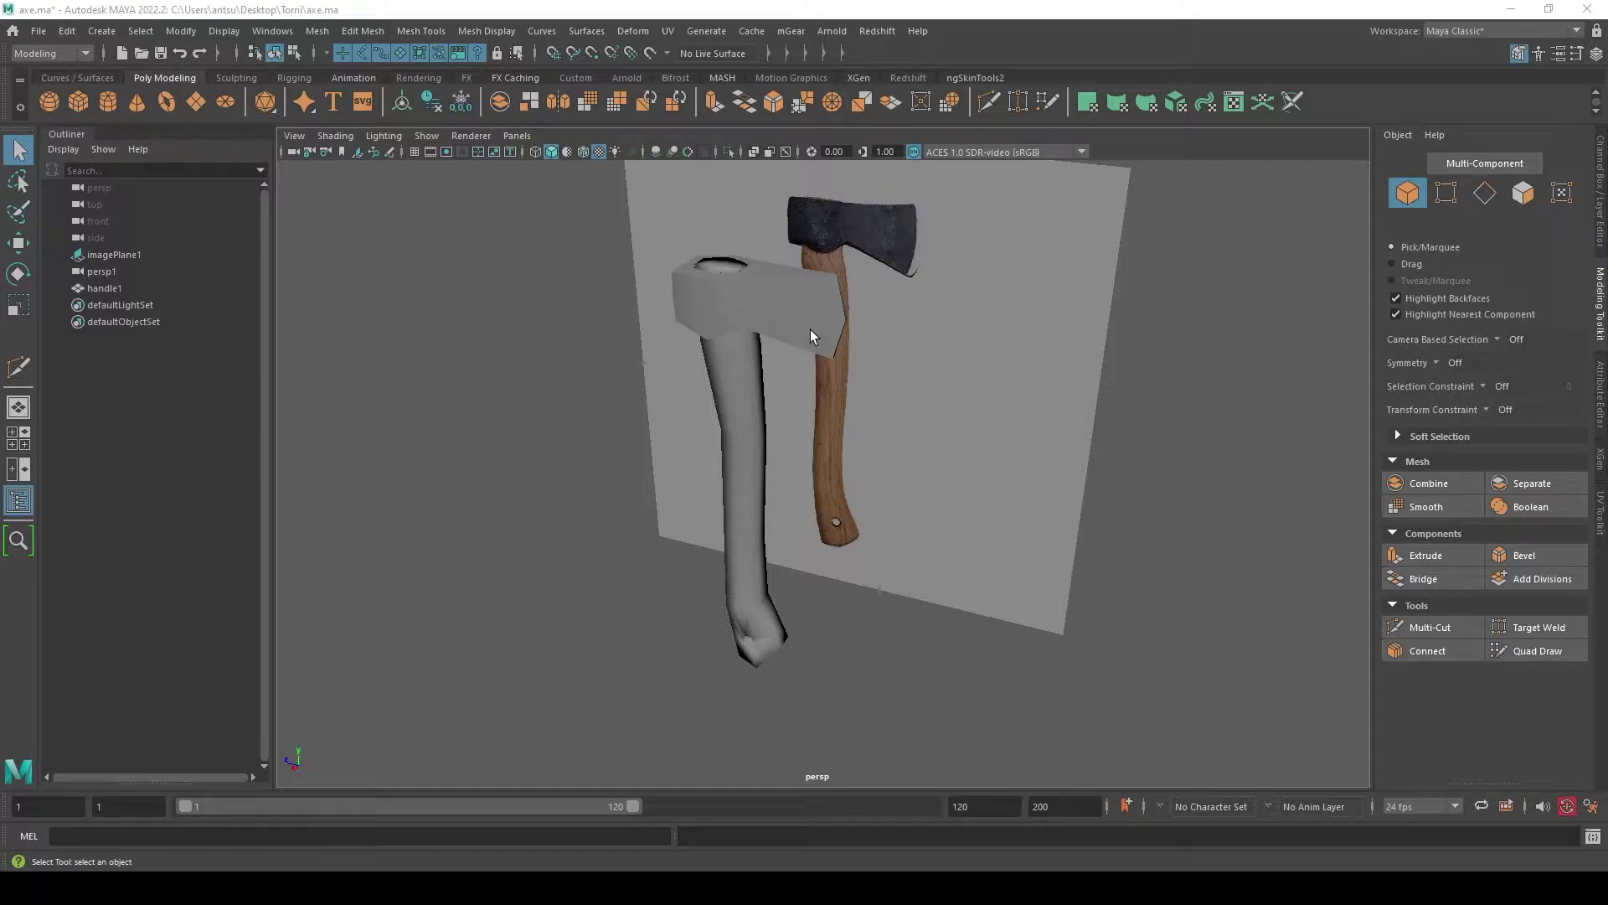
- Hide the axe models and image plane, then create a new polygon cube
mouse_move(764, 302)
alt+mouse_down()
mouse_move(749, 327)
mouse_move(1040, 304)
mouse_move(1158, 317)
mouse_move(952, 340)
mouse_move(818, 328)
alt+mouse_up()
key(ctrl+z)
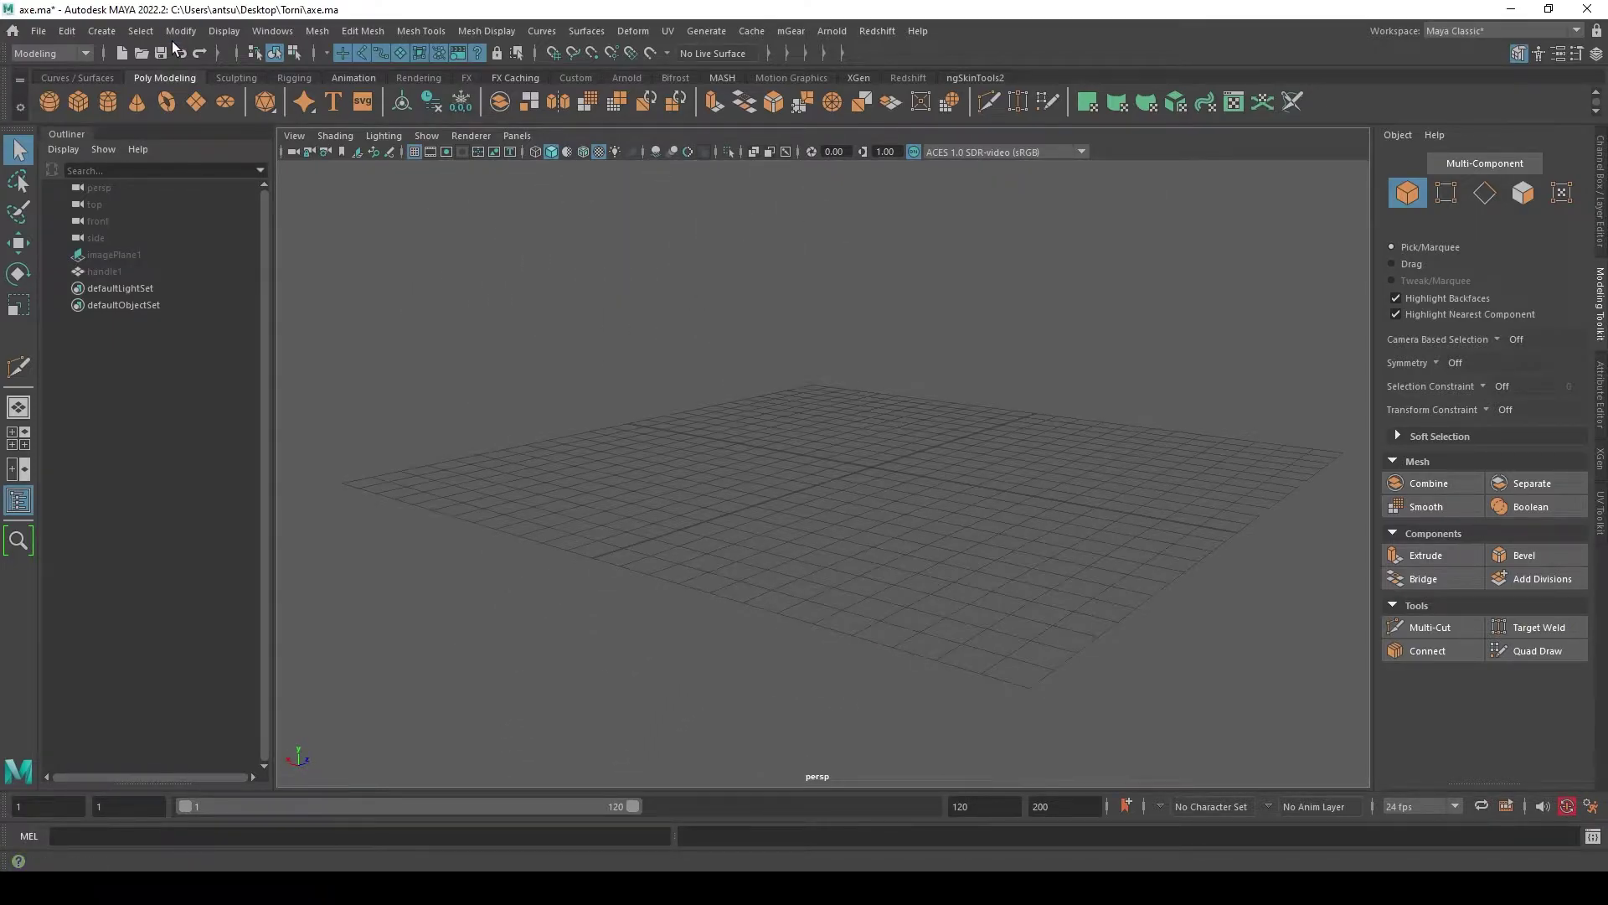
click(101, 31)
mouse_move(153, 93)
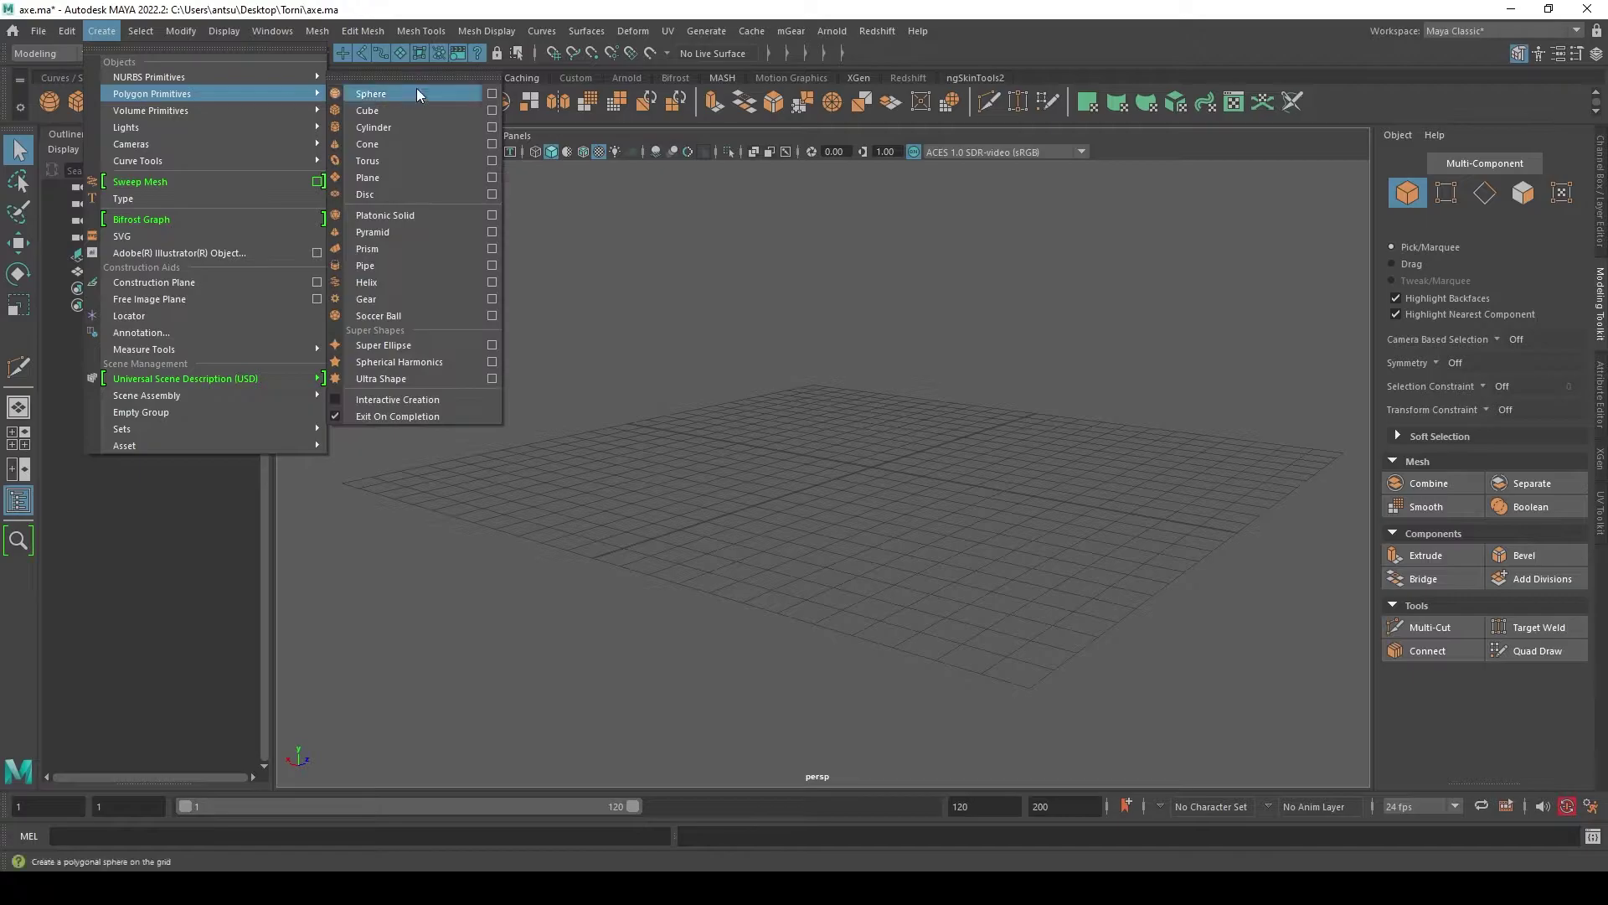
click(394, 110)
- Move the cube up to Y 0.5 so it rests on the grid
key(w)
drag(868, 423, 873, 397)
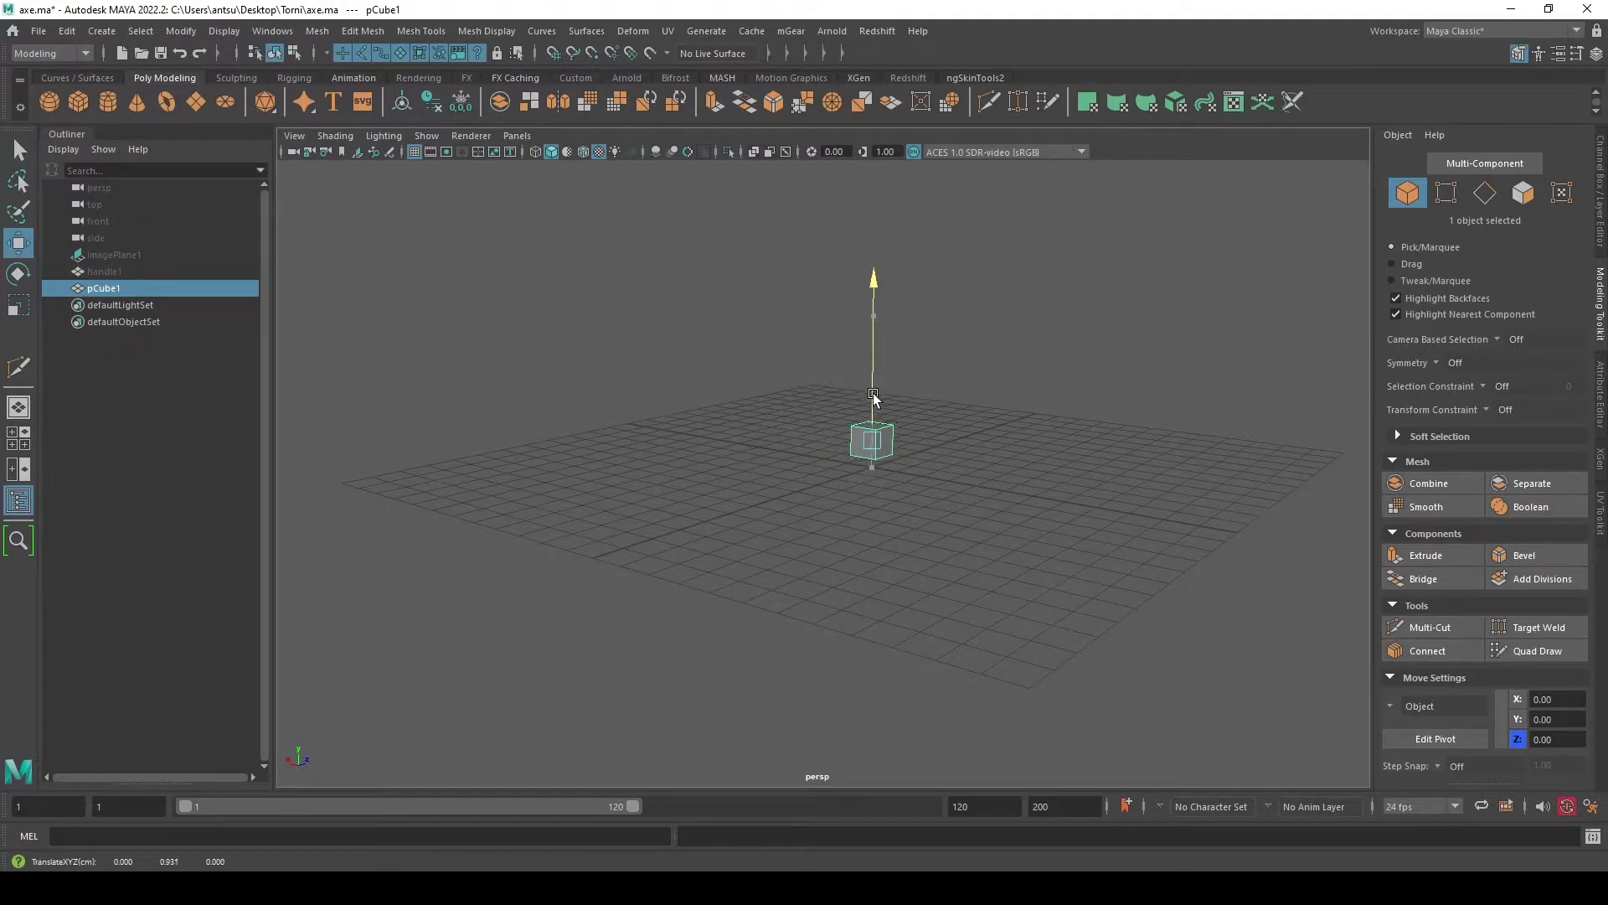
key(f)
scroll(919, 461, down, 2)
alt+drag(919, 467, 964, 461)
mouse_move(826, 322)
mouse_down()
mouse_move(824, 352)
mouse_move(925, 413)
mouse_move(969, 406)
mouse_move(818, 345)
mouse_move(826, 402)
mouse_move(826, 369)
mouse_move(1005, 416)
mouse_move(872, 441)
mouse_move(829, 377)
mouse_up()
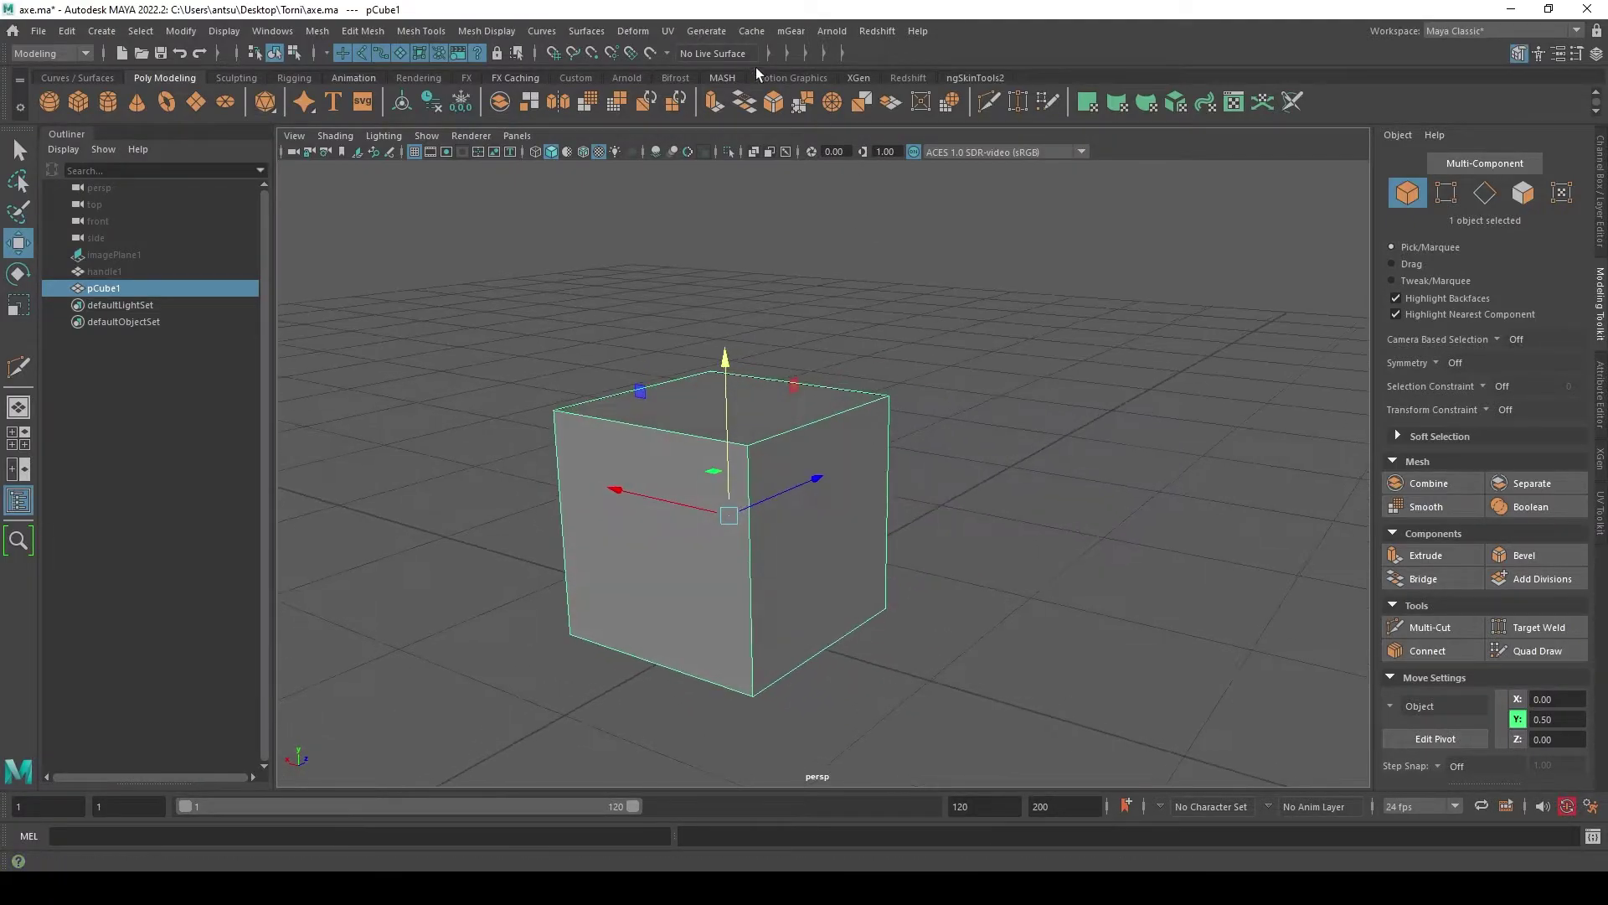
- Open the UV Editor for pCube1 and place it beside the perspective viewport
click(671, 31)
click(674, 34)
click(667, 31)
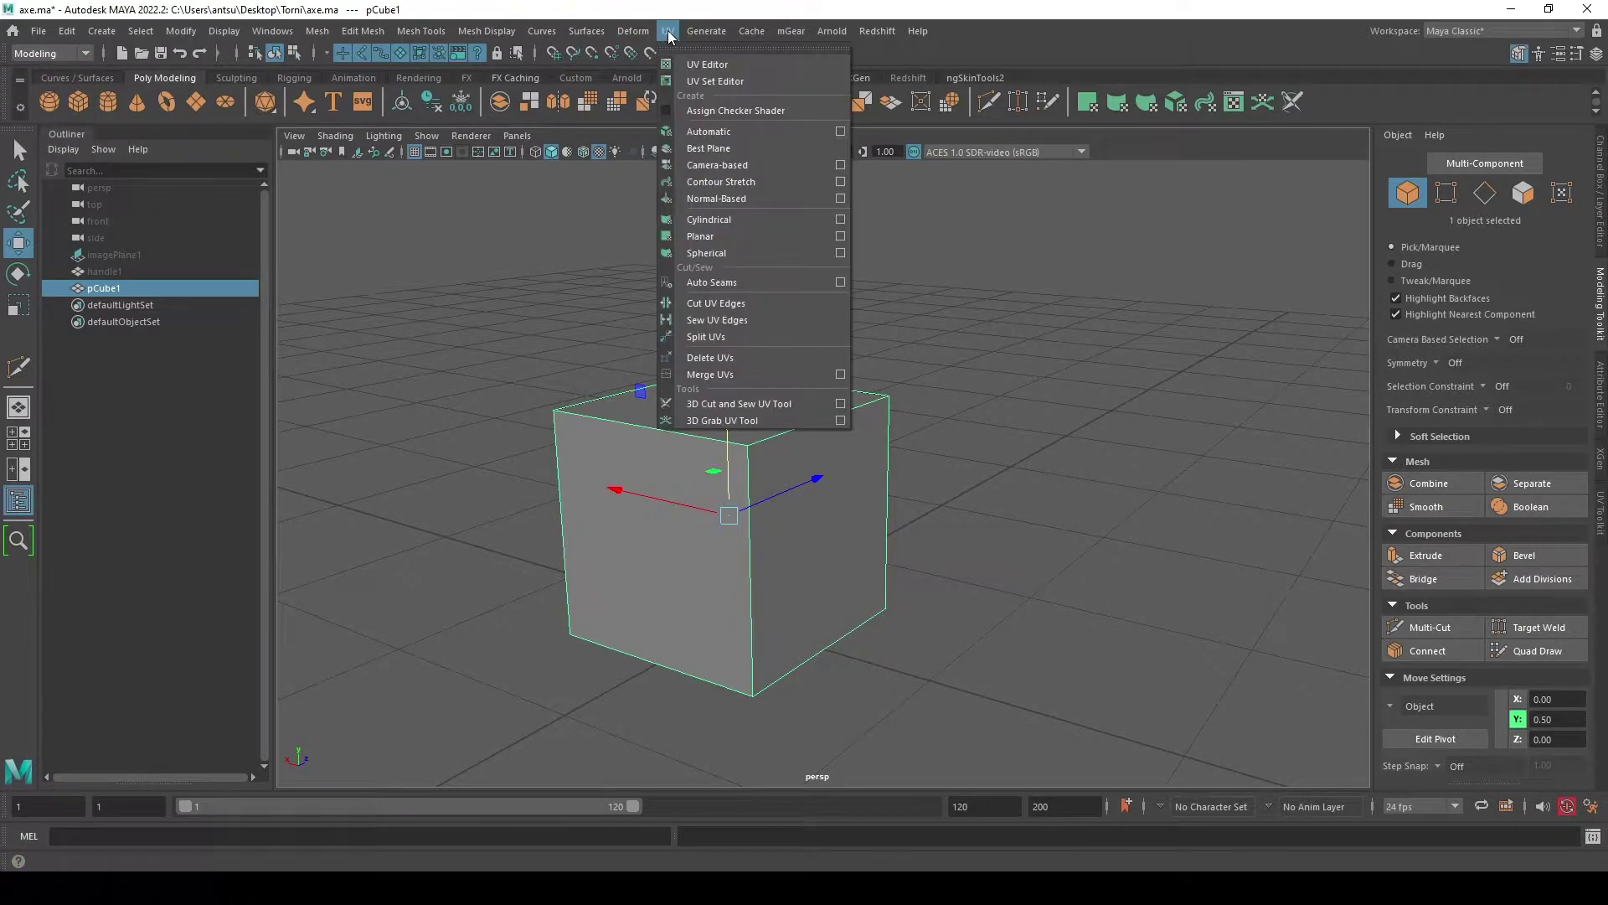
click(692, 66)
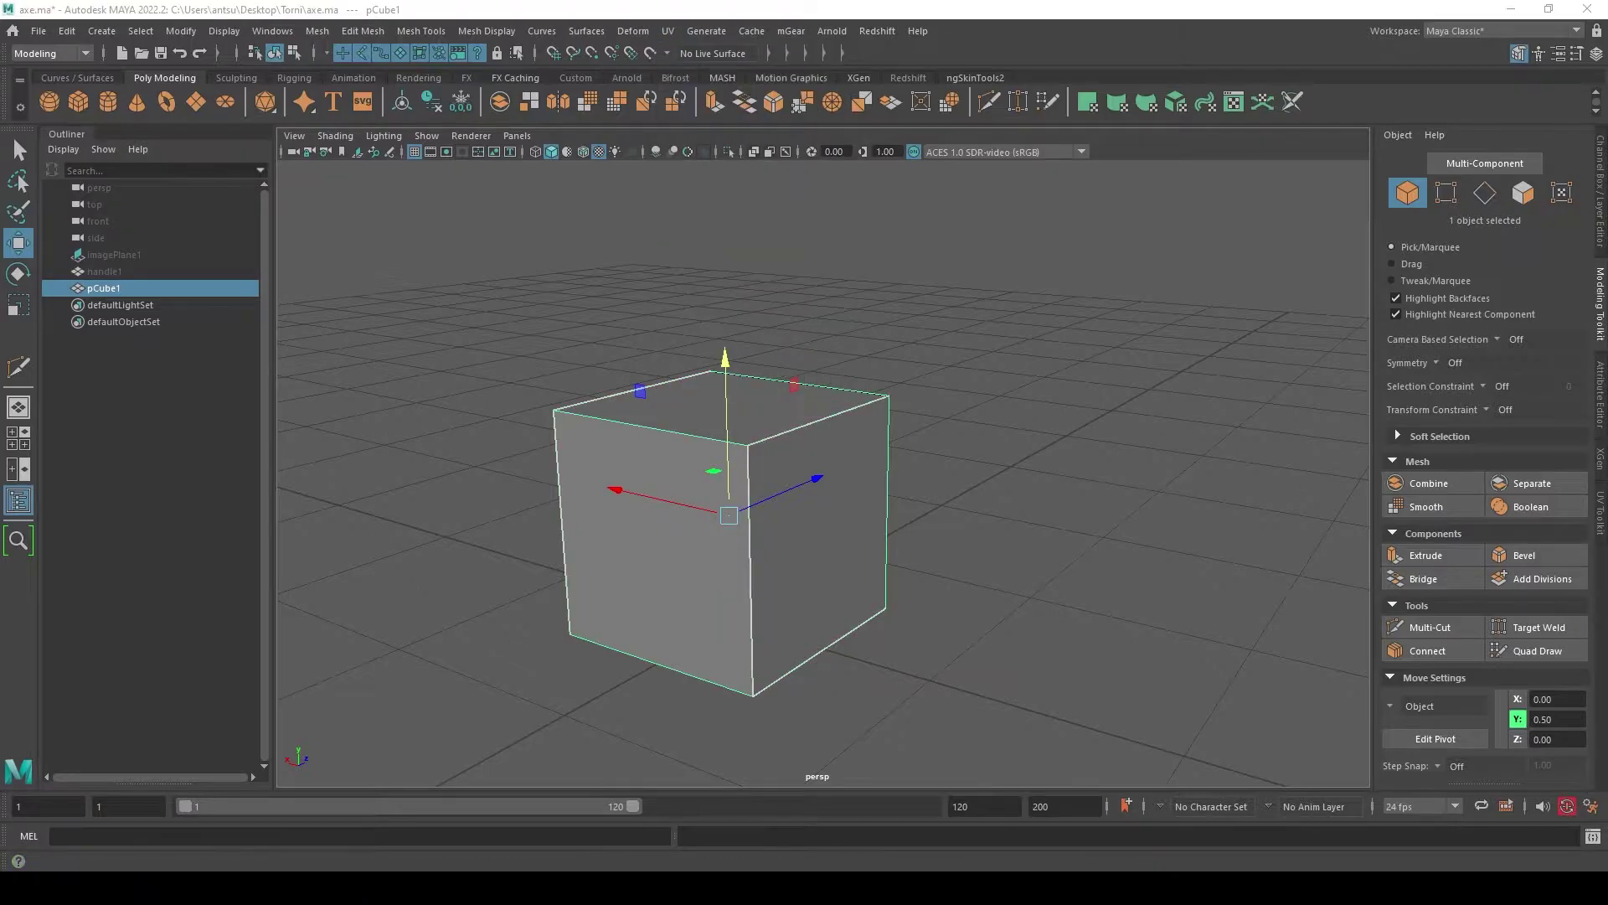
mouse_move(1131, 4)
mouse_down()
mouse_move(1196, 6)
mouse_move(768, 99)
mouse_move(790, 349)
mouse_up()
- Resize the UV Editor and select a cube face in face mode to show its UVs
drag(921, 356, 868, 78)
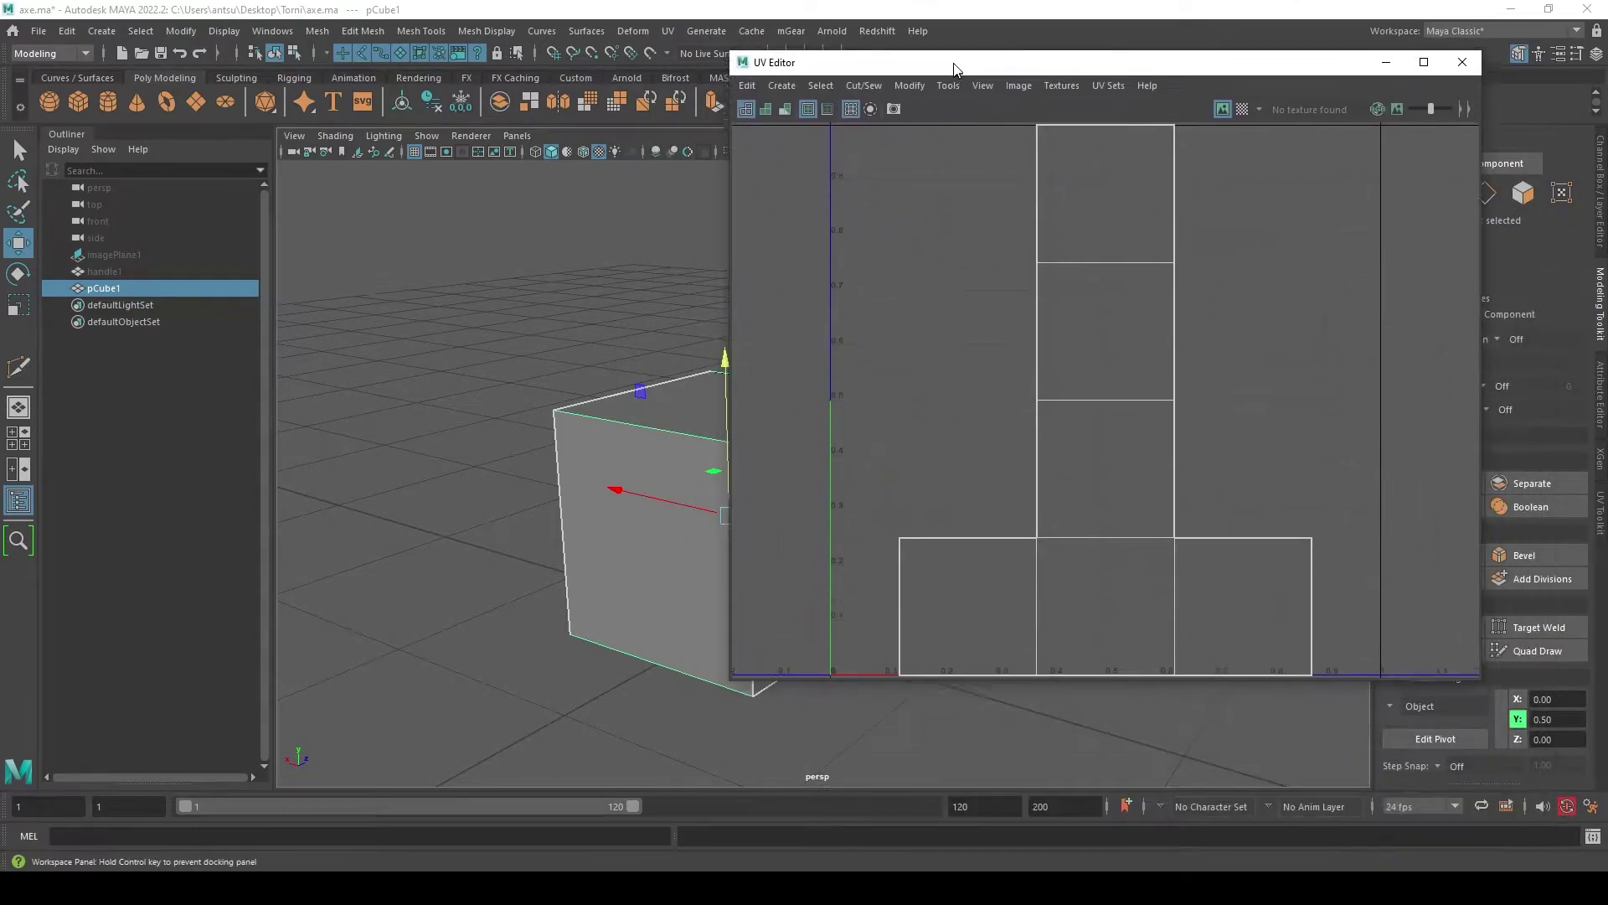
scroll(1066, 251, down, 1)
scroll(1077, 310, down, 1)
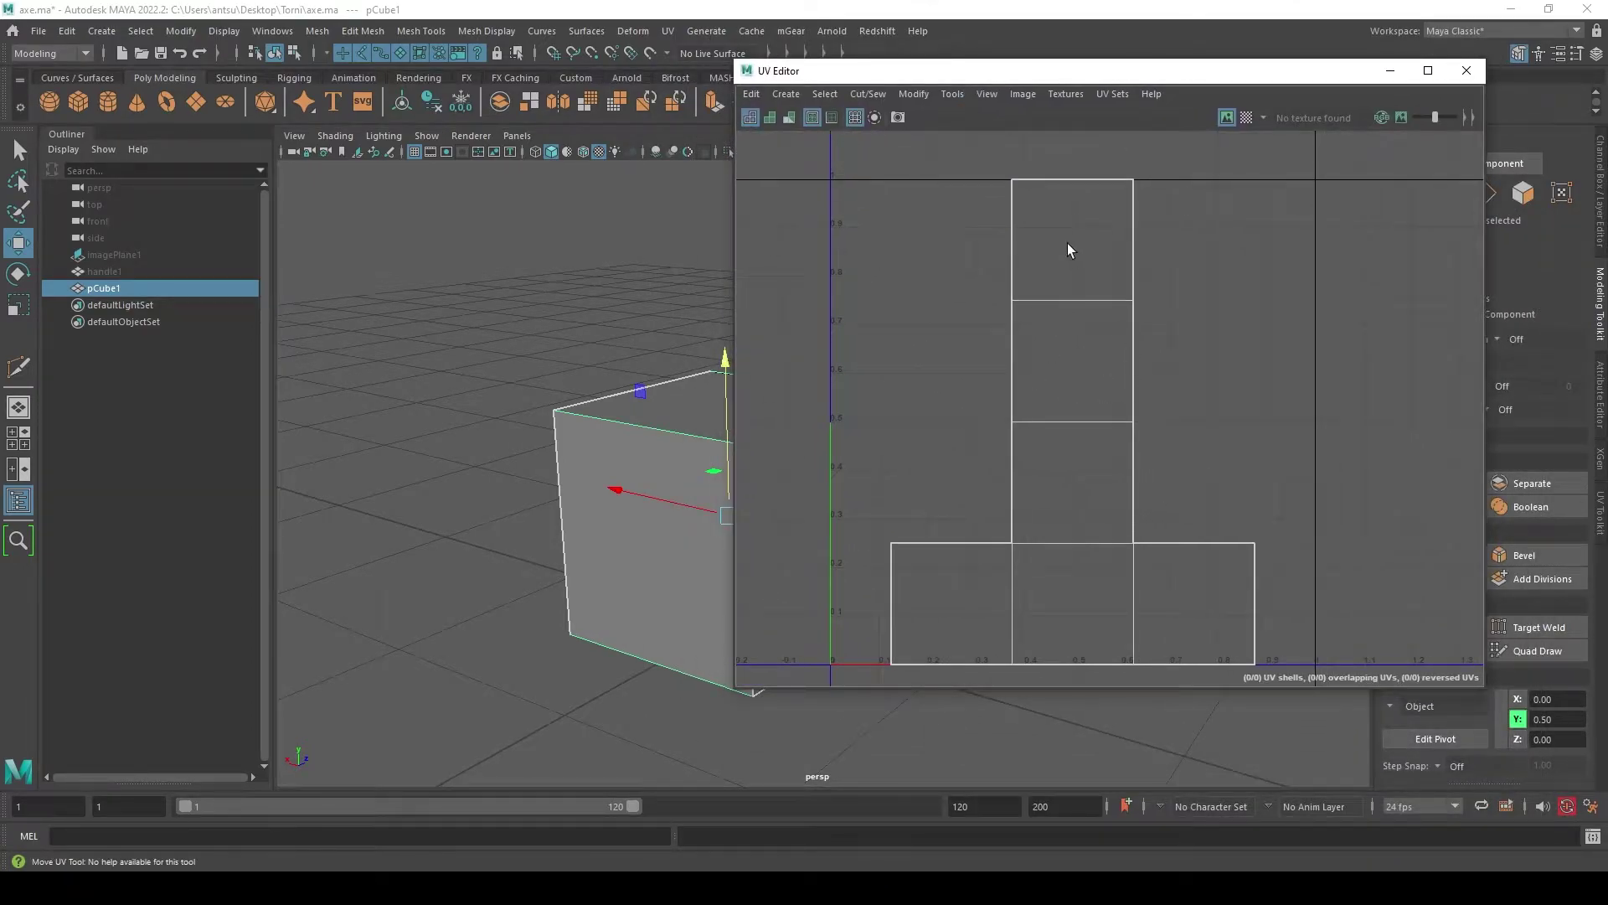
mouse_move(704, 360)
alt+mouse_down()
mouse_move(461, 389)
mouse_move(668, 434)
mouse_move(528, 467)
alt+mouse_up()
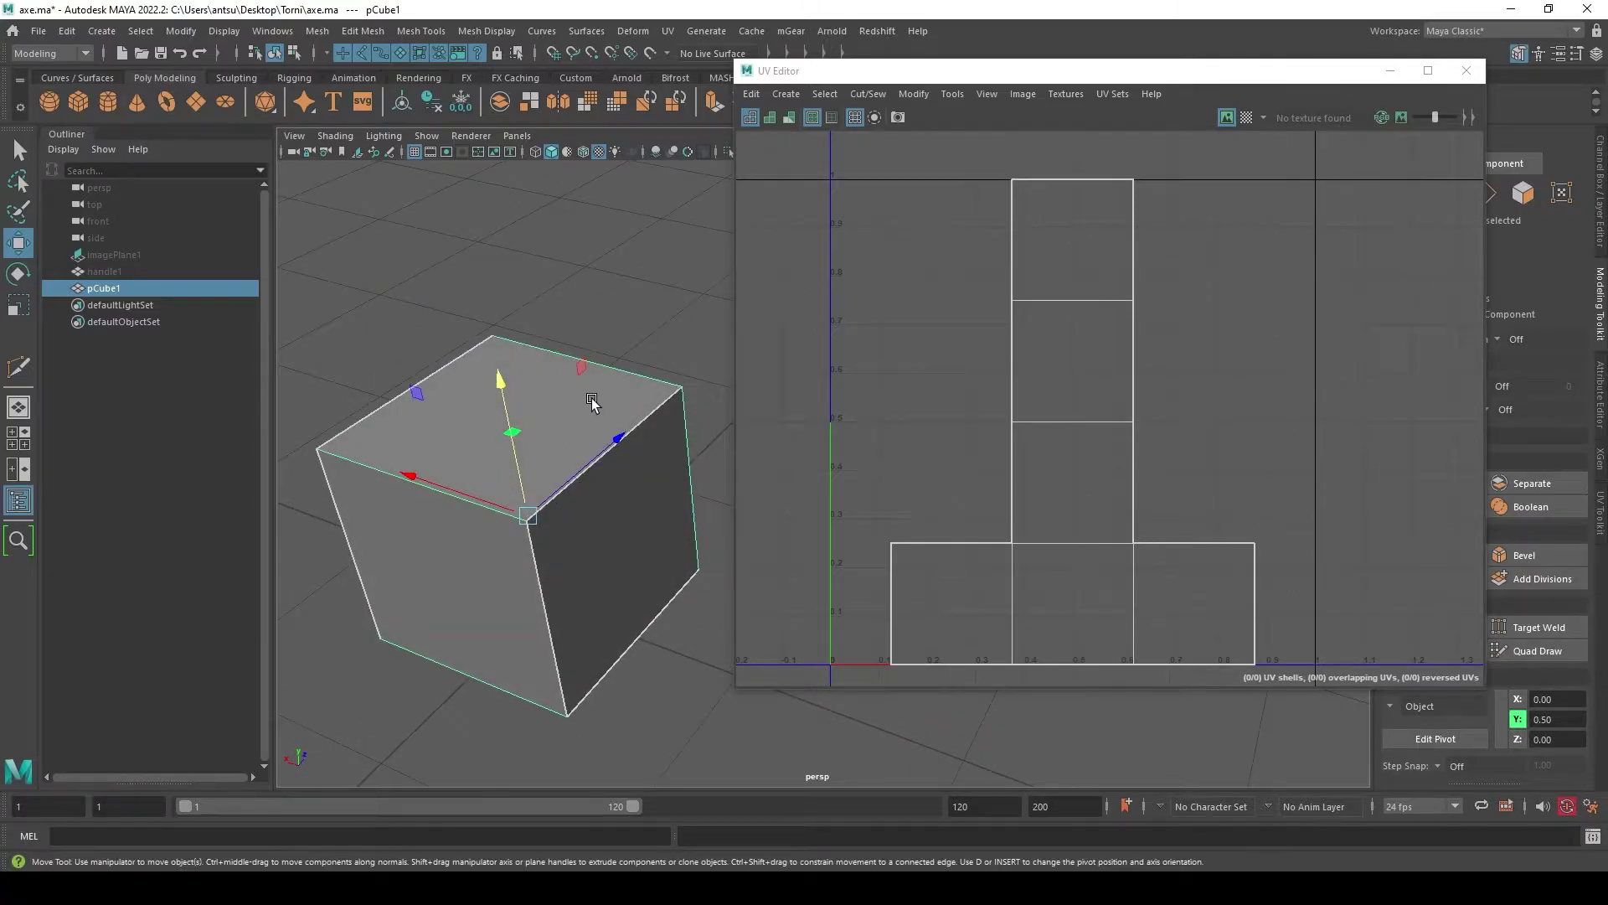
key(q)
right_drag(549, 421, 529, 452)
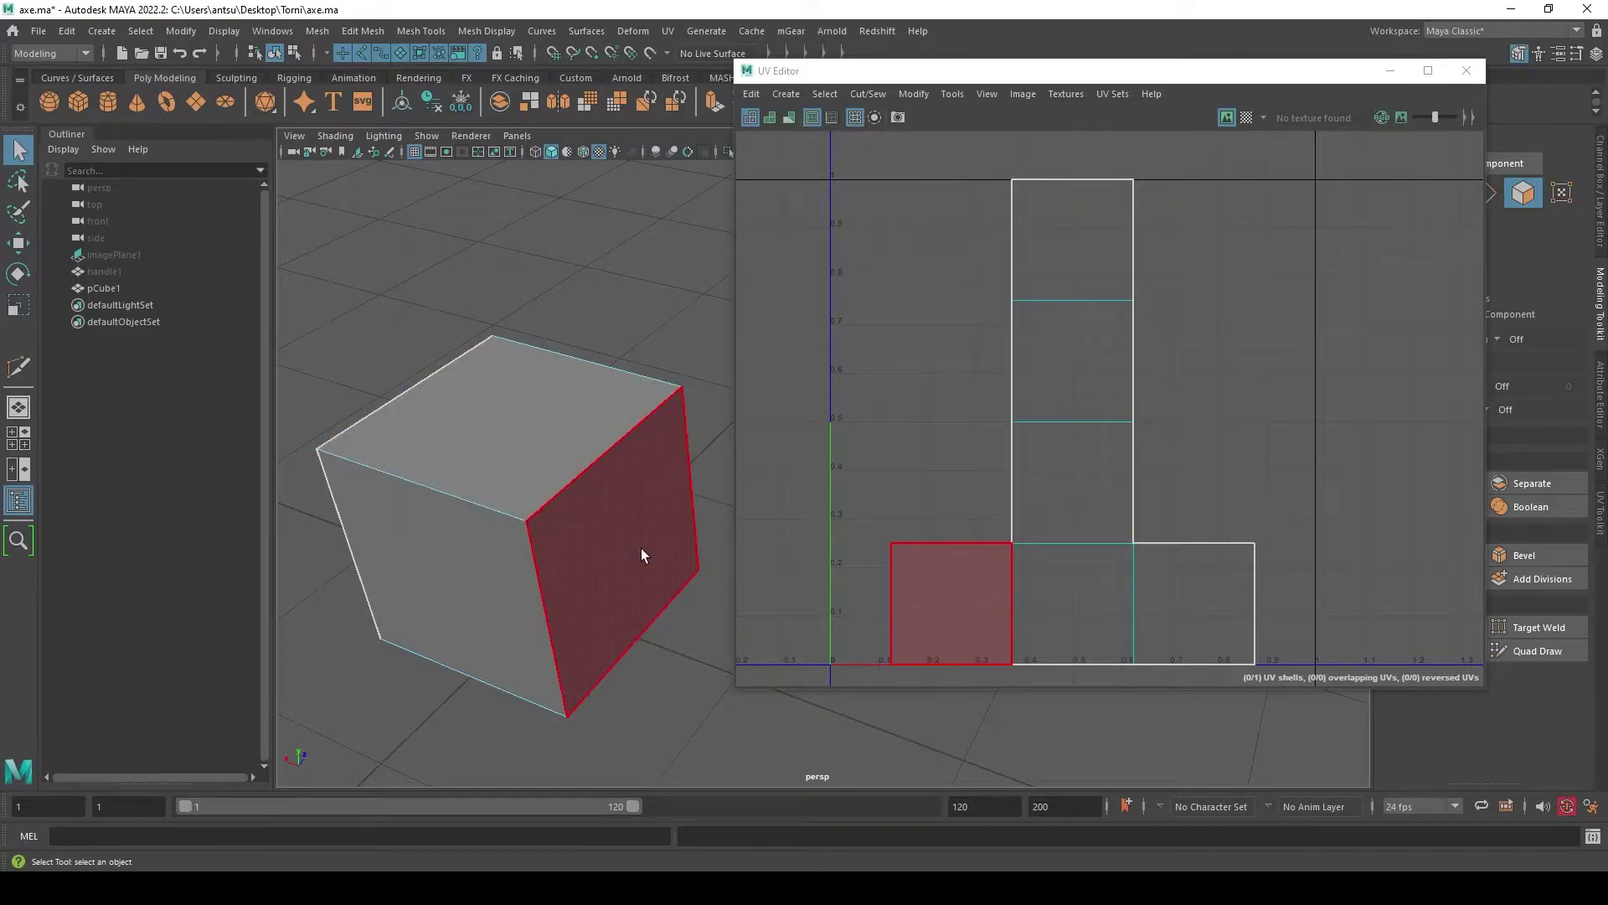
mouse_move(445, 560)
alt+mouse_down()
mouse_move(529, 546)
mouse_move(544, 563)
mouse_move(500, 614)
mouse_move(506, 538)
alt+mouse_up()
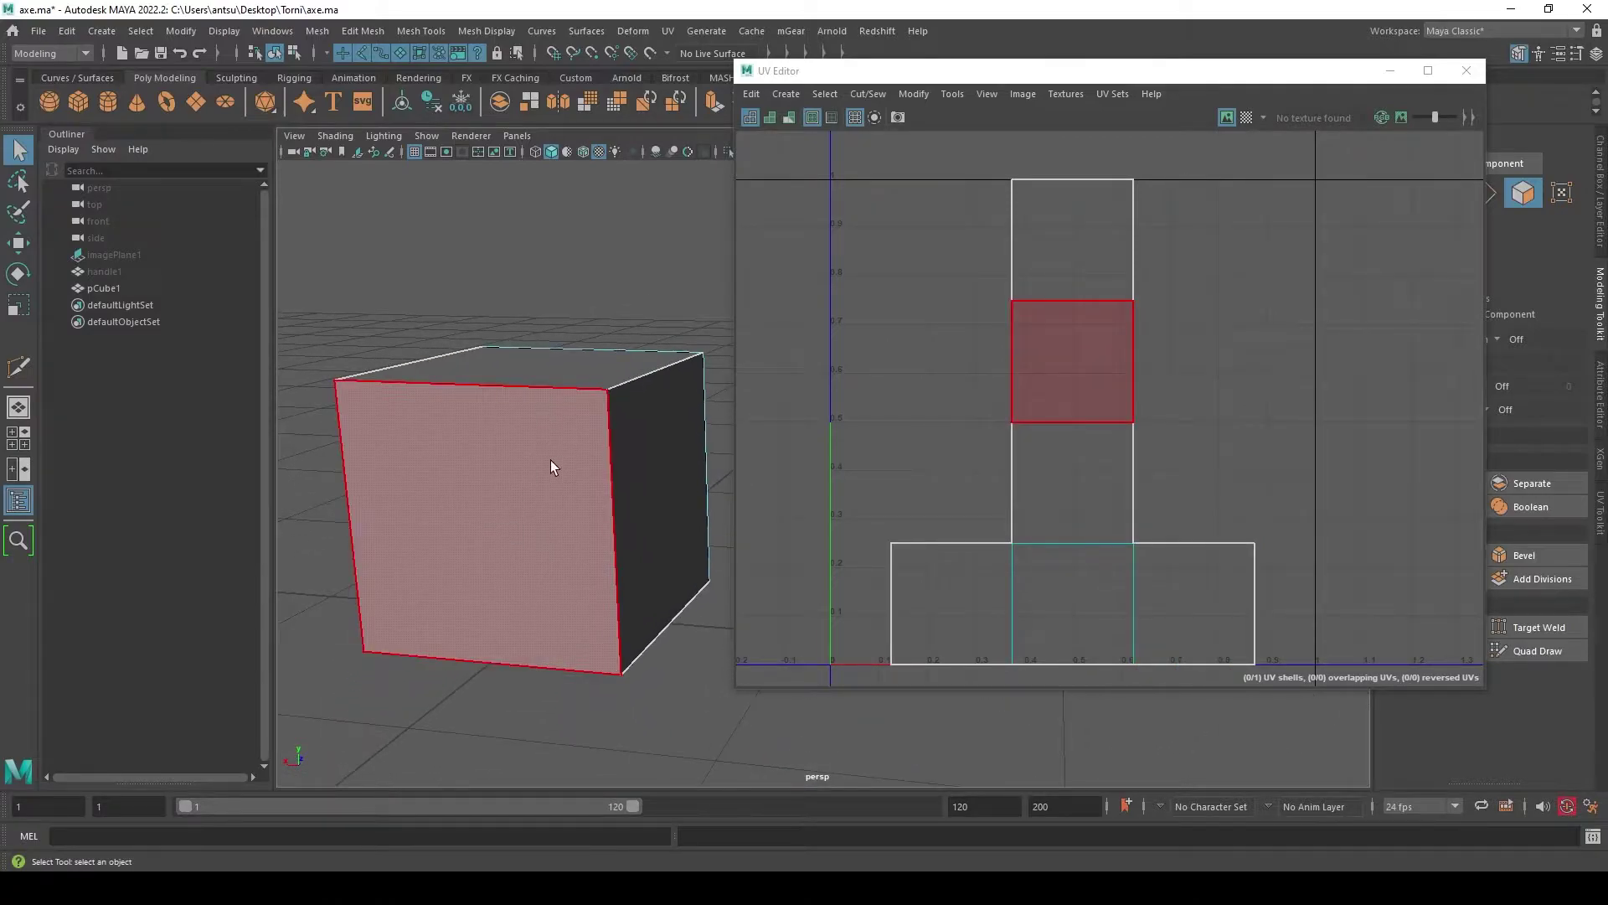
click(657, 444)
- In UV mode, drag one left-edge UV point outward so its strip bulges into a point
mouse_move(1023, 305)
right_down()
mouse_move(989, 295)
mouse_move(1088, 304)
right_up()
right_click(1018, 304)
key(w)
mouse_move(973, 268)
mouse_down()
mouse_move(1026, 323)
mouse_move(950, 299)
mouse_up()
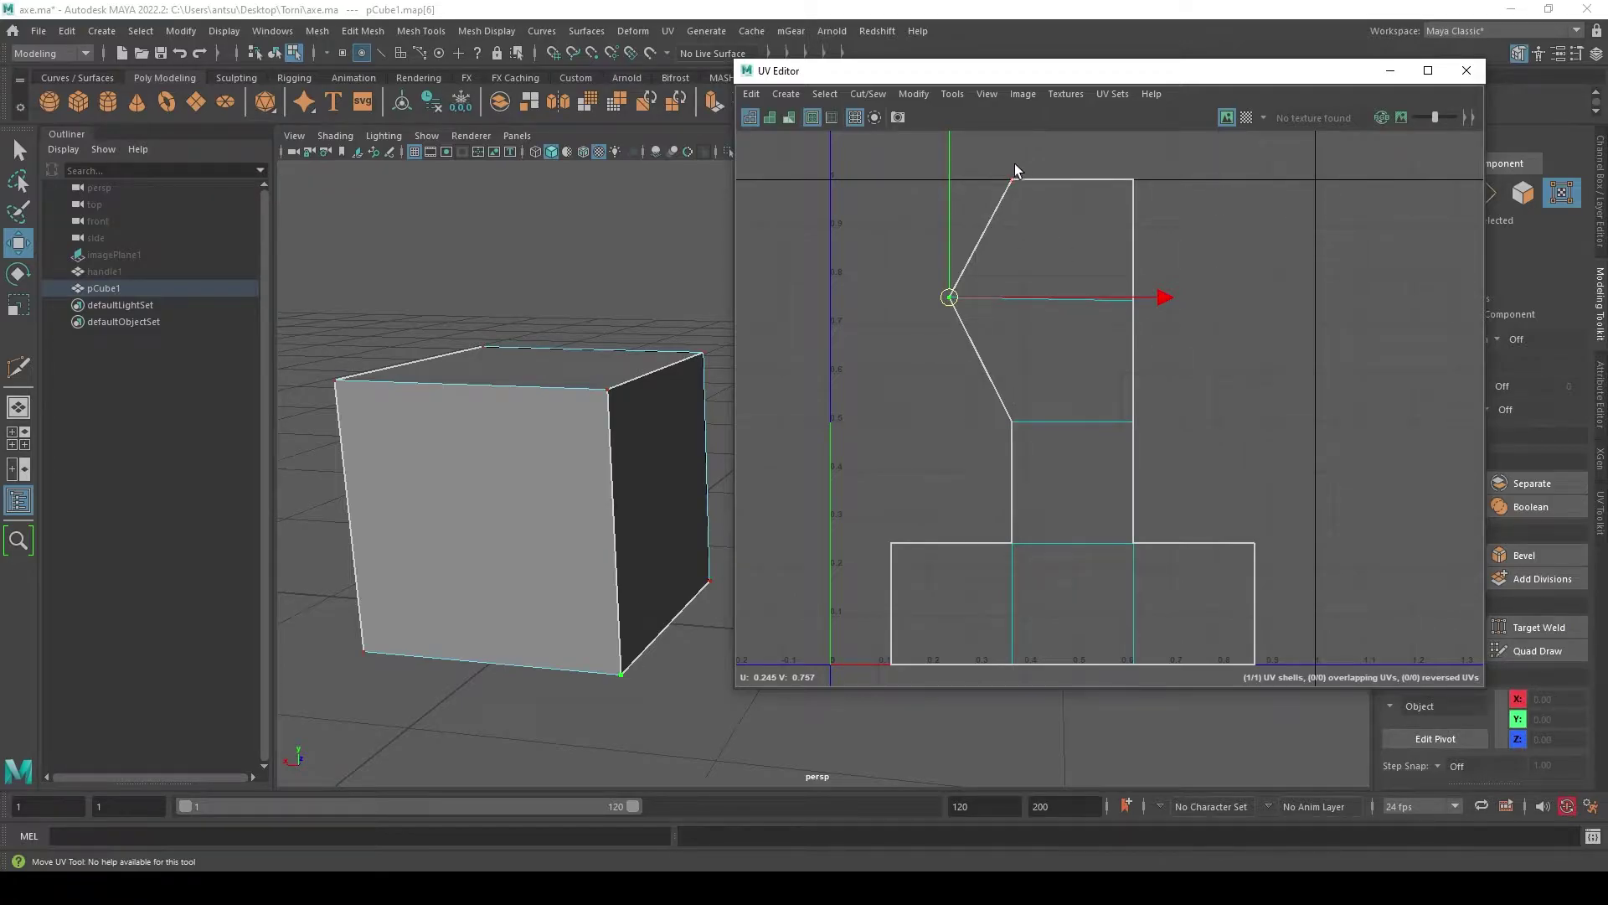
key(q)
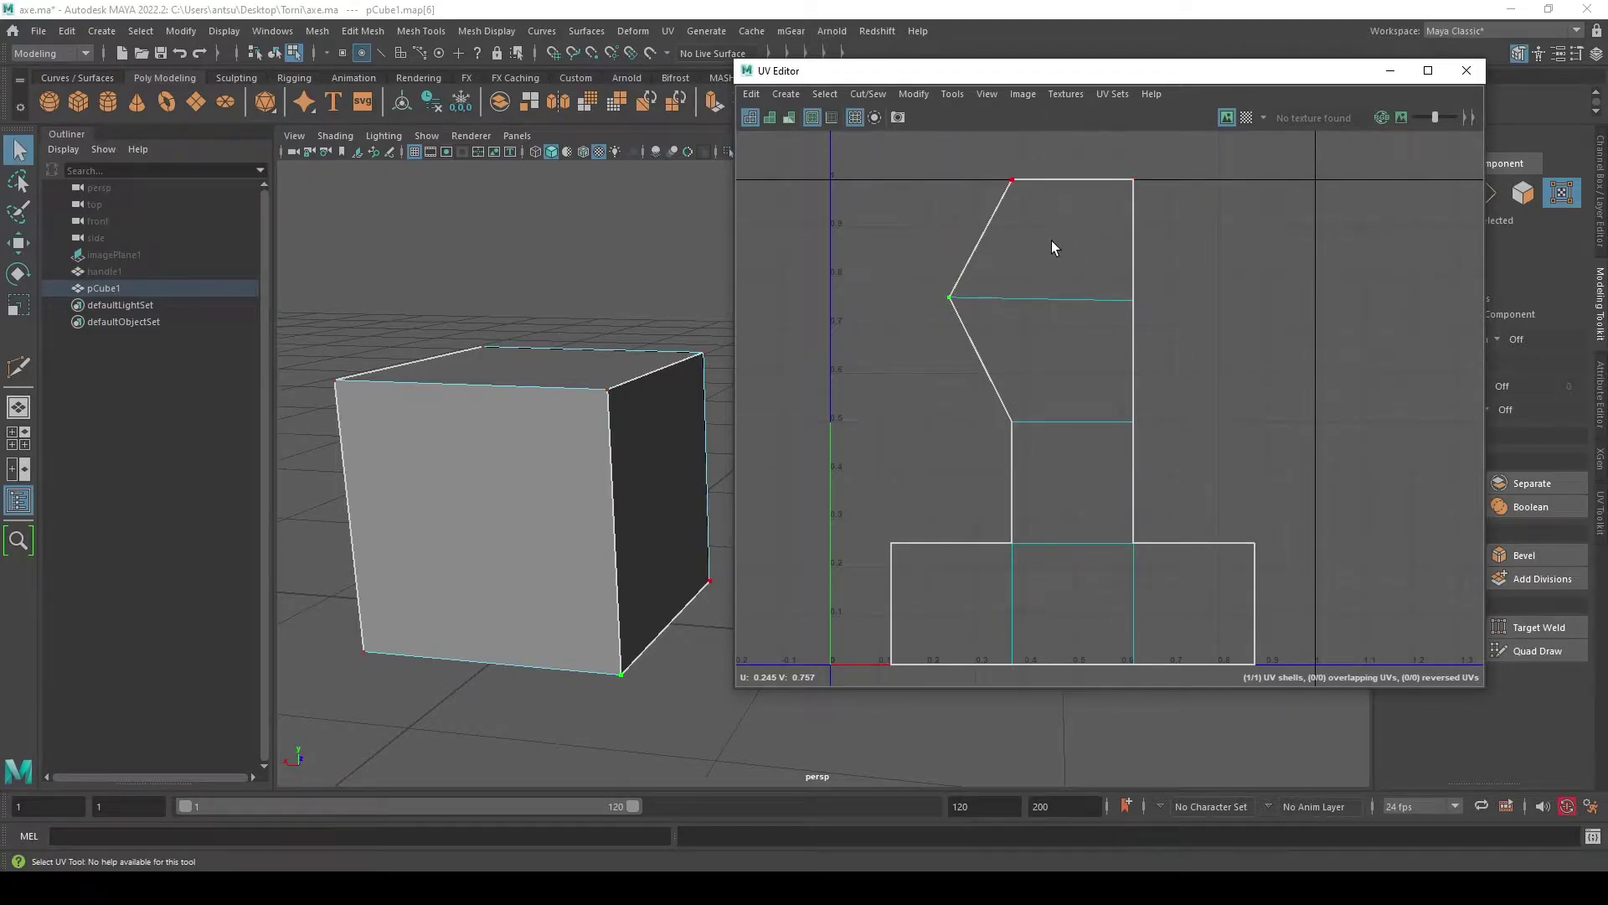
right_drag(1054, 239, 1053, 285)
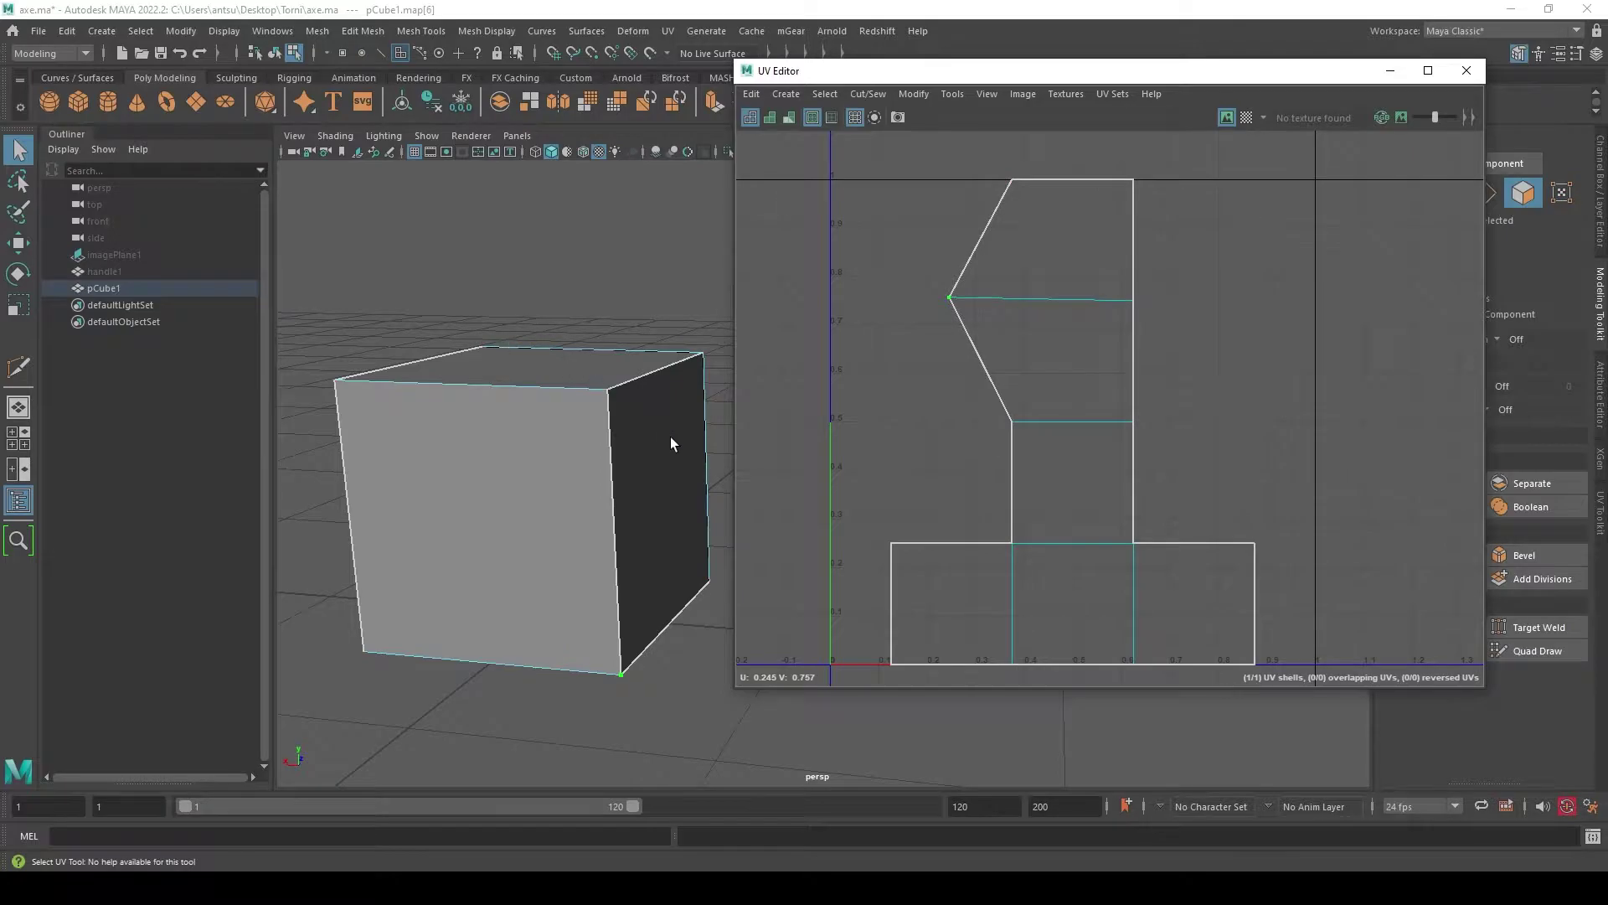
alt+drag(670, 442, 565, 452)
- Undo the pulled UV, then select cube faces one by one to check their UV squares
click(566, 452)
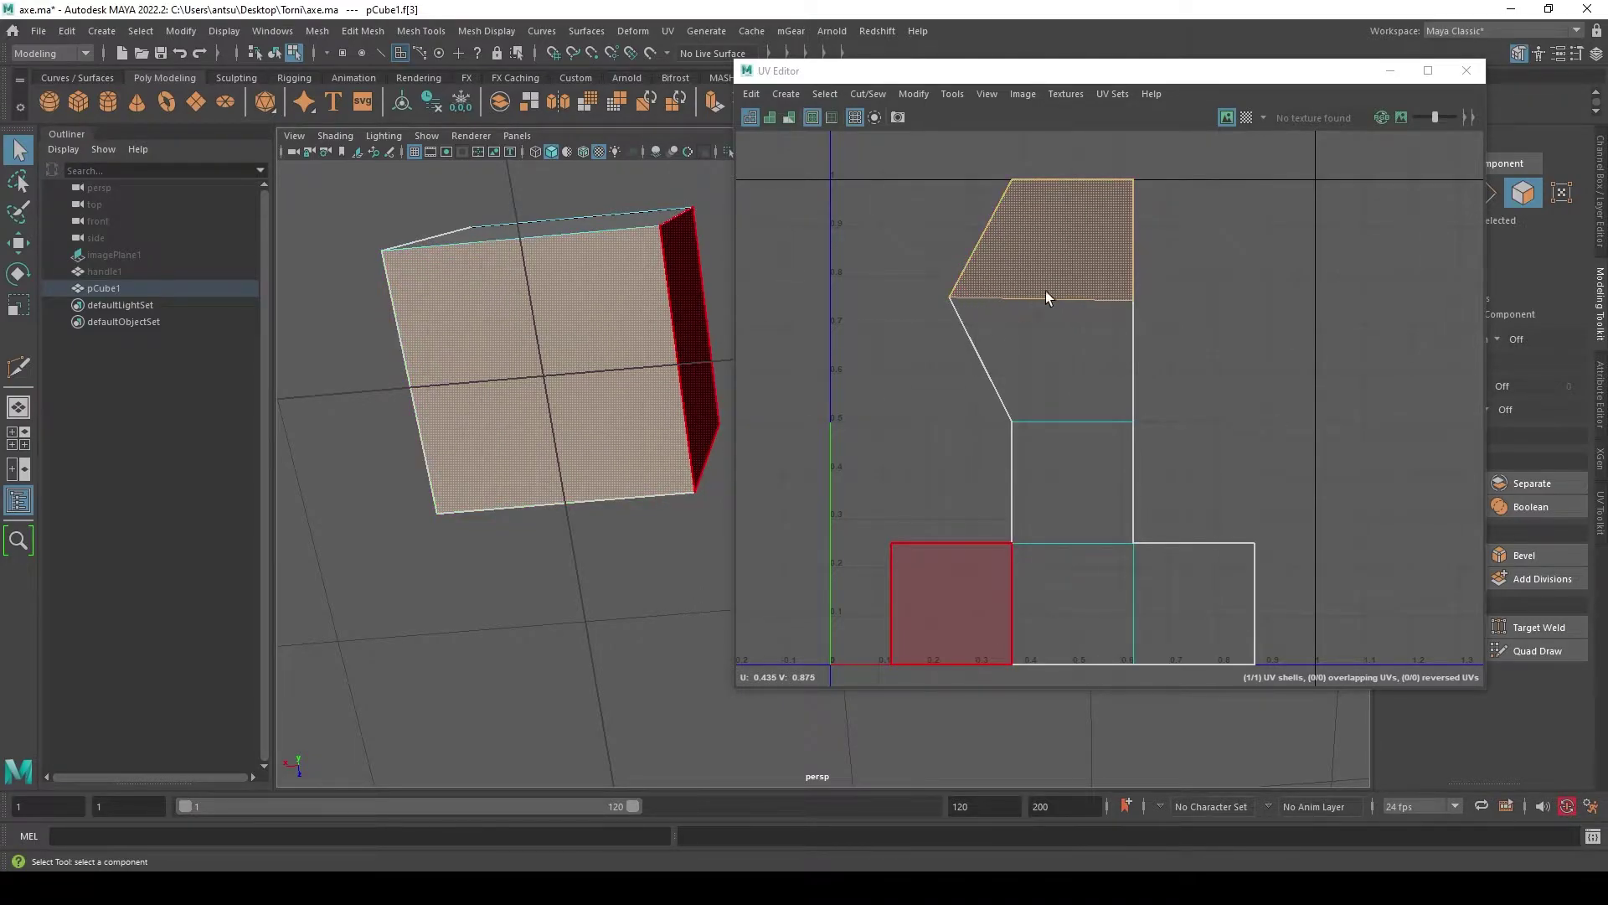
key(ctrl+z)
key(ctrl+z)
mouse_move(653, 436)
alt+mouse_down()
mouse_move(562, 443)
mouse_move(1037, 425)
alt+mouse_up()
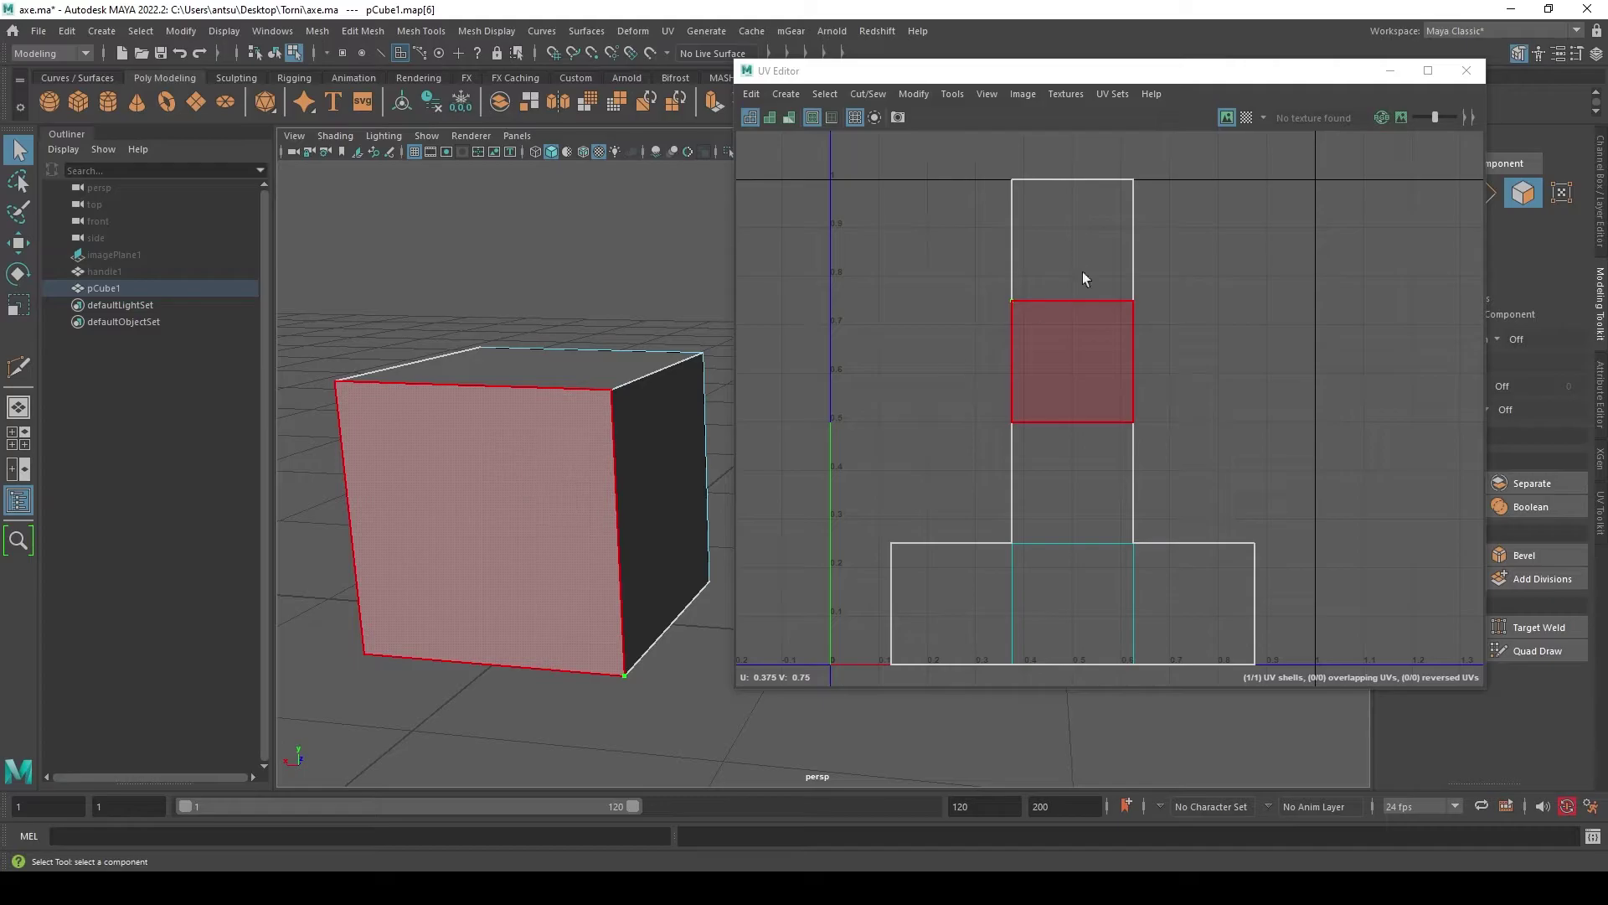
click(564, 365)
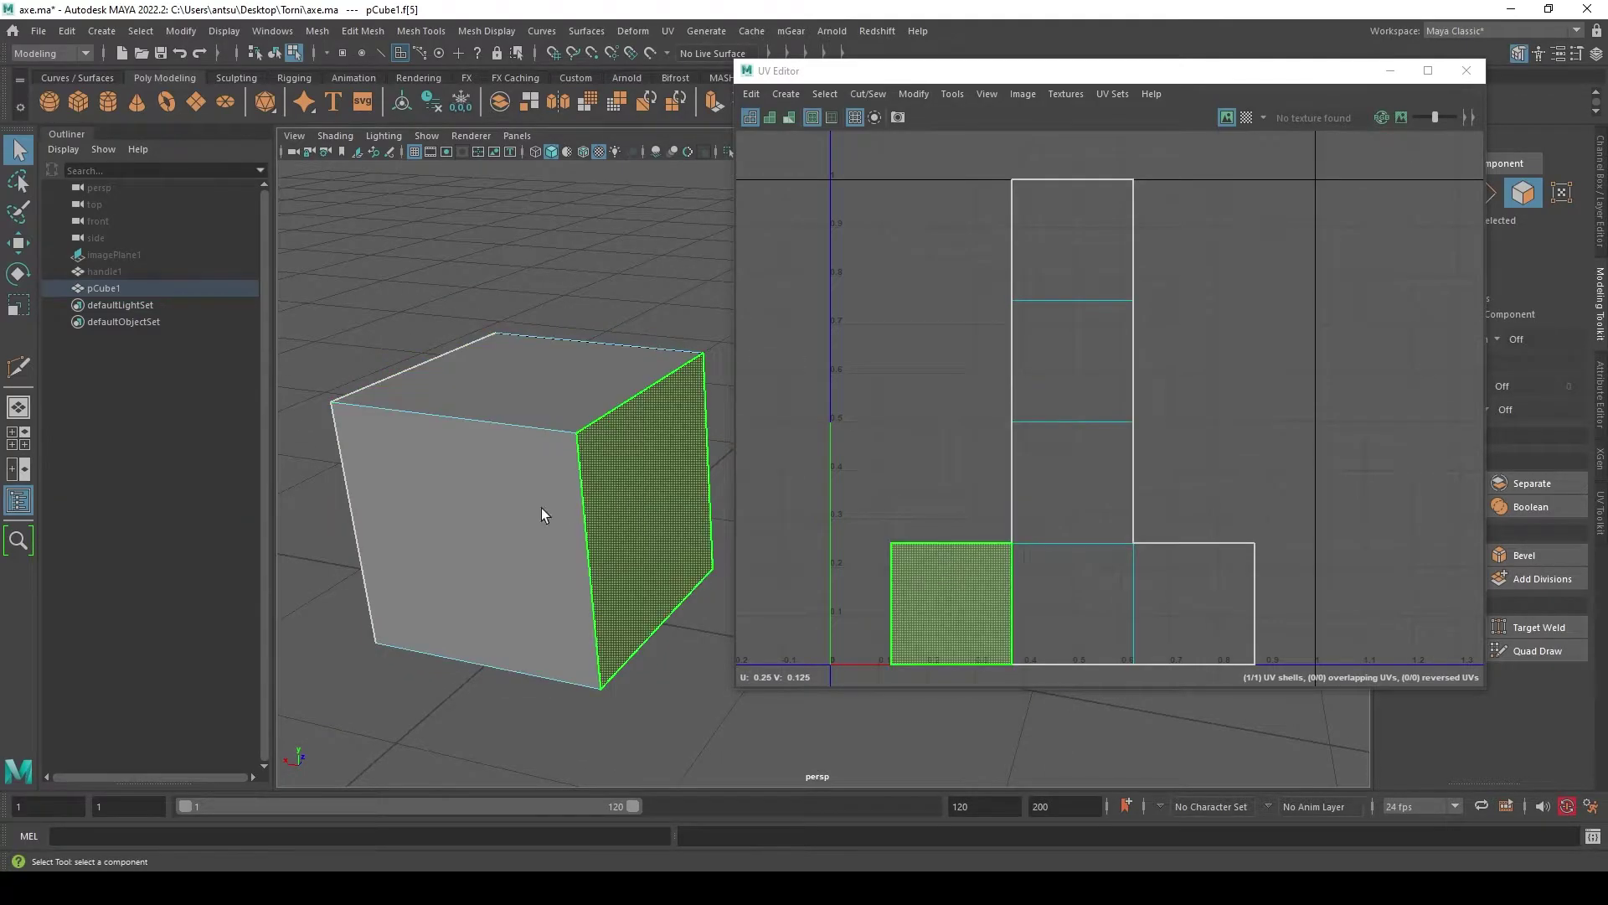
mouse_move(541, 508)
alt+mouse_down()
mouse_move(502, 486)
mouse_move(478, 531)
mouse_move(631, 400)
mouse_move(646, 510)
alt+mouse_up()
click(539, 535)
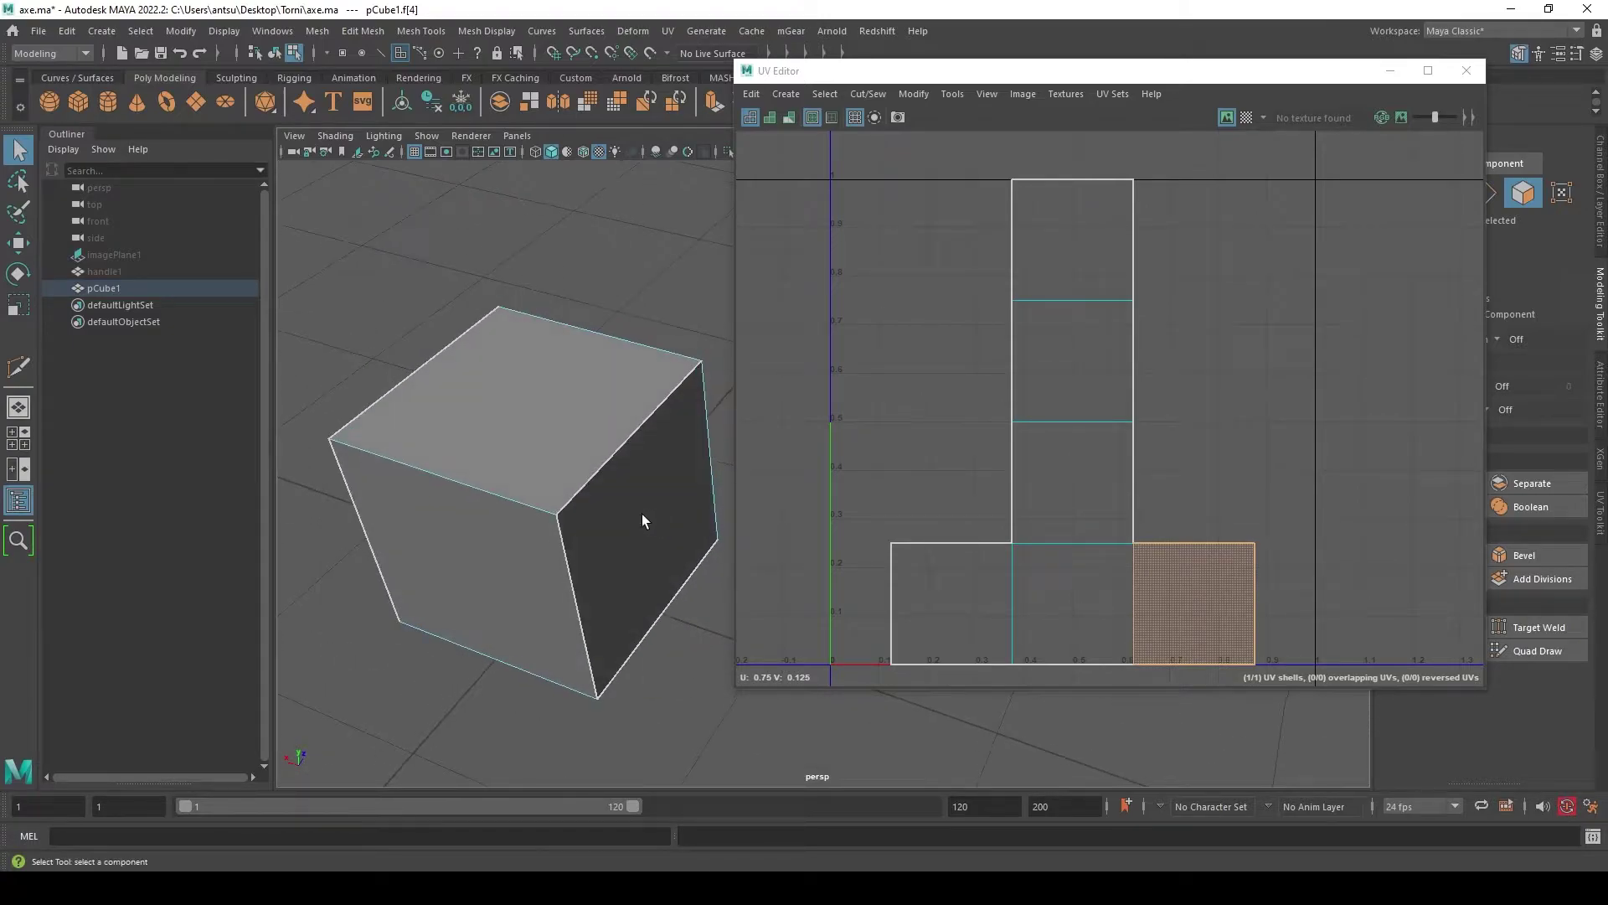
alt+right_drag(641, 515, 546, 409)
alt+drag(545, 408, 484, 434)
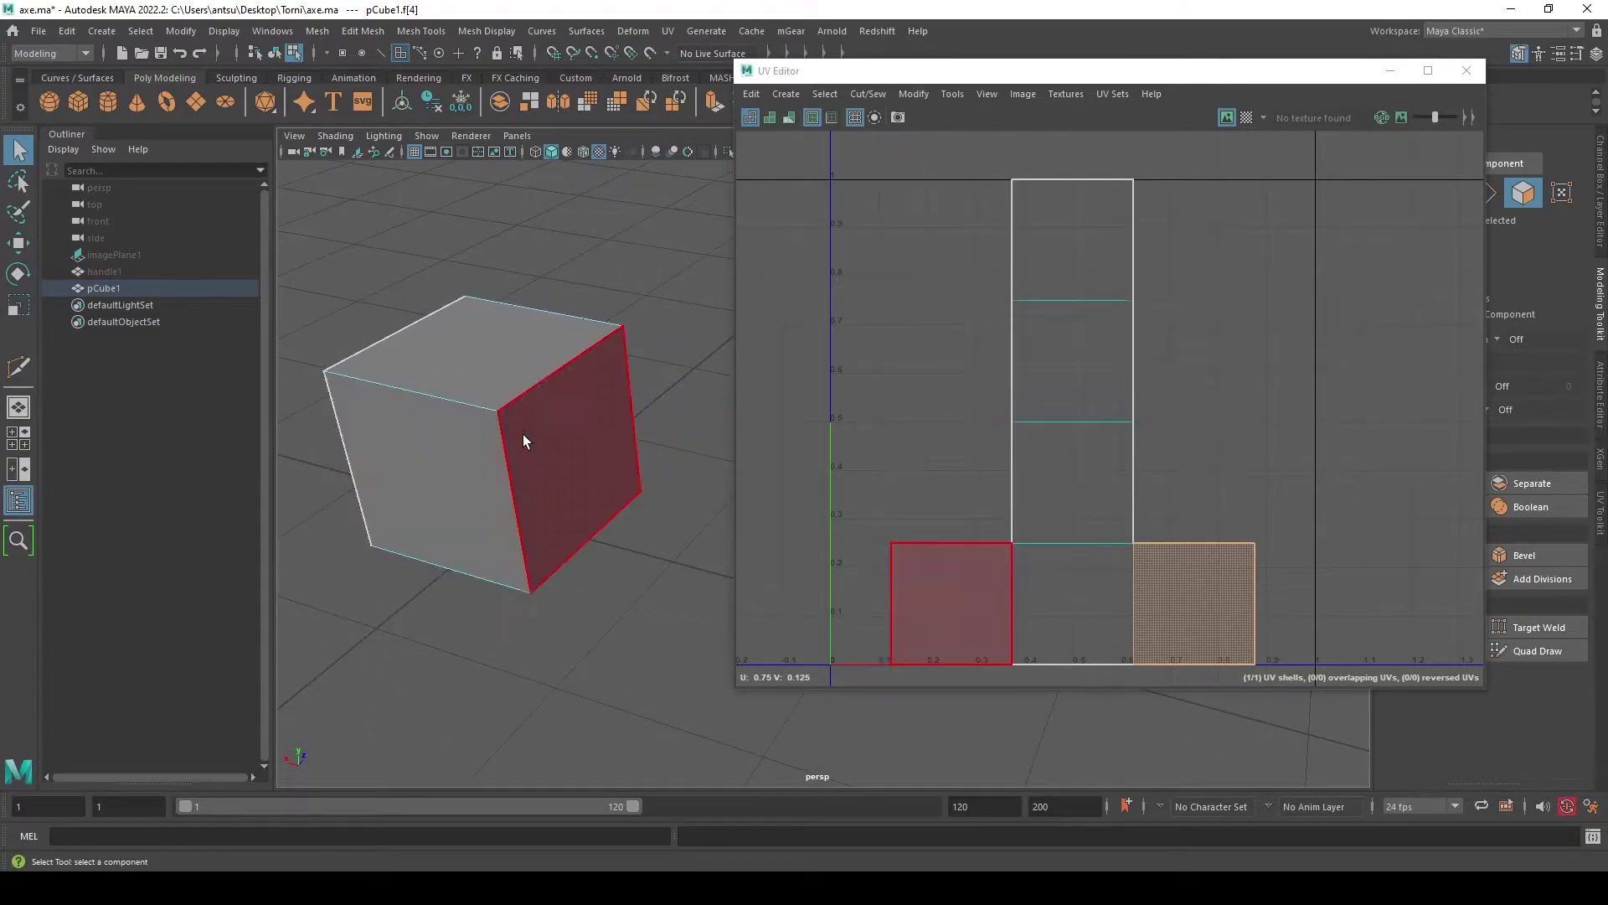
click(1160, 380)
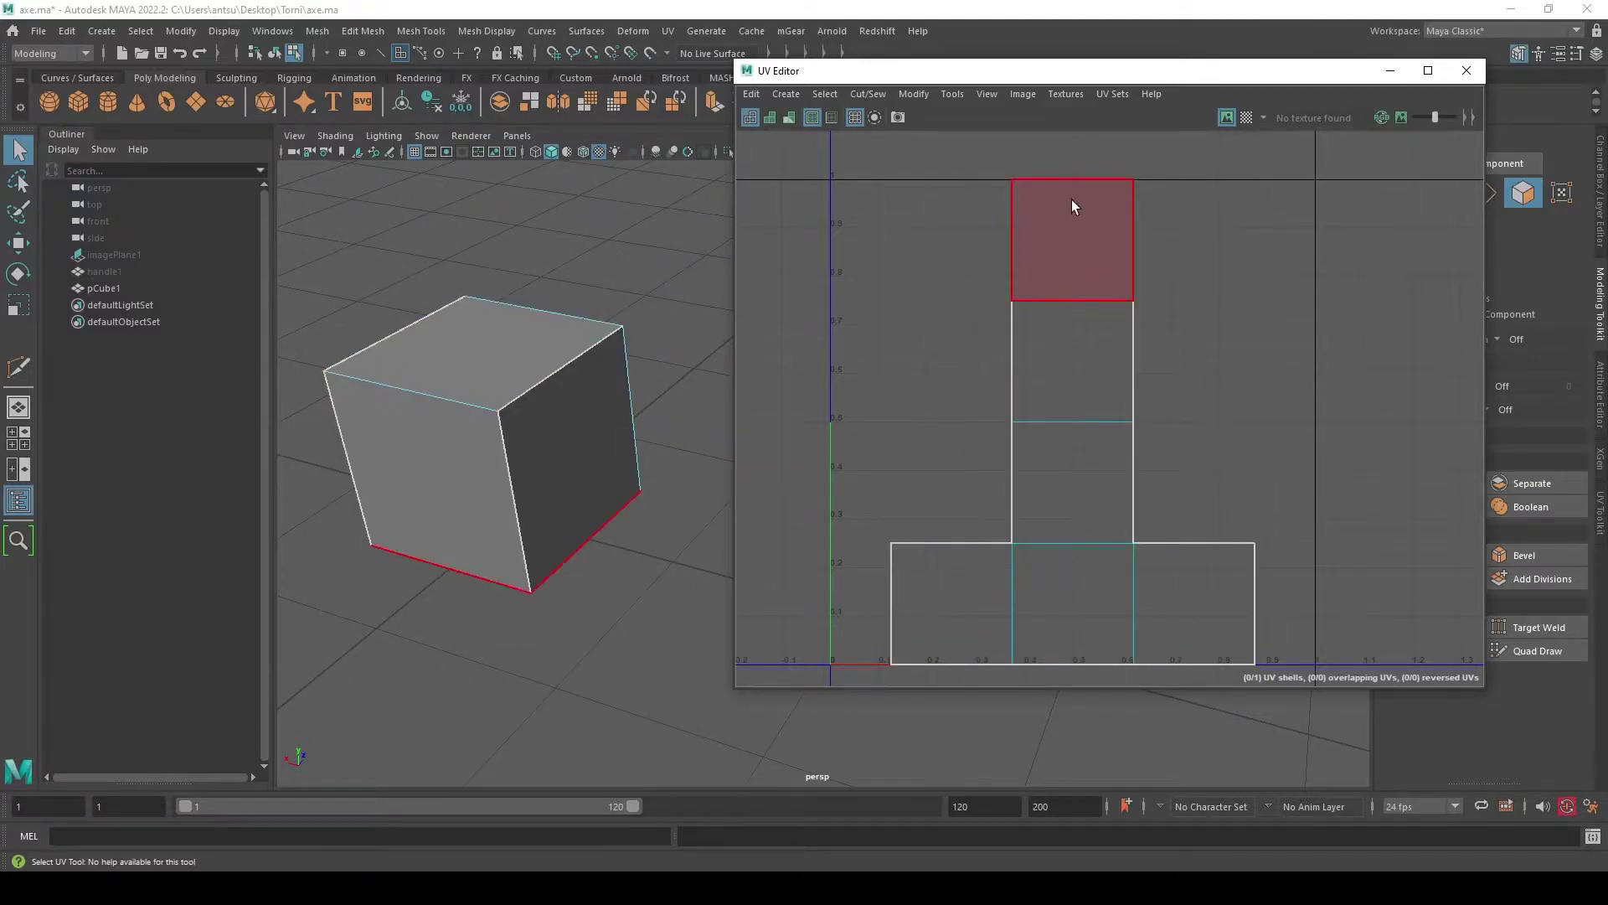
- Set up UV Snapshot options to save laatikko as JPEG at 2048 × 2048
click(1025, 94)
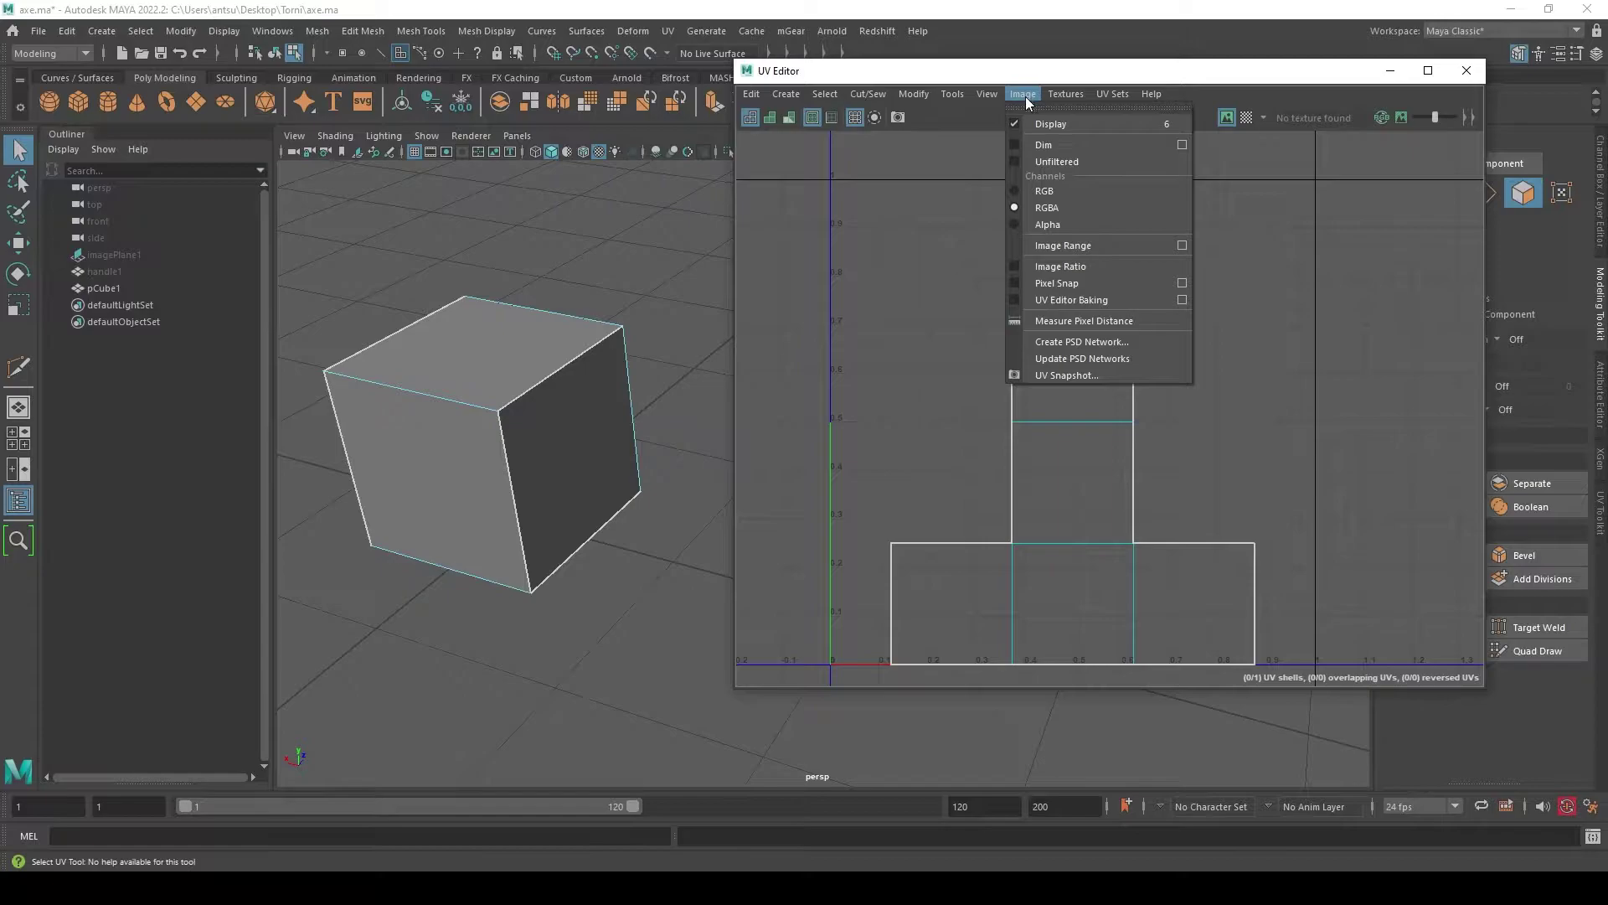
click(1073, 375)
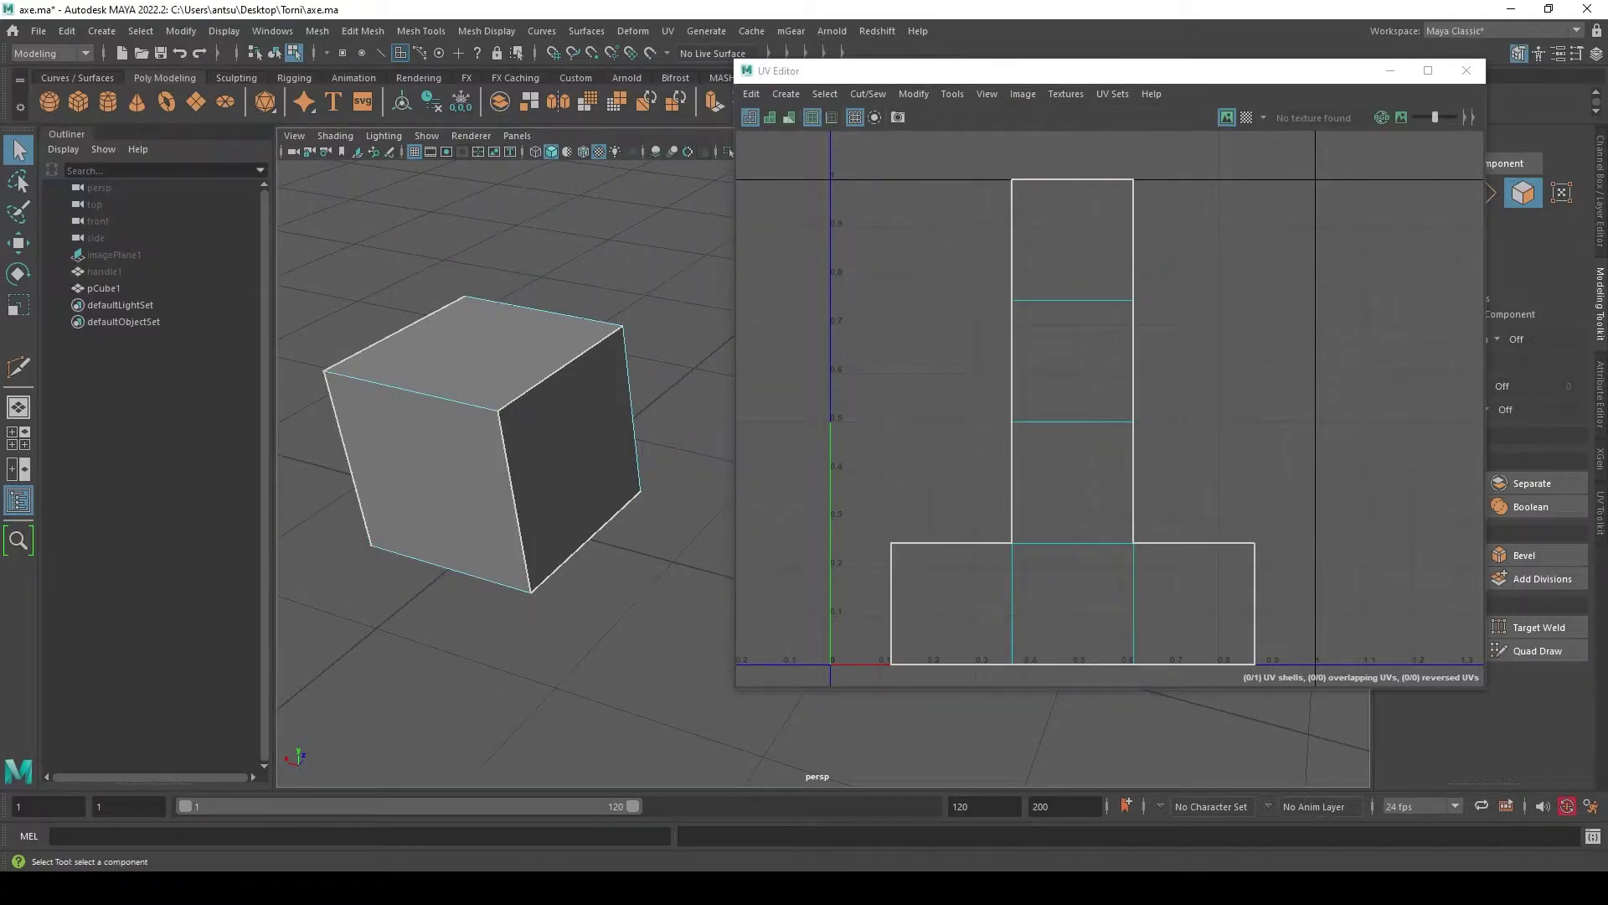
drag(976, 68, 742, 198)
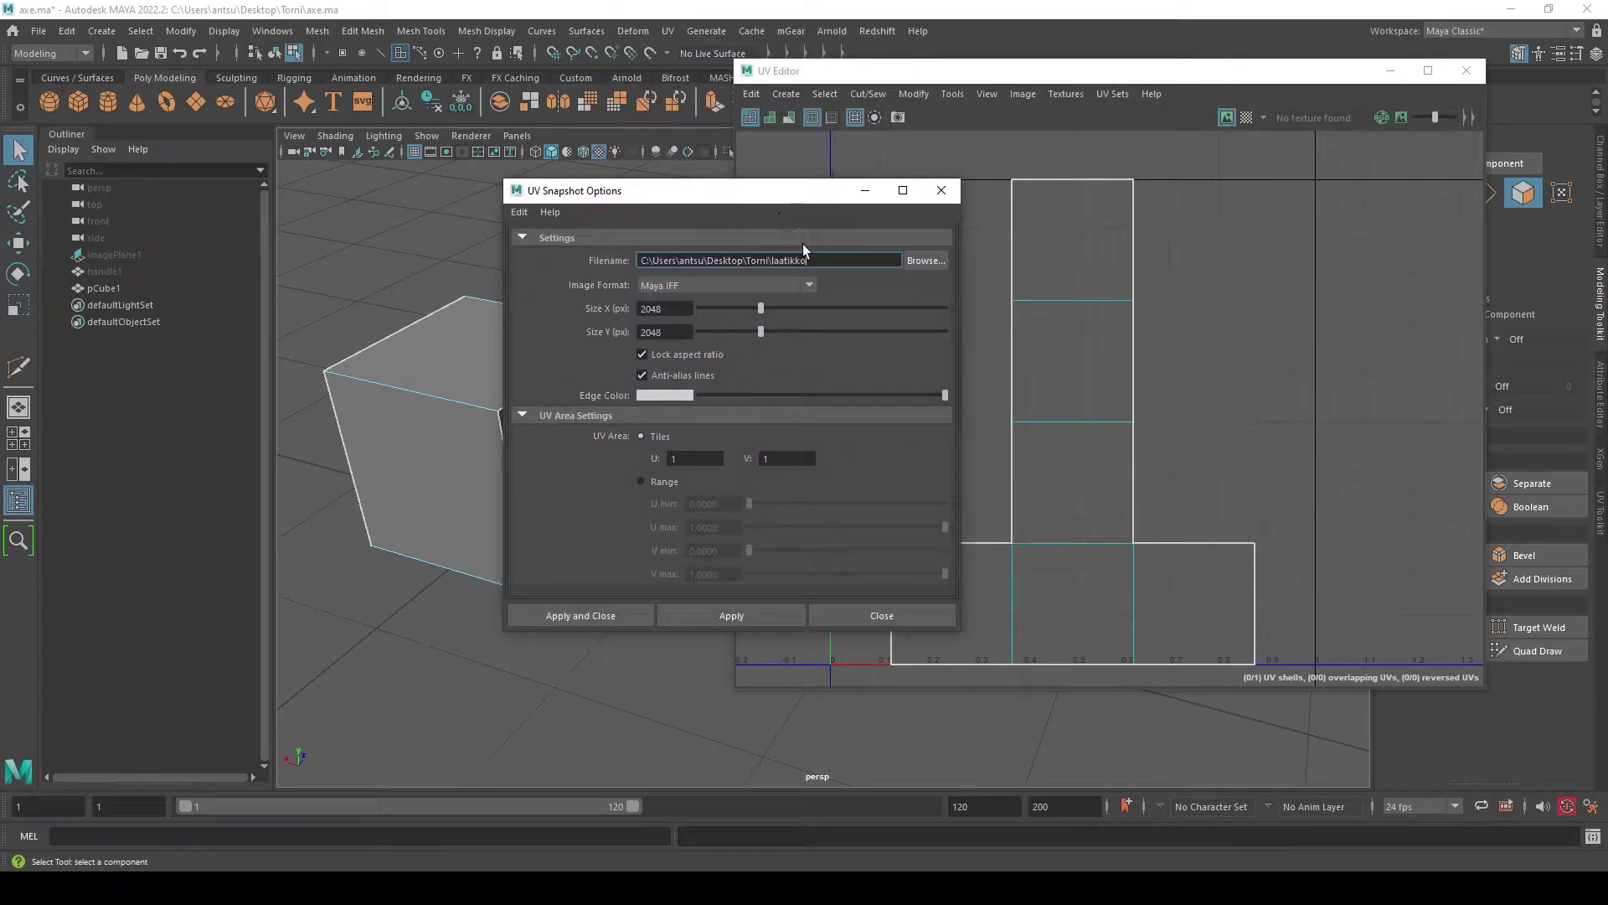
click(922, 263)
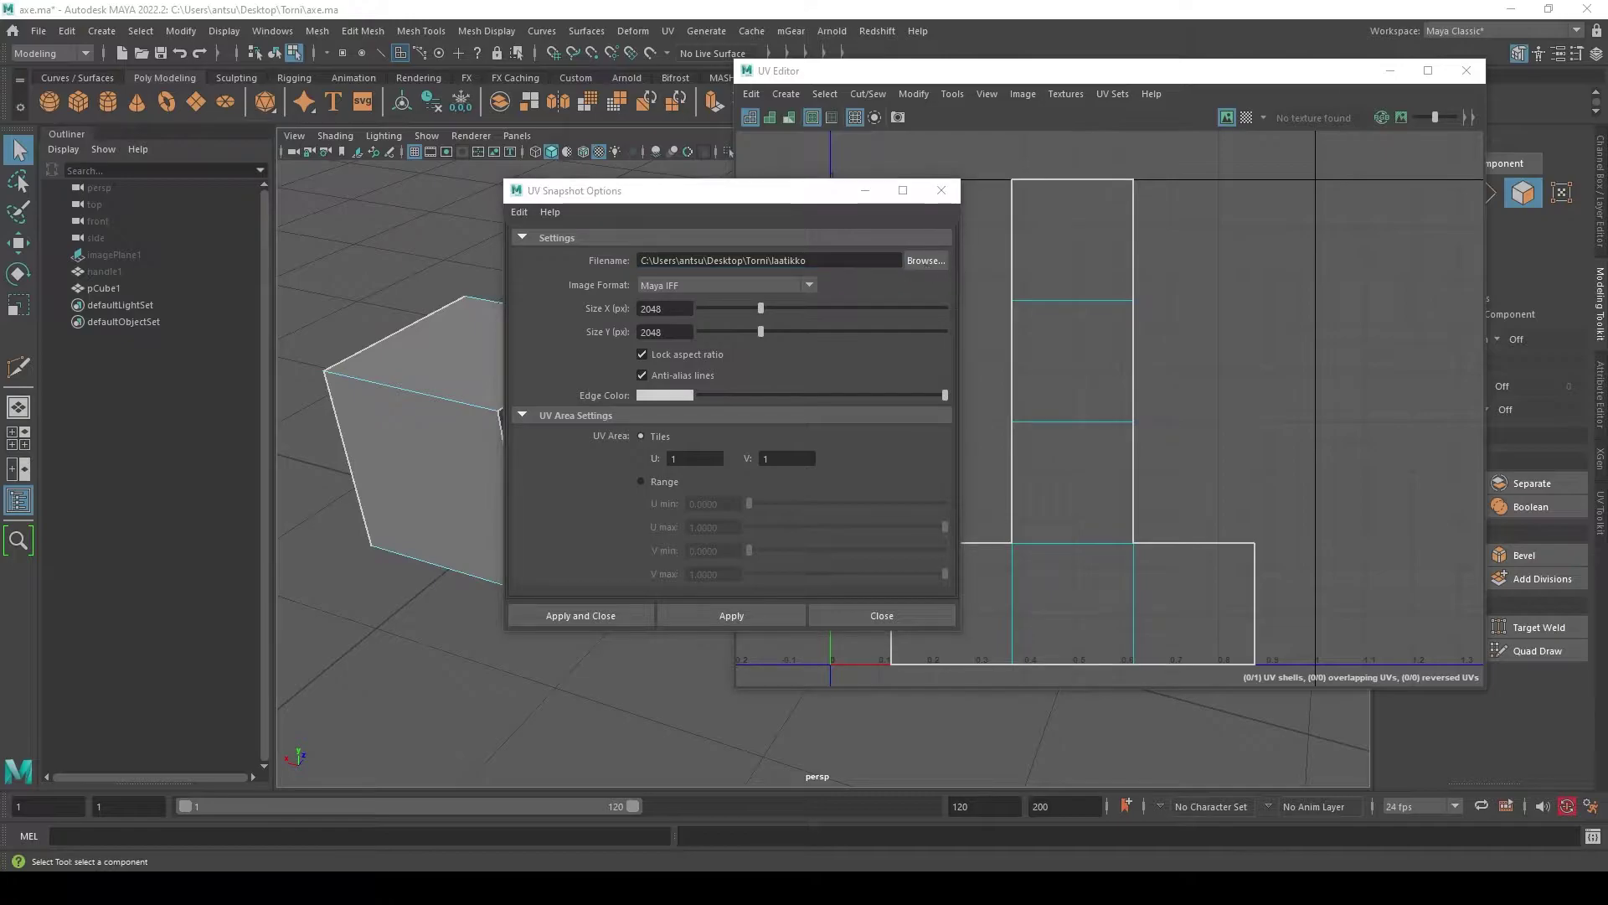
click(725, 284)
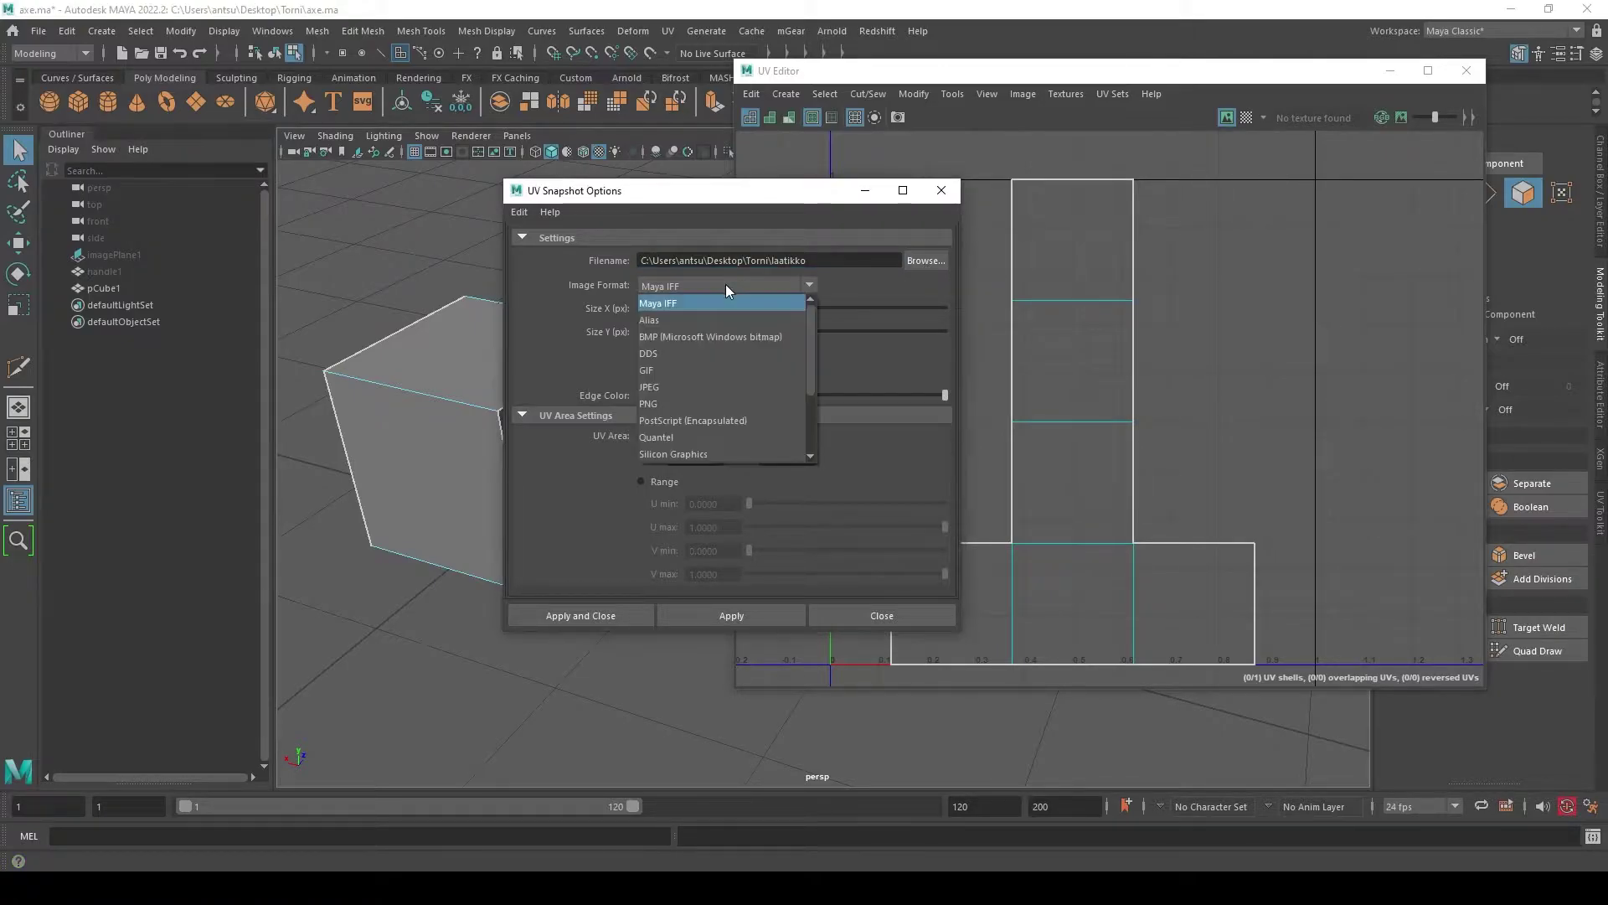
click(684, 390)
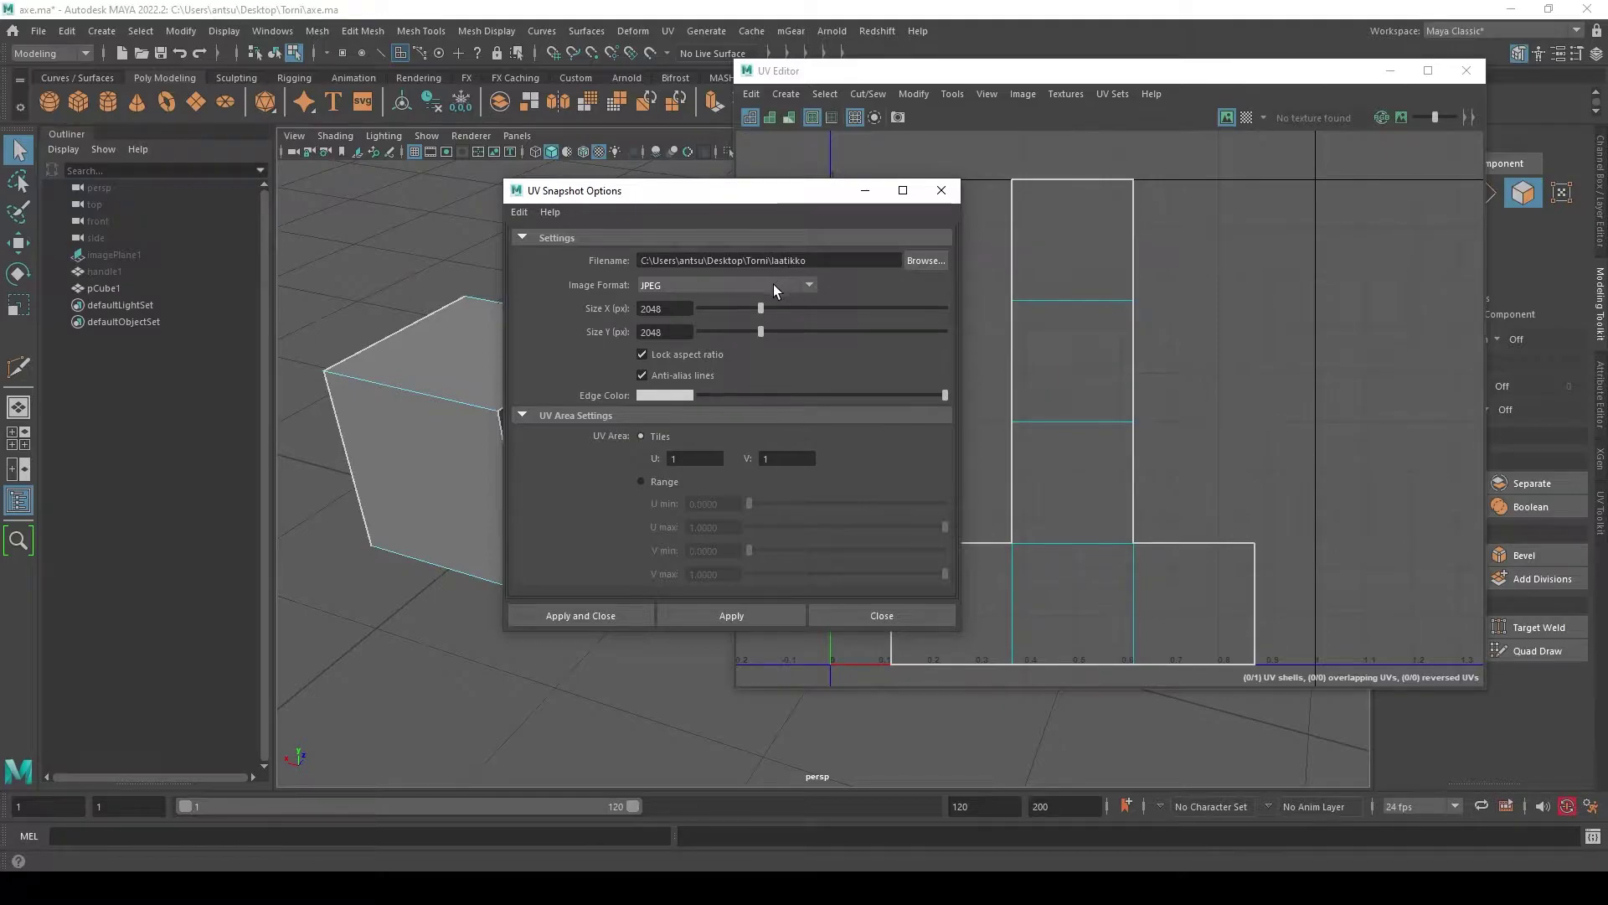
double_click(674, 314)
- Select the cube, switch the snapshot format to PNG, and export the 2048 × 2048 laatikko snapshot
click(821, 261)
triple_click(816, 260)
click(814, 258)
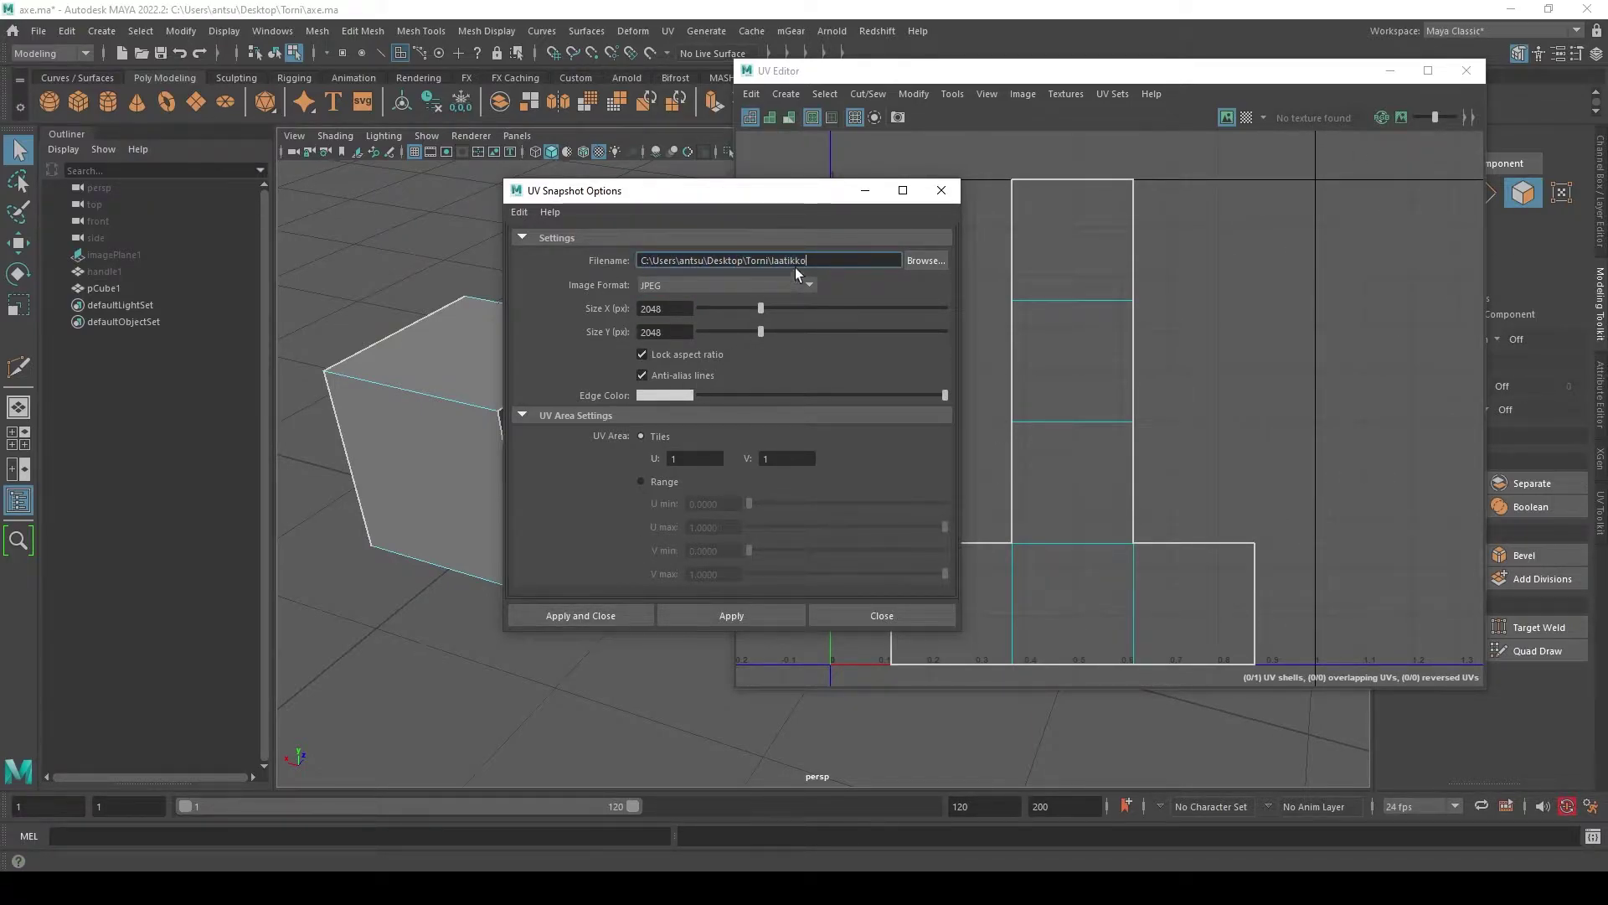
click(615, 620)
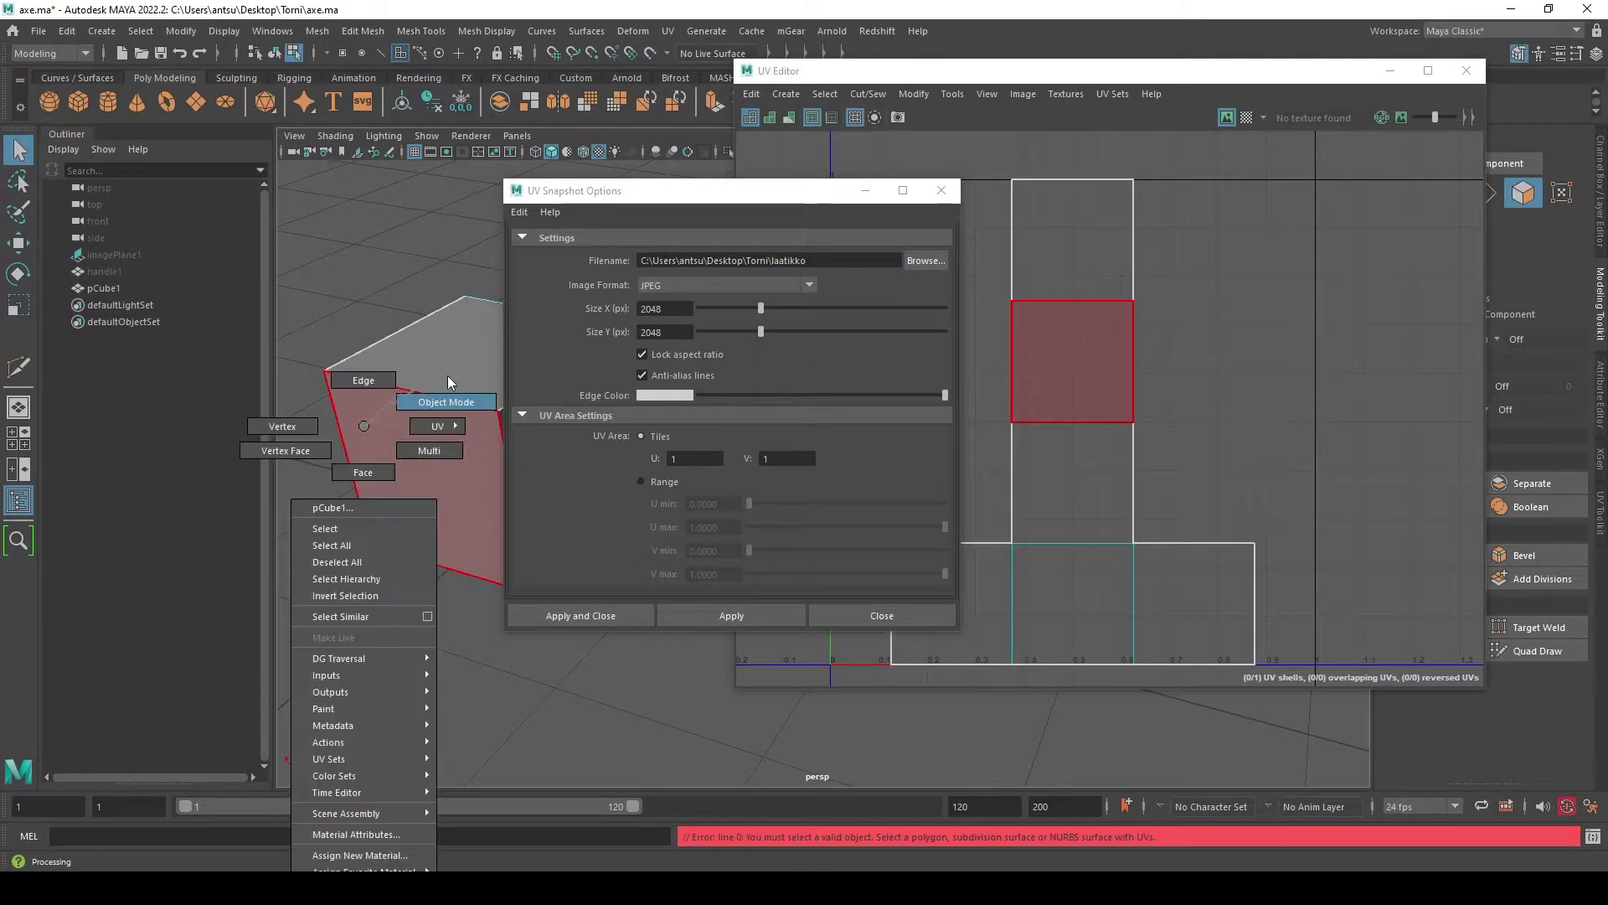
right_drag(369, 415, 447, 377)
click(399, 365)
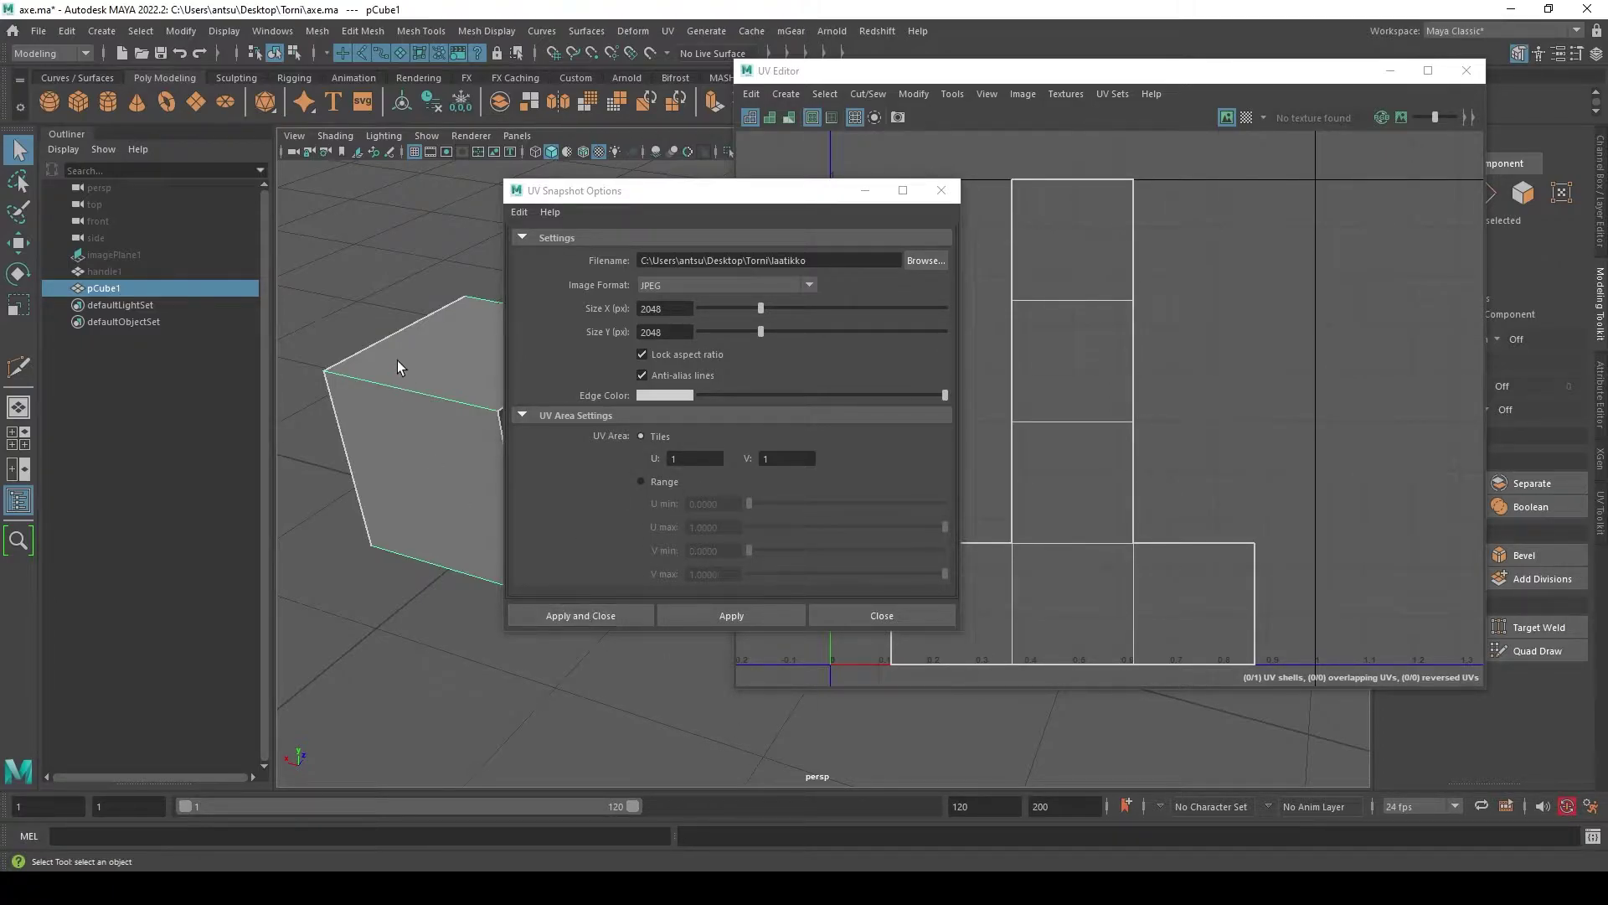
click(606, 611)
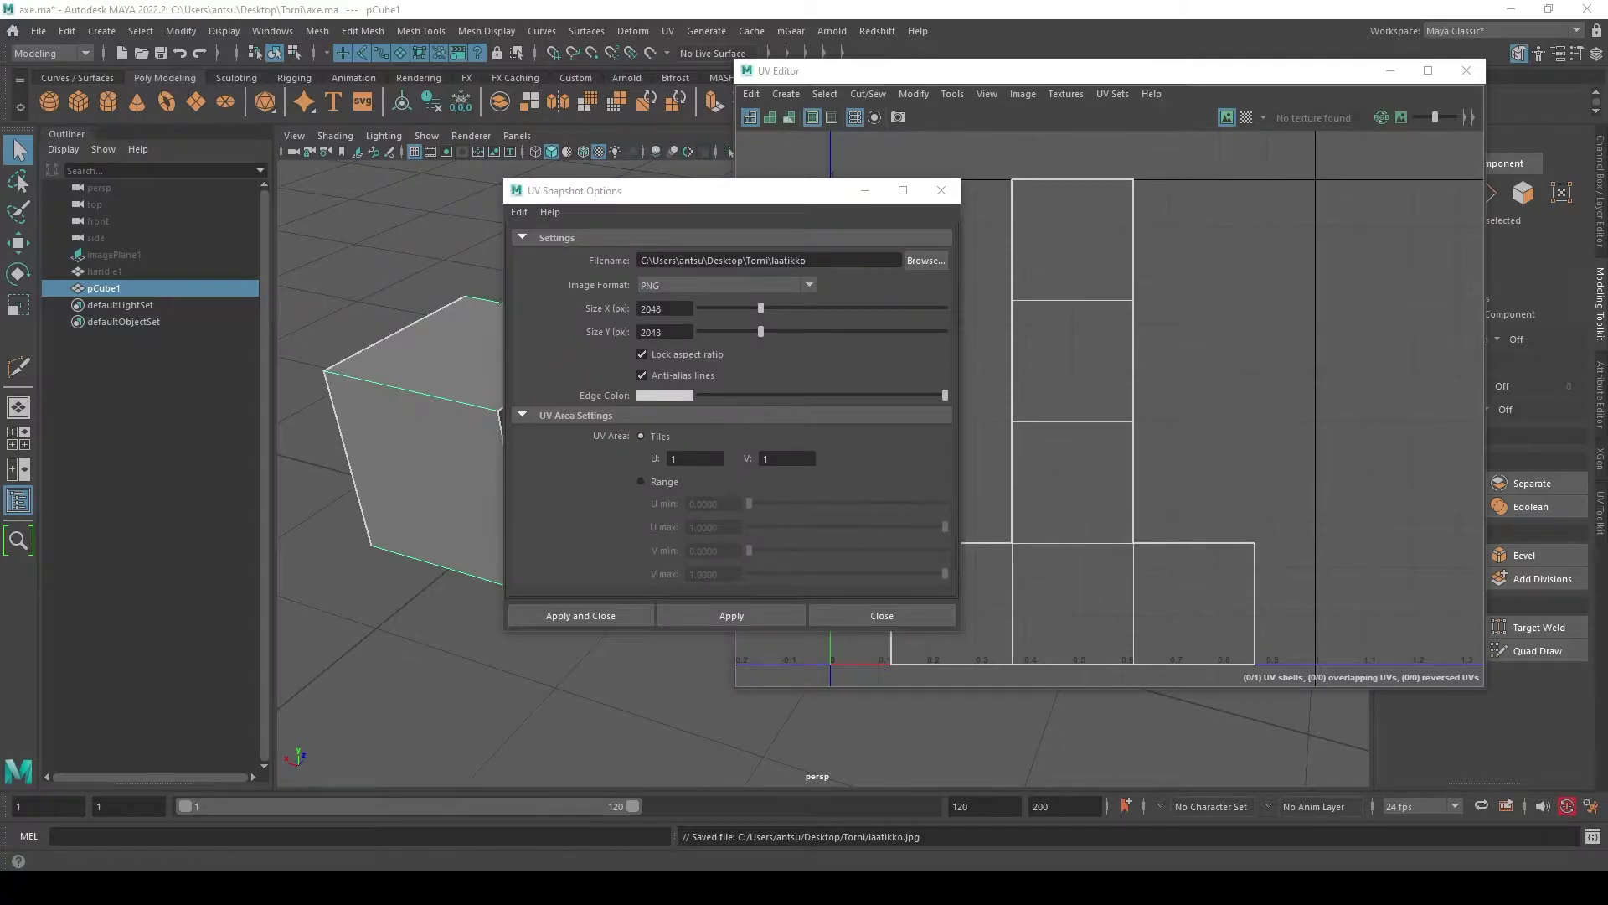
click(798, 285)
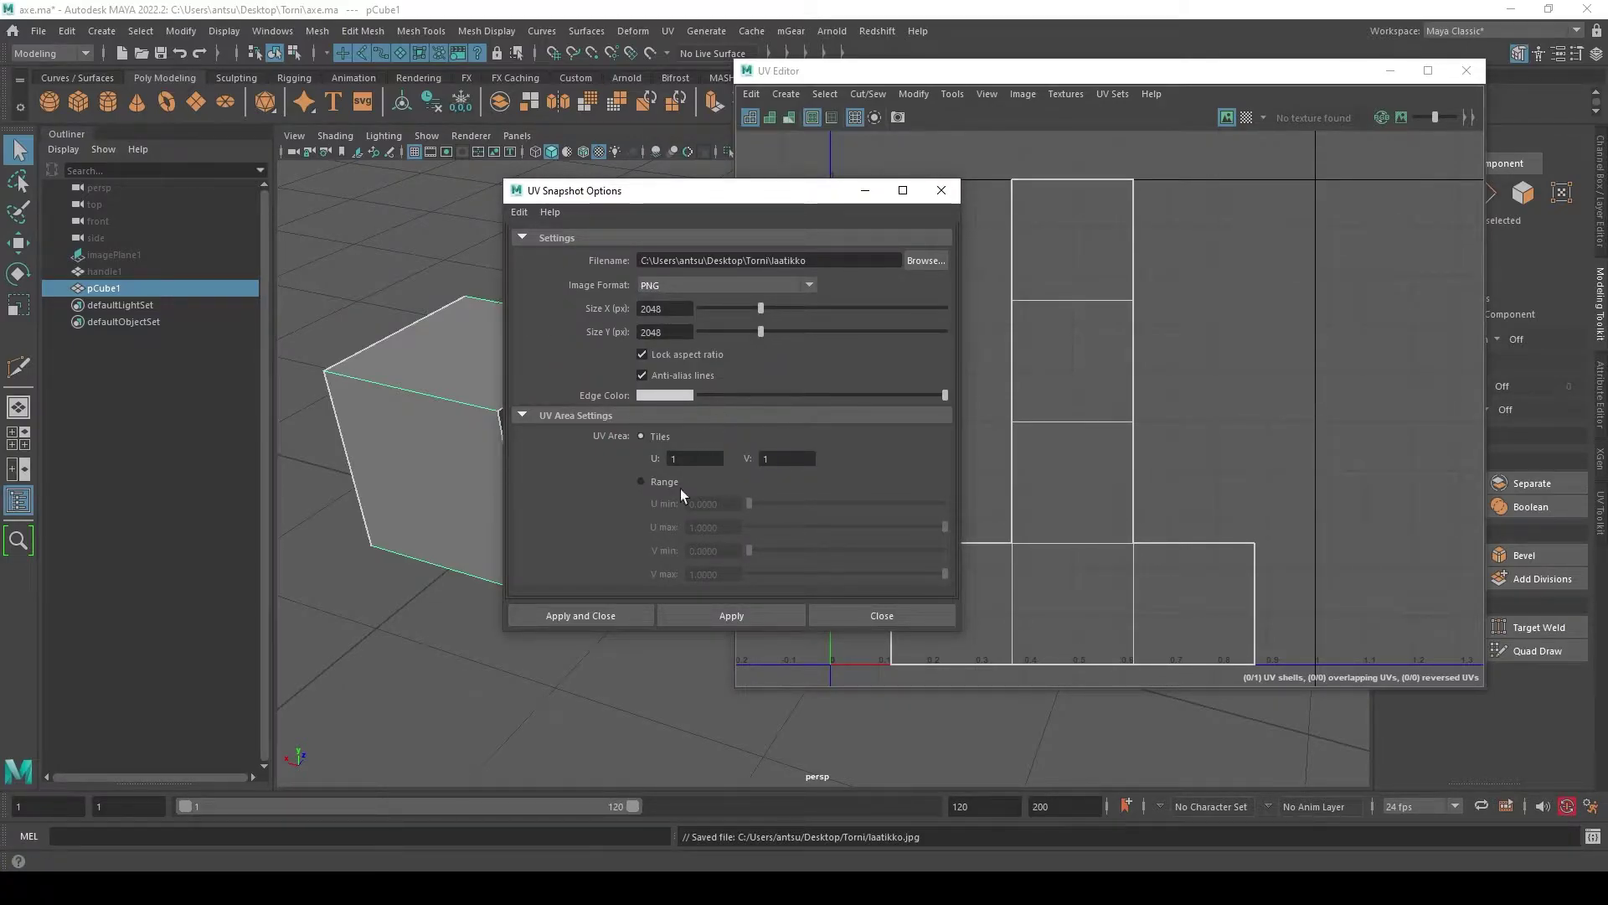
click(579, 601)
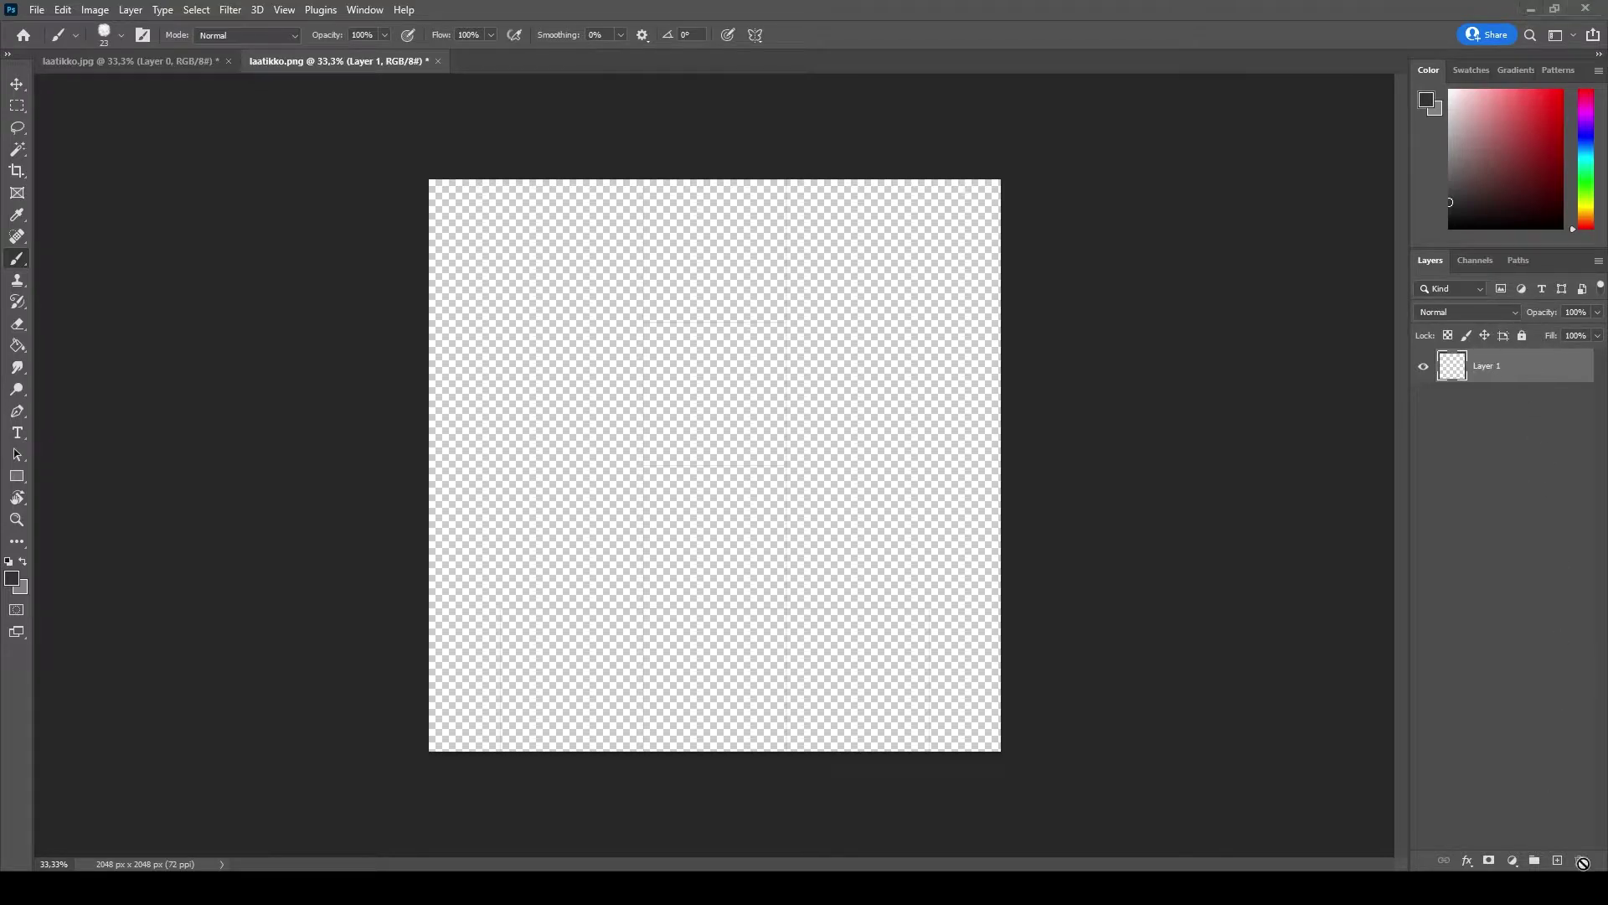
- Add a new layer beneath the UV-line layer, test a black fill, then undo it
click(1558, 860)
drag(1466, 378, 1500, 468)
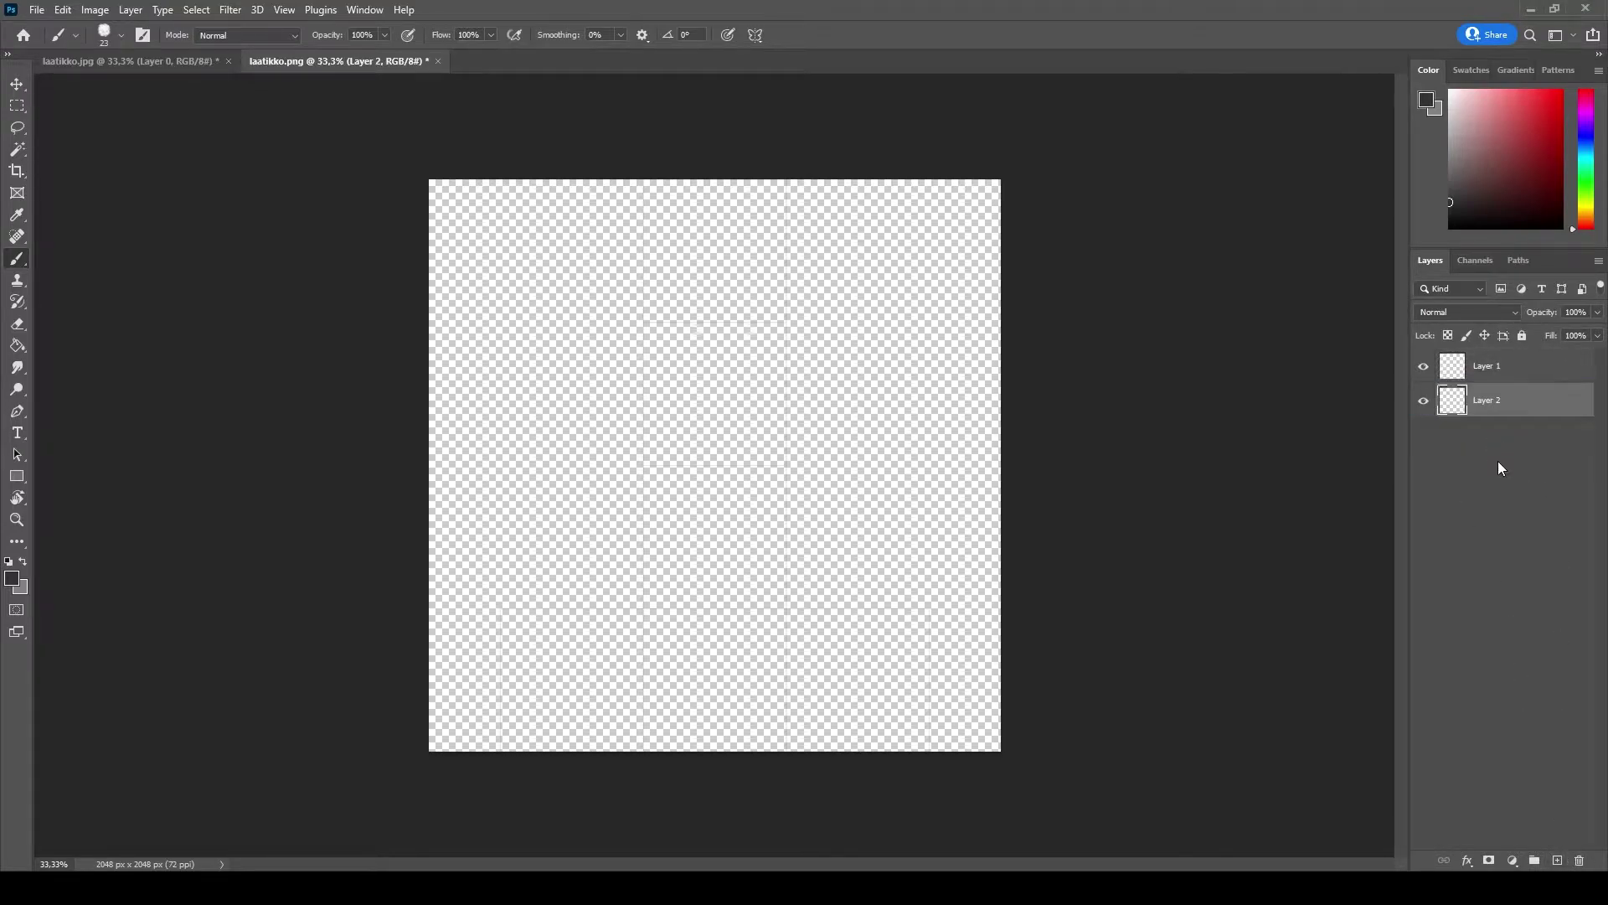
key(d)
click(17, 345)
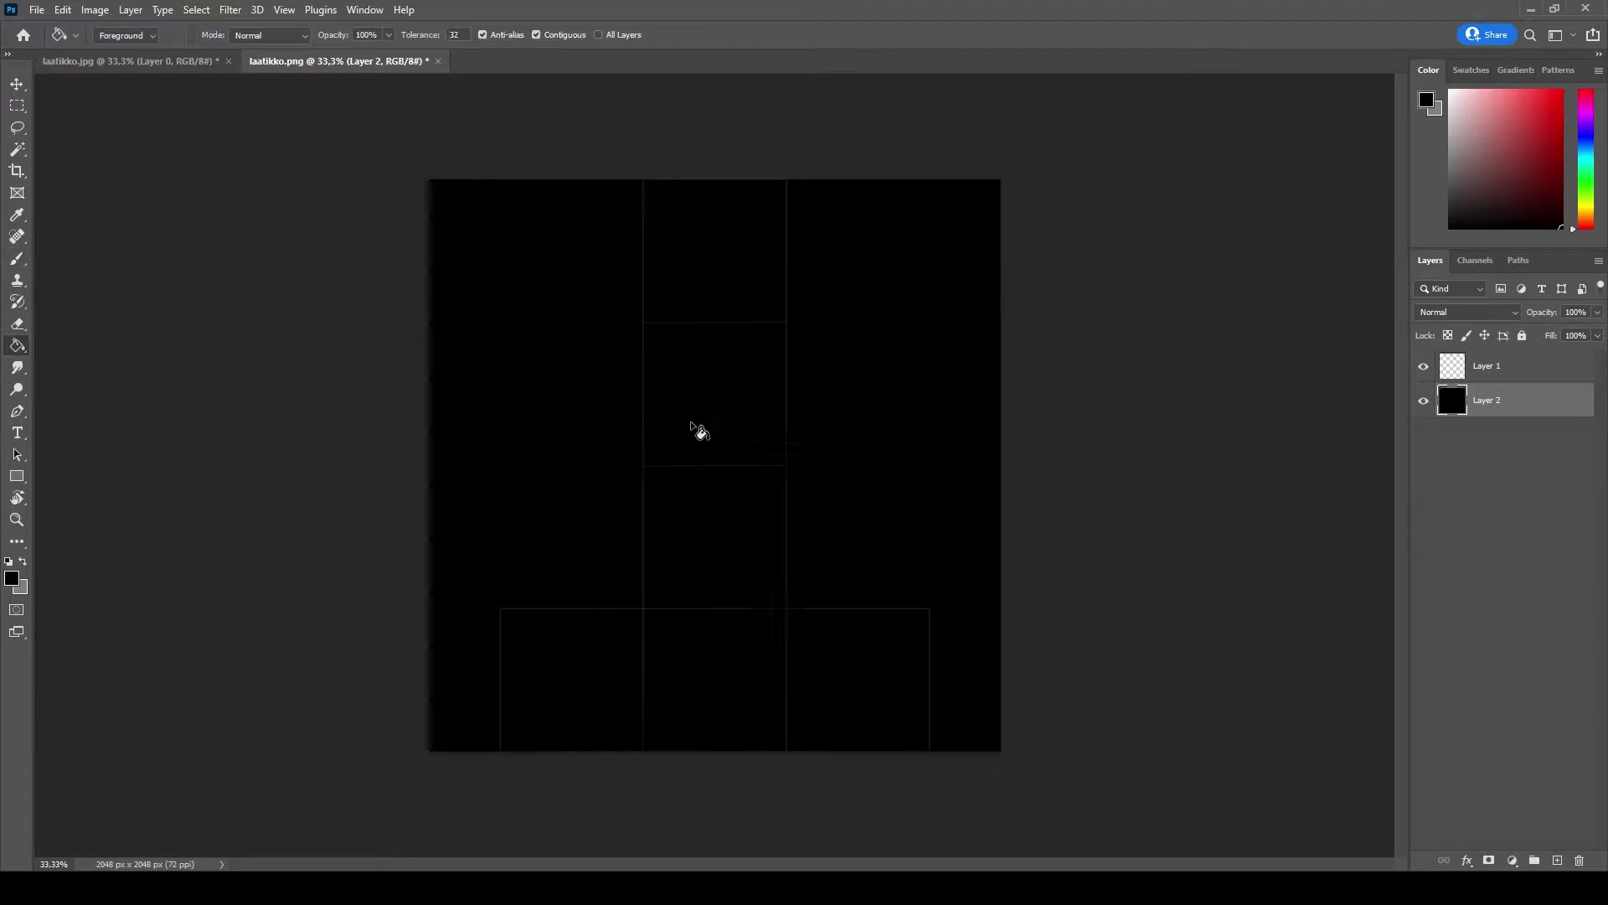
click(700, 430)
key(ctrl+z)
- Pick a greyish teal foreground colour and fill the new layer with it
click(1565, 107)
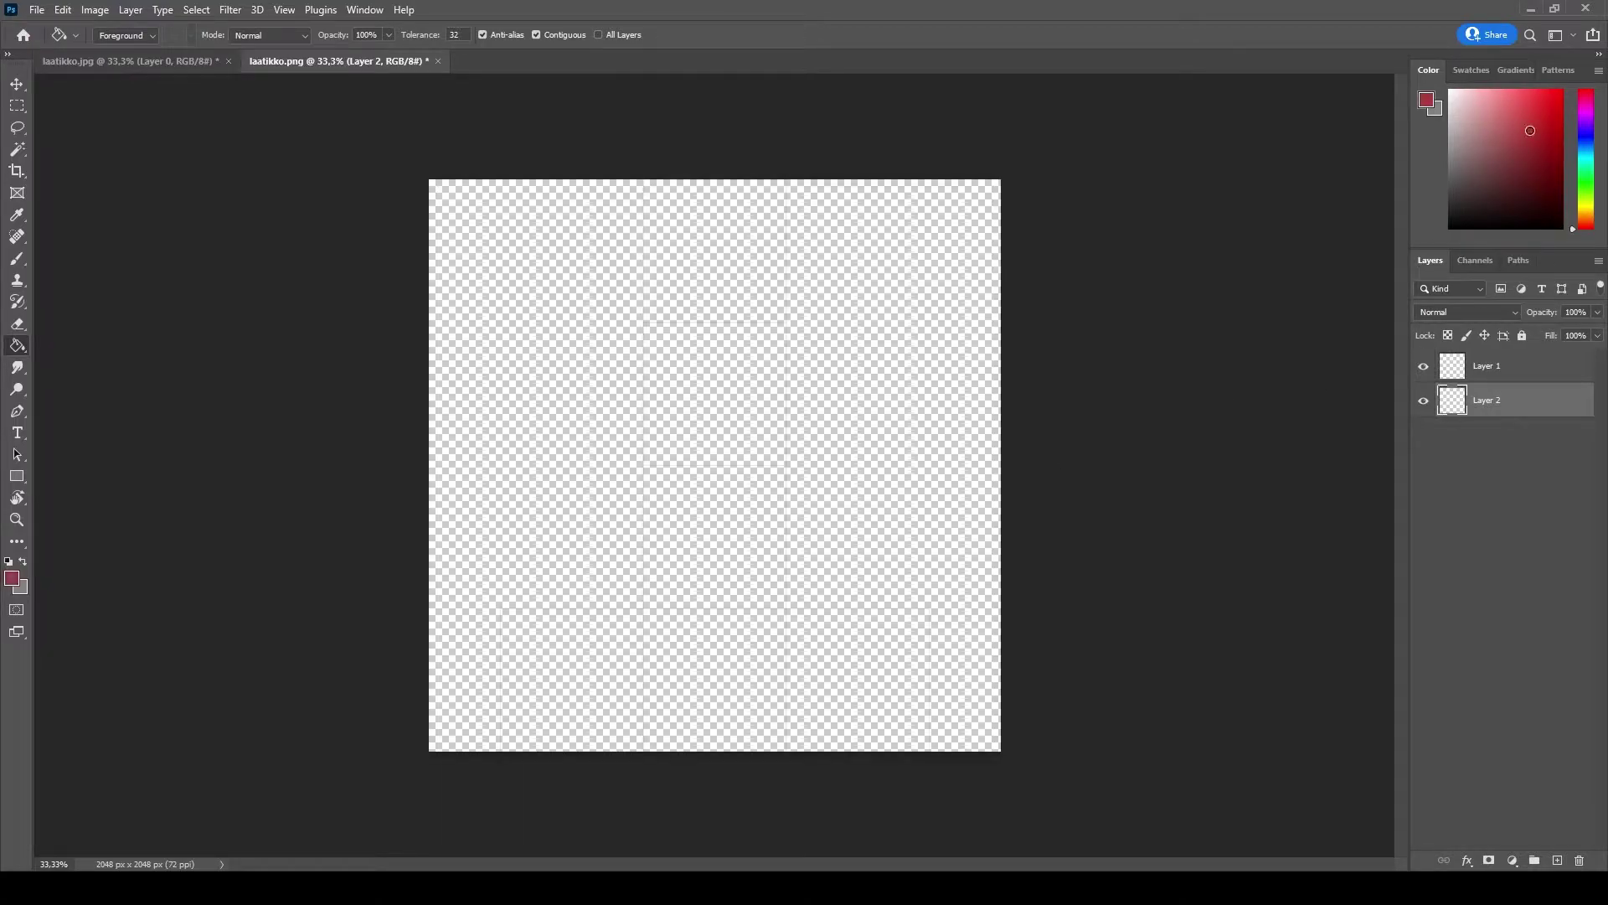
drag(1565, 107, 1547, 96)
click(1544, 130)
drag(1585, 164, 1585, 154)
click(1483, 130)
click(1507, 153)
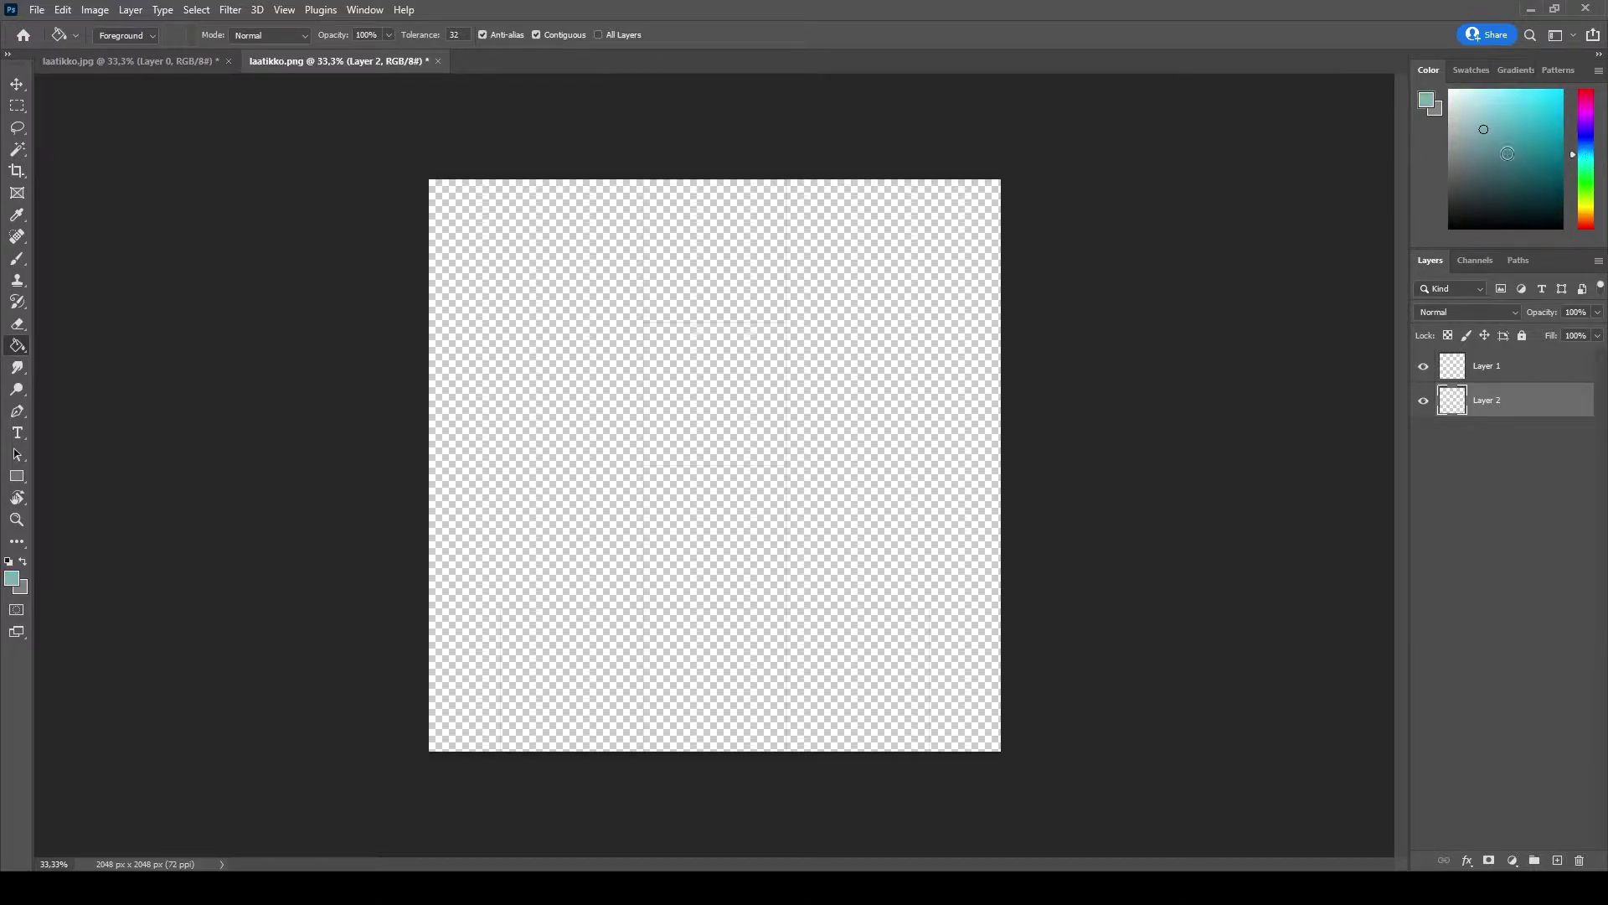
click(820, 403)
- Set the UV-line Layer 1 to Multiply blend mode and reselect the teal layer
click(1488, 368)
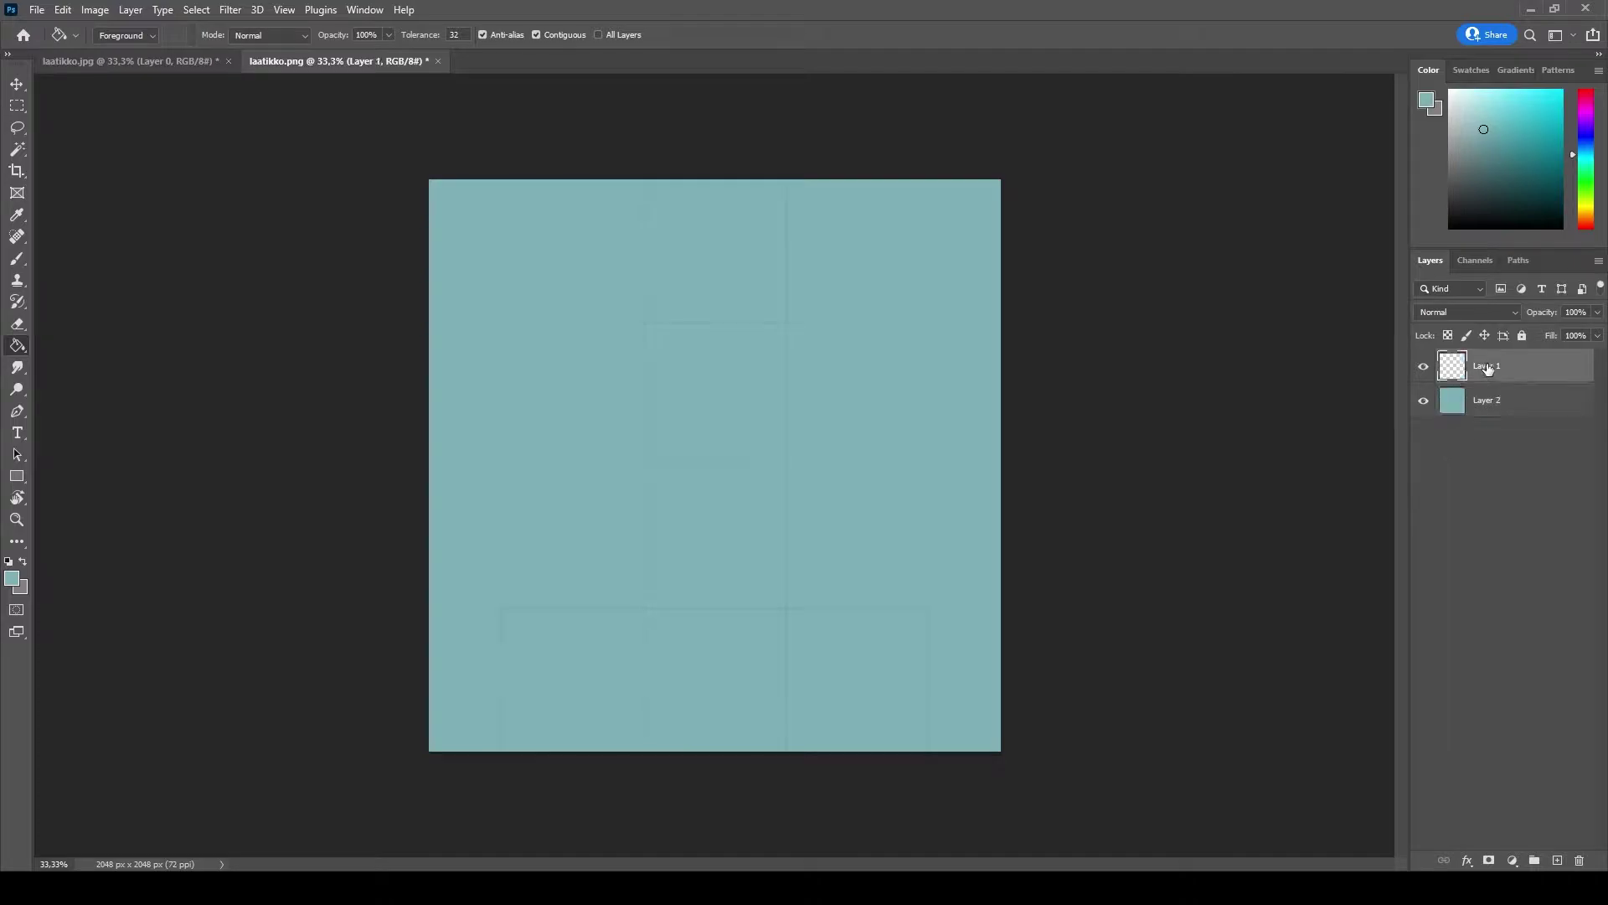
click(1470, 308)
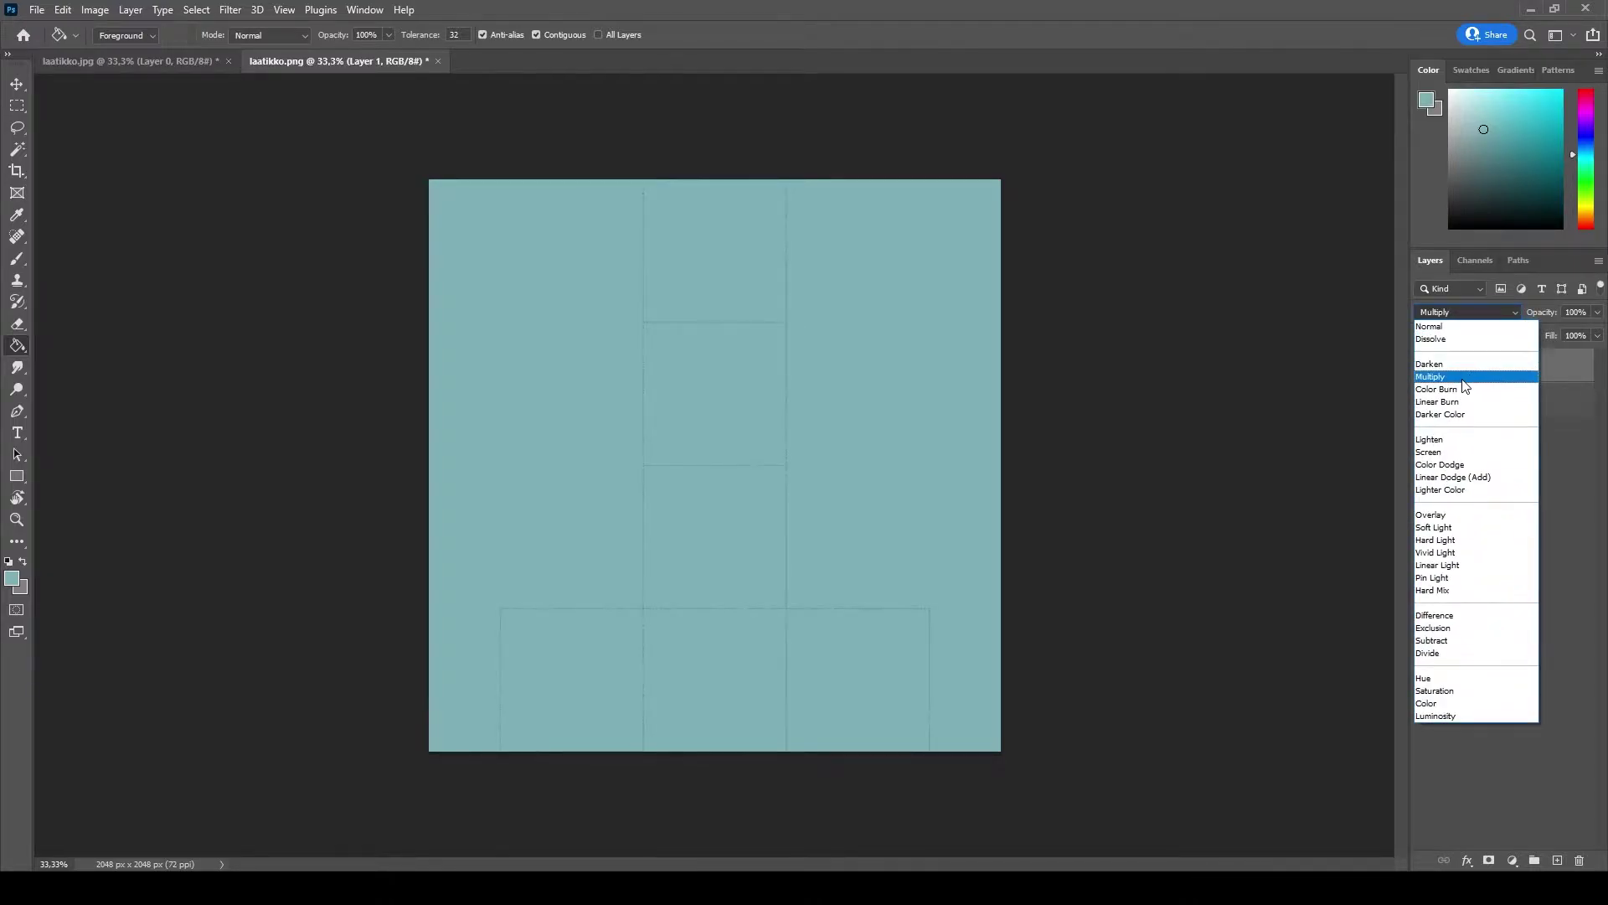
click(1462, 381)
click(1462, 399)
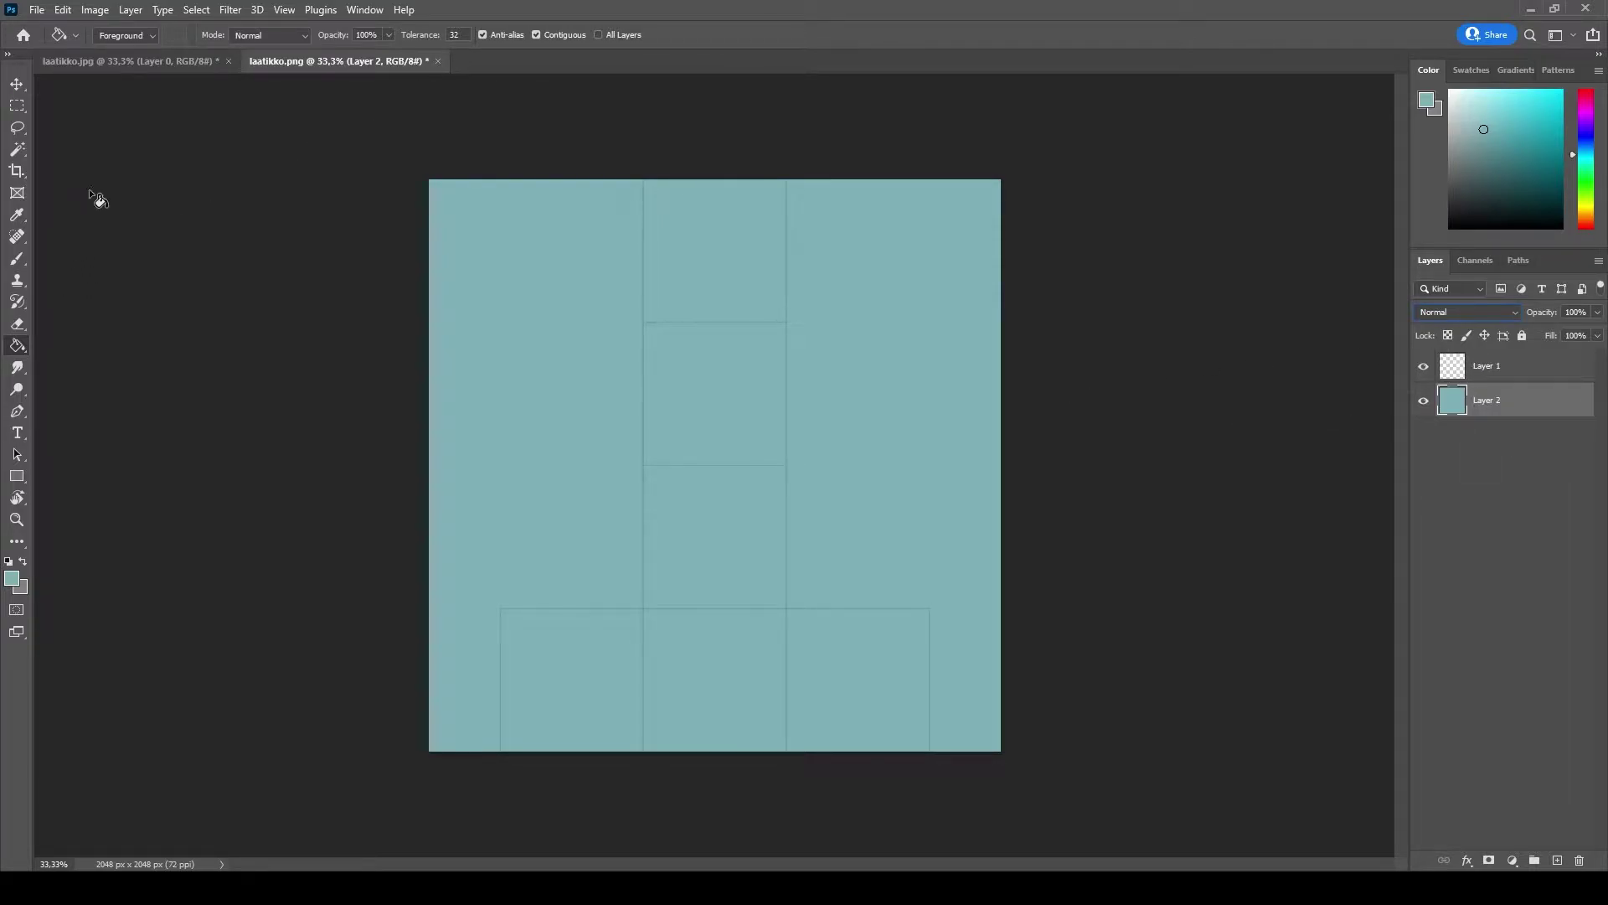
click(17, 259)
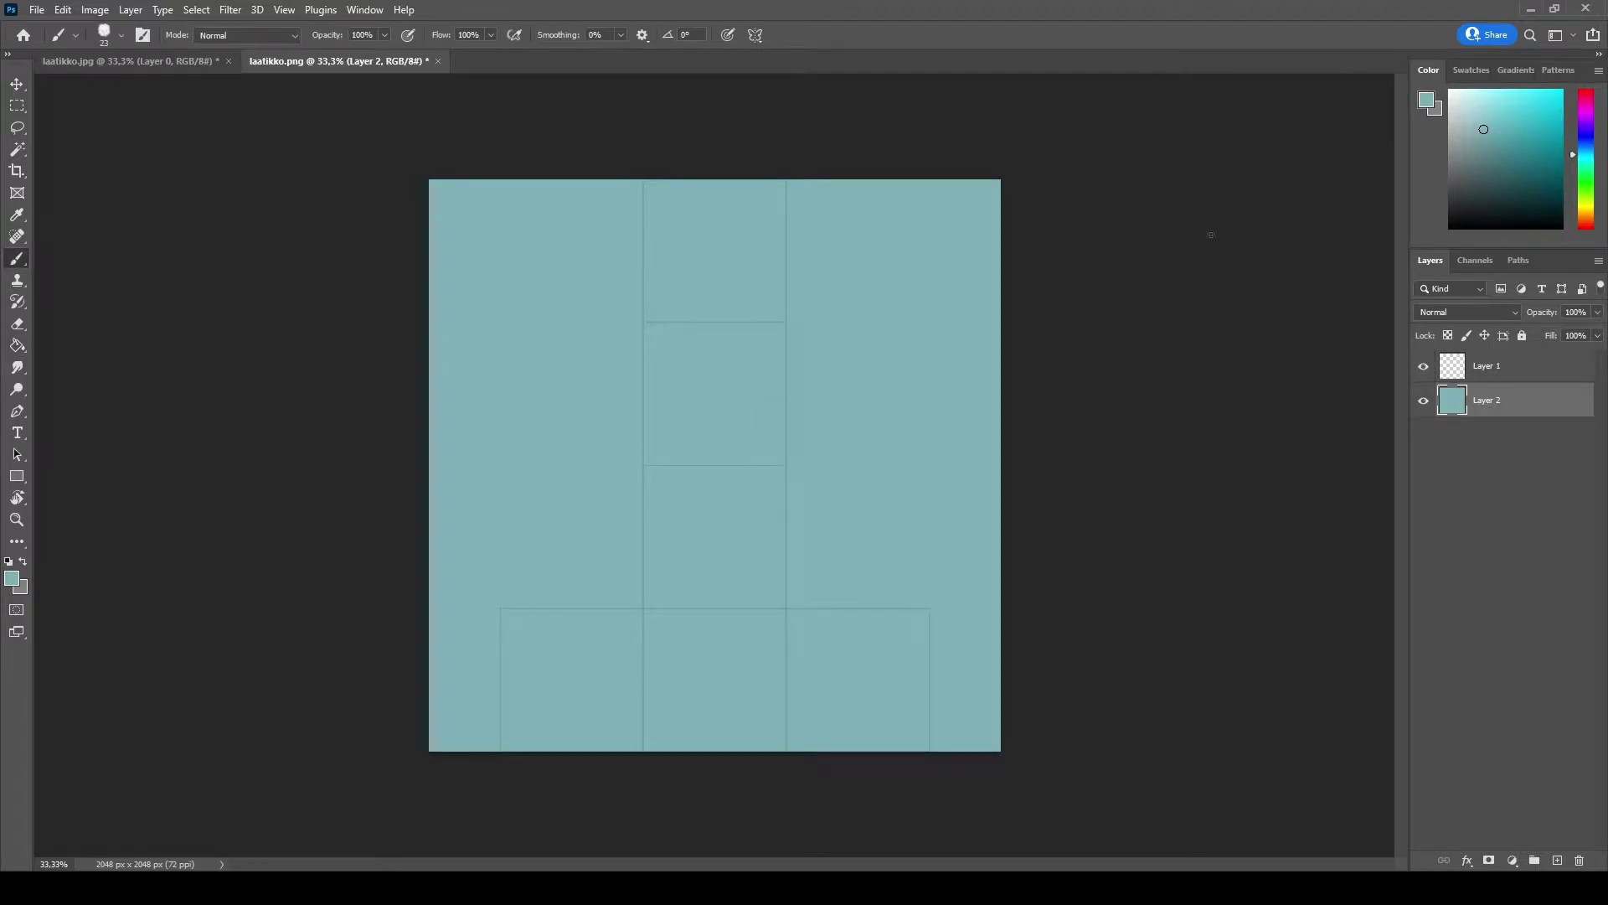
- Paint black shapes in the UV squares: egg, box, triangle, X, curve and crossed oval
key(d)
mouse_move(698, 375)
mouse_down()
mouse_move(736, 420)
mouse_move(700, 371)
mouse_up()
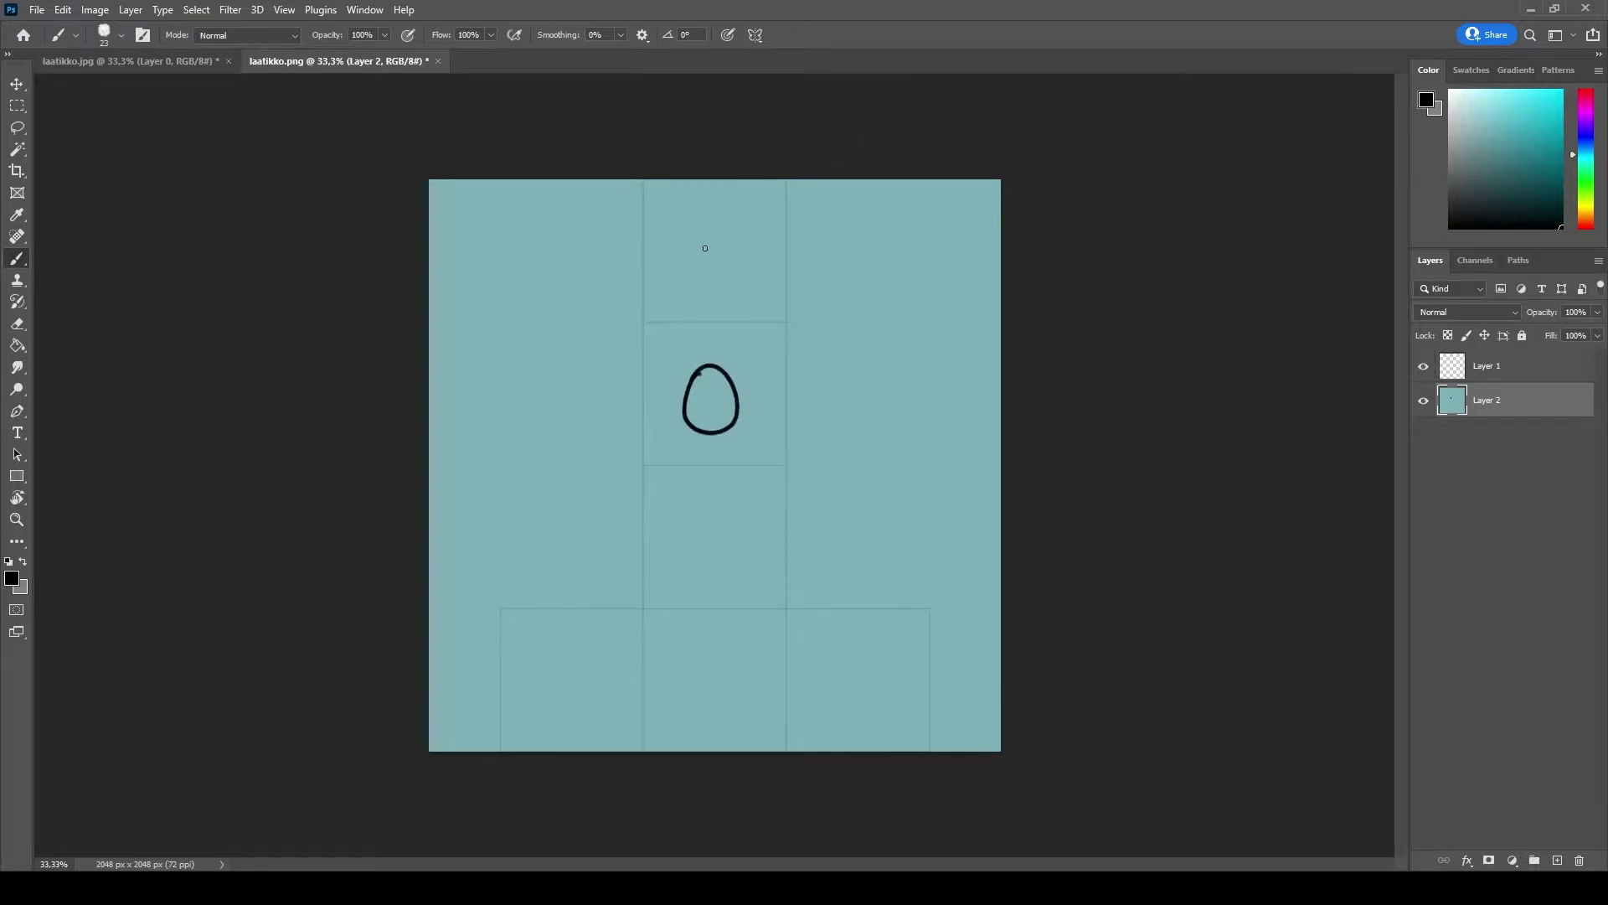
mouse_move(708, 217)
mouse_down()
mouse_move(694, 295)
mouse_move(772, 291)
mouse_up()
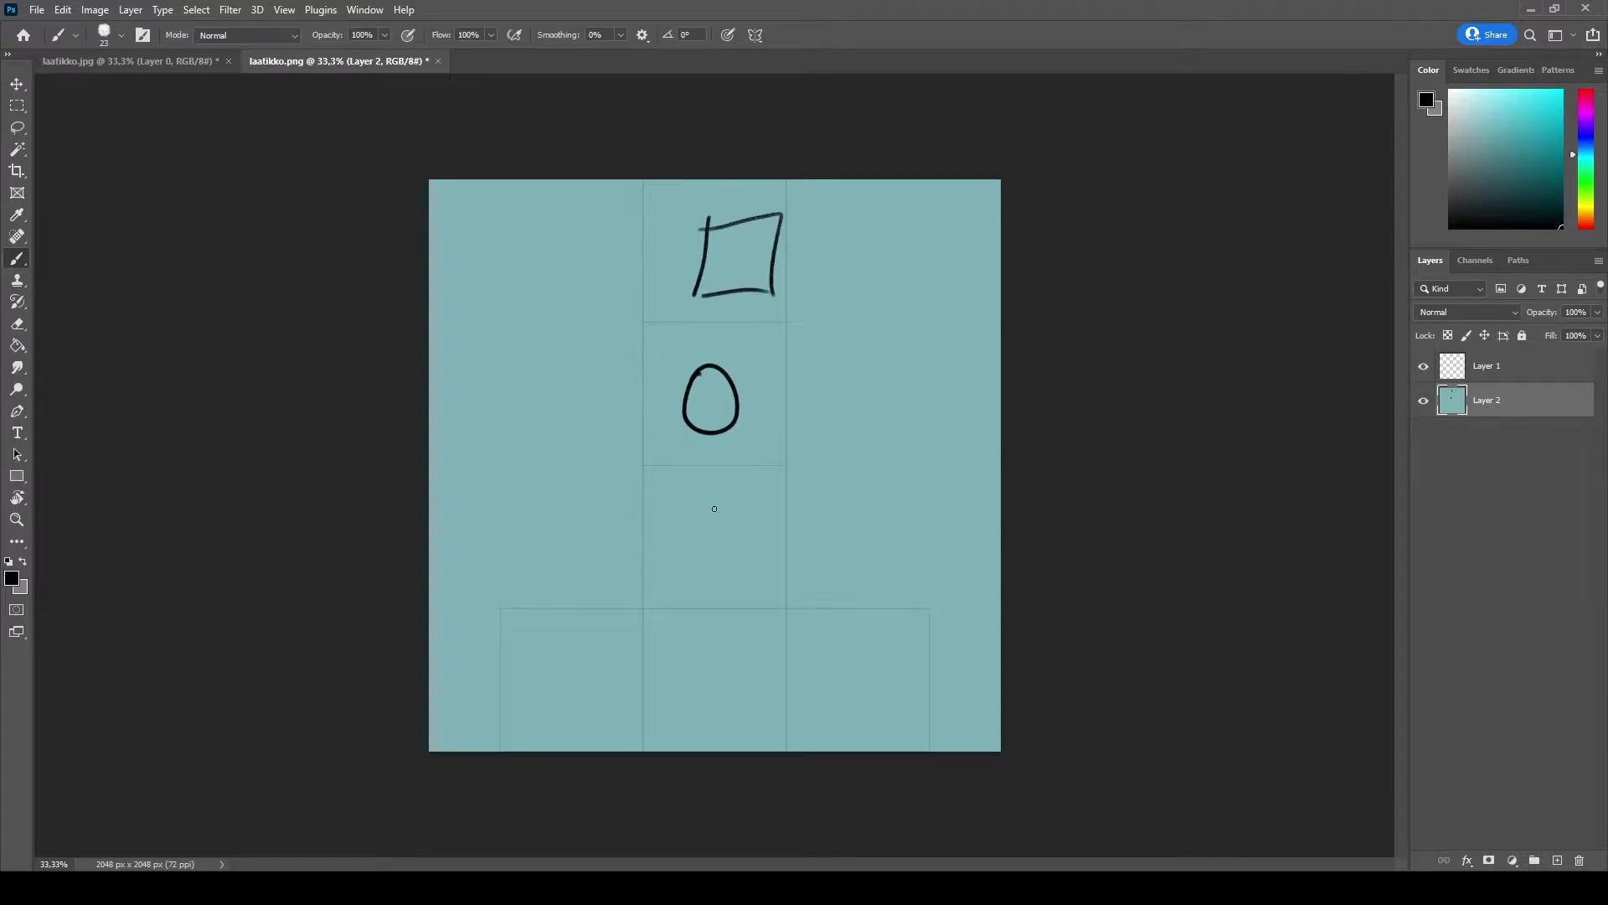
drag(714, 508, 678, 583)
drag(717, 505, 755, 576)
drag(755, 645, 689, 717)
drag(700, 657, 800, 716)
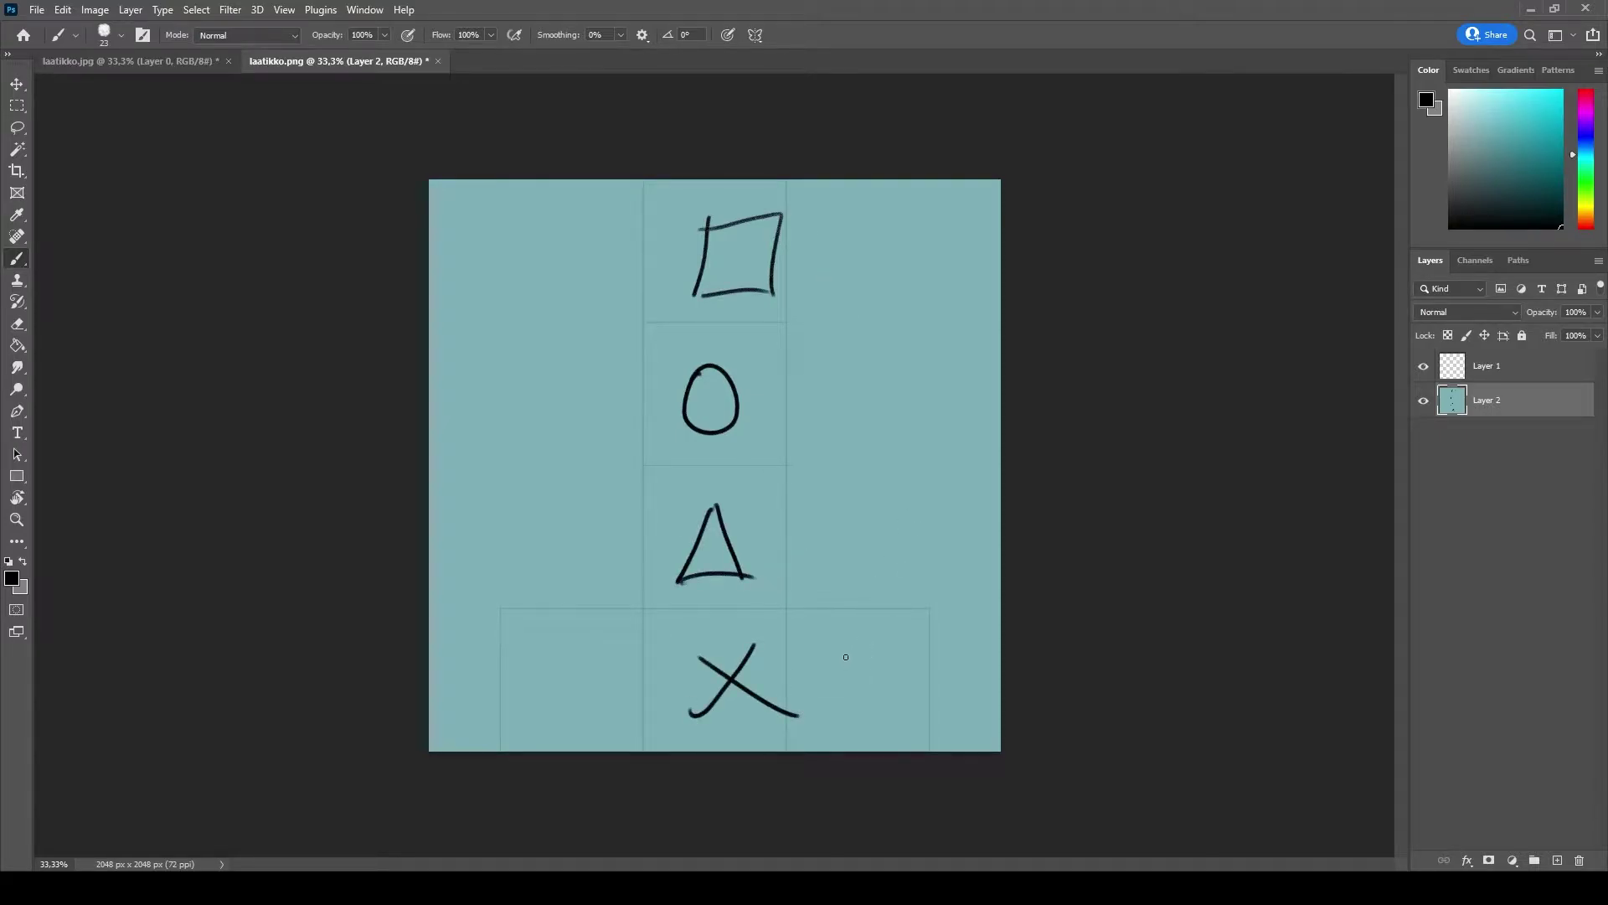
mouse_move(849, 651)
mouse_down()
mouse_move(853, 717)
mouse_move(874, 717)
mouse_move(881, 682)
mouse_move(852, 650)
mouse_up()
drag(587, 658, 620, 699)
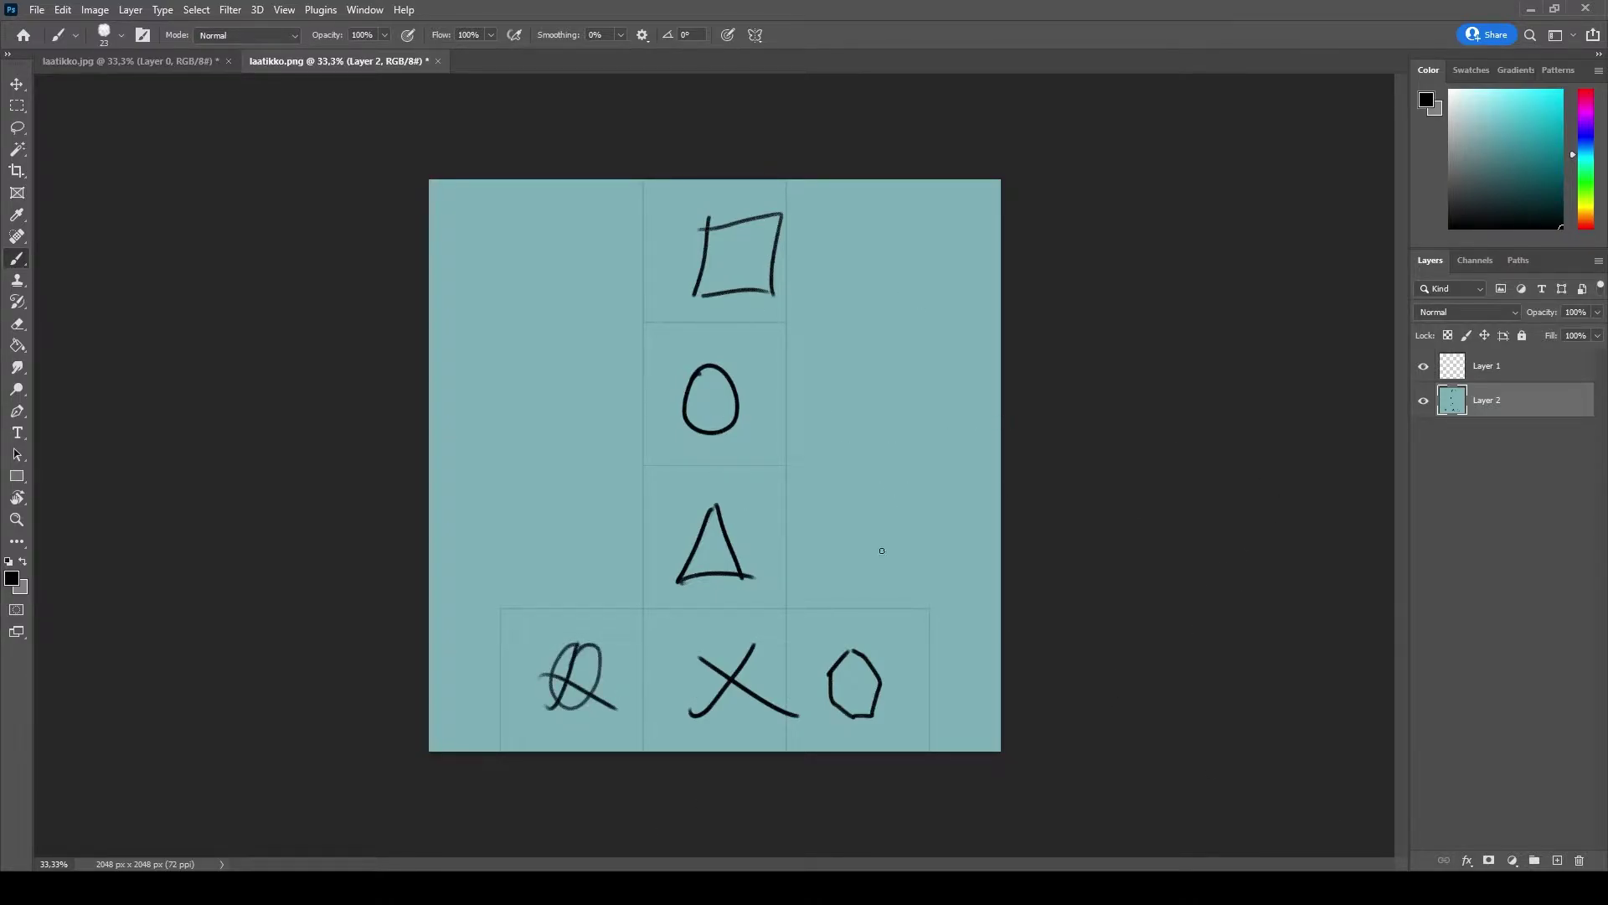
alt+right_drag(833, 514, 847, 363)
- Hide the UV-line layer, quick-export the painted texture as PNG, and return to Maya
click(1423, 369)
click(37, 10)
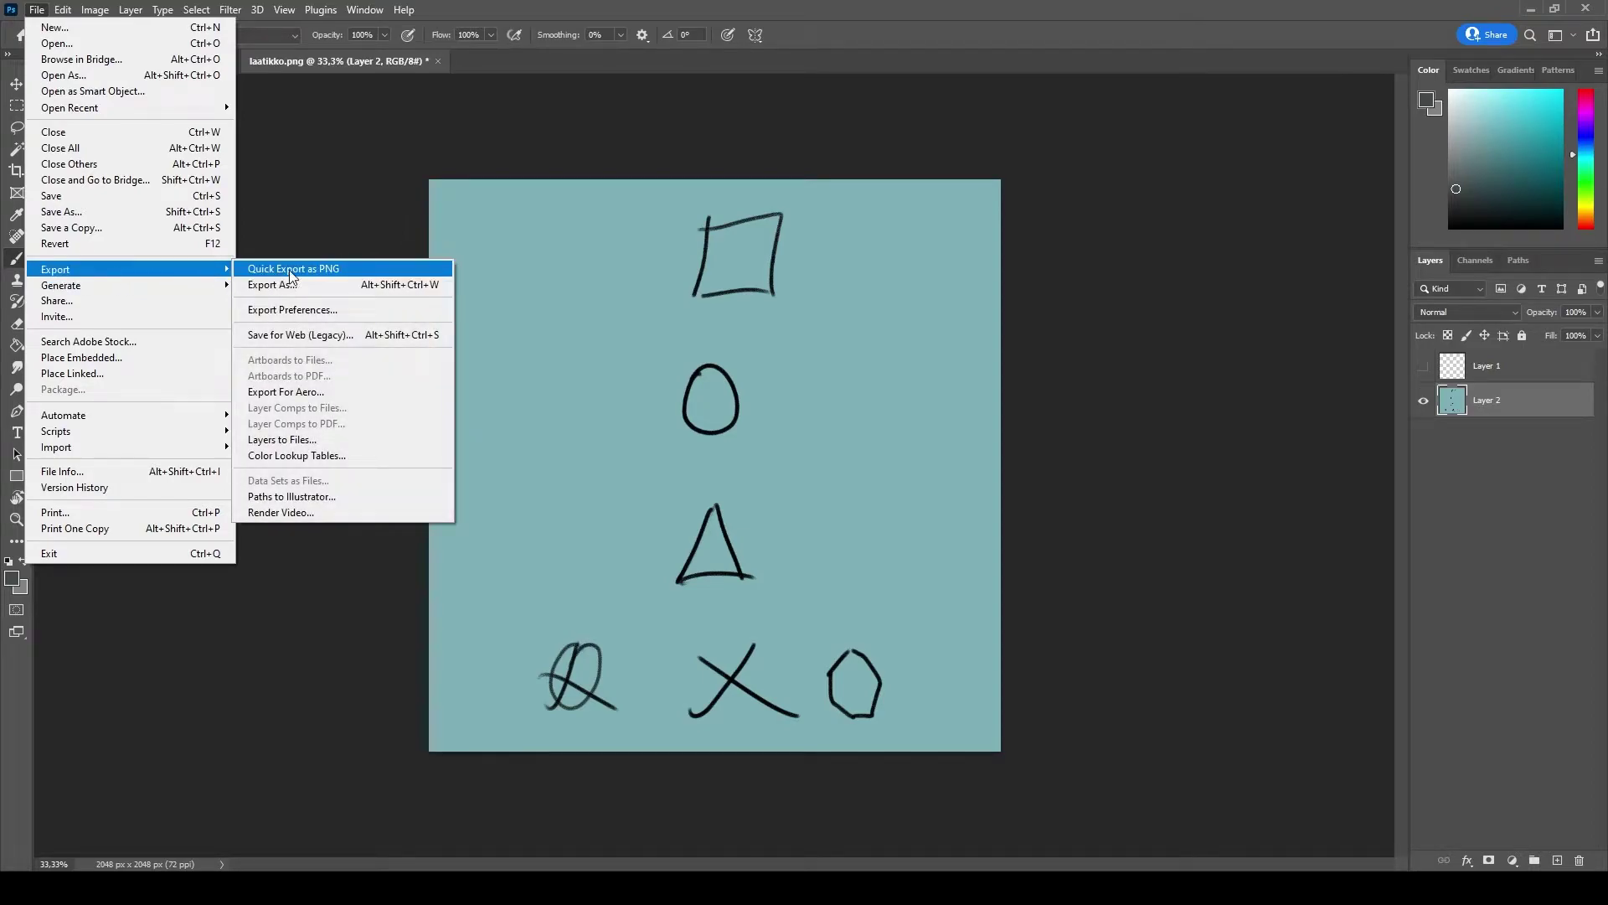
click(277, 267)
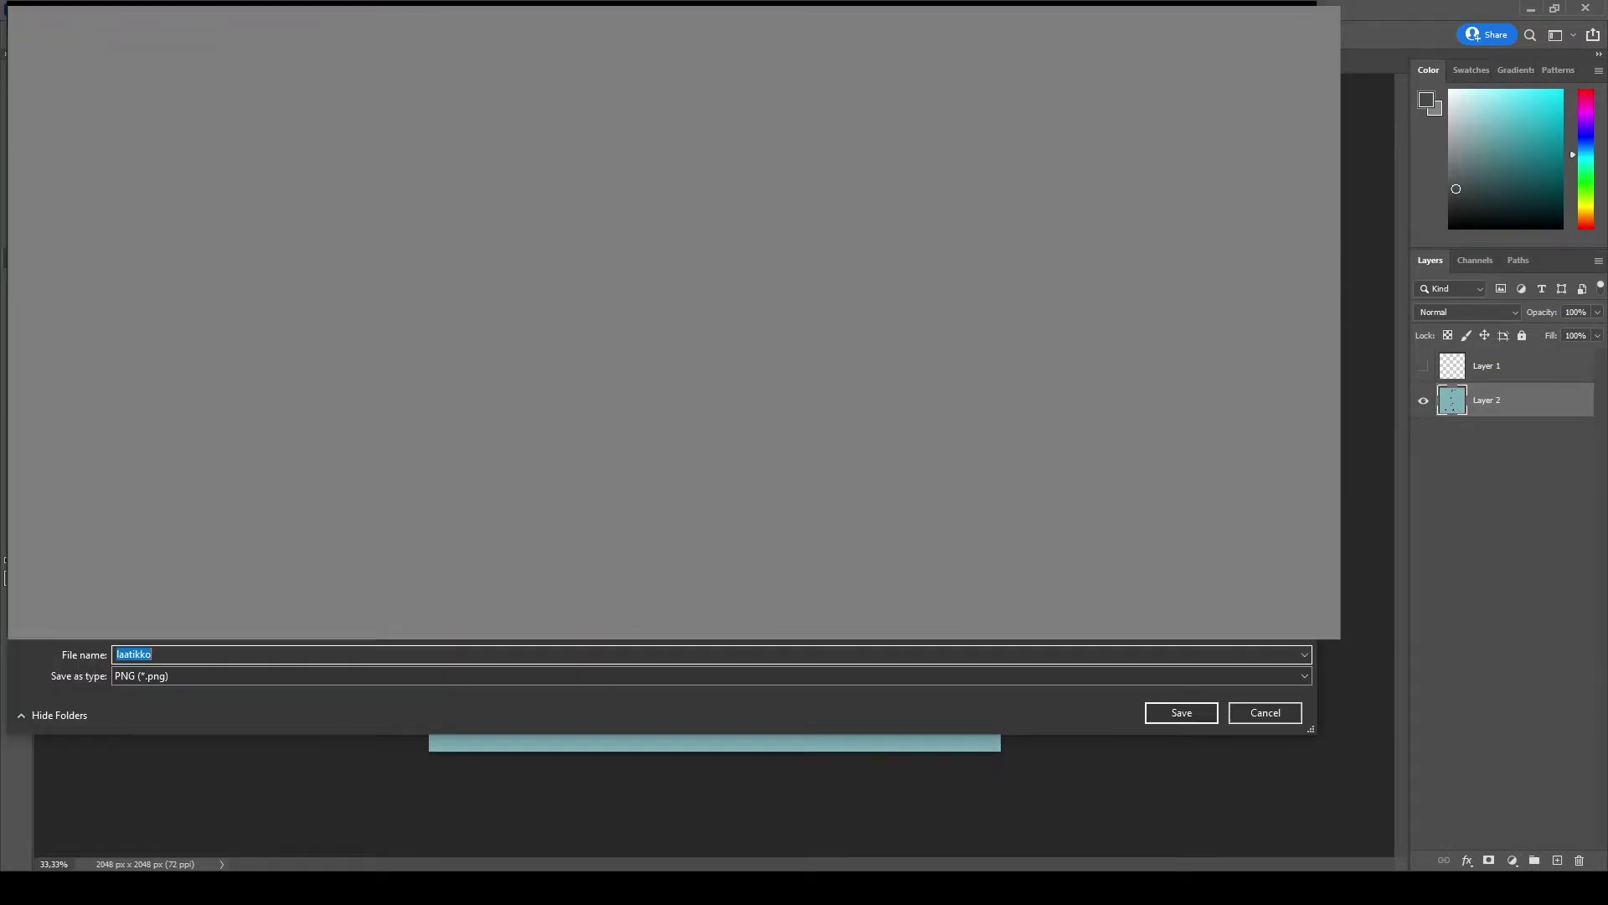
key(Return)
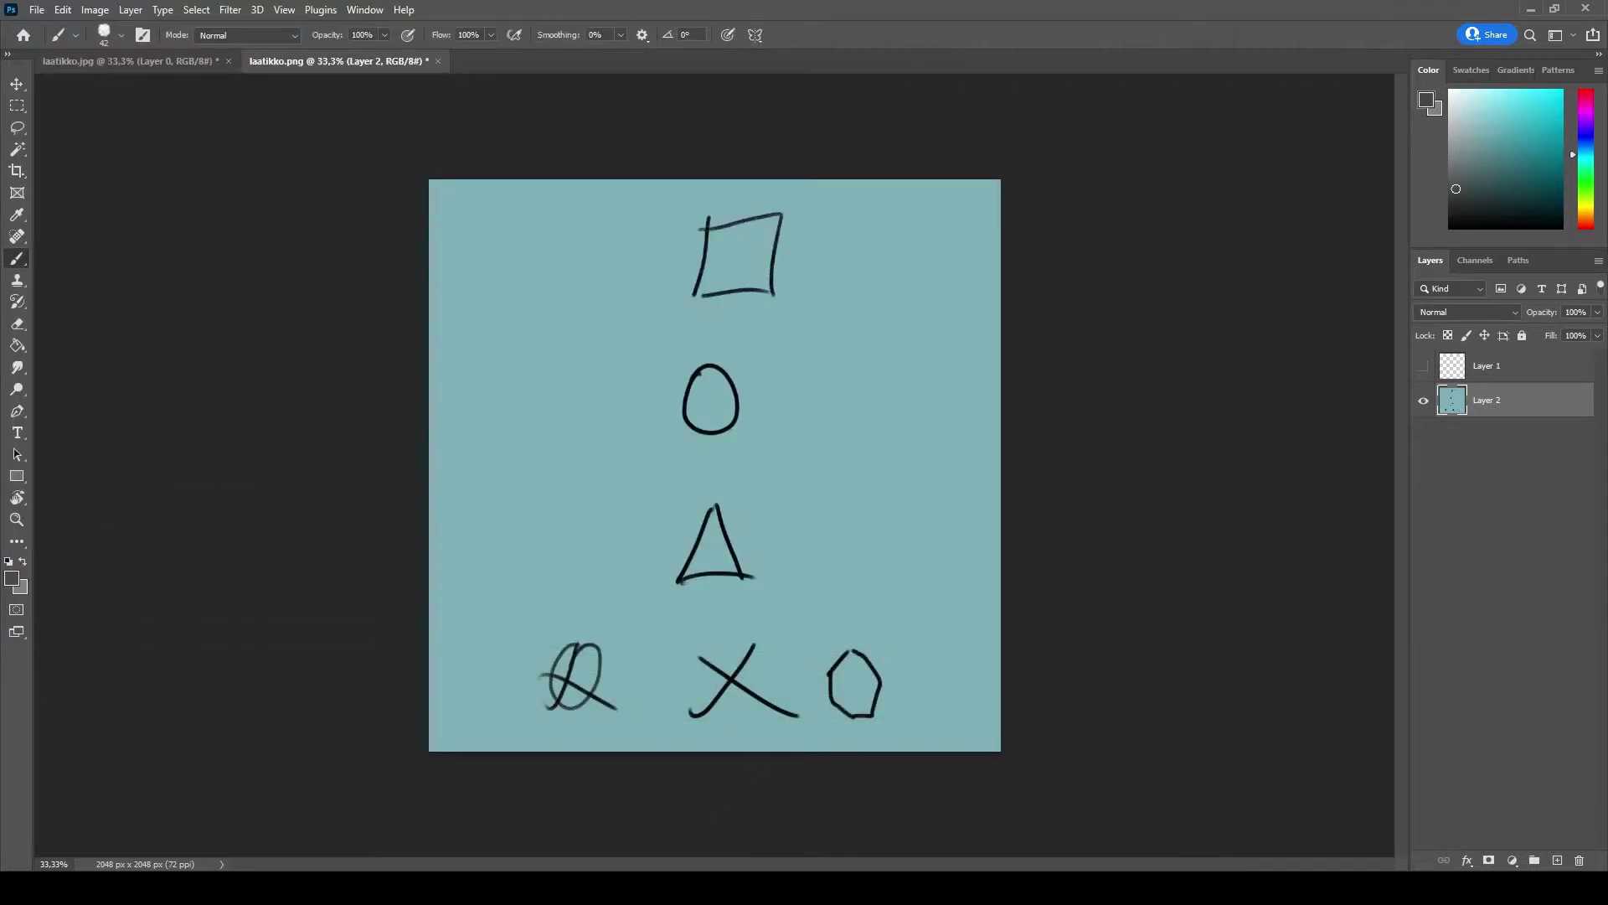
key(alt+Tab)
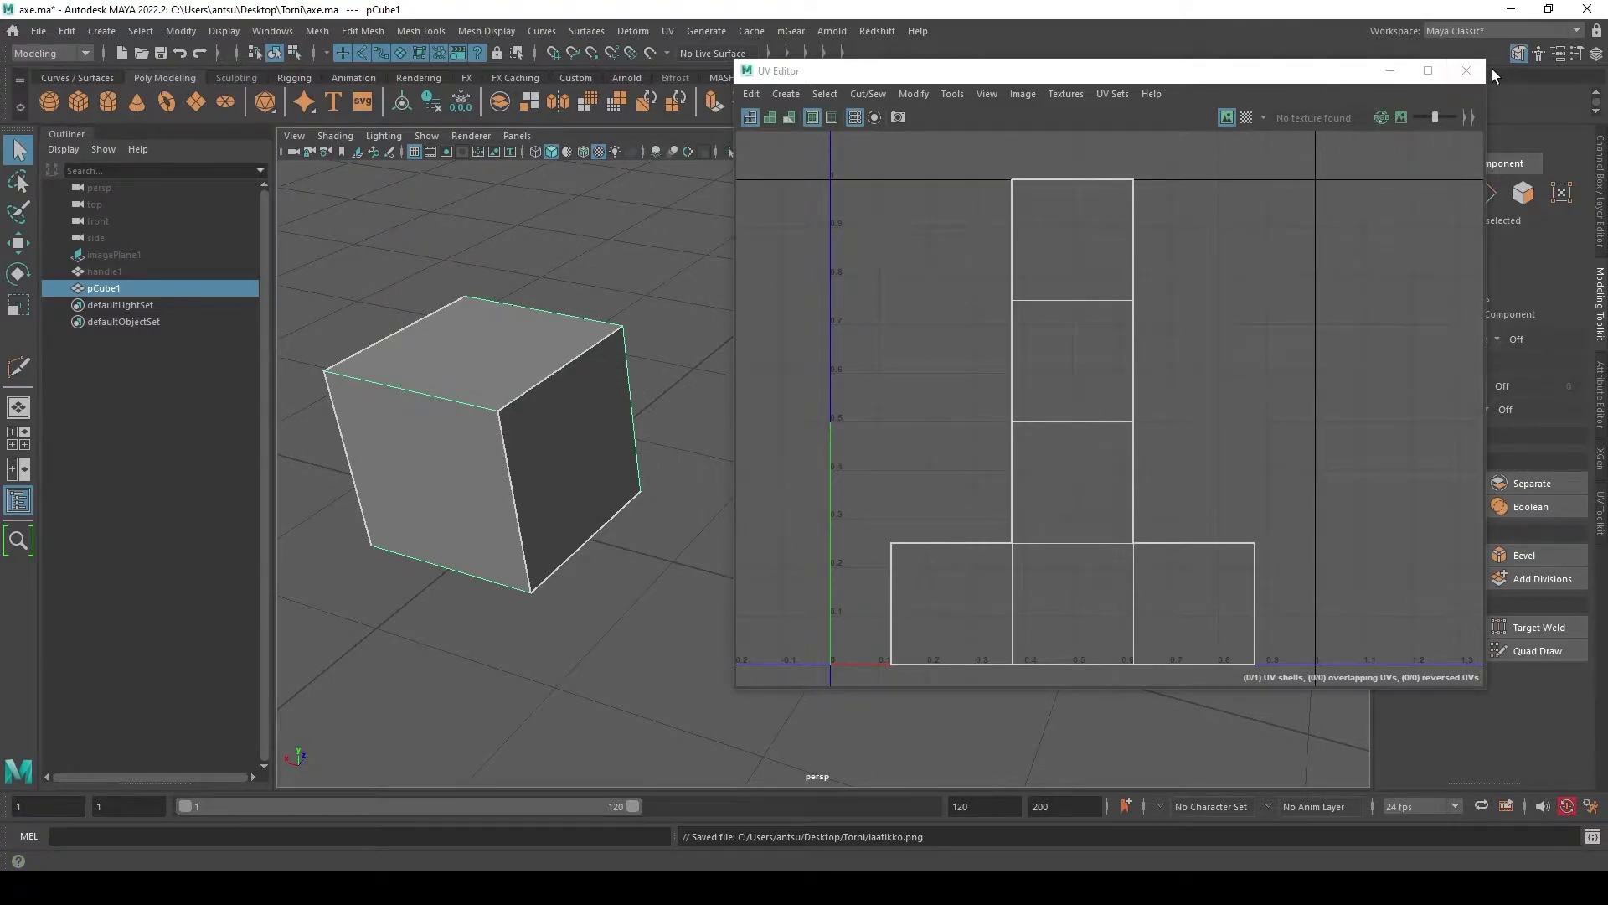
- Close the UV Editor and reselect the cube in the viewport
click(1467, 72)
click(817, 369)
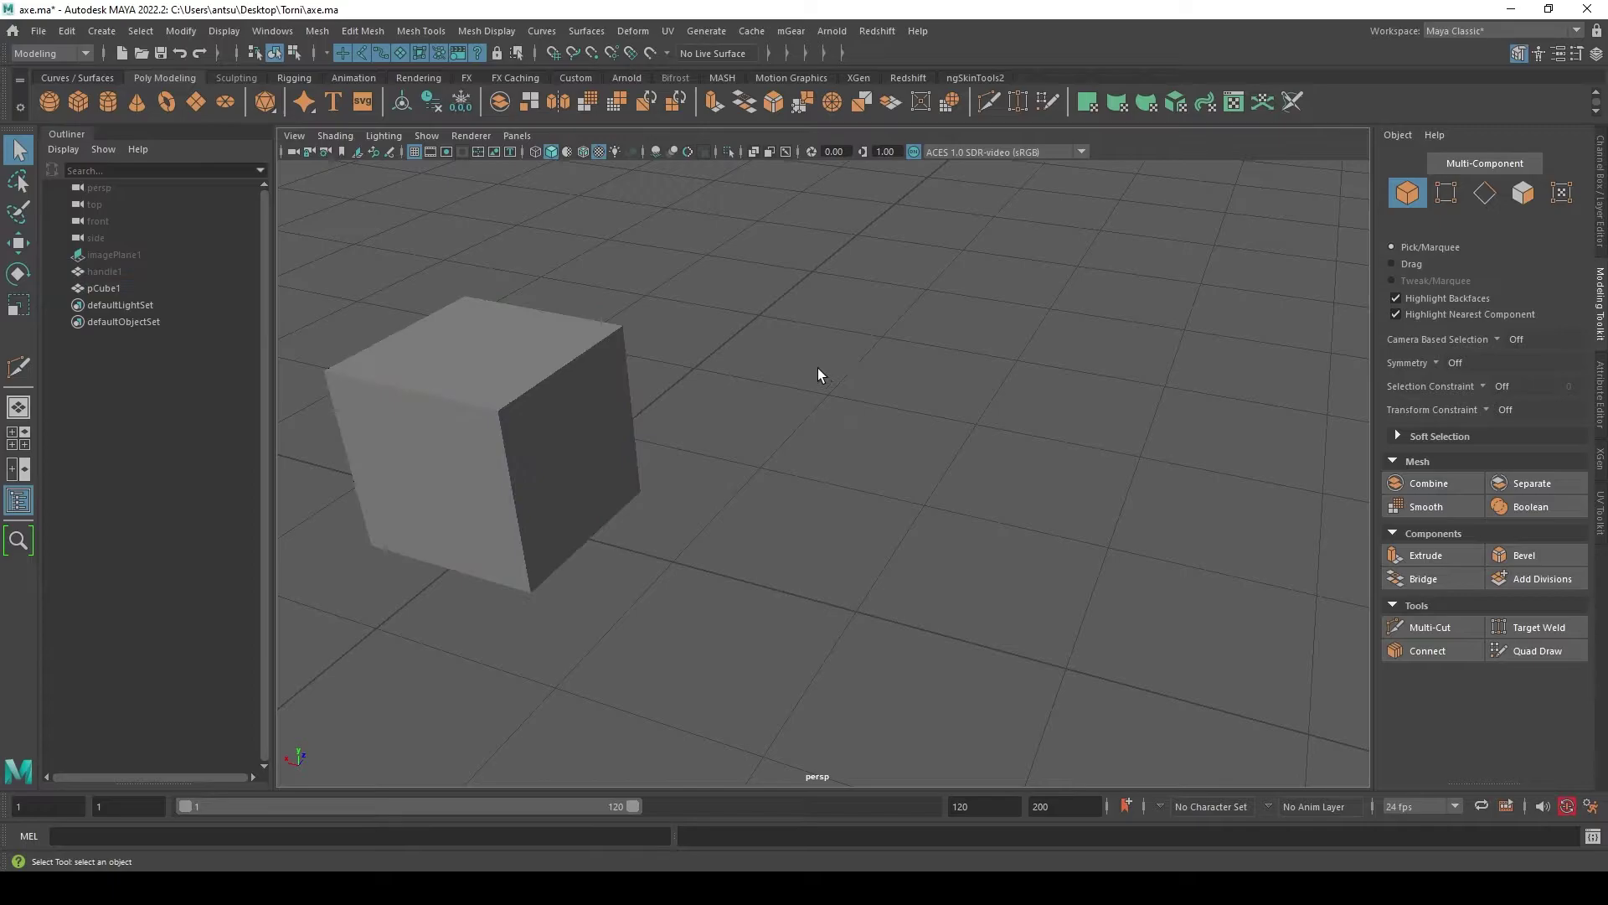
click(591, 358)
alt+middle_drag(633, 539, 847, 577)
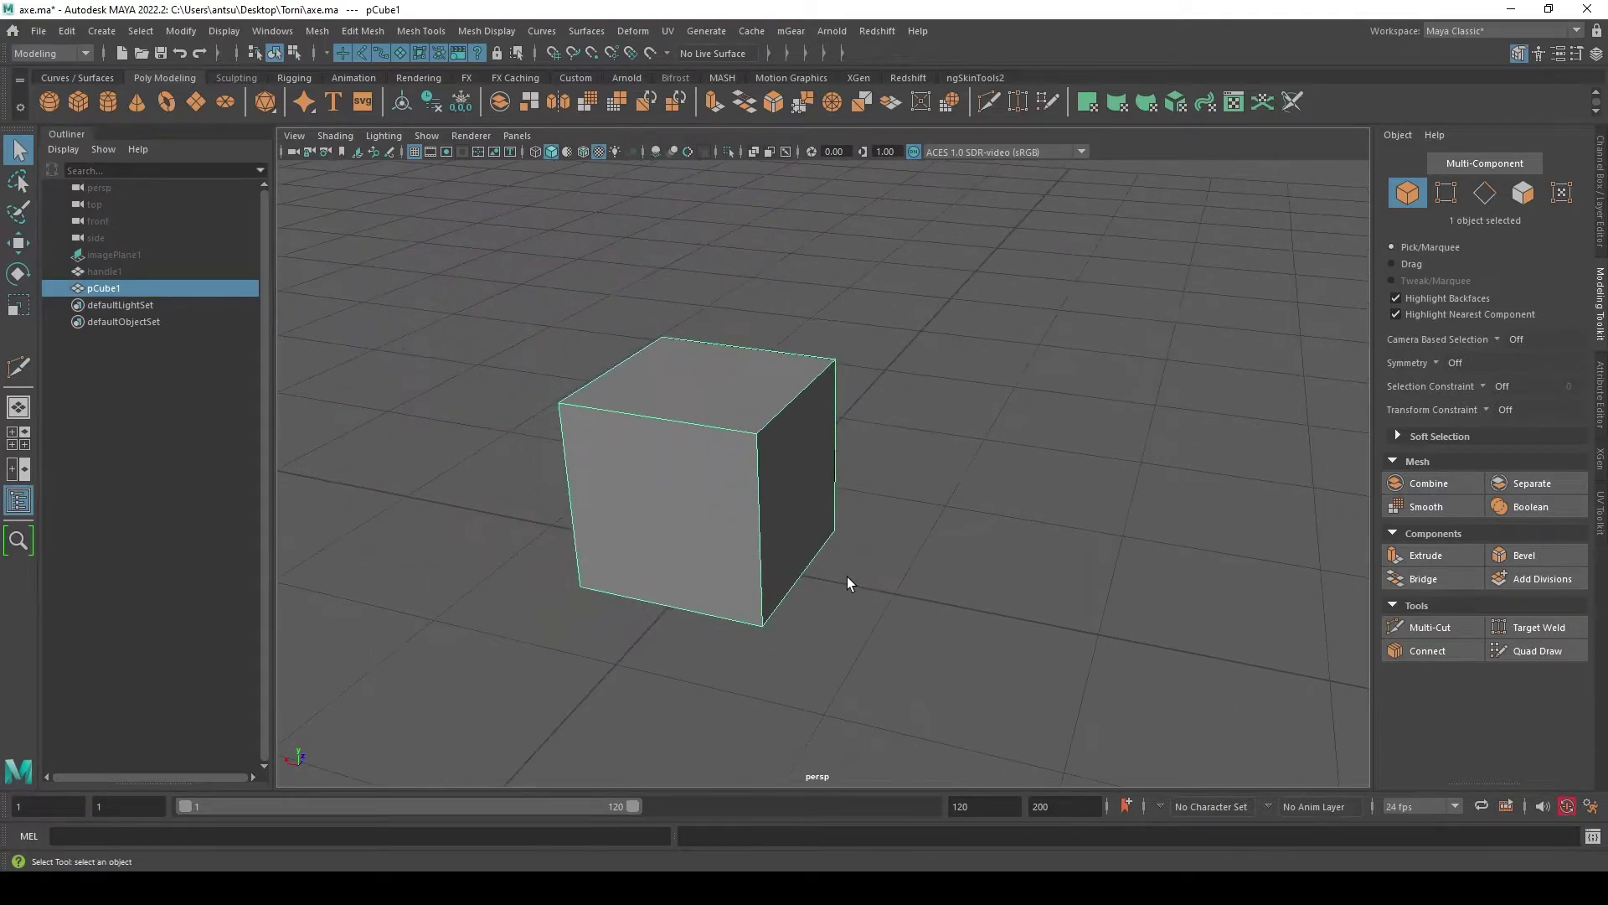
mouse_move(871, 471)
alt+mouse_down()
mouse_move(980, 419)
mouse_move(901, 467)
mouse_move(853, 536)
alt+mouse_up()
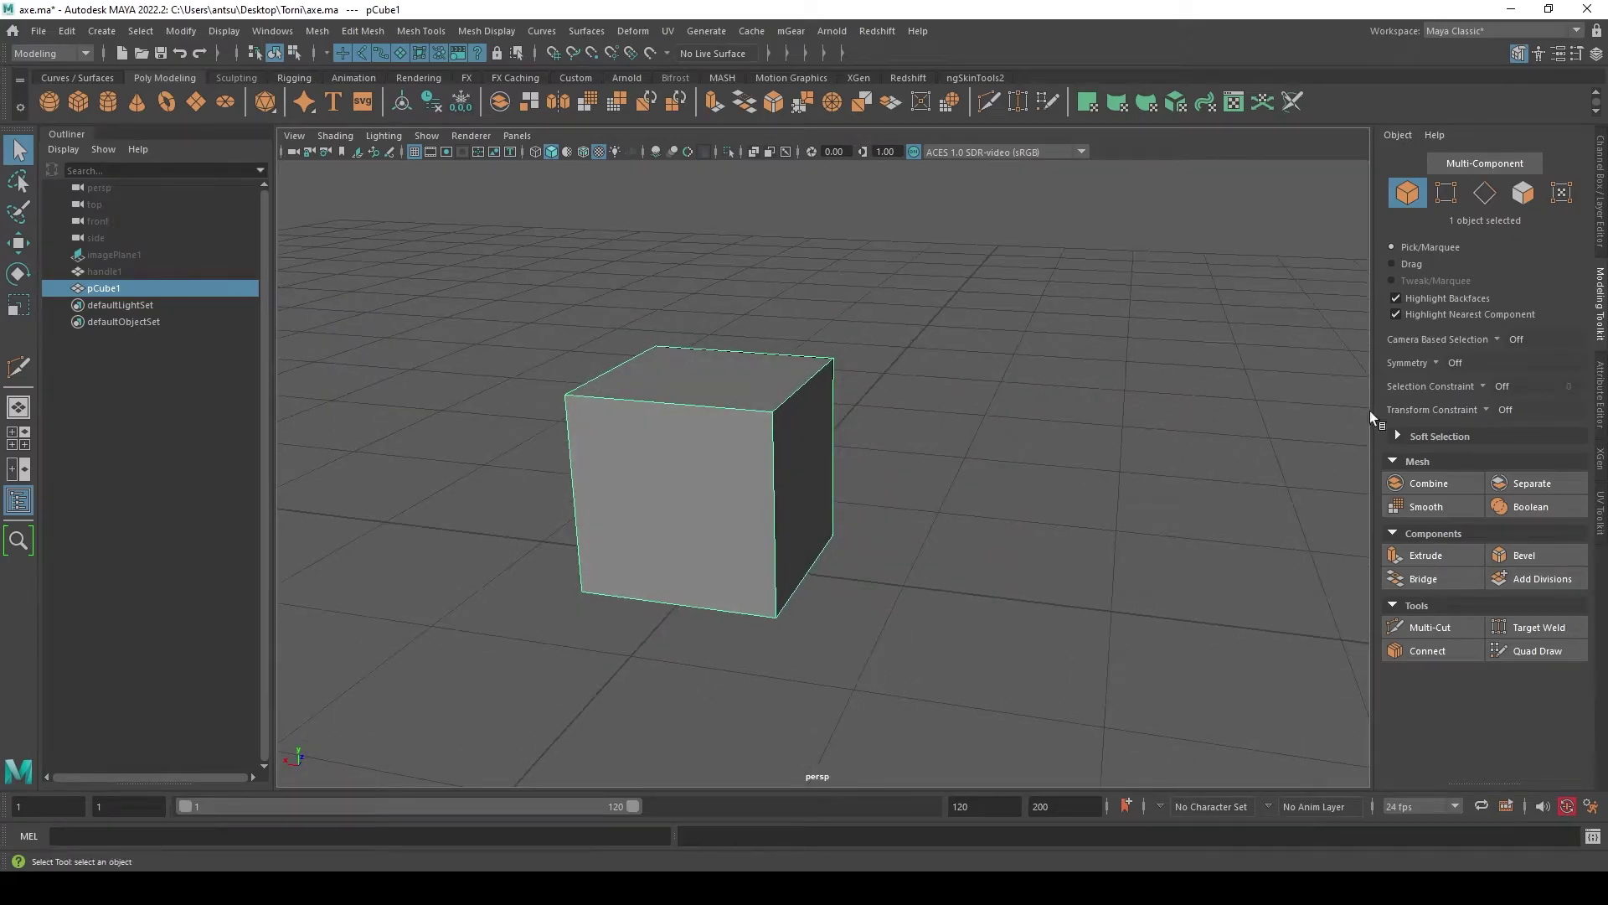
- Show the cube's lambert1 material attributes, trying then undoing a brighter colour
click(1600, 398)
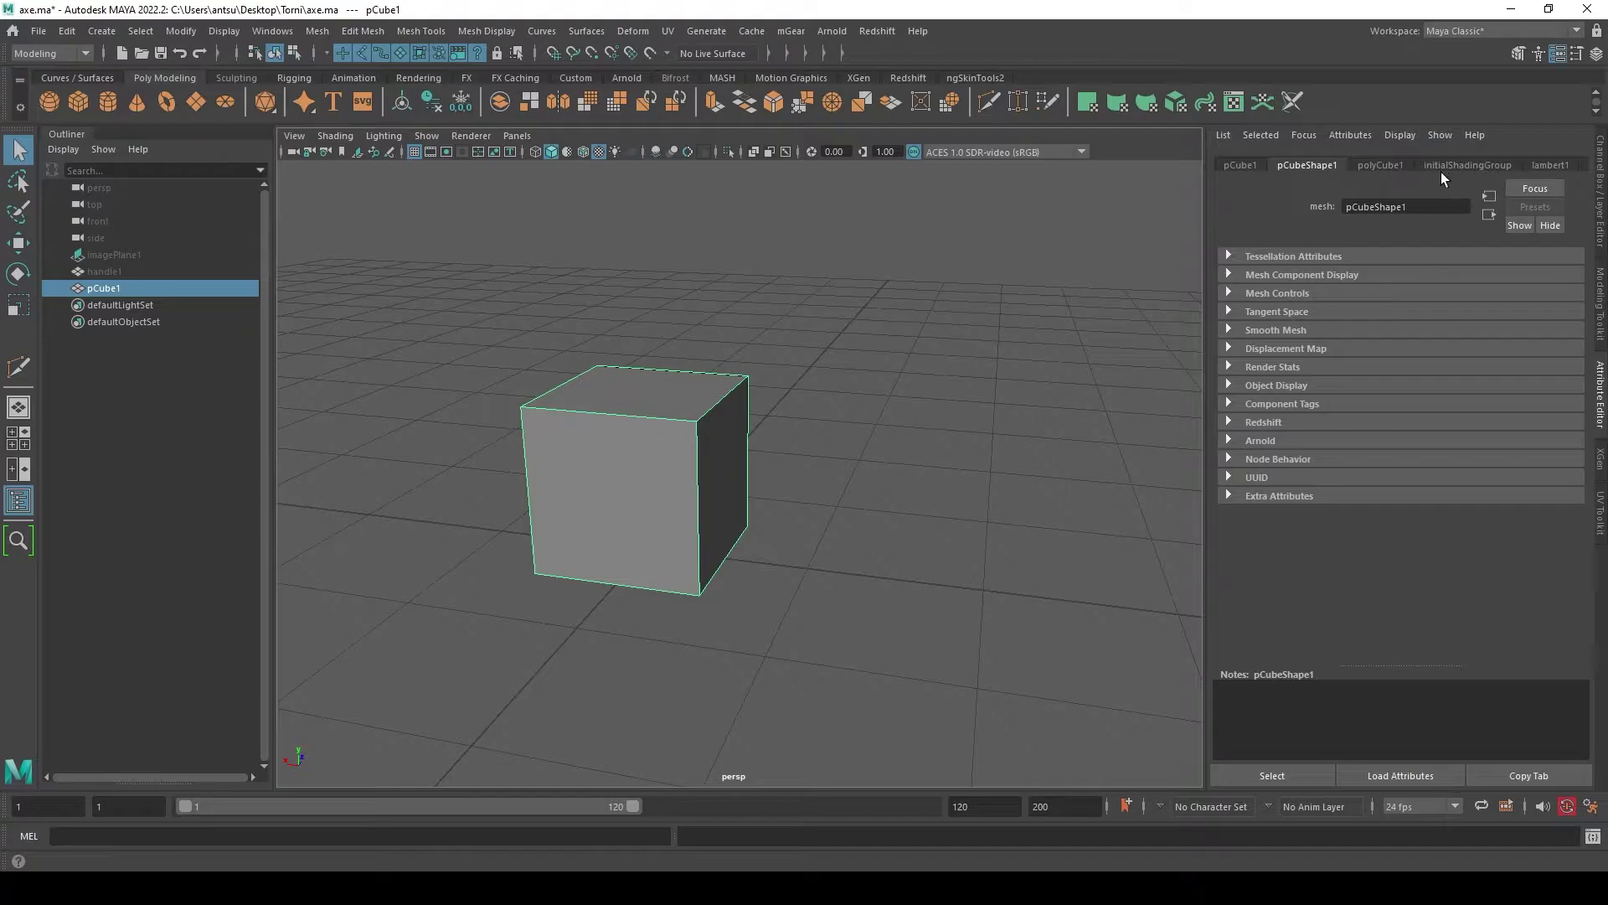
click(1542, 162)
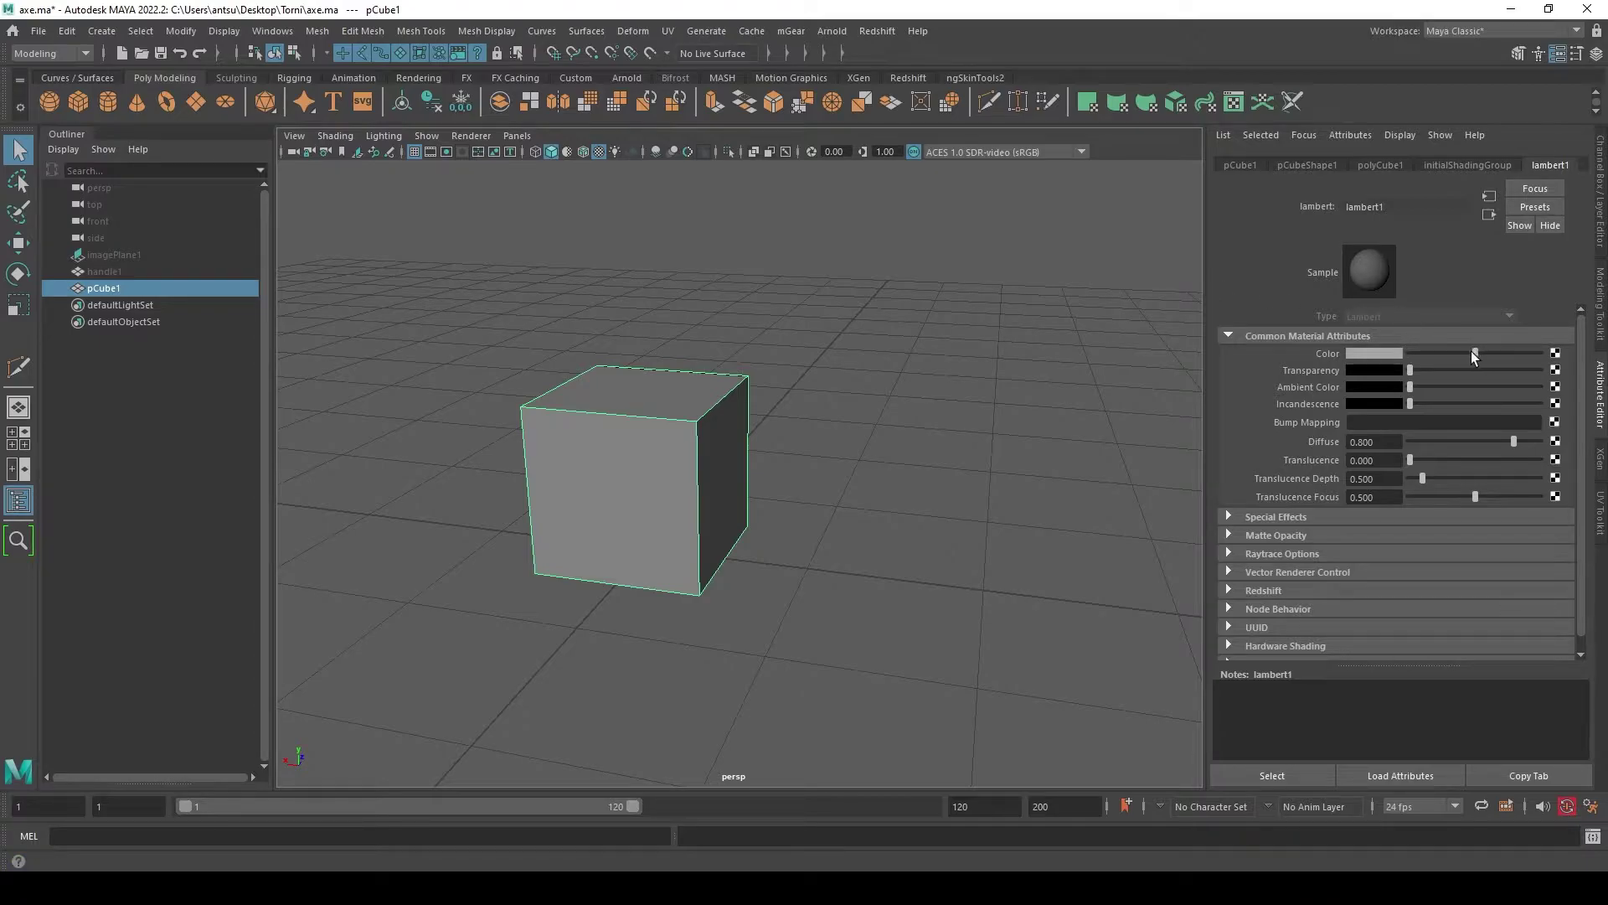
mouse_move(1474, 353)
mouse_down()
mouse_move(1543, 335)
mouse_move(1427, 340)
mouse_up()
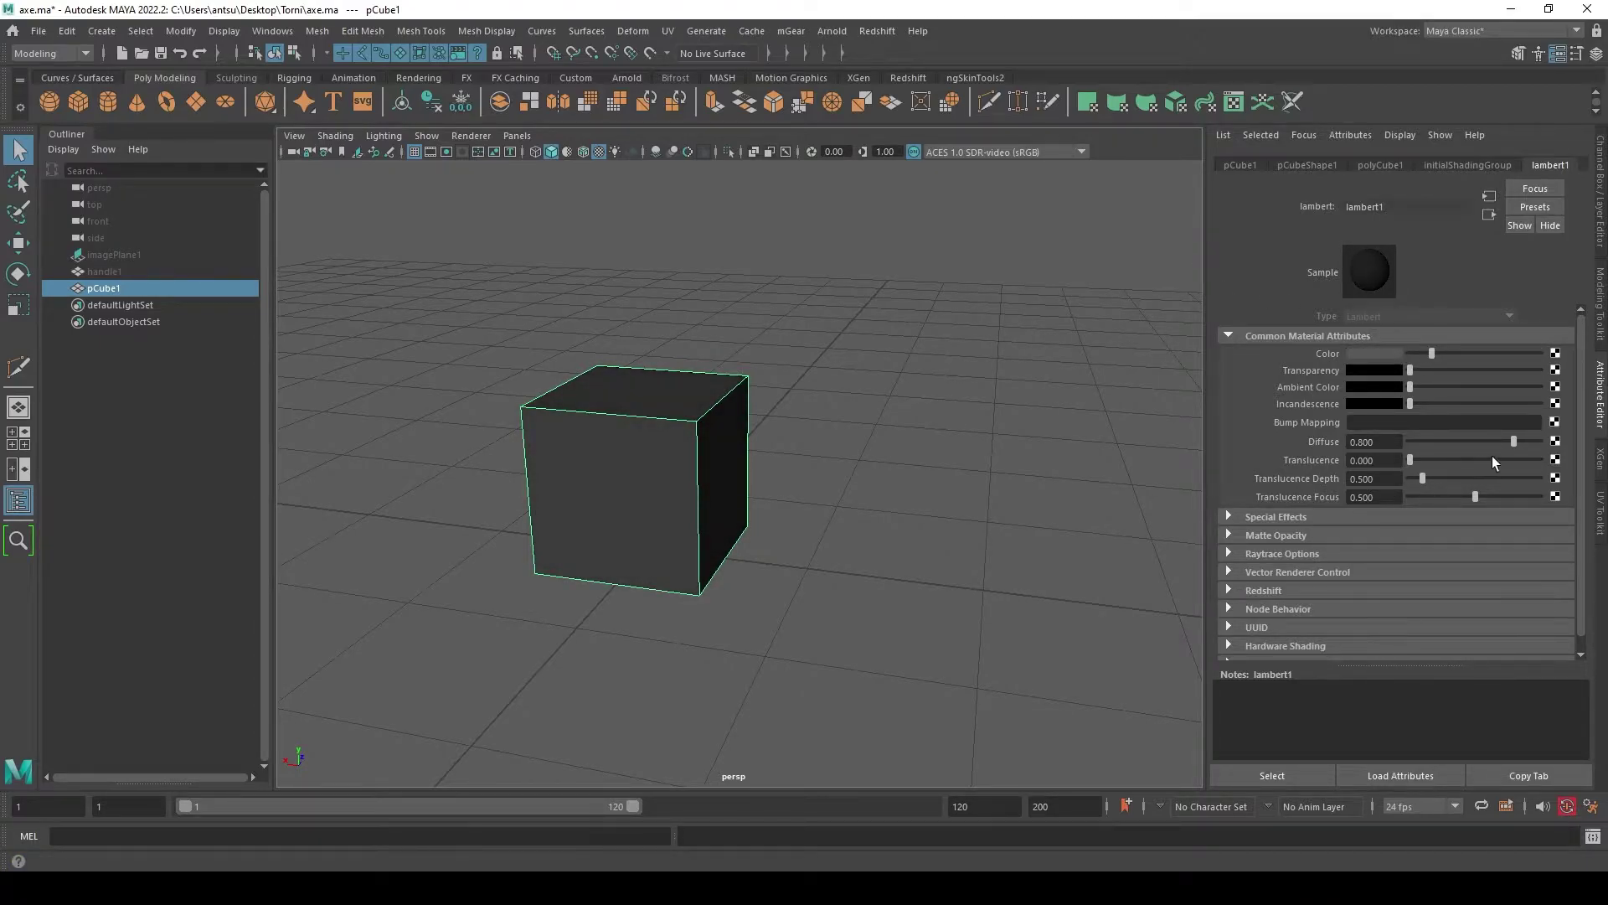
key(ctrl+z)
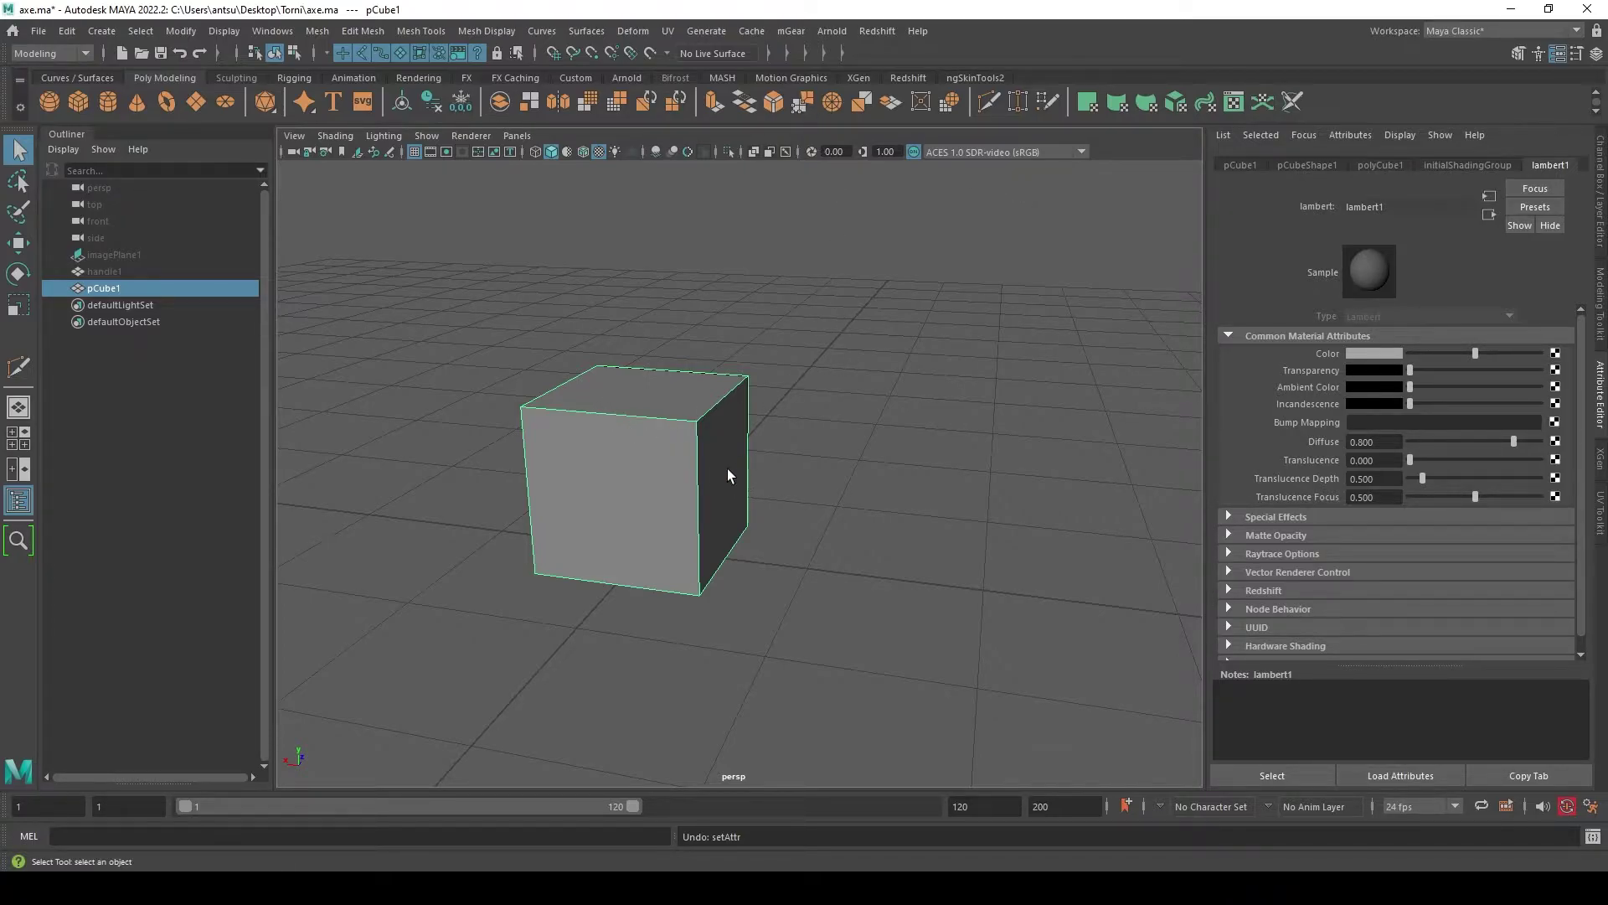
right_click(631, 471)
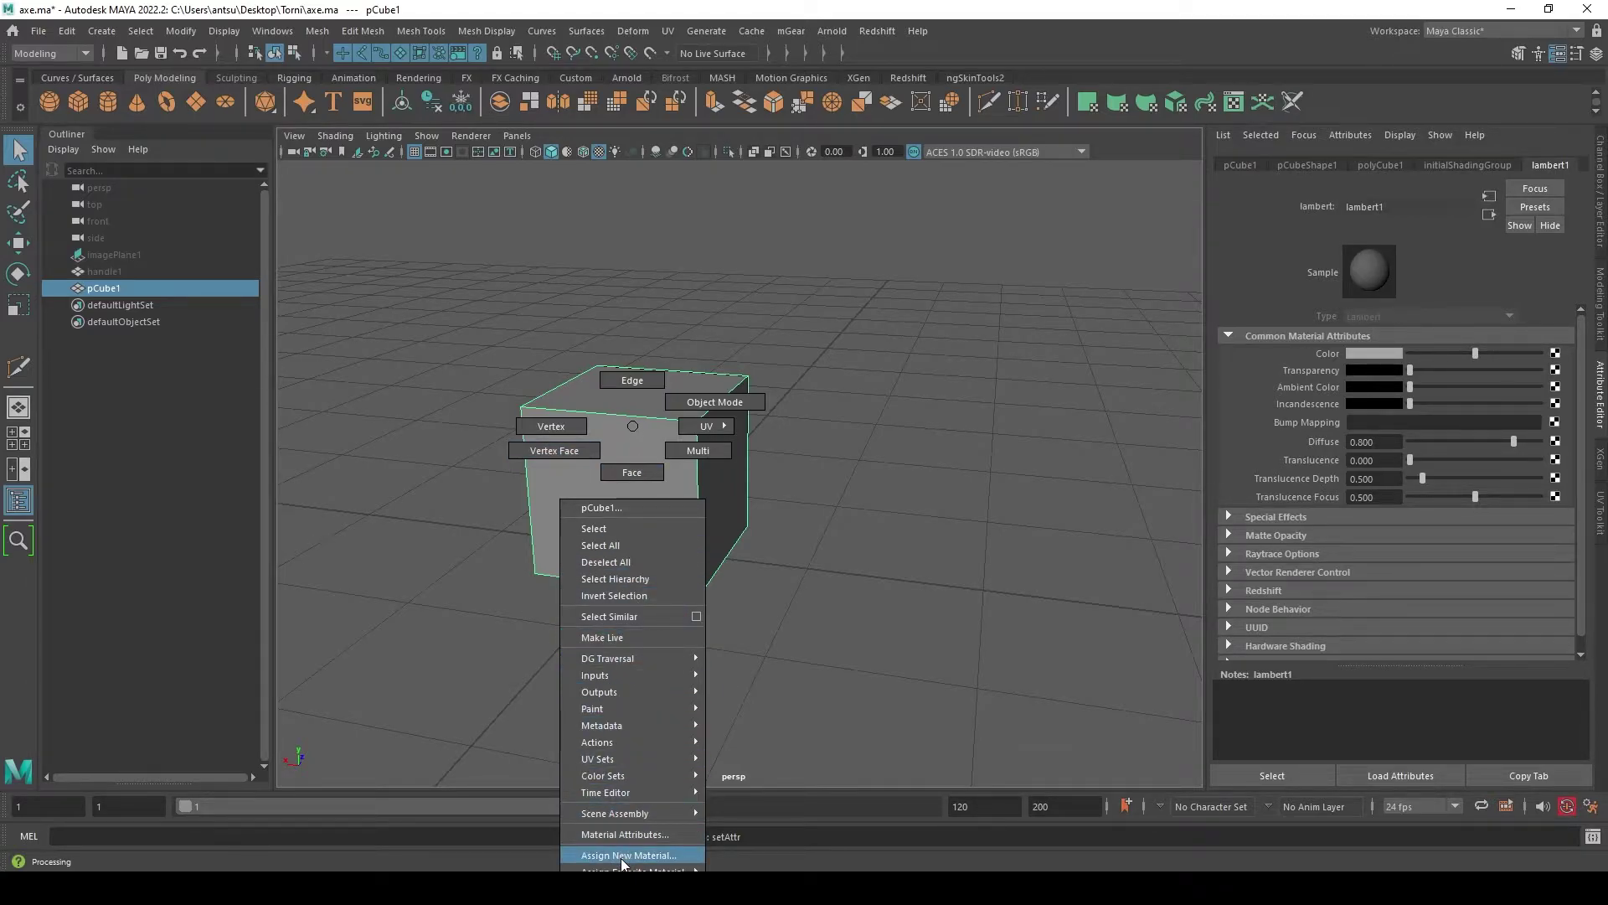
mouse_move(628, 869)
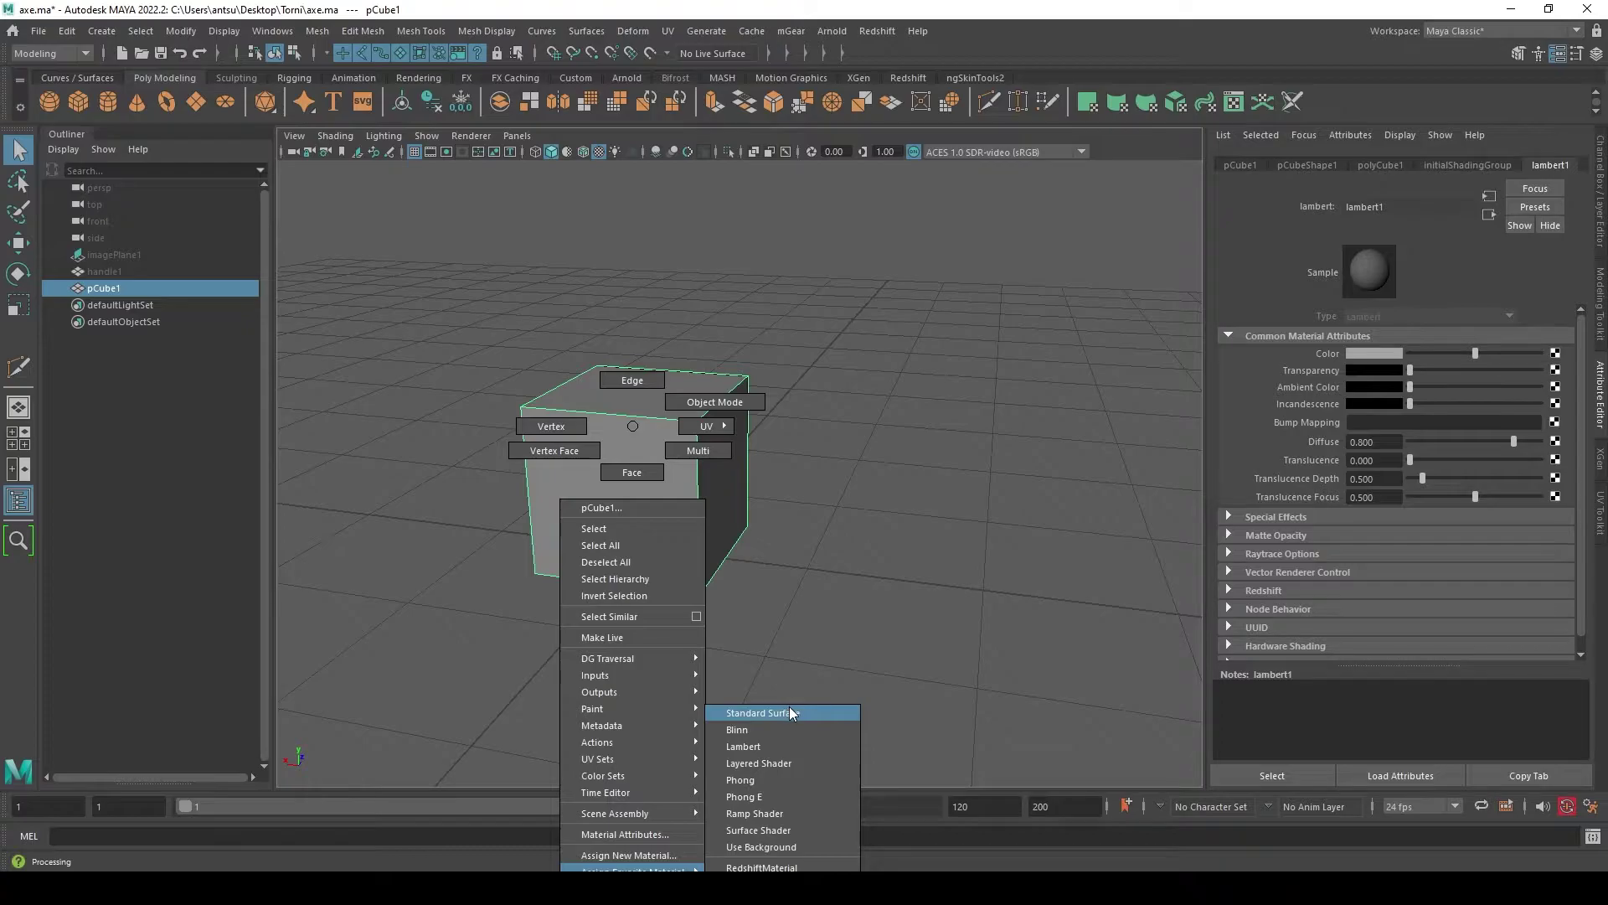
- Give the cube a new Standard Surface material with a magenta base colour, and bring up its colour texture choices
click(790, 712)
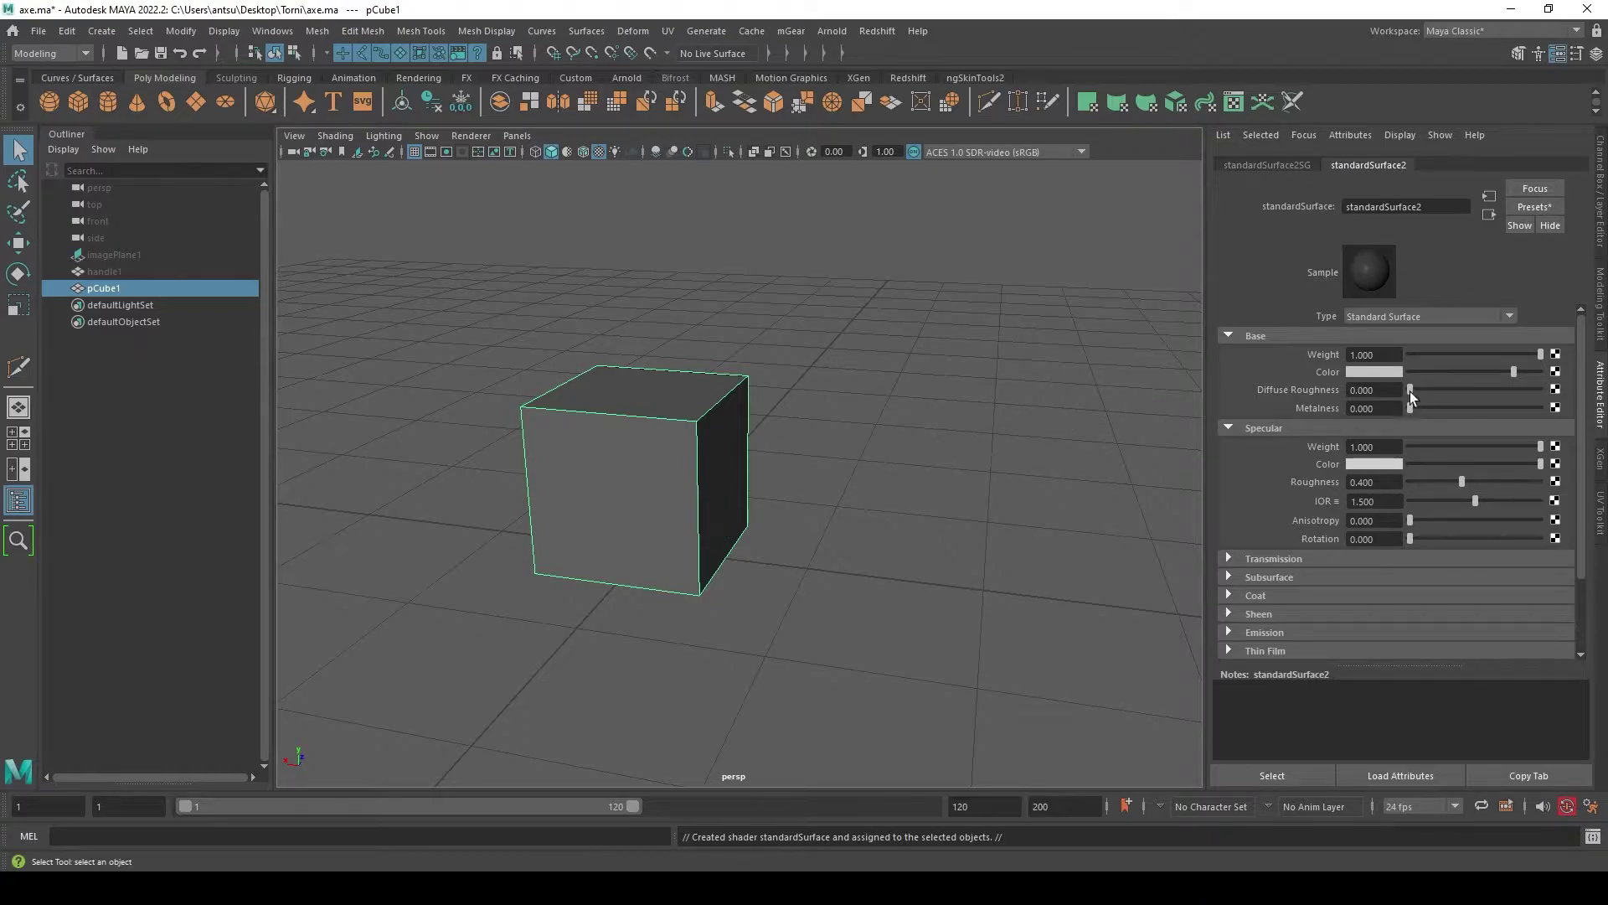
click(1371, 375)
mouse_move(1364, 414)
mouse_down()
mouse_move(1408, 436)
mouse_move(1374, 455)
mouse_move(1420, 454)
mouse_up()
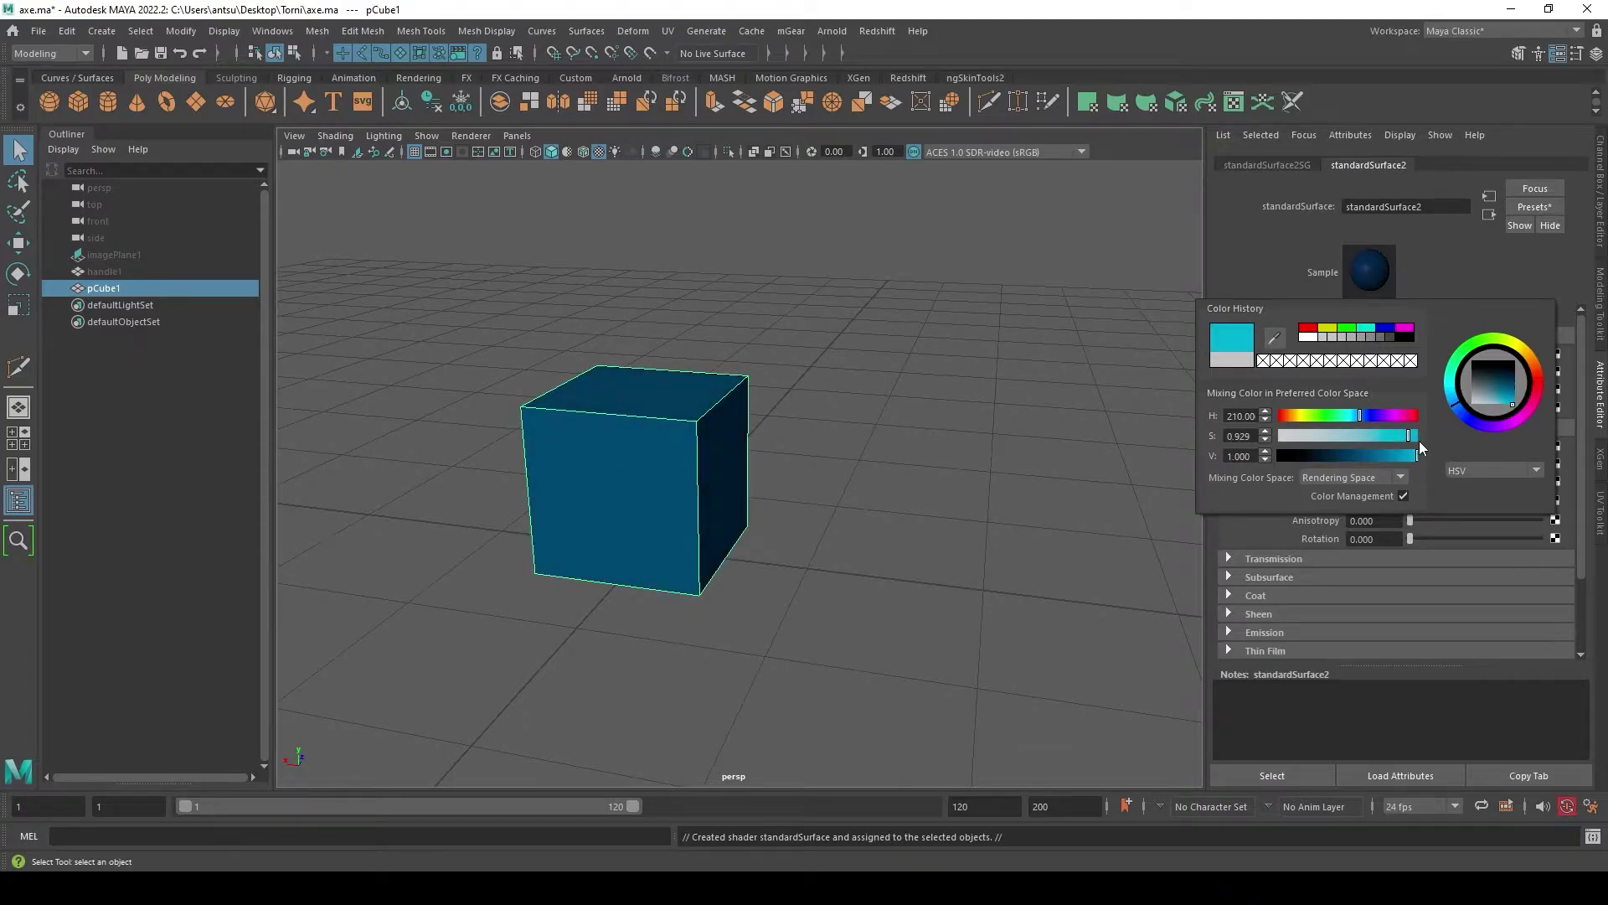
mouse_move(1348, 411)
mouse_down()
mouse_move(1422, 416)
mouse_move(1378, 416)
mouse_up()
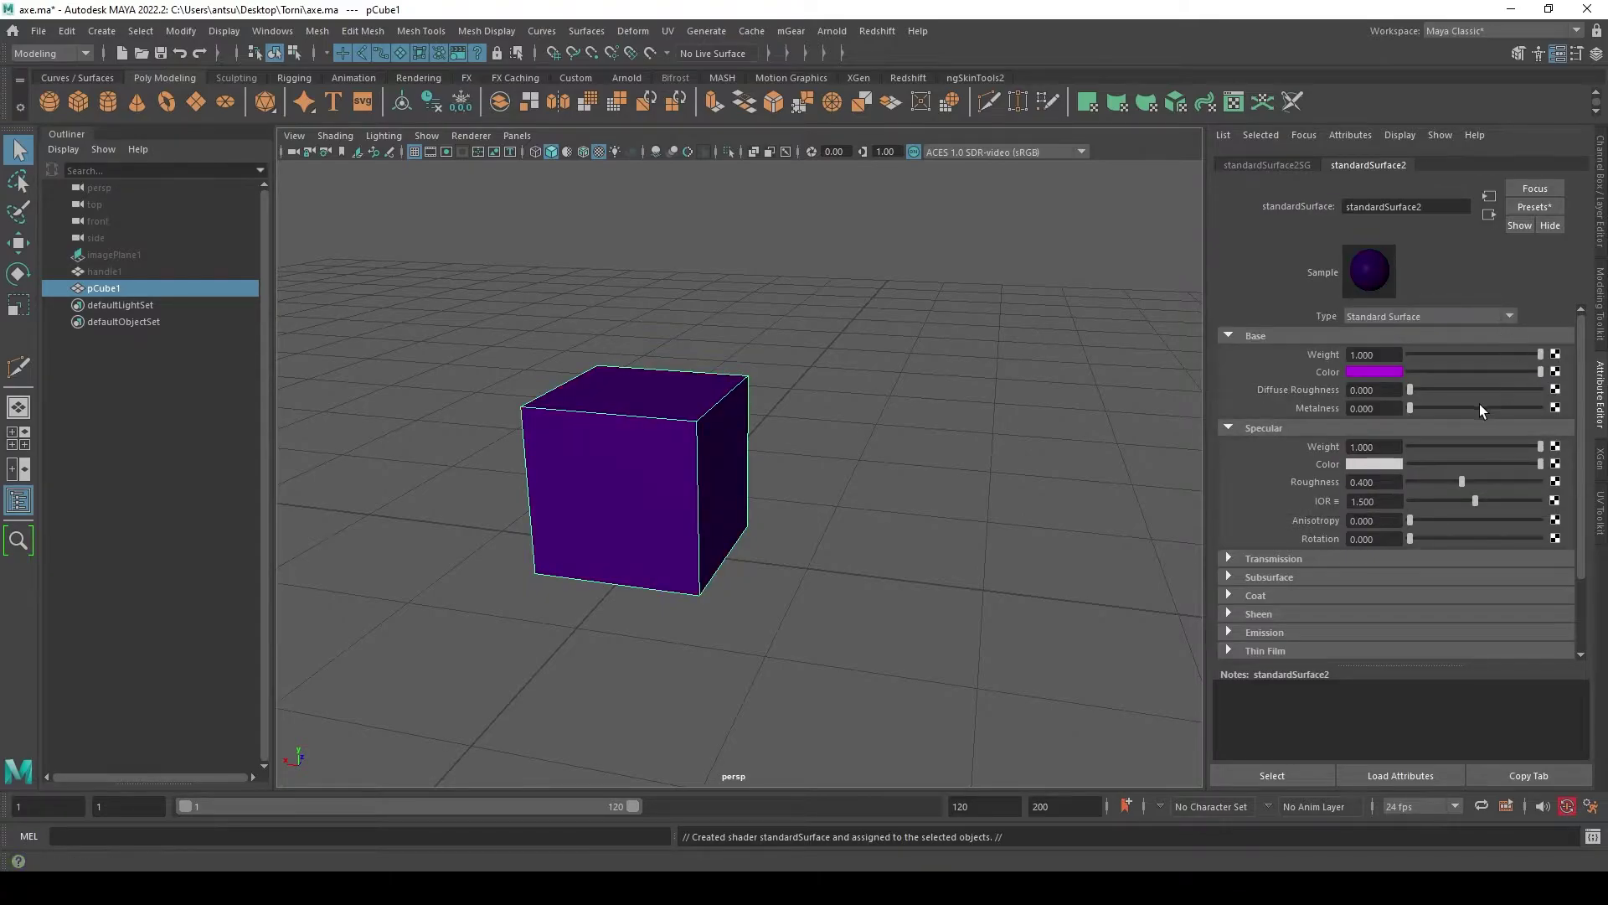
click(1555, 371)
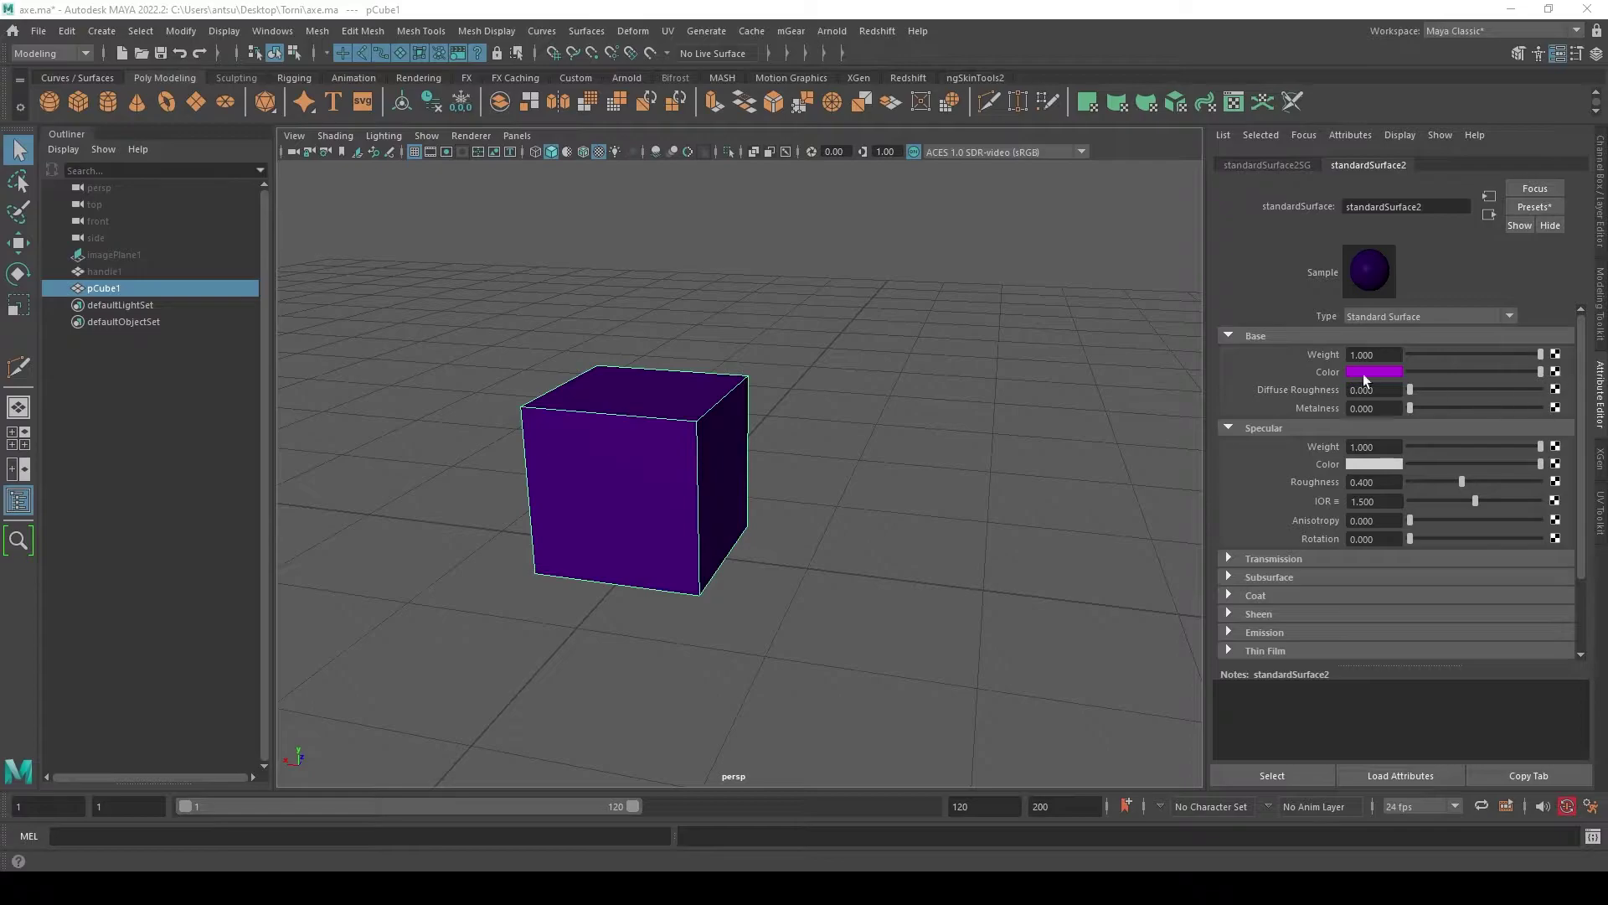
drag(612, 8, 929, 138)
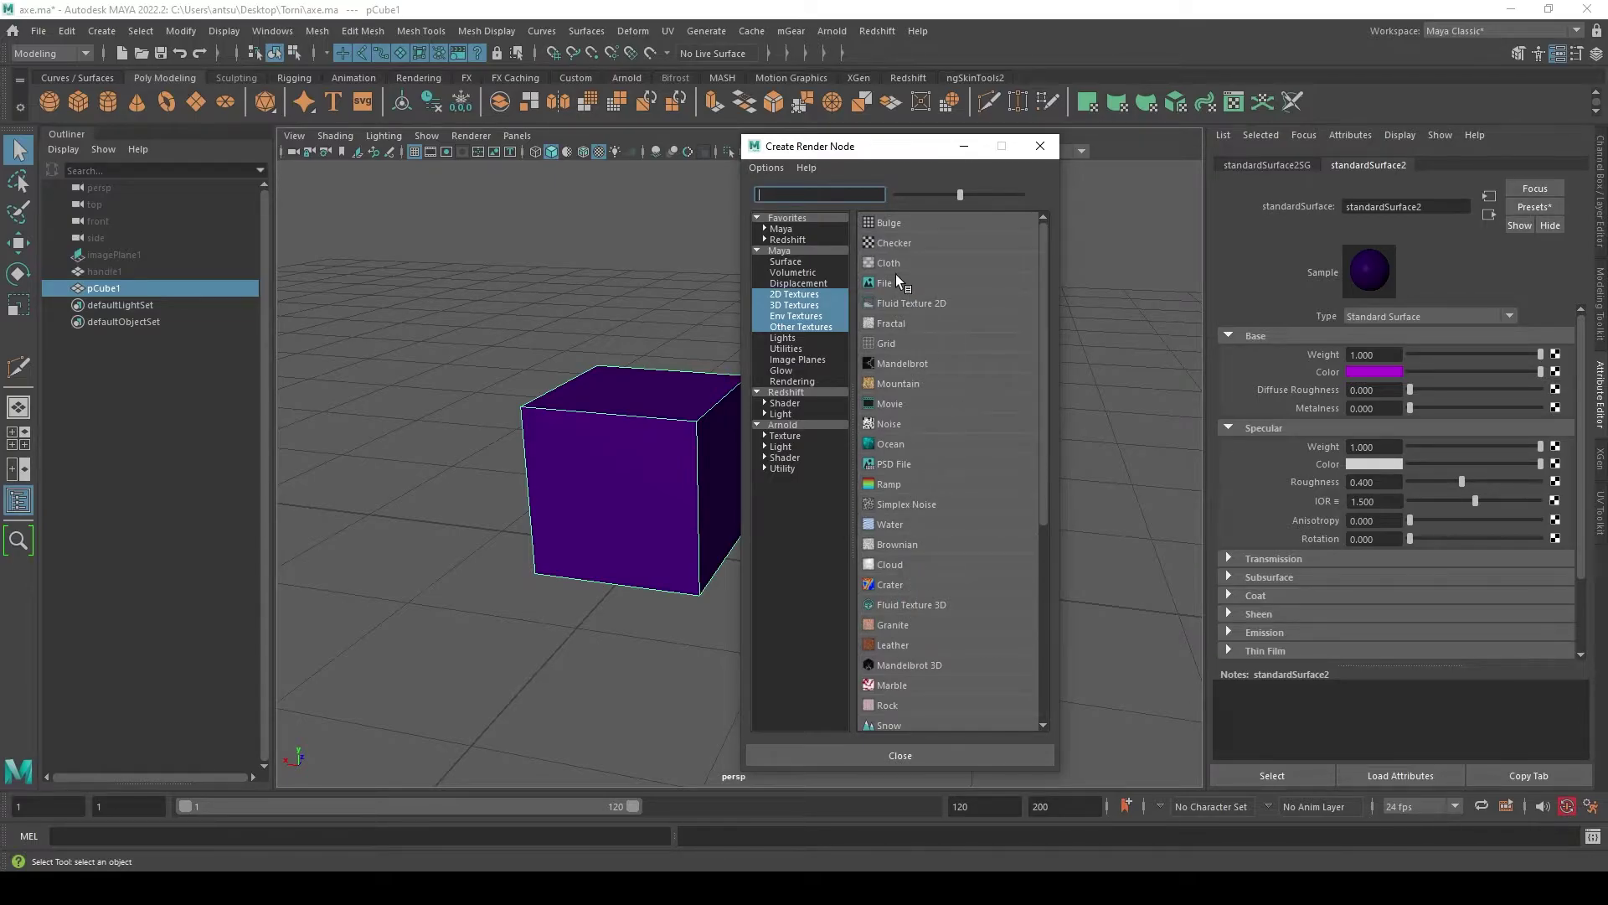
- Load laatikko2.png as a file texture on the base colour and orbit to check the cube
click(886, 276)
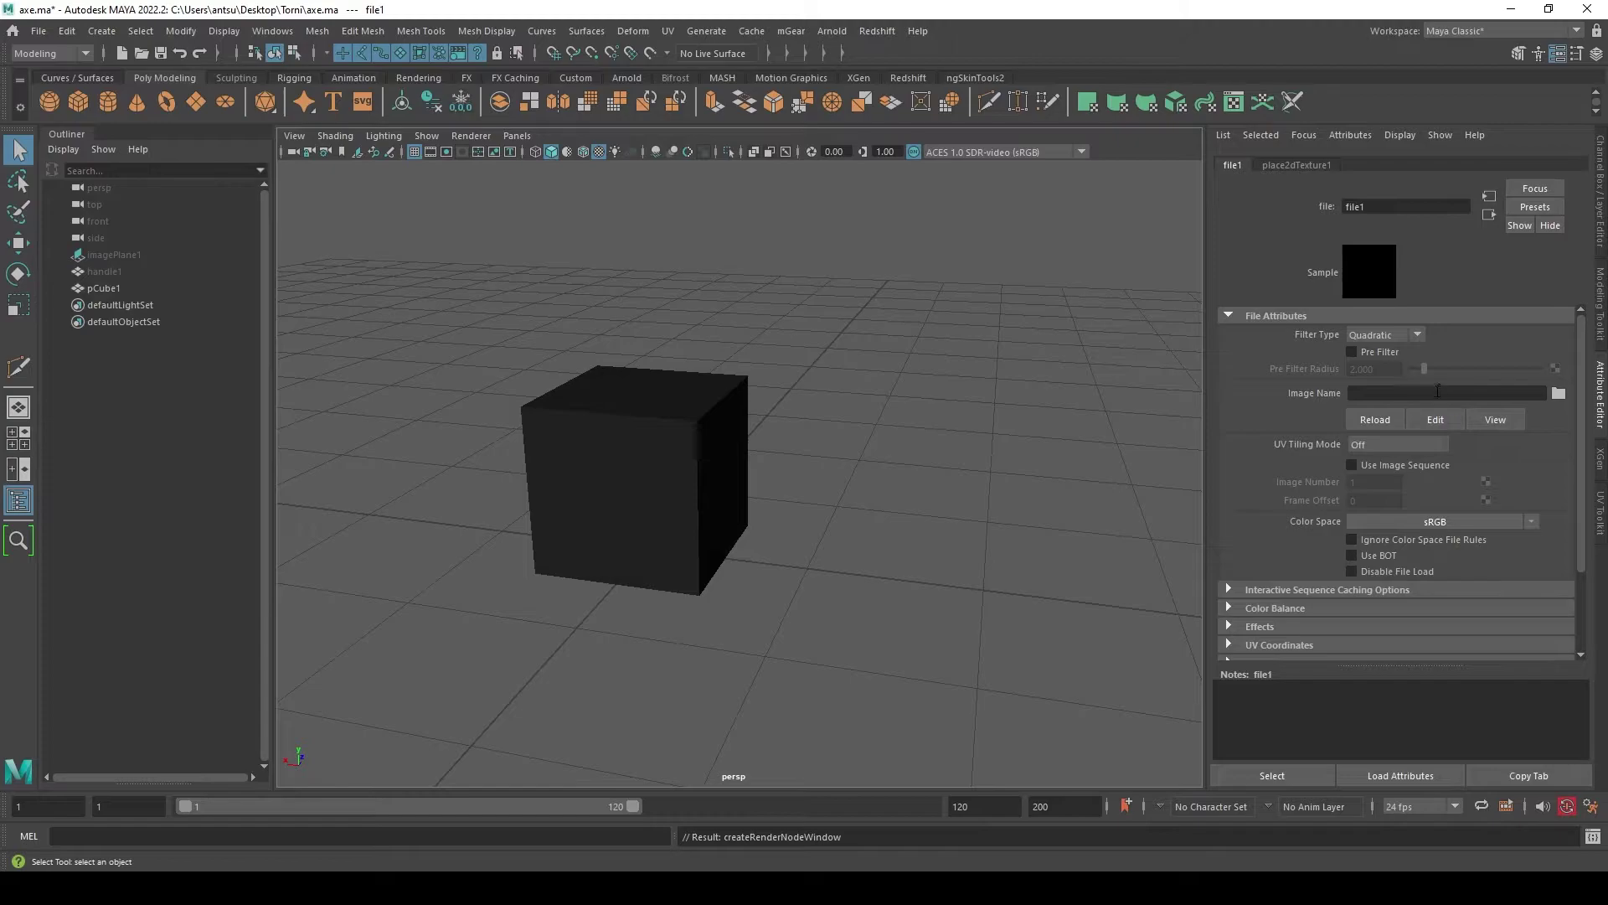
click(1558, 393)
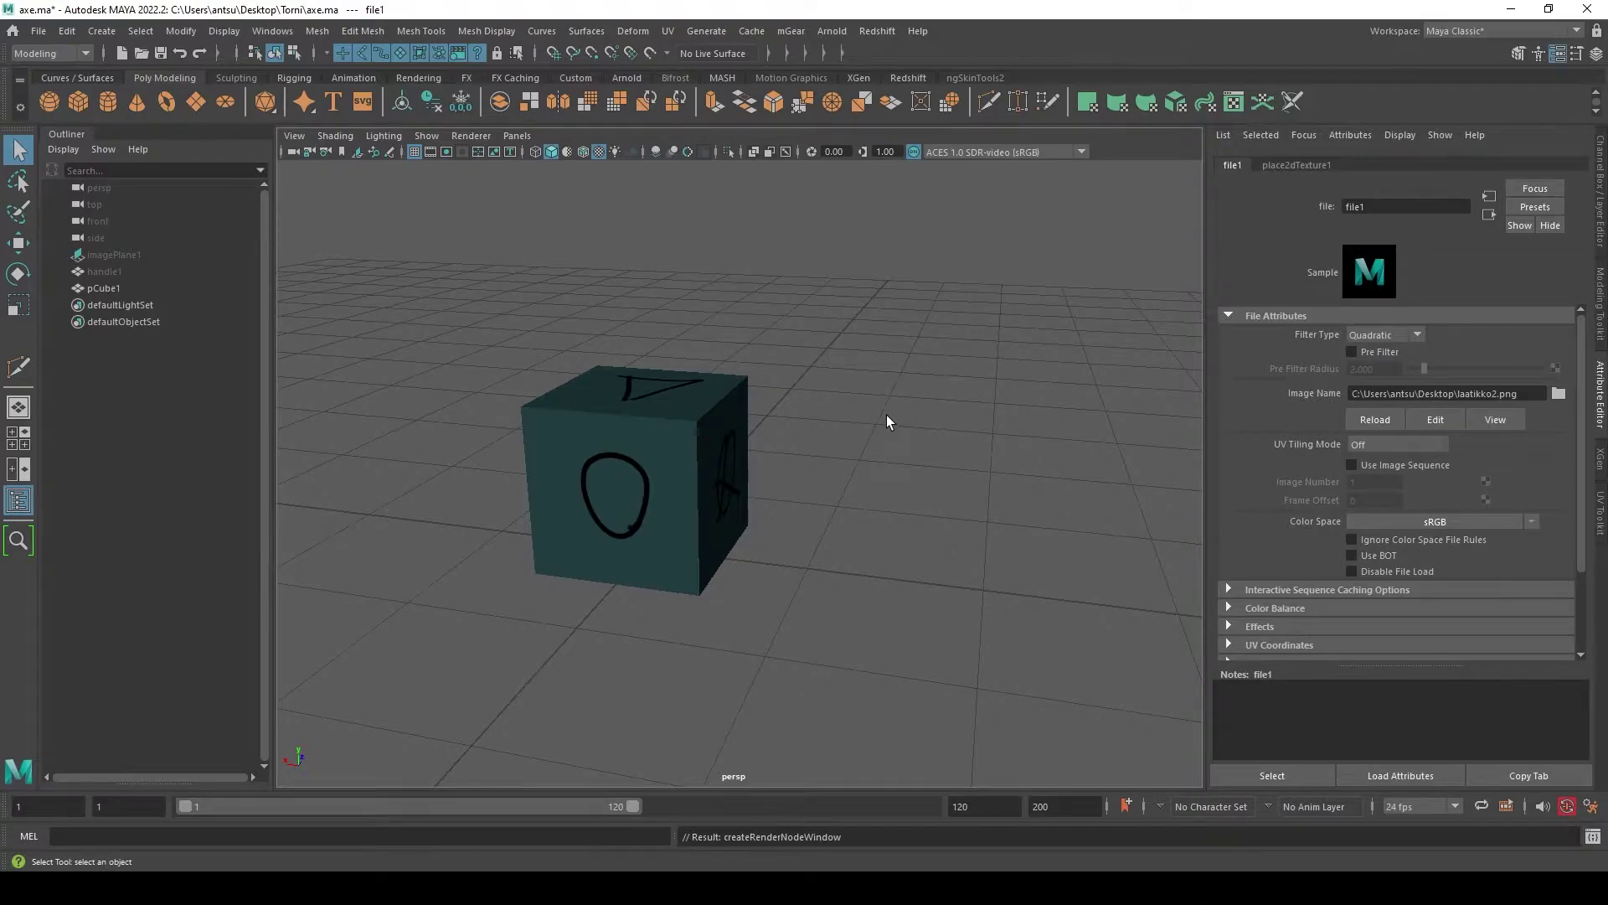
mouse_move(887, 414)
alt+mouse_down()
mouse_move(919, 460)
mouse_move(1048, 388)
mouse_move(1052, 287)
mouse_move(1152, 311)
mouse_move(1113, 419)
mouse_move(918, 428)
mouse_move(732, 384)
mouse_move(846, 274)
mouse_move(887, 394)
mouse_move(863, 444)
mouse_move(969, 485)
mouse_move(865, 467)
mouse_move(929, 449)
mouse_move(893, 434)
mouse_move(913, 373)
mouse_move(975, 406)
alt+mouse_up()
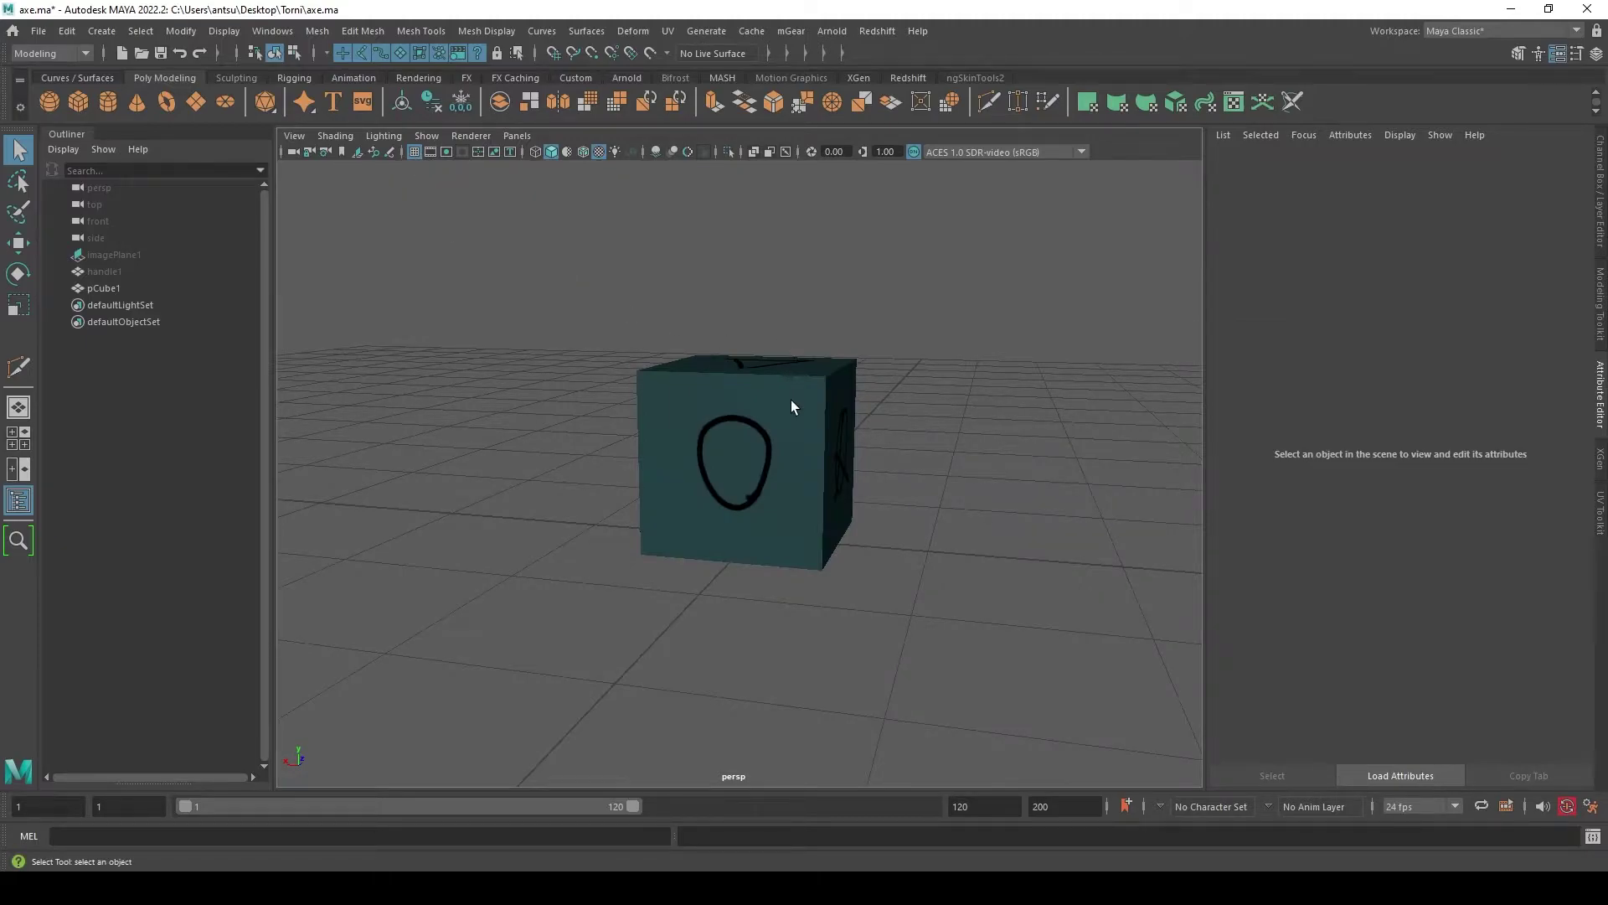
click(822, 408)
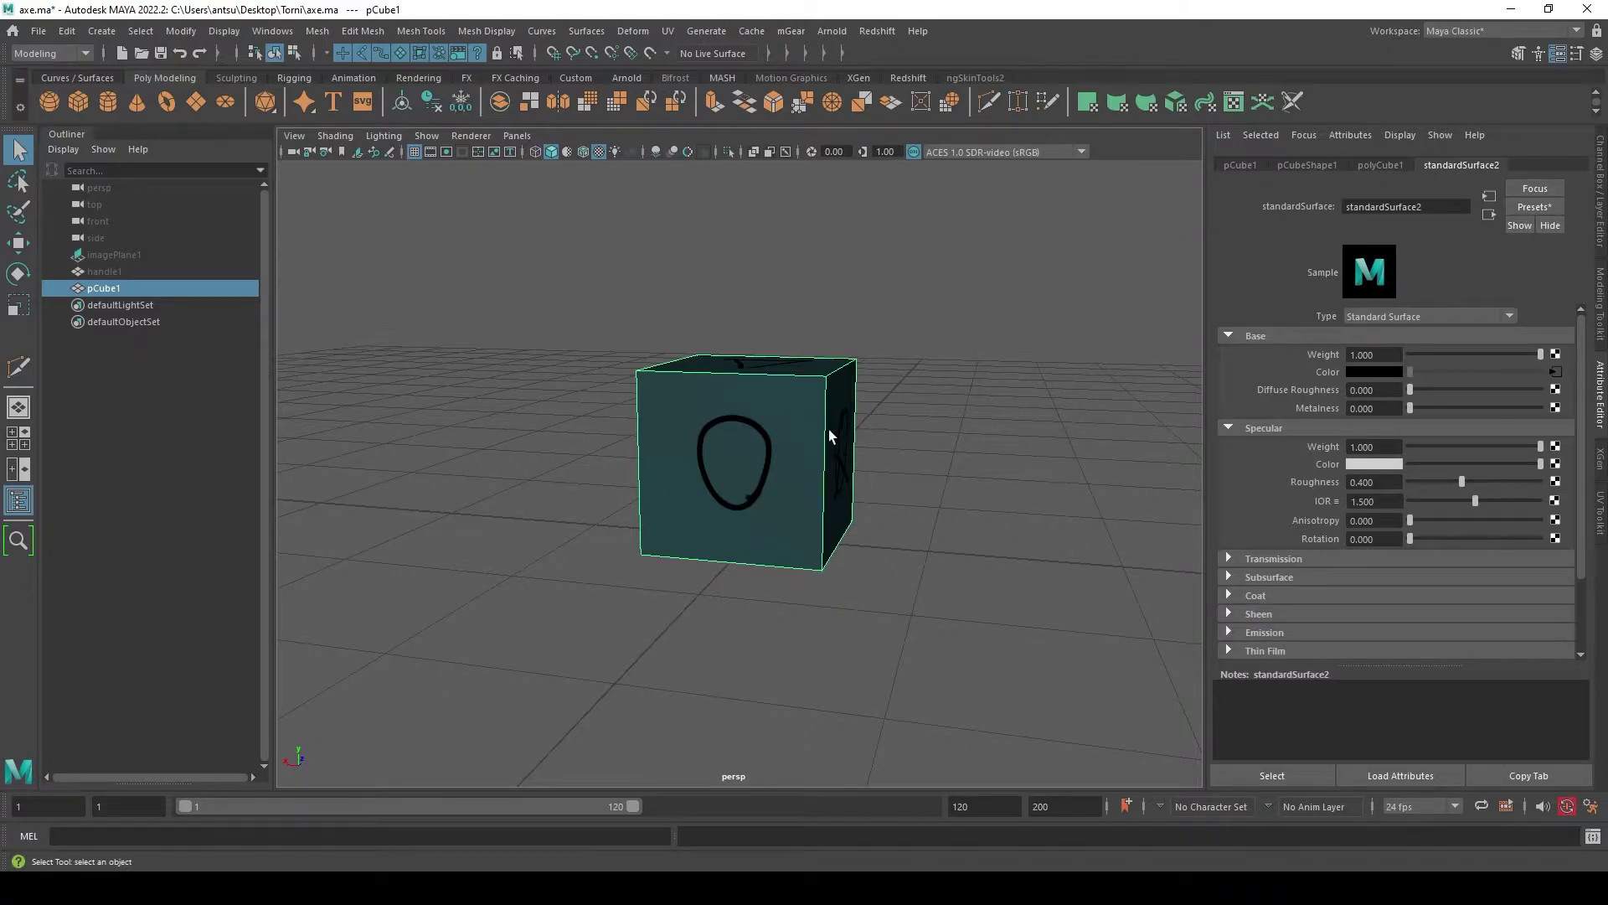
click(1455, 316)
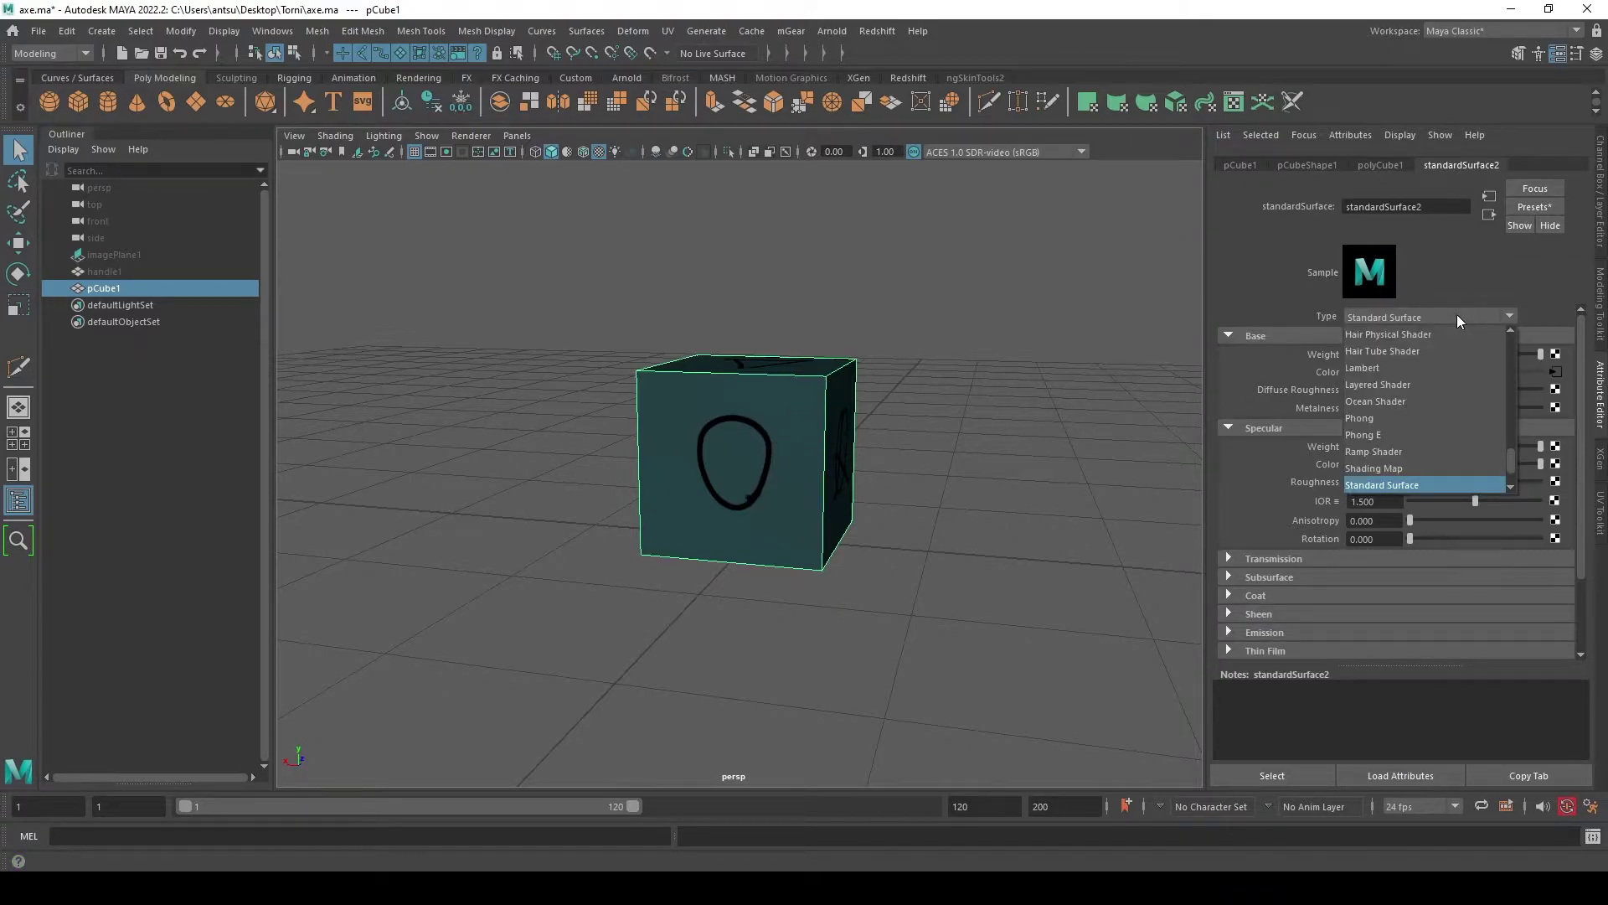
click(1455, 281)
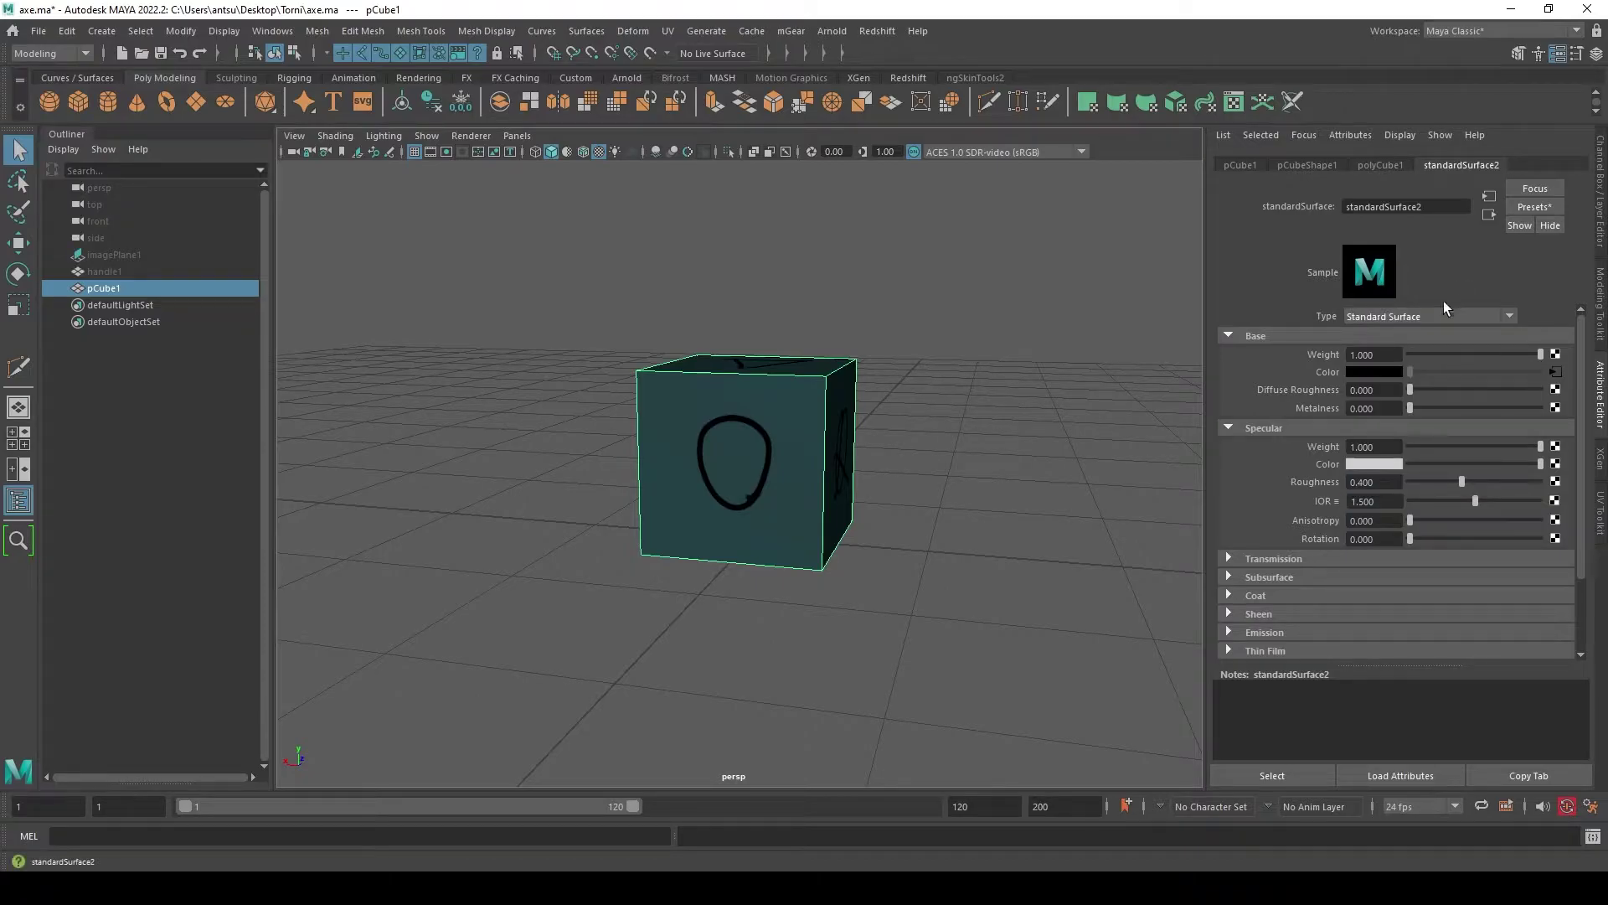
click(1144, 263)
click(736, 410)
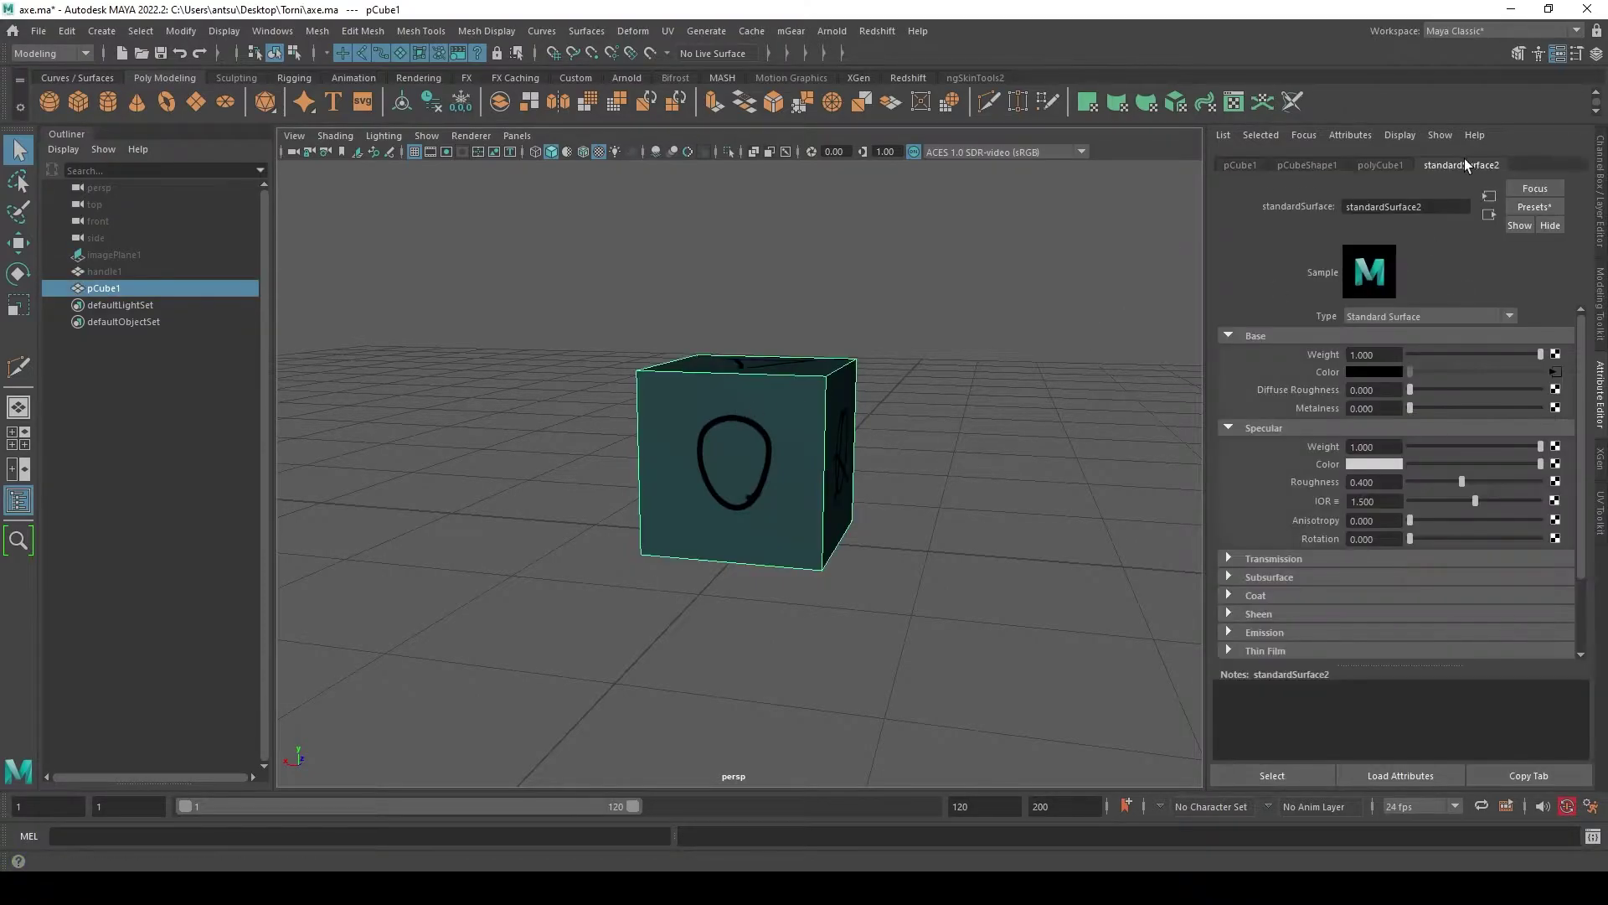
click(1437, 316)
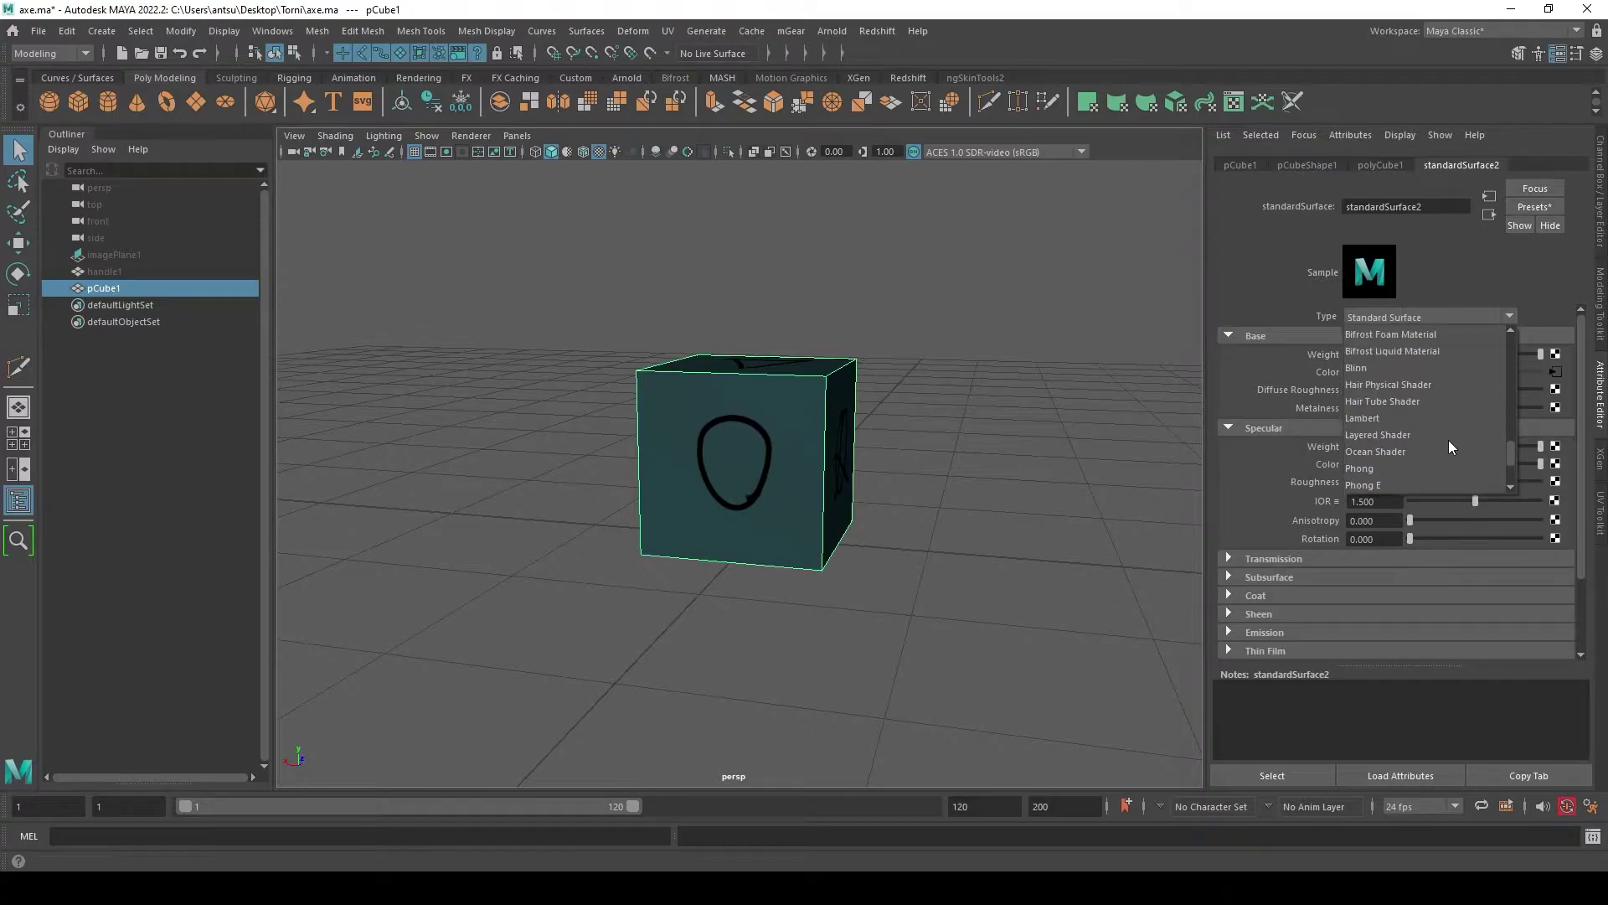
scroll(1449, 439, up, 2)
scroll(1449, 440, up, 1)
scroll(1436, 453, up, 2)
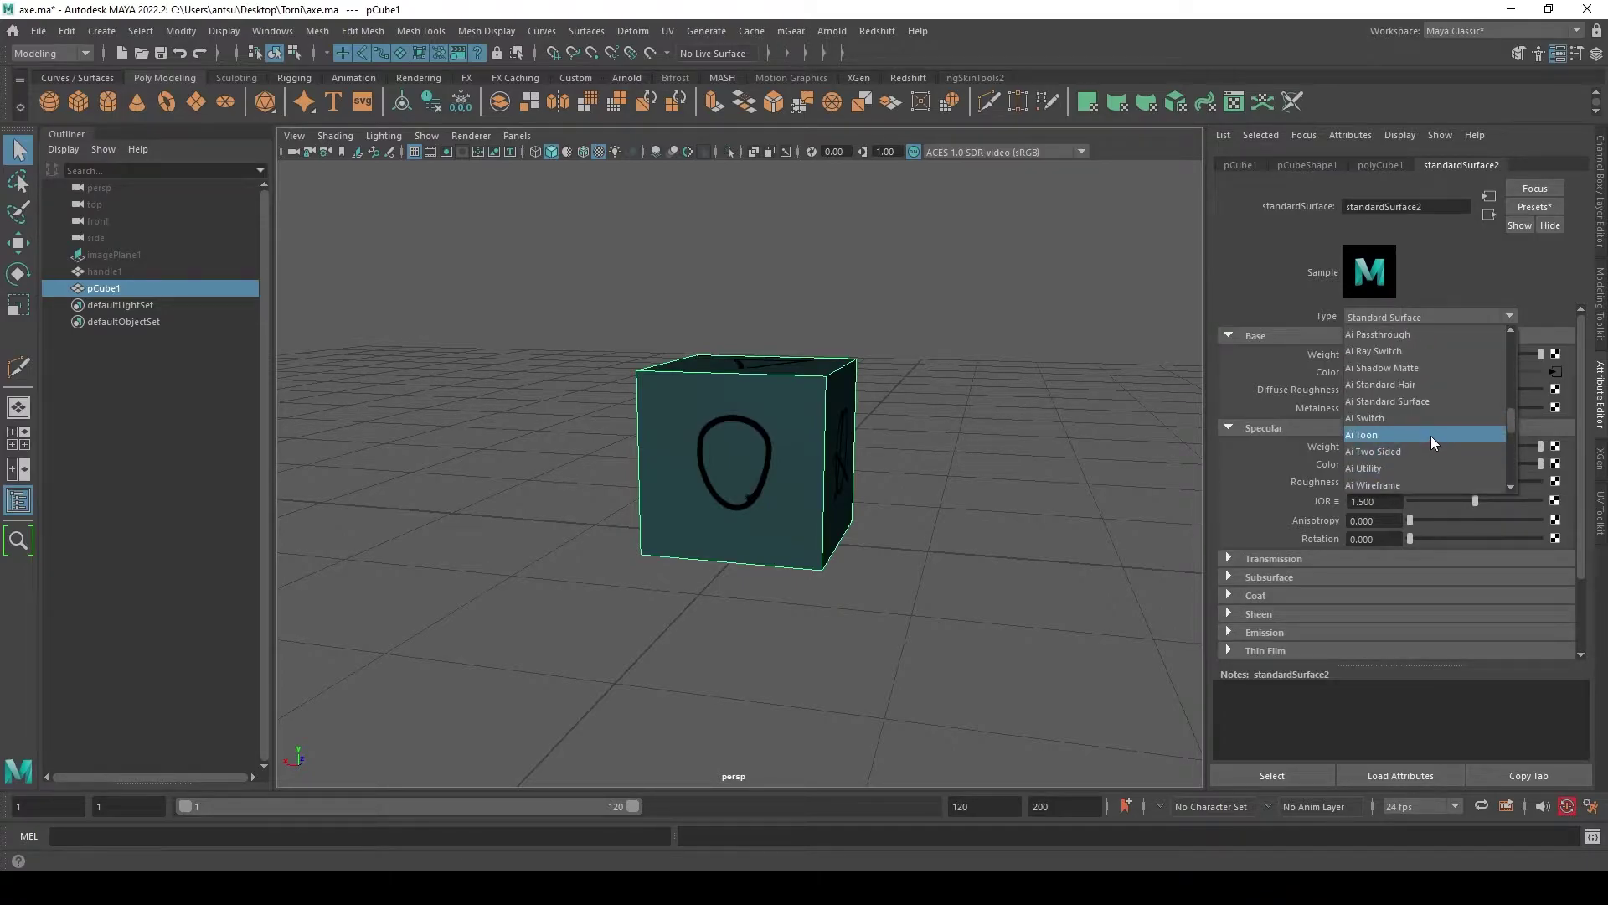
scroll(1430, 435, up, 1)
scroll(1431, 436, up, 1)
scroll(1431, 434, up, 1)
scroll(1434, 431, up, 1)
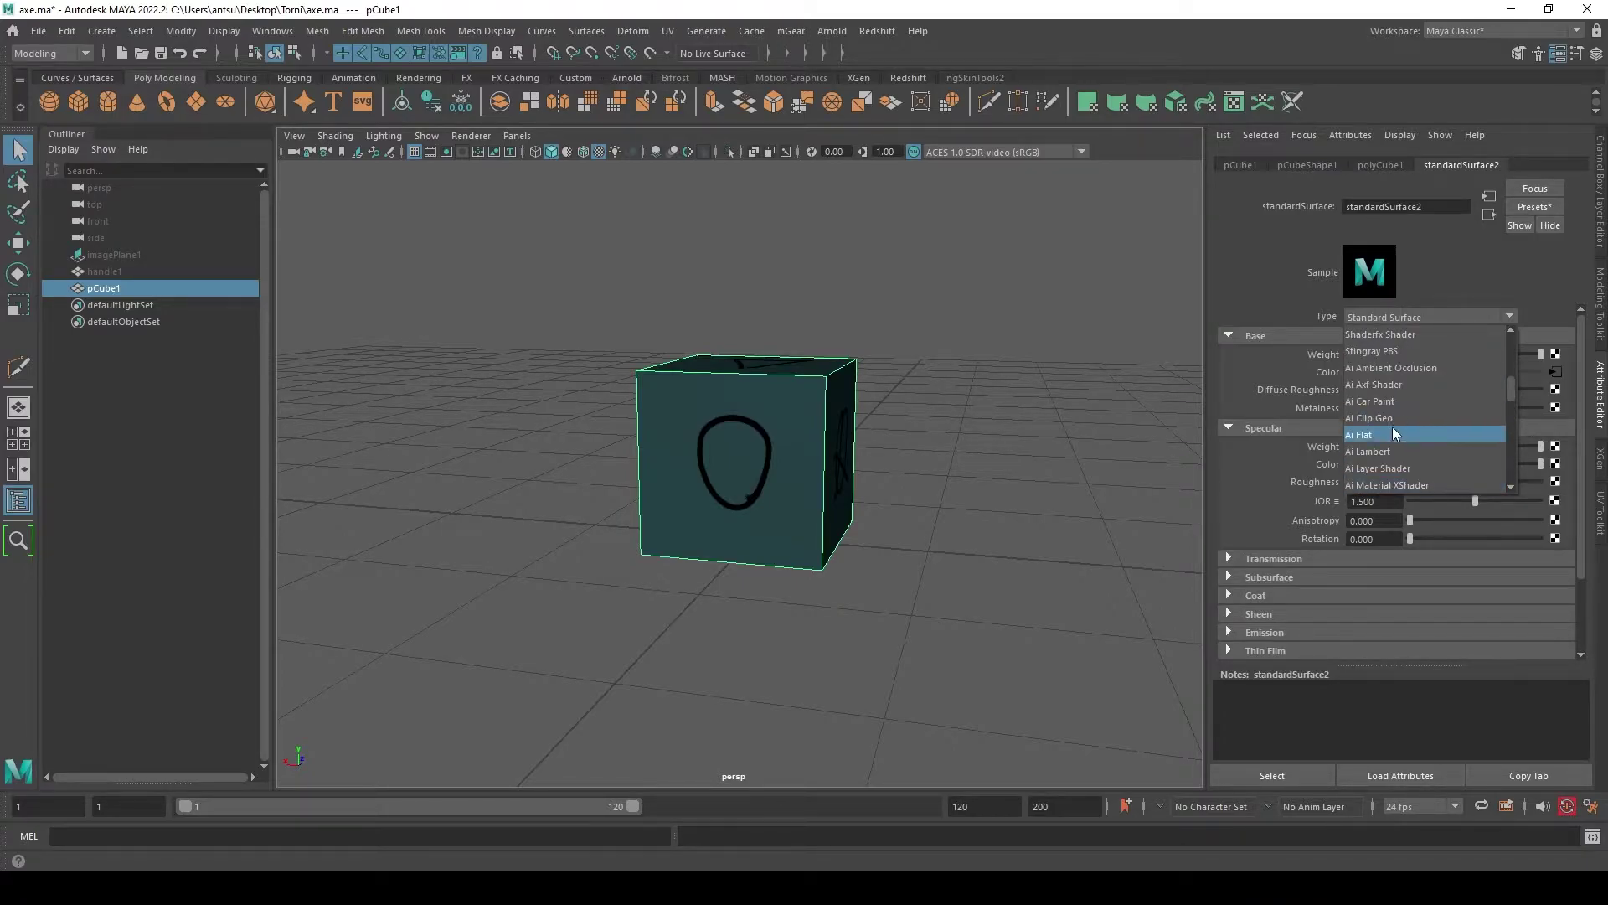
click(1393, 433)
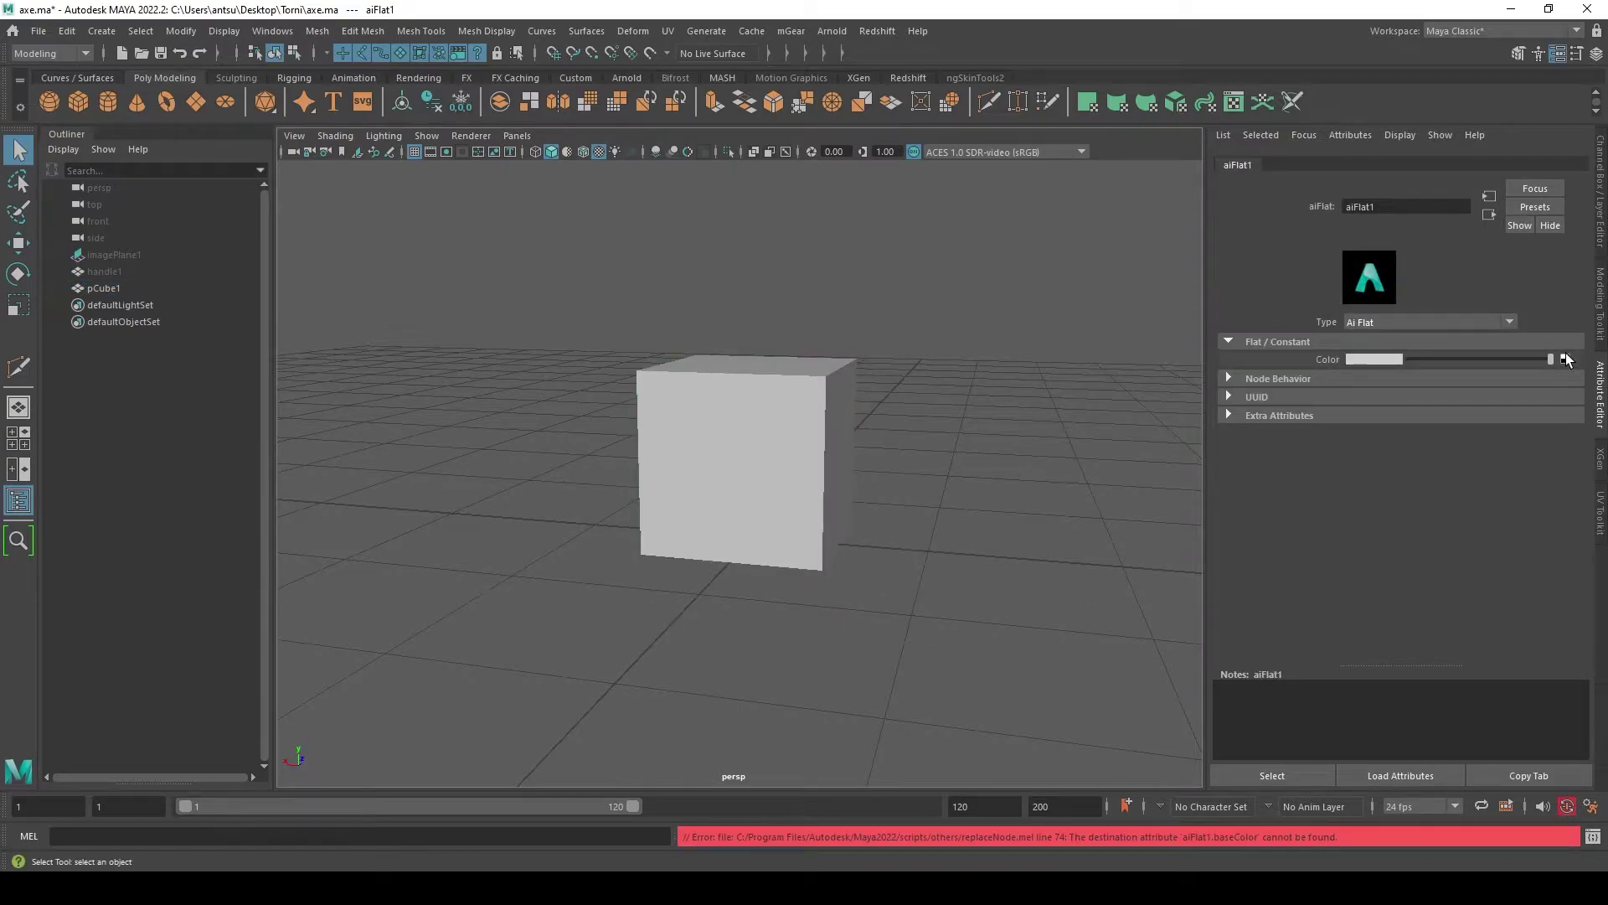
key(ctrl+z)
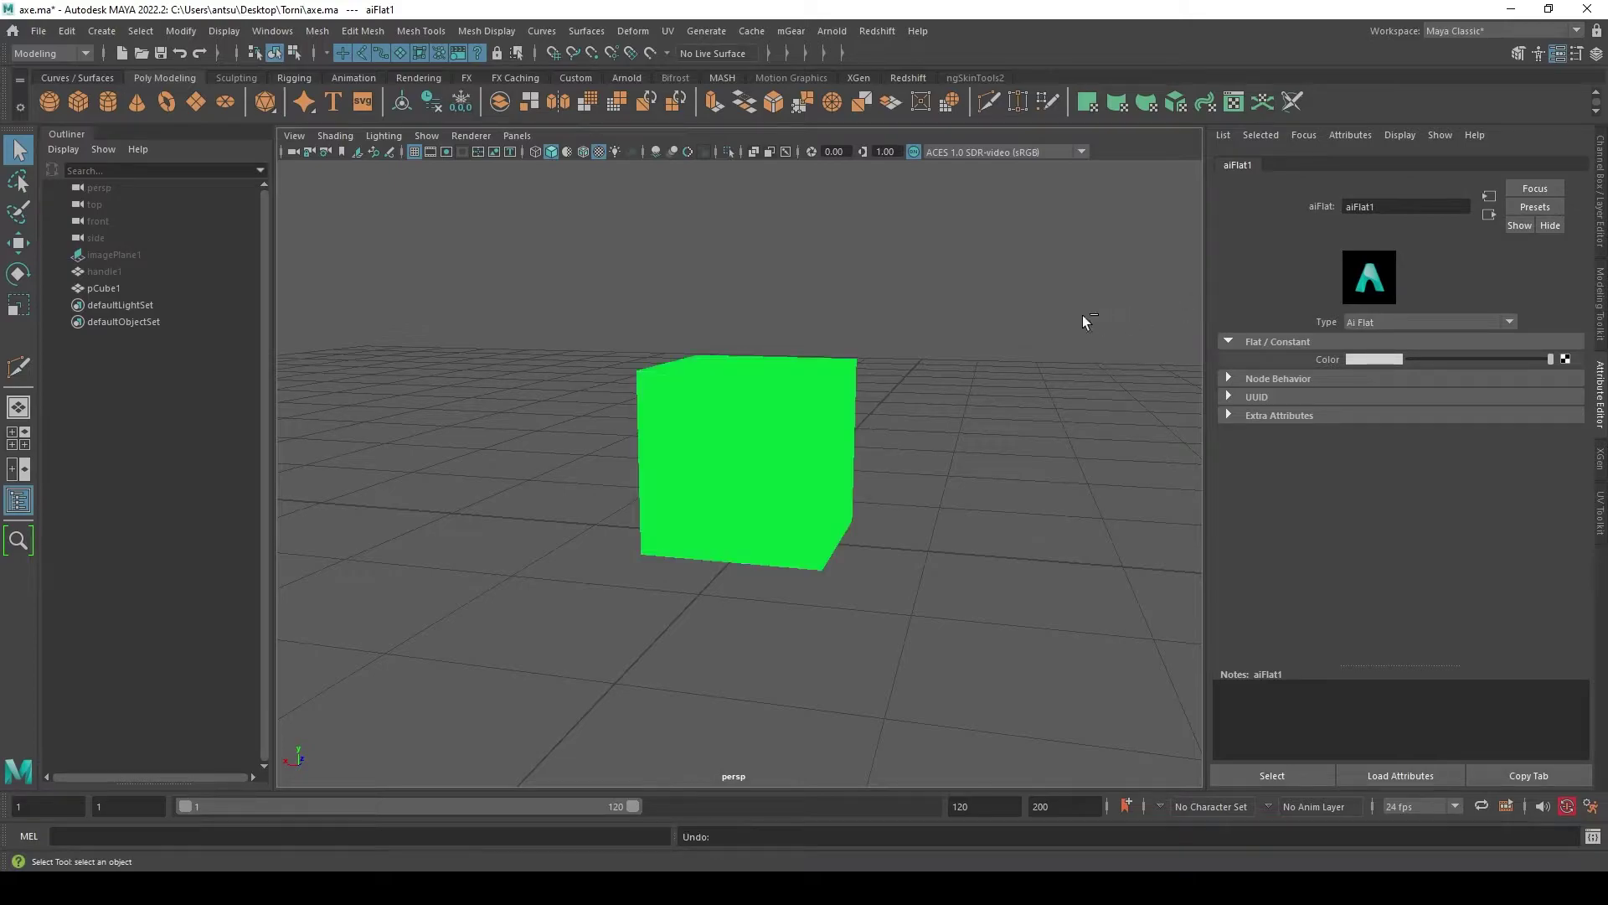
click(731, 420)
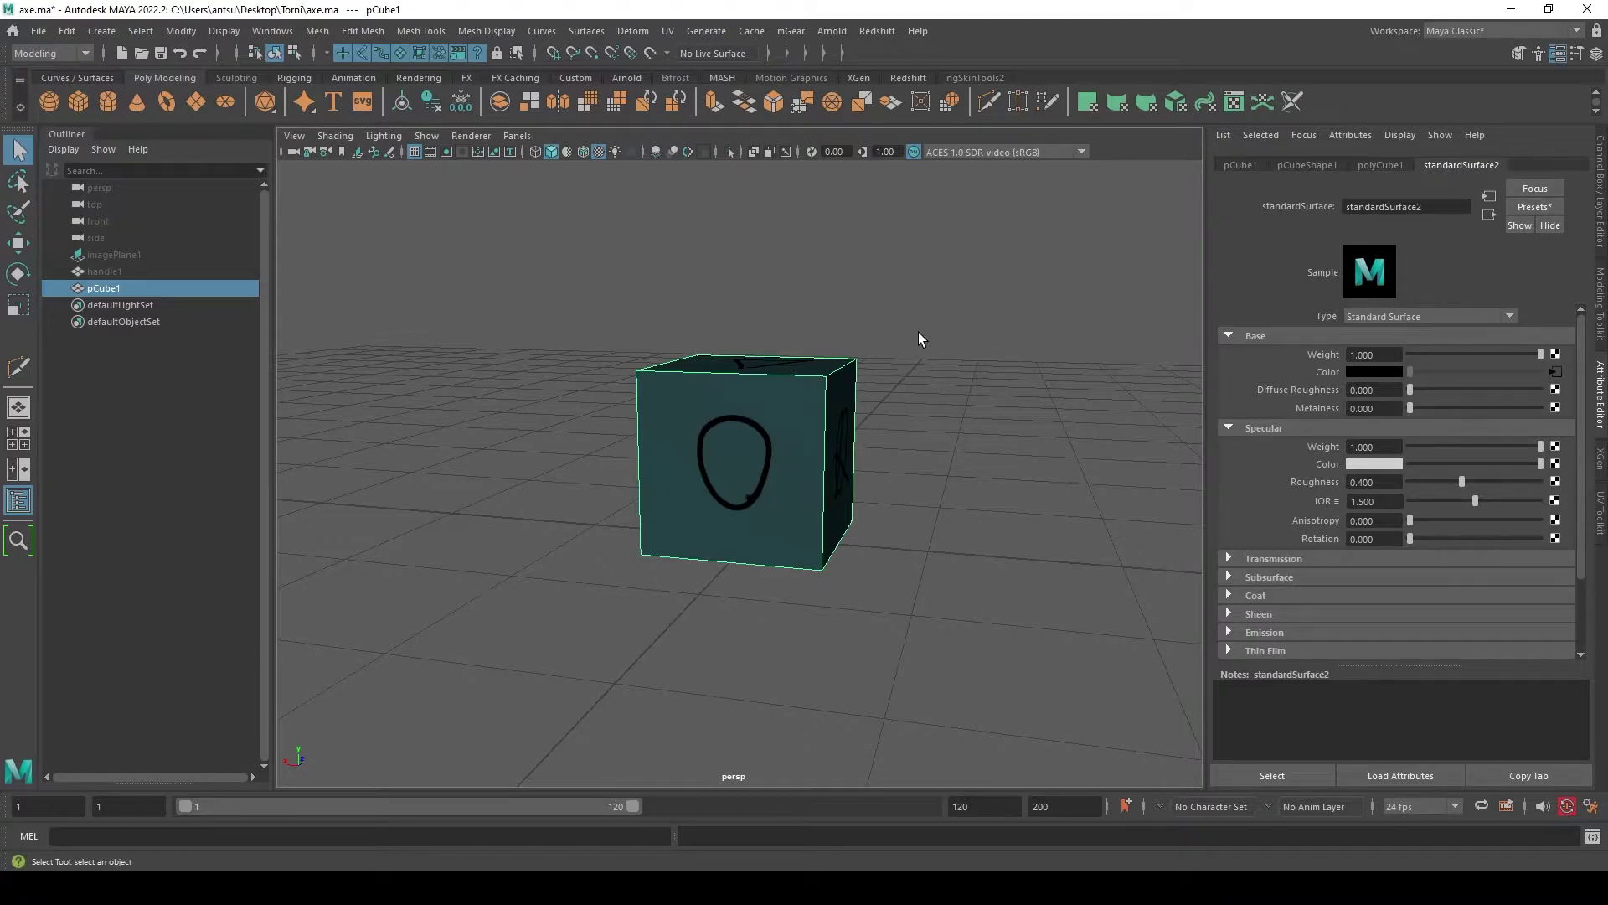
- Assign a new aiFlat material to the cube and connect a File texture to its colour
right_click(793, 429)
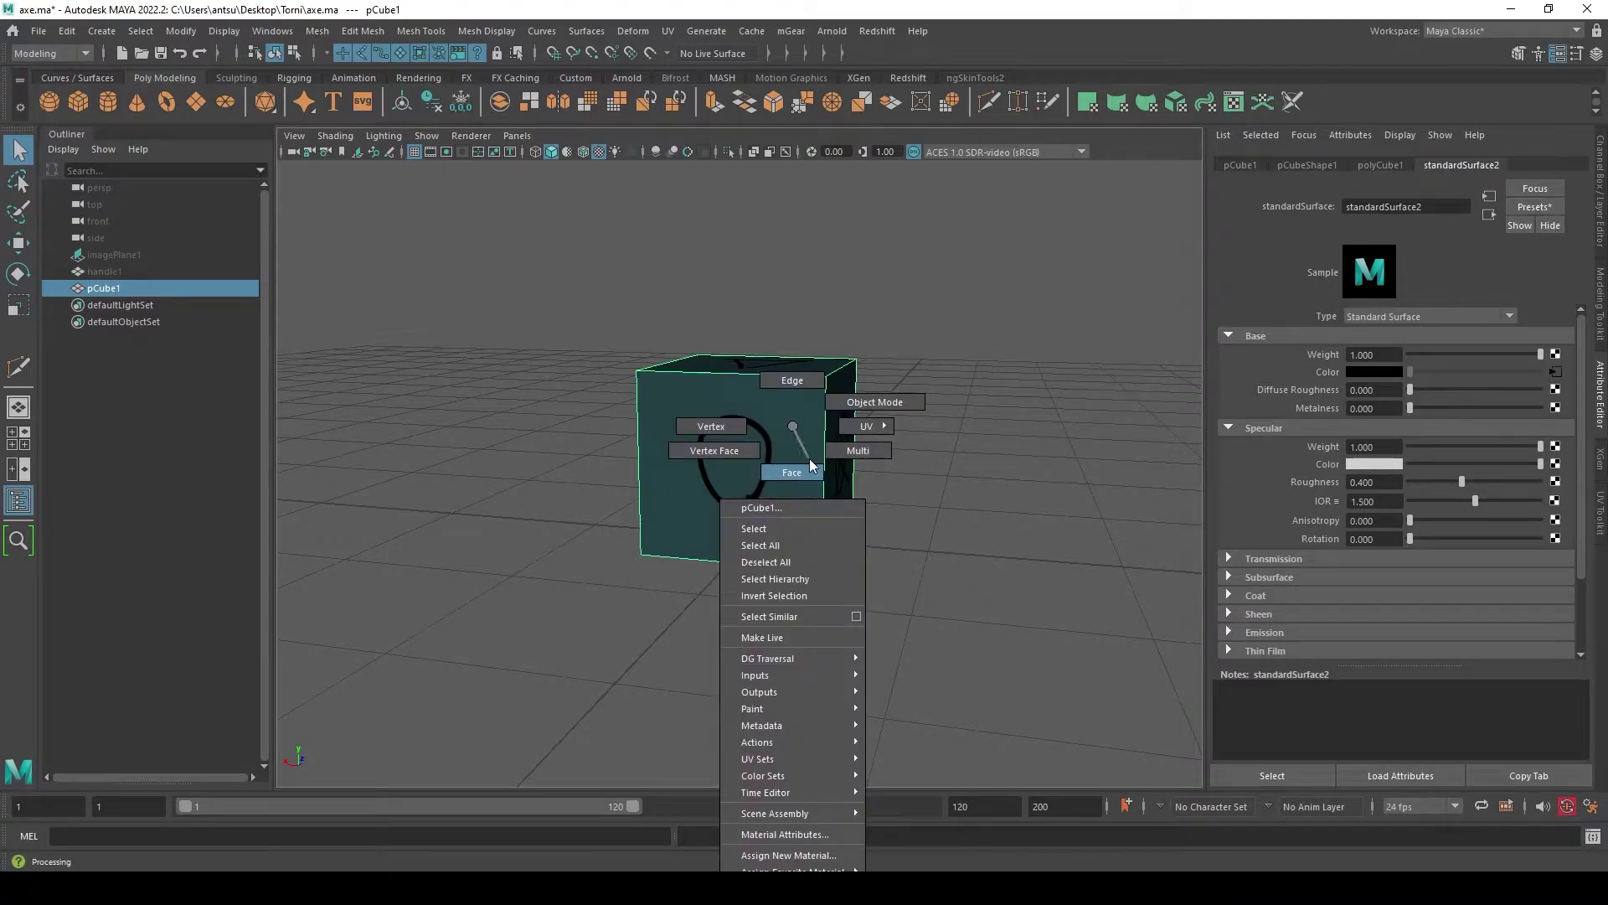
click(794, 855)
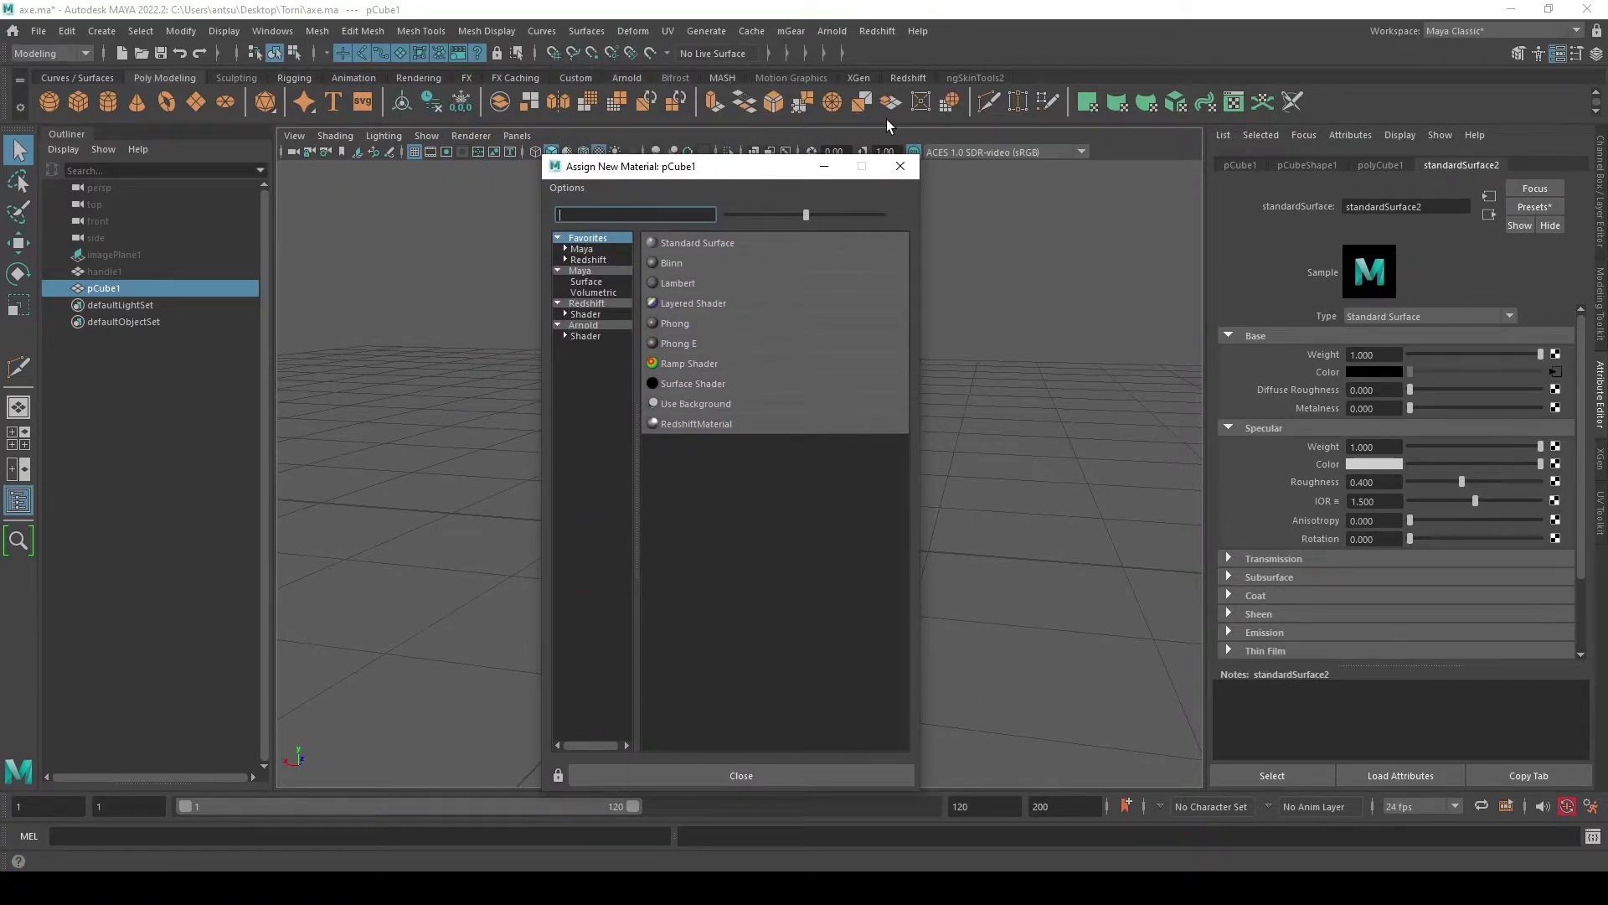
text(flat)
key(BackSpace)
key(BackSpace)
key(BackSpace)
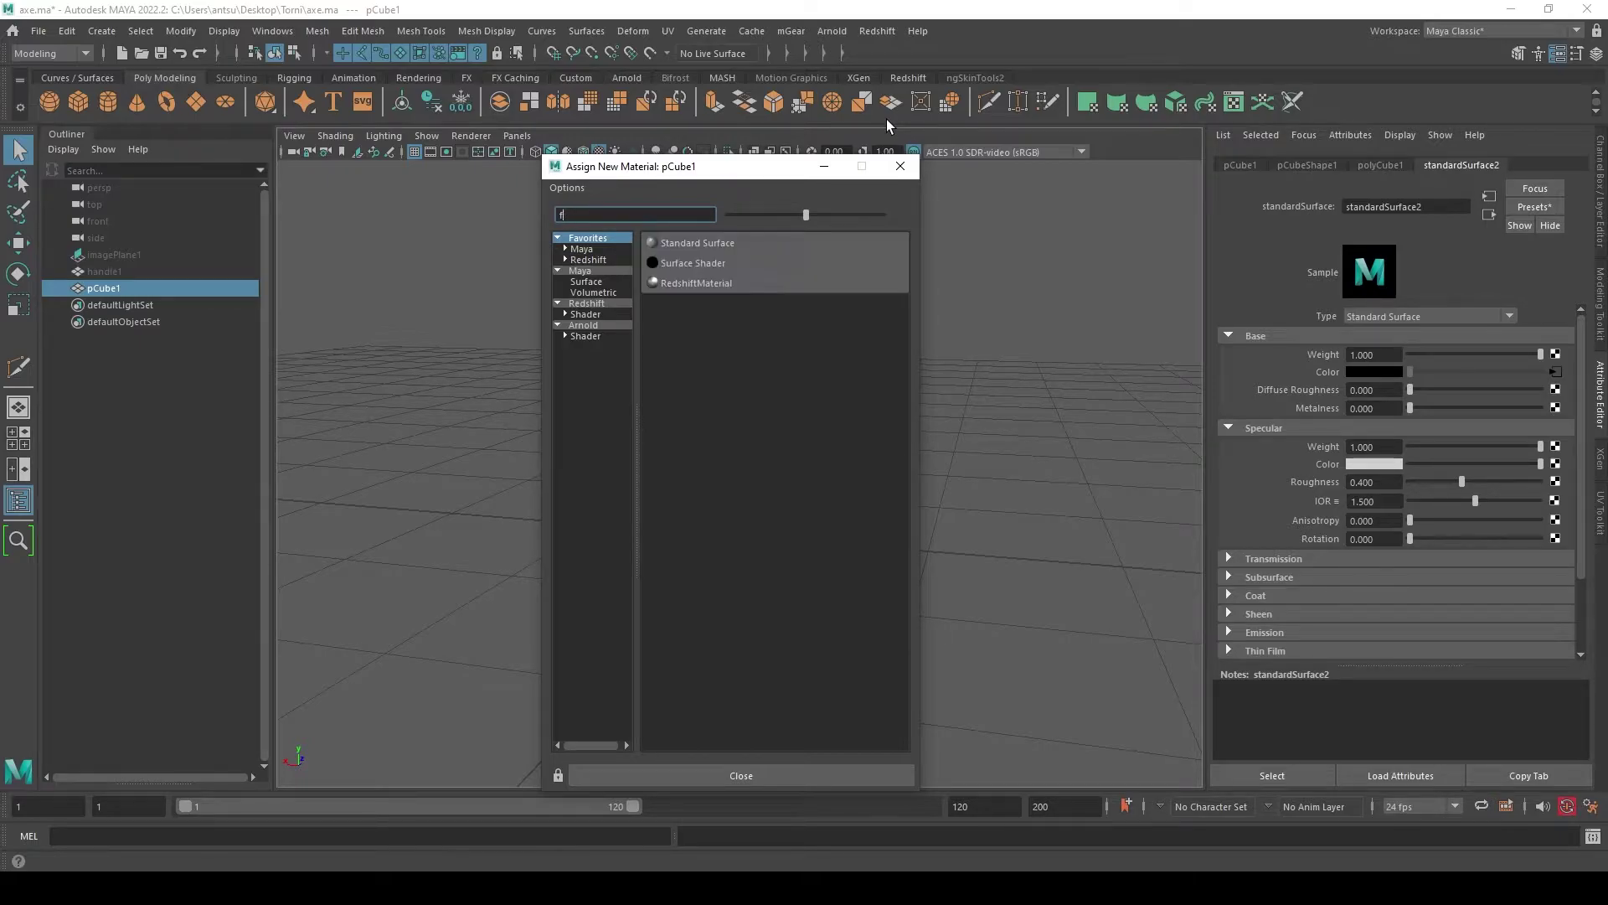
text(ai)
key(BackSpace)
key(BackSpace)
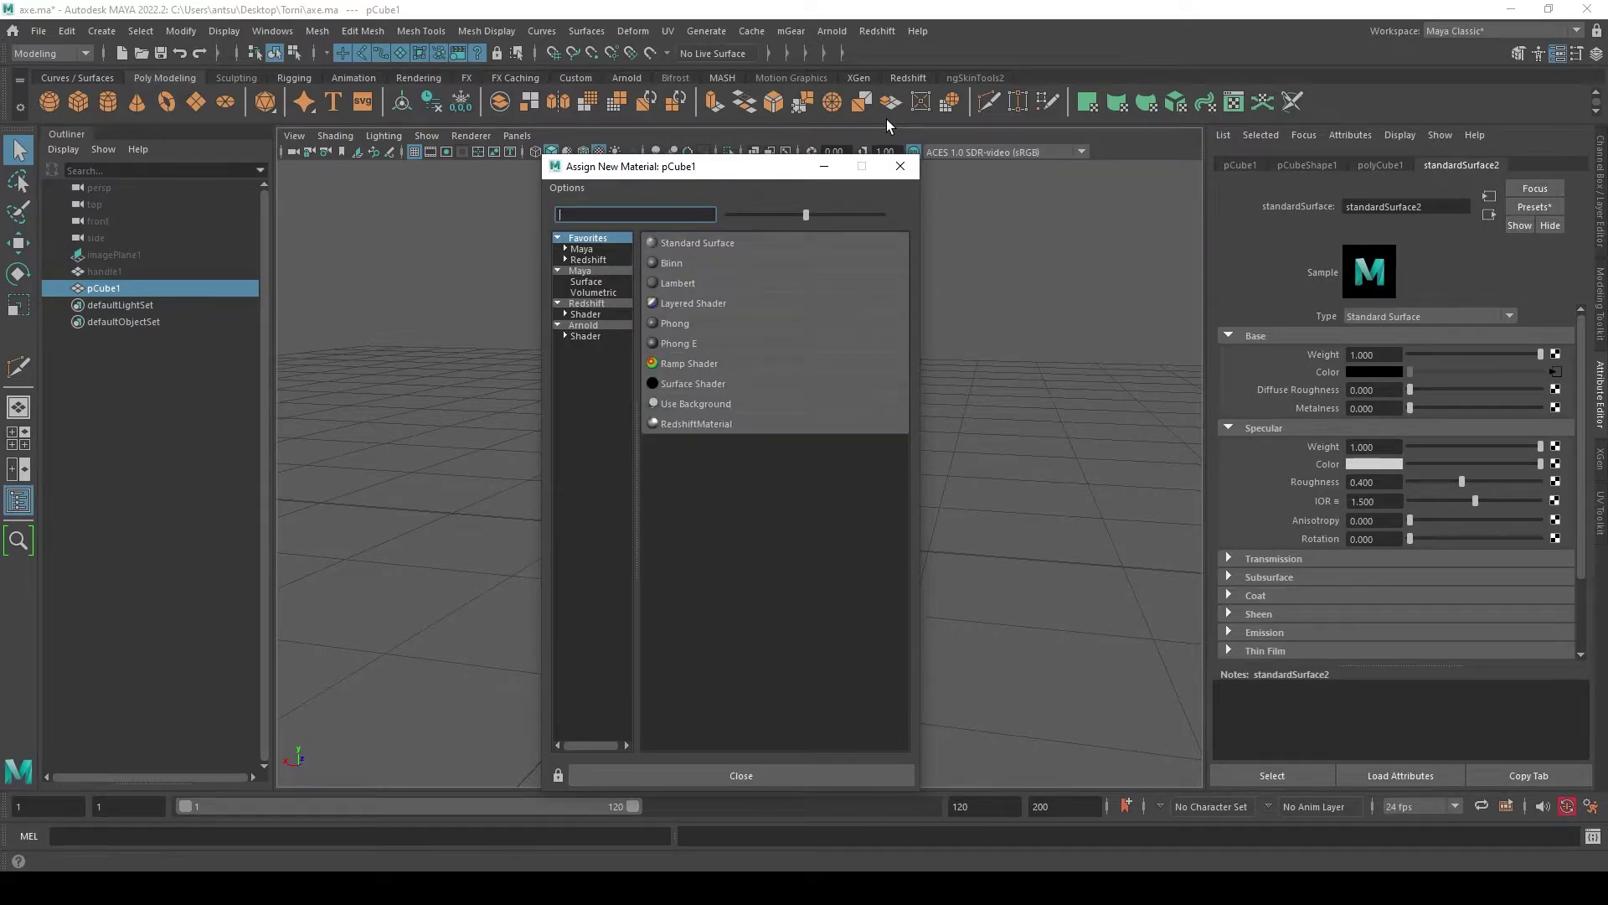
click(682, 215)
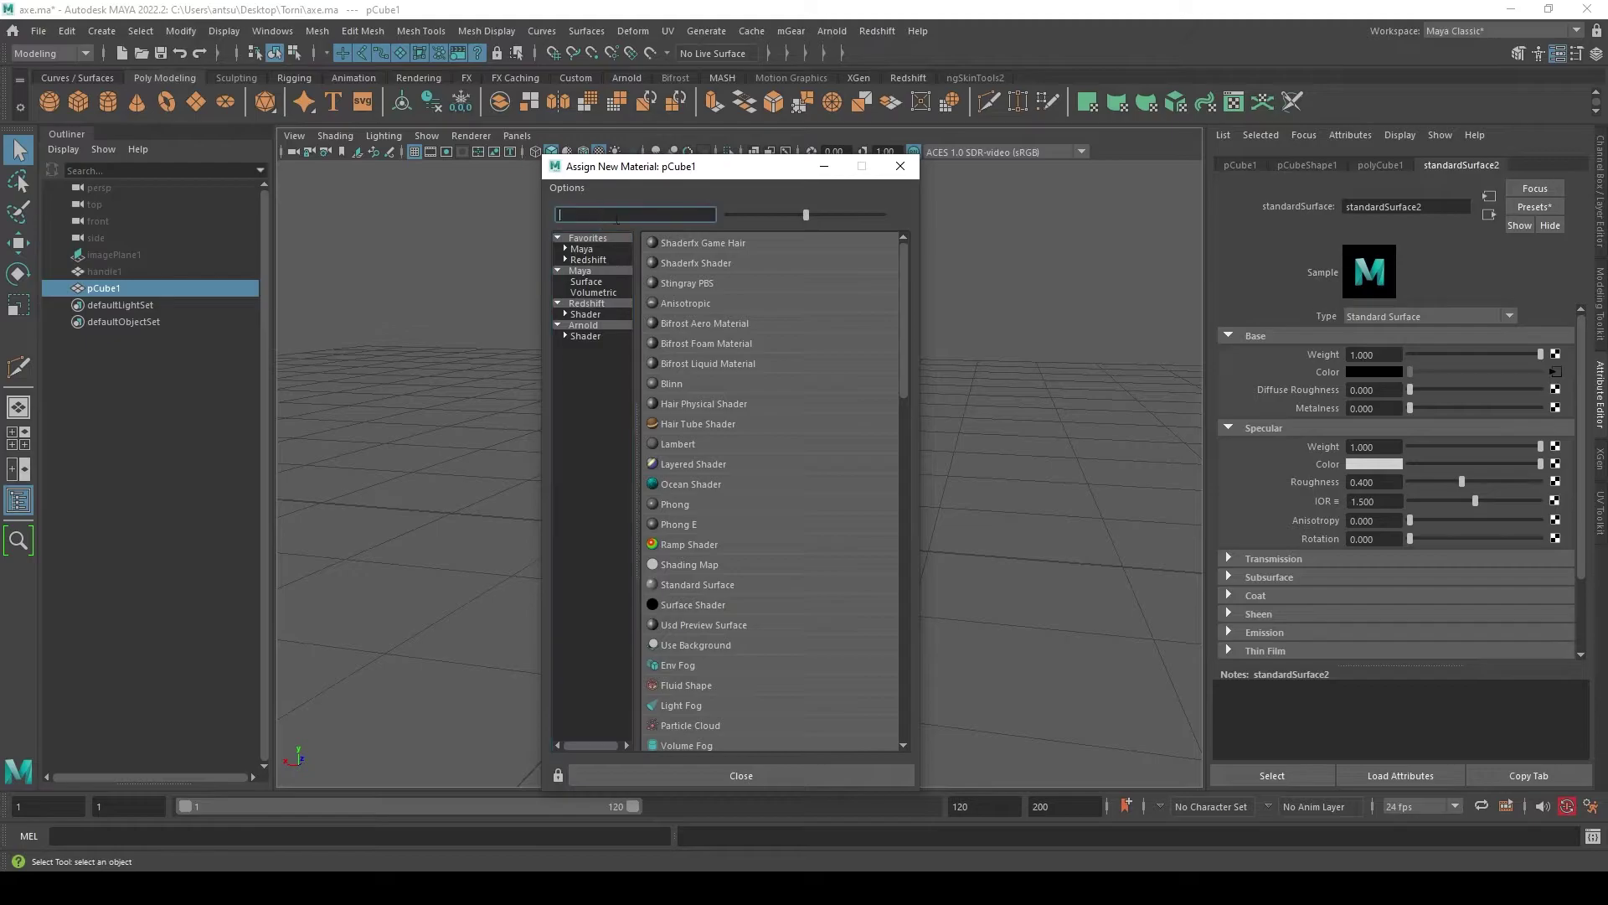
text(flat)
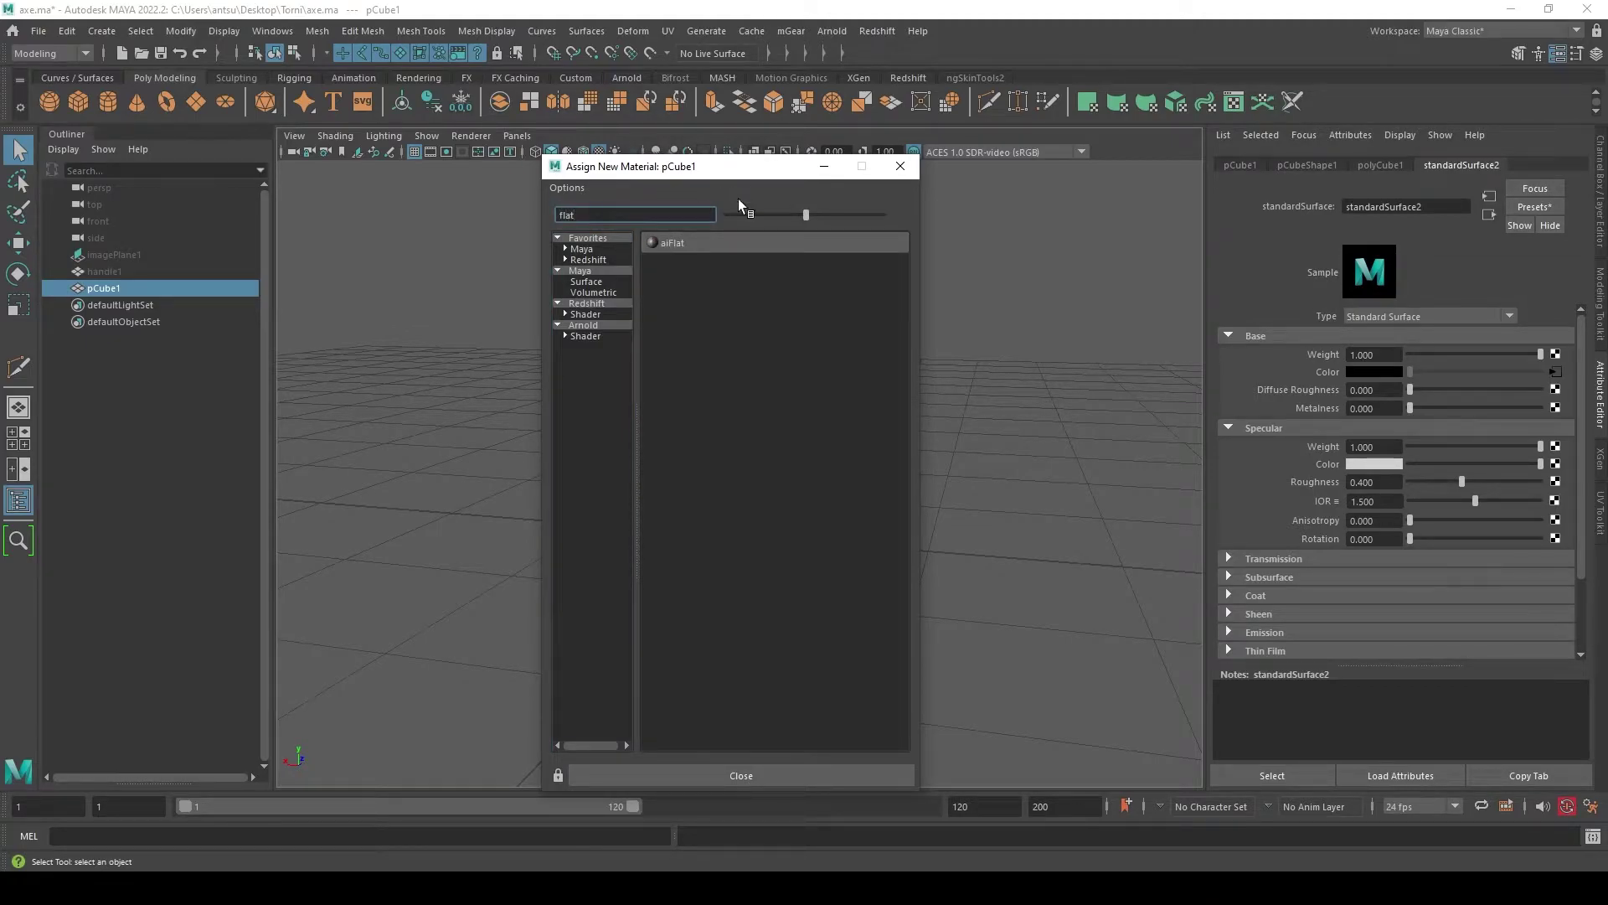
click(673, 243)
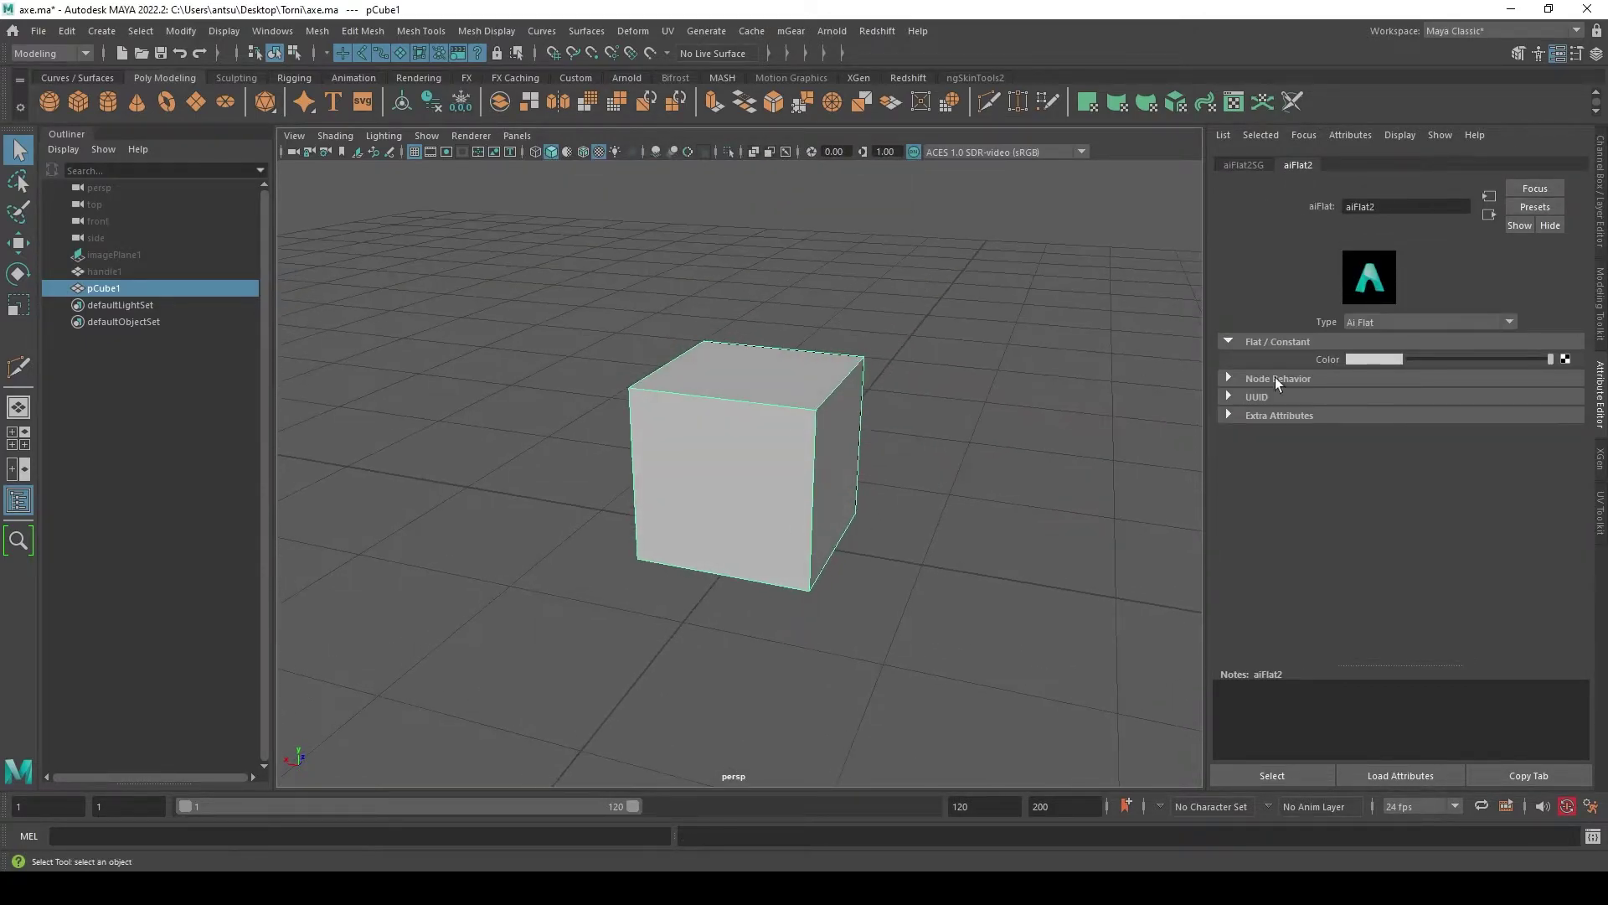
click(1565, 360)
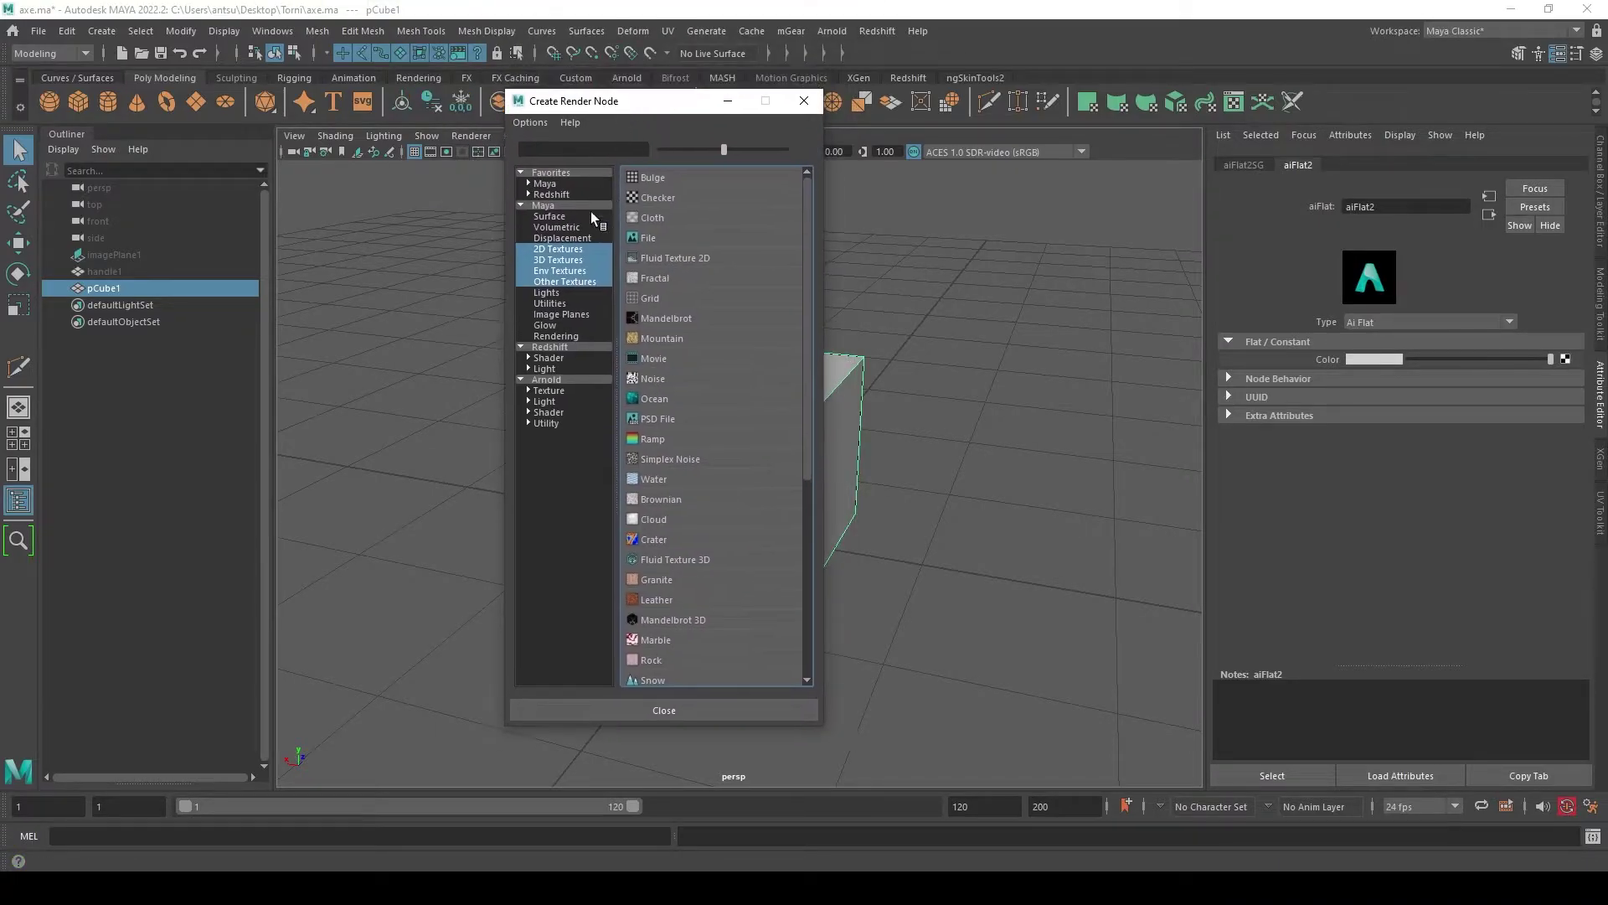
click(650, 240)
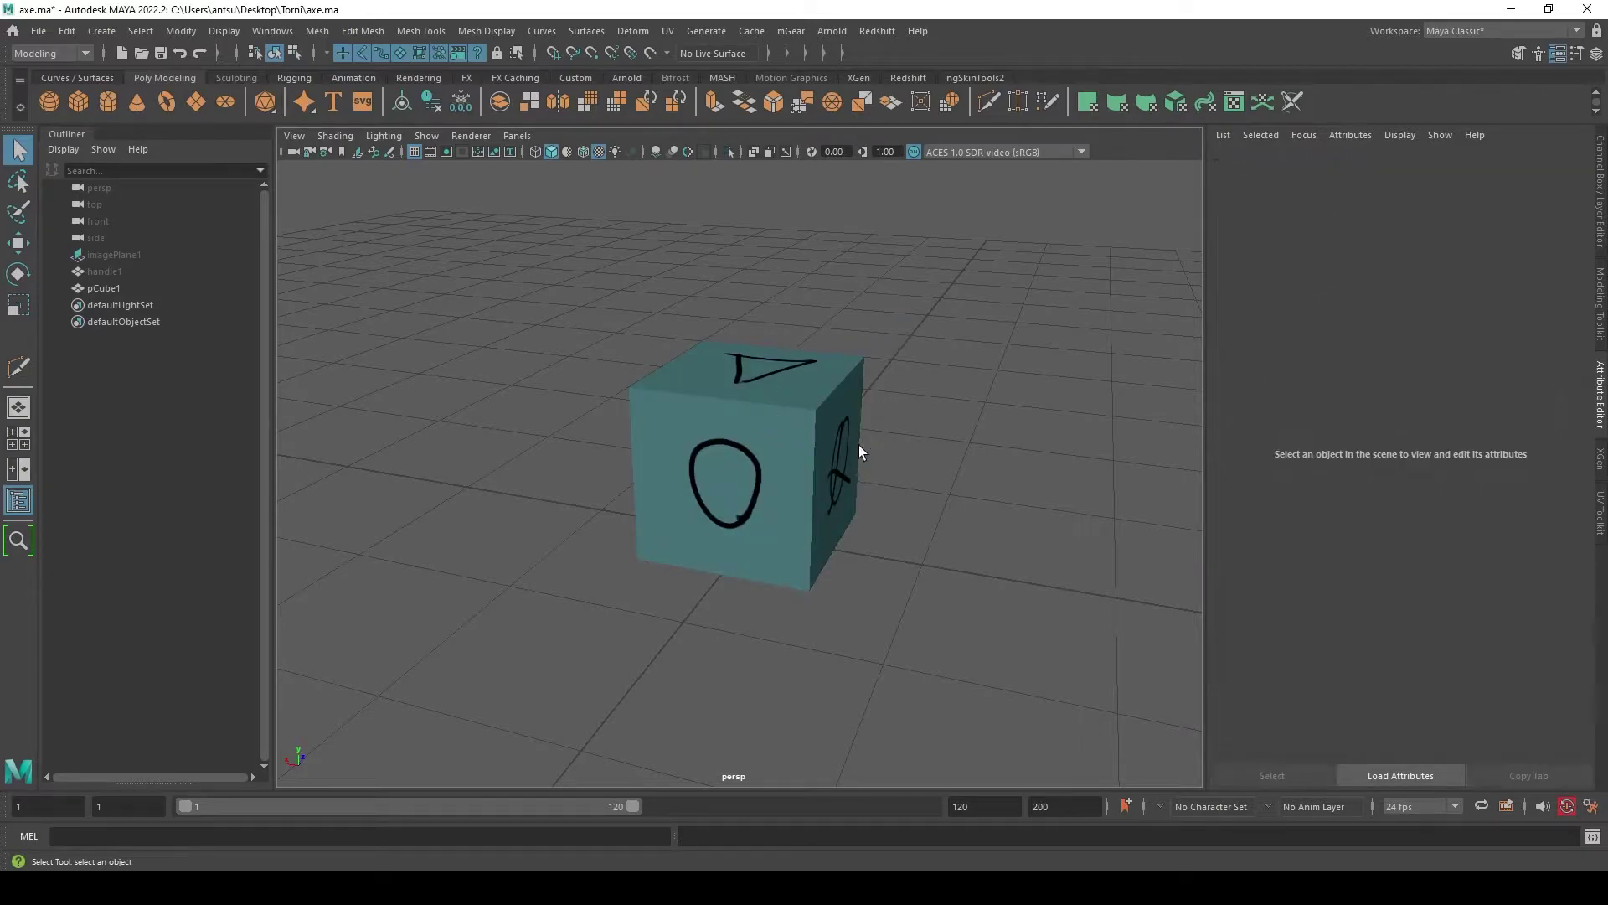
- Orbit and zoom around the textured cube to inspect its marked face, then deselect it
mouse_move(858, 445)
alt+mouse_down()
mouse_move(826, 441)
mouse_move(1038, 417)
mouse_move(1137, 351)
mouse_move(911, 452)
mouse_move(811, 453)
alt+mouse_up()
click(811, 453)
scroll(1089, 515, up, 3)
mouse_move(1089, 515)
alt+mouse_down()
mouse_move(980, 438)
mouse_move(997, 355)
mouse_move(1002, 369)
alt+mouse_up()
mouse_move(1002, 369)
alt+right_down()
mouse_move(1042, 498)
mouse_move(966, 478)
mouse_move(744, 521)
alt+right_up()
alt+drag(744, 521, 640, 575)
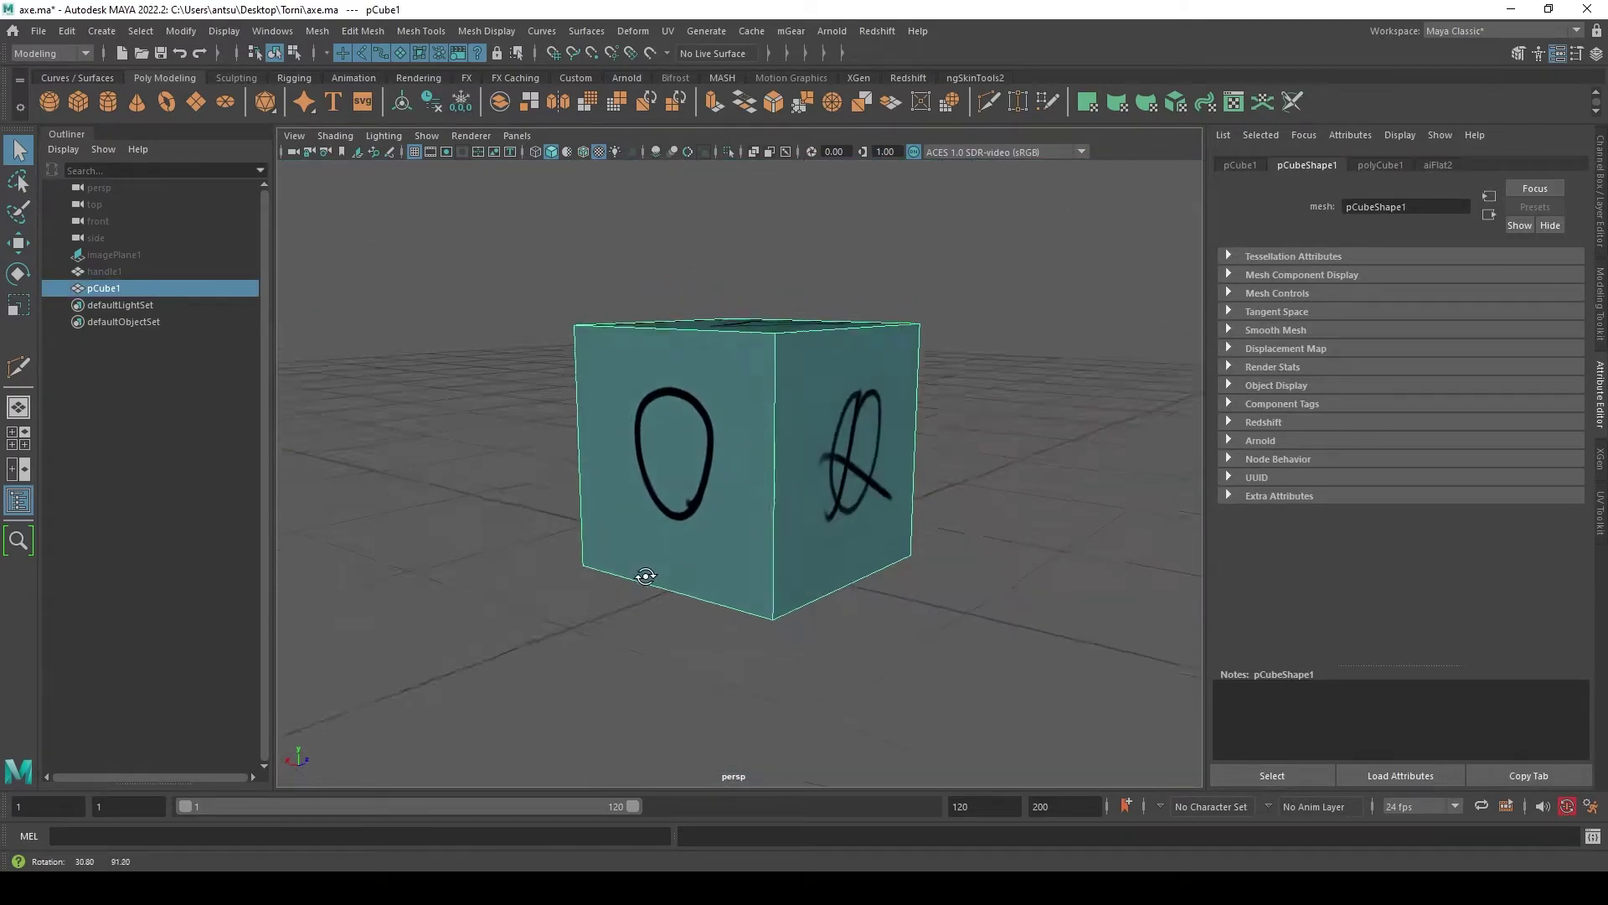
click(1044, 399)
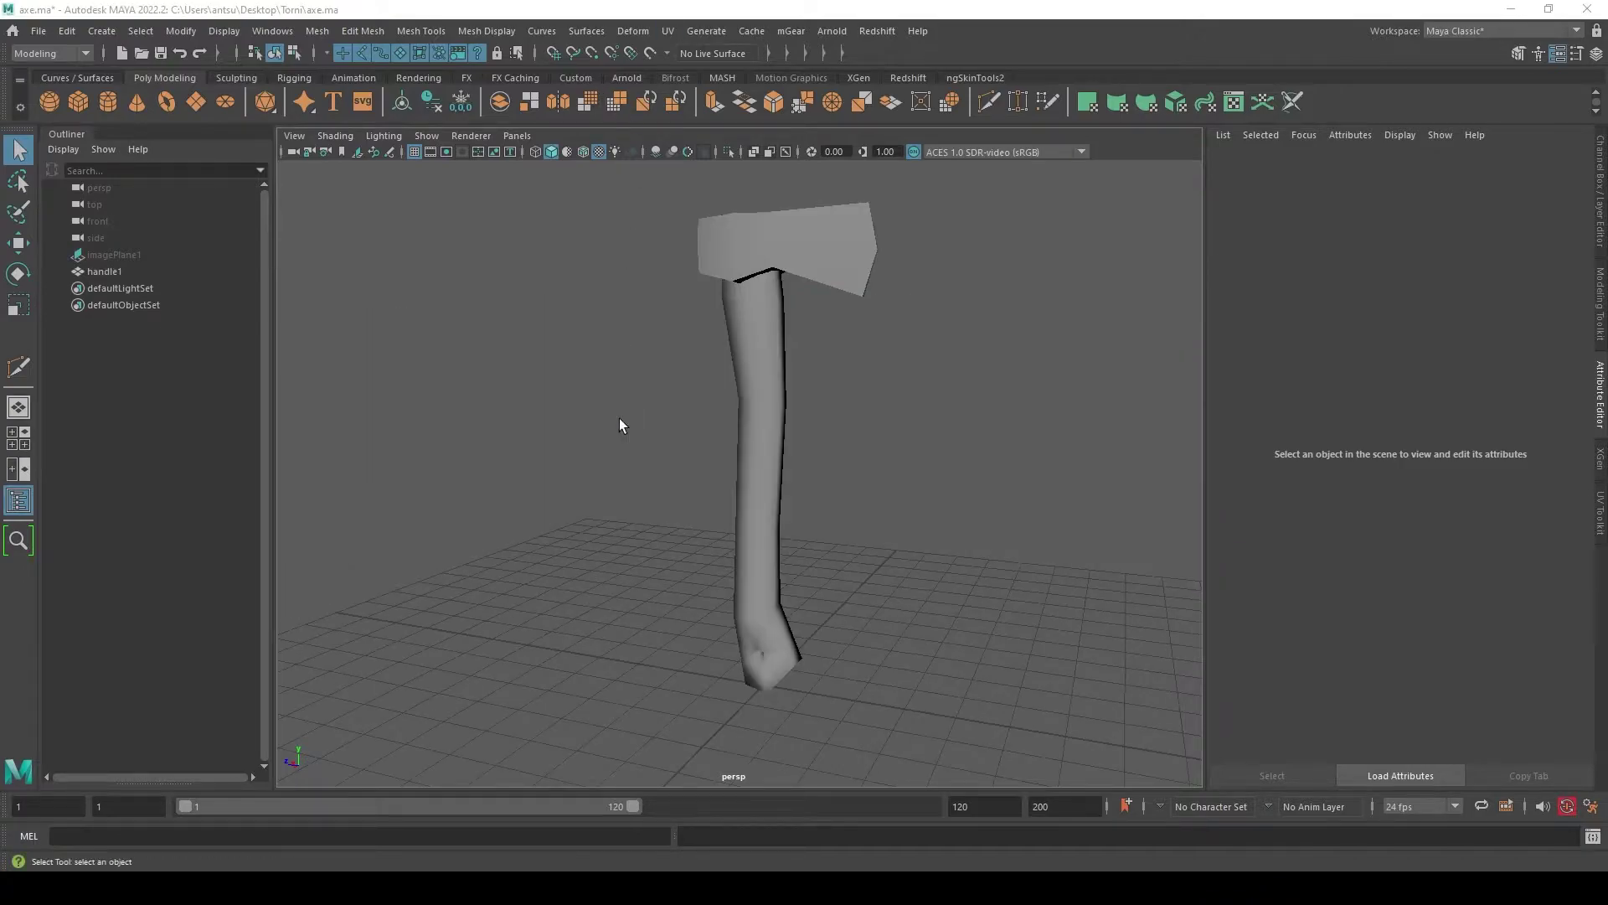
mouse_move(857, 433)
alt+mouse_down()
mouse_move(1041, 439)
mouse_move(883, 426)
mouse_move(801, 447)
mouse_move(882, 481)
mouse_move(843, 558)
alt+mouse_up()
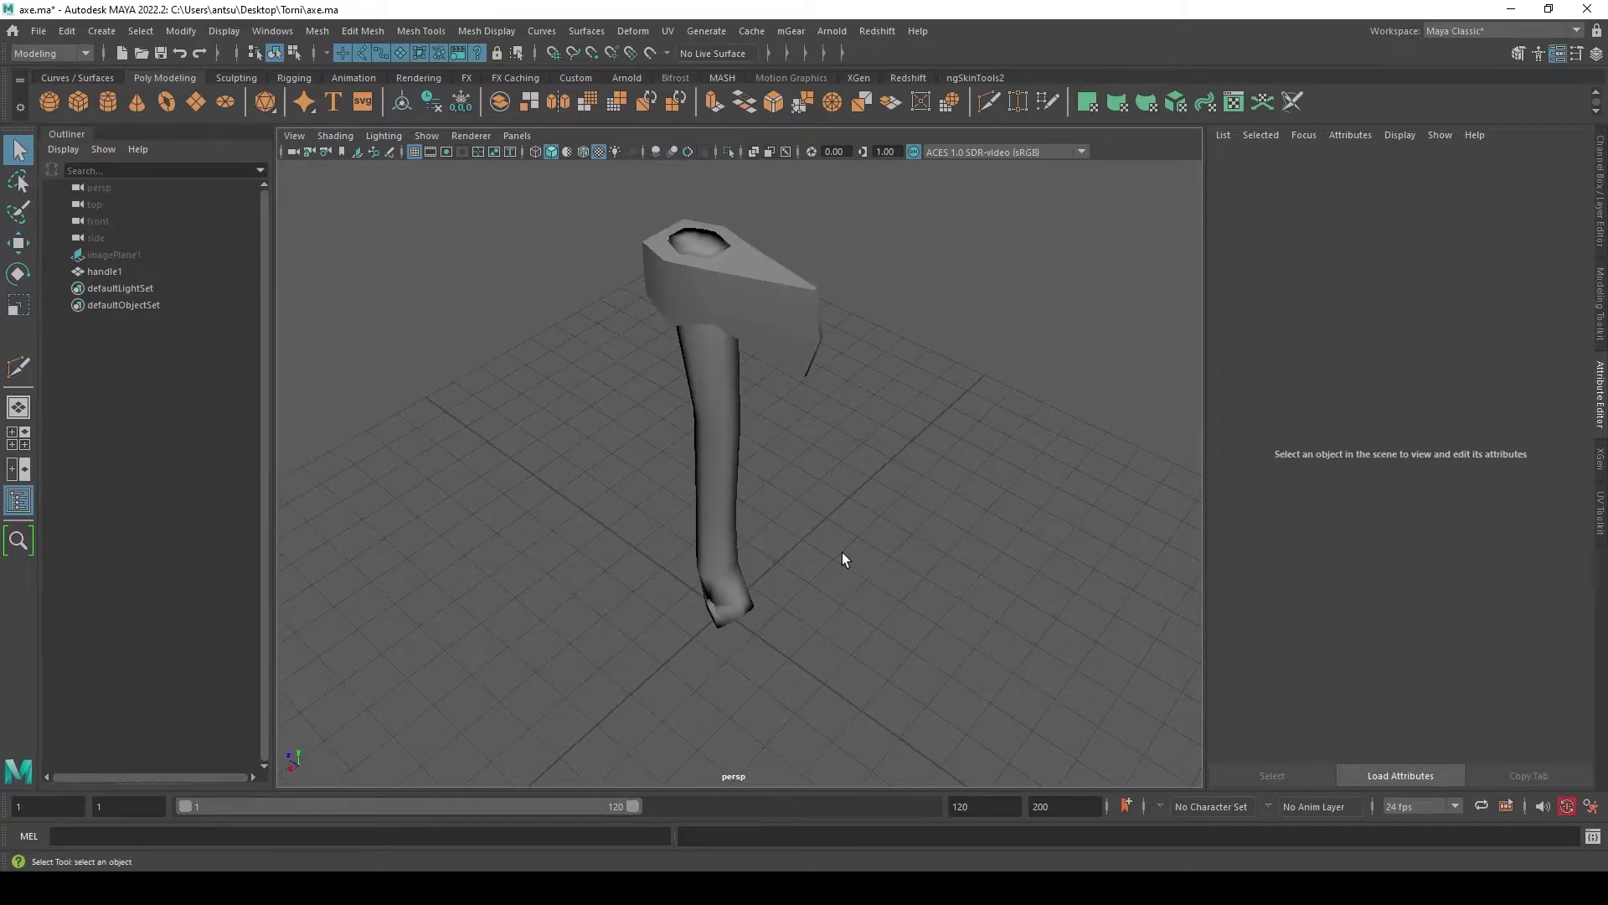
click(796, 278)
mouse_move(796, 279)
alt+mouse_down()
mouse_move(806, 440)
mouse_move(841, 404)
alt+mouse_up()
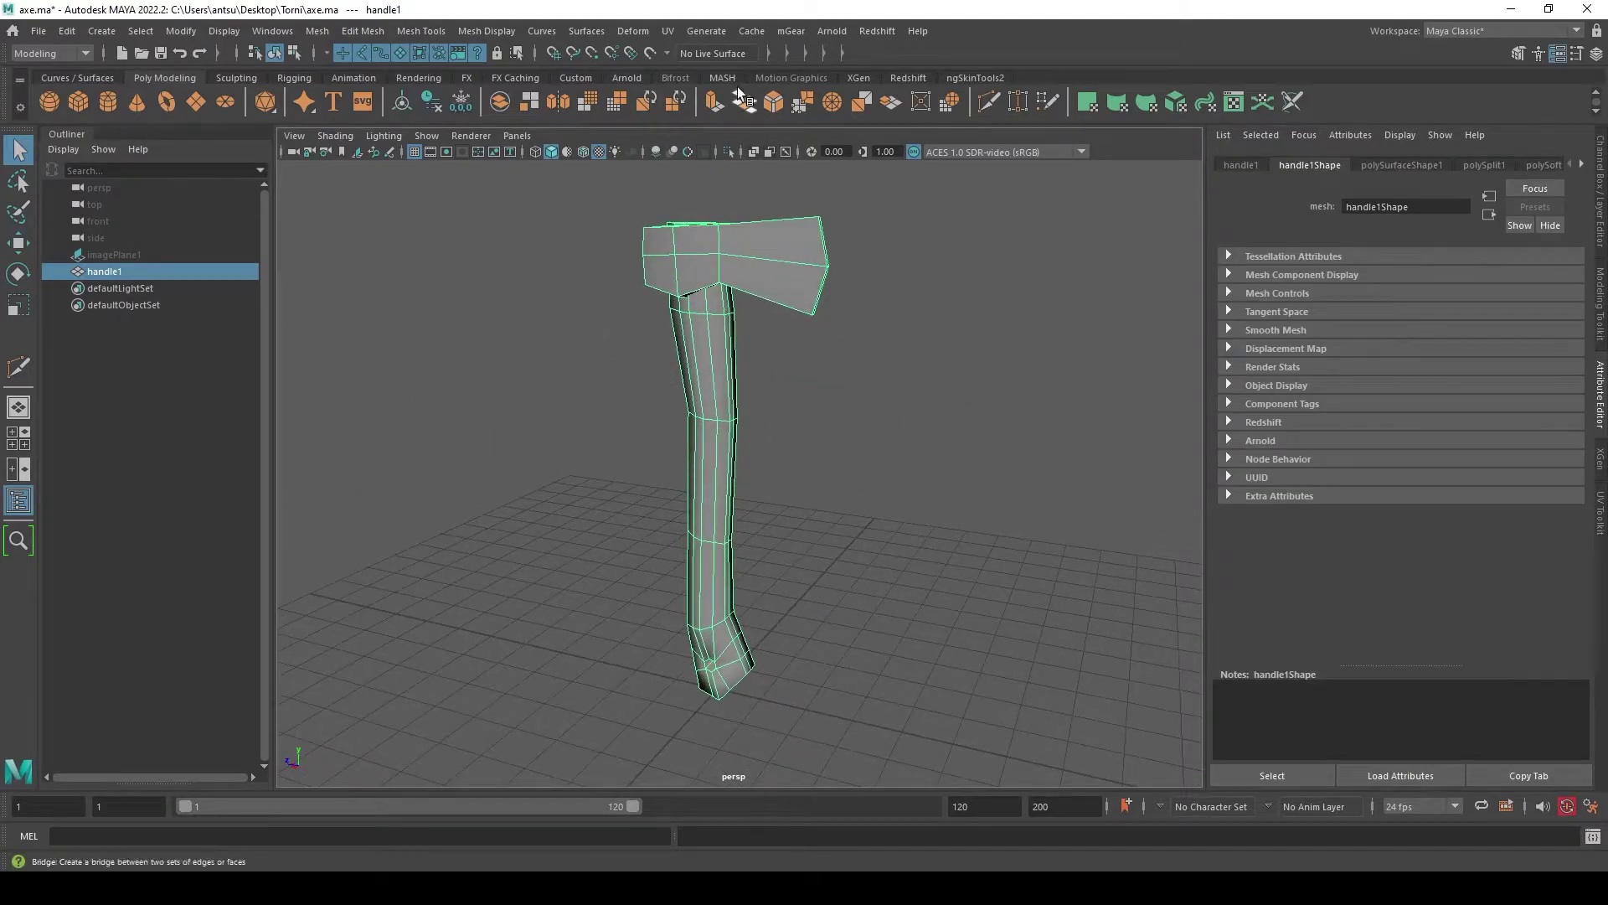
click(668, 31)
click(691, 64)
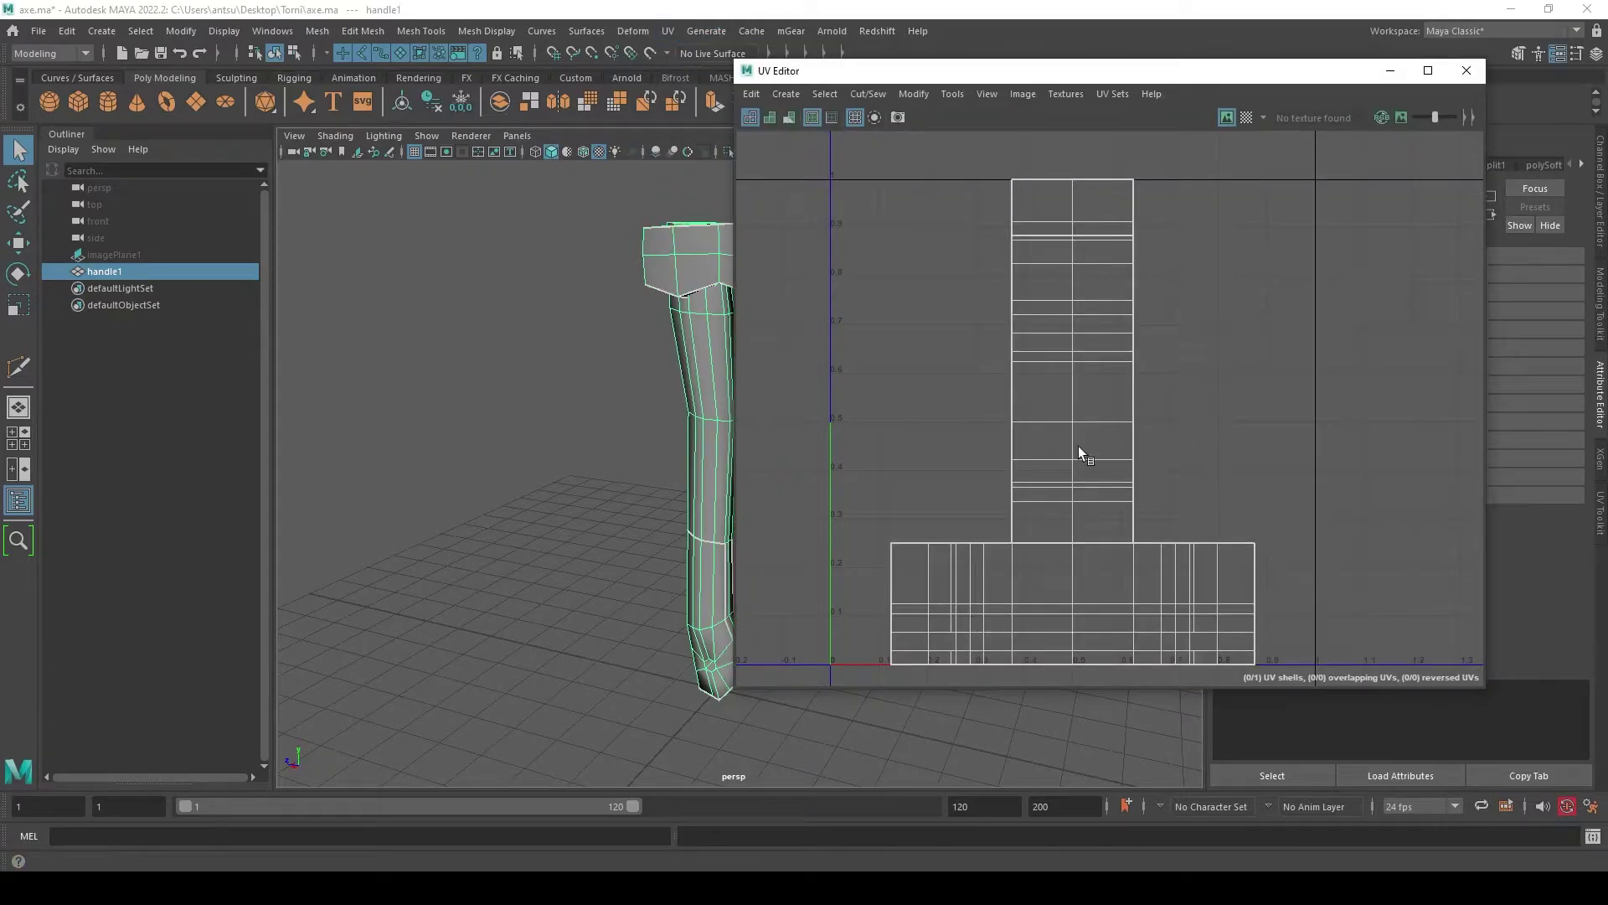
alt+middle_drag(635, 418, 564, 467)
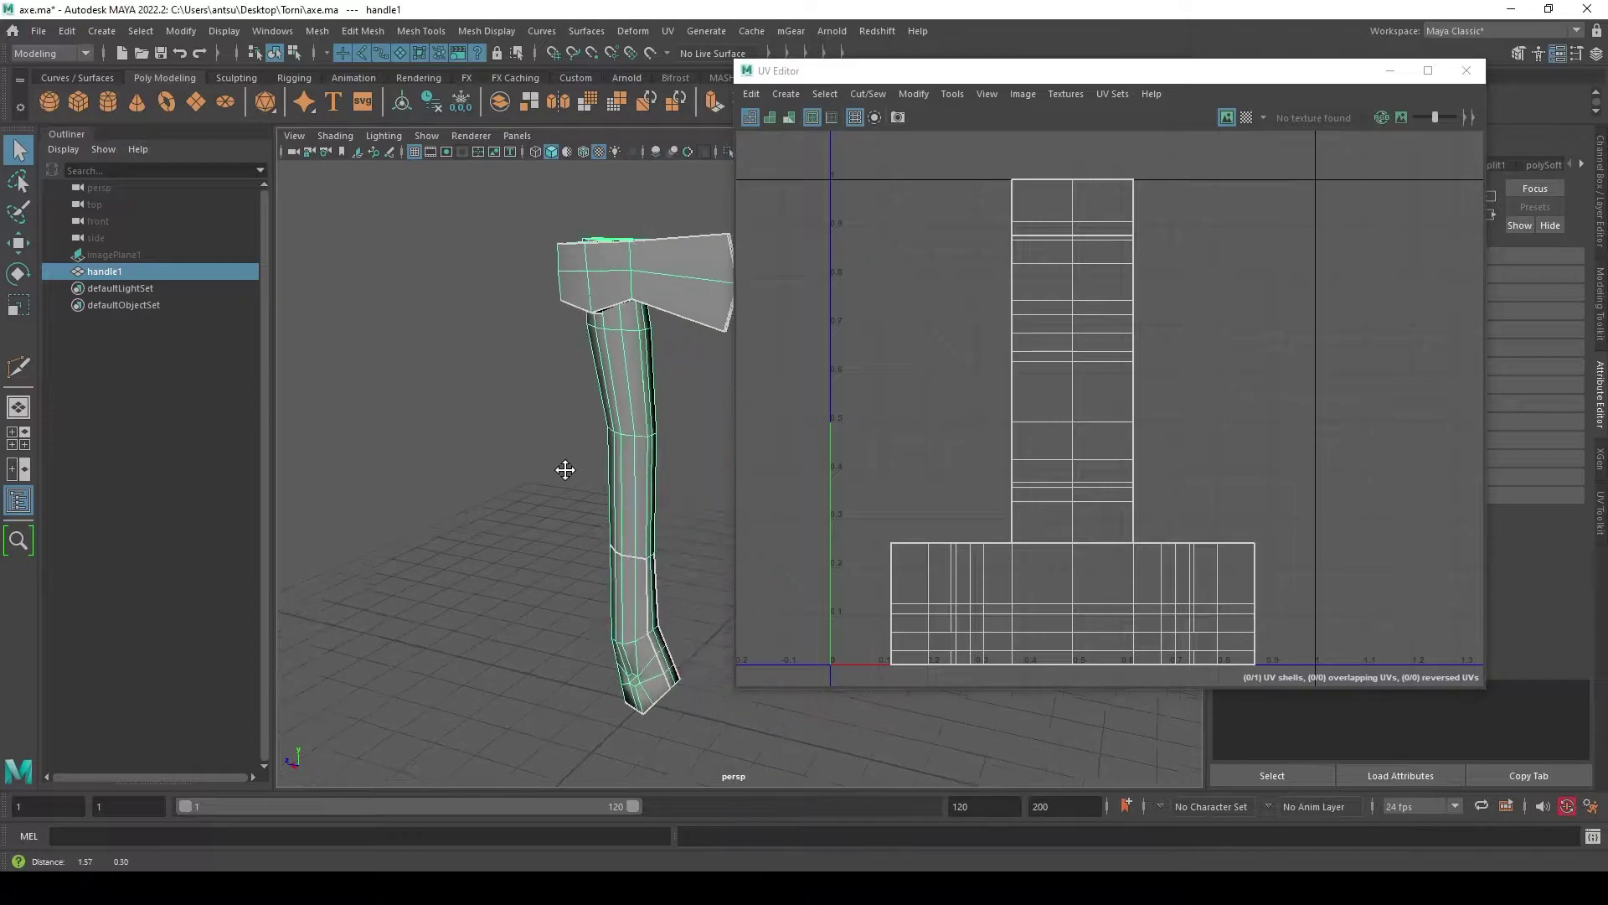
right_click(666, 273)
click(668, 303)
mouse_move(662, 313)
alt+mouse_down()
mouse_move(672, 285)
mouse_move(720, 362)
alt+mouse_up()
double_click(660, 311)
mouse_move(550, 365)
mouse_down()
mouse_move(637, 469)
mouse_move(447, 489)
mouse_up()
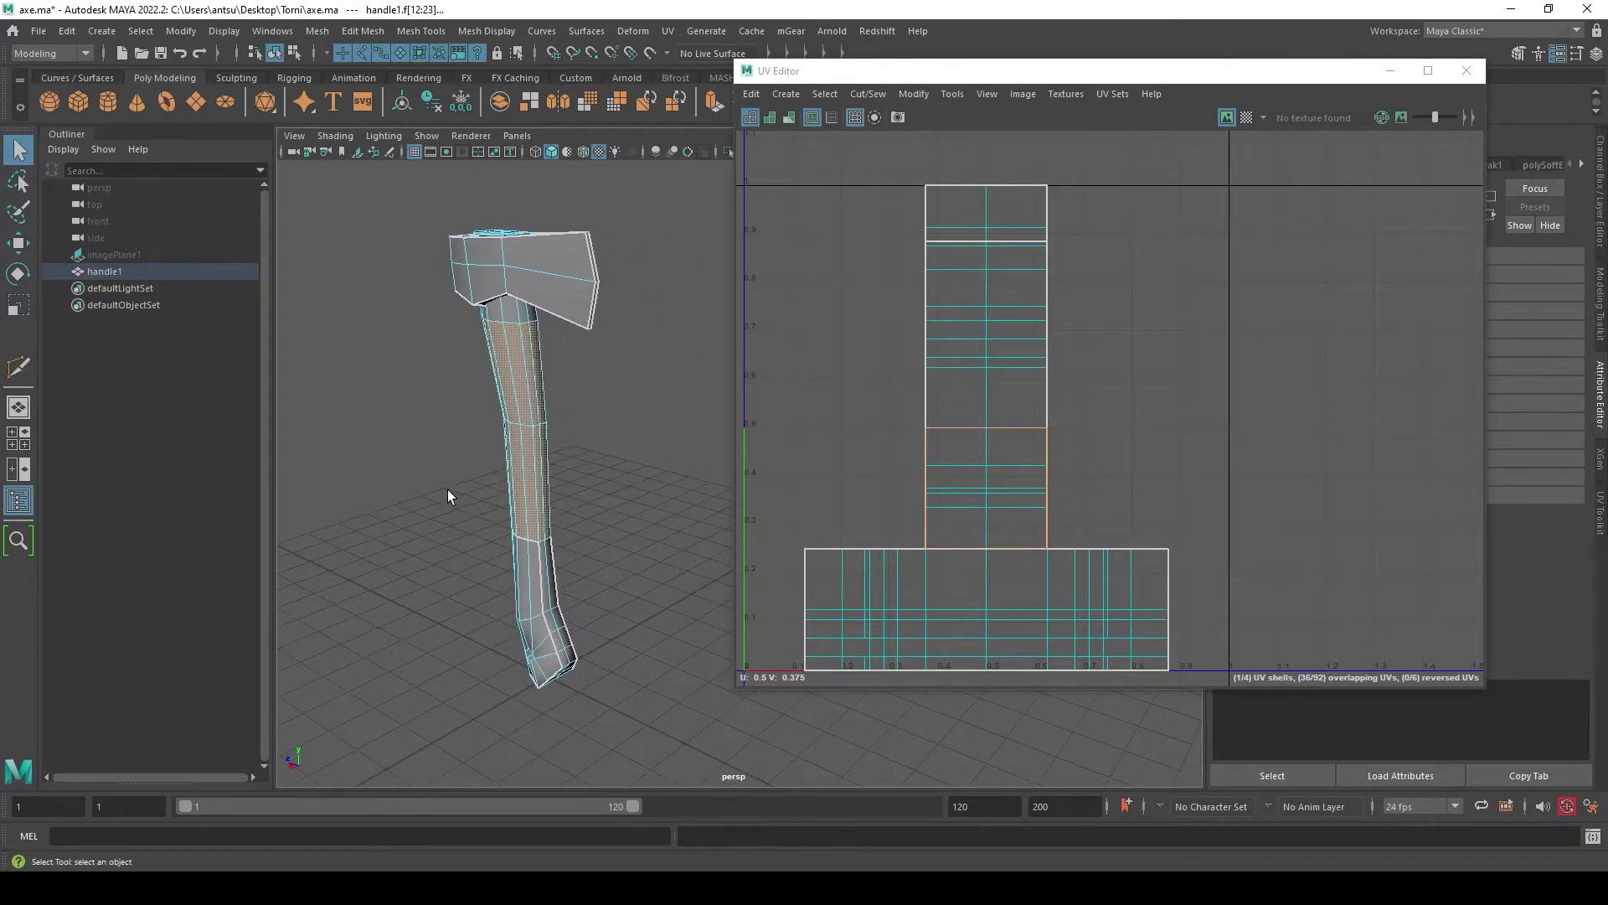
click(550, 360)
mouse_move(431, 184)
mouse_down()
mouse_move(461, 431)
mouse_move(605, 434)
mouse_up()
mouse_move(576, 510)
alt+mouse_down()
mouse_move(357, 335)
mouse_move(549, 607)
mouse_move(365, 392)
alt+mouse_up()
alt+middle_drag(610, 575, 576, 588)
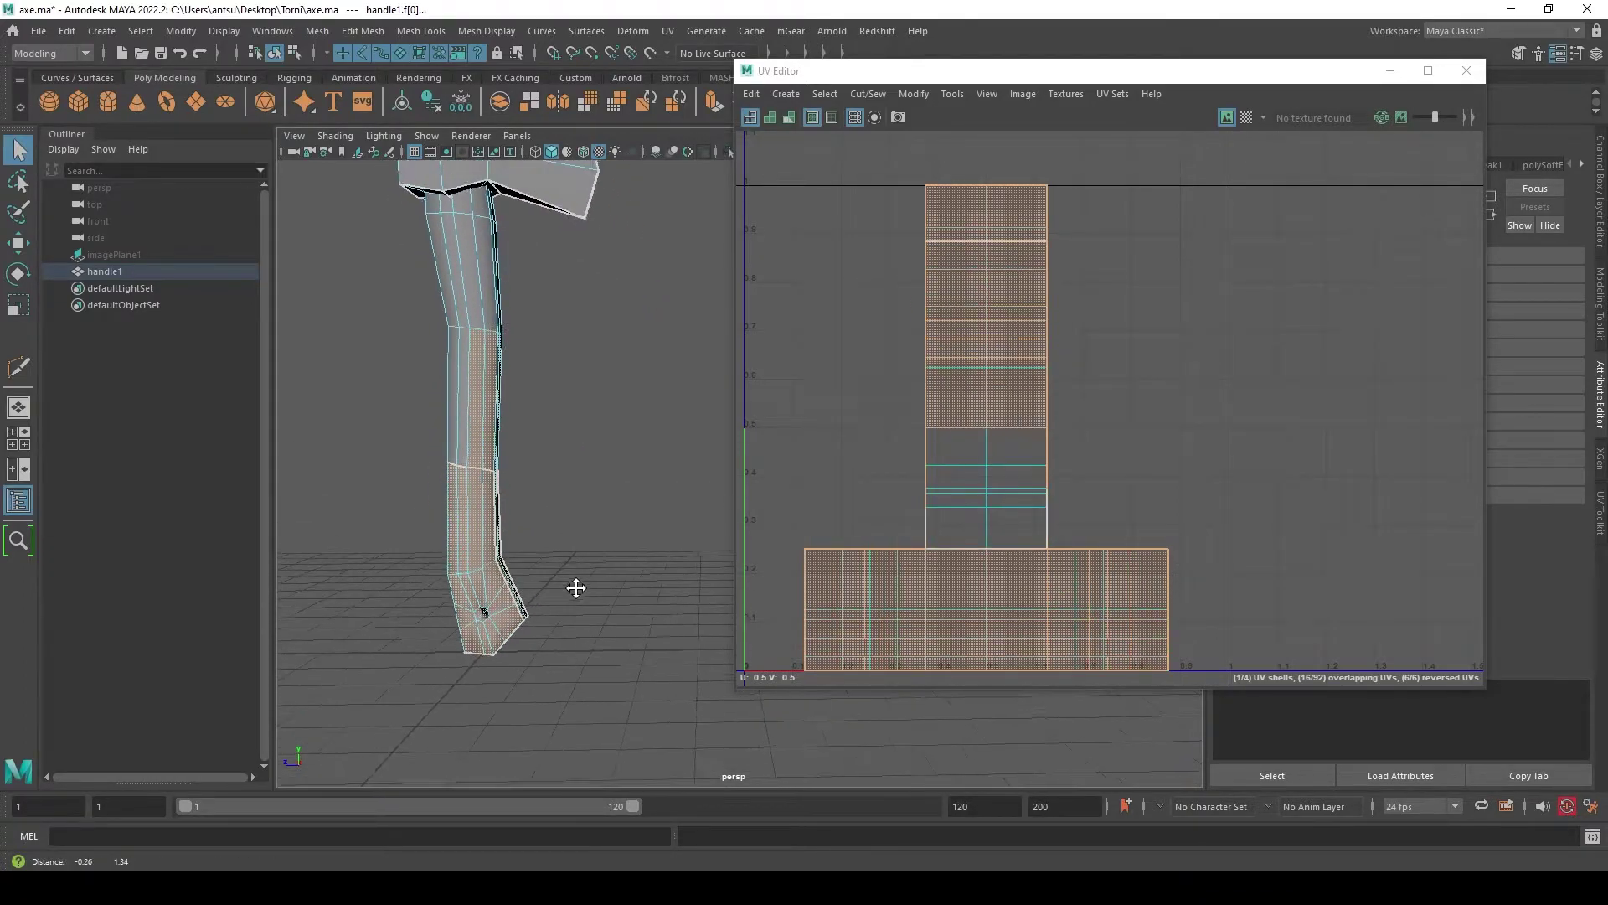
click(315, 457)
drag(374, 378, 472, 467)
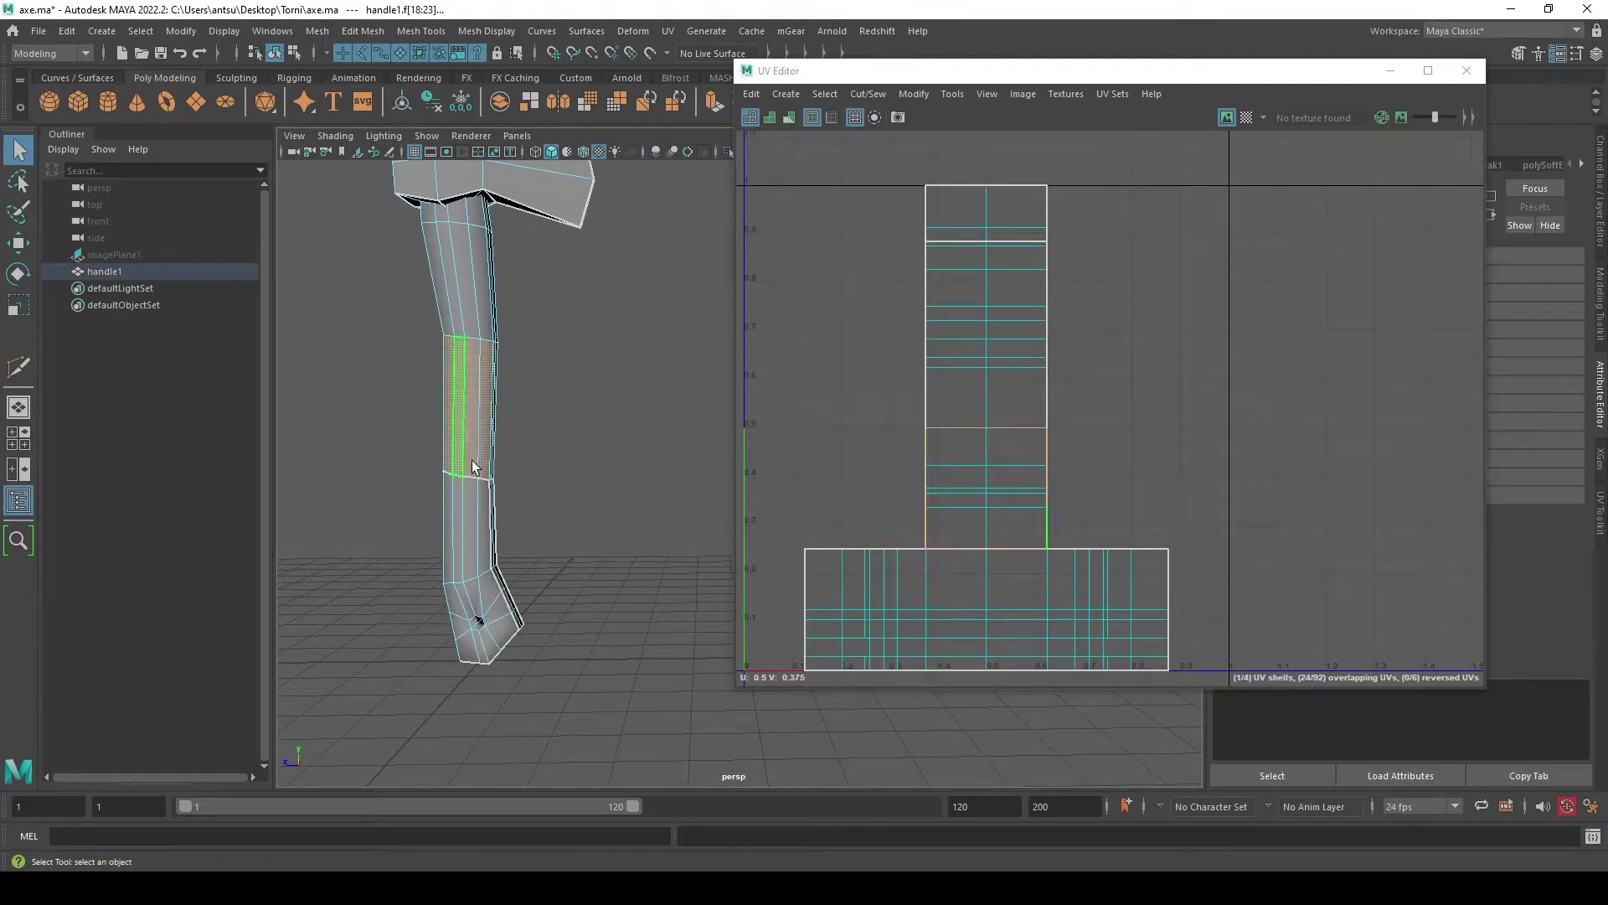
scroll(1042, 472, up, 4)
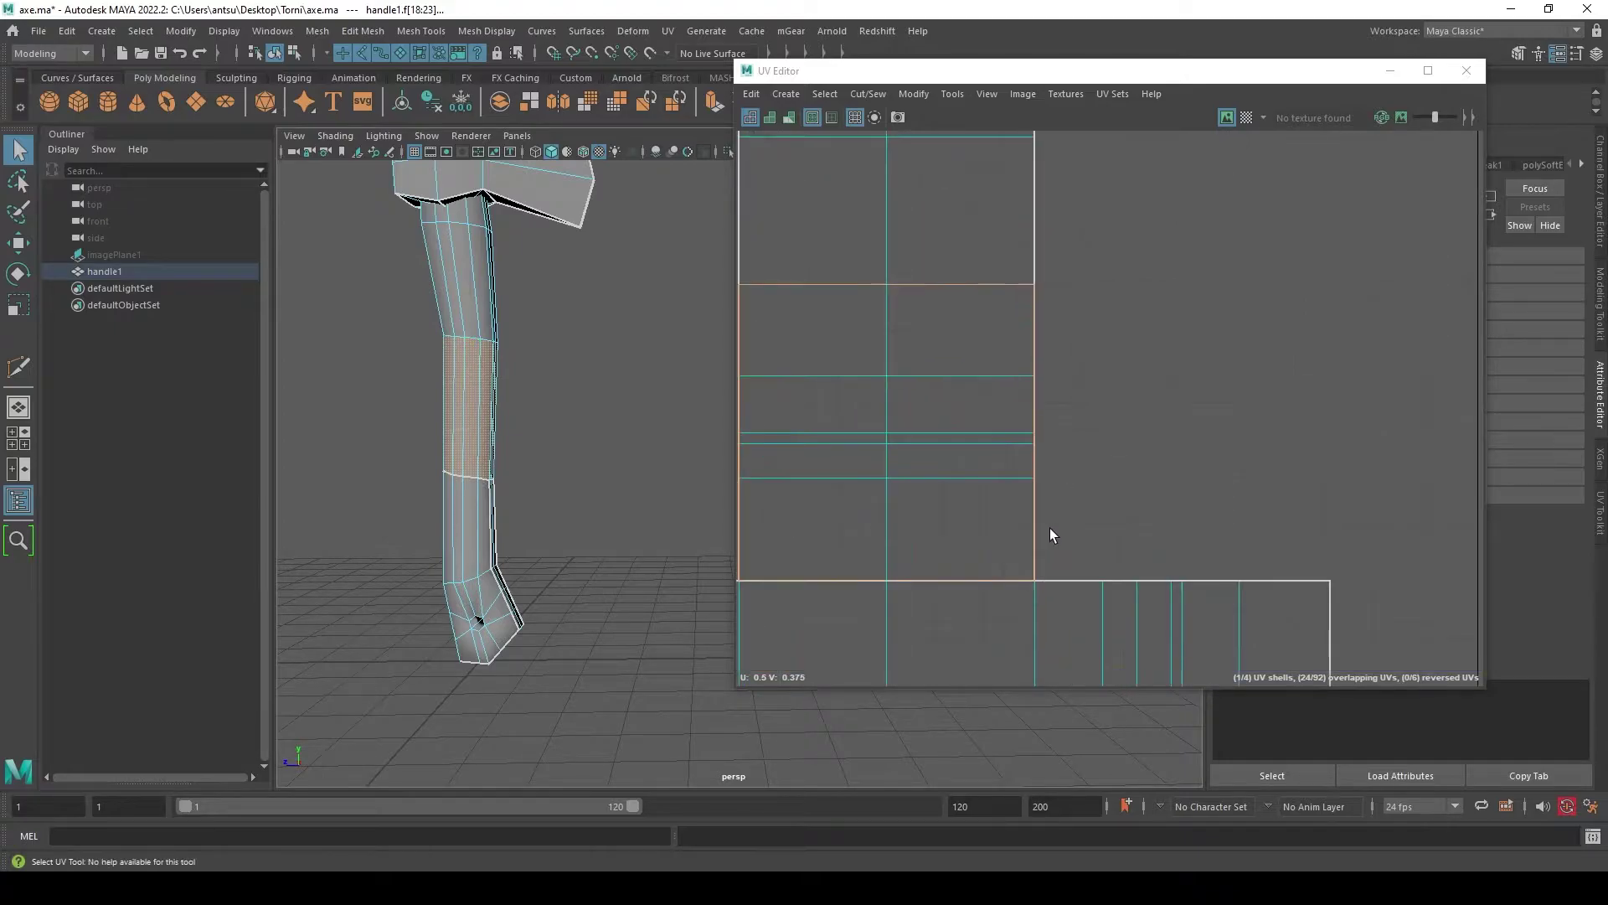
scroll(1049, 528, up, 2)
alt+drag(587, 470, 612, 469)
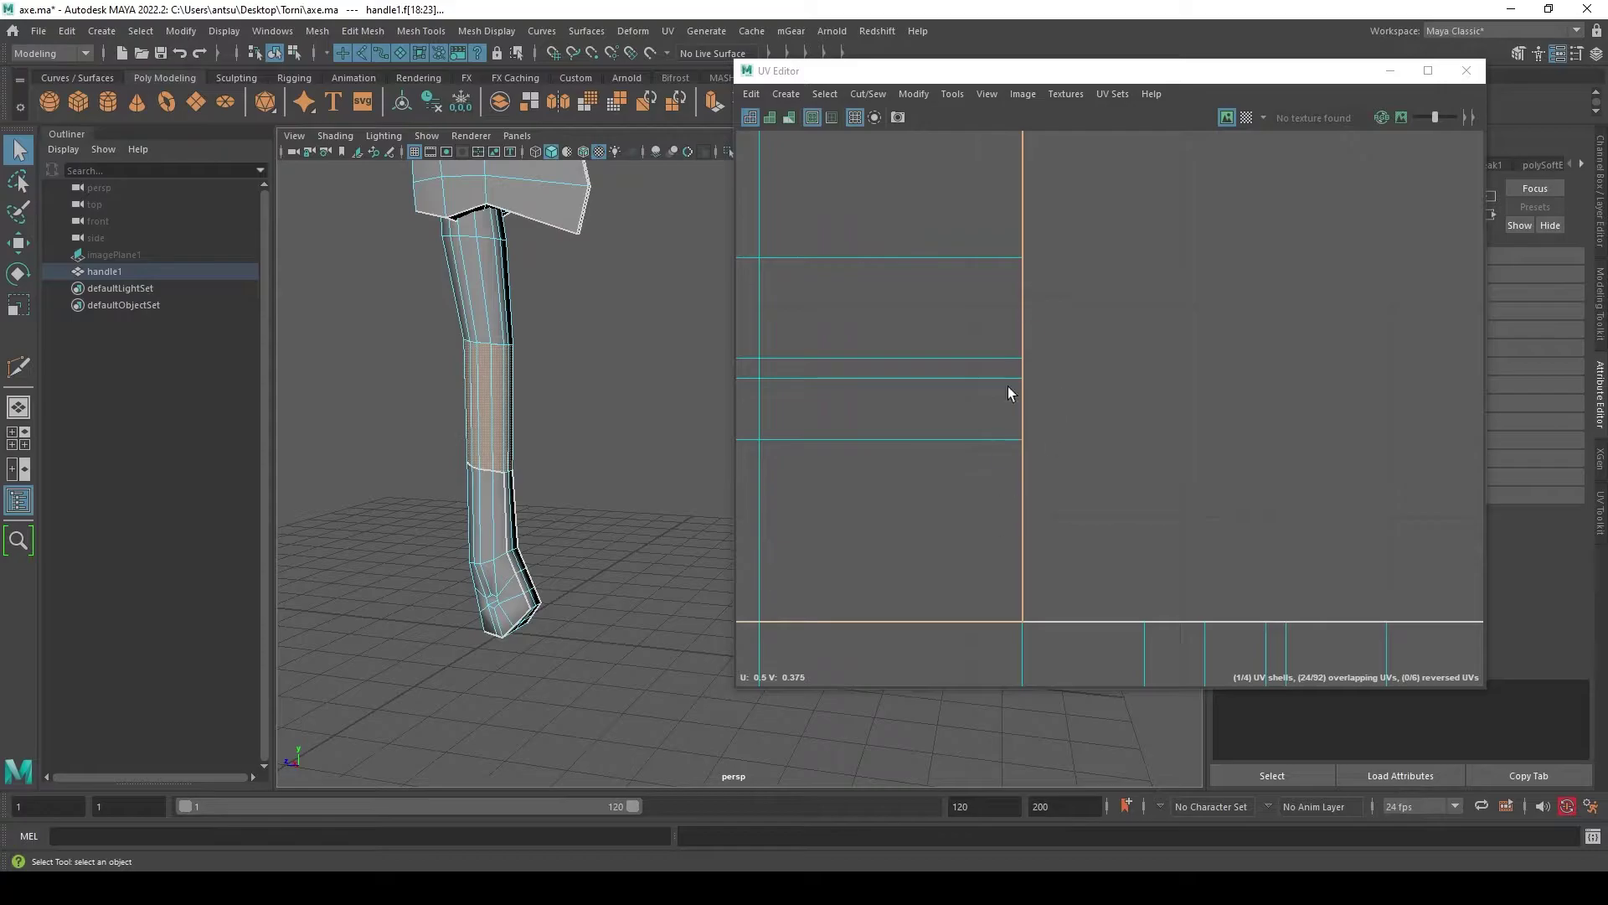
scroll(518, 452, up, 5)
scroll(990, 520, down, 3)
scroll(1027, 620, down, 2)
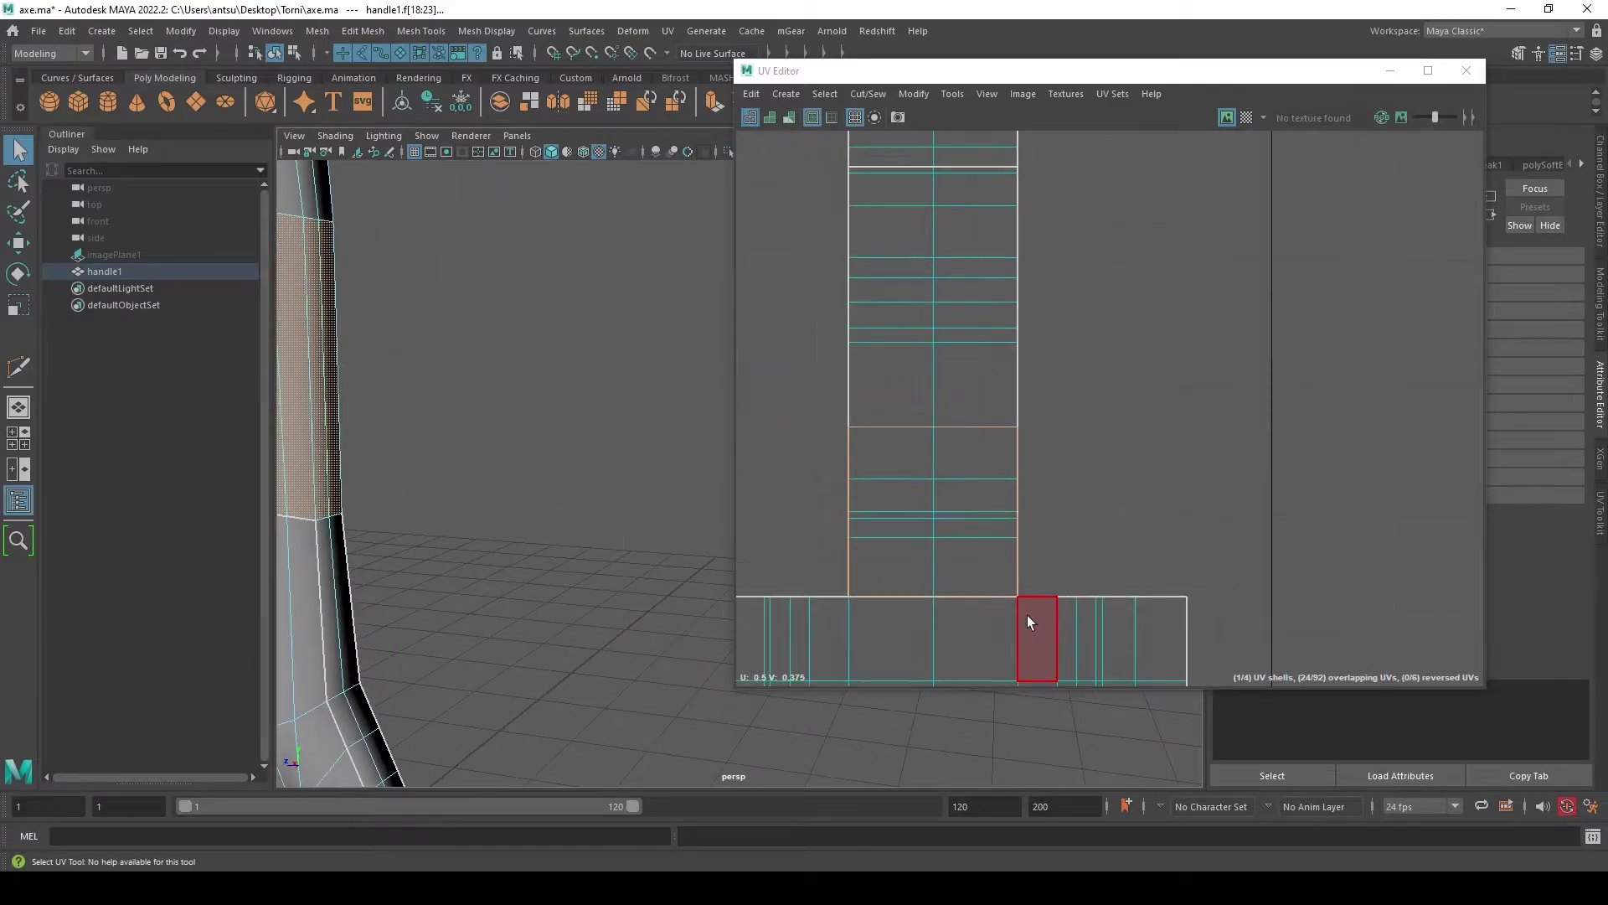
scroll(989, 528, down, 1)
scroll(377, 485, down, 3)
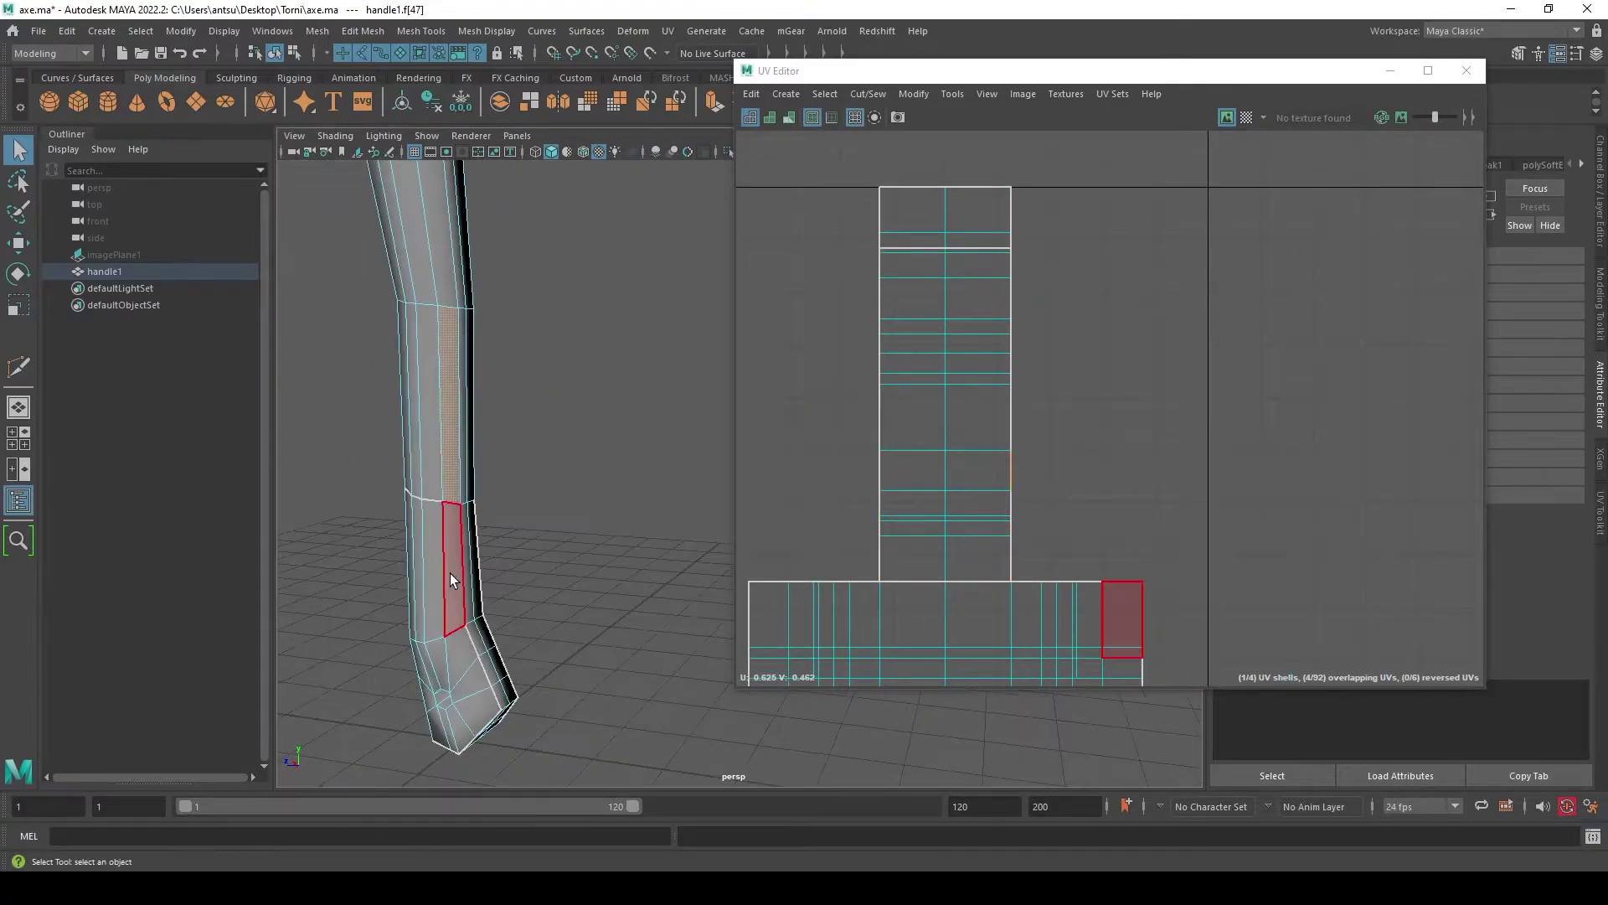
click(456, 452)
alt+drag(643, 484, 578, 445)
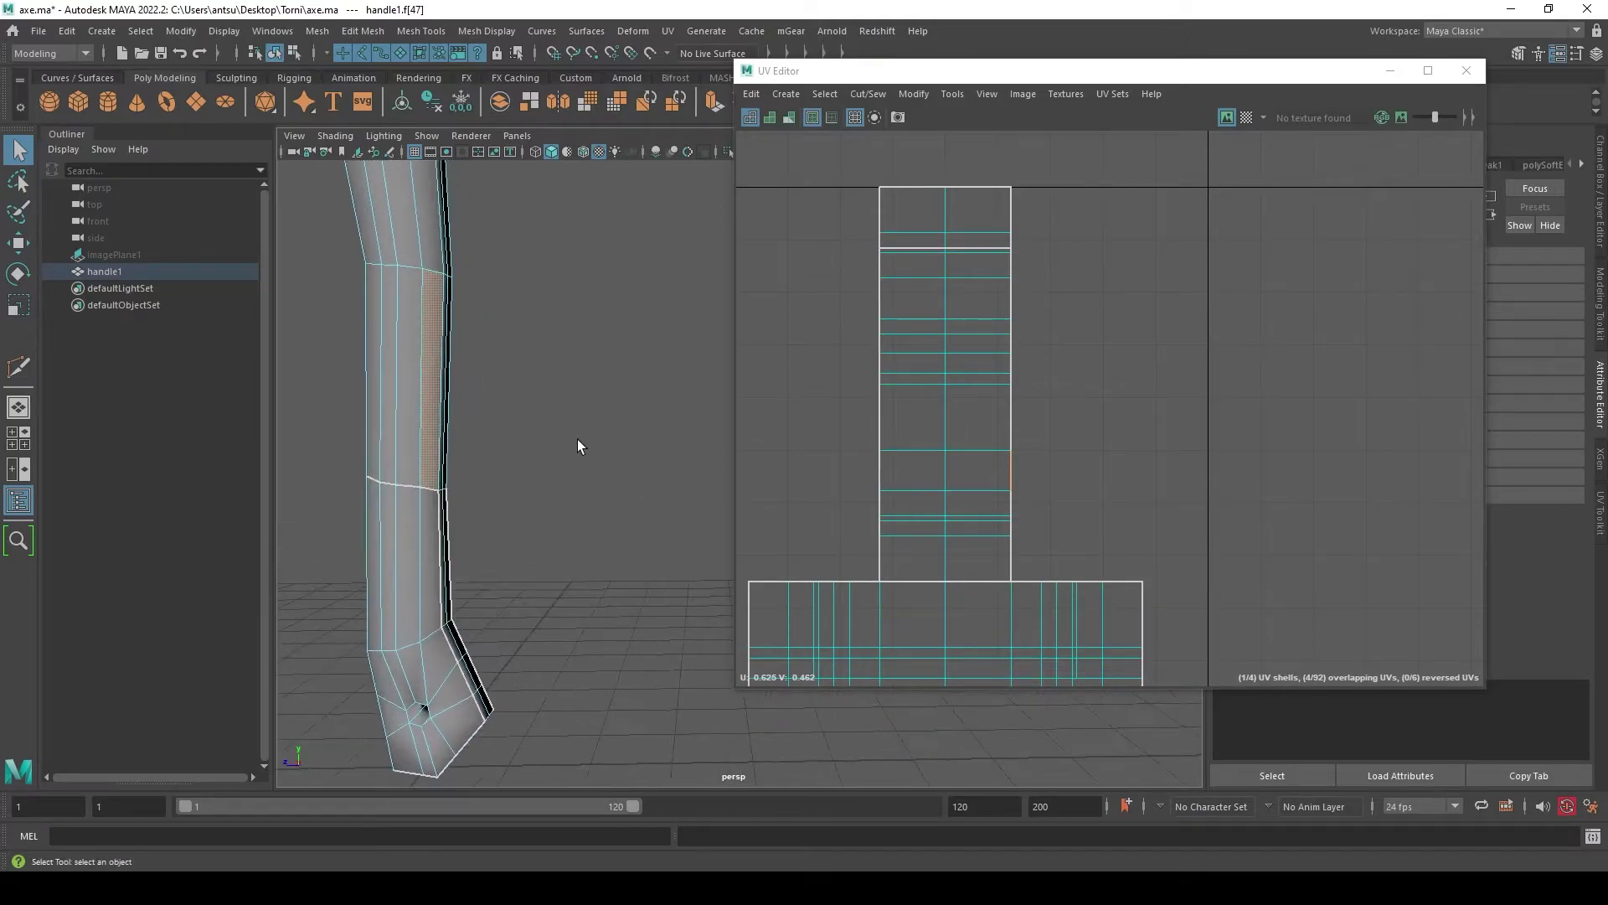
scroll(553, 427, down, 4)
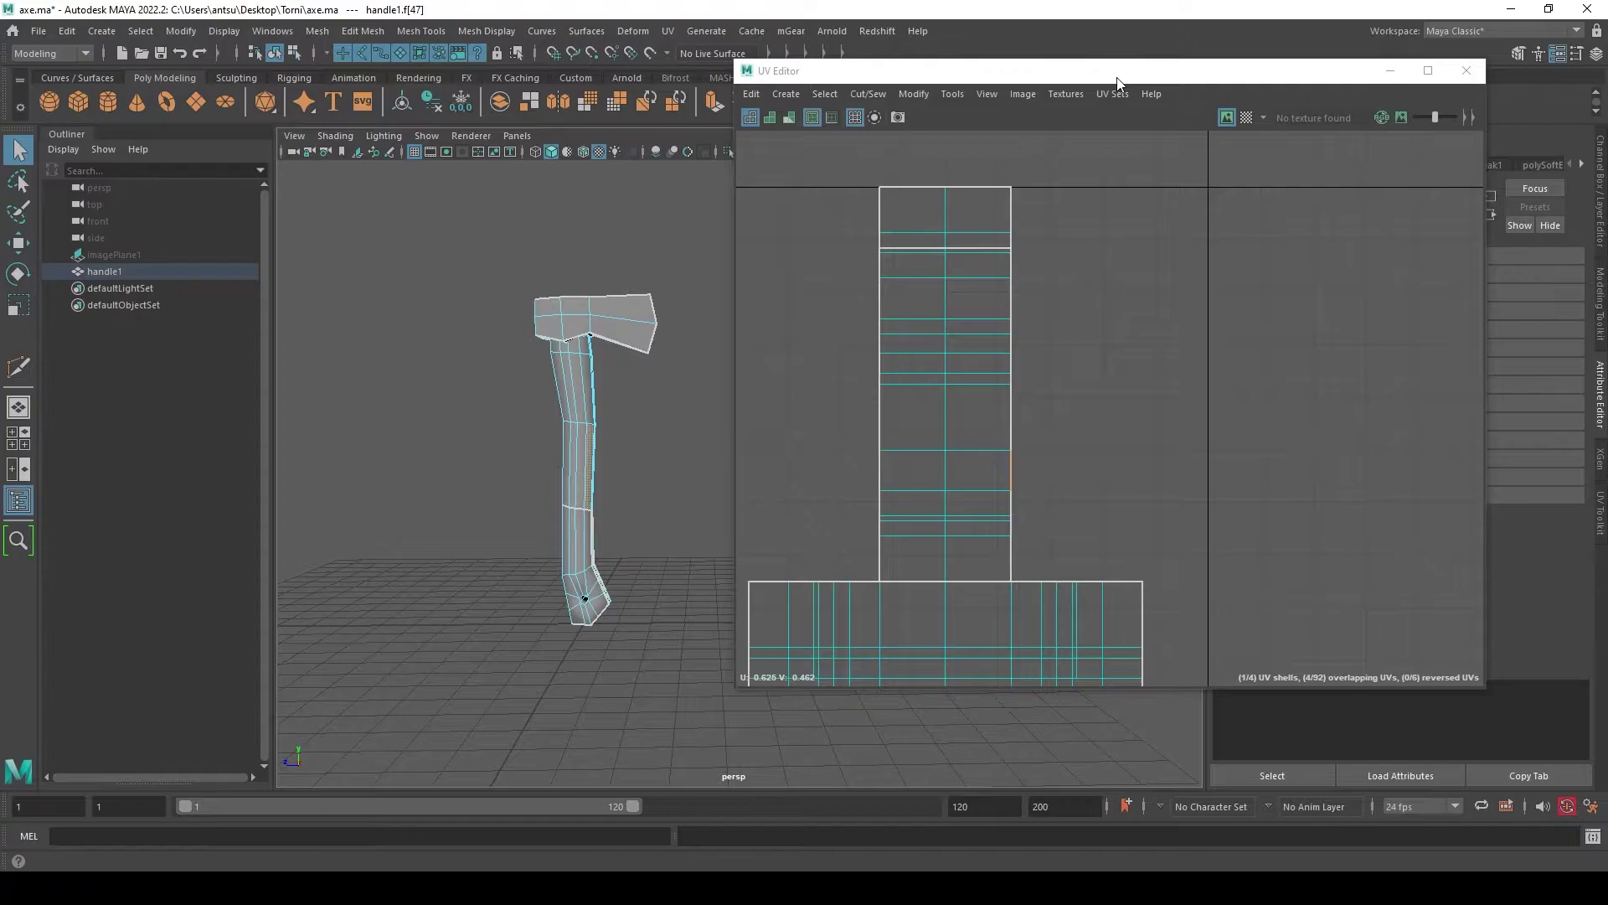
- Move the UV Editor aside, then close it and the UV Toolkit panel
drag(1118, 84, 1056, 107)
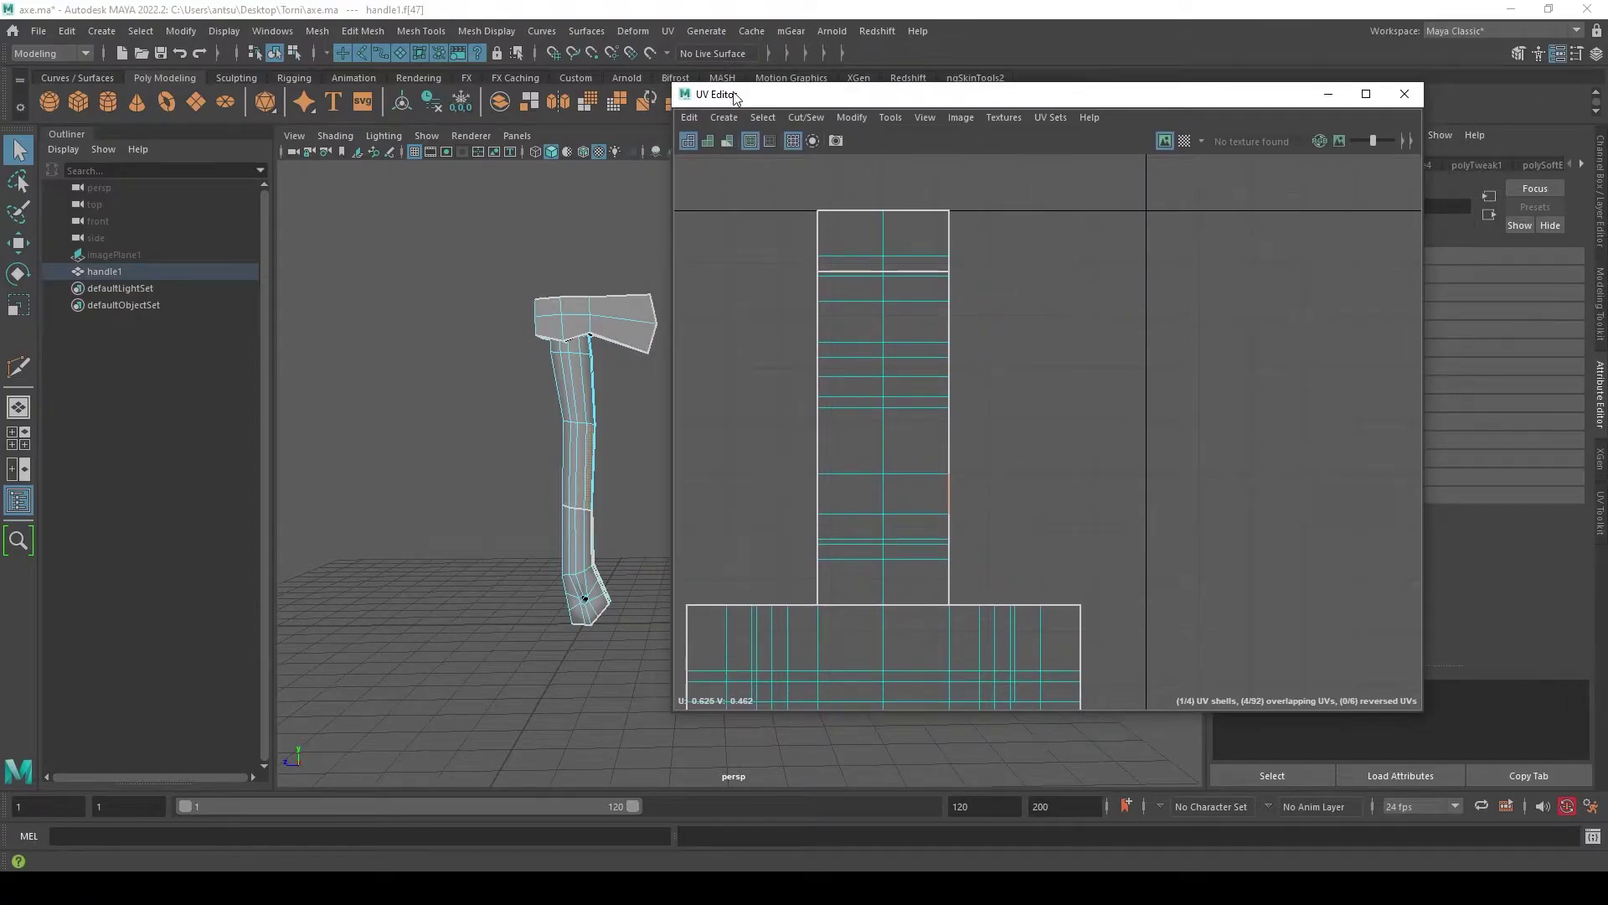
click(1548, 58)
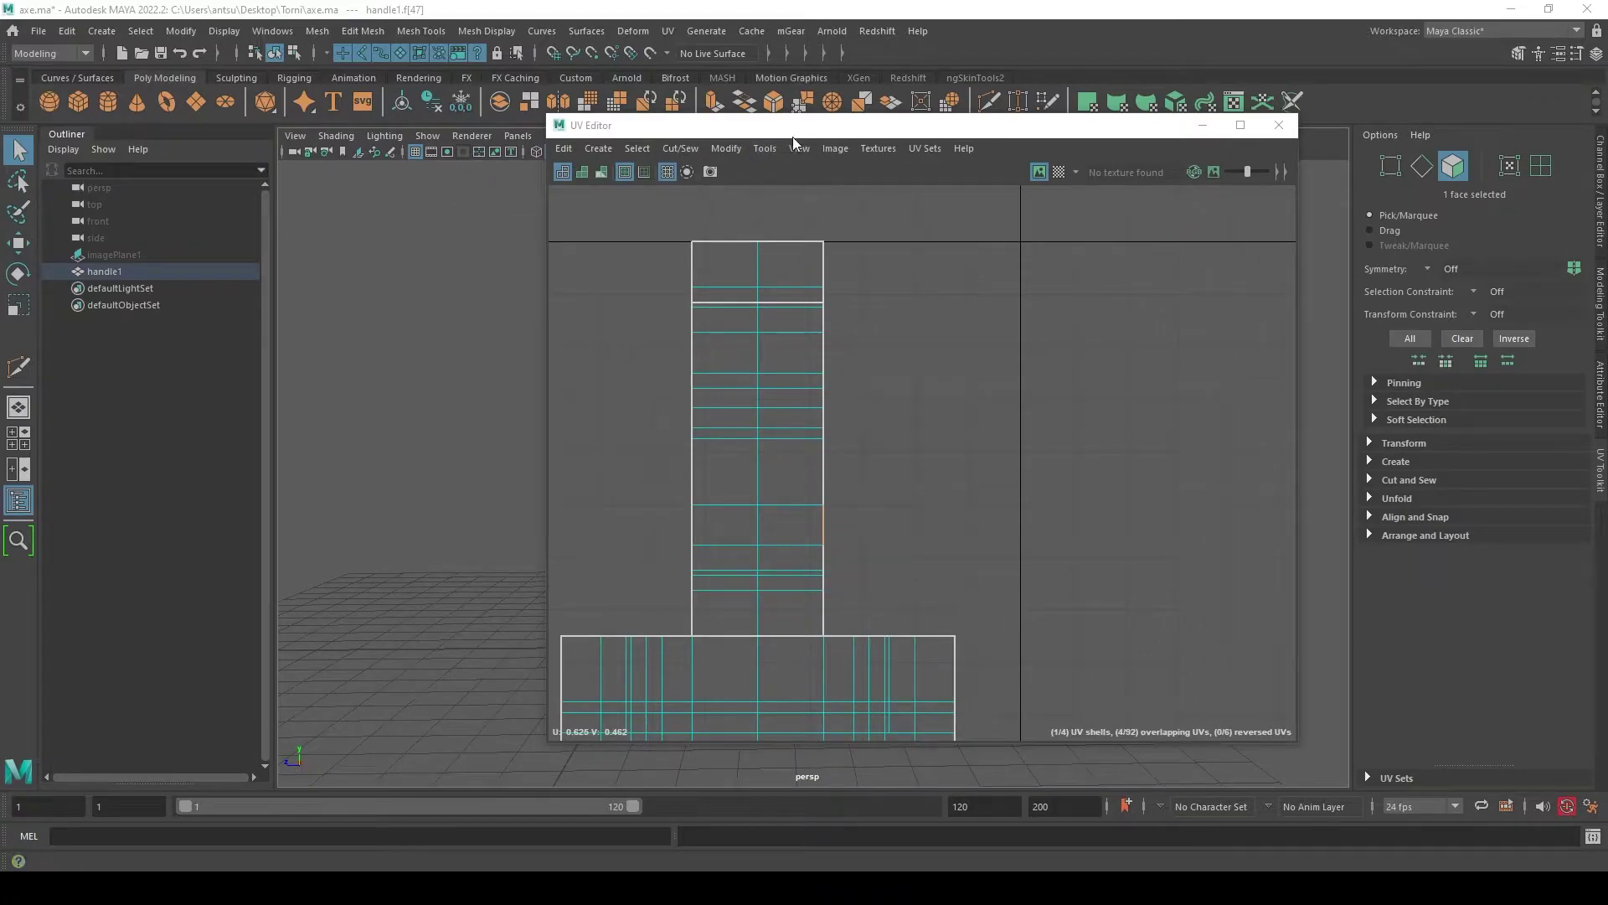
drag(804, 127, 877, 111)
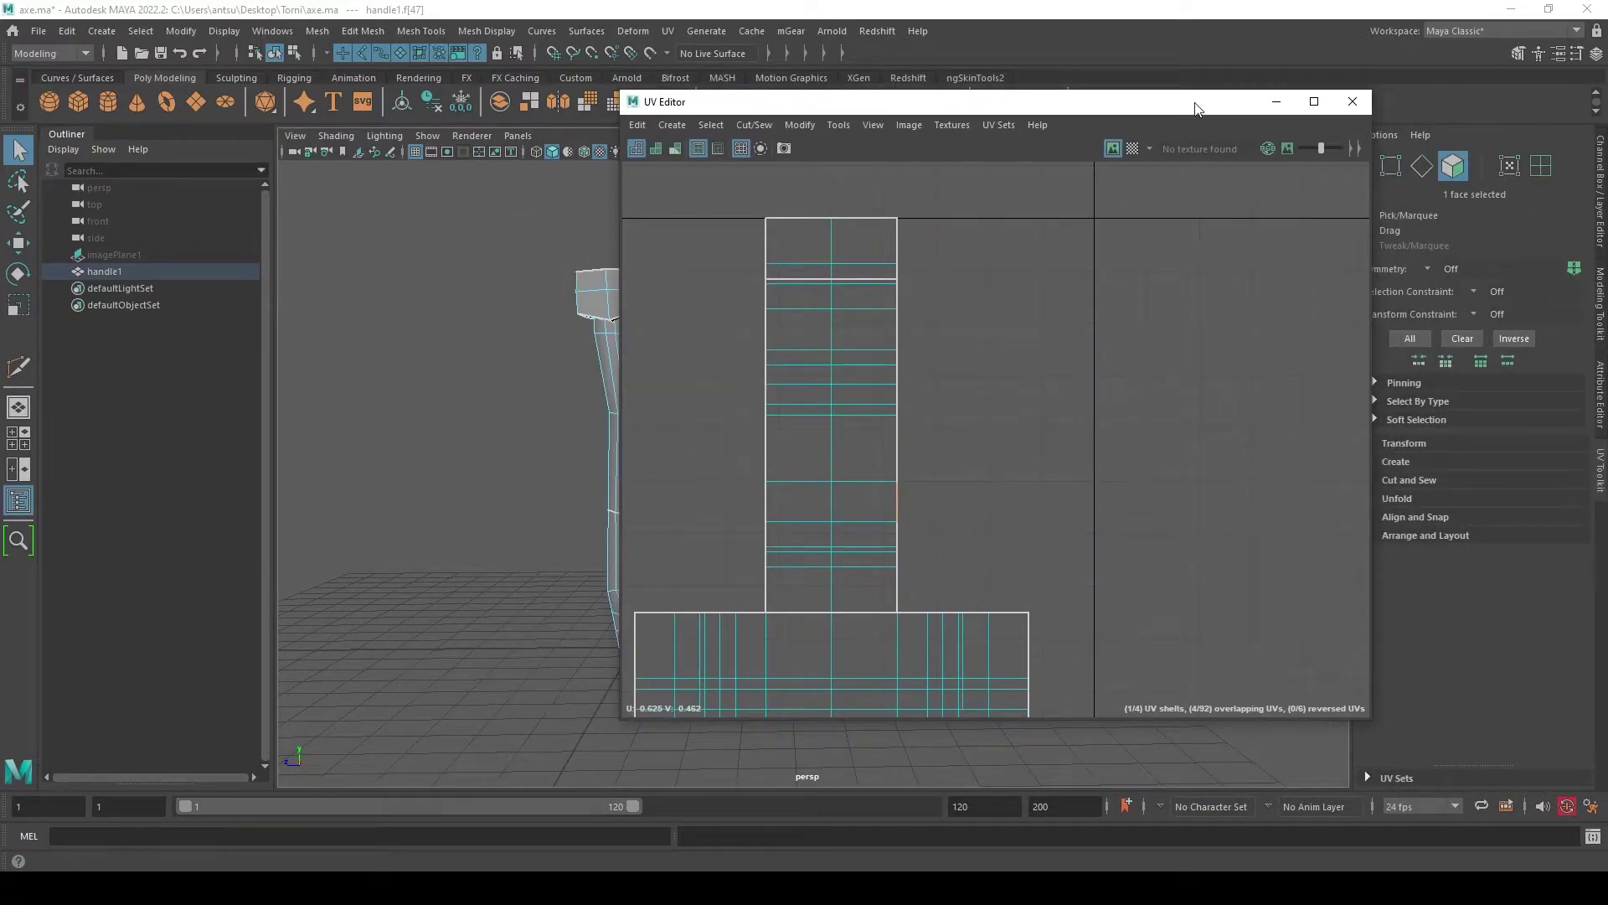
drag(1195, 107, 1054, 117)
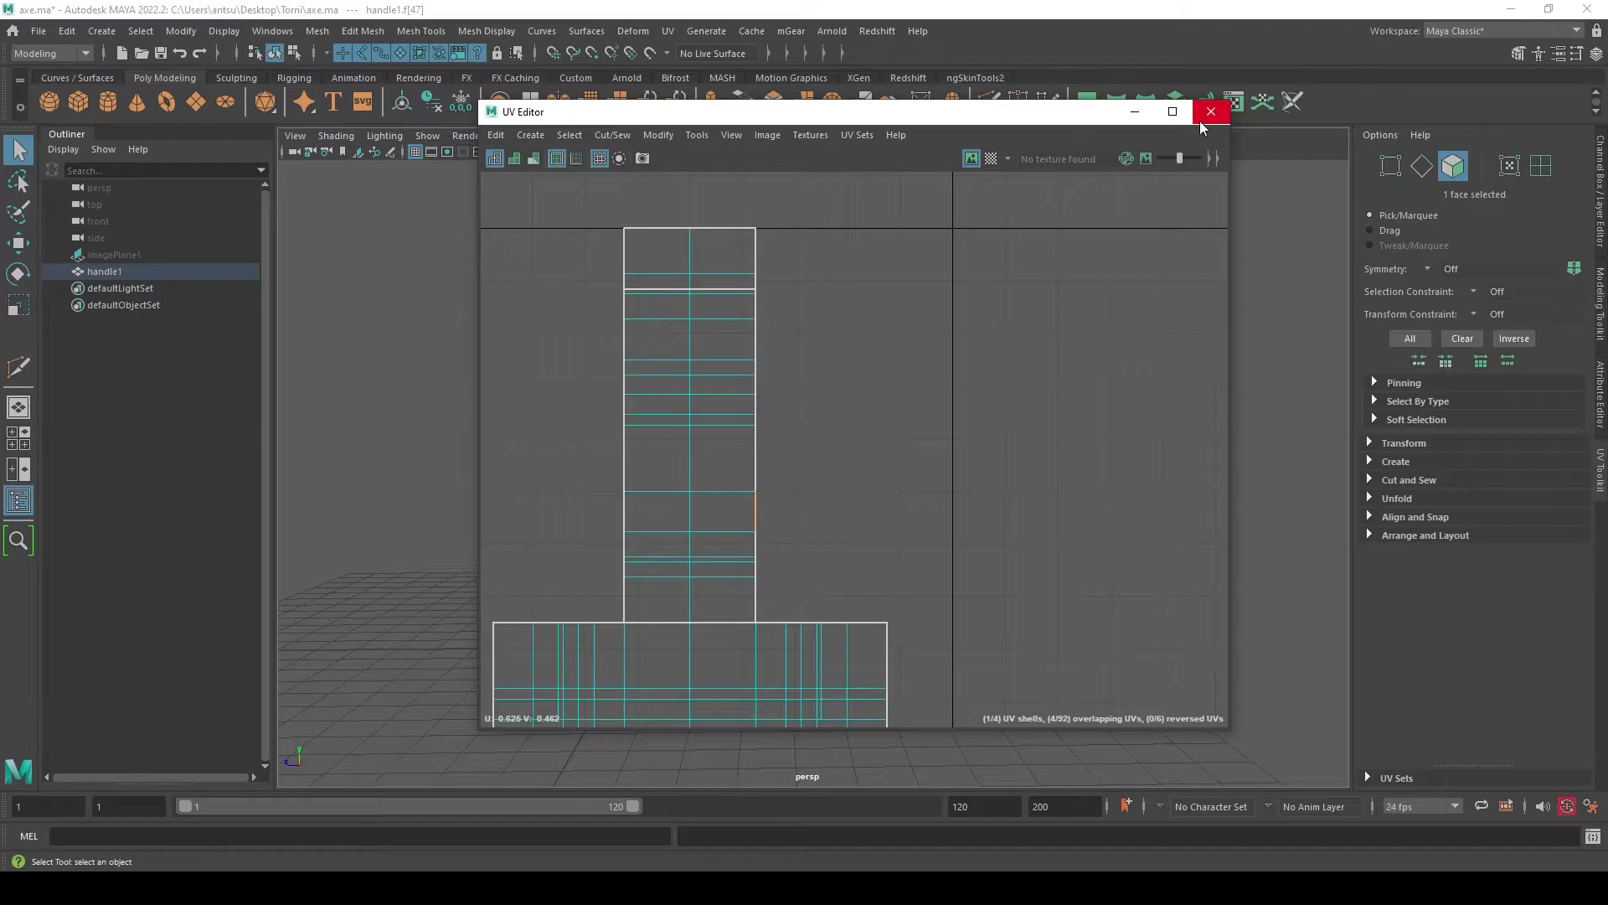
click(1210, 112)
right_click(1598, 460)
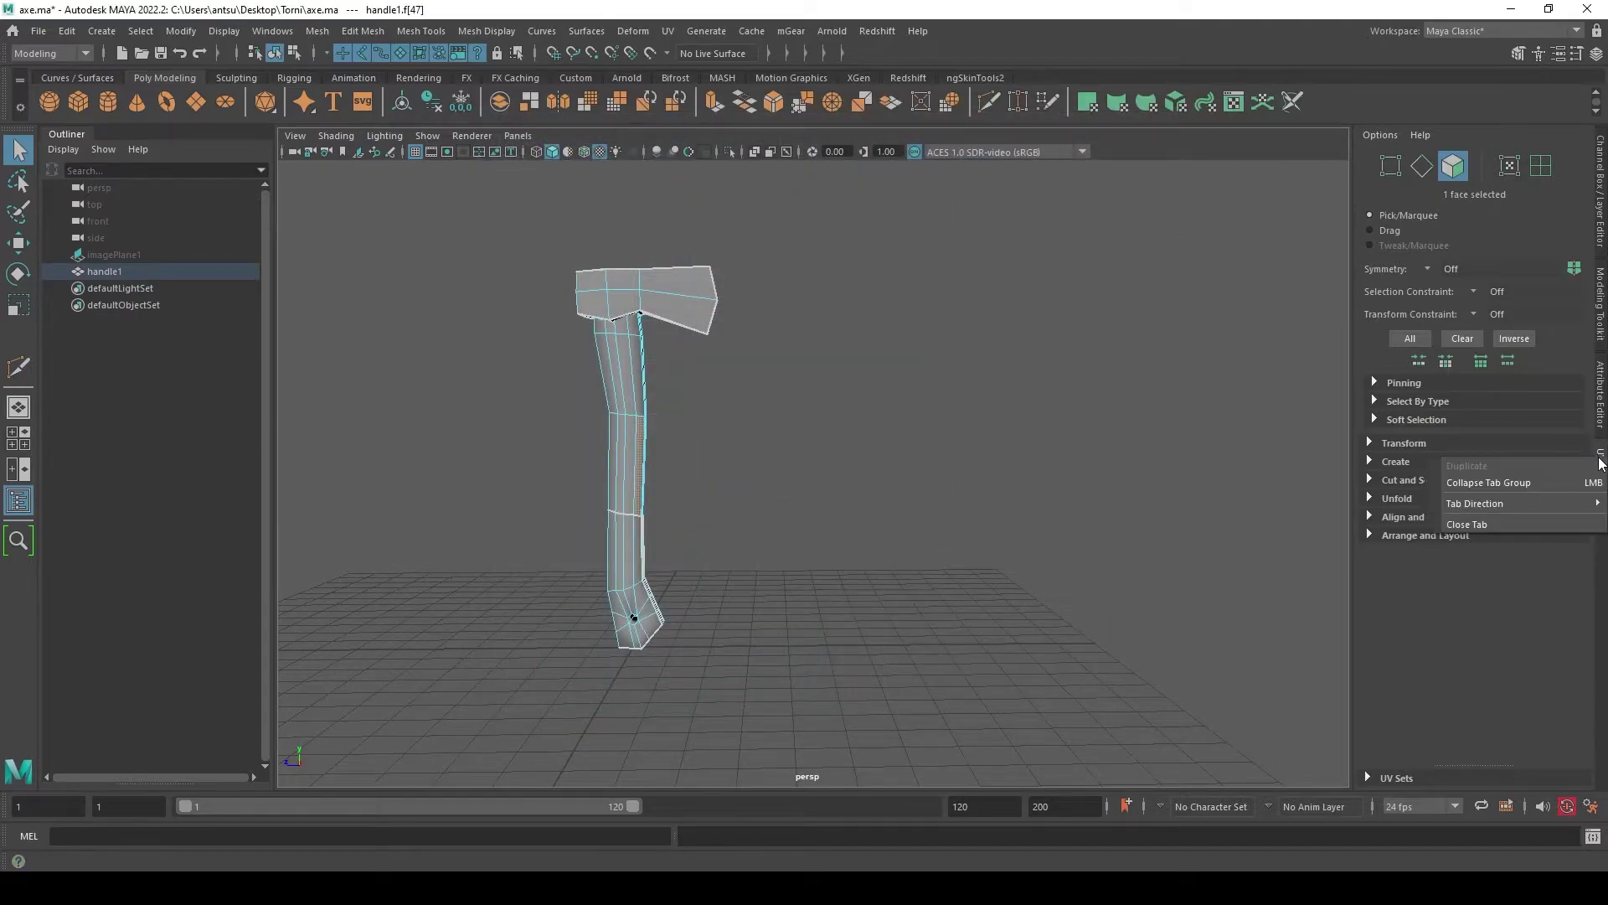
click(1494, 517)
- Reopen the UV Editor from the UV menu and widen its window
click(667, 30)
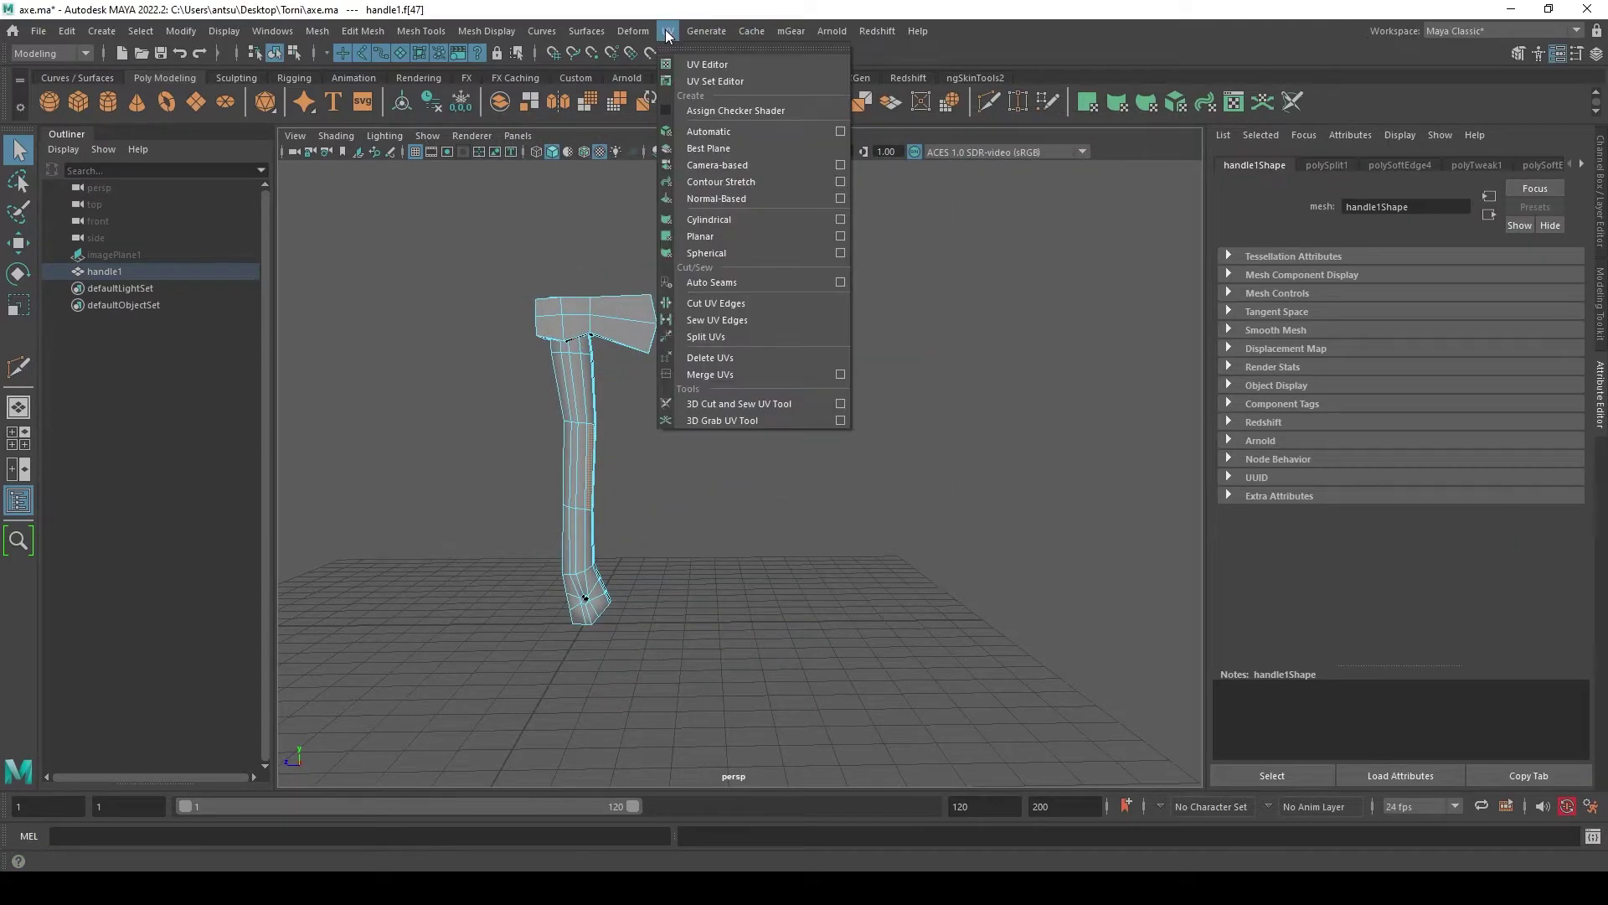
click(696, 59)
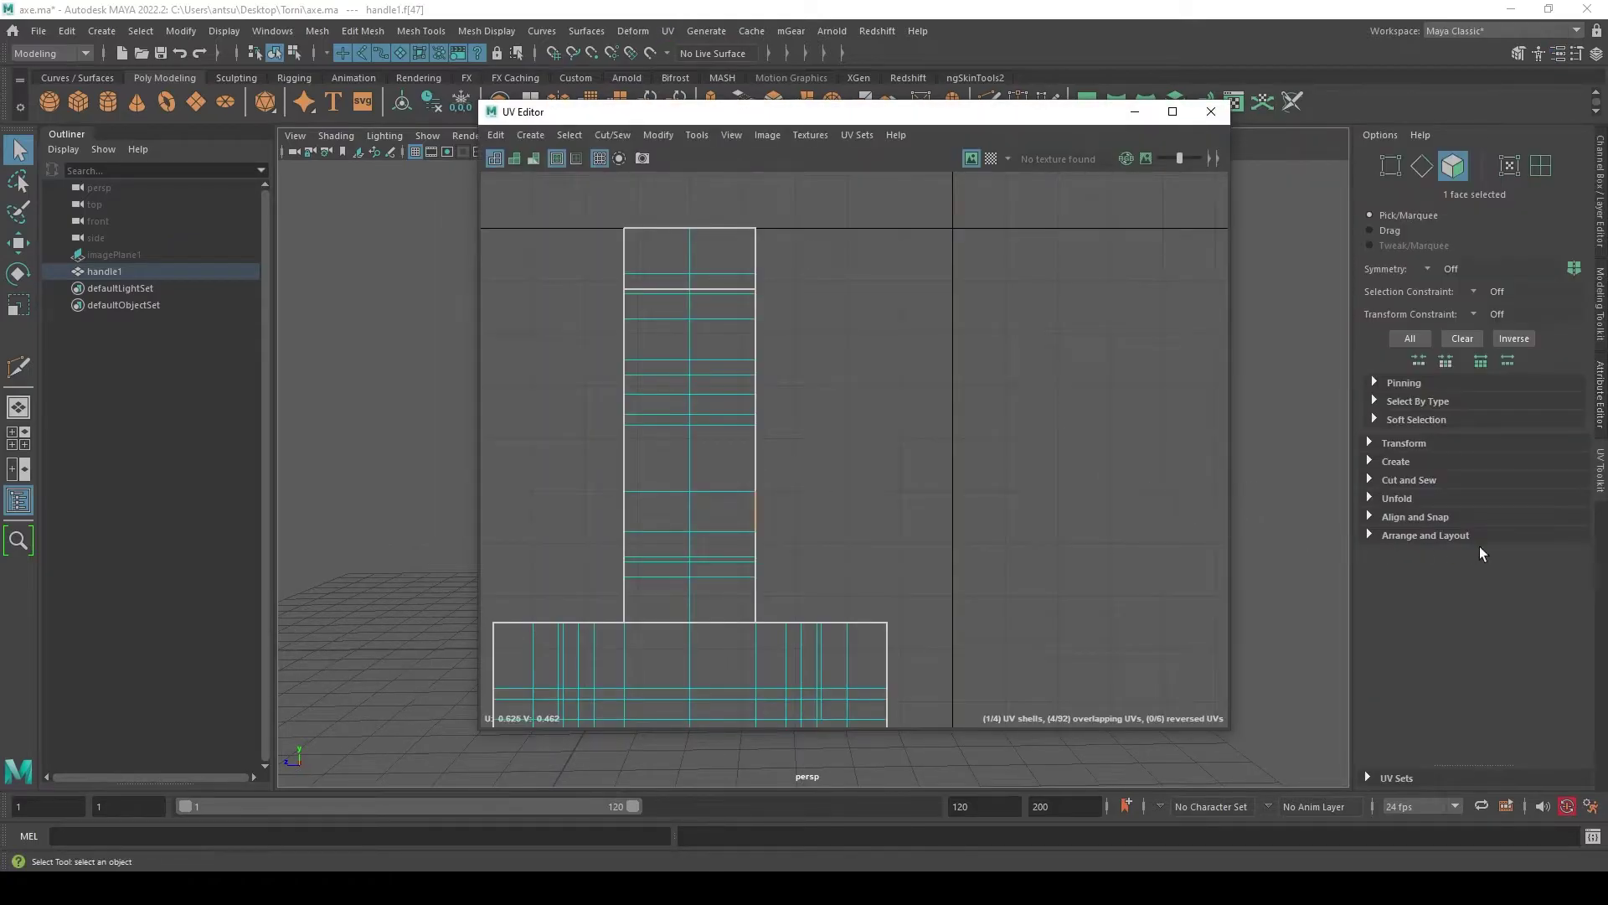
drag(956, 114, 1057, 125)
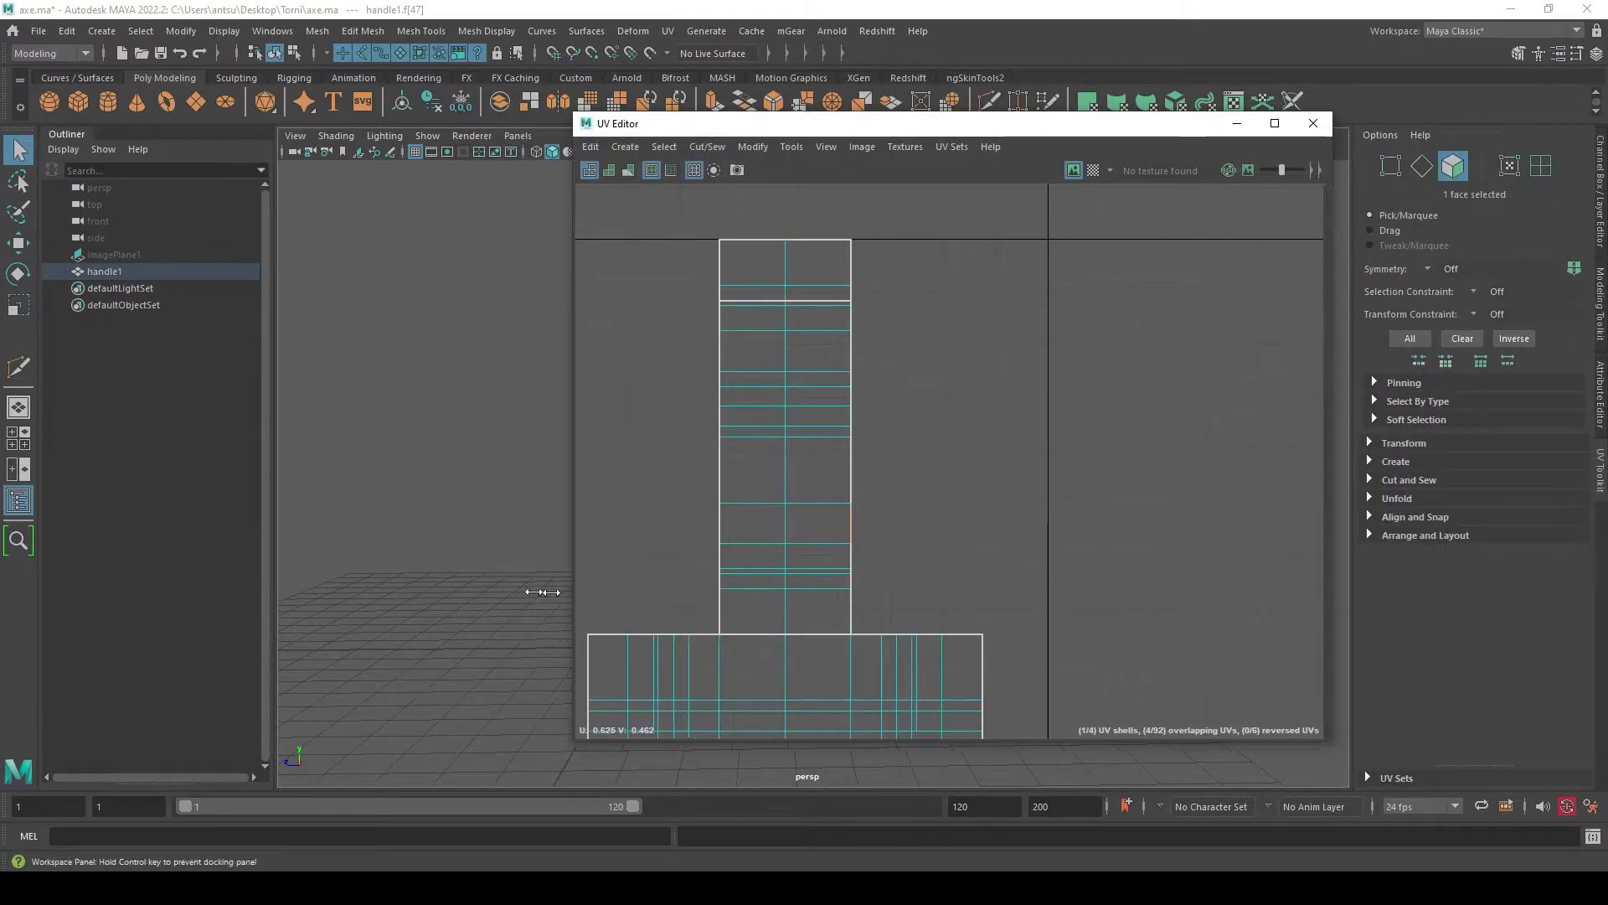
drag(583, 605, 454, 587)
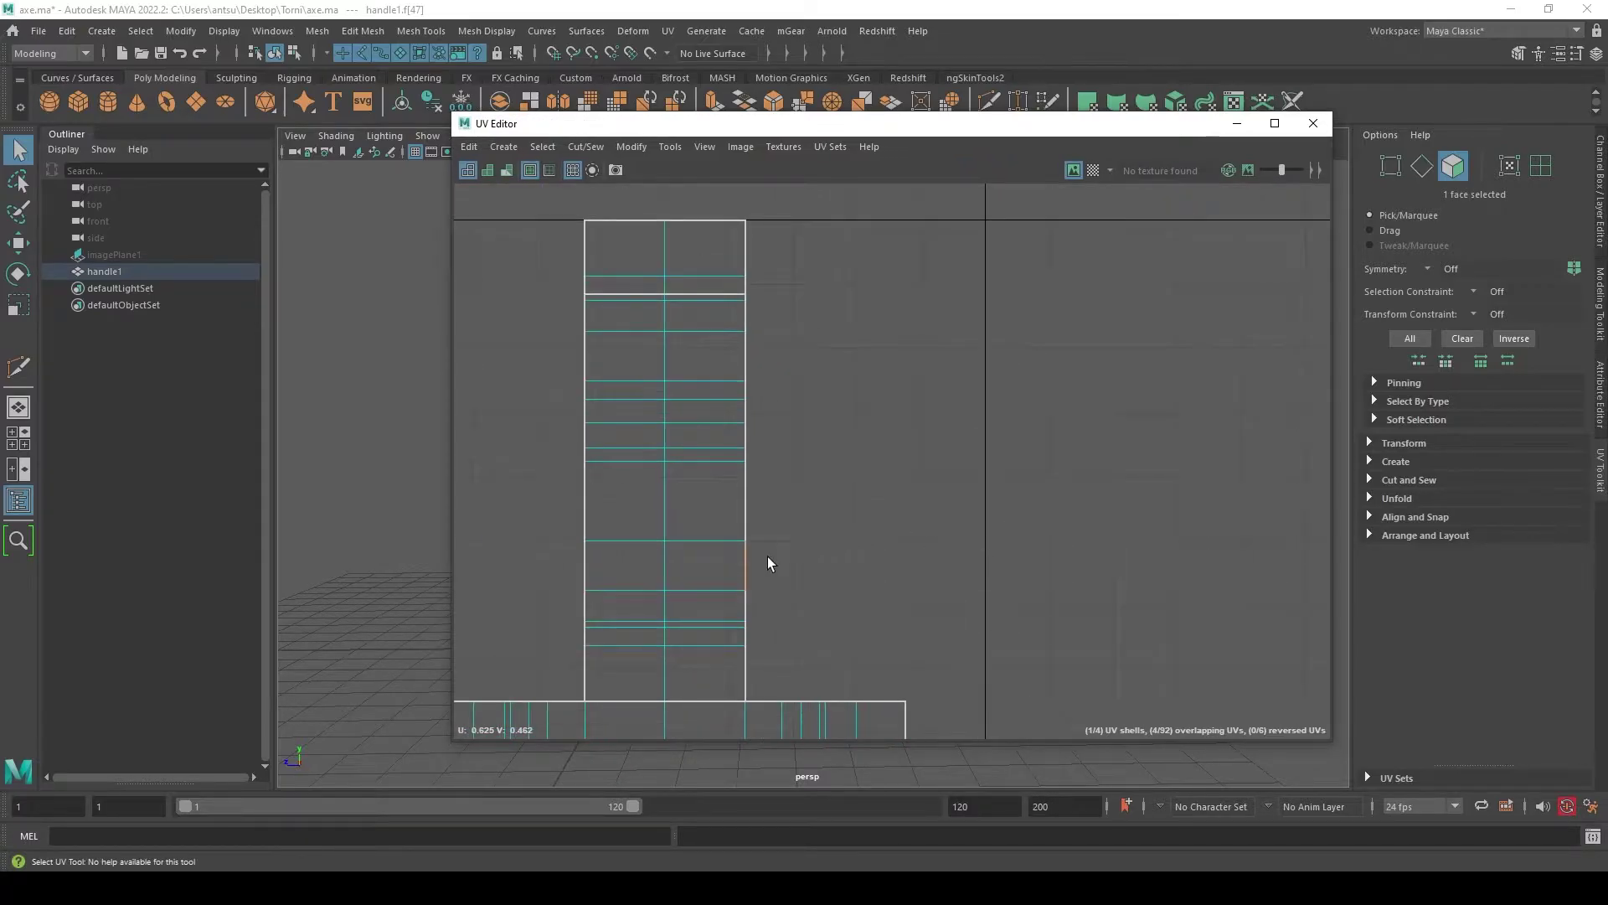
- Switch to the UV Editing workspace and pan to the 0–1 UV grid
click(1446, 32)
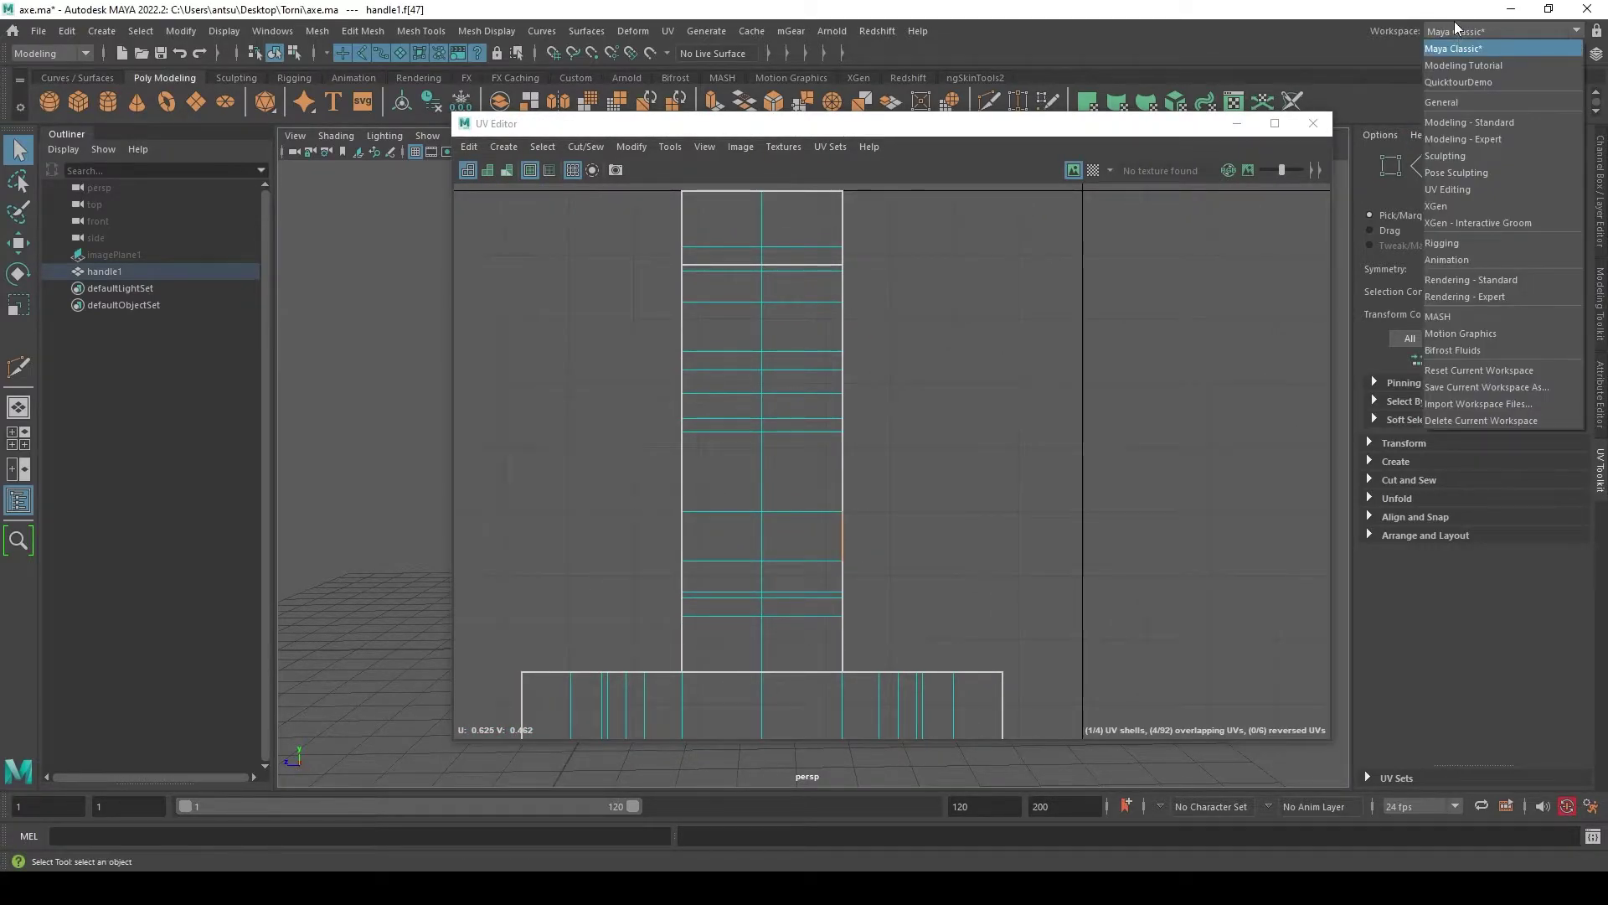
click(1455, 190)
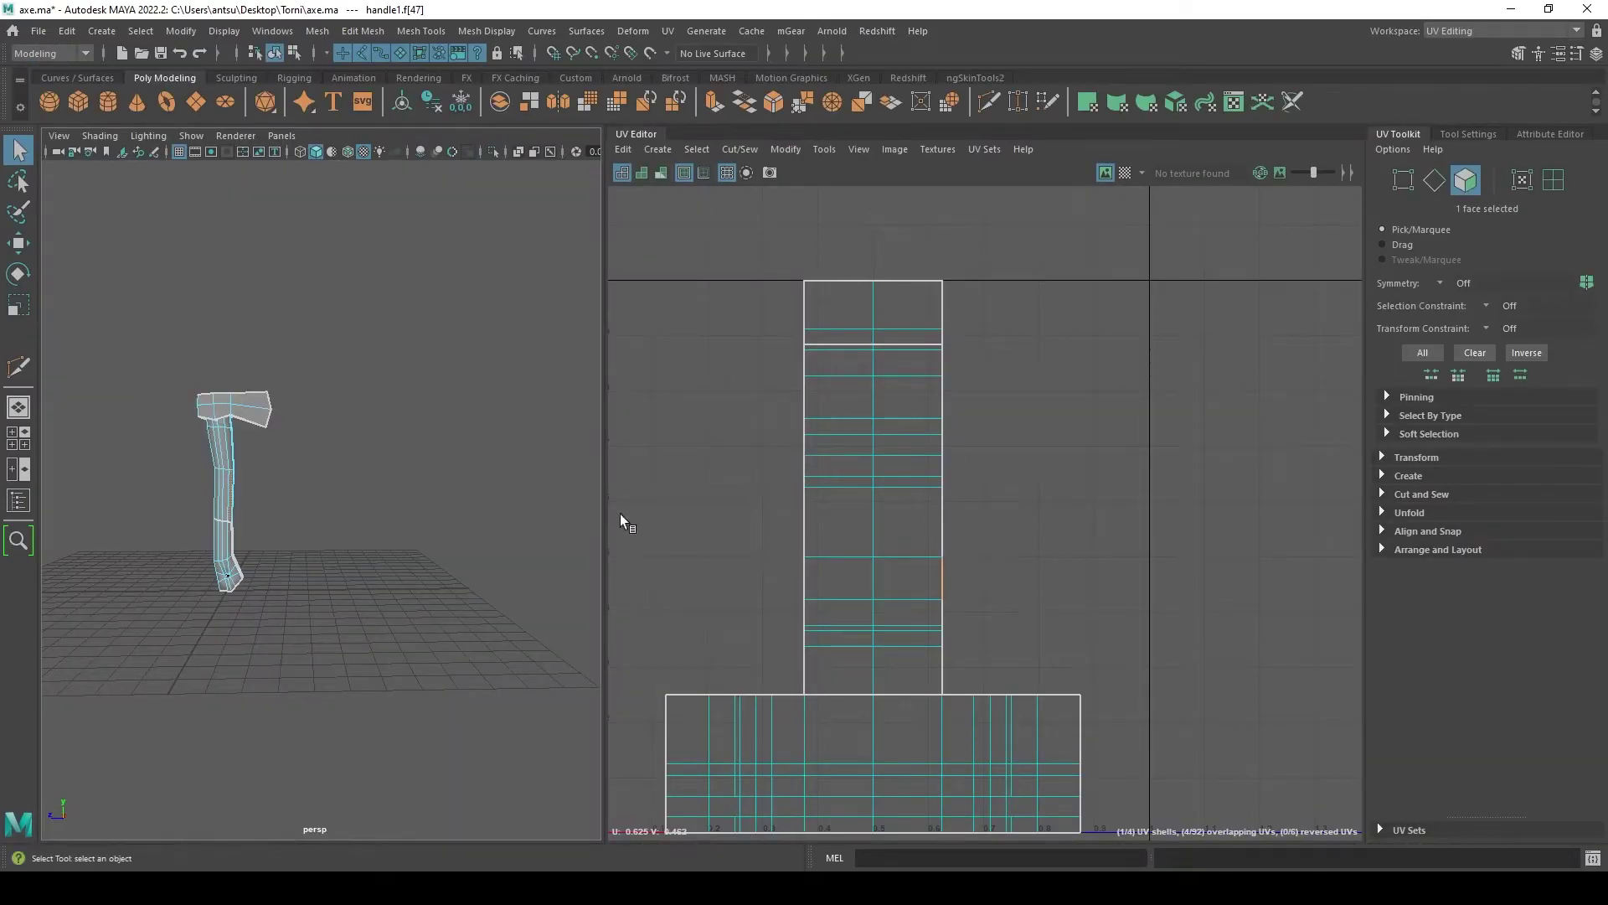
scroll(676, 580, down, 2)
alt+middle_drag(837, 636, 995, 555)
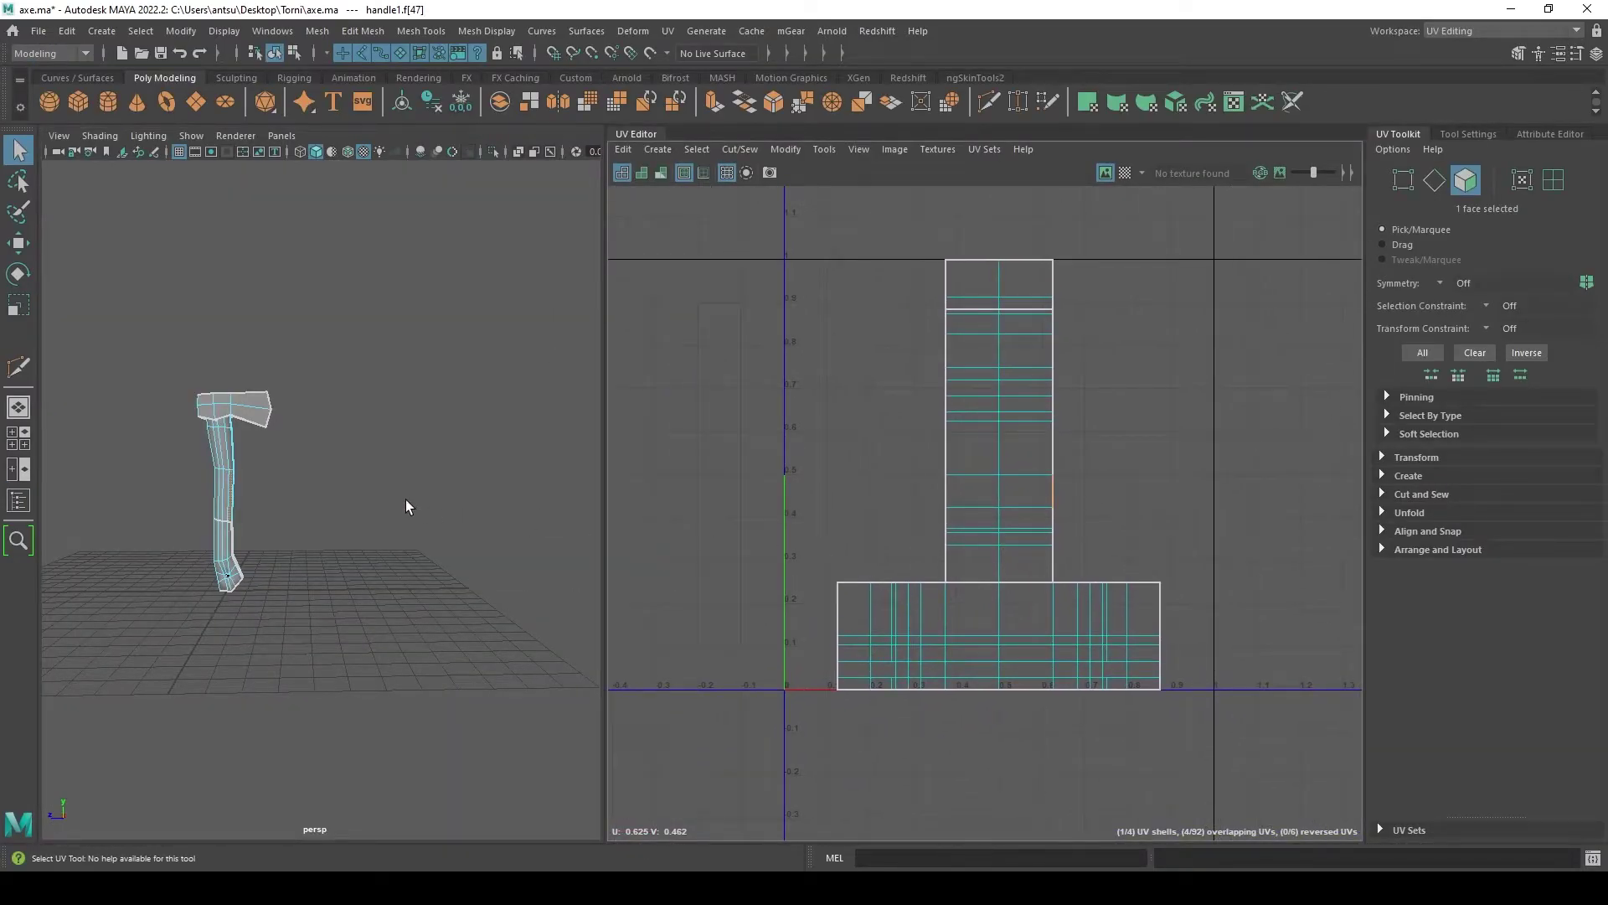
- Return to Maya Classic with a narrower UV Editor floating beside the axe viewport
click(1447, 30)
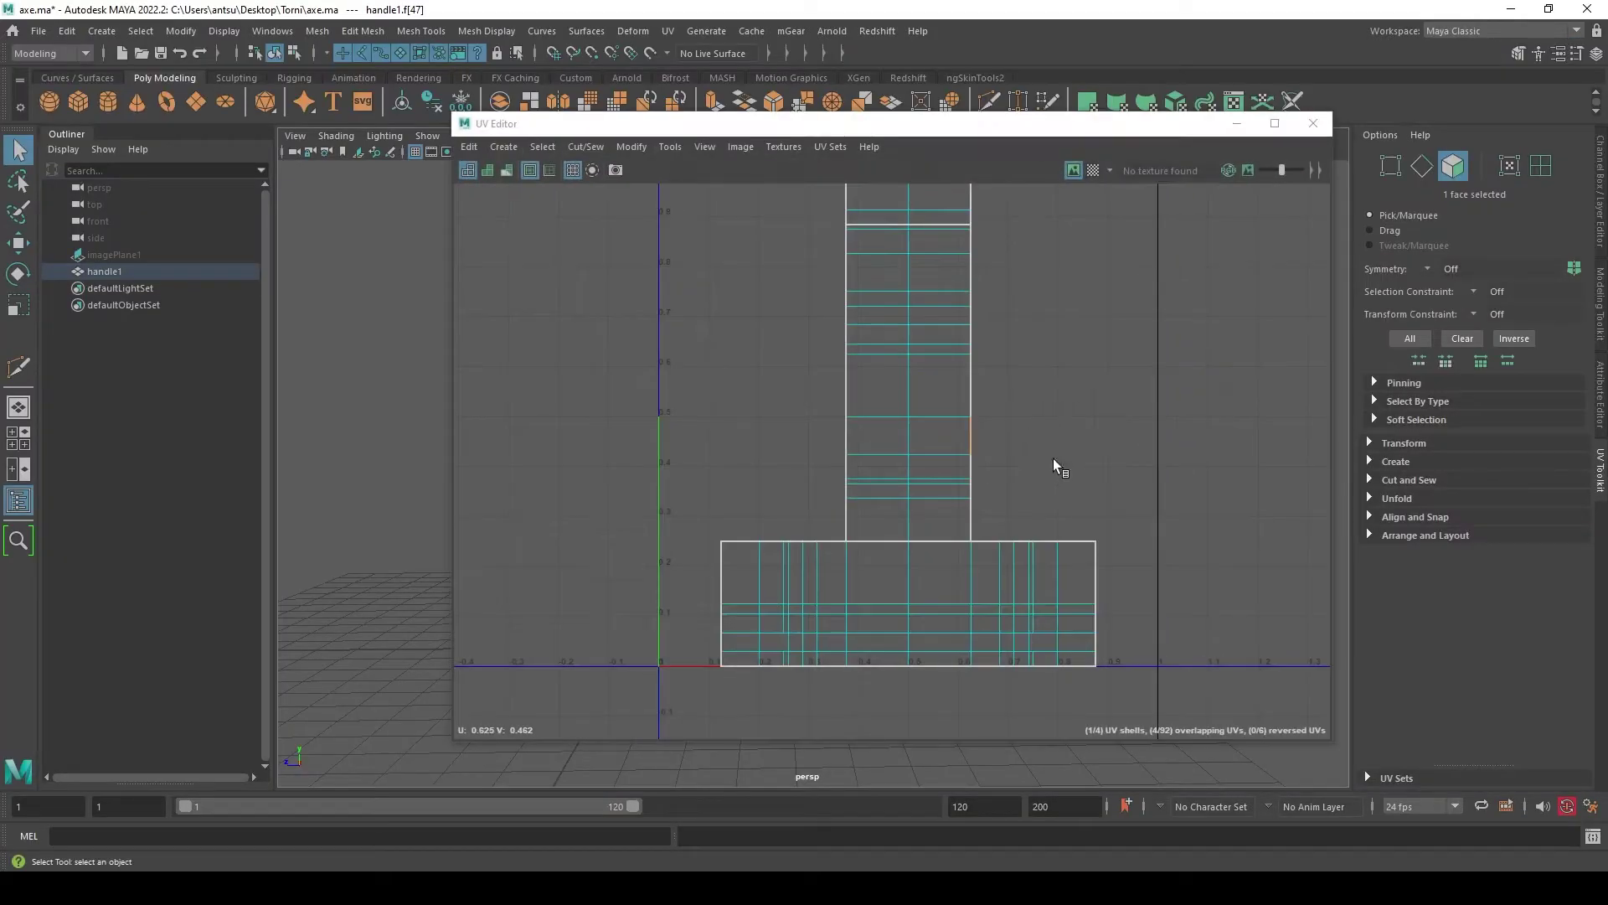
mouse_move(1003, 129)
mouse_down()
mouse_move(1187, 245)
mouse_move(1325, 198)
mouse_move(1360, 224)
mouse_move(1157, 192)
mouse_up()
drag(618, 541, 955, 554)
mouse_move(1200, 180)
mouse_down()
mouse_move(1063, 115)
mouse_move(1059, 150)
mouse_up()
mouse_move(551, 425)
alt+right_down()
mouse_move(592, 474)
mouse_move(725, 508)
alt+right_up()
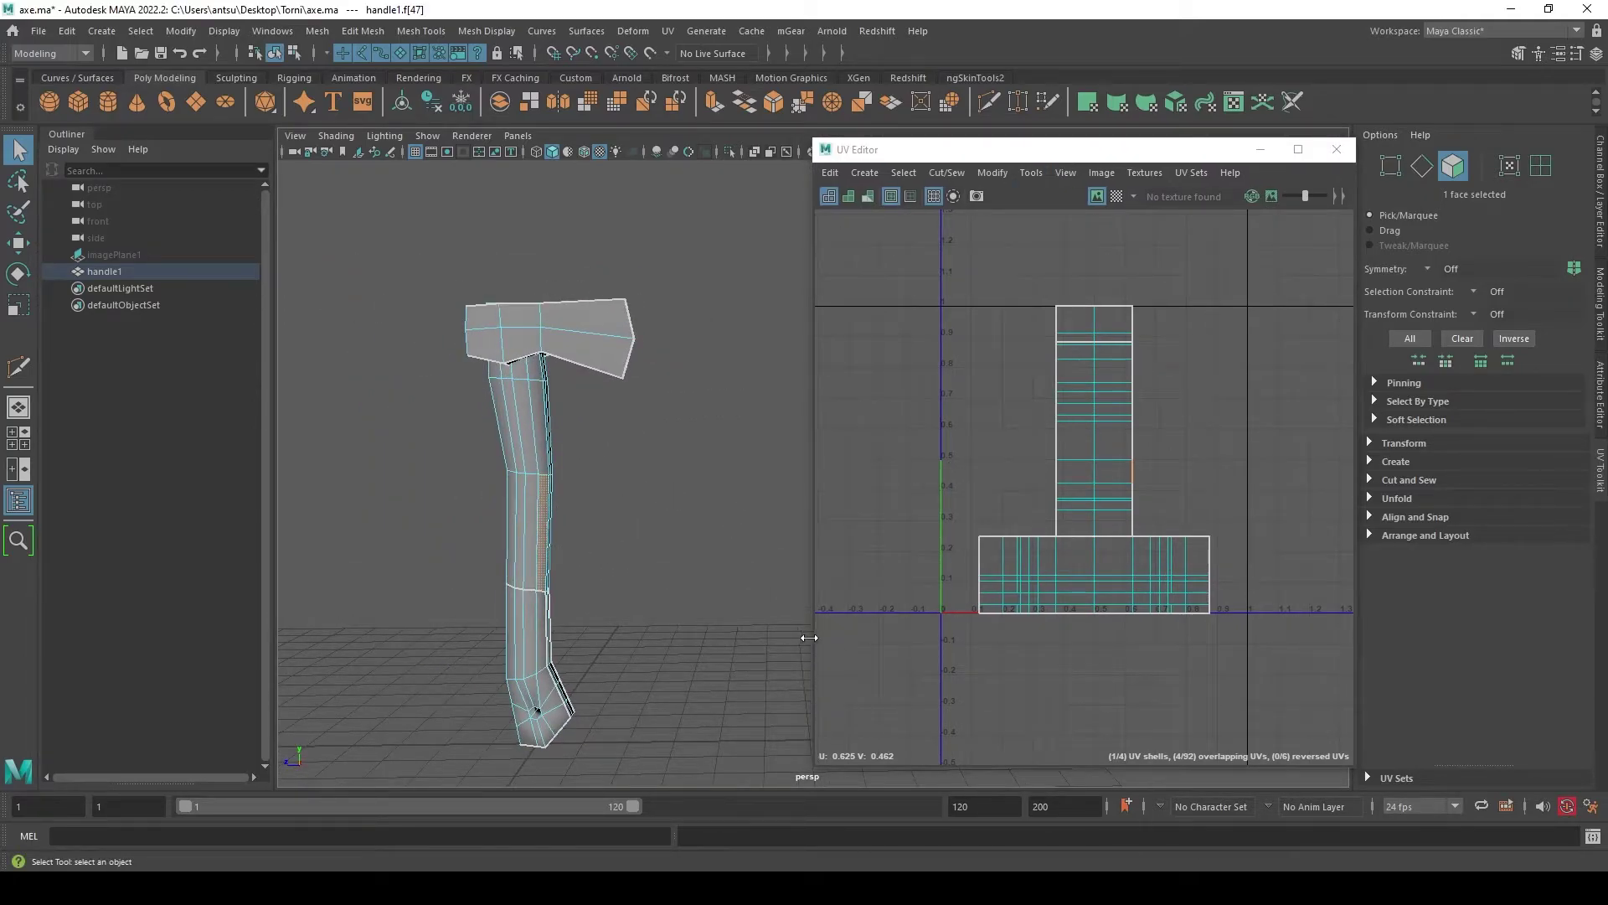
- Put handle1 in Object Mode and expand the UV Toolkit's Create projection options
drag(810, 639, 863, 641)
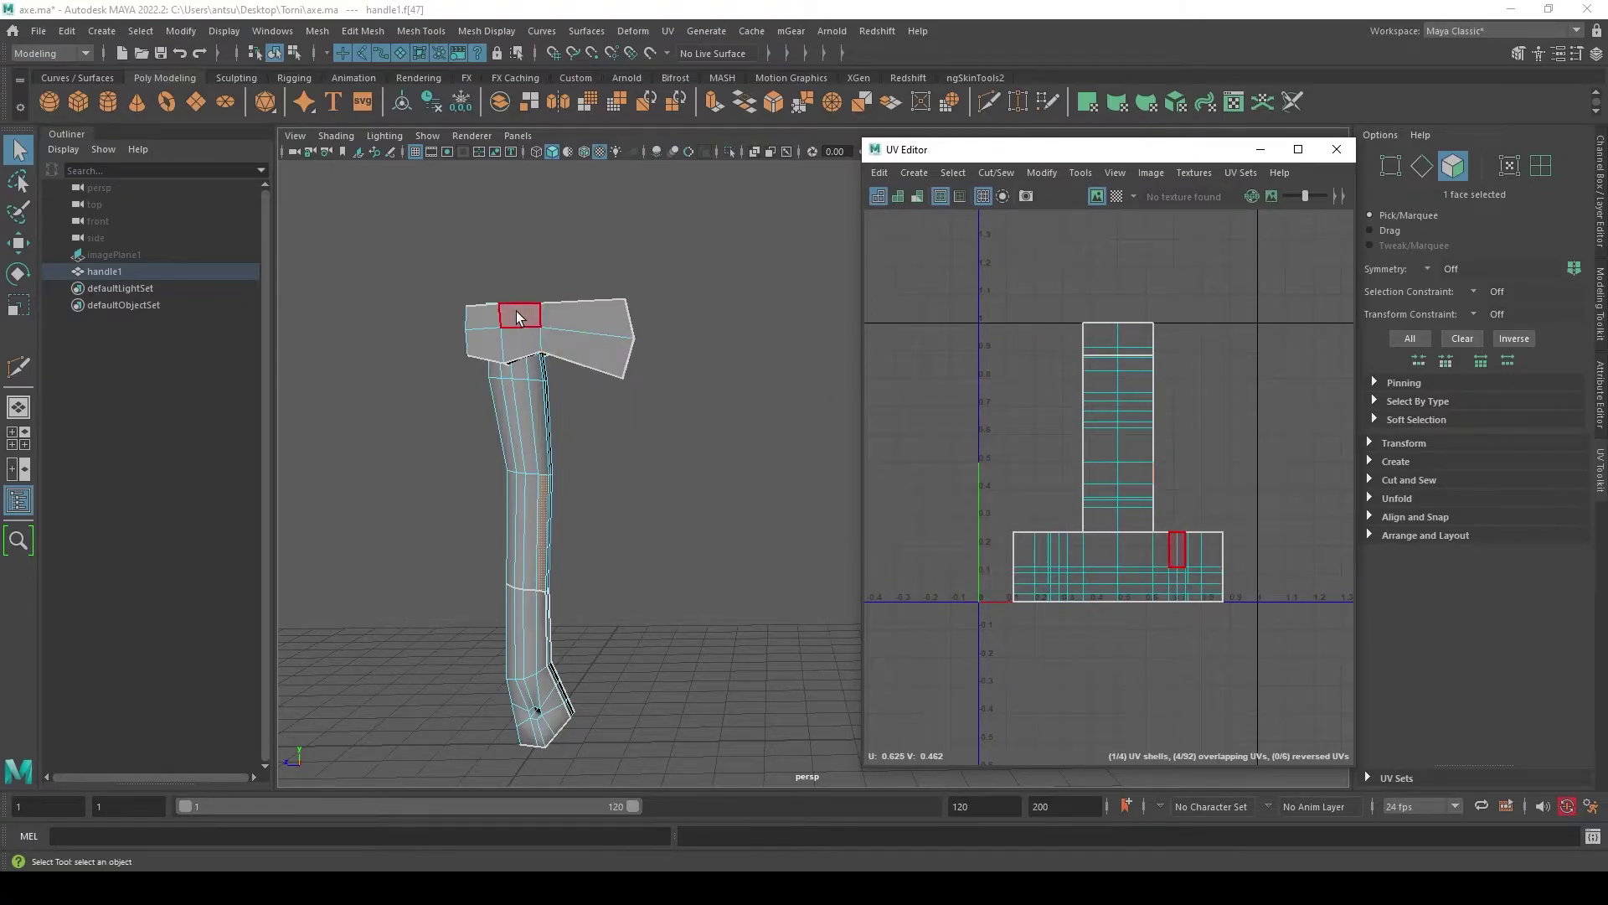
right_click(575, 322)
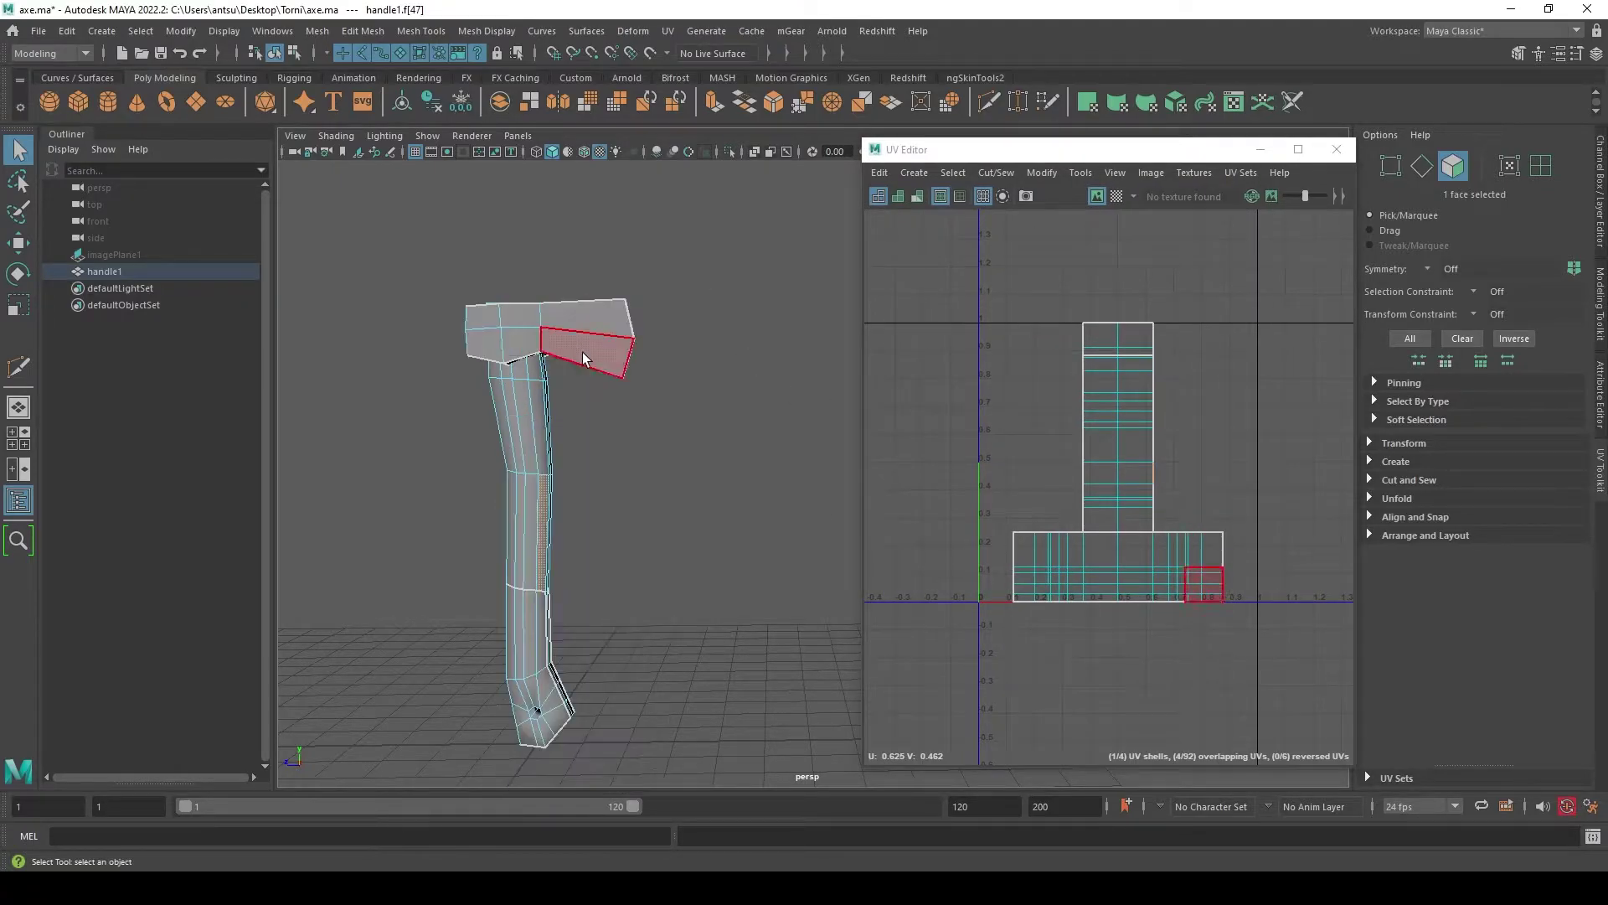
right_drag(601, 328, 707, 264)
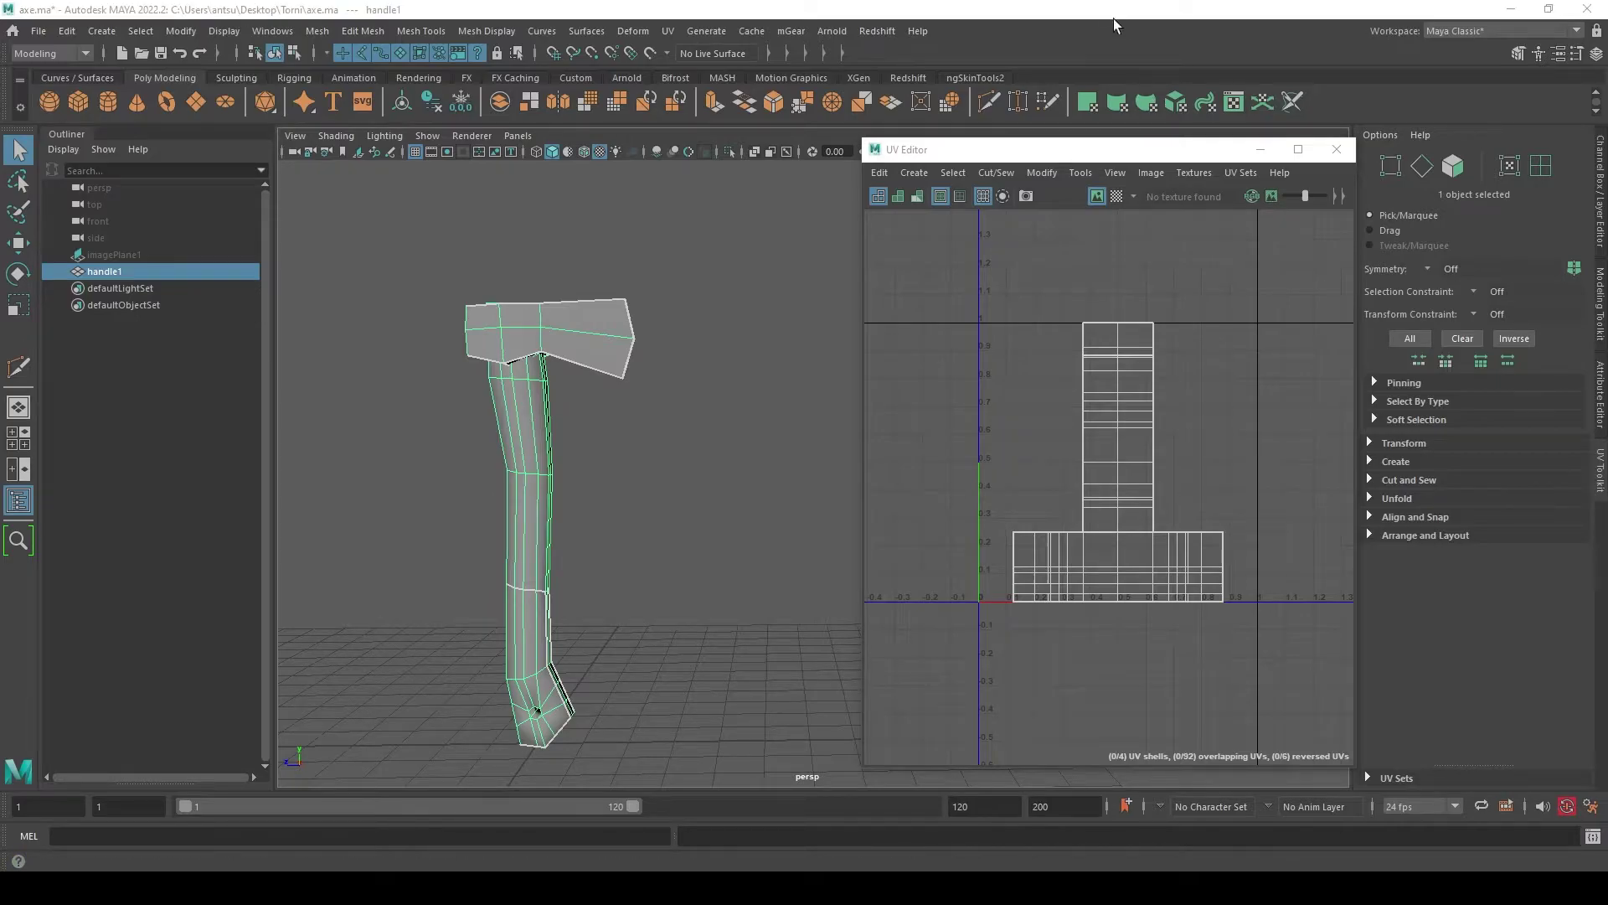
click(1411, 462)
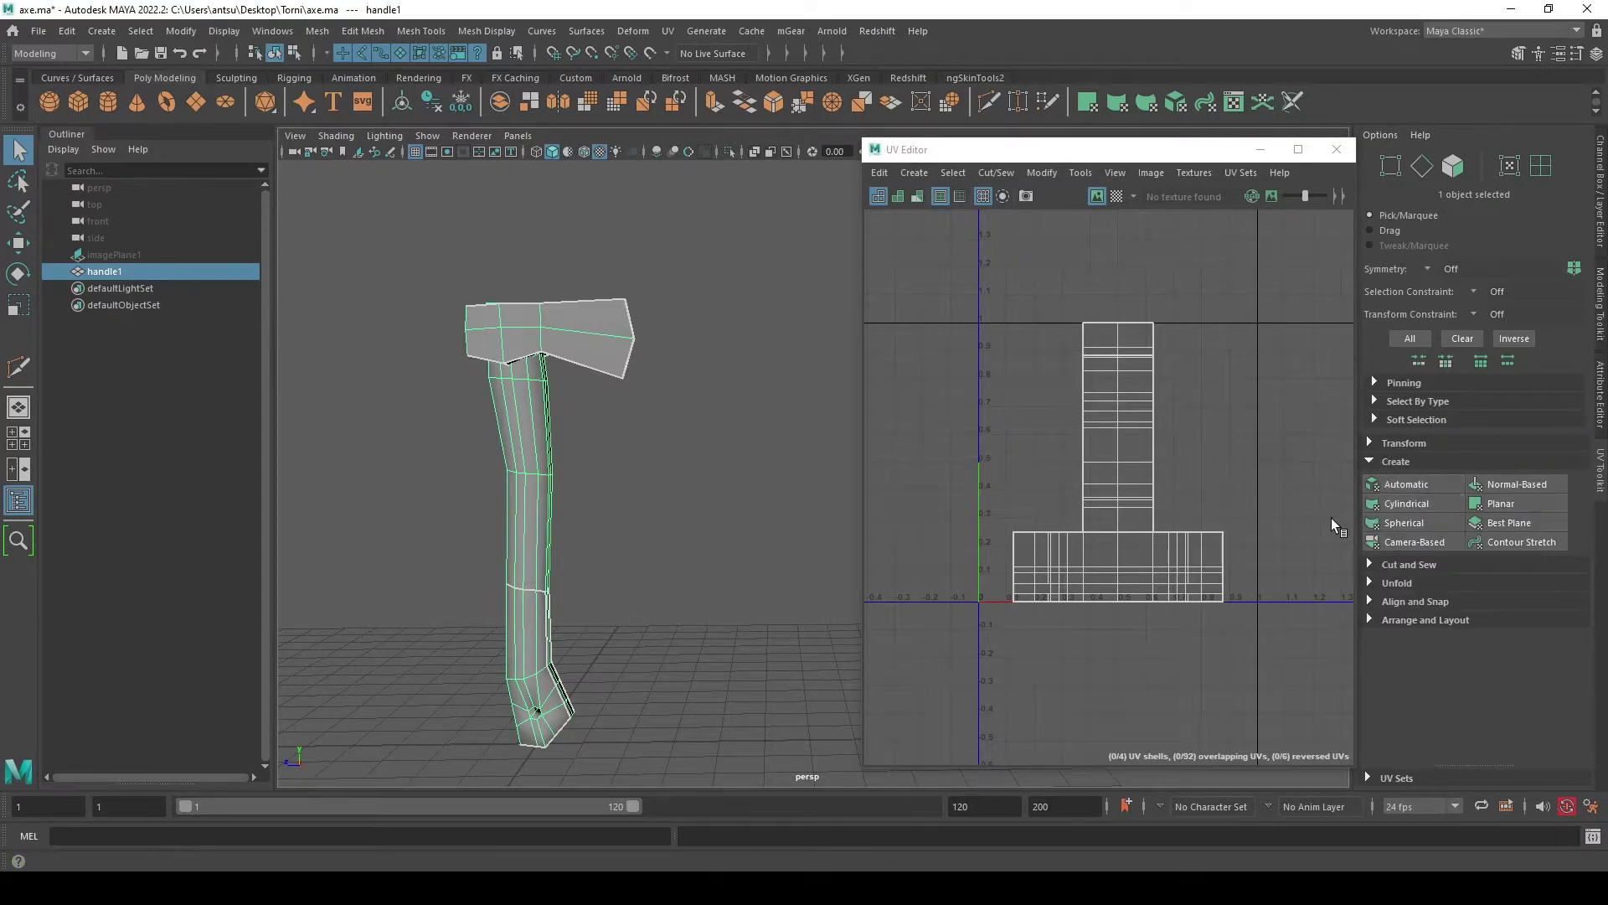
- Apply an Automatic UV projection to the axe, zoom the UV Editor, and select the leftmost shell
click(1418, 483)
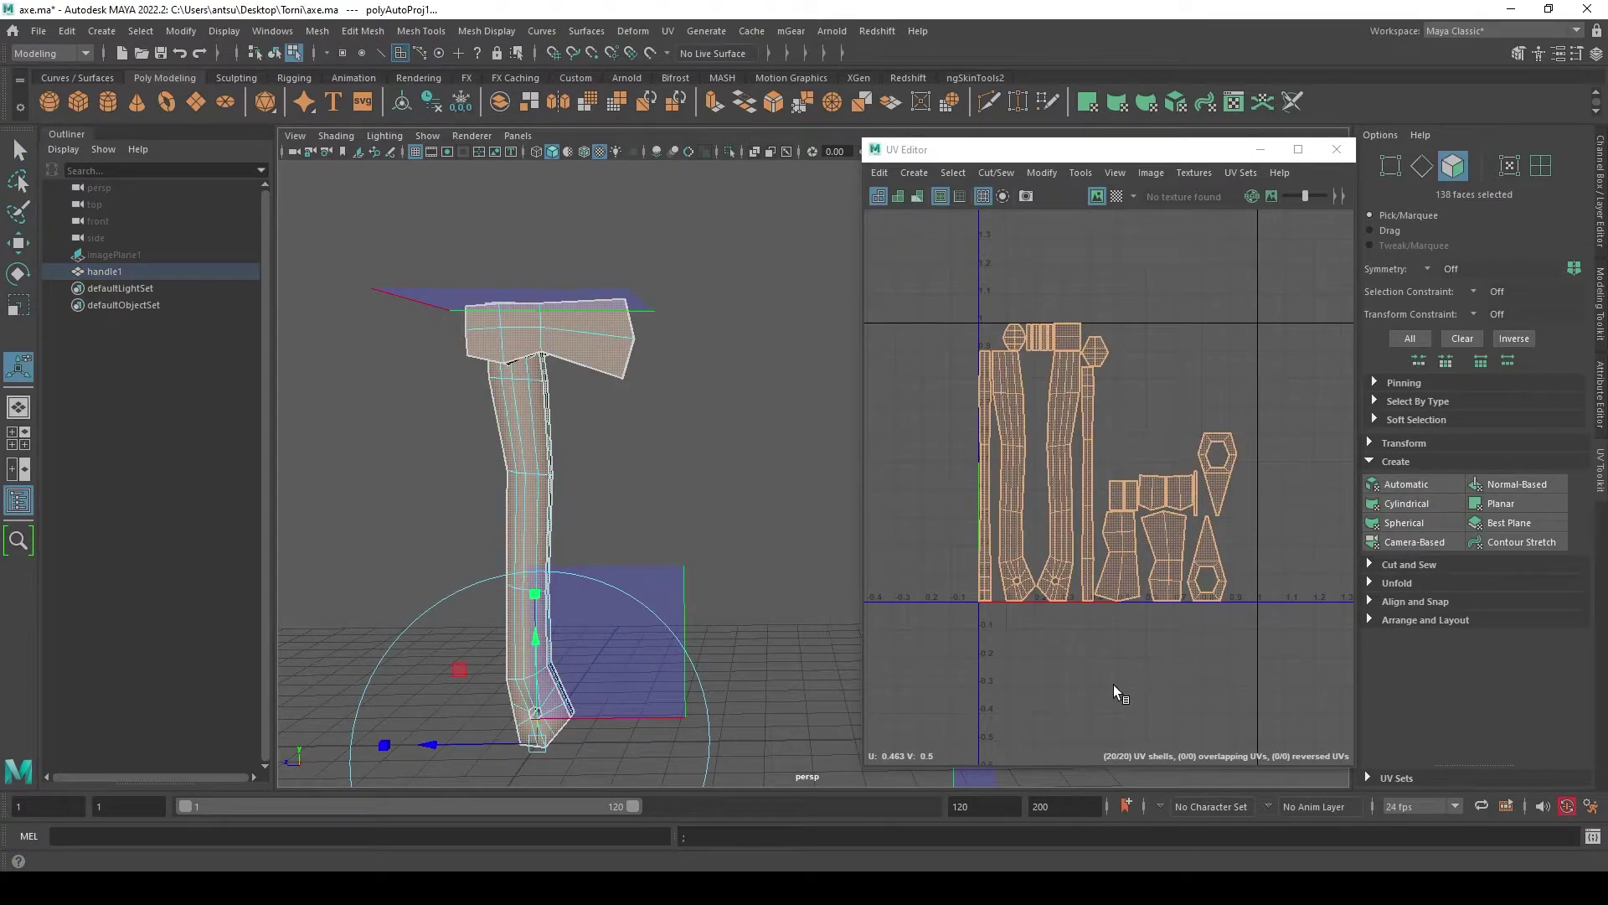
scroll(1054, 605, up, 5)
scroll(1054, 605, down, 3)
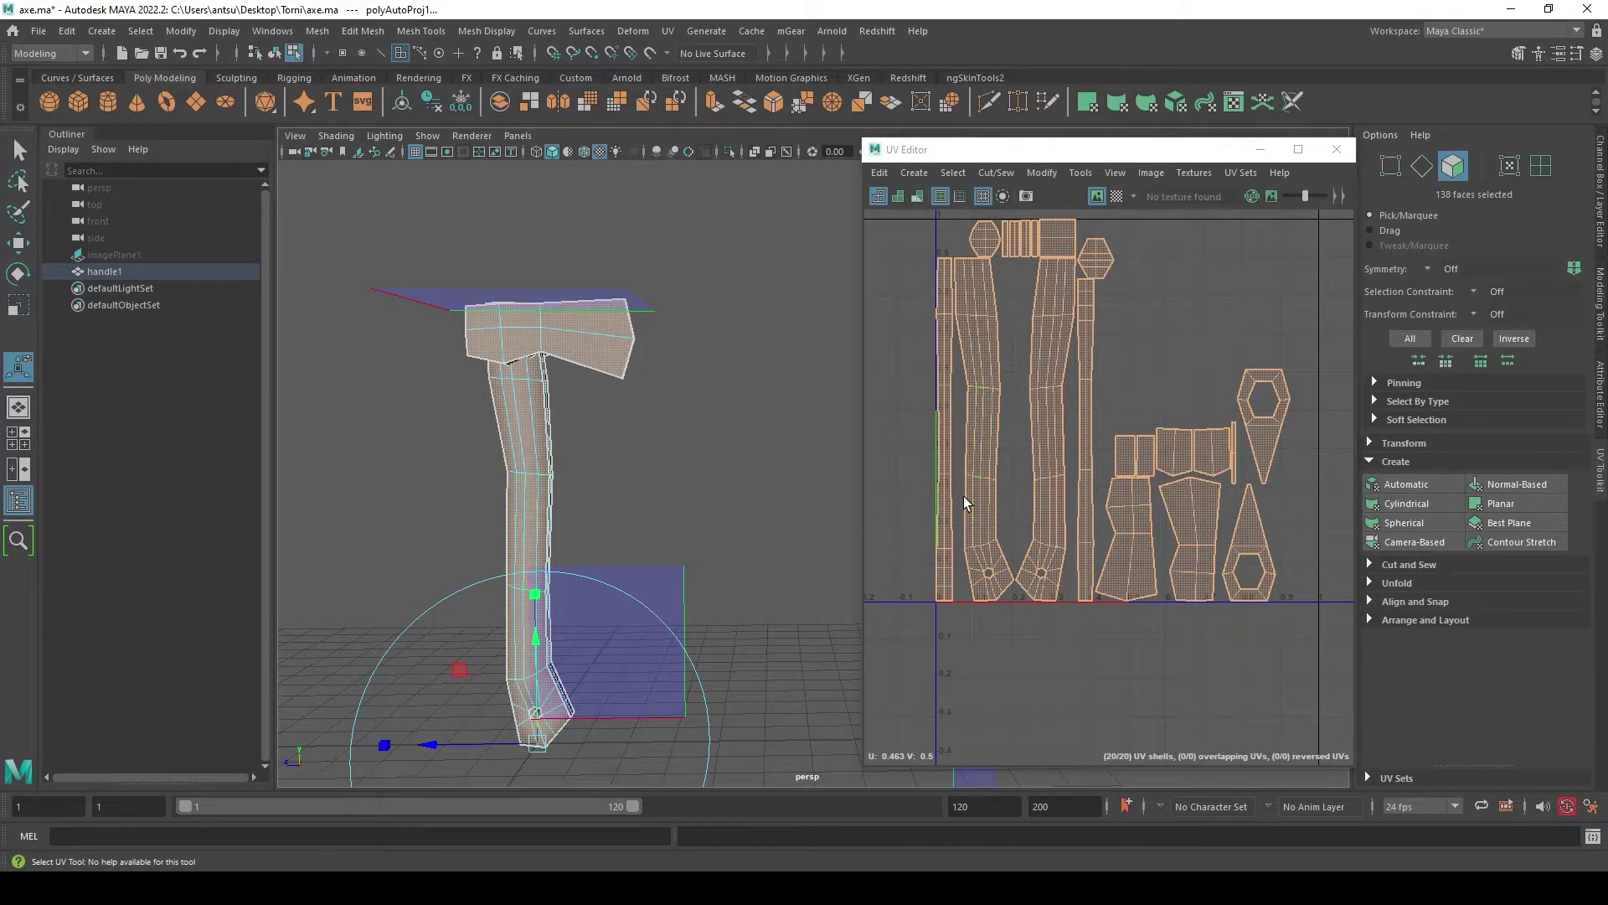
scroll(985, 402, up, 1)
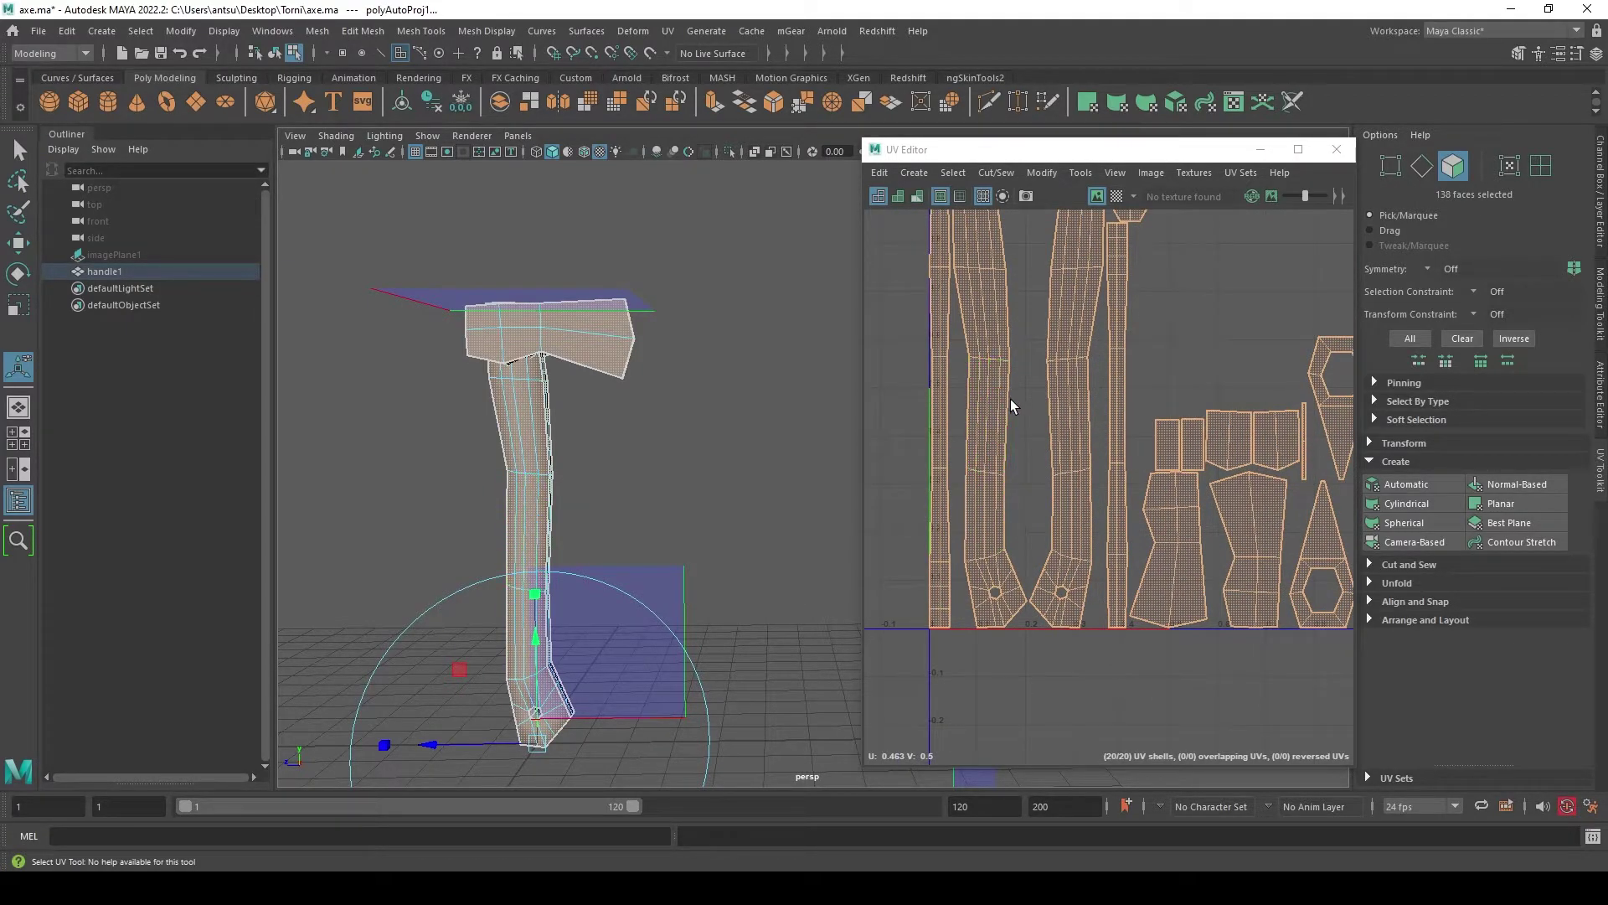
scroll(1020, 540, down, 1)
scroll(1019, 541, down, 1)
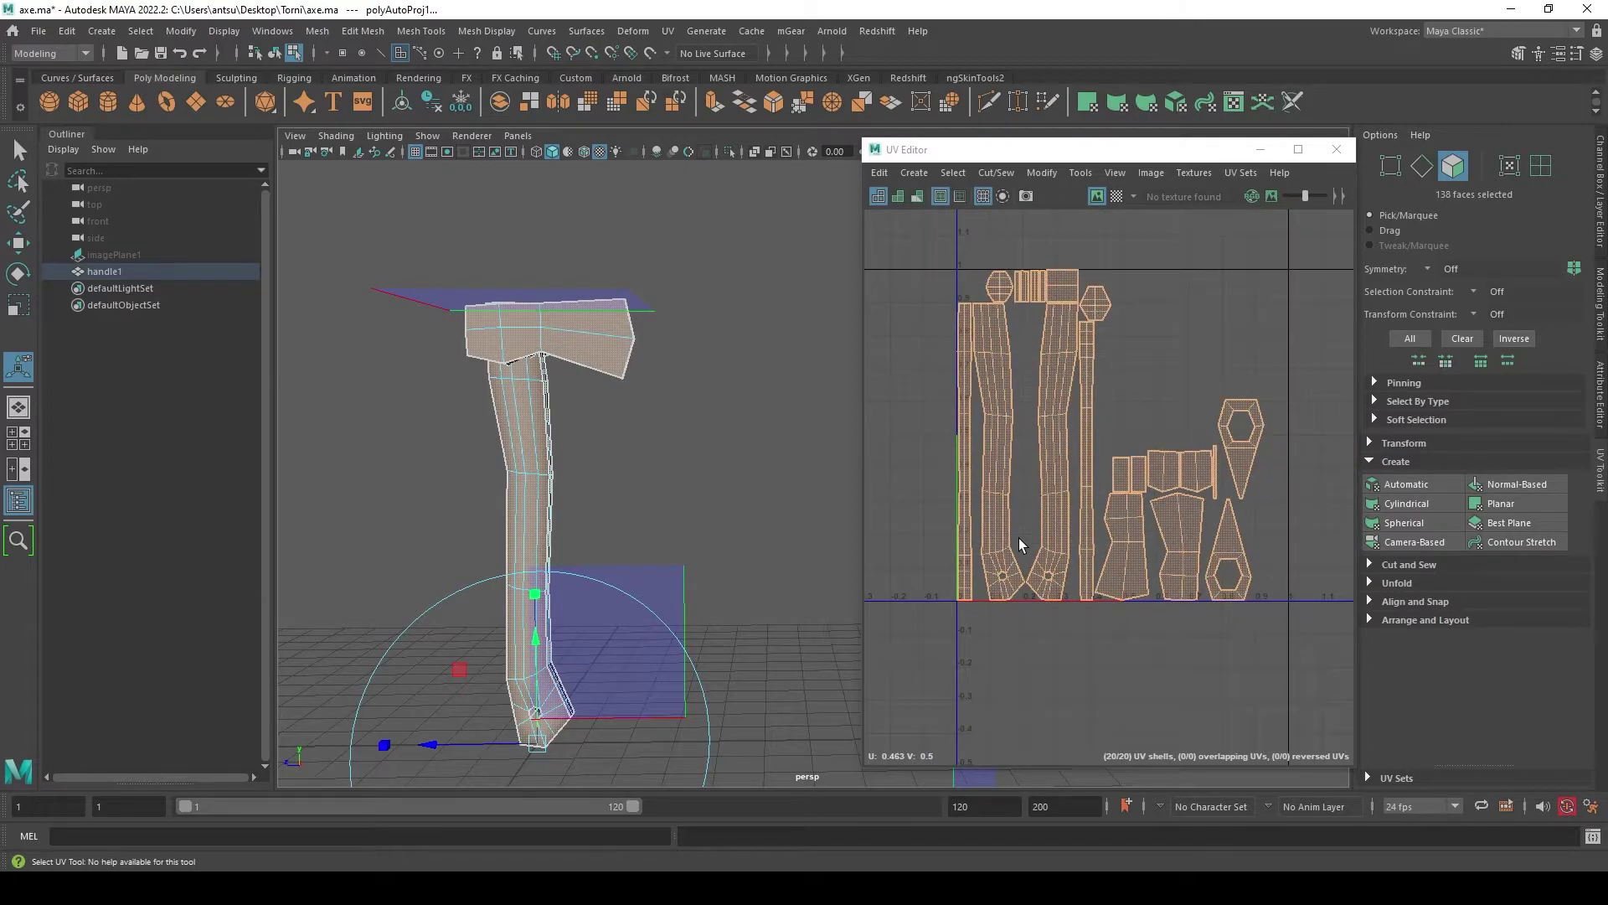
scroll(1018, 538, down, 1)
scroll(1019, 539, up, 2)
scroll(1017, 535, down, 1)
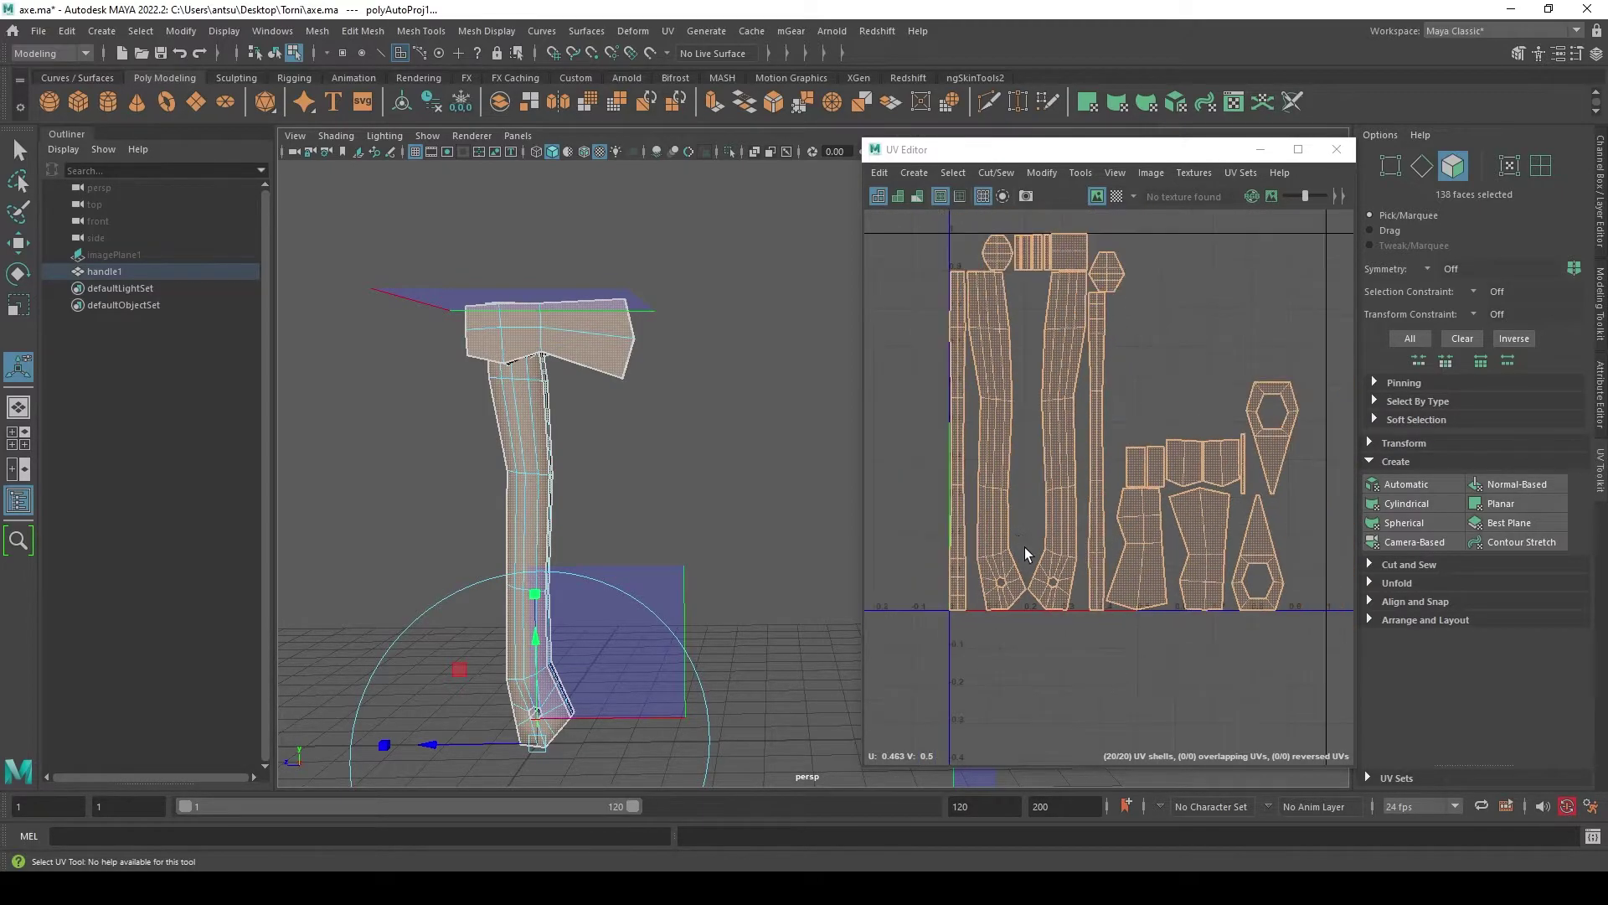
scroll(1056, 540, up, 1)
scroll(1055, 541, up, 1)
scroll(1054, 540, down, 1)
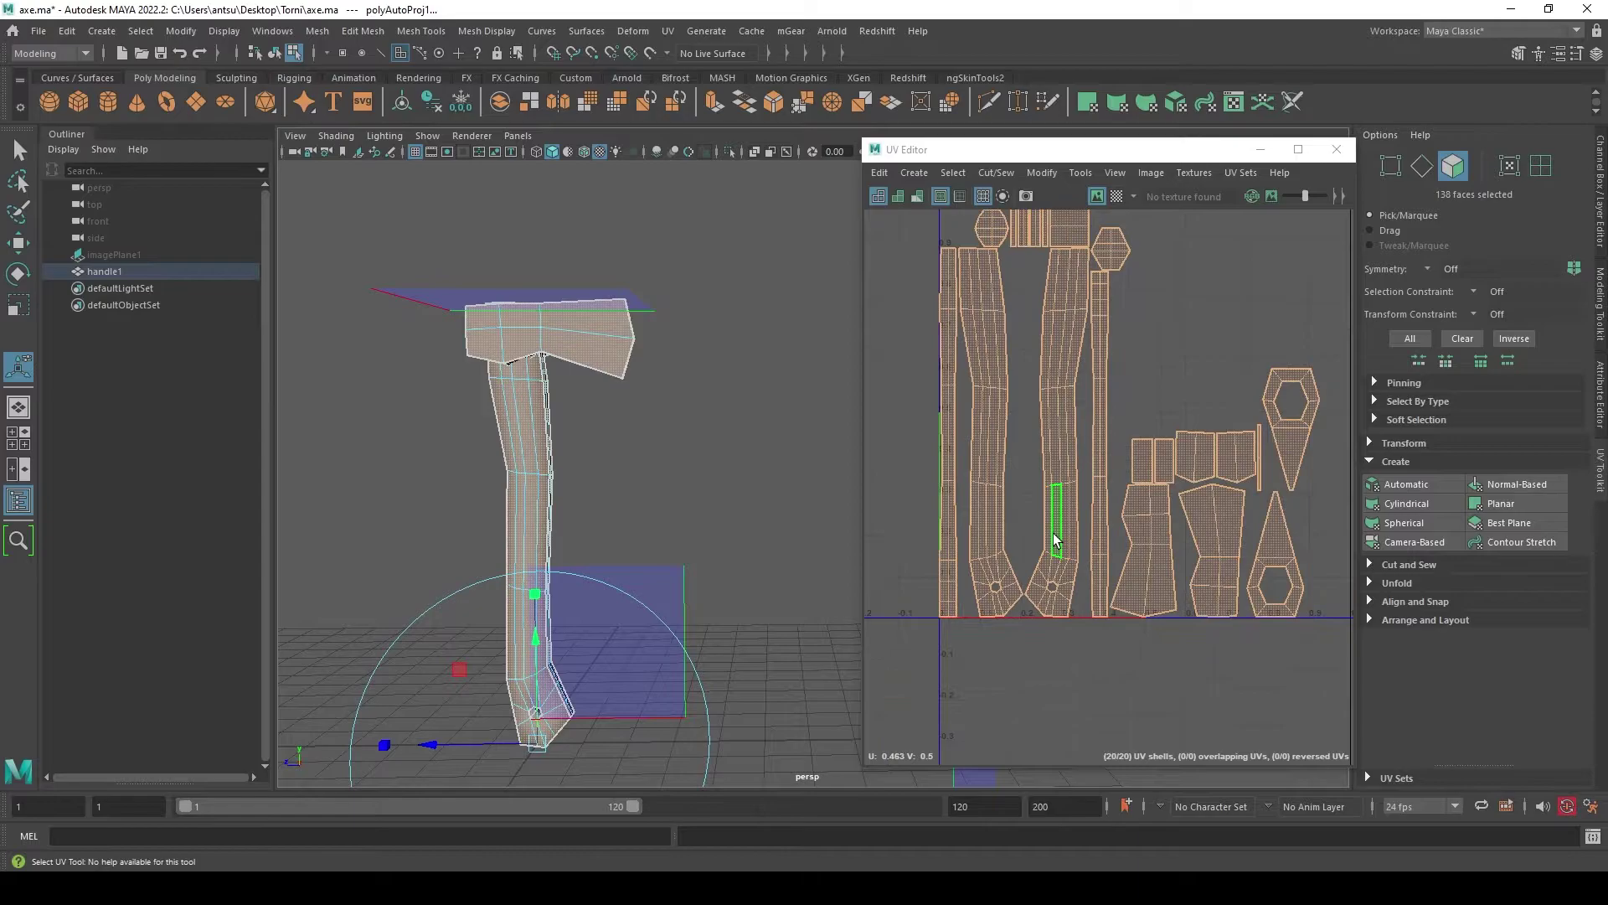
click(949, 428)
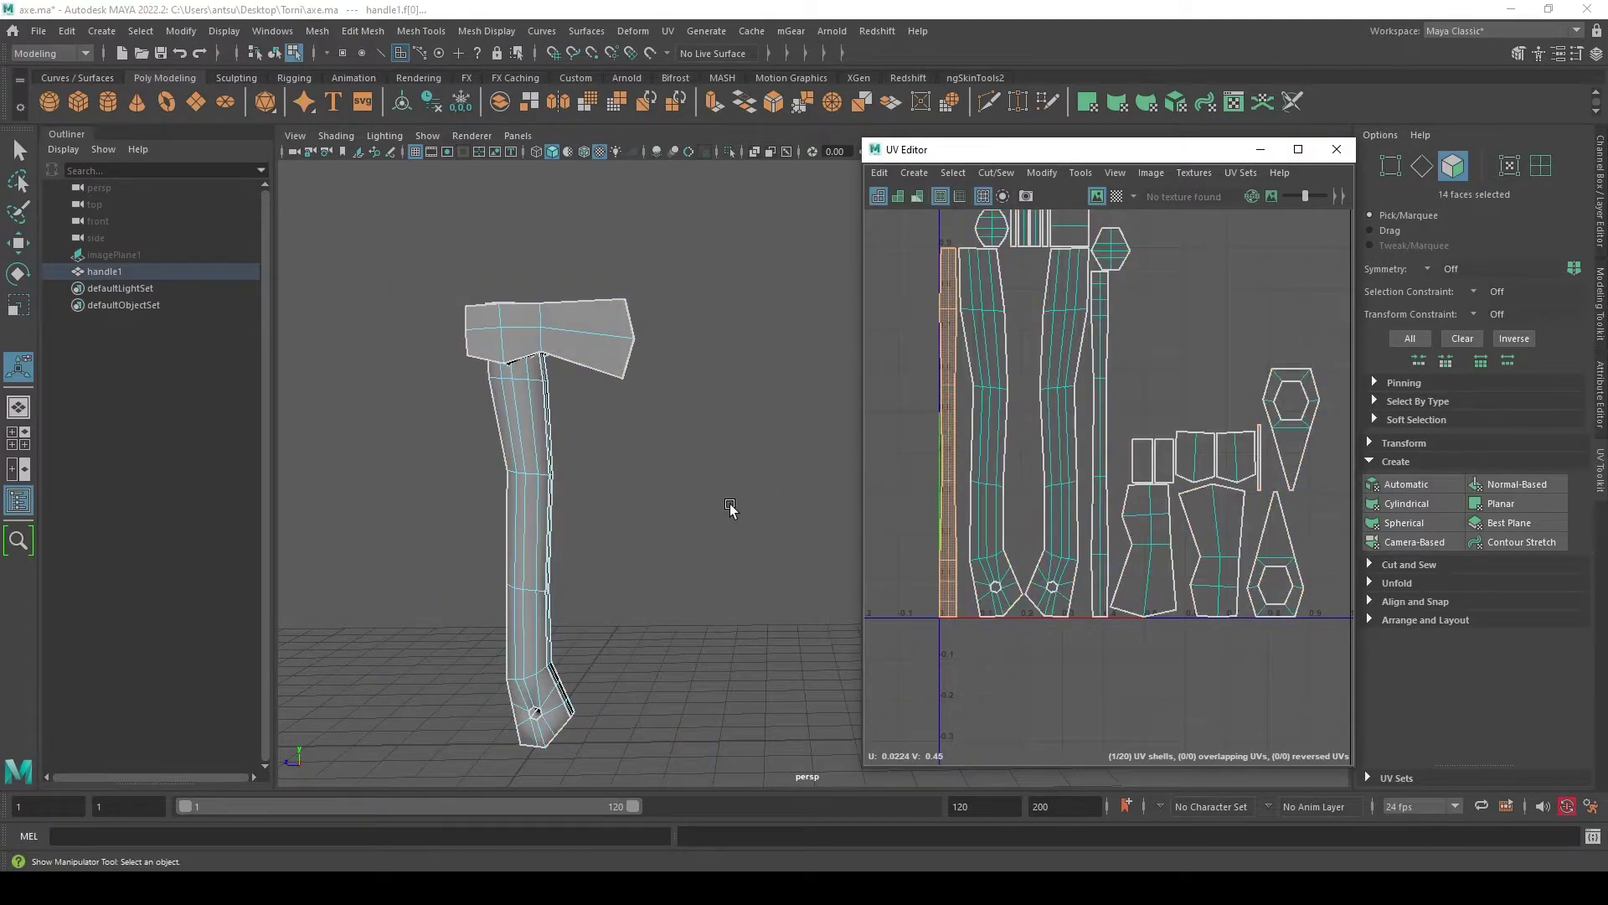
- Select and frame the striped top-face shell to see where it sits on the handle
mouse_move(680, 453)
alt+mouse_down()
mouse_move(671, 495)
mouse_move(707, 491)
mouse_move(585, 492)
mouse_move(861, 467)
alt+mouse_up()
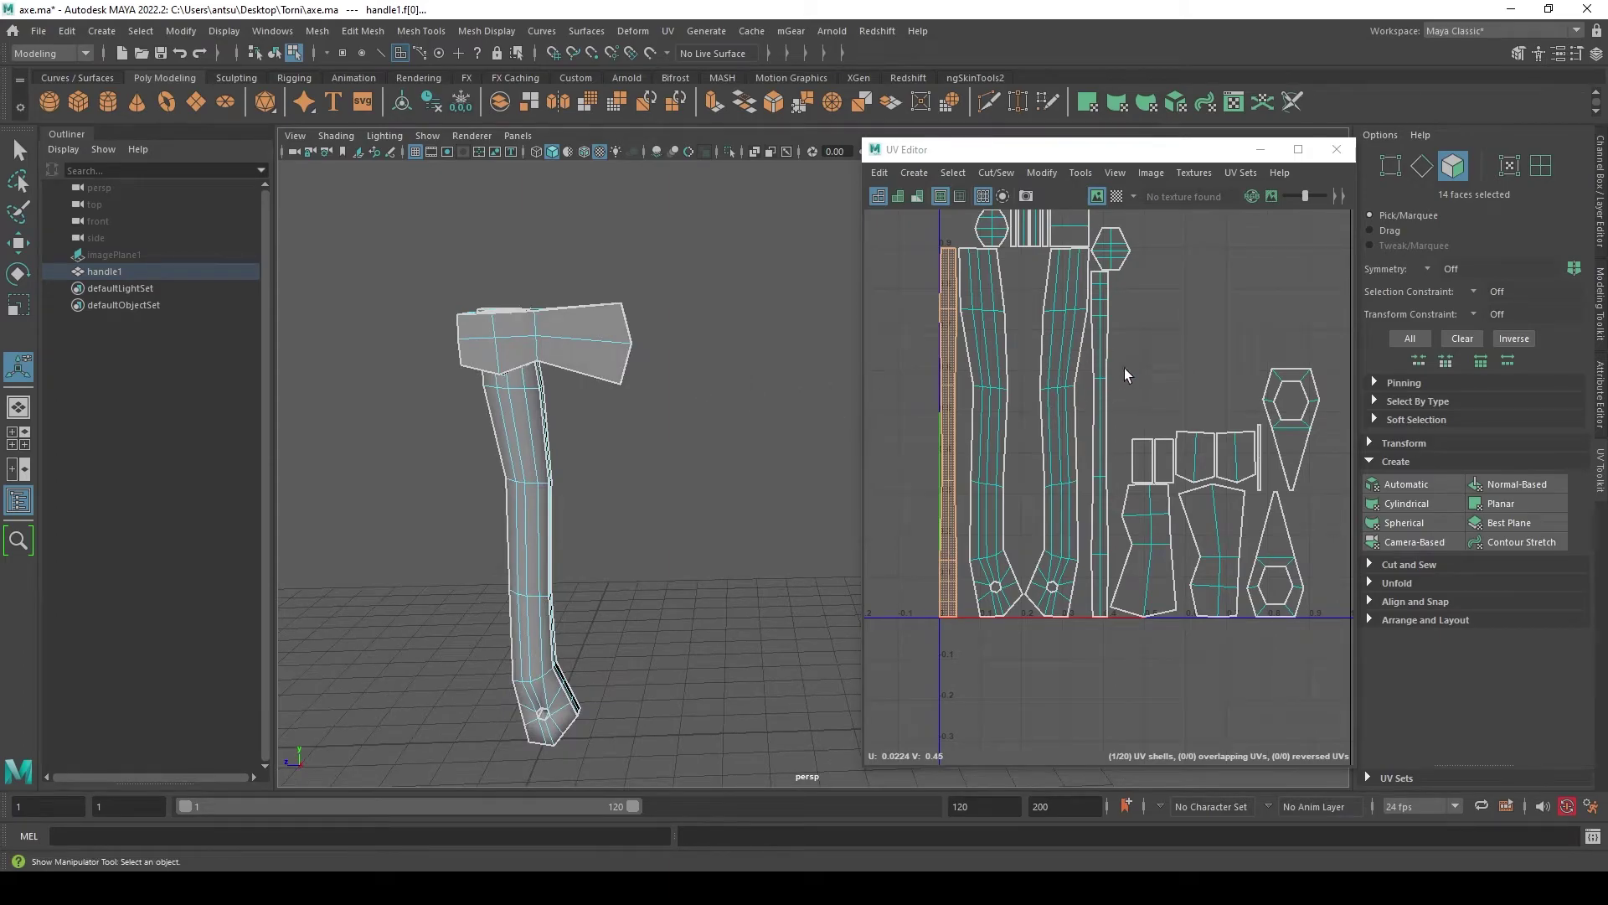
scroll(1081, 427, down, 1)
click(1045, 273)
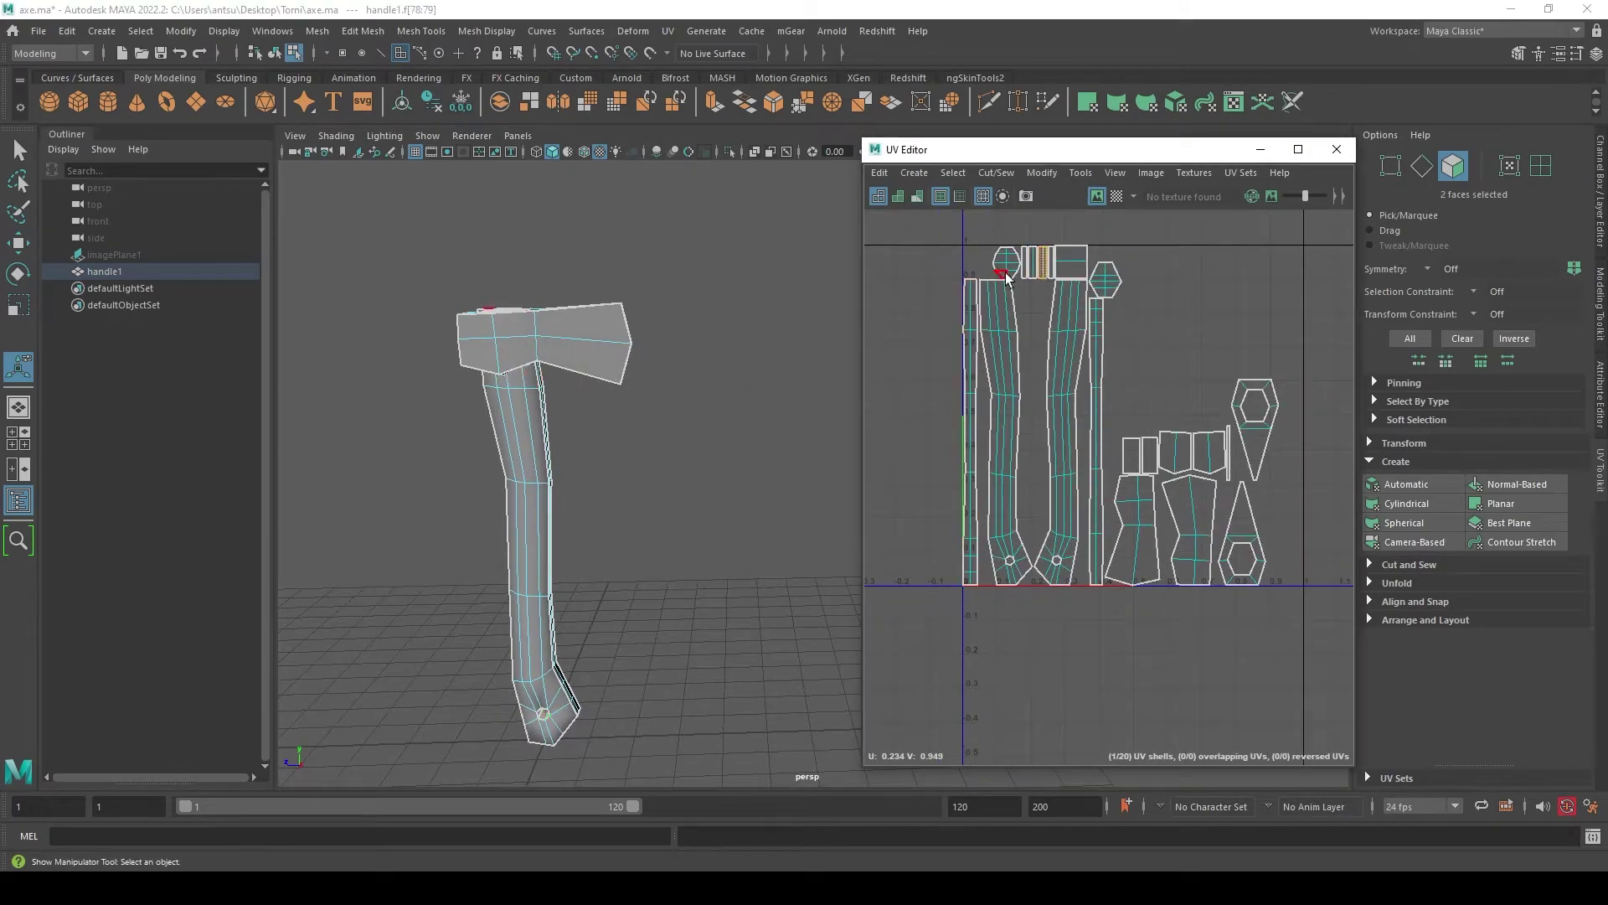
click(1036, 262)
key(f)
mouse_move(575, 414)
alt+mouse_down()
mouse_move(677, 534)
mouse_move(727, 503)
mouse_move(675, 474)
mouse_move(690, 511)
mouse_move(595, 531)
mouse_move(697, 541)
mouse_move(656, 531)
alt+mouse_up()
scroll(643, 539, up, 3)
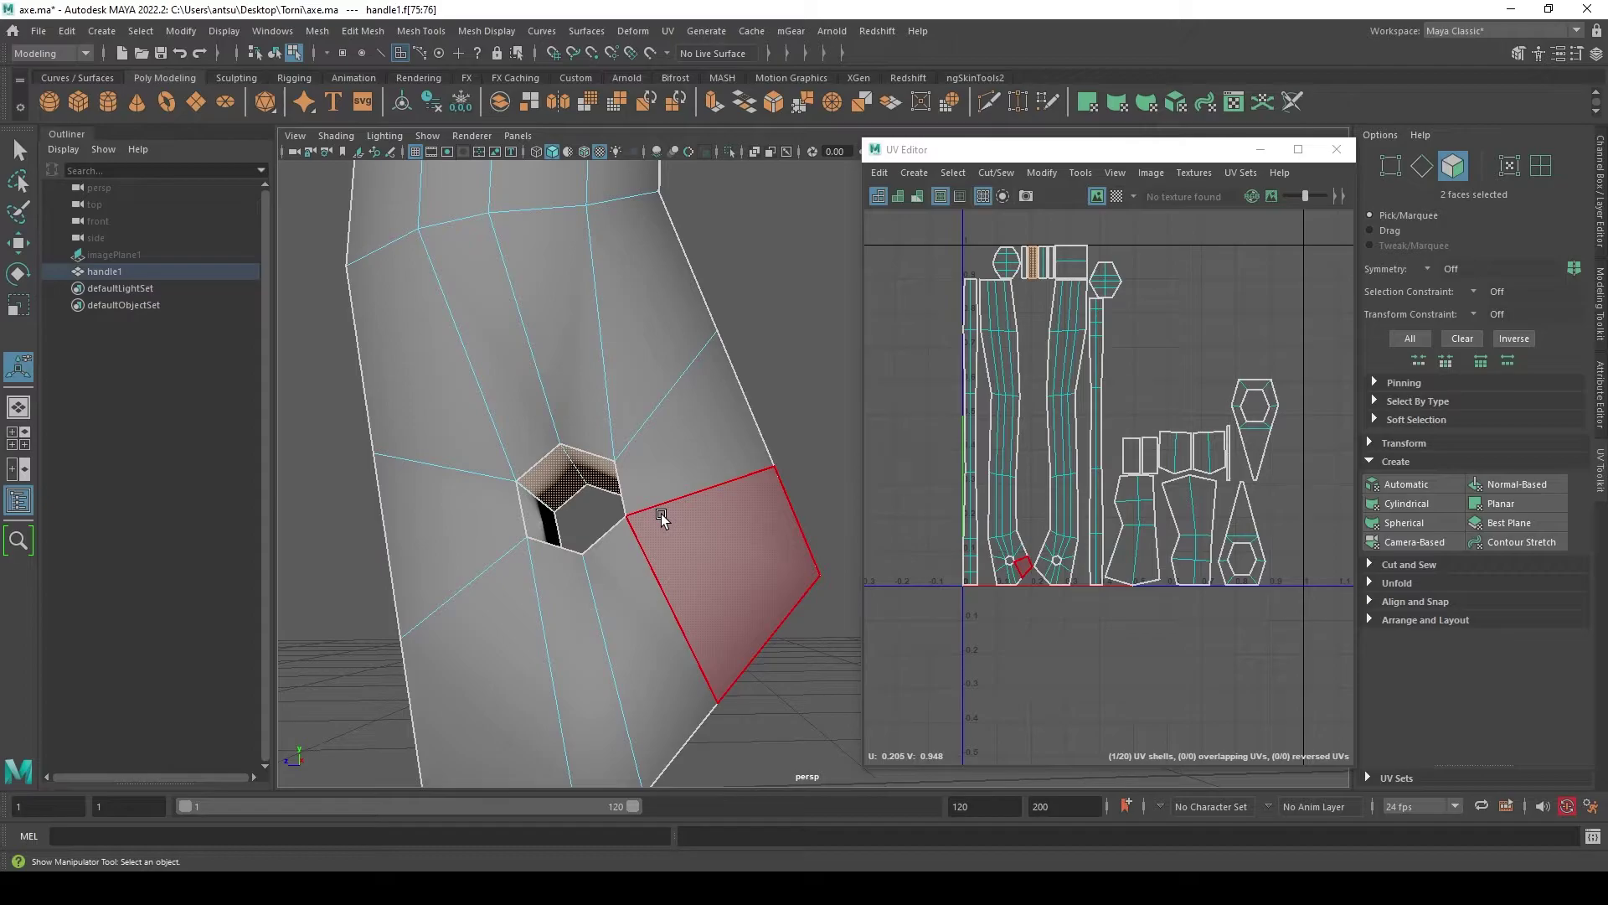
scroll(1189, 331, up, 3)
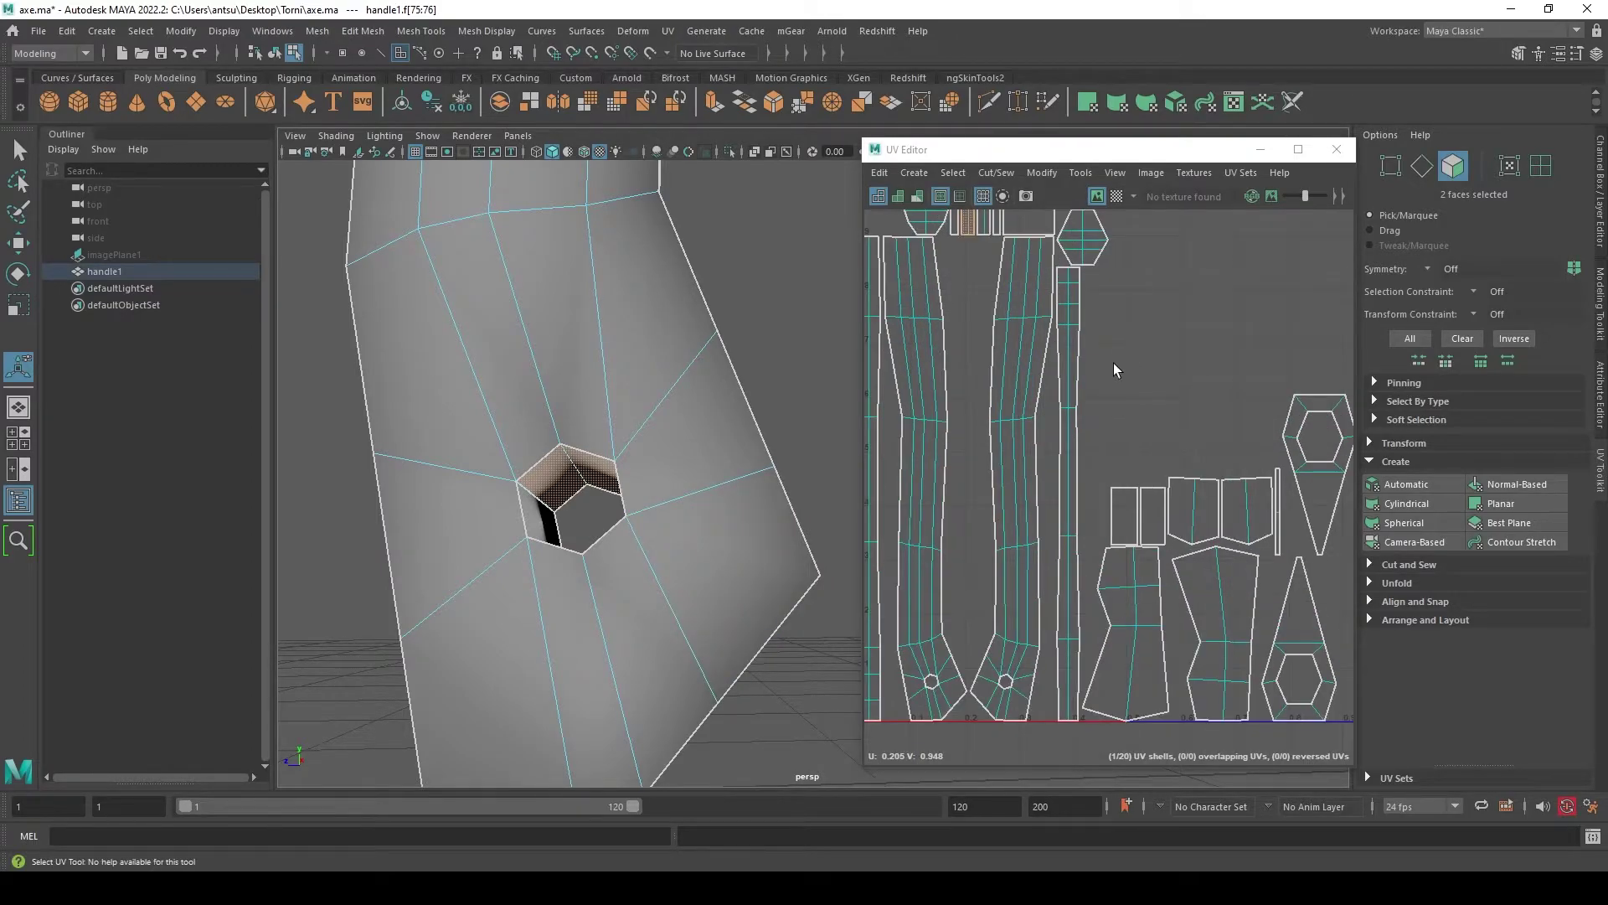
scroll(1089, 385, down, 3)
scroll(1080, 284, up, 3)
- Inspect the square top-row shell and the hexagon end-cap shell on the model
click(1089, 293)
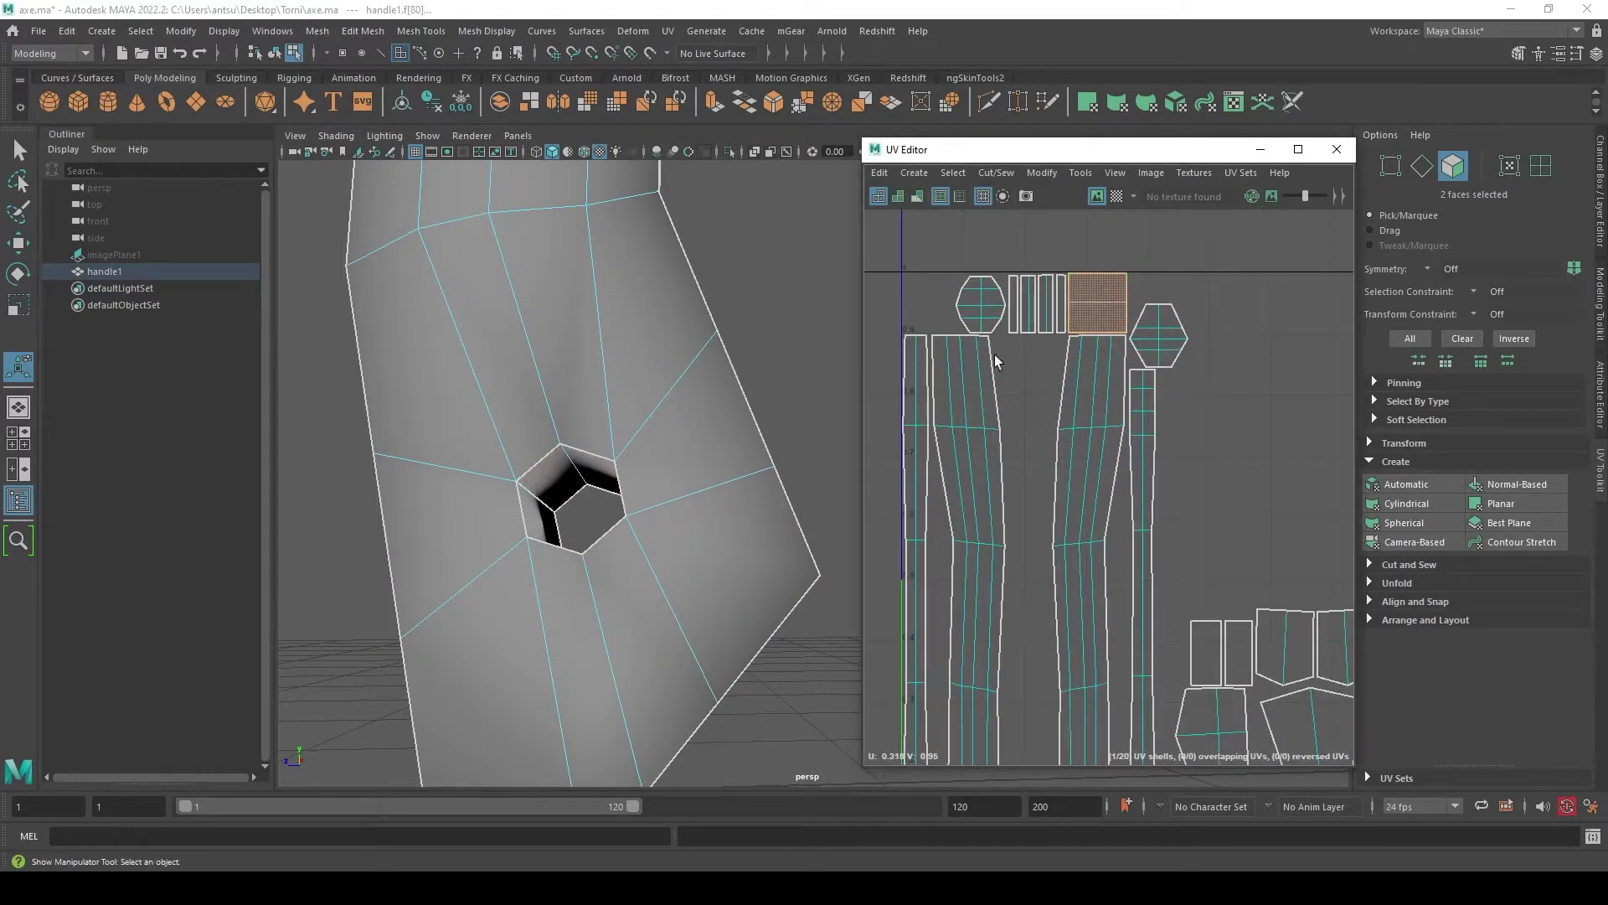
mouse_move(729, 477)
alt+mouse_down()
mouse_move(878, 393)
mouse_move(634, 382)
alt+mouse_up()
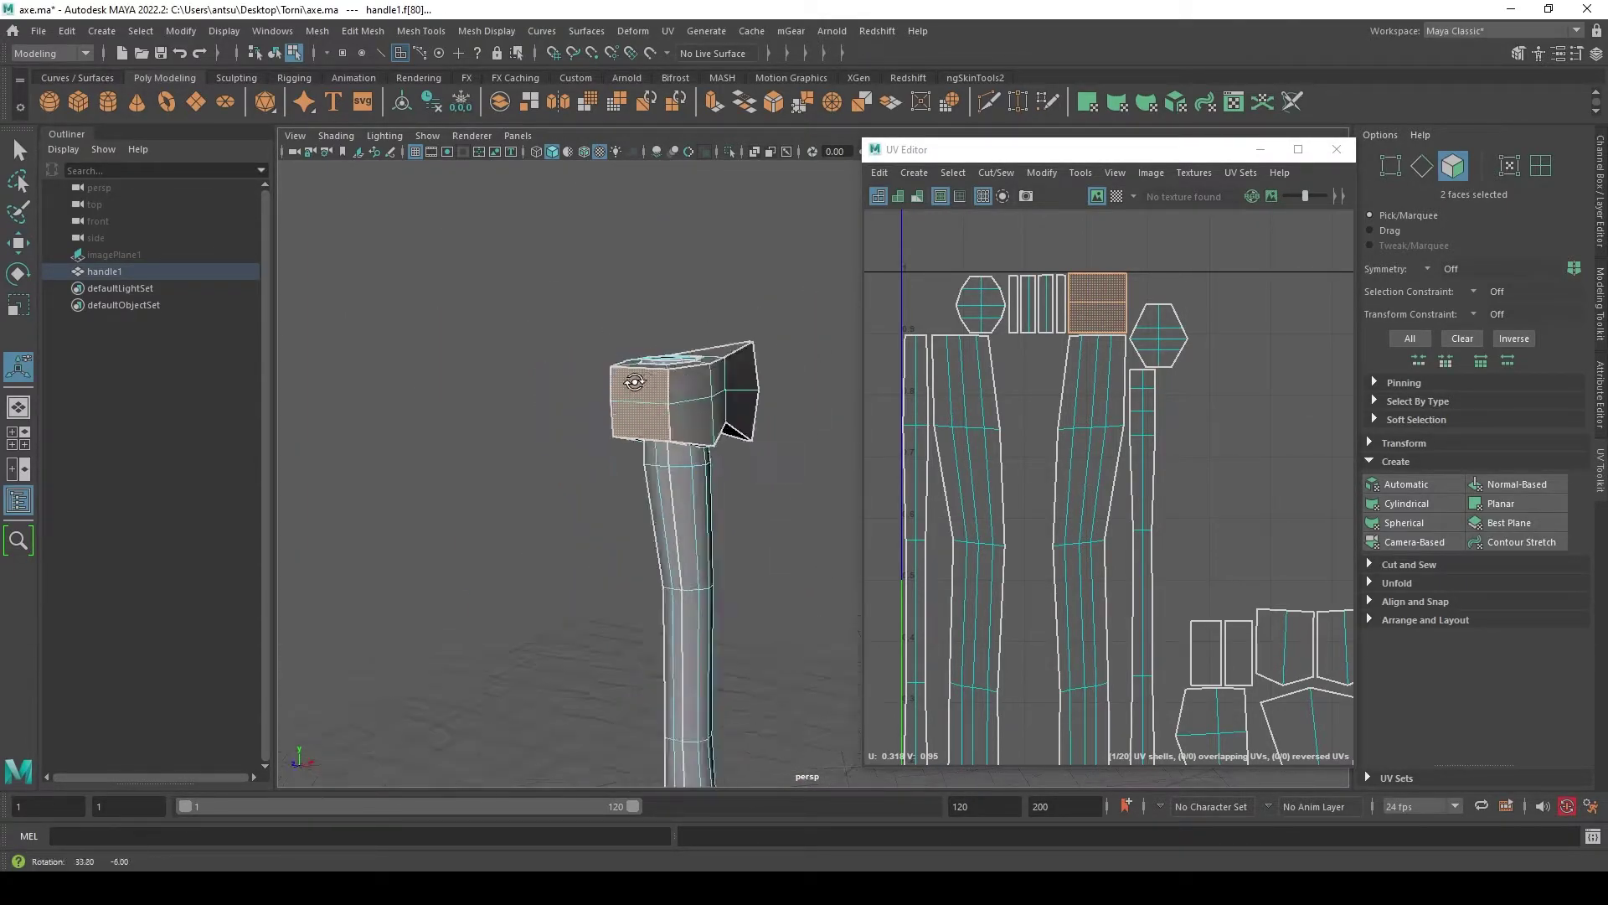
scroll(661, 316, down, 3)
alt+drag(879, 449, 686, 402)
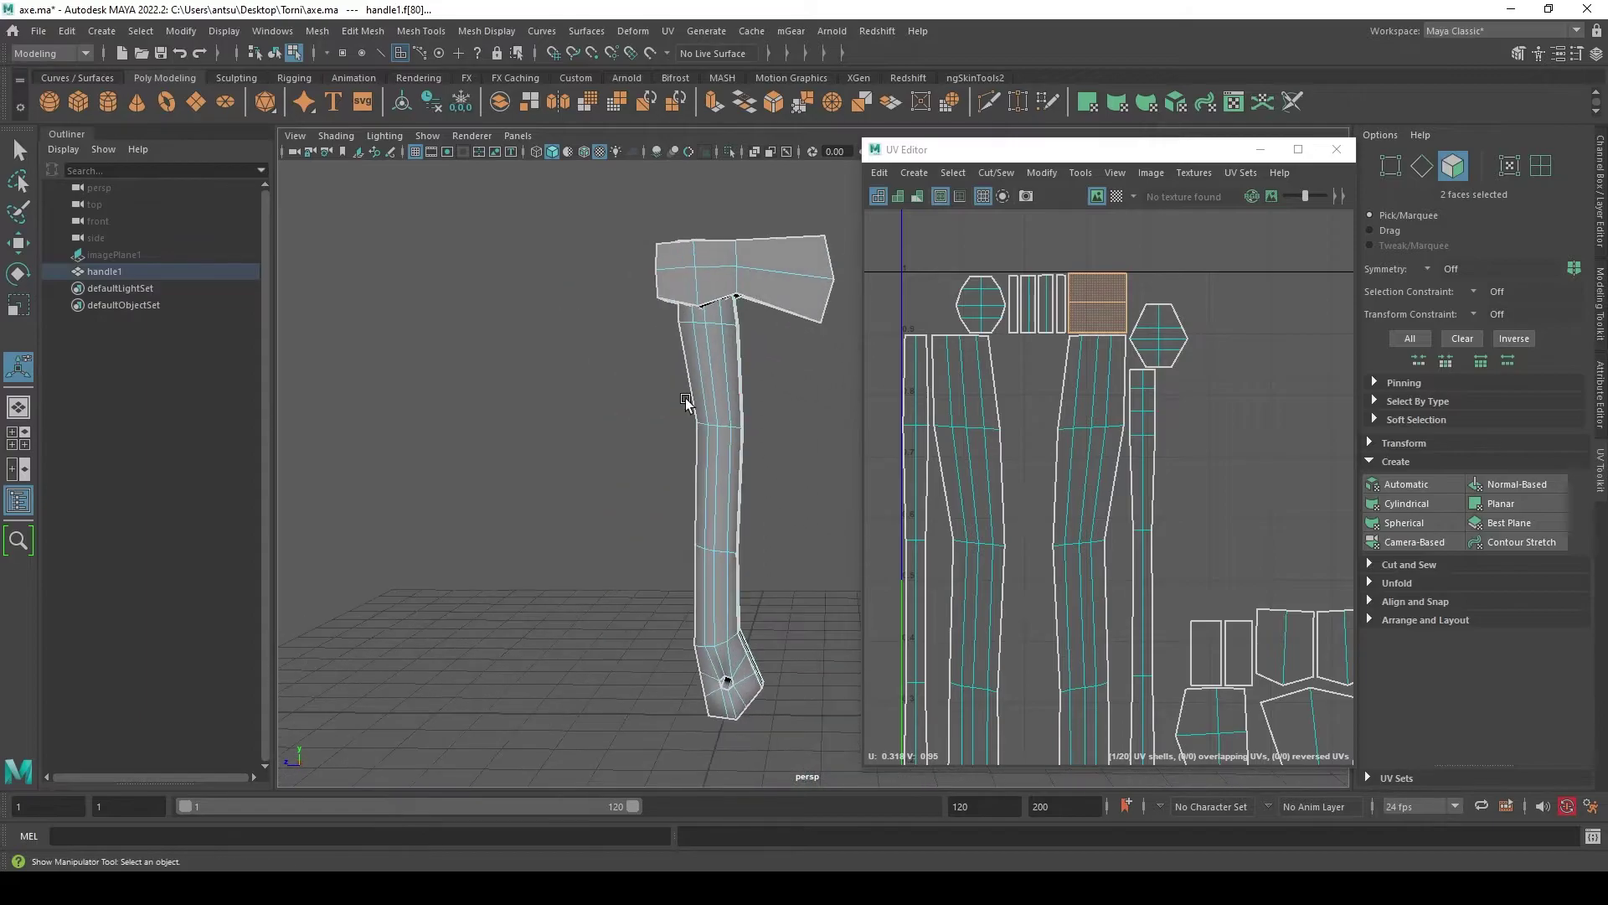
scroll(1045, 445, down, 3)
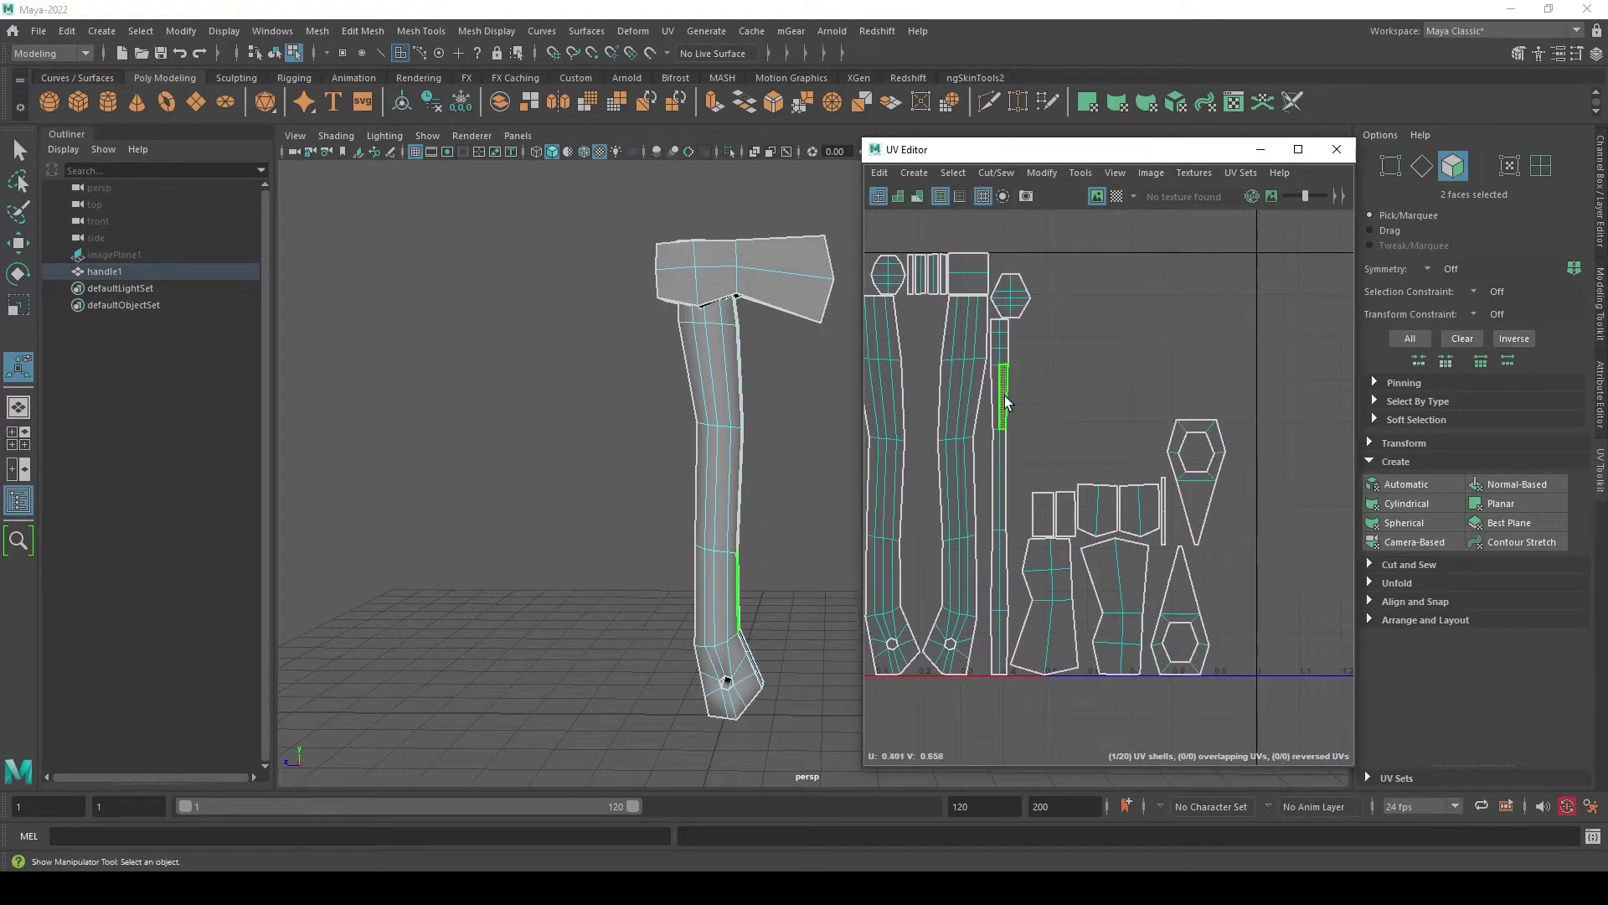
click(1011, 295)
key(f)
mouse_move(683, 481)
alt+mouse_down()
mouse_move(694, 407)
mouse_move(671, 509)
alt+mouse_up()
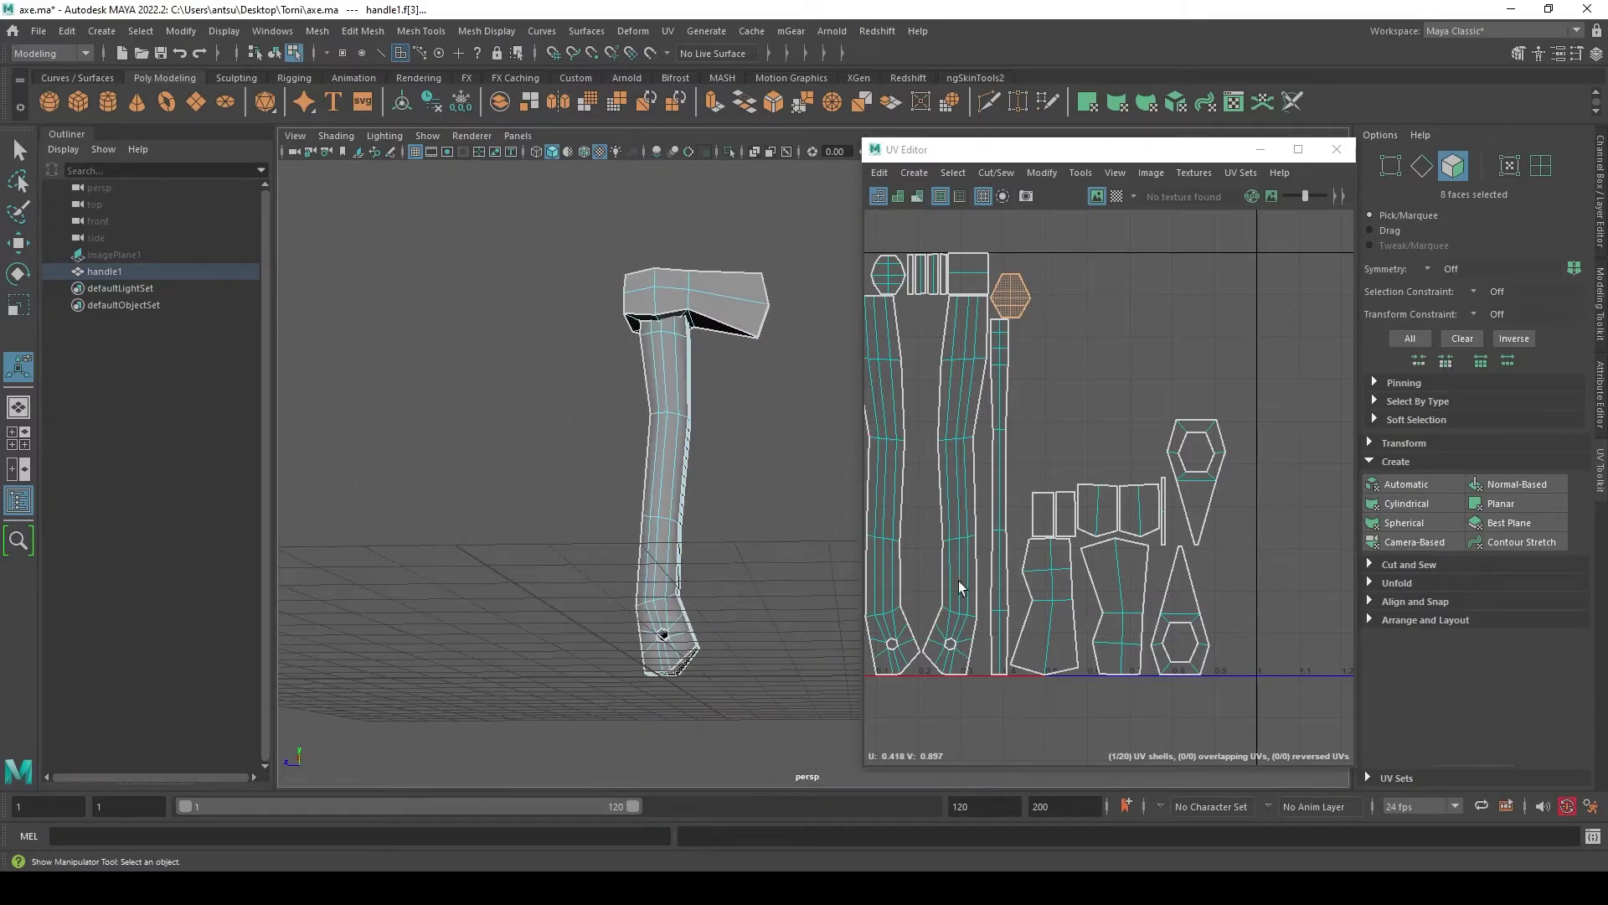
- Check the lower handle shells and the lower diamond-shaped shell on the axe
click(1043, 586)
alt+drag(708, 457, 828, 446)
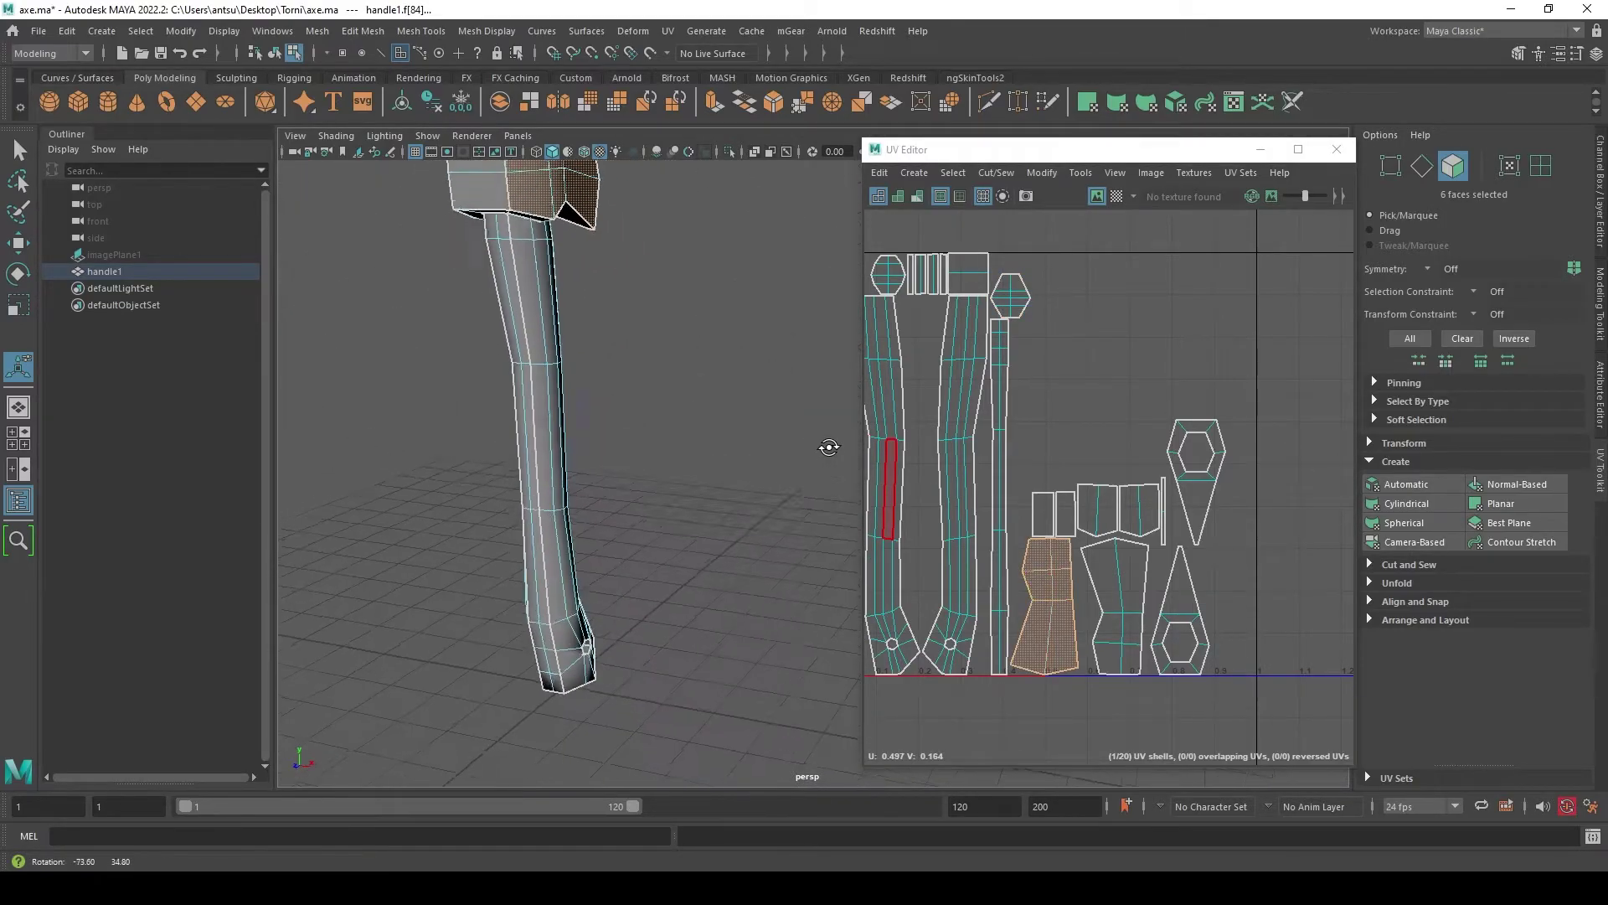
click(1112, 566)
mouse_move(729, 494)
alt+mouse_down()
mouse_move(701, 507)
mouse_move(690, 469)
mouse_move(825, 404)
mouse_move(624, 530)
alt+mouse_up()
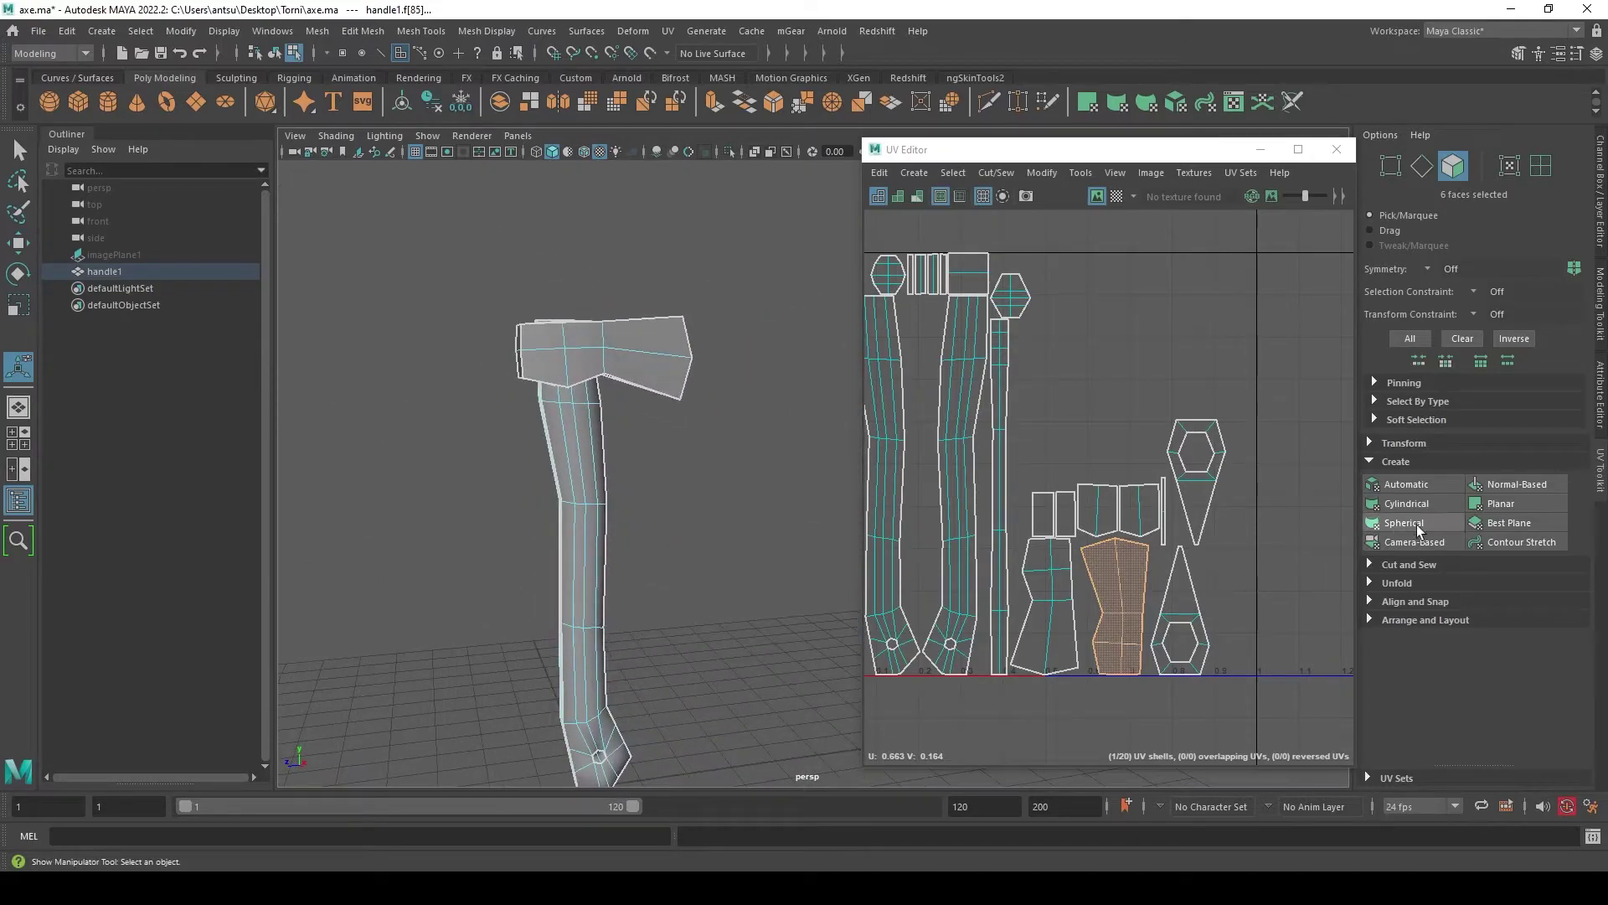
click(1193, 586)
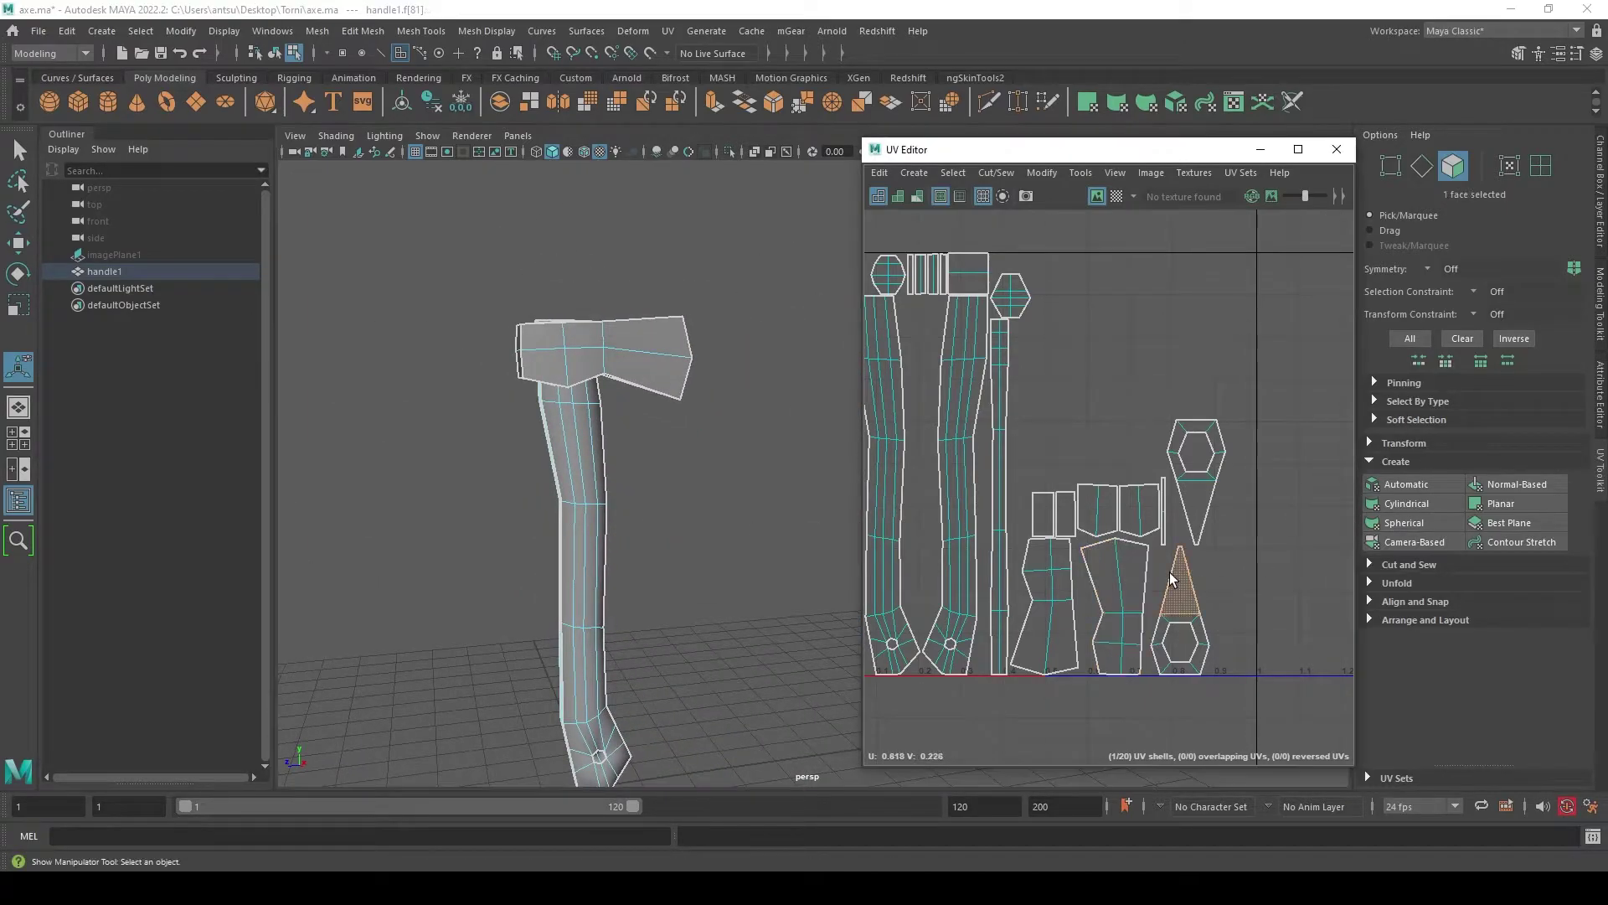
- Unfold the upper diamond-shaped UV shell, then recentre the axe in view
click(1212, 433)
click(1403, 582)
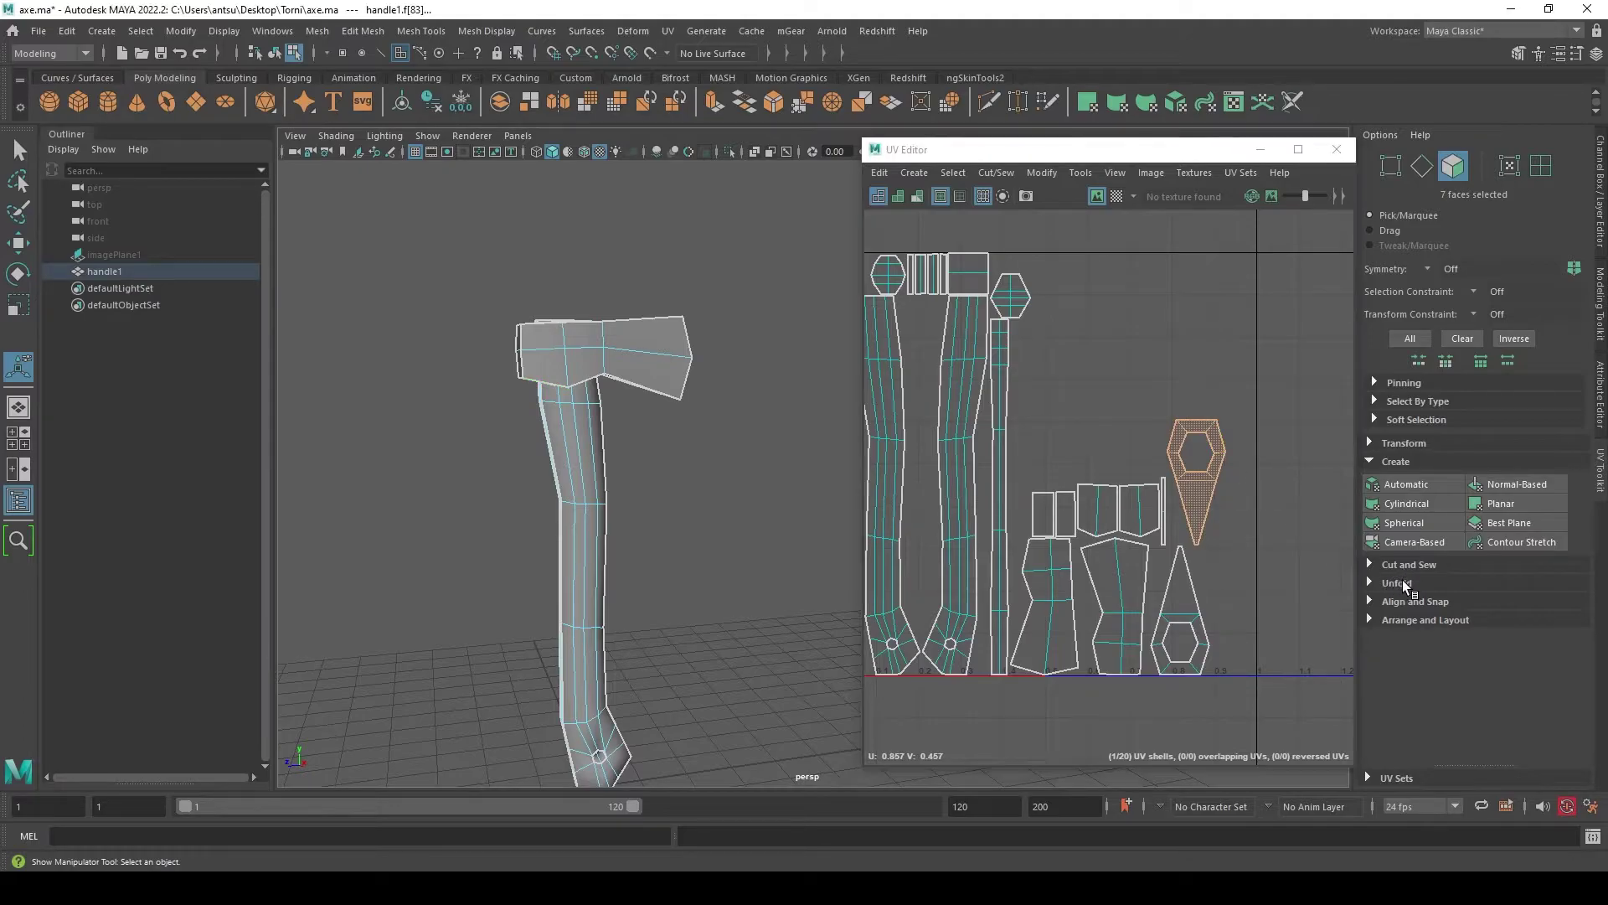
click(1414, 628)
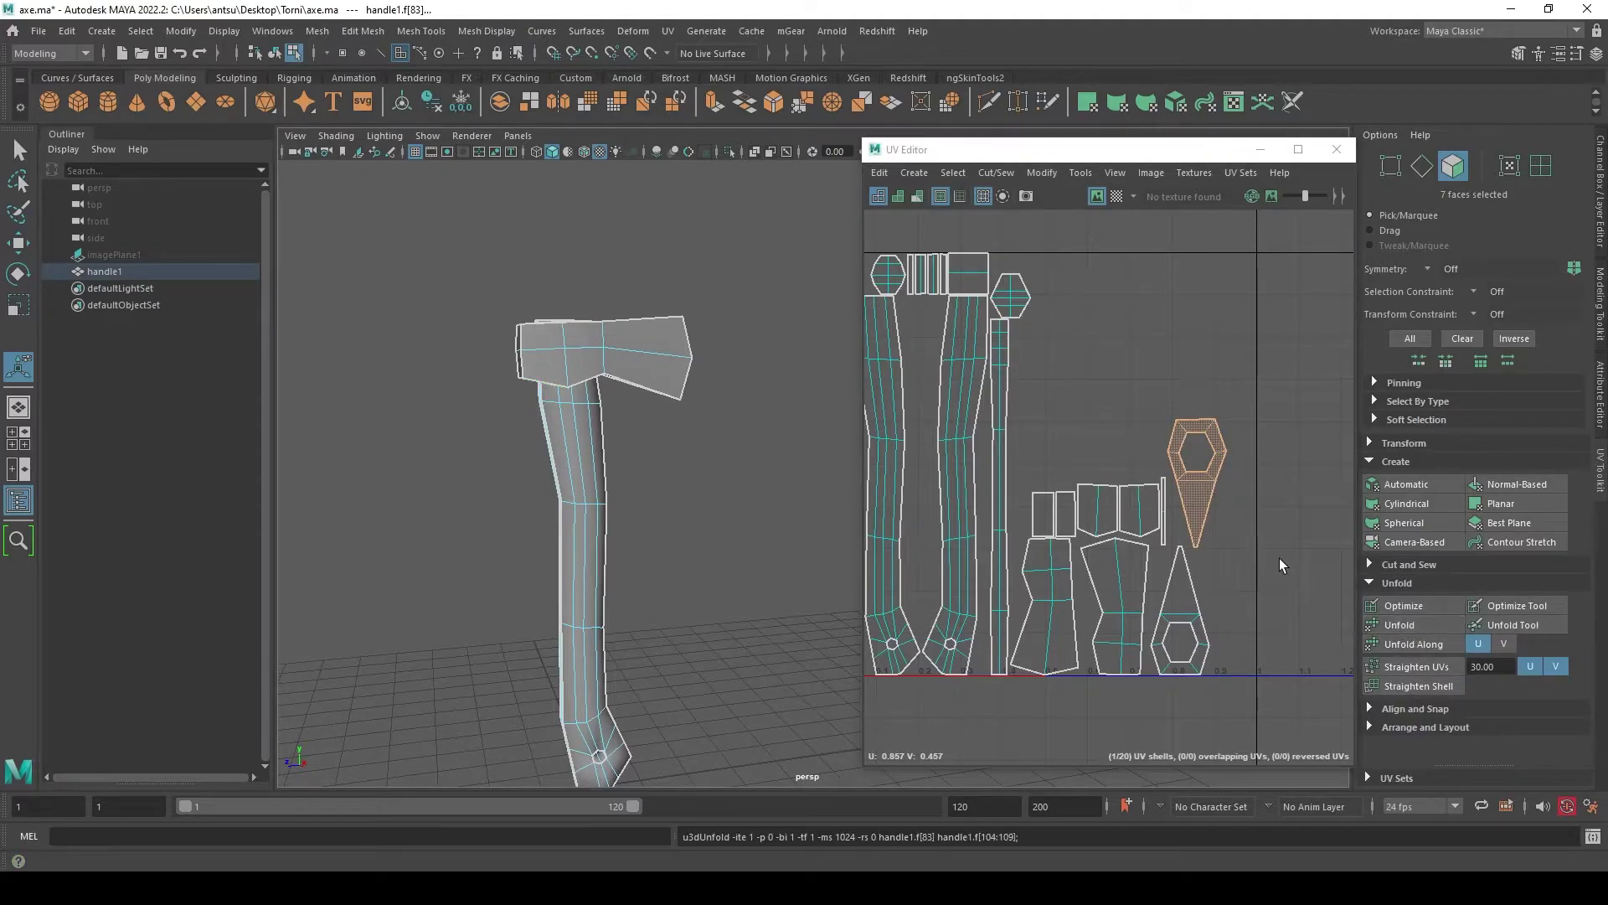
alt+middle_drag(1239, 530, 1224, 528)
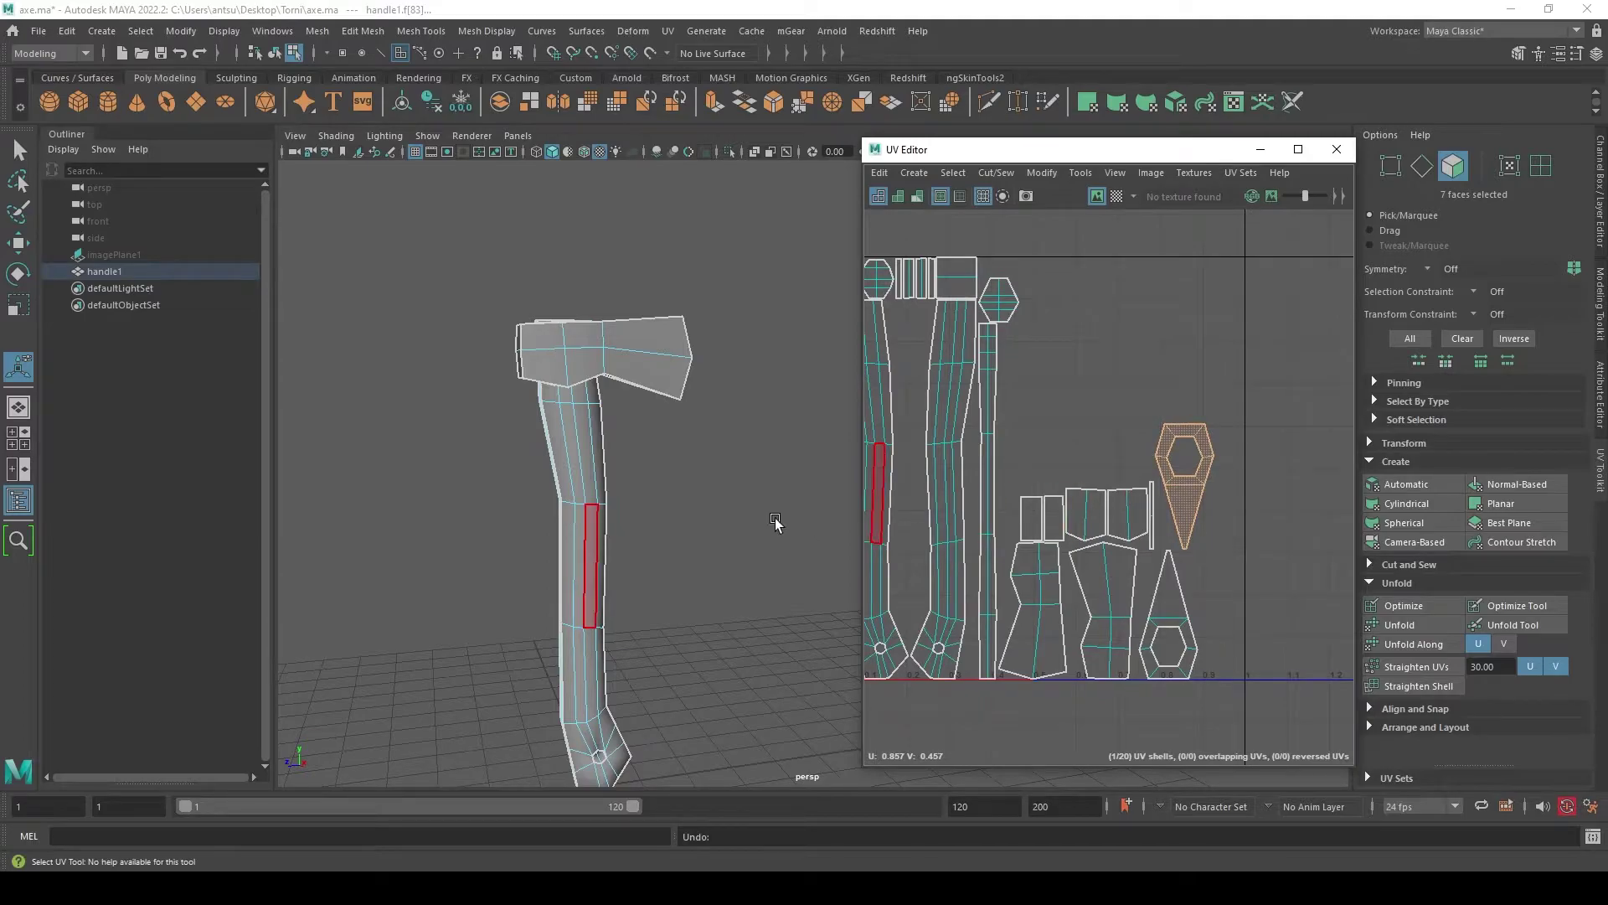
alt+drag(776, 528, 750, 476)
mouse_move(735, 435)
alt+mouse_down()
mouse_move(753, 460)
mouse_move(738, 509)
alt+mouse_up()
scroll(1005, 586, down, 1)
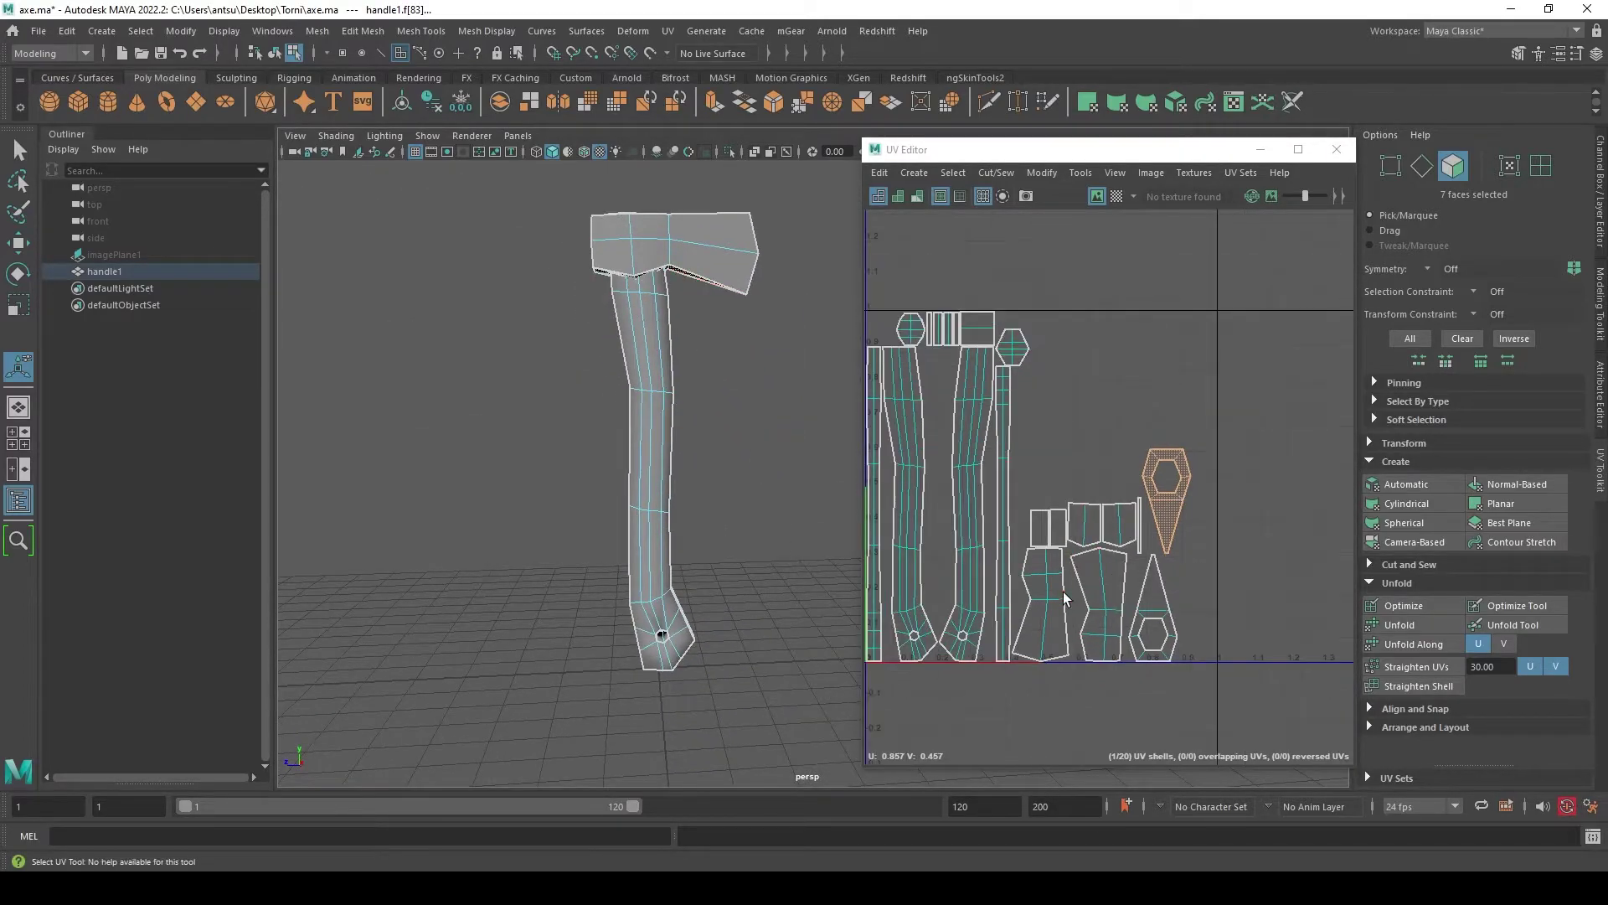
scroll(1069, 596, down, 1)
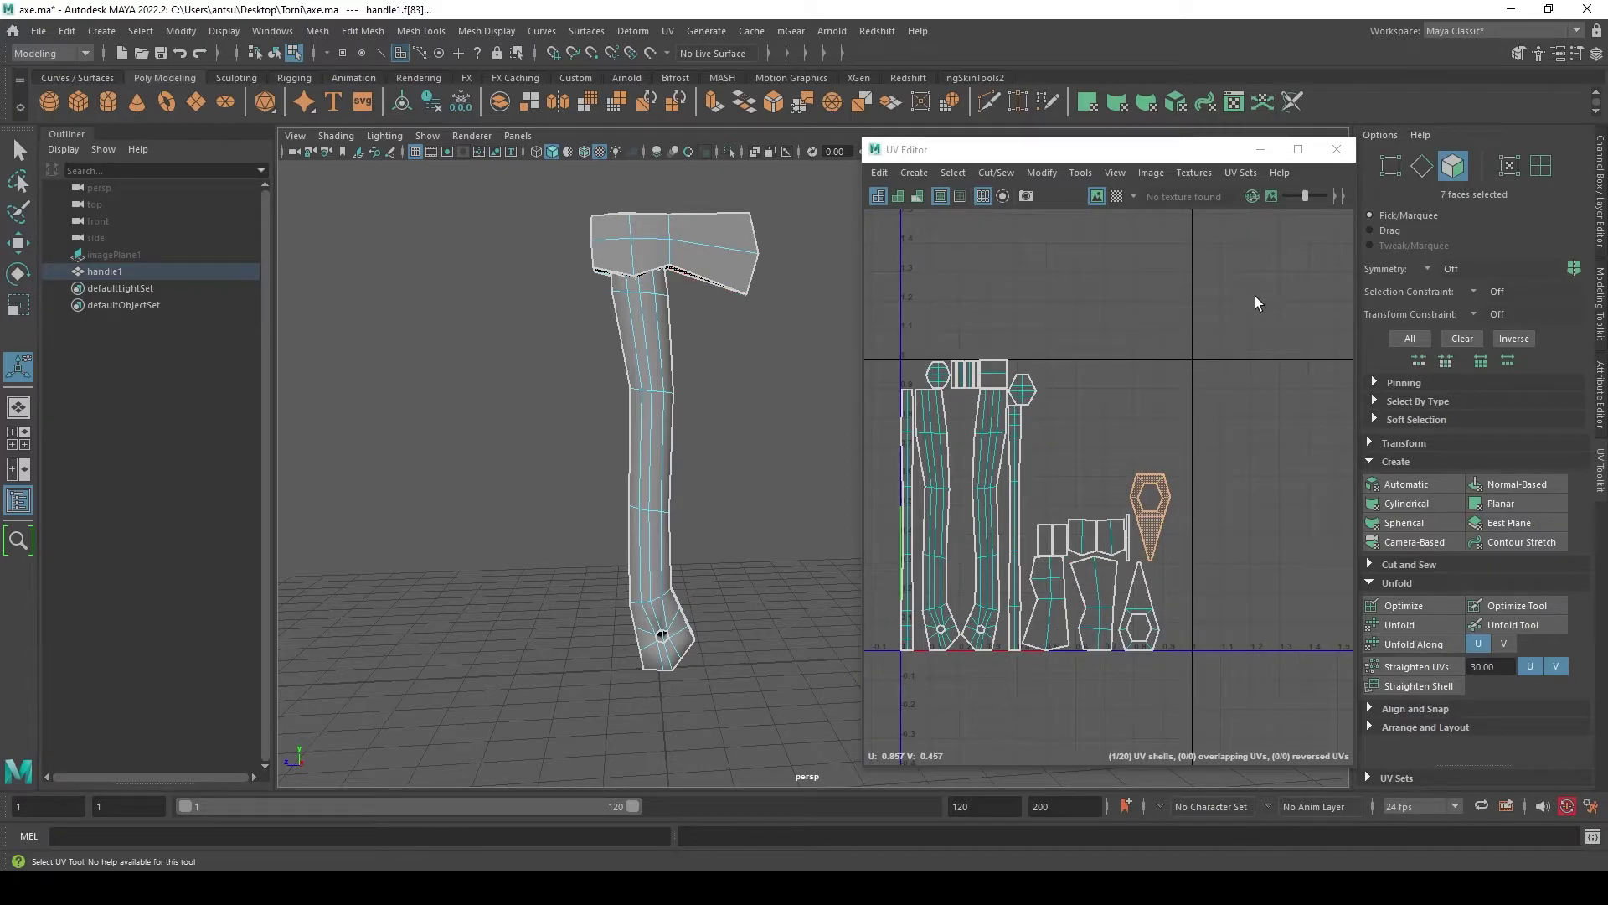
- Select all 20 UV shells and run Layout to pack them into the 0–1 square
click(1445, 710)
scroll(1165, 561, down, 2)
drag(1239, 319, 950, 683)
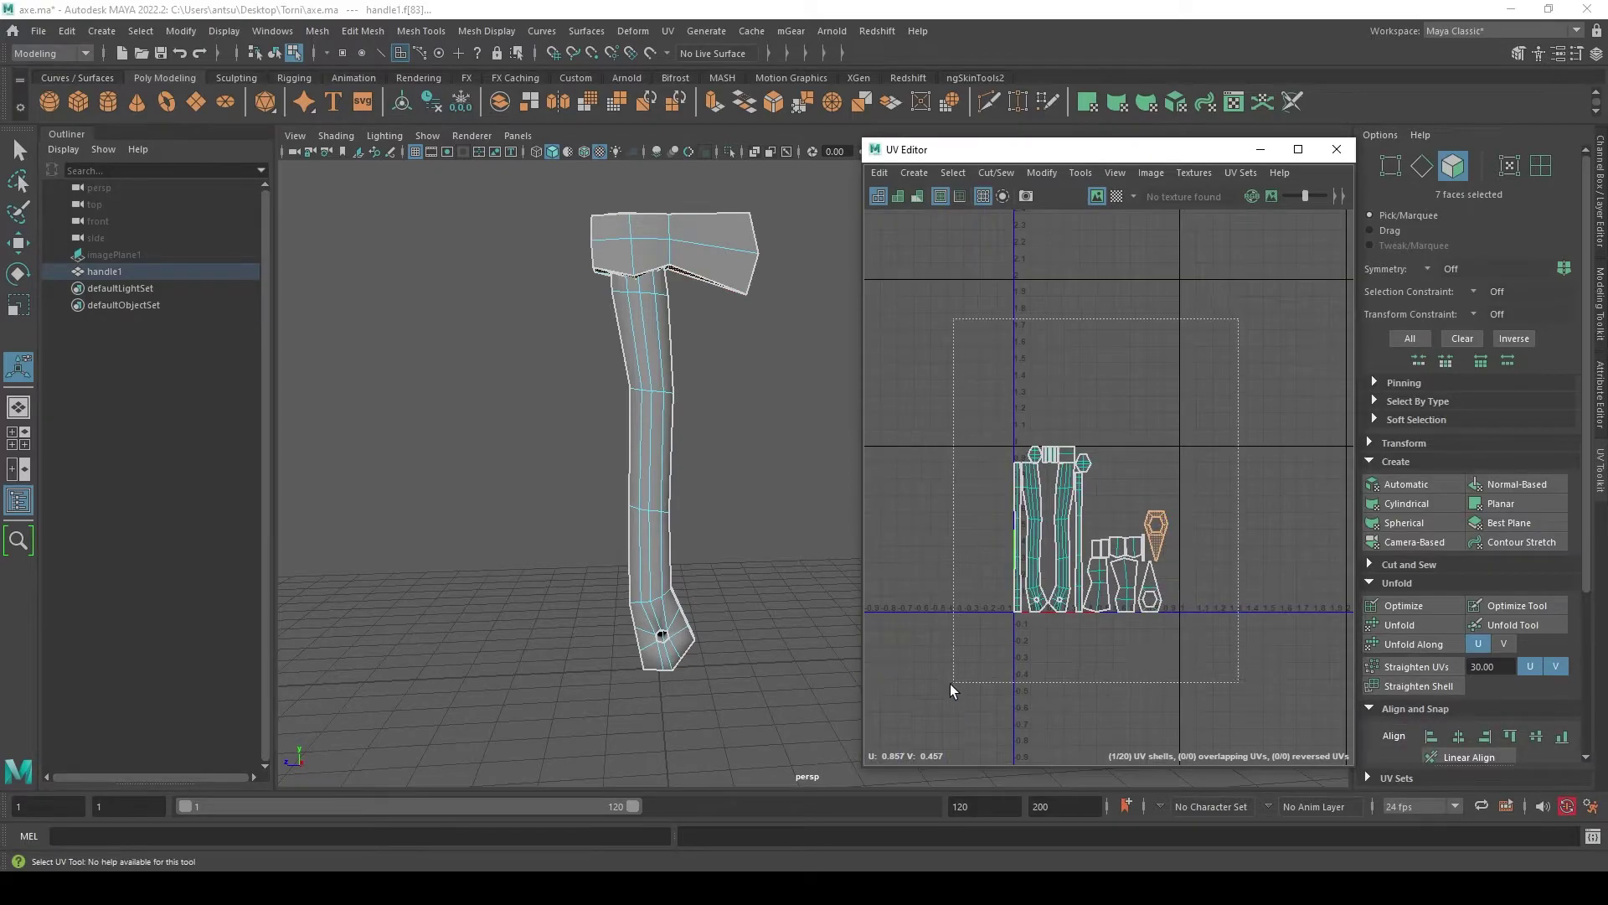
scroll(1404, 708, down, 5)
scroll(1406, 703, down, 2)
click(1415, 727)
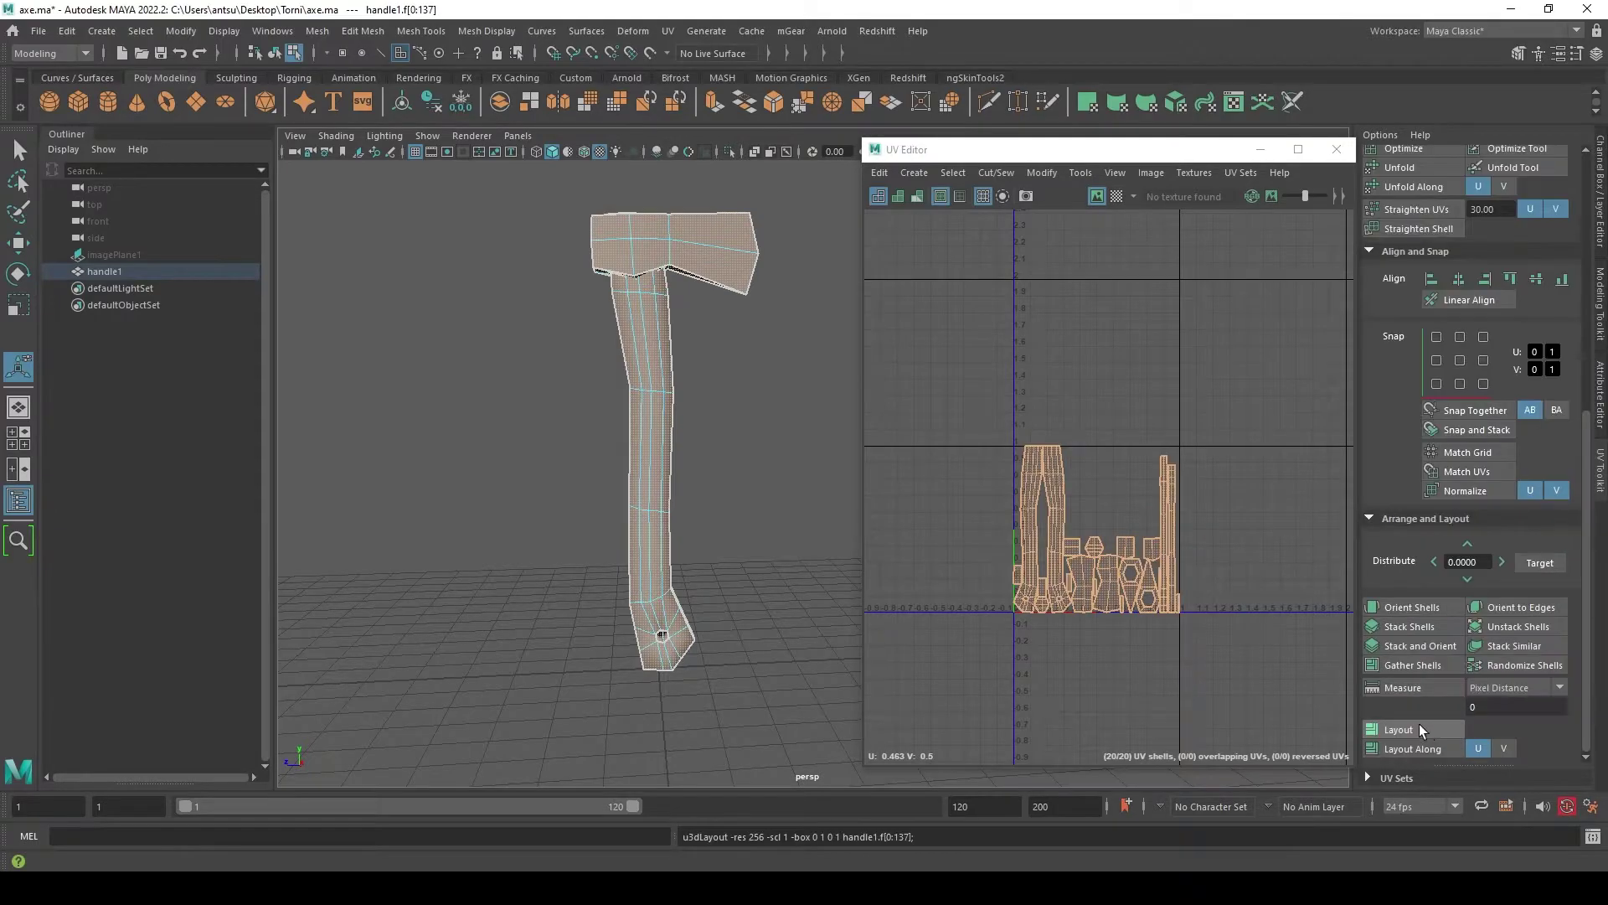
key(f)
- Zoom over the packed layout and collapse the Align and Snap and Unfold sections
scroll(1168, 634, down, 2)
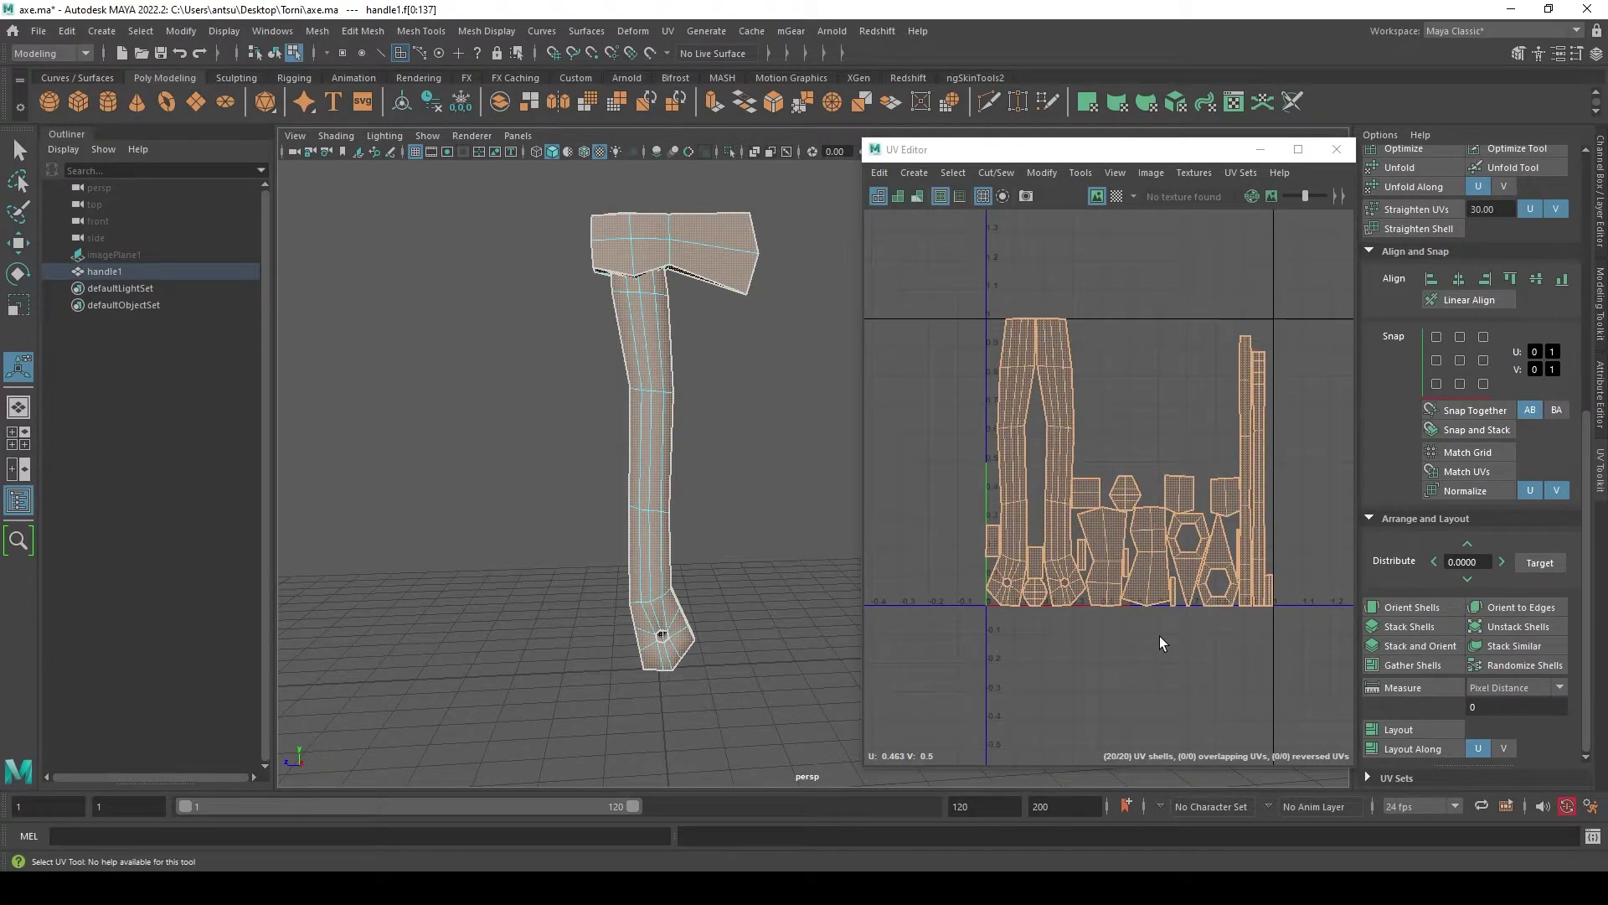
scroll(1160, 634, down, 1)
scroll(1166, 631, down, 1)
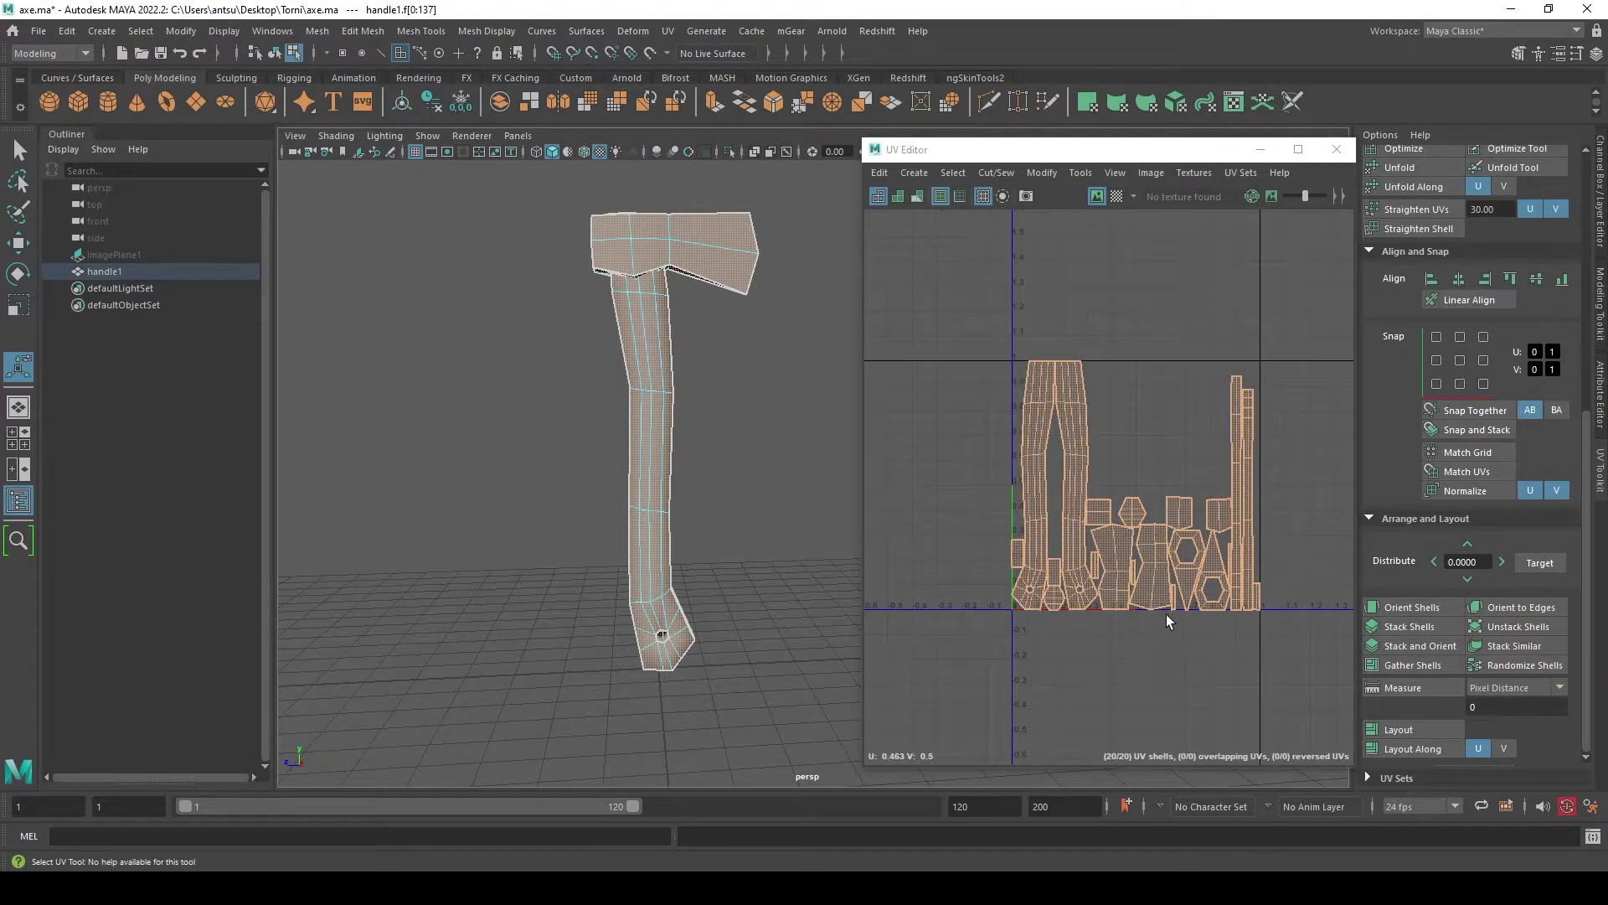
scroll(1436, 708, up, 3)
scroll(1426, 719, up, 3)
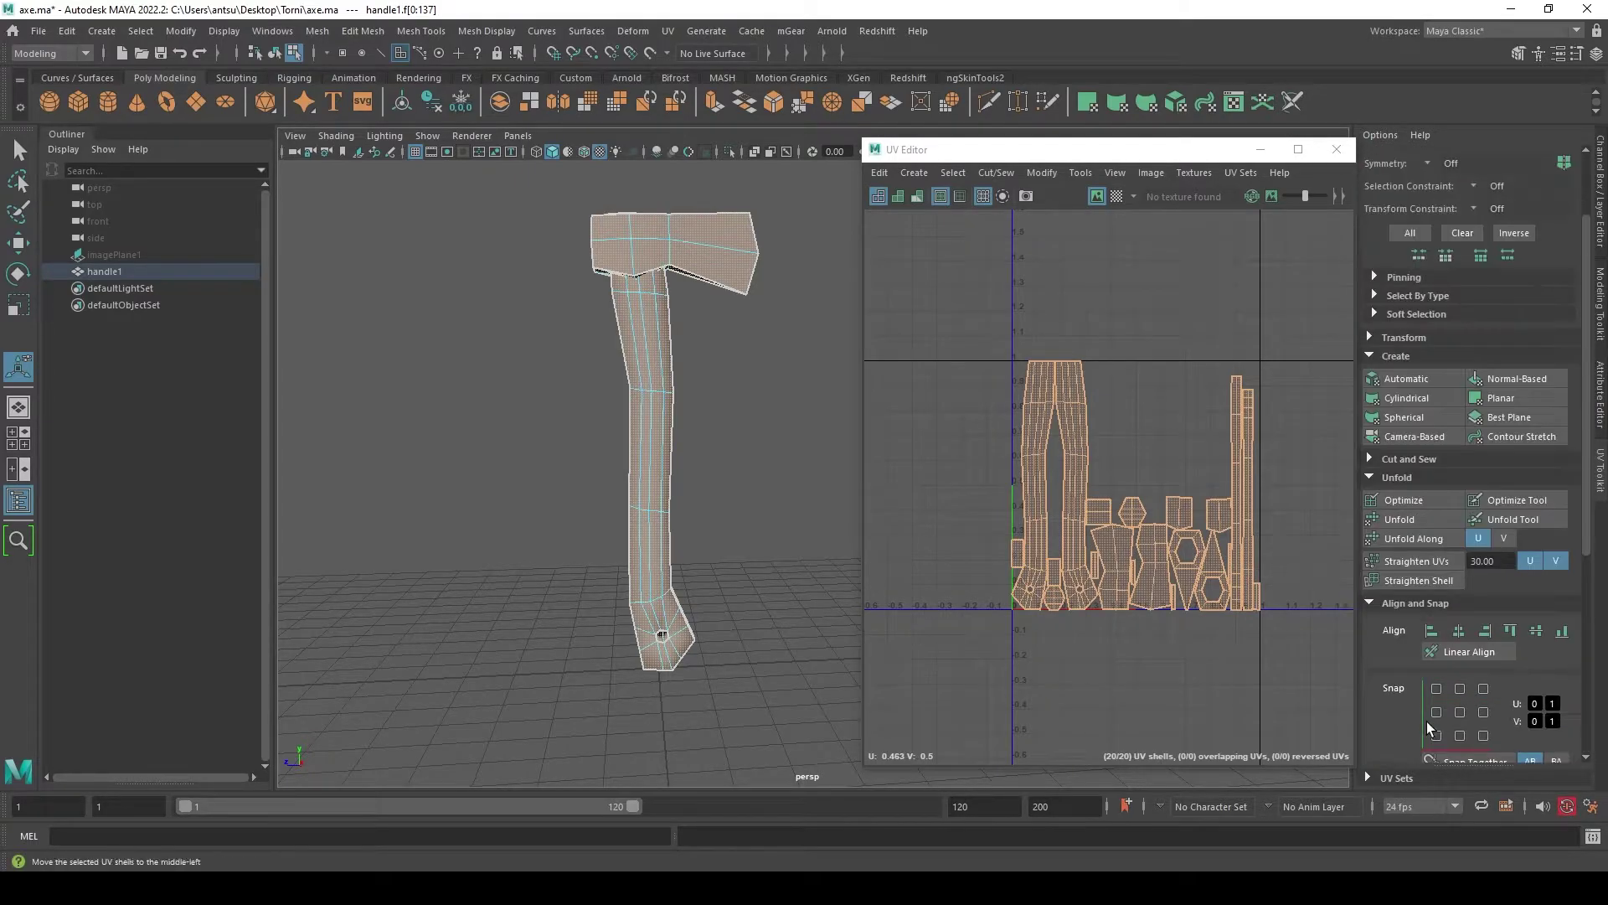
scroll(1426, 721, down, 3)
scroll(1415, 685, down, 4)
scroll(1424, 512, up, 6)
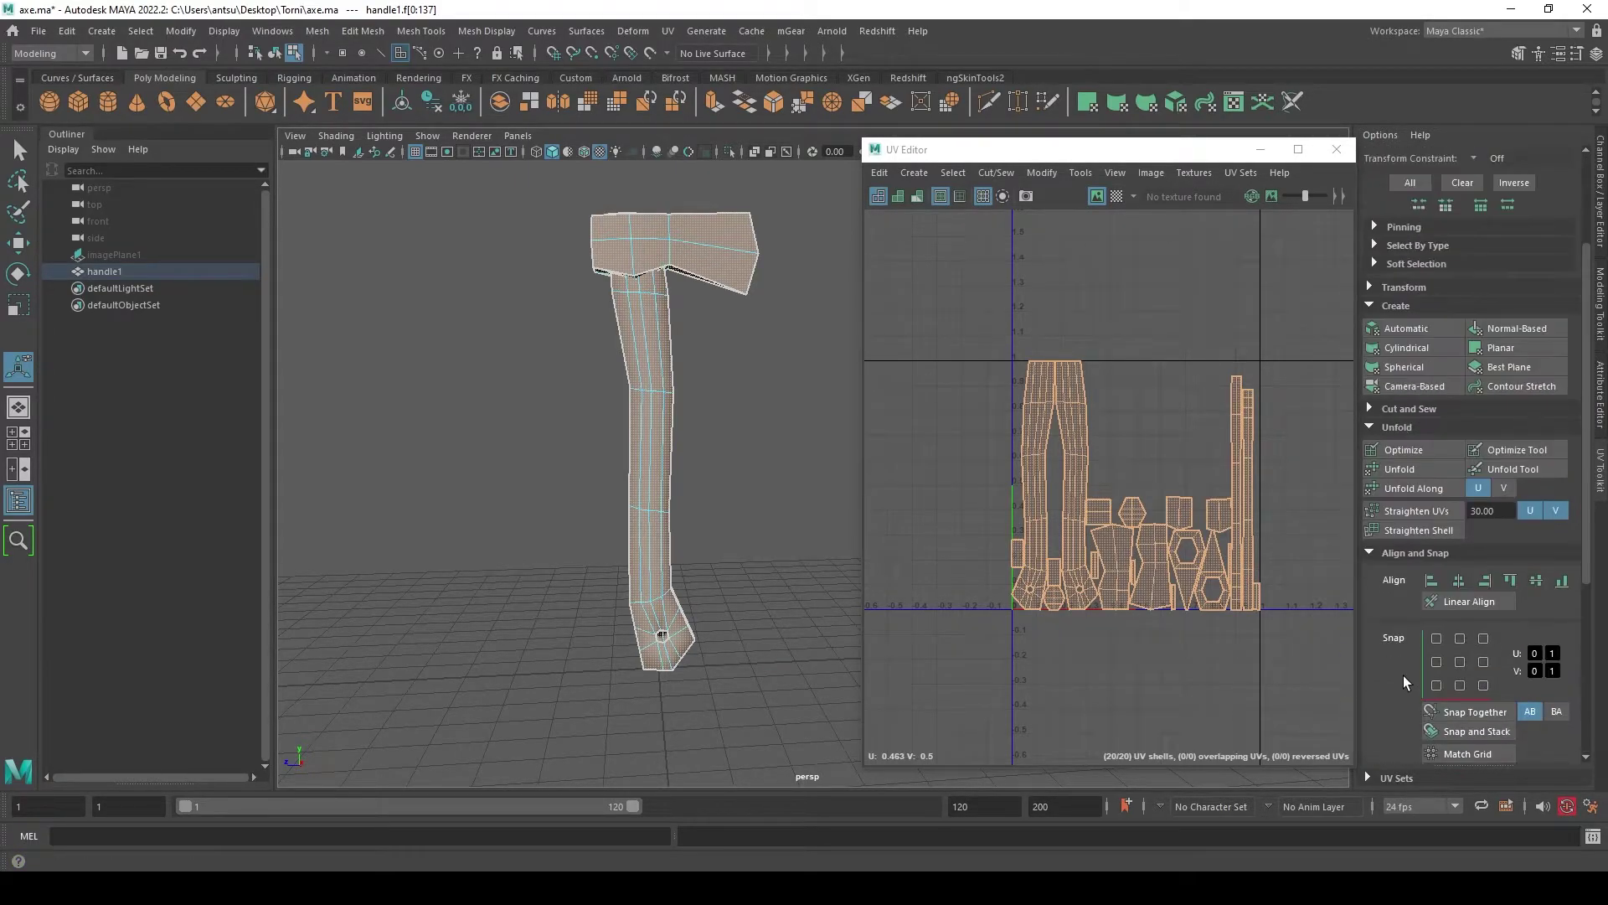
click(1407, 556)
click(1394, 425)
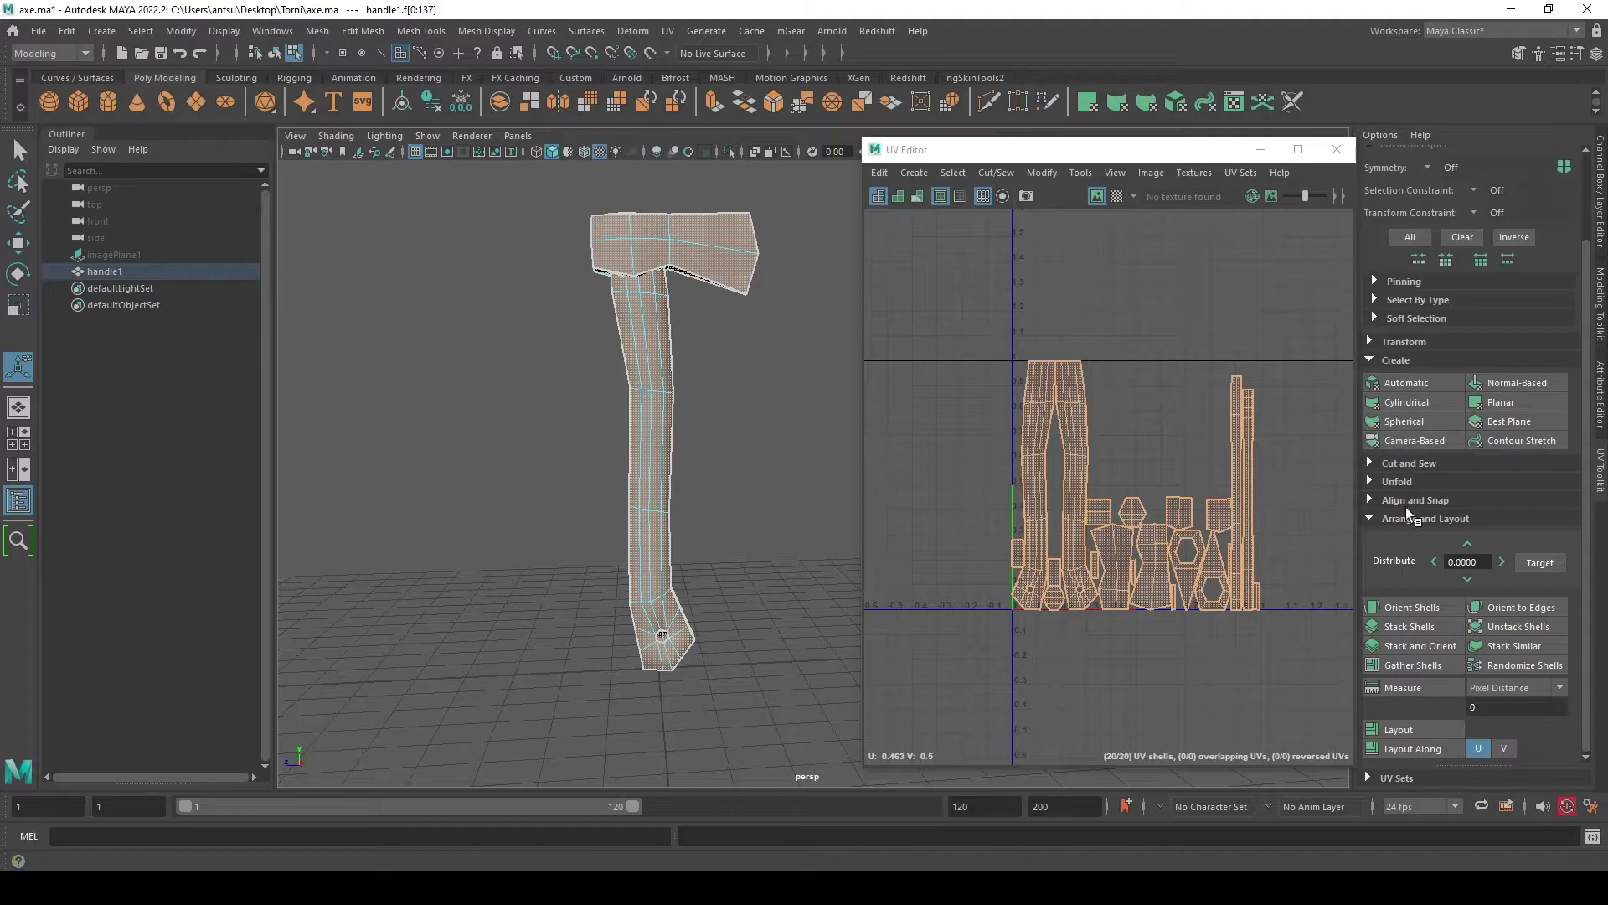
- Bring up Layout UVs Options and position the dialog beside the UV Editor
shift+click(1425, 727)
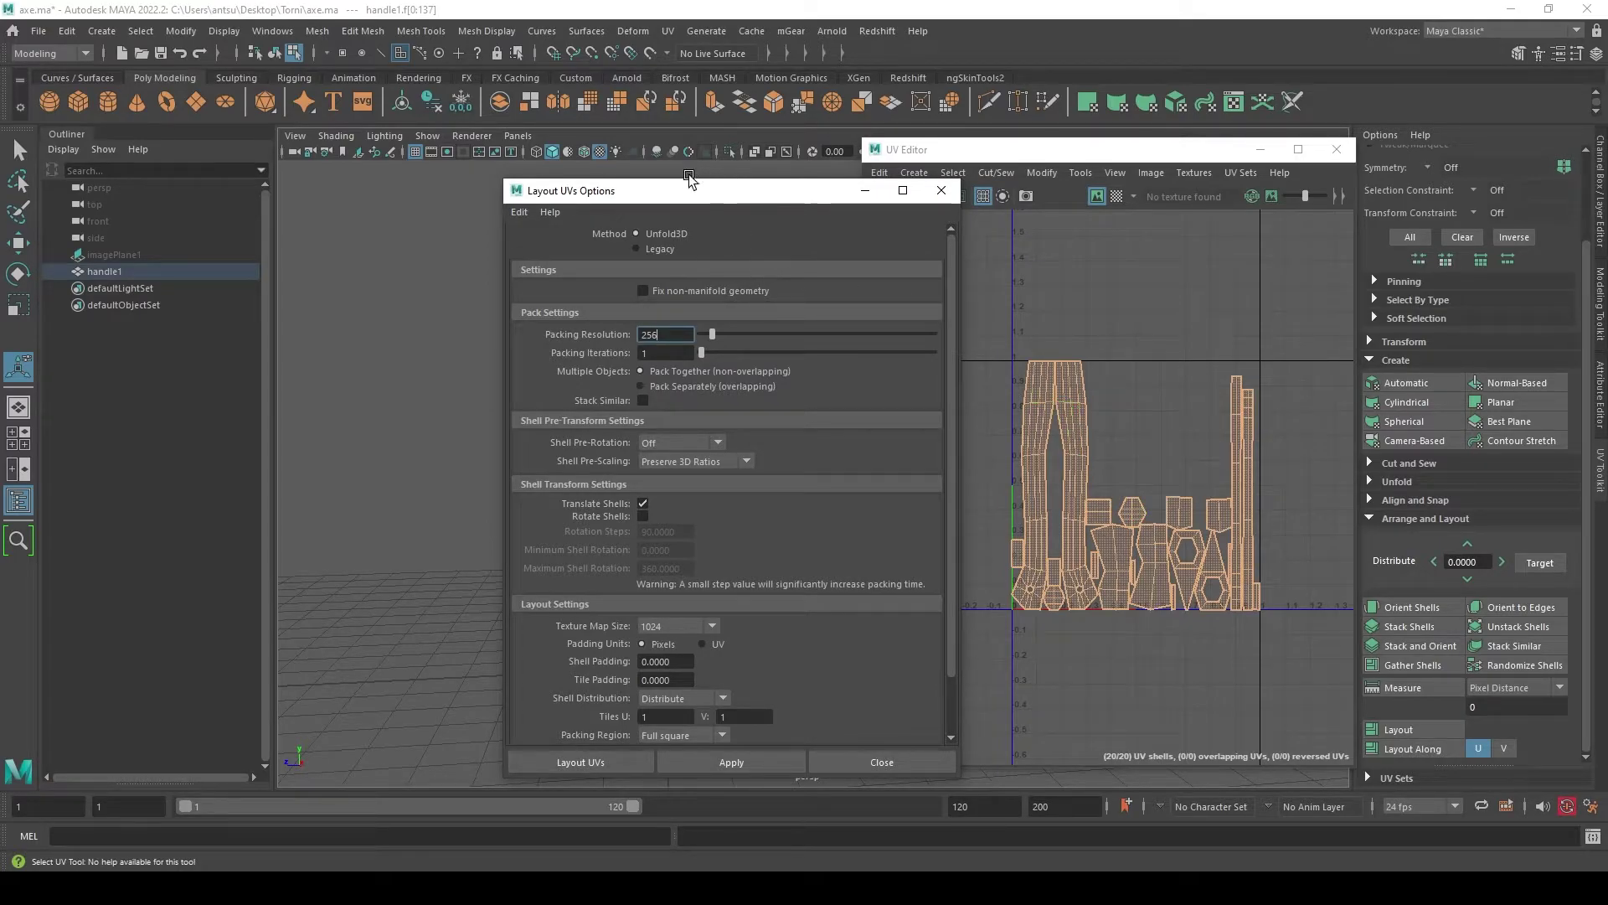
drag(754, 203, 836, 174)
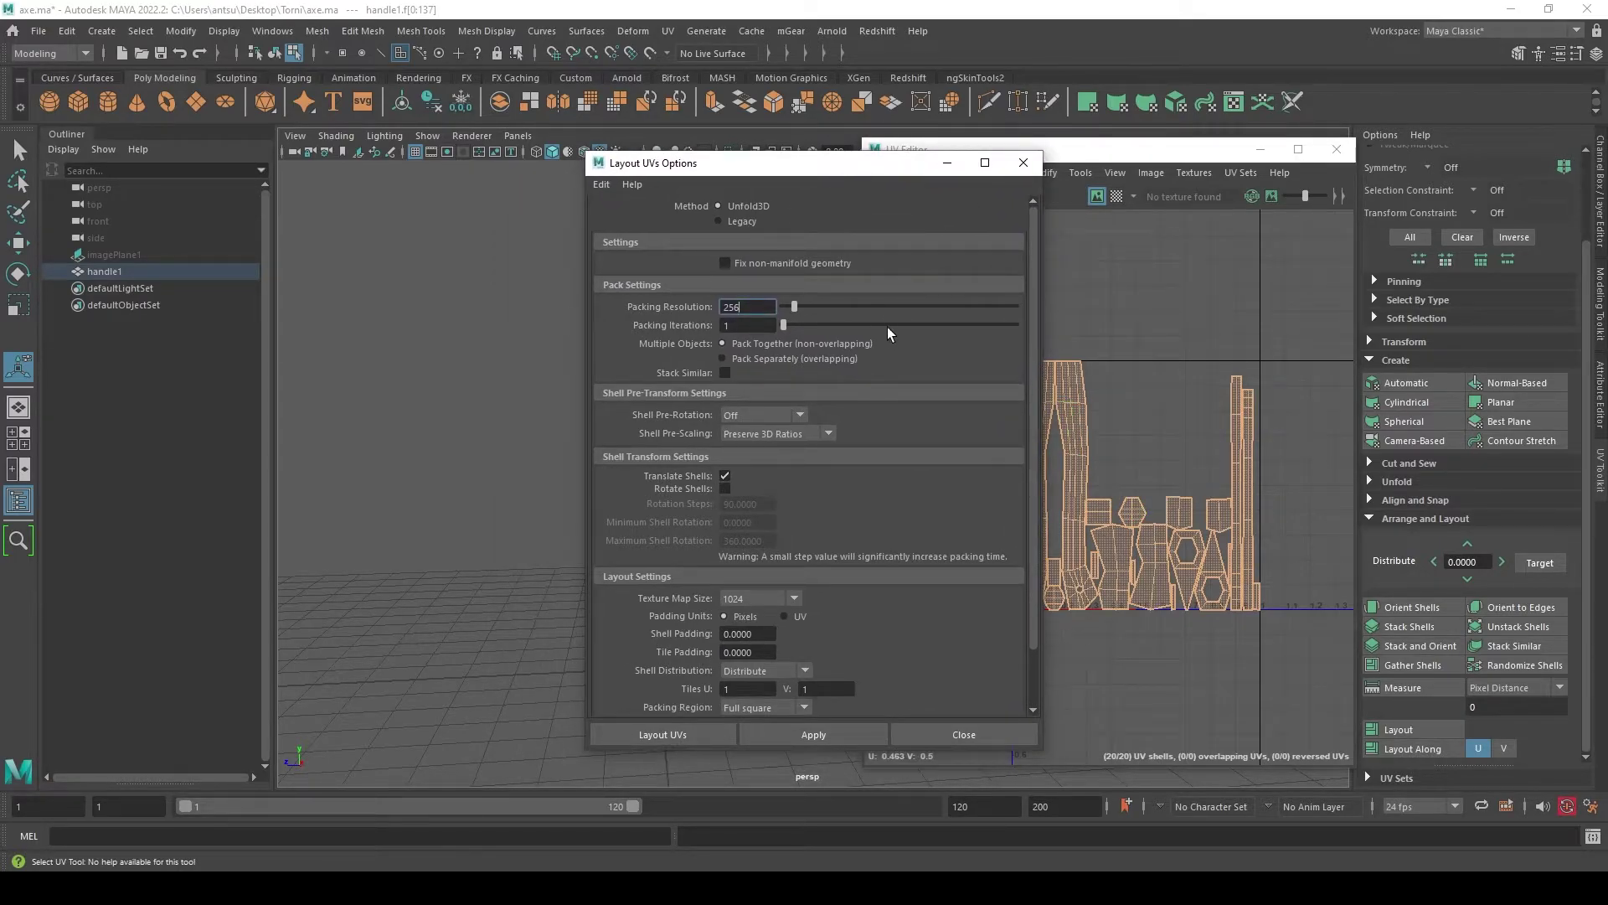
scroll(1163, 346, up, 3)
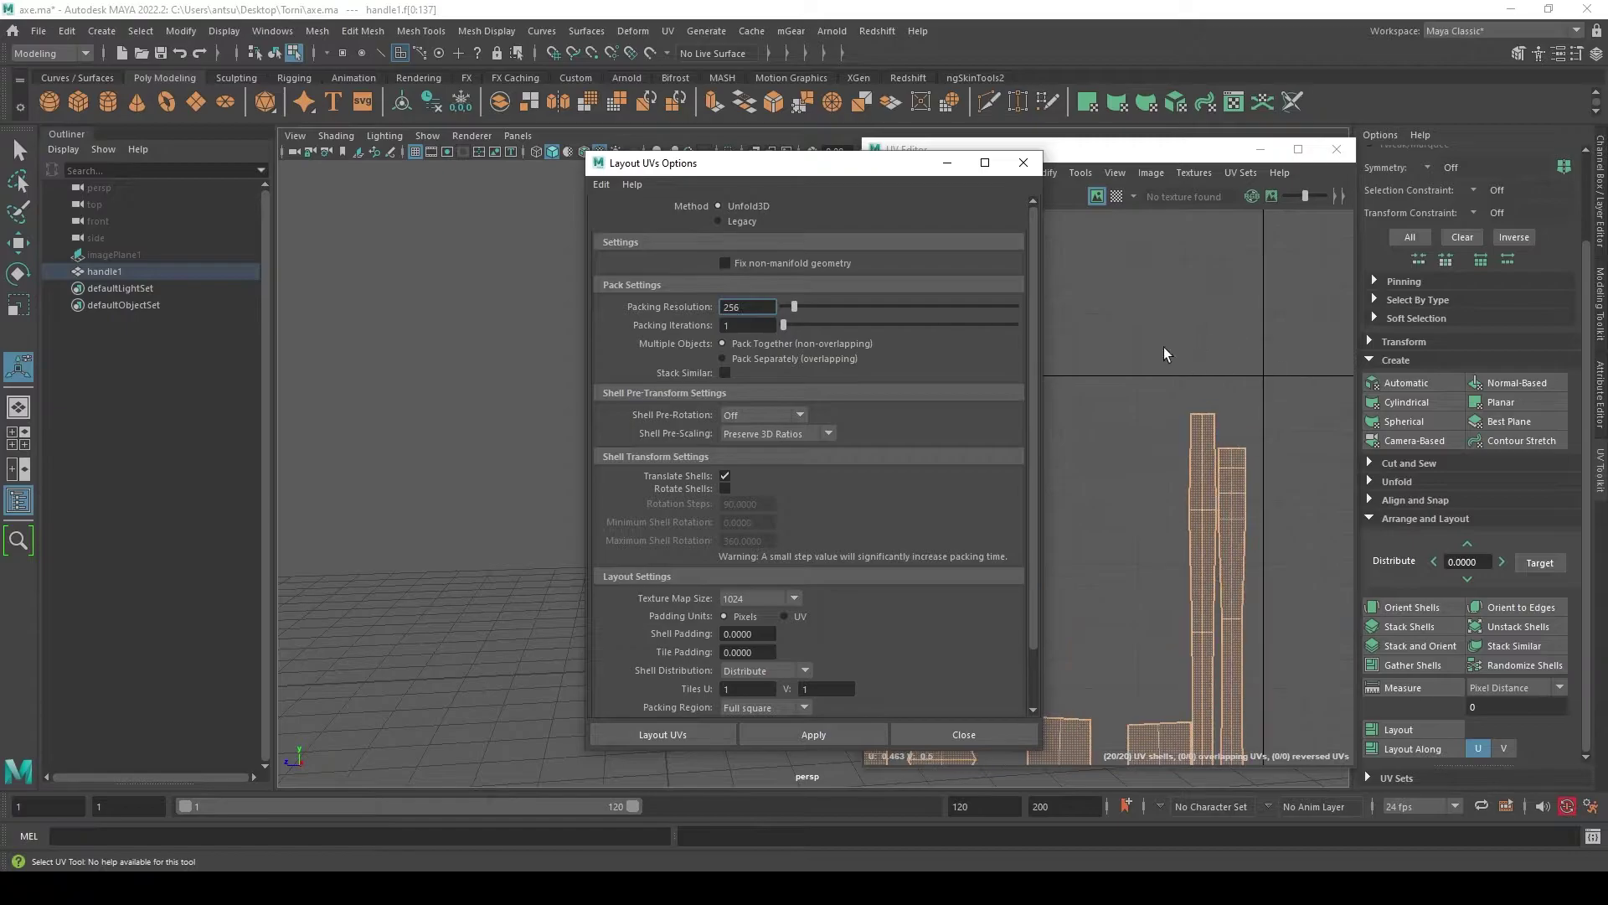
scroll(1173, 377, up, 2)
click(1183, 400)
scroll(1253, 478, down, 2)
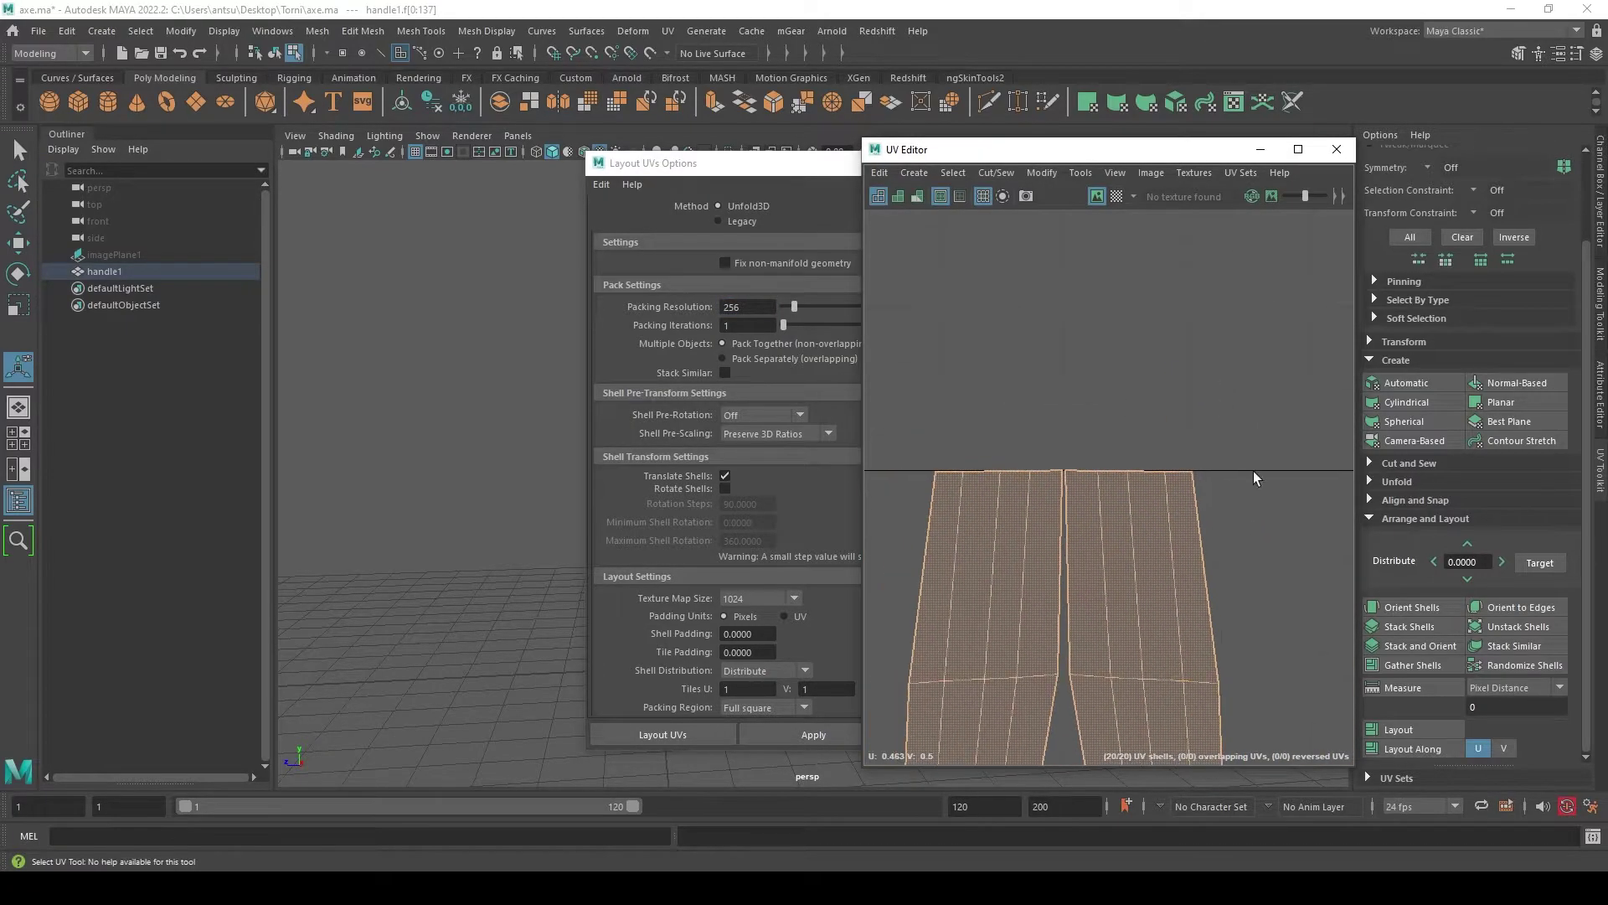
drag(787, 161, 634, 143)
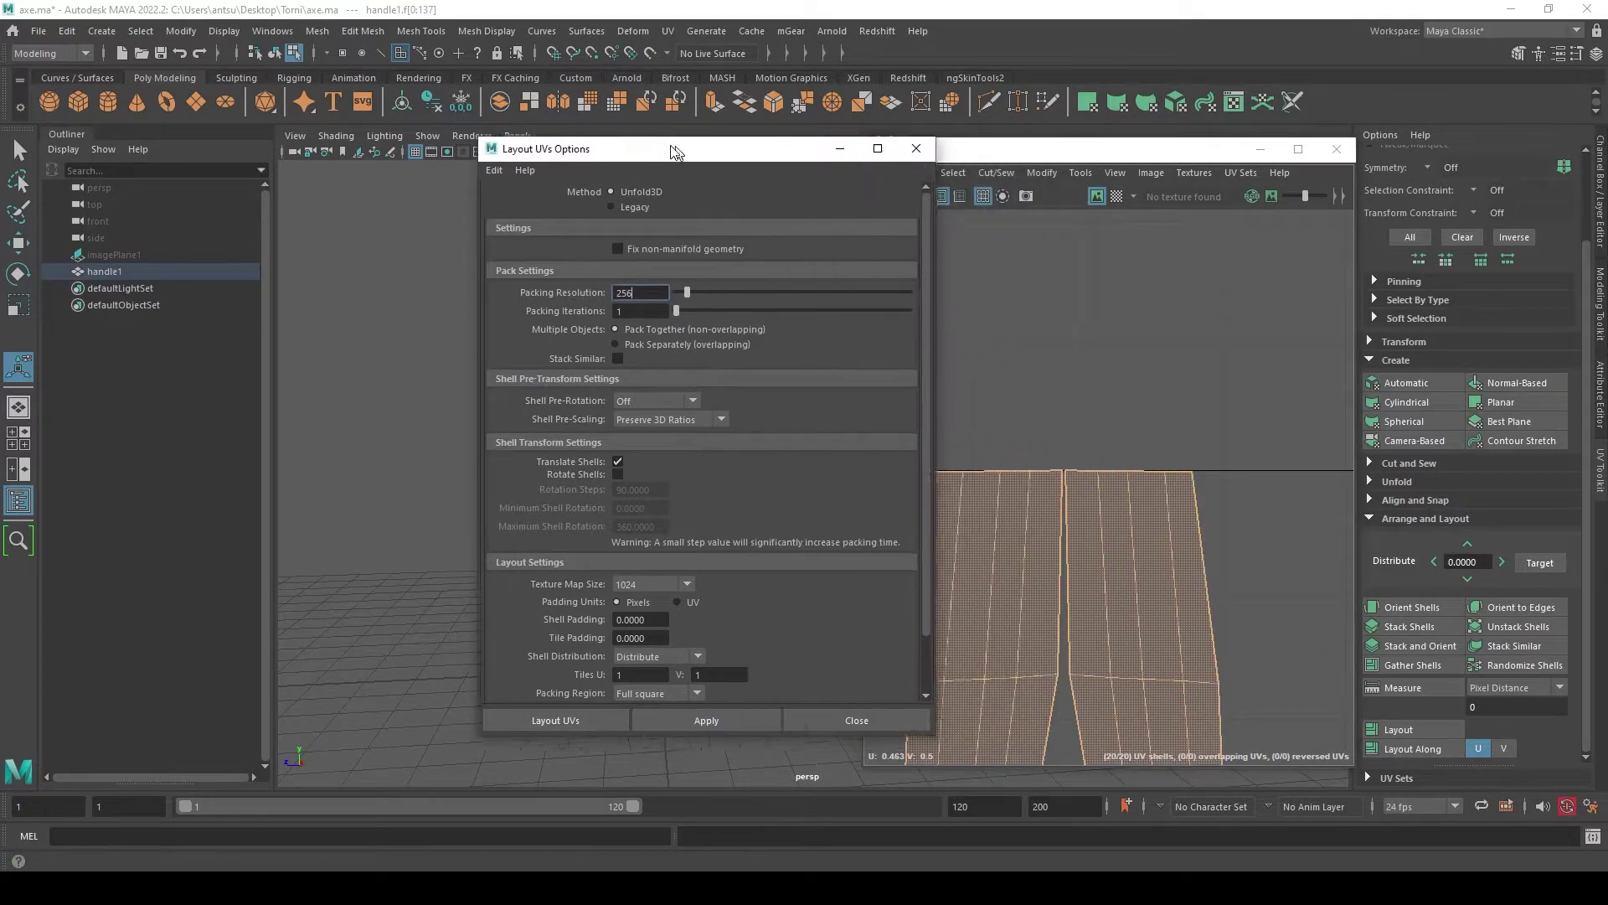
scroll(701, 616, down, 2)
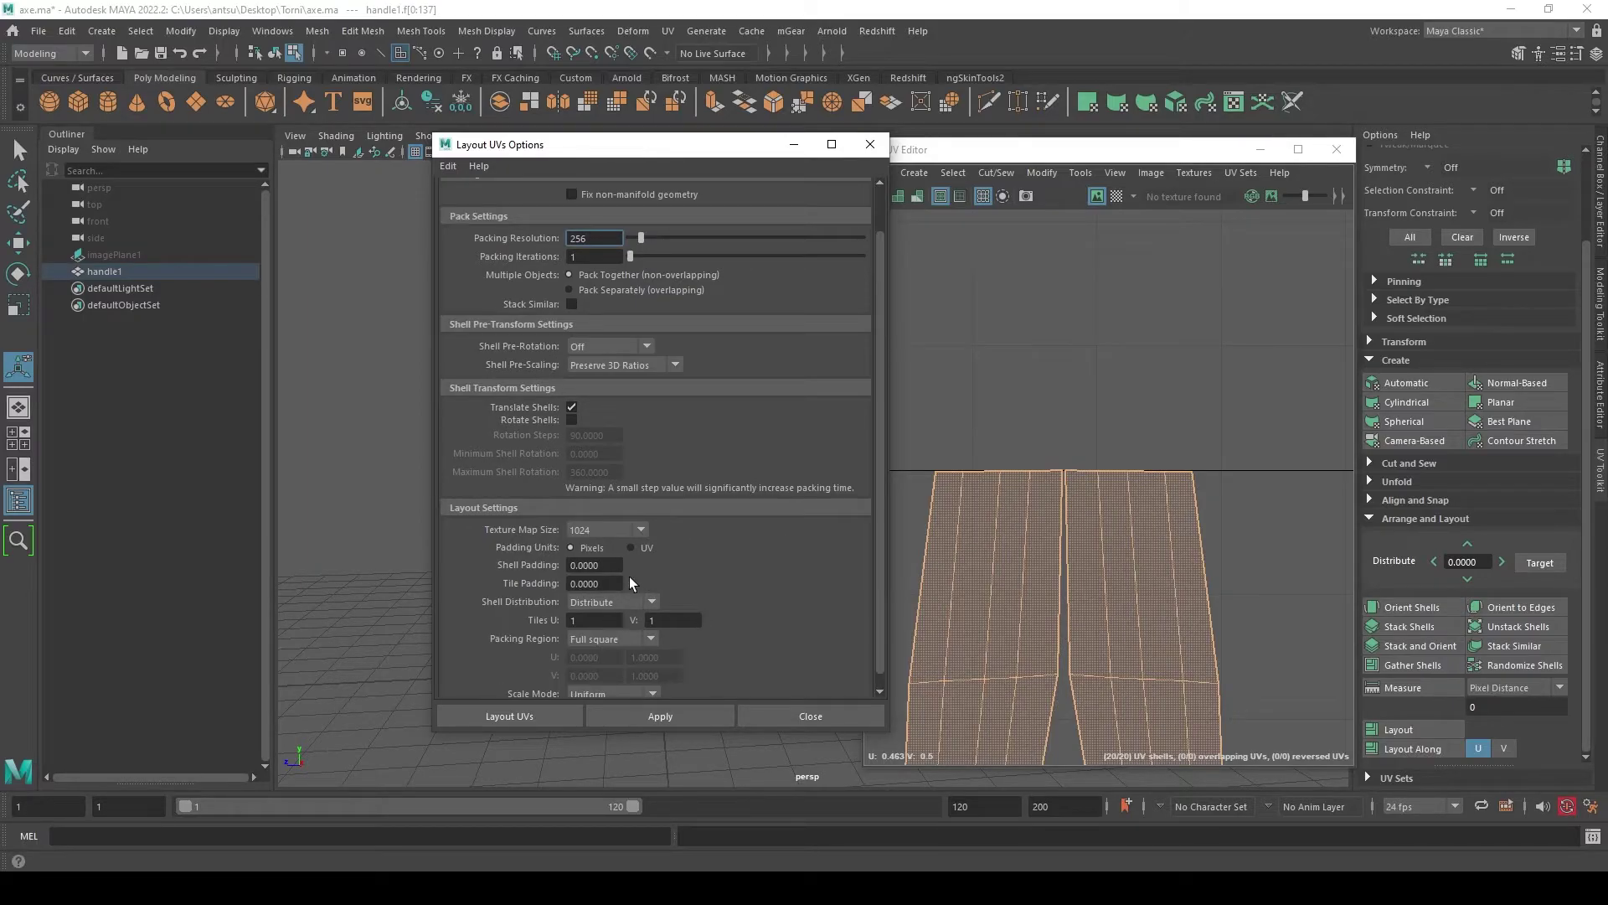
- Set shell and tile padding to 5 pixels and apply the layout
click(612, 564)
click(936, 494)
text(5)
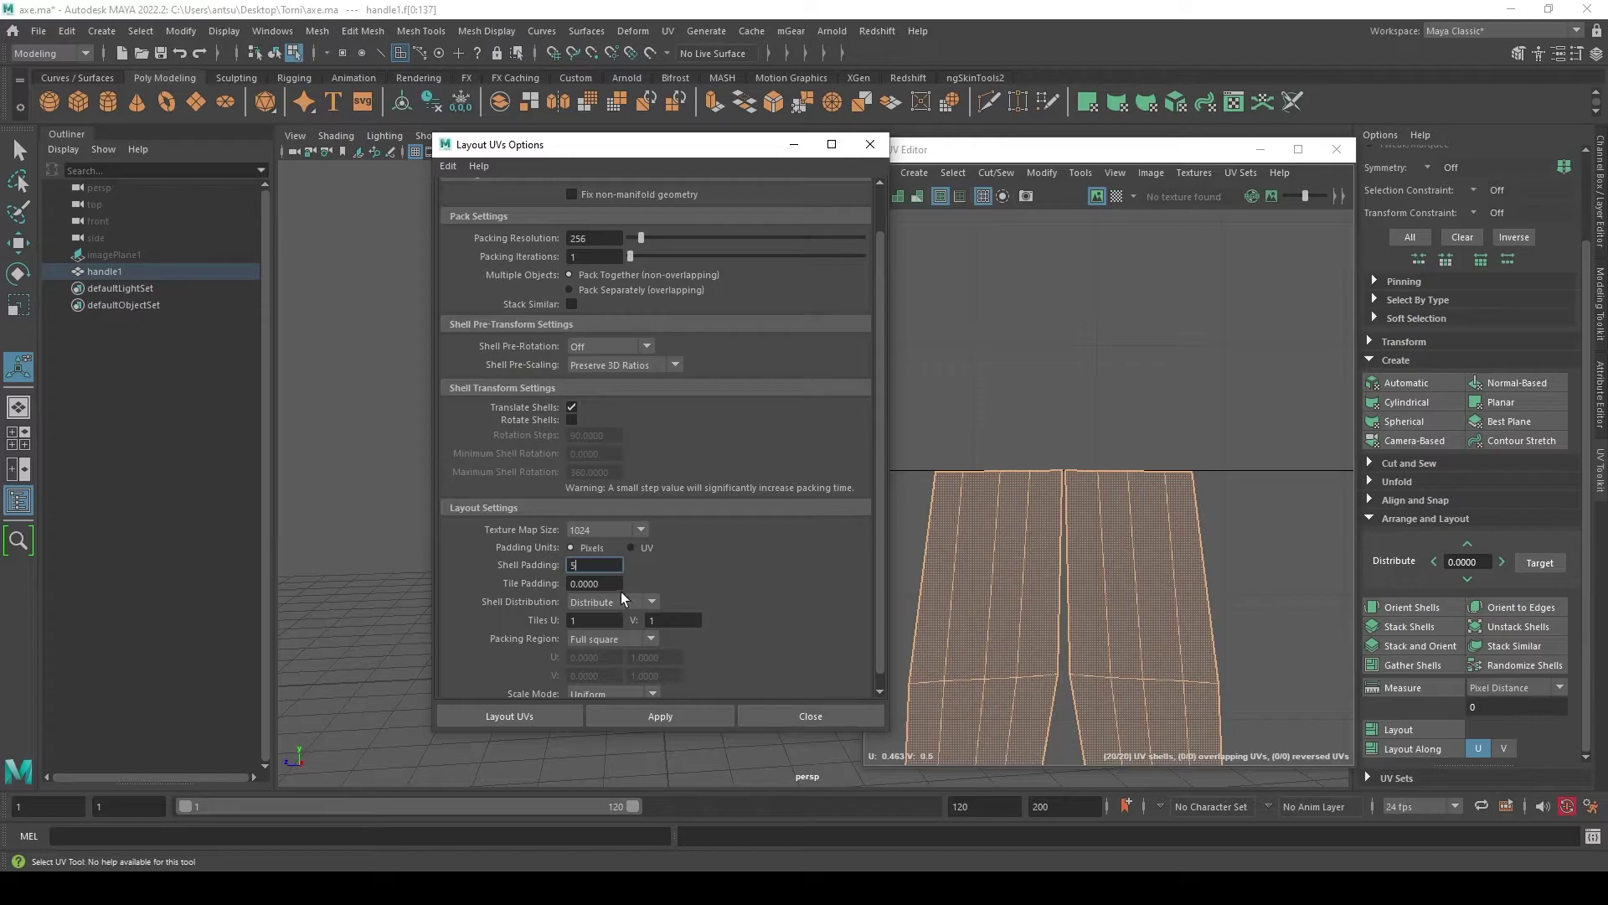
key(Tab)
text(5)
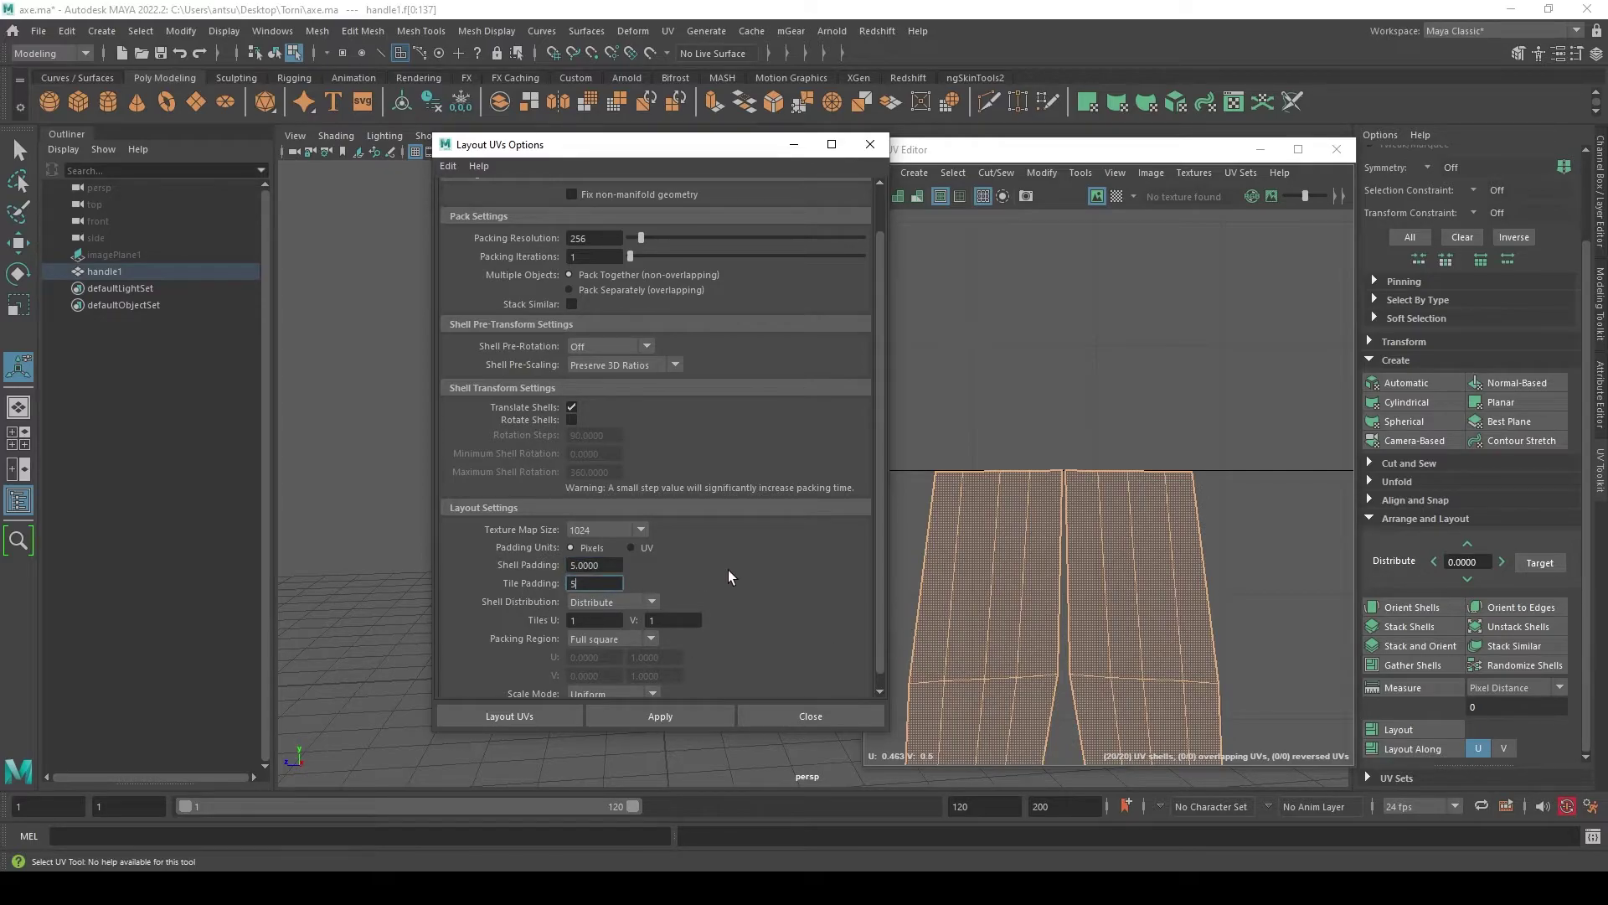
click(660, 715)
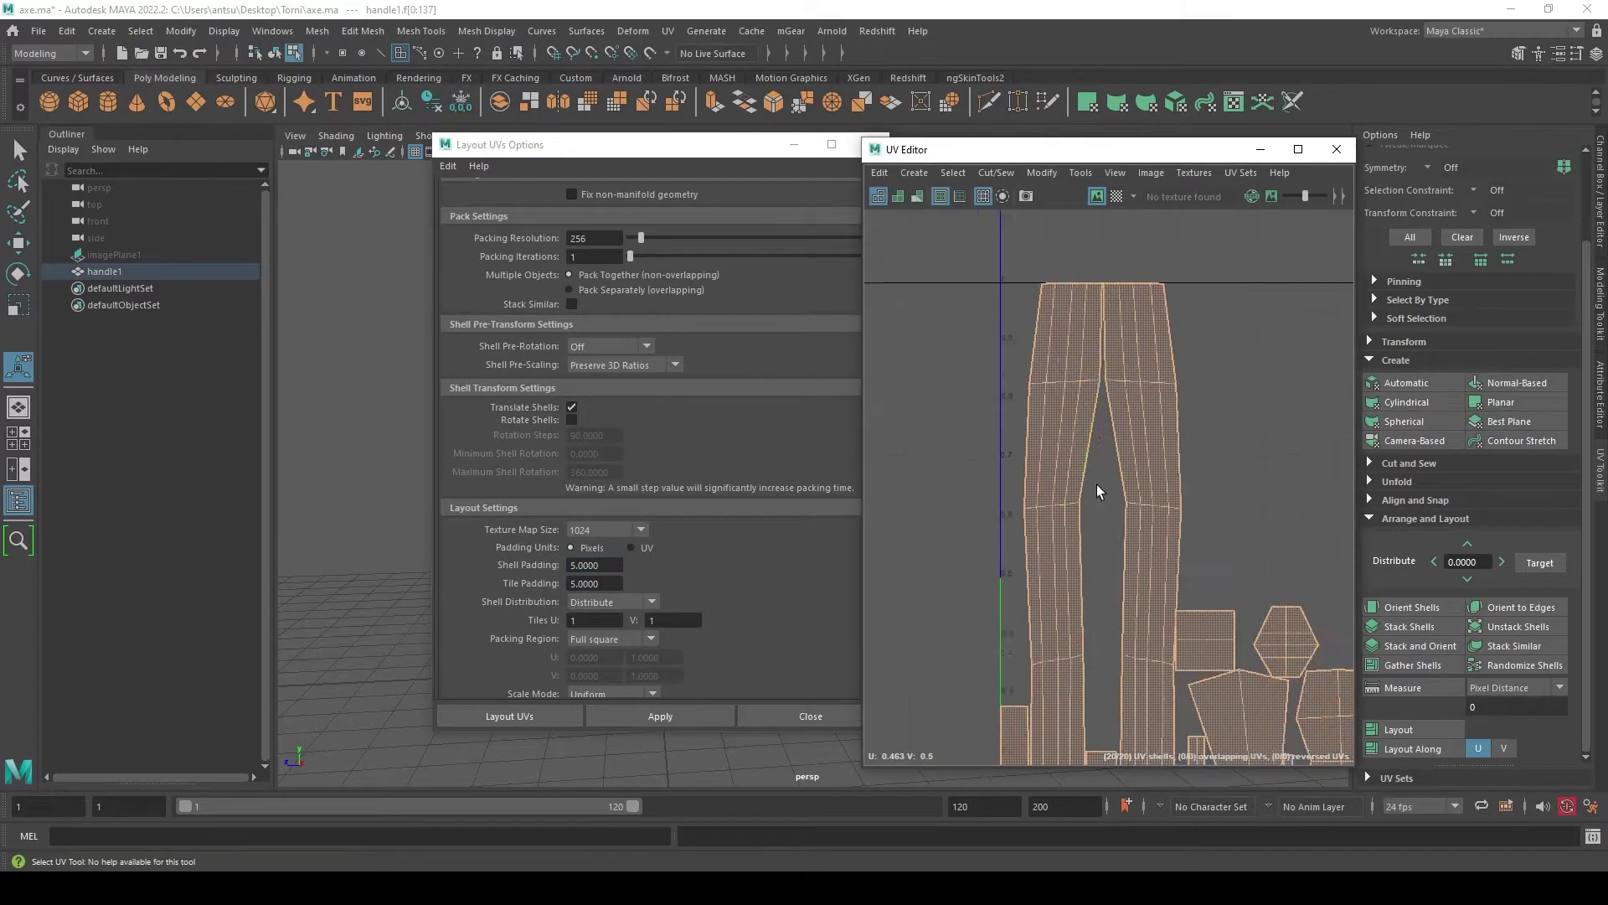
- Re-pack the shells, inspect the leg shells up close, and close the layout options
scroll(937, 500, down, 2)
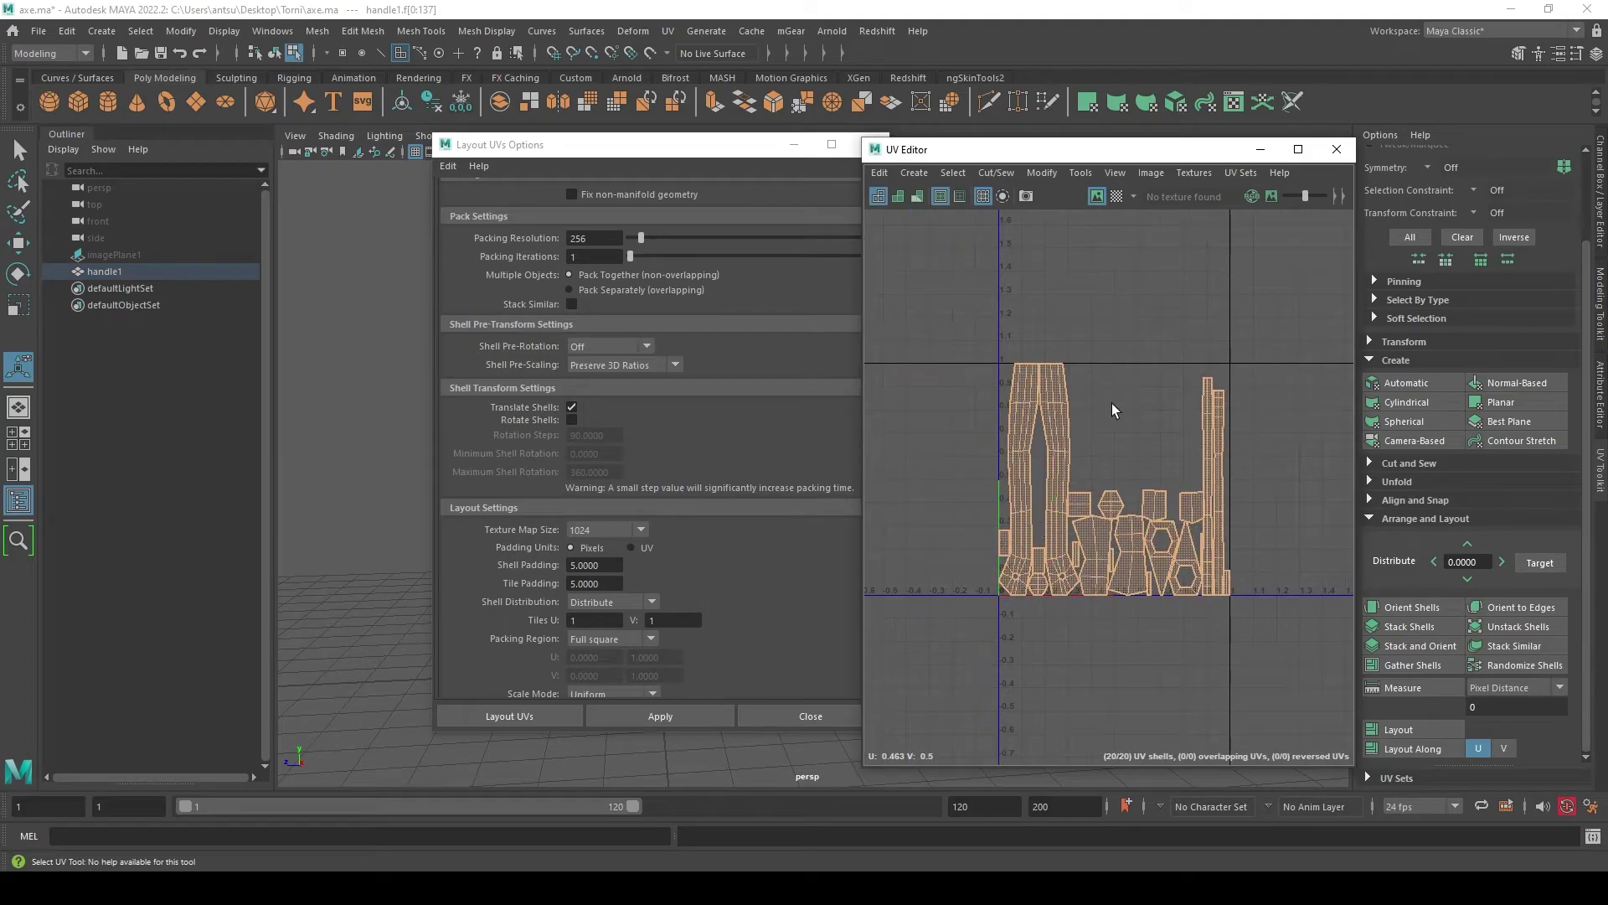
click(653, 716)
click(1164, 519)
scroll(1189, 586, up, 4)
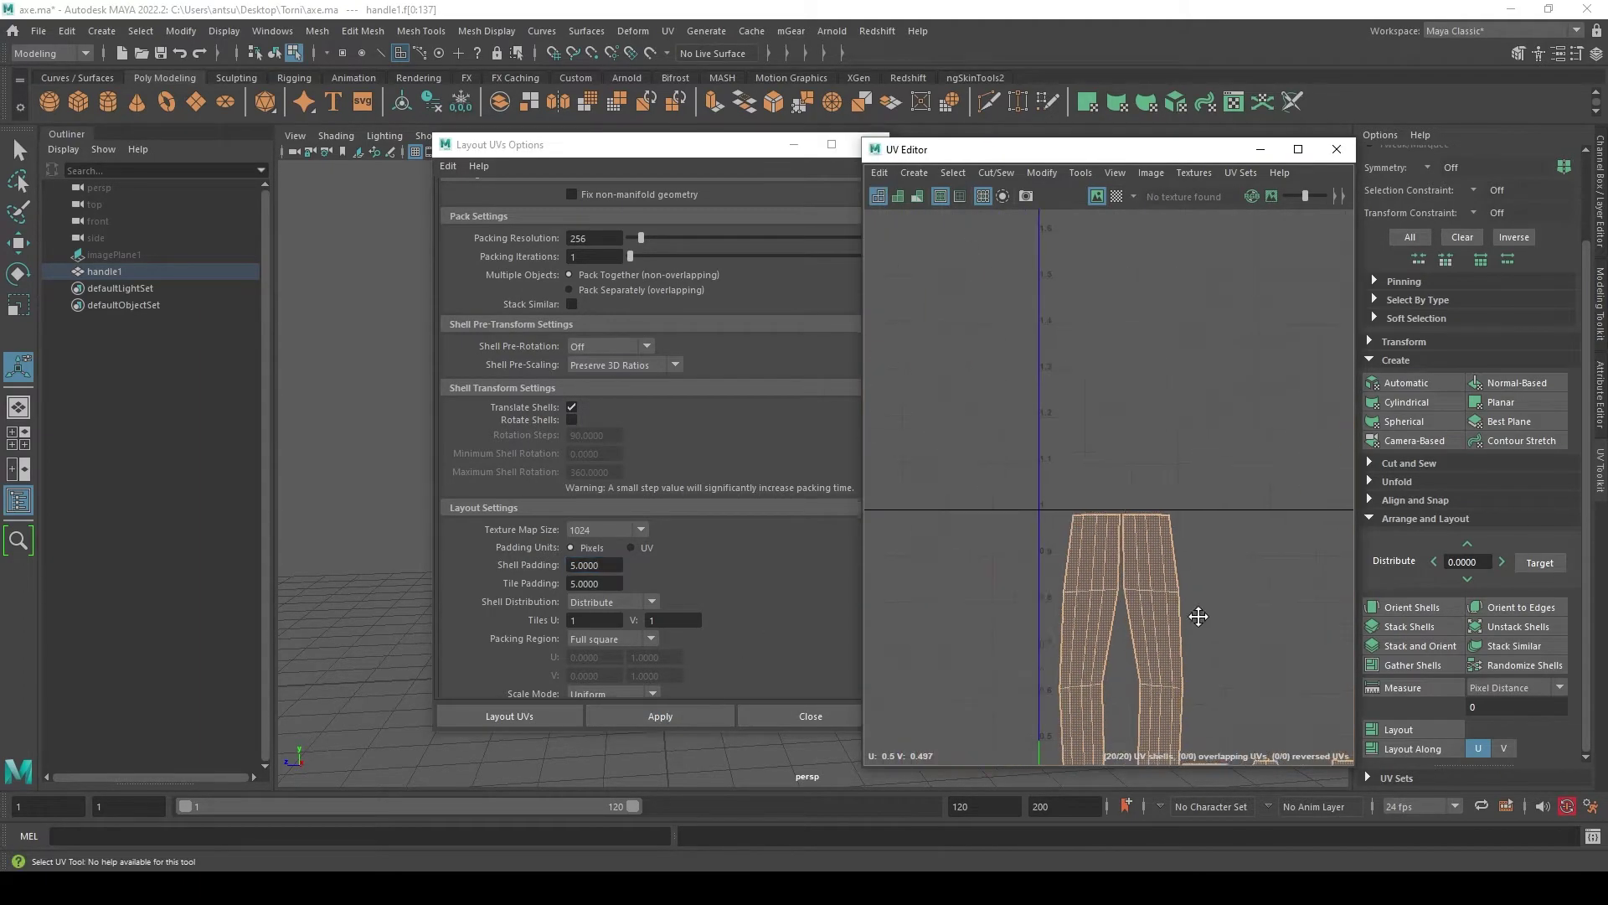
scroll(1124, 563, up, 3)
scroll(1166, 652, down, 2)
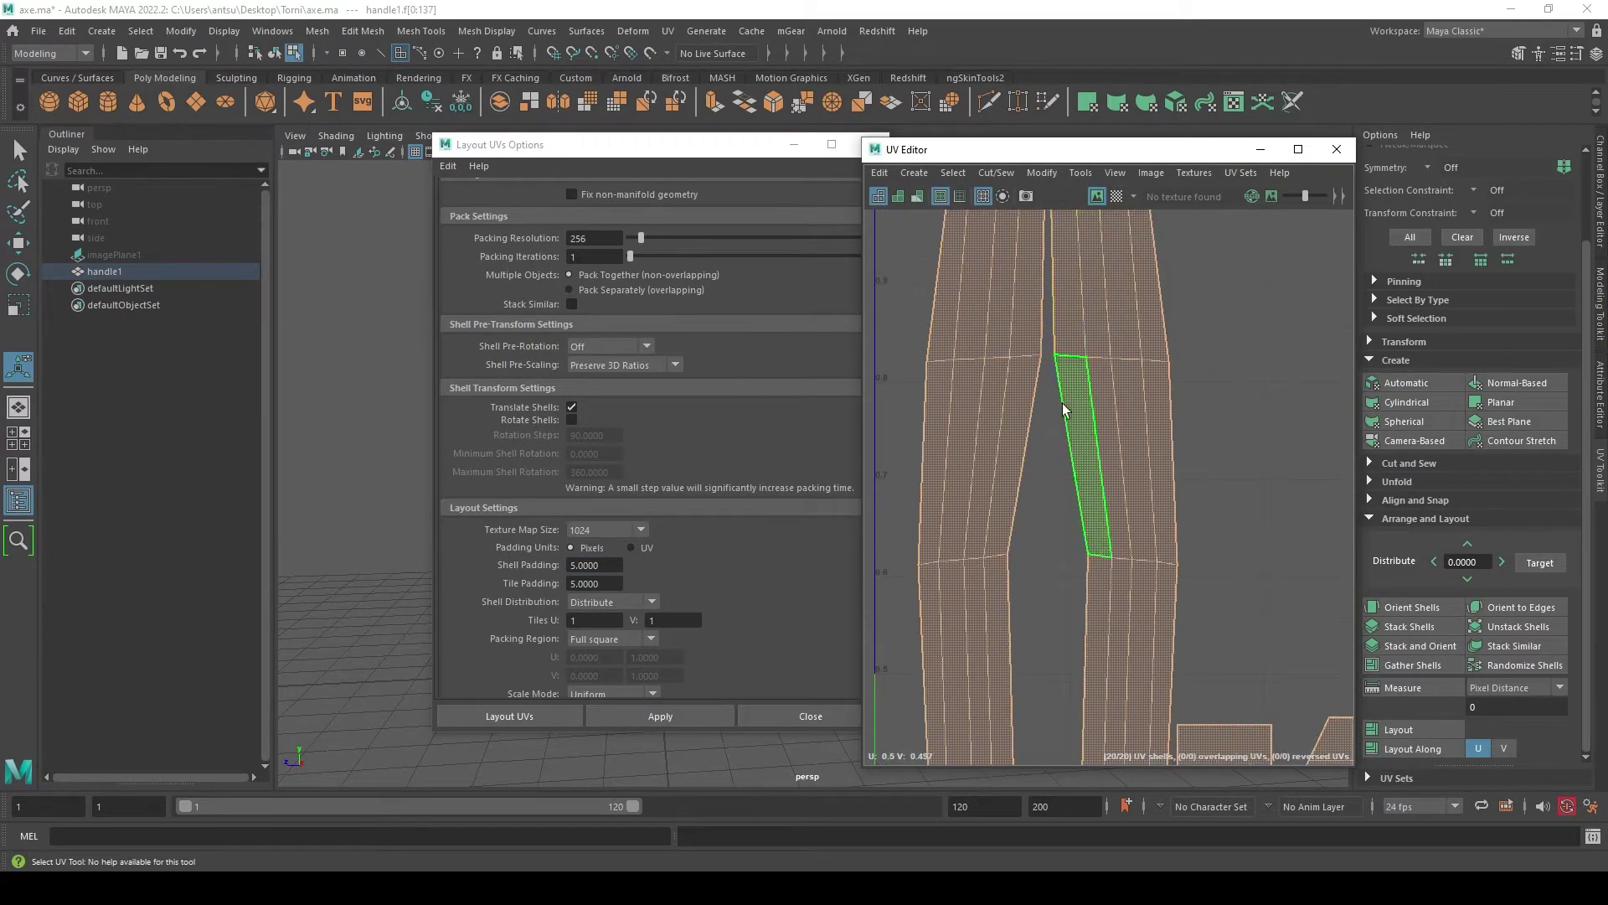
alt+middle_drag(1040, 568, 1083, 650)
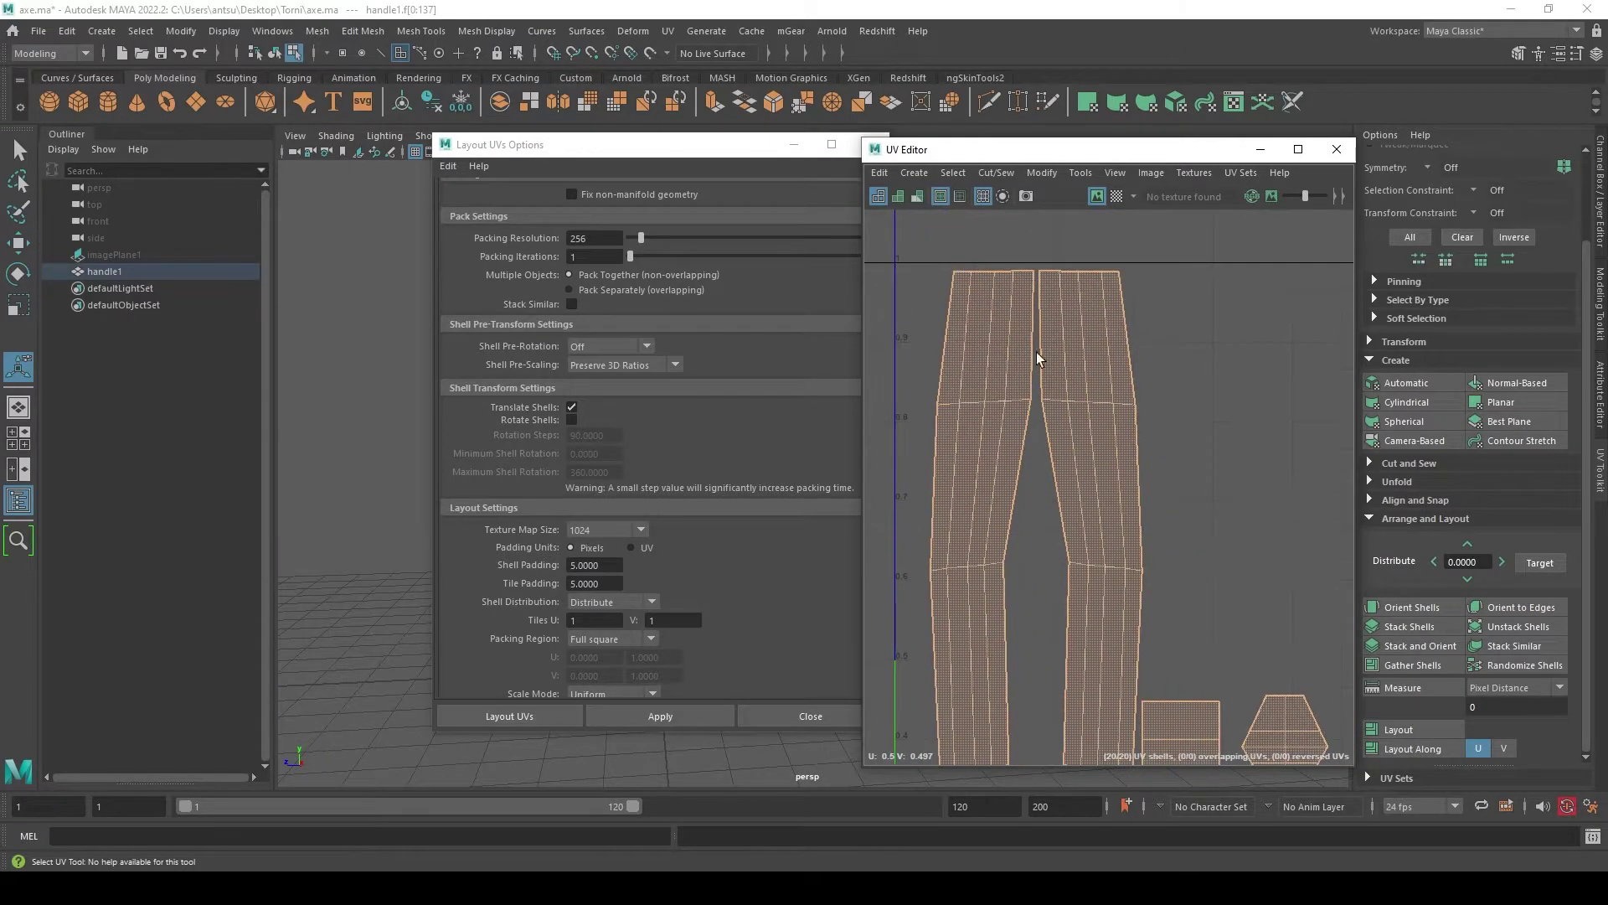
scroll(1079, 473, down, 2)
scroll(1079, 474, down, 4)
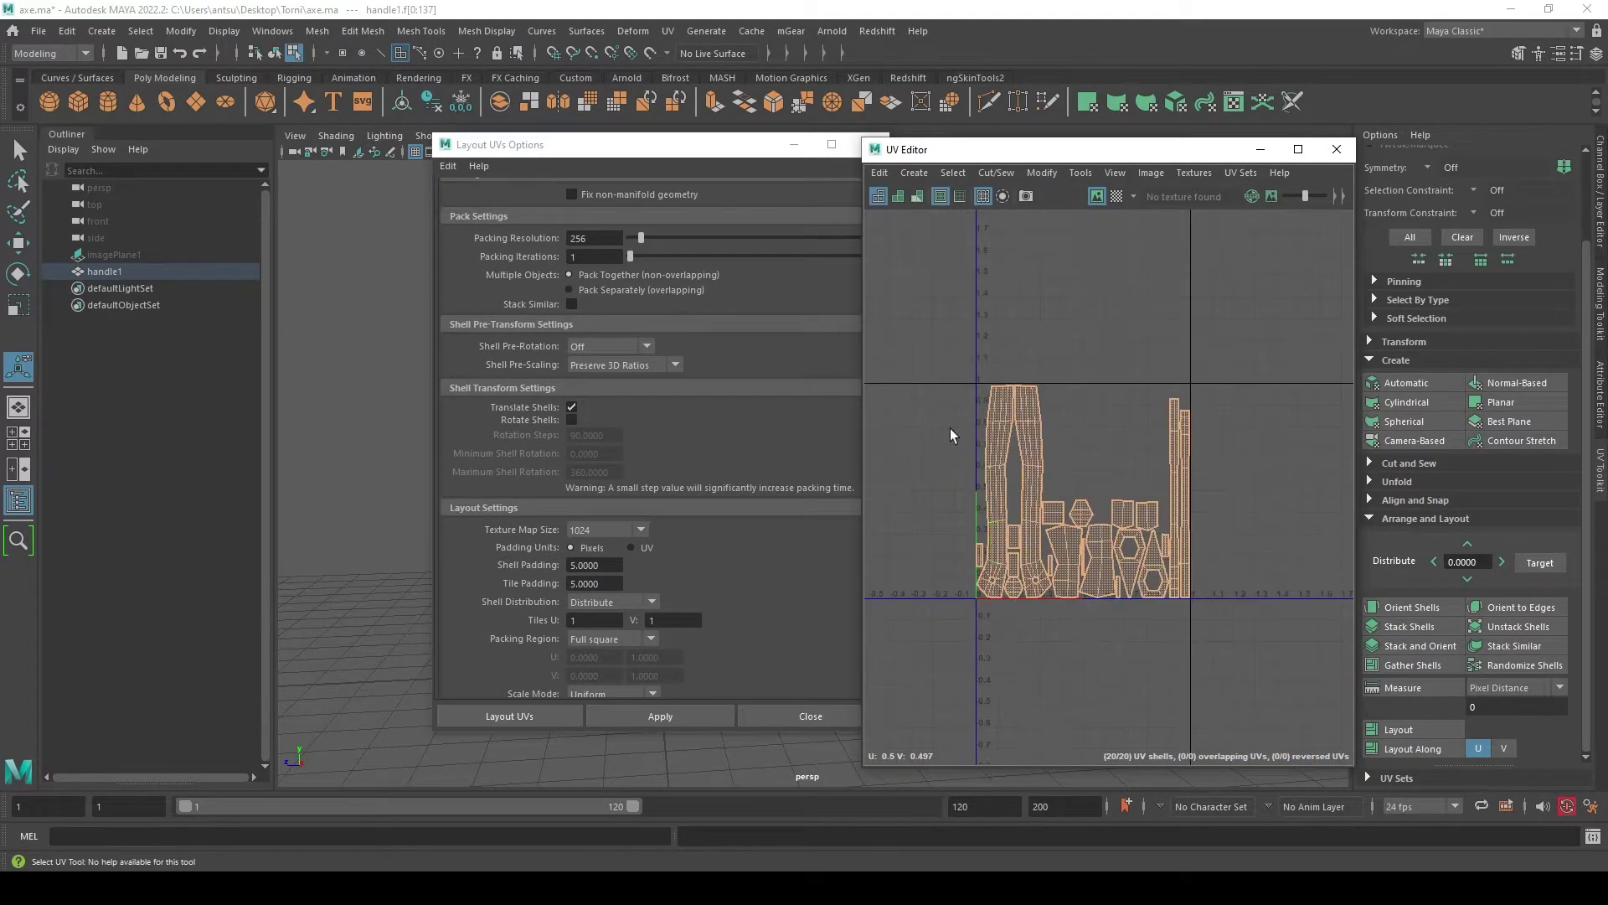
click(784, 708)
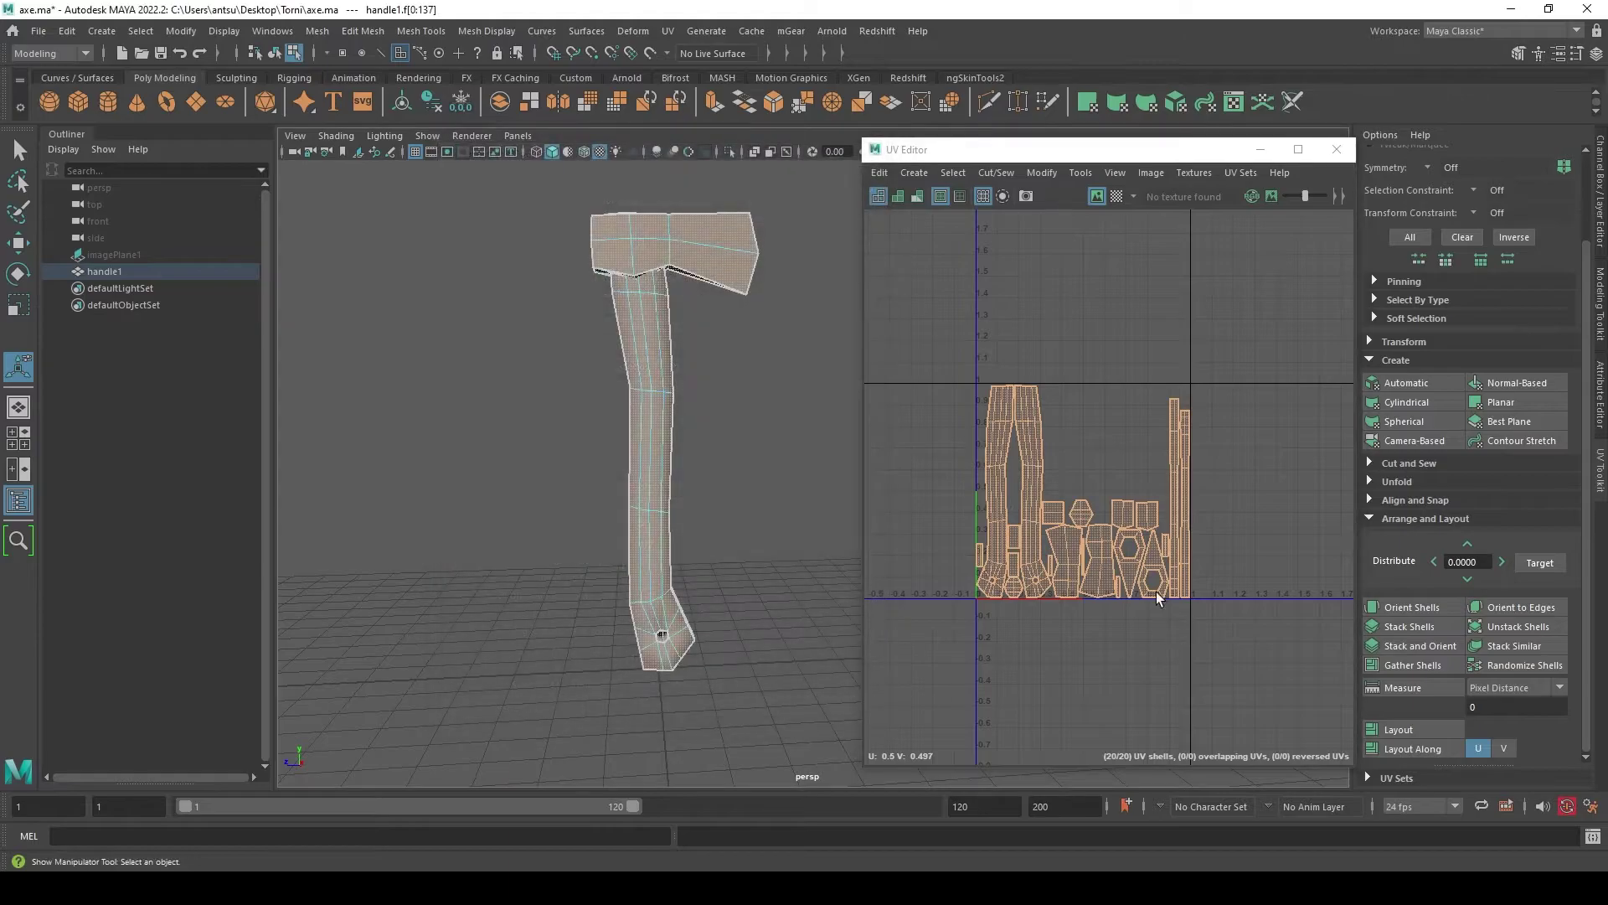
- Select the small rectangle UV shell's face and frame it in the 3D view
click(1095, 460)
scroll(1189, 553, up, 2)
scroll(1114, 520, up, 1)
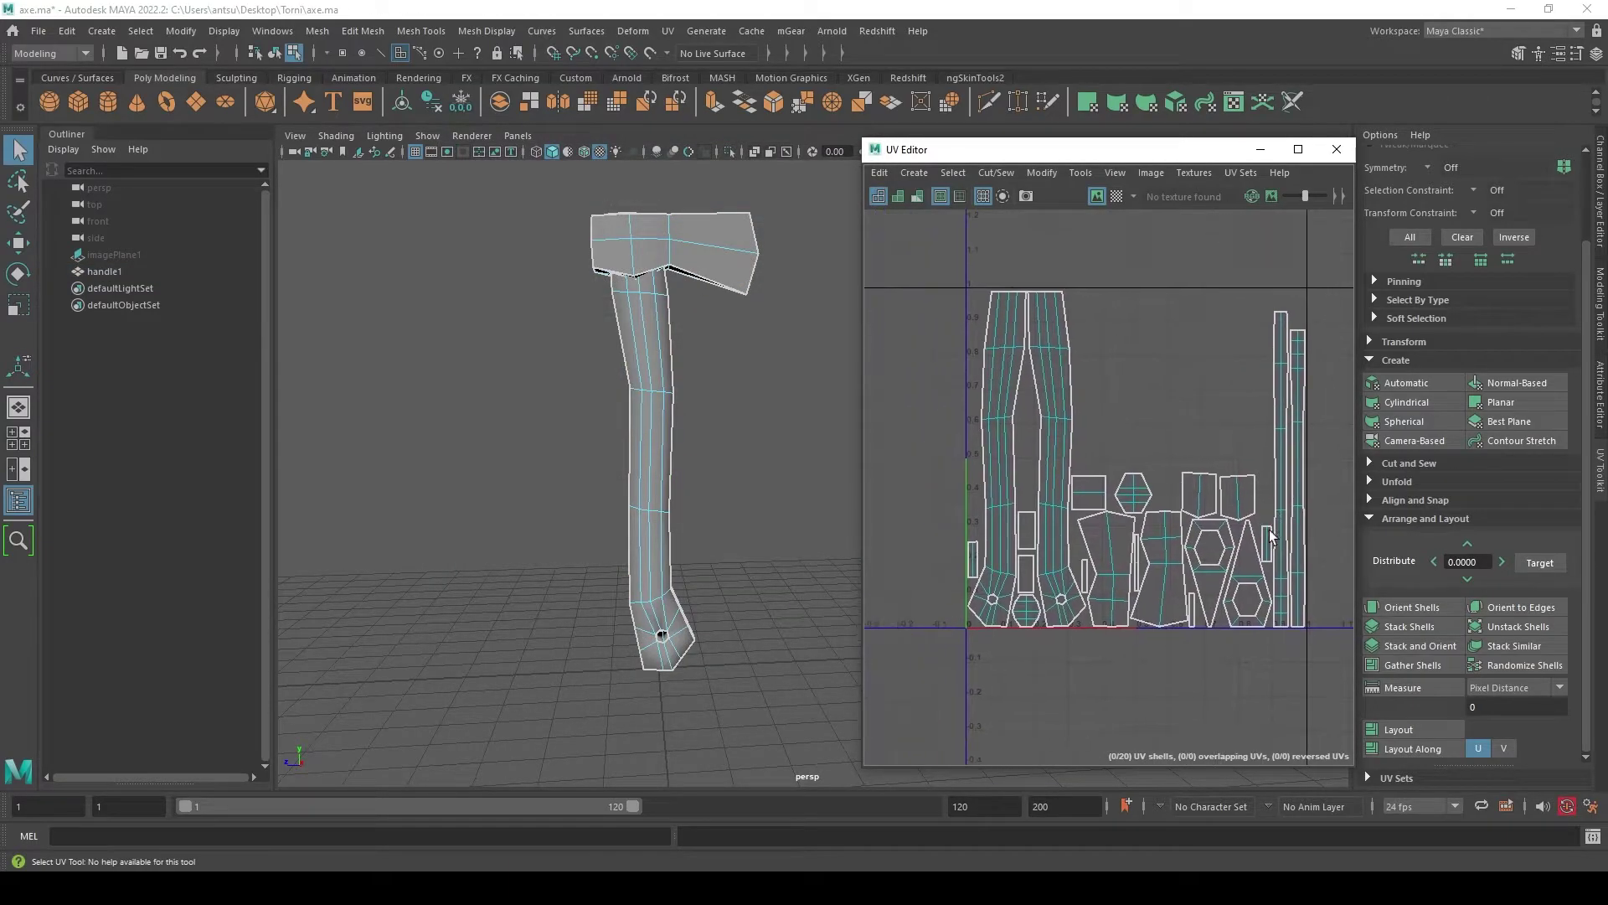
scroll(1088, 477, up, 1)
scroll(1076, 444, up, 1)
click(1062, 377)
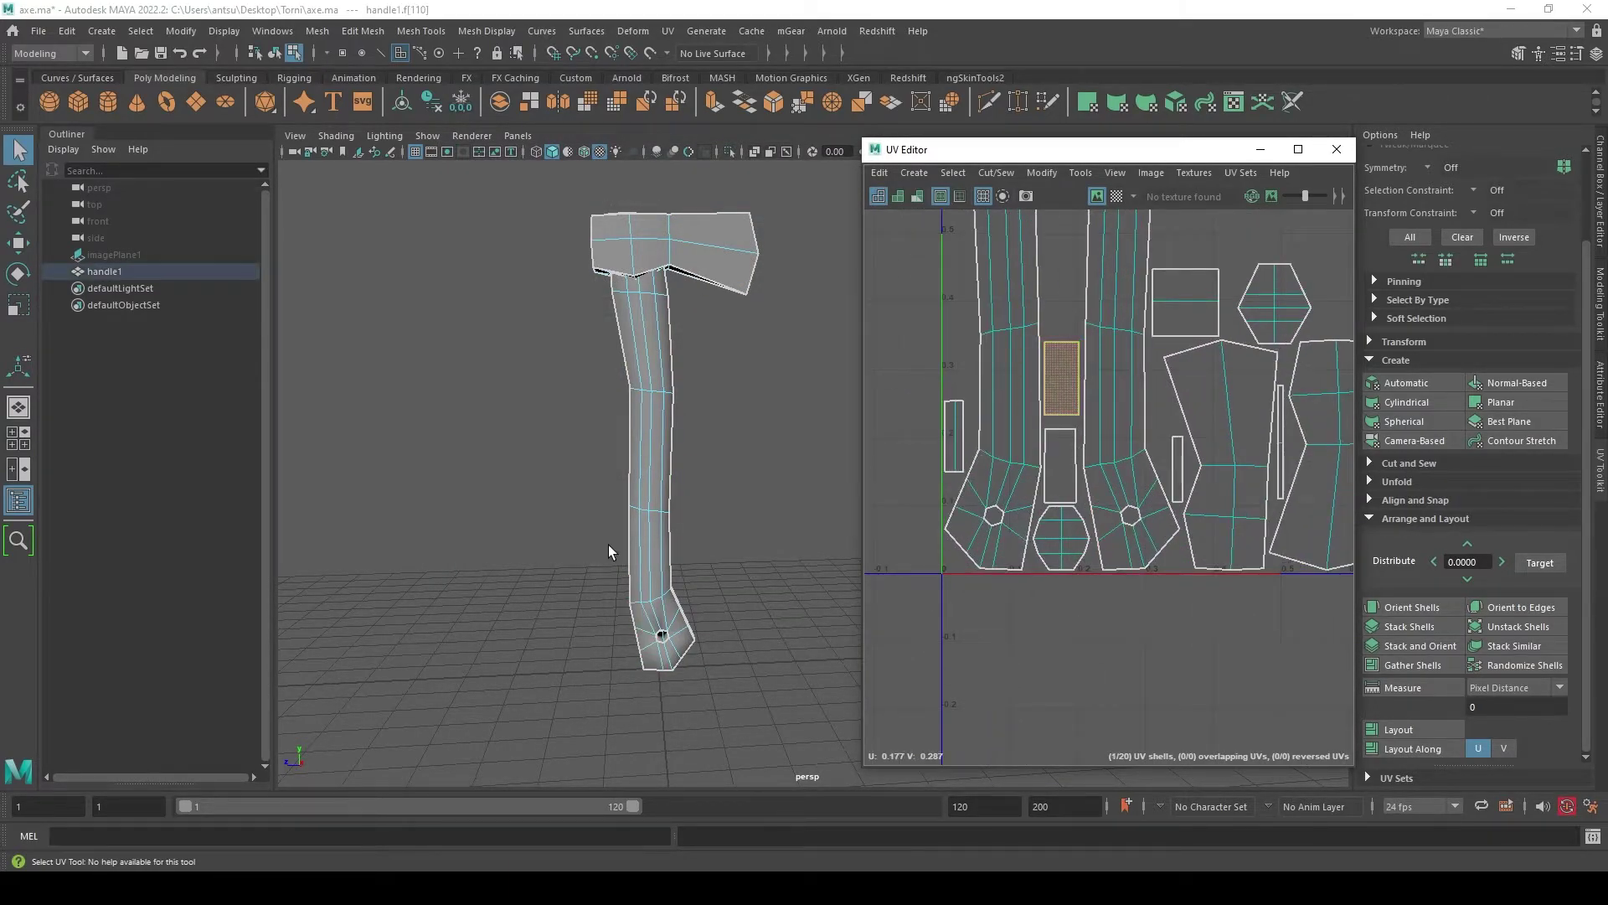
key(f)
- Orbit the axe, switch it to wireframe, and select handle face f[77] from a thin shell
mouse_move(668, 620)
alt+mouse_down()
mouse_move(679, 535)
mouse_move(654, 703)
mouse_move(693, 718)
mouse_move(757, 646)
mouse_move(649, 584)
mouse_move(631, 545)
mouse_move(704, 510)
mouse_move(697, 465)
mouse_move(668, 460)
mouse_move(707, 444)
mouse_move(682, 434)
mouse_move(689, 474)
mouse_move(804, 464)
mouse_move(652, 446)
mouse_move(411, 454)
mouse_move(483, 658)
alt+mouse_up()
key(4)
scroll(1156, 502, down, 2)
scroll(1114, 501, down, 2)
click(1141, 482)
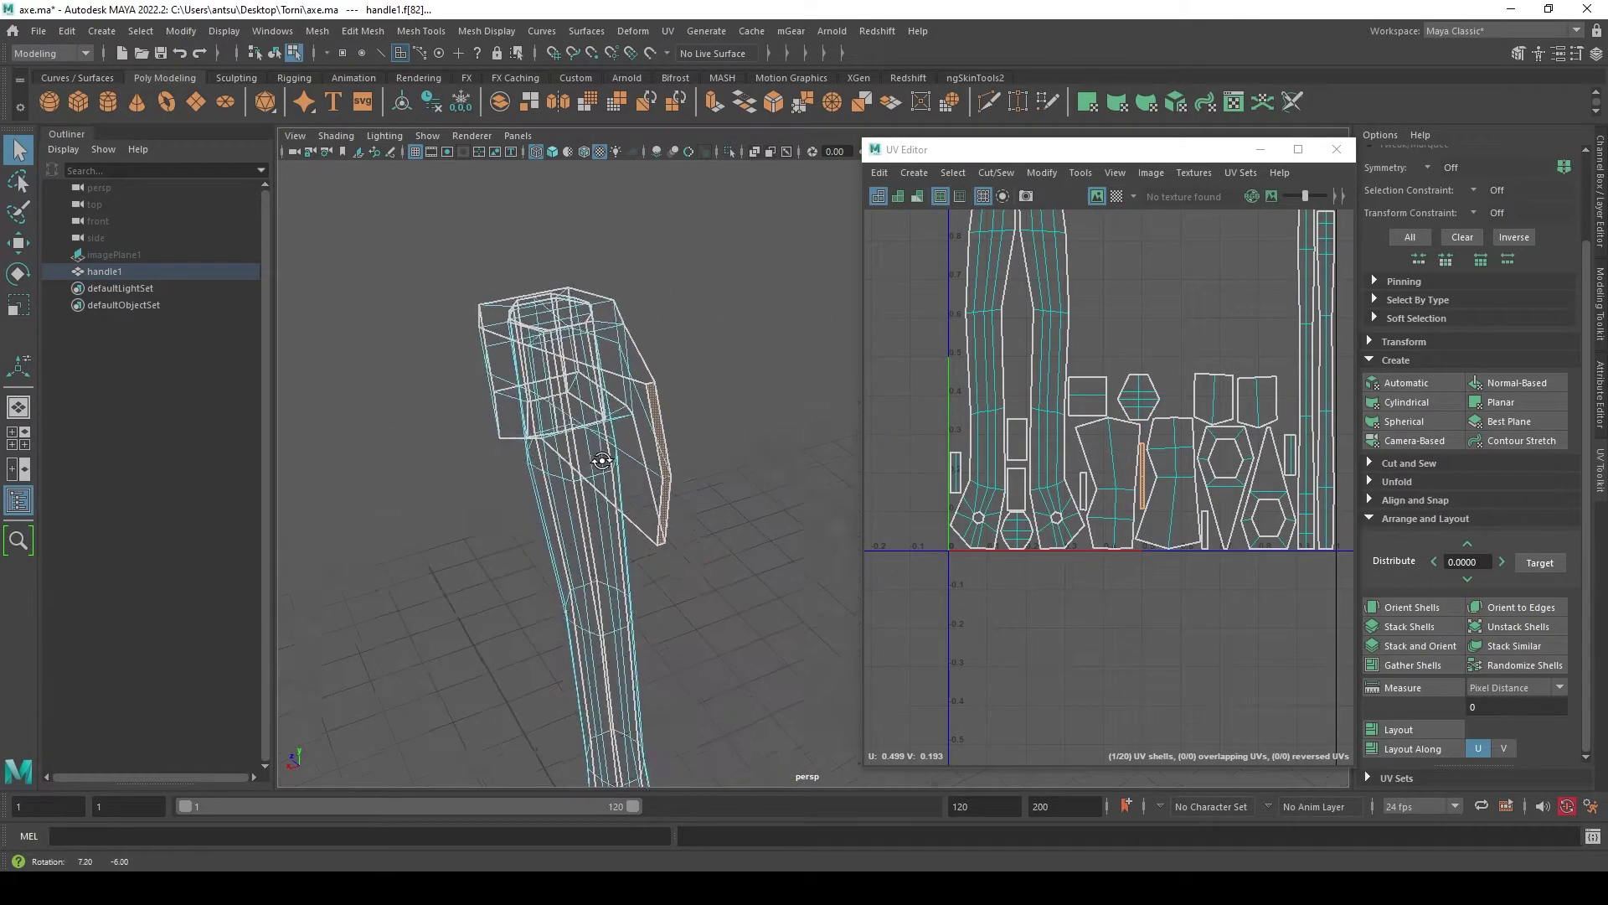
scroll(1123, 469, up, 2)
click(1129, 476)
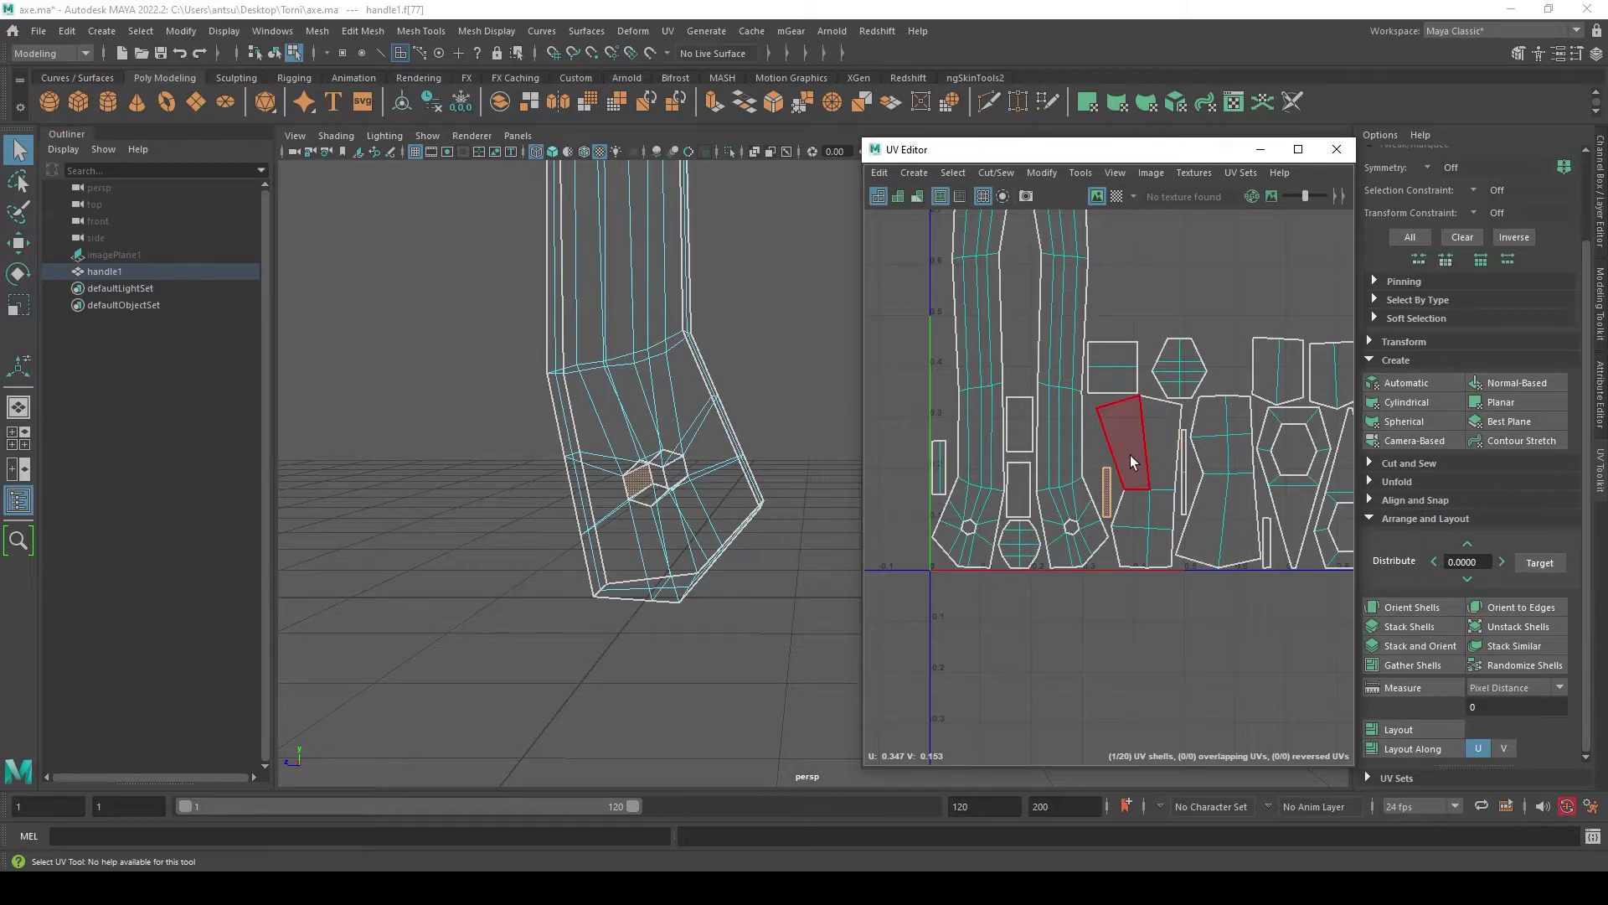
- Test-move the hexagon UV shell upward, then undo the move
alt+middle_drag(1131, 461, 1070, 480)
click(1120, 390)
key(w)
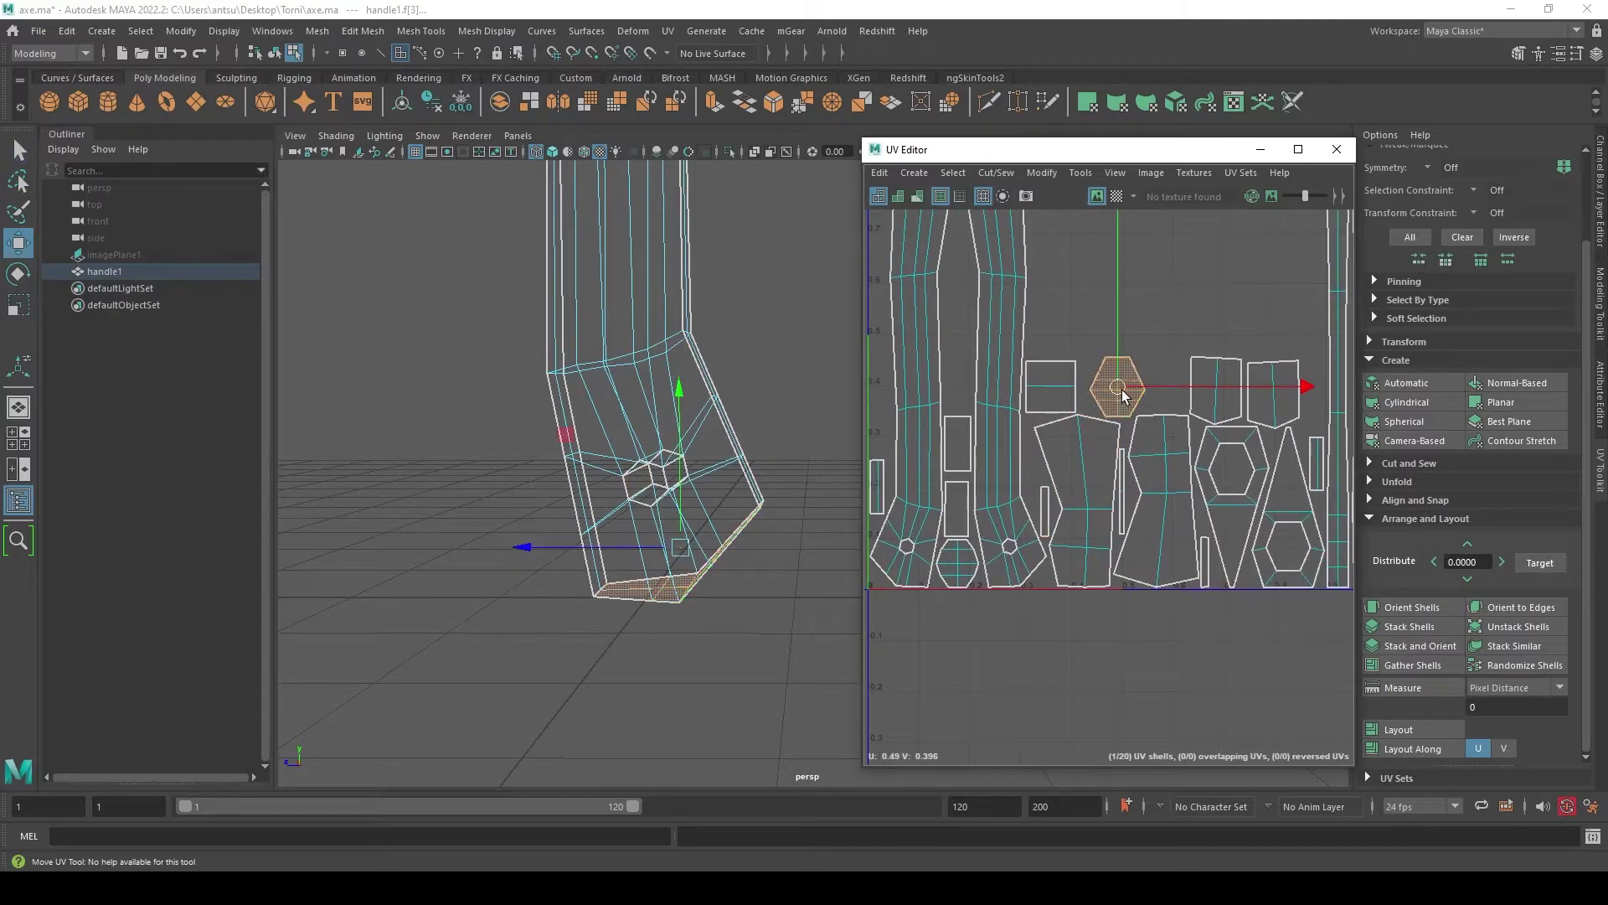
drag(1123, 396, 1158, 279)
key(ctrl+z)
- Rotate the tapered shell f[84] clockwise until it stands upright
alt+middle_drag(1178, 474, 1082, 481)
click(1080, 483)
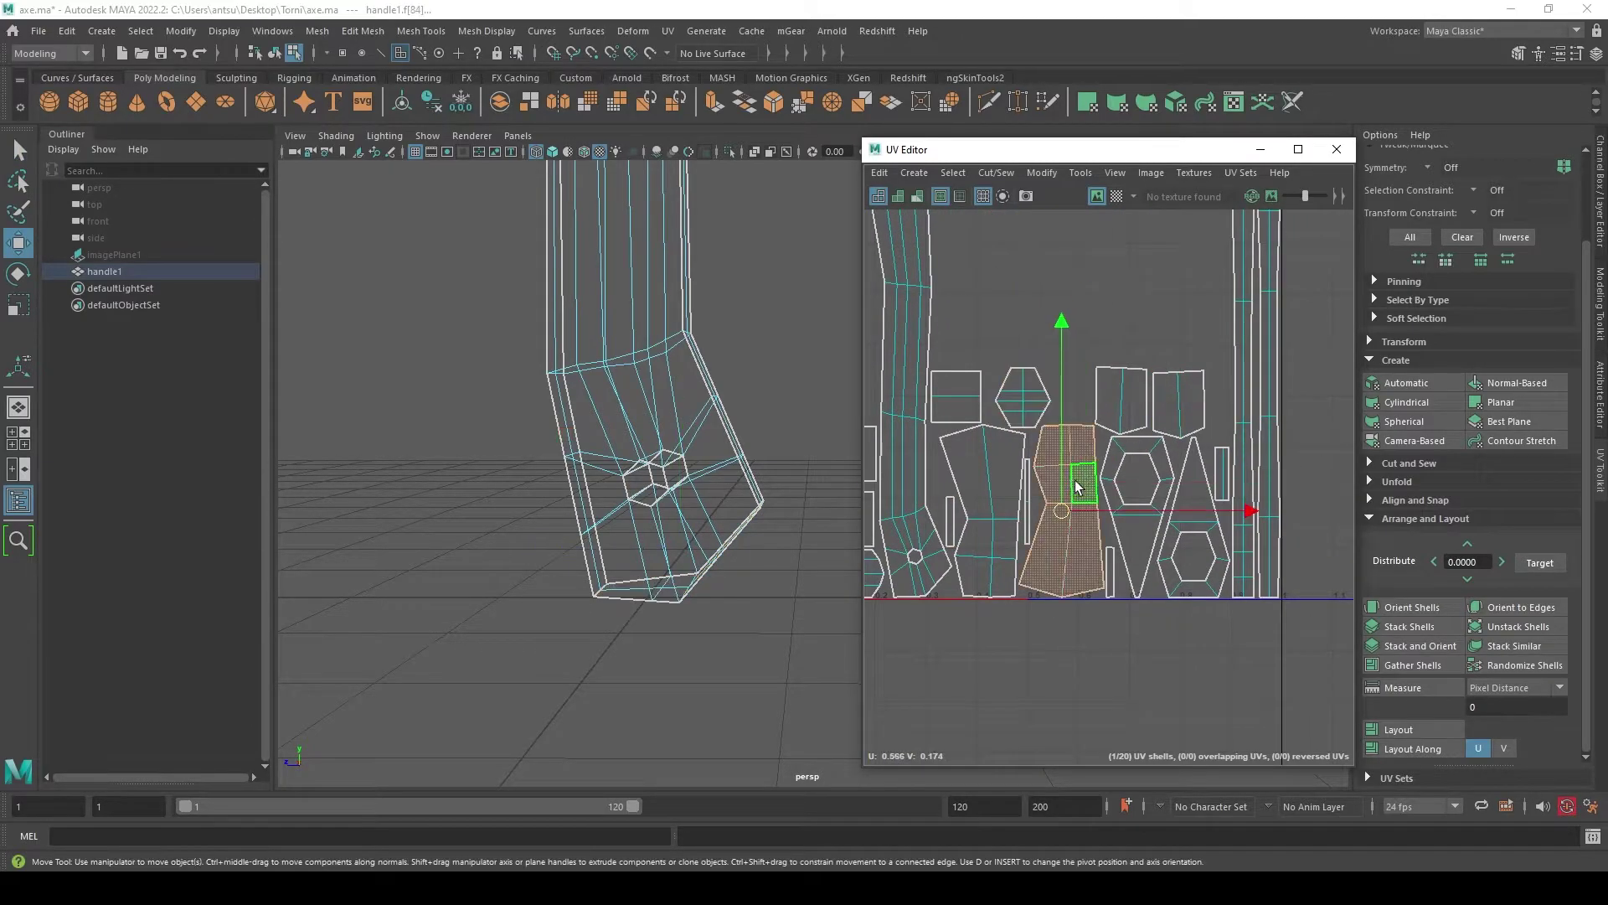
key(e)
drag(1221, 419, 1247, 486)
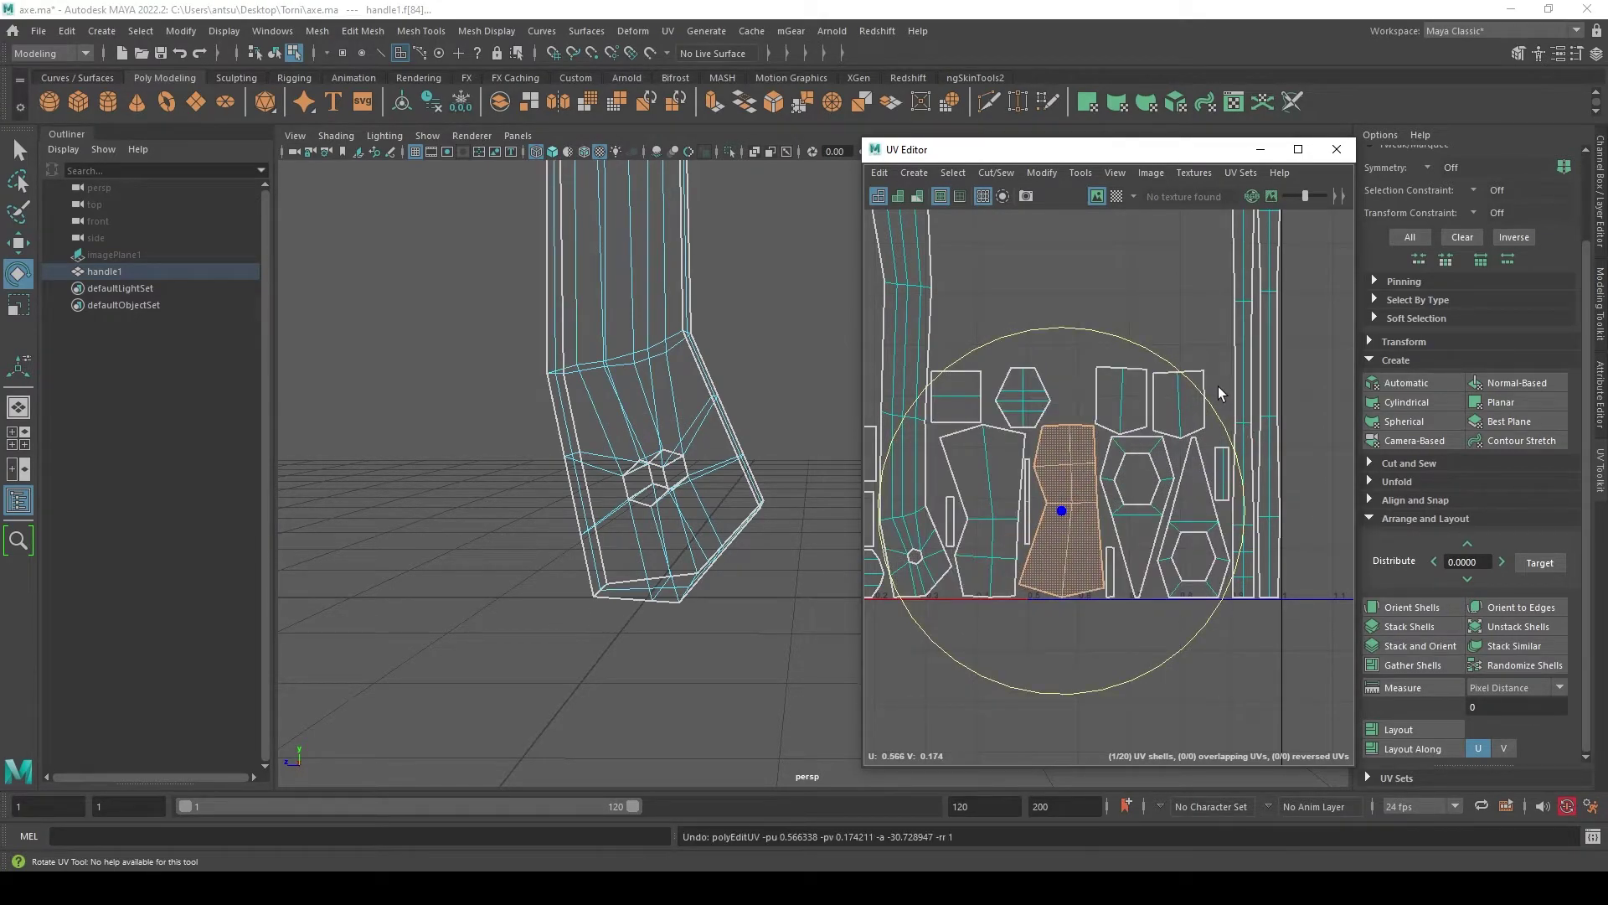
mouse_move(1214, 394)
mouse_down()
mouse_move(1256, 561)
mouse_move(828, 687)
mouse_up()
- Move both tapered shells up and right, above the other shells
shift+click(992, 503)
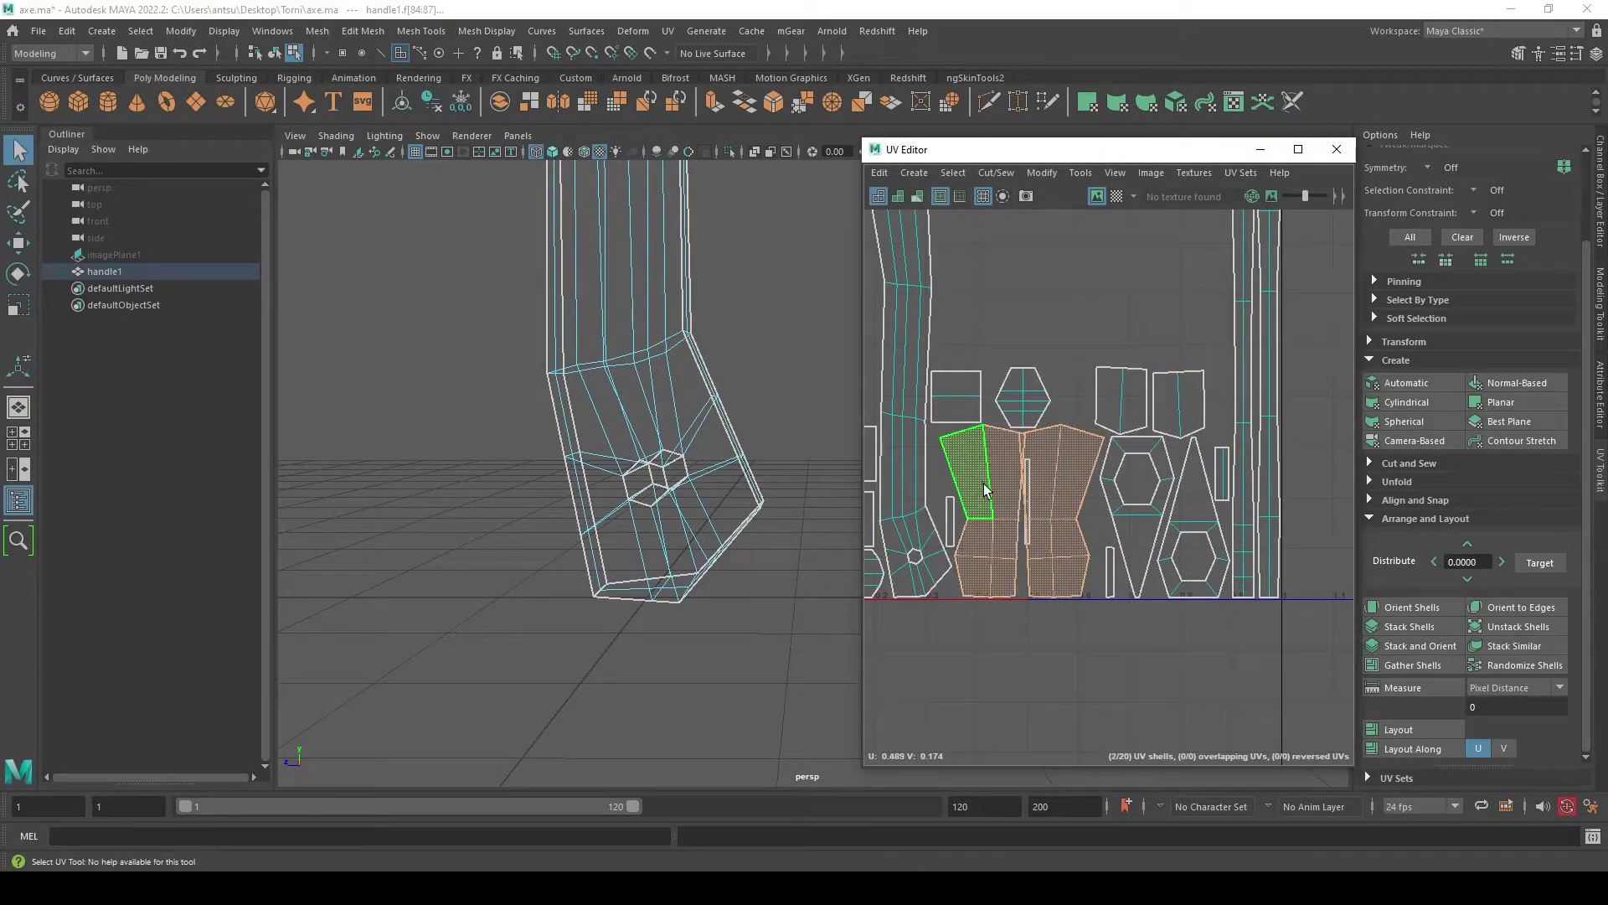
key(w)
drag(1038, 470, 1073, 340)
alt+middle_drag(1073, 340, 1093, 600)
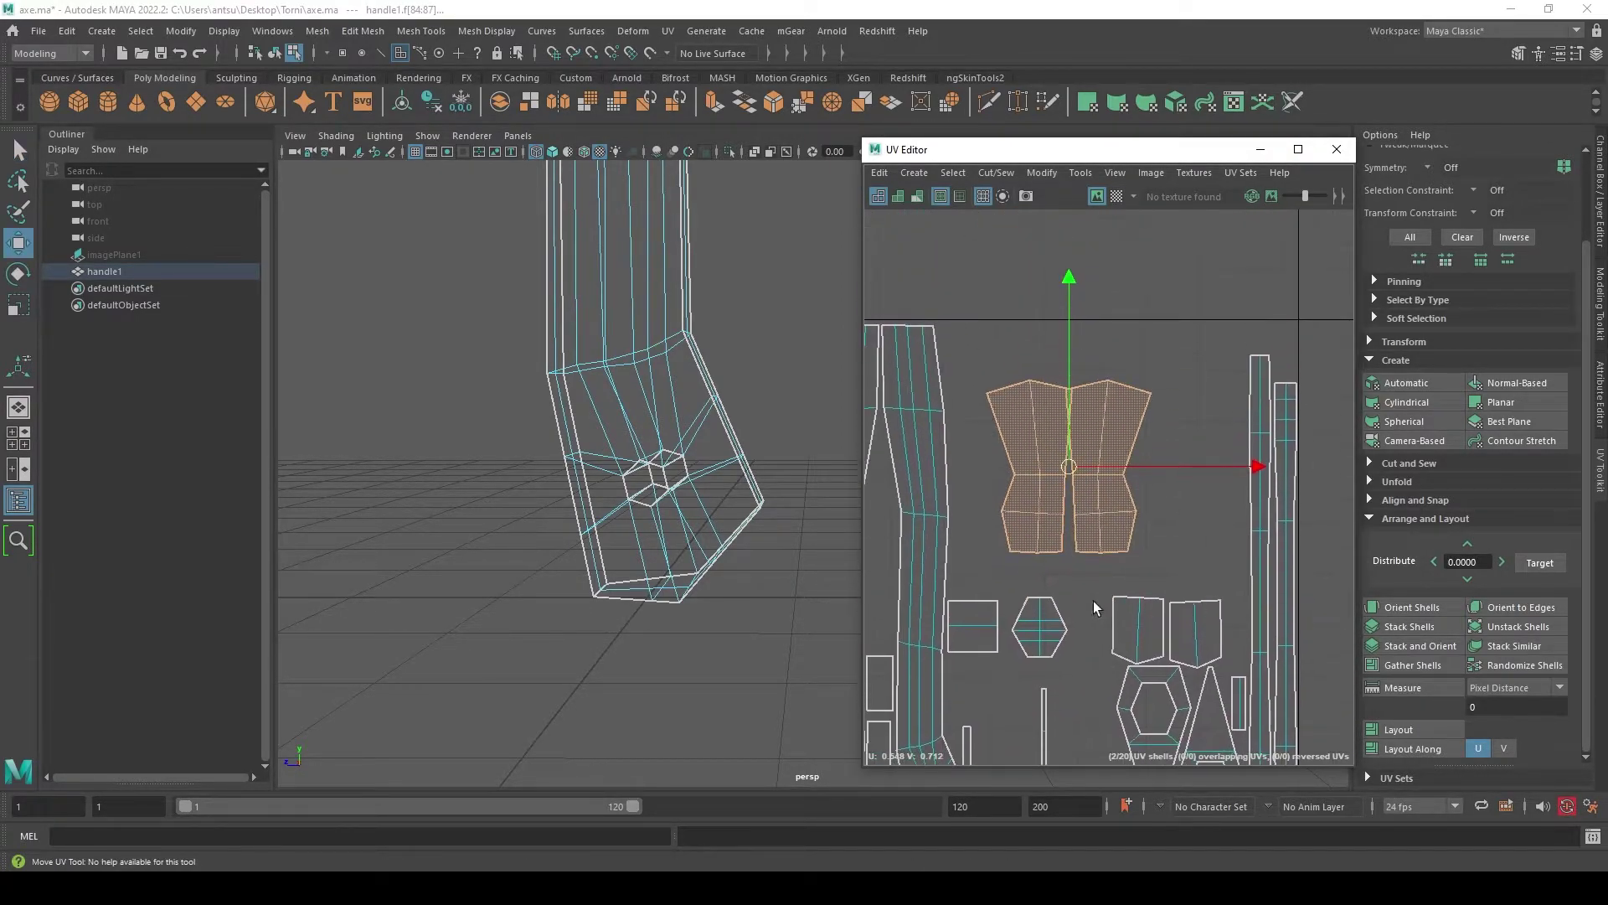
drag(1075, 467, 1083, 408)
key(q)
- Nudge the right-hand tapered shell slightly to the right
alt+middle_drag(1084, 409, 1069, 366)
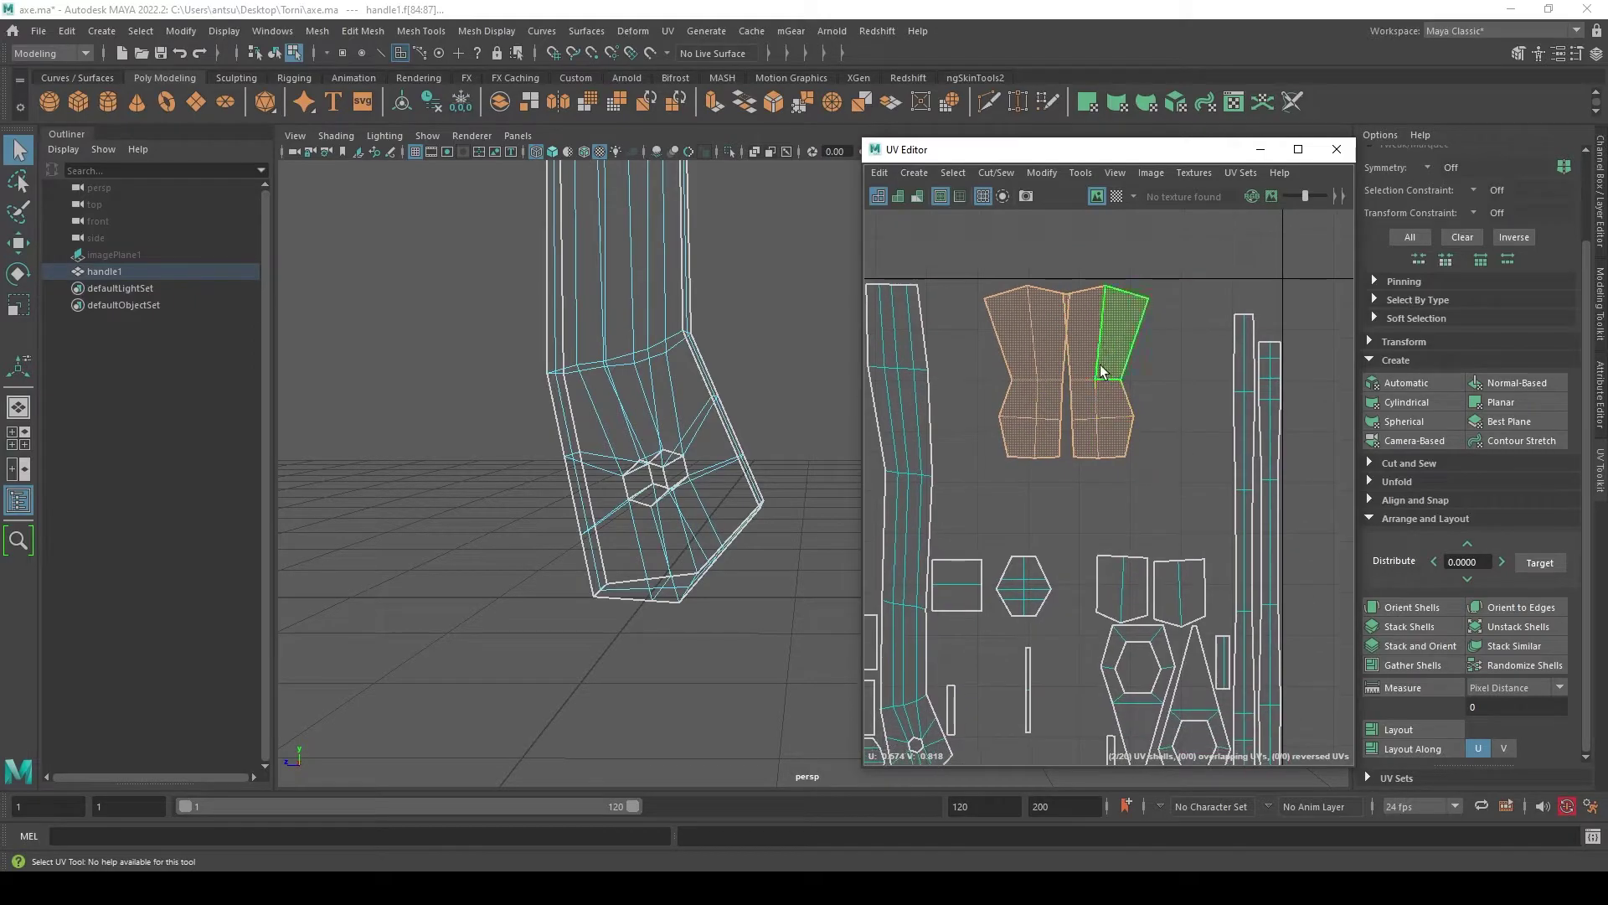
click(1095, 356)
key(w)
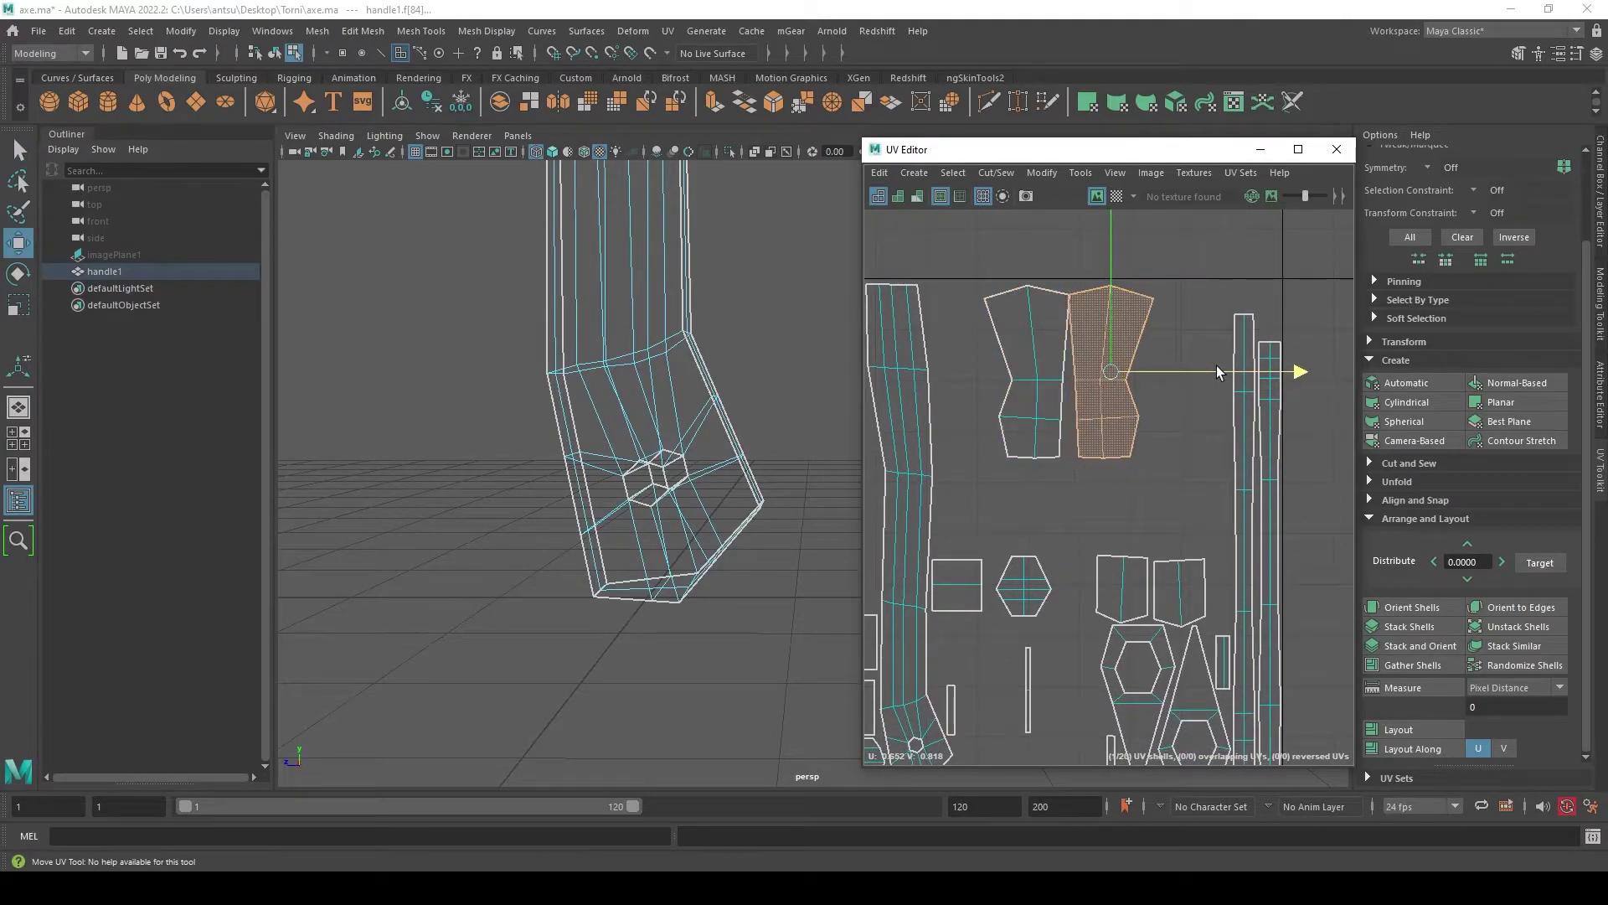
drag(1217, 365, 1225, 369)
key(q)
click(1212, 427)
- Reposition the left and lower hexagon shells together in the UV layout
alt+middle_drag(1208, 458, 1138, 424)
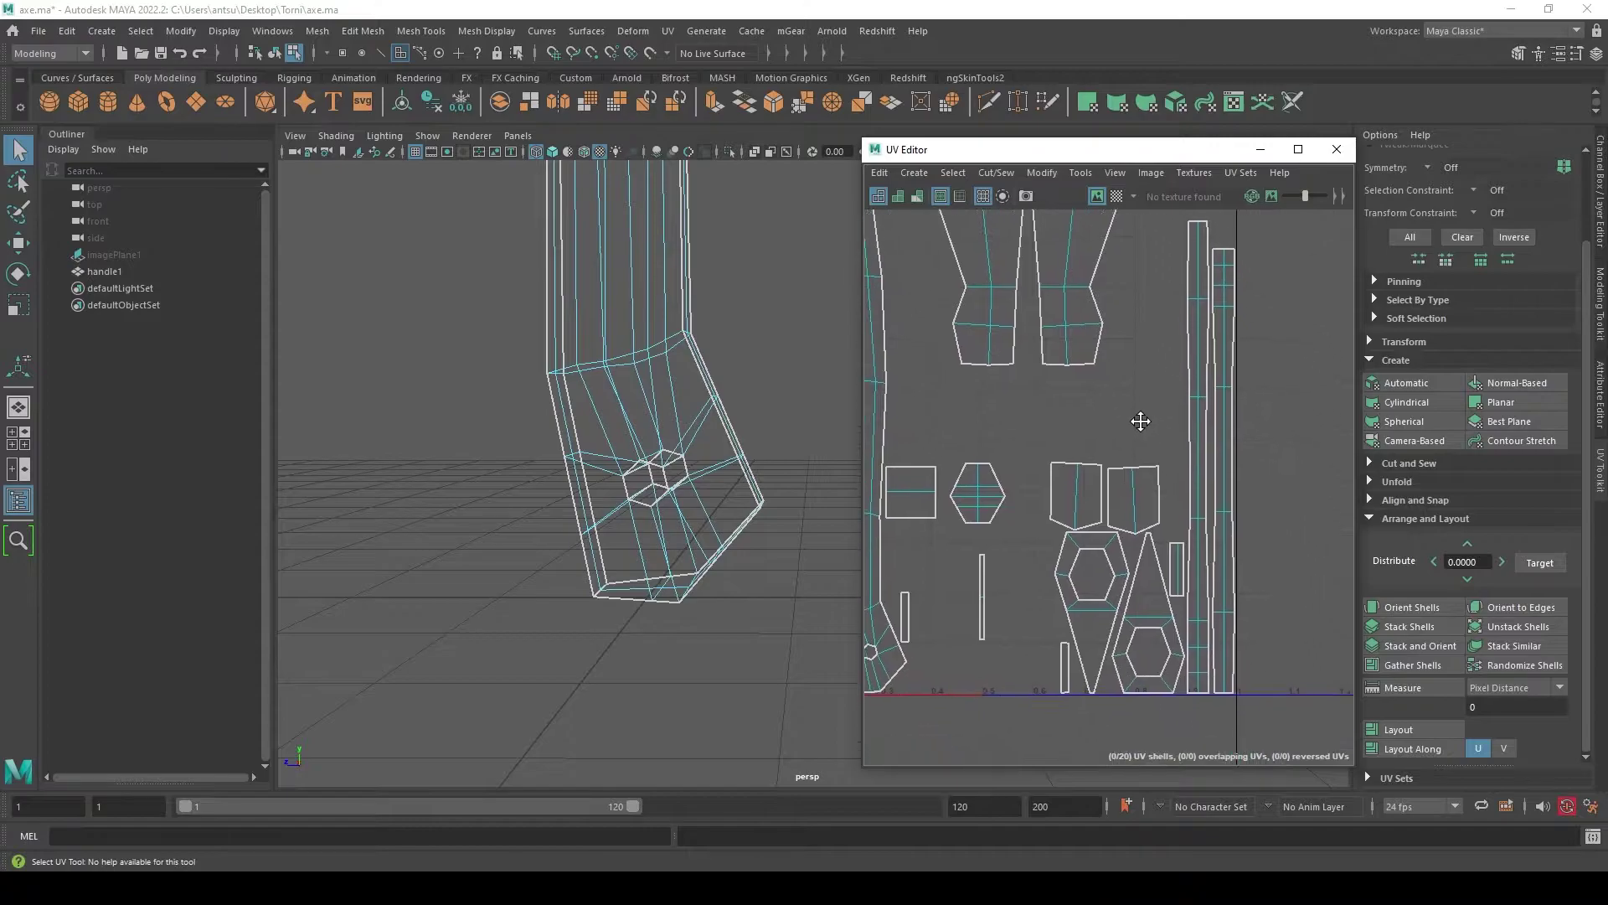
drag(960, 570, 982, 587)
alt+middle_drag(1030, 595, 1118, 572)
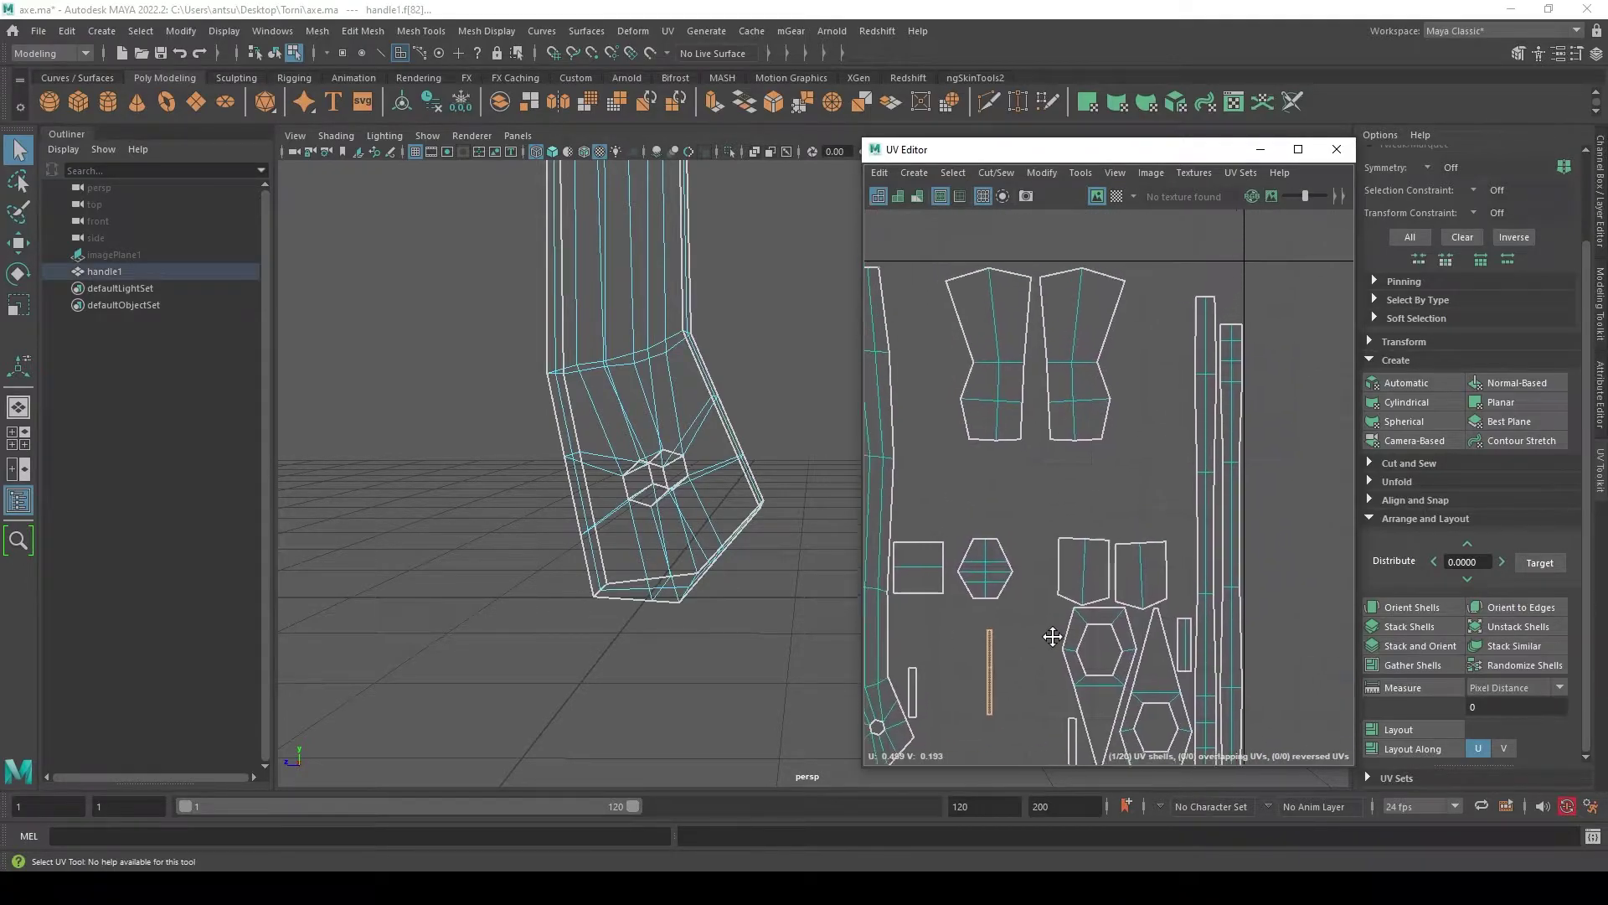
click(1118, 573)
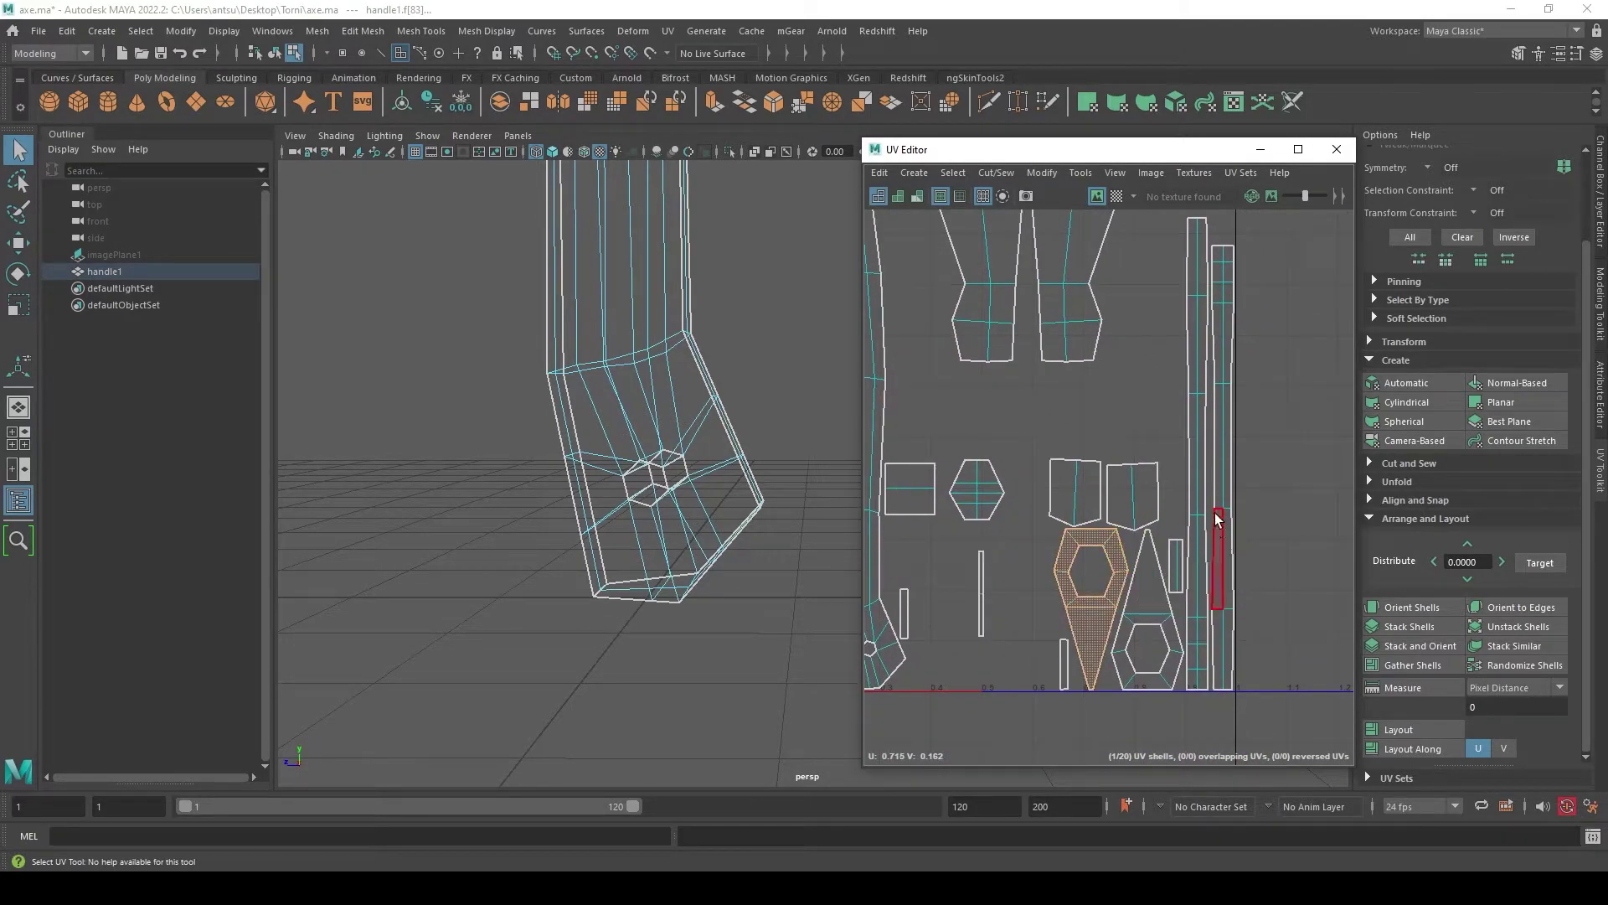
shift+click(1155, 586)
key(w)
mouse_move(1123, 605)
mouse_down()
mouse_move(1107, 600)
mouse_move(1120, 612)
mouse_up()
key(q)
alt+middle_drag(1043, 558, 1092, 569)
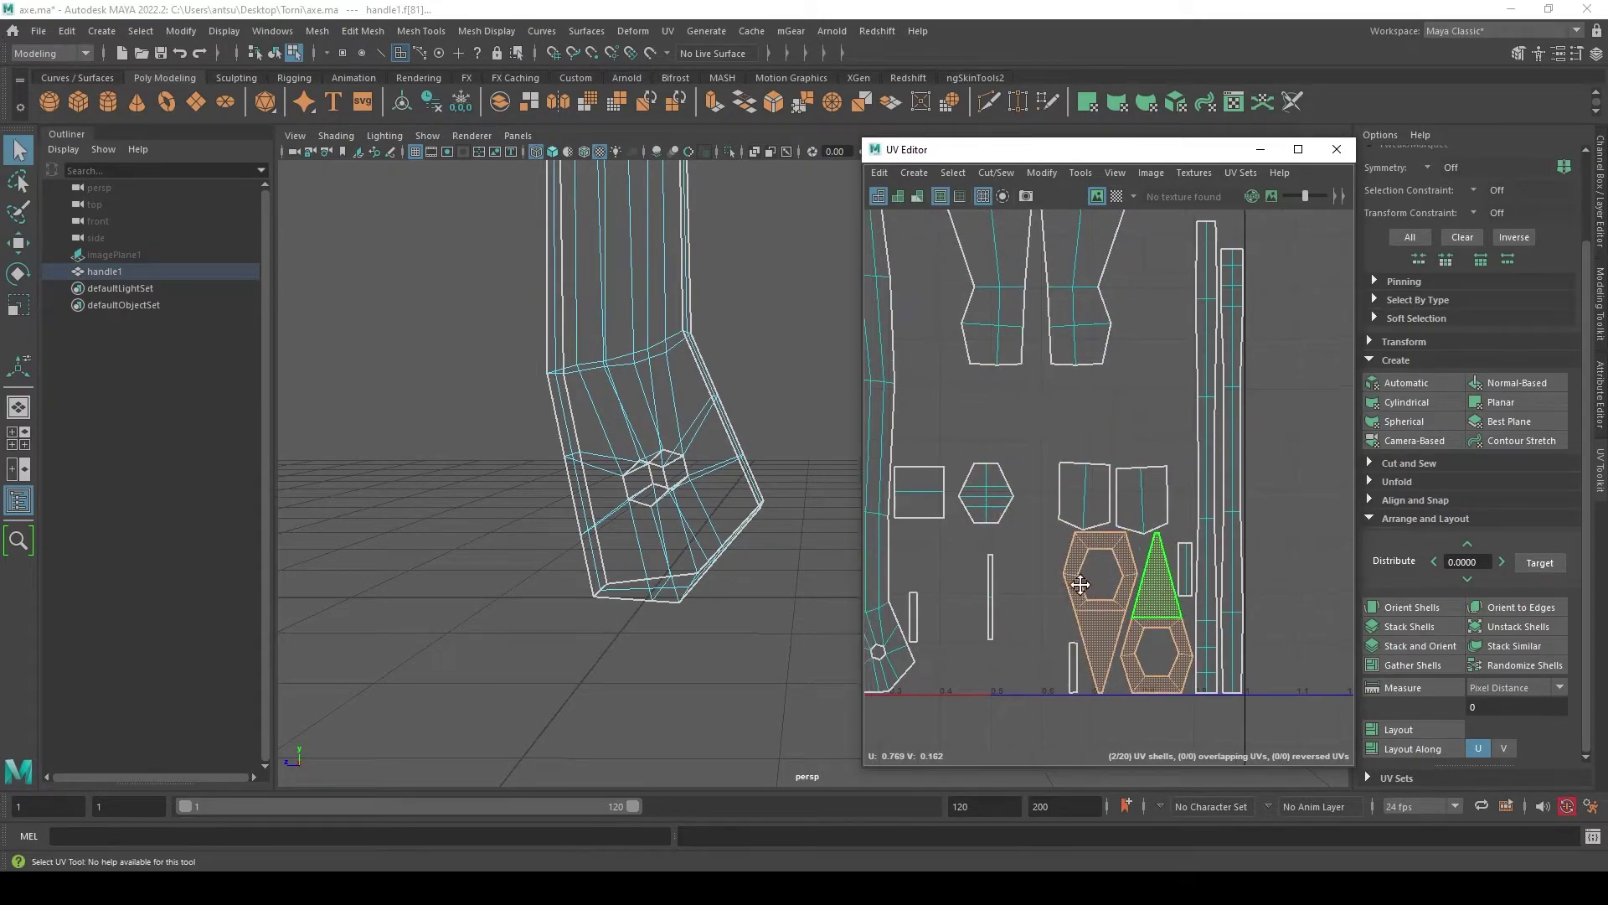
- Match the hexagon-diamond shells to the axe head in the 3D view
mouse_move(804, 536)
alt+mouse_down()
mouse_move(606, 482)
mouse_move(681, 589)
mouse_move(745, 625)
alt+mouse_up()
click(1162, 601)
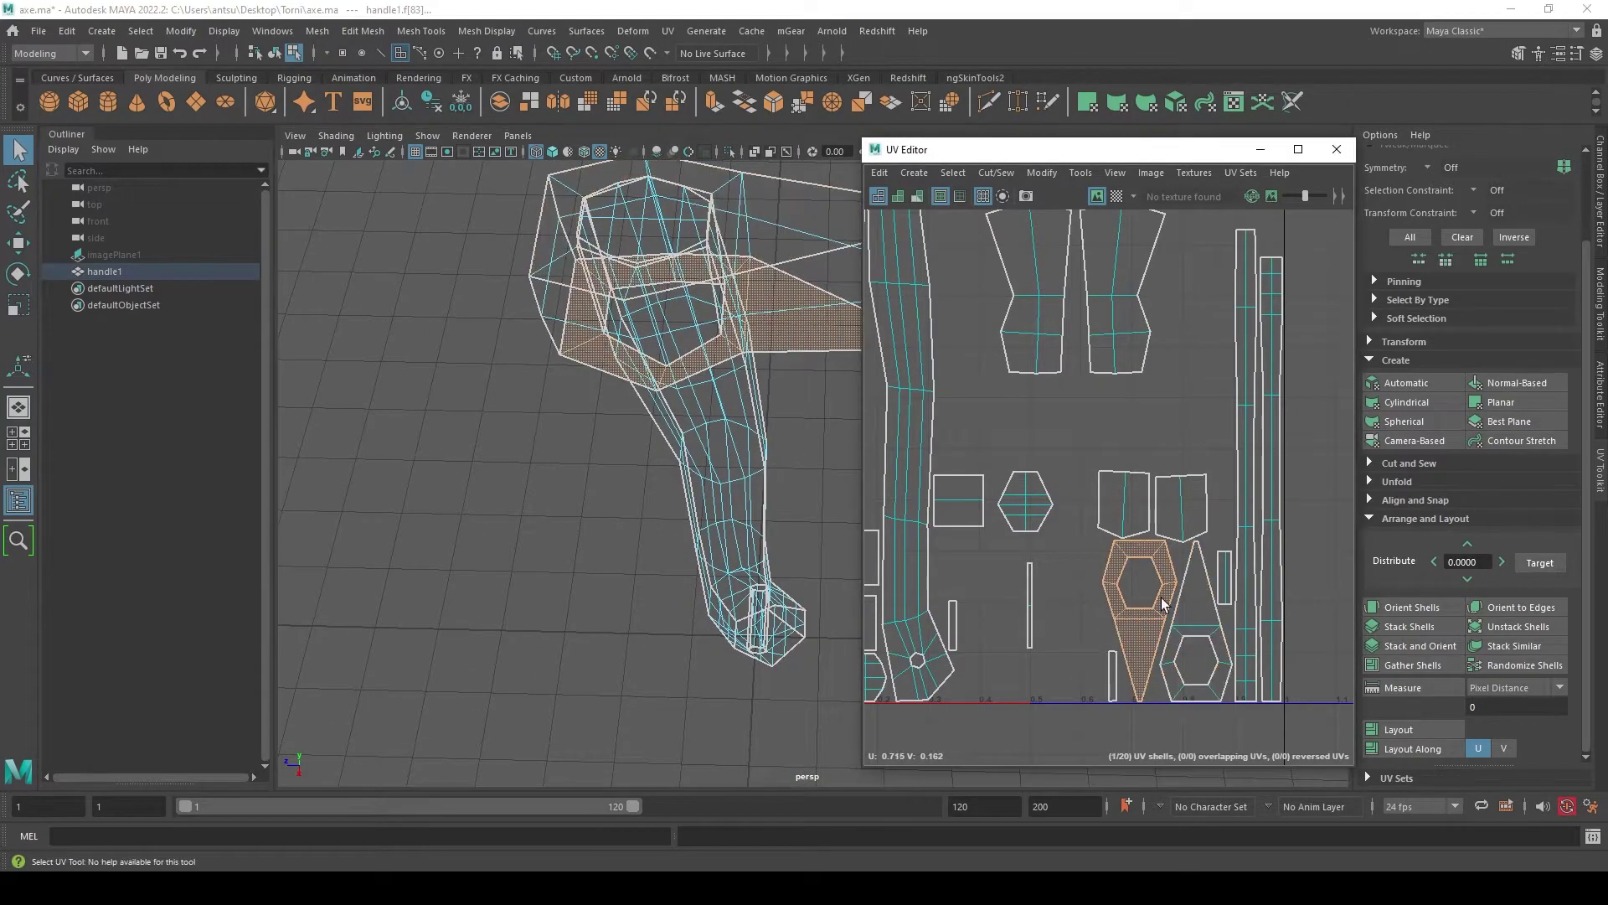
click(1216, 617)
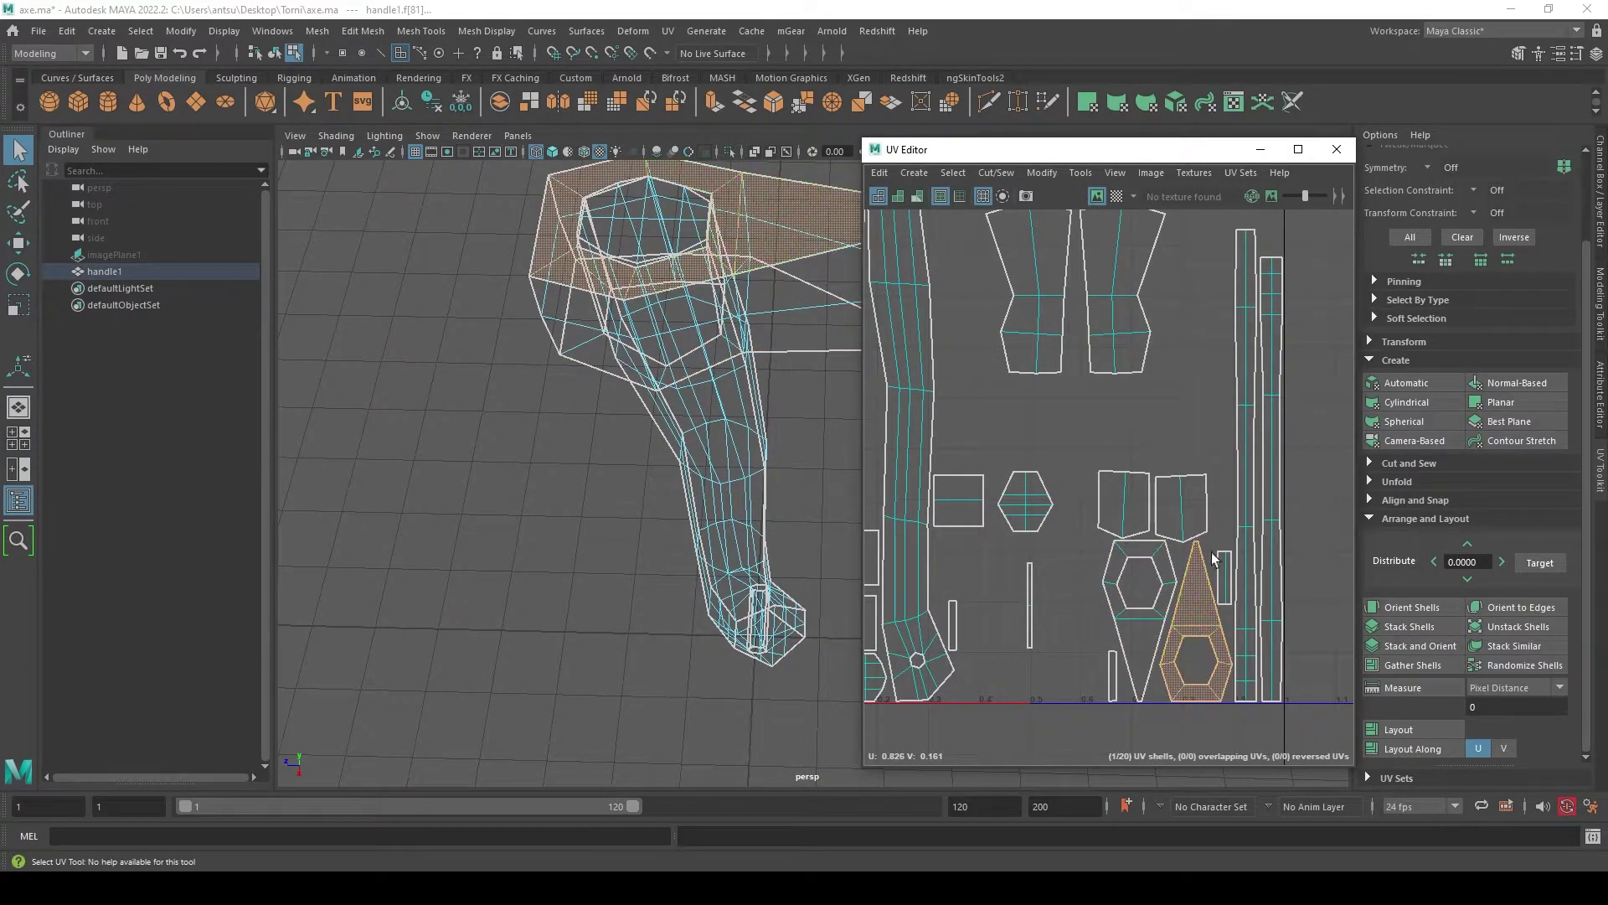
alt+drag(787, 532, 687, 477)
scroll(1093, 507, down, 3)
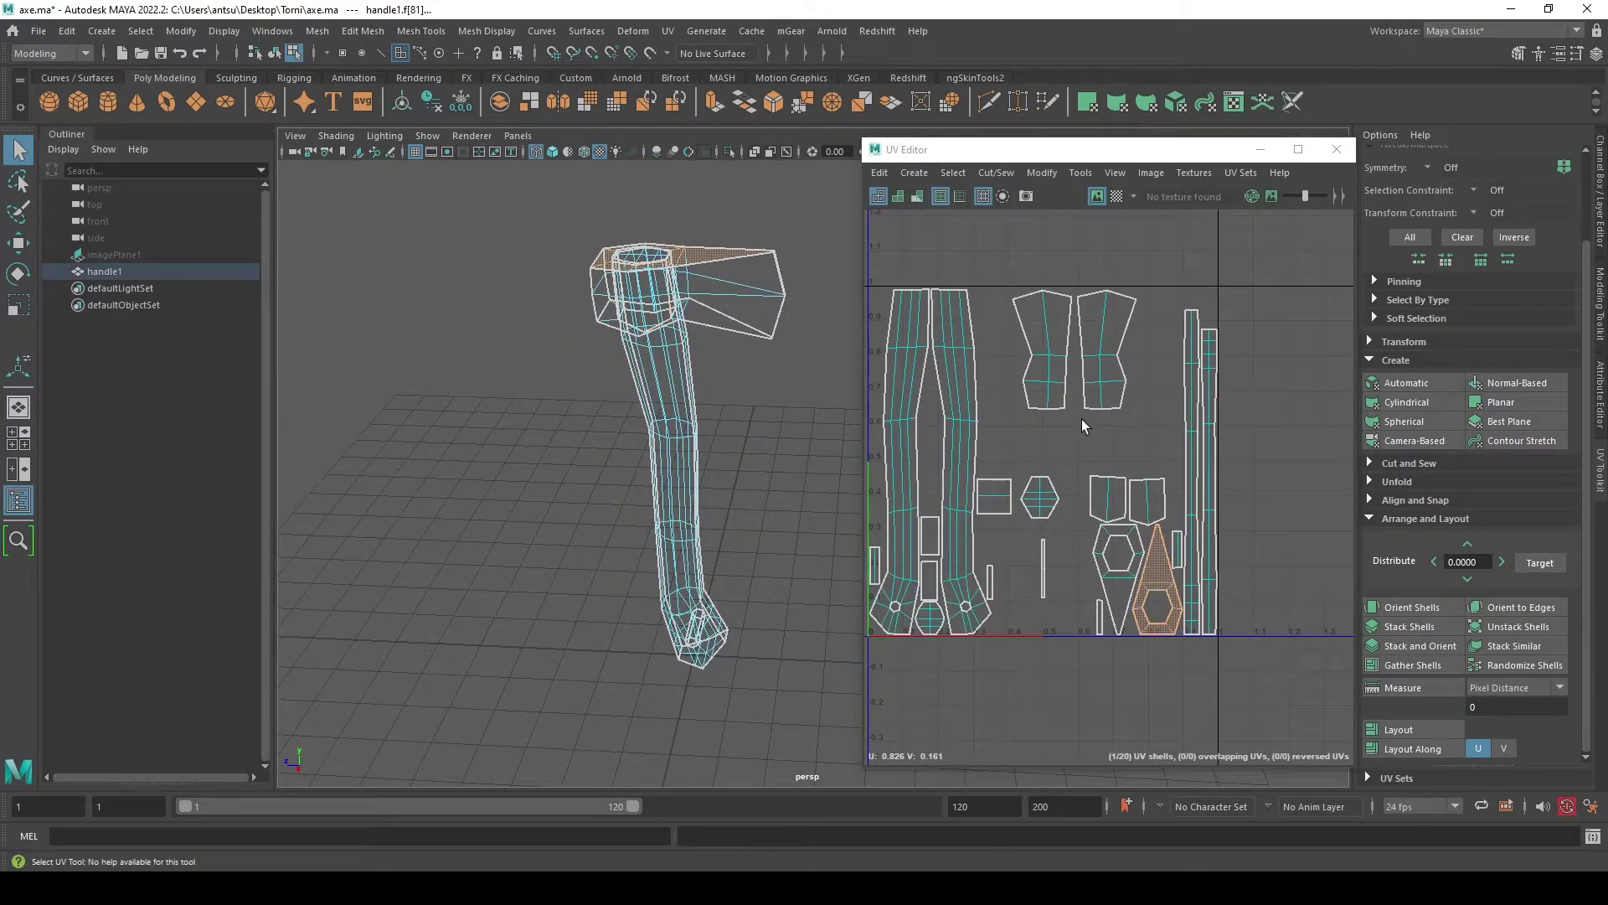
- Shift the small strip, triangle, kite and second strip shells left
double_click(1208, 405)
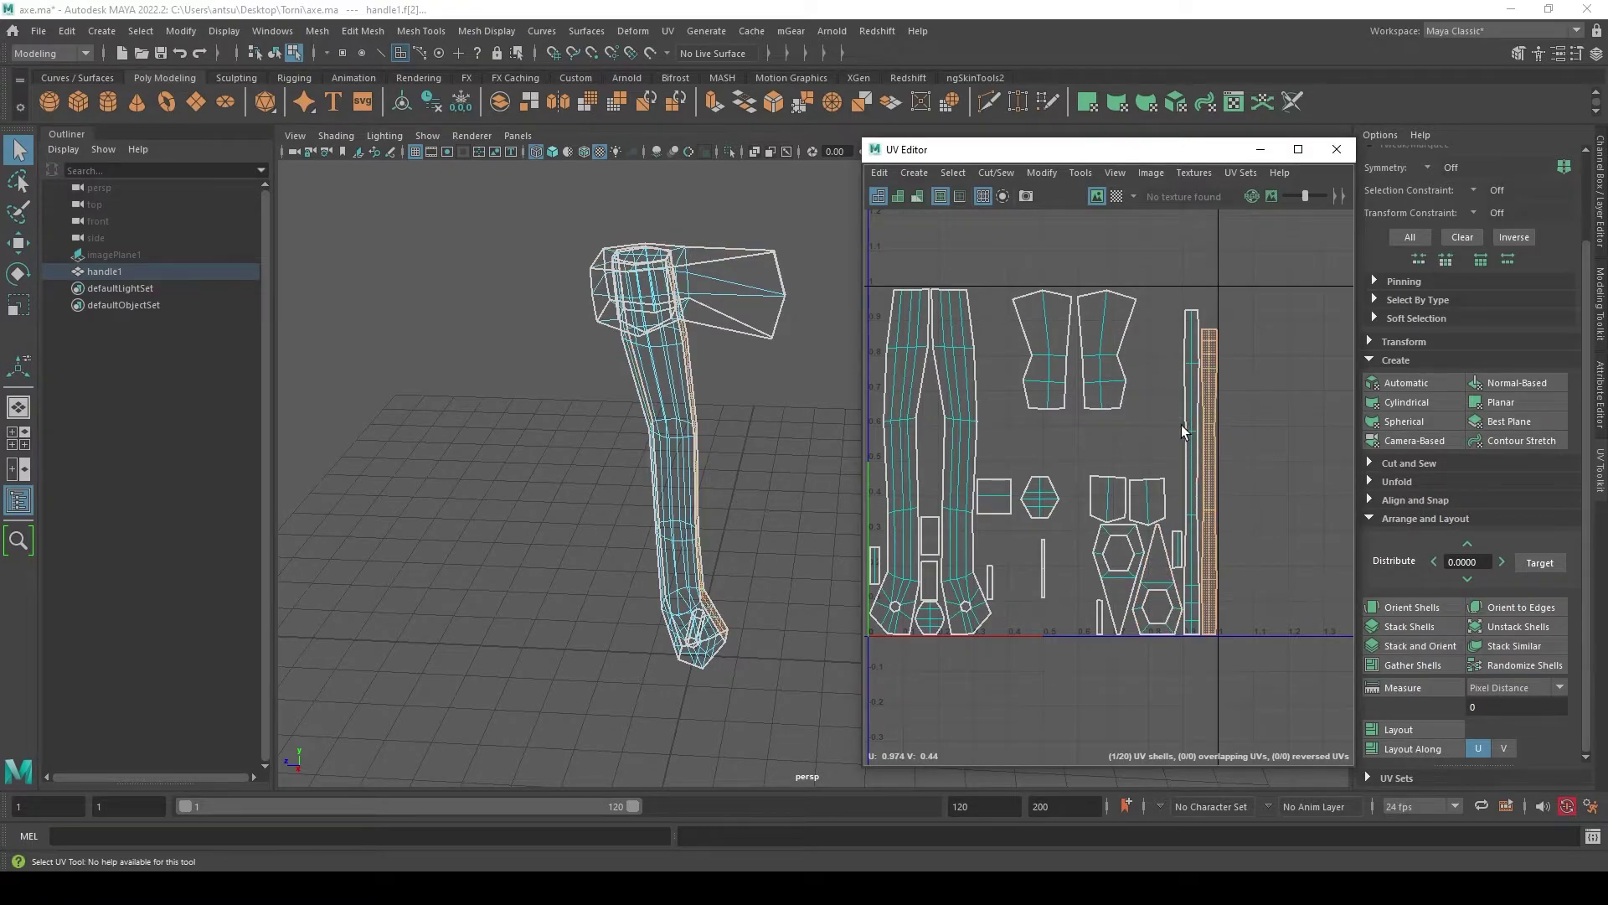
scroll(1186, 541, up, 2)
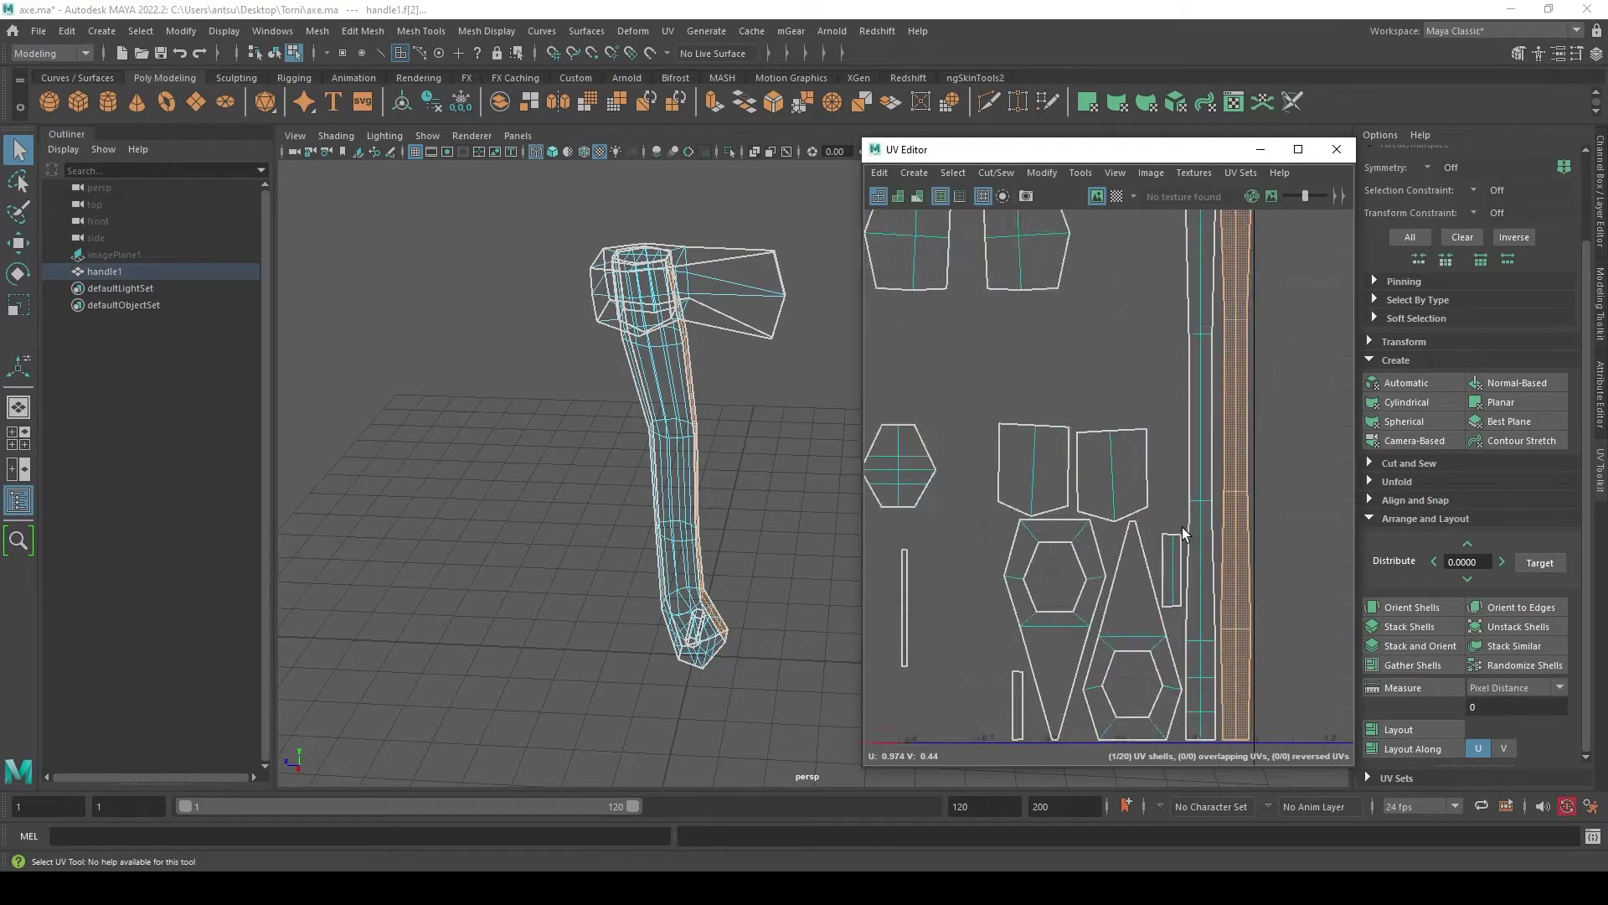
scroll(1182, 526, up, 1)
click(1166, 561)
scroll(1156, 578, down, 1)
scroll(1131, 614, down, 1)
shift+double_click(1131, 614)
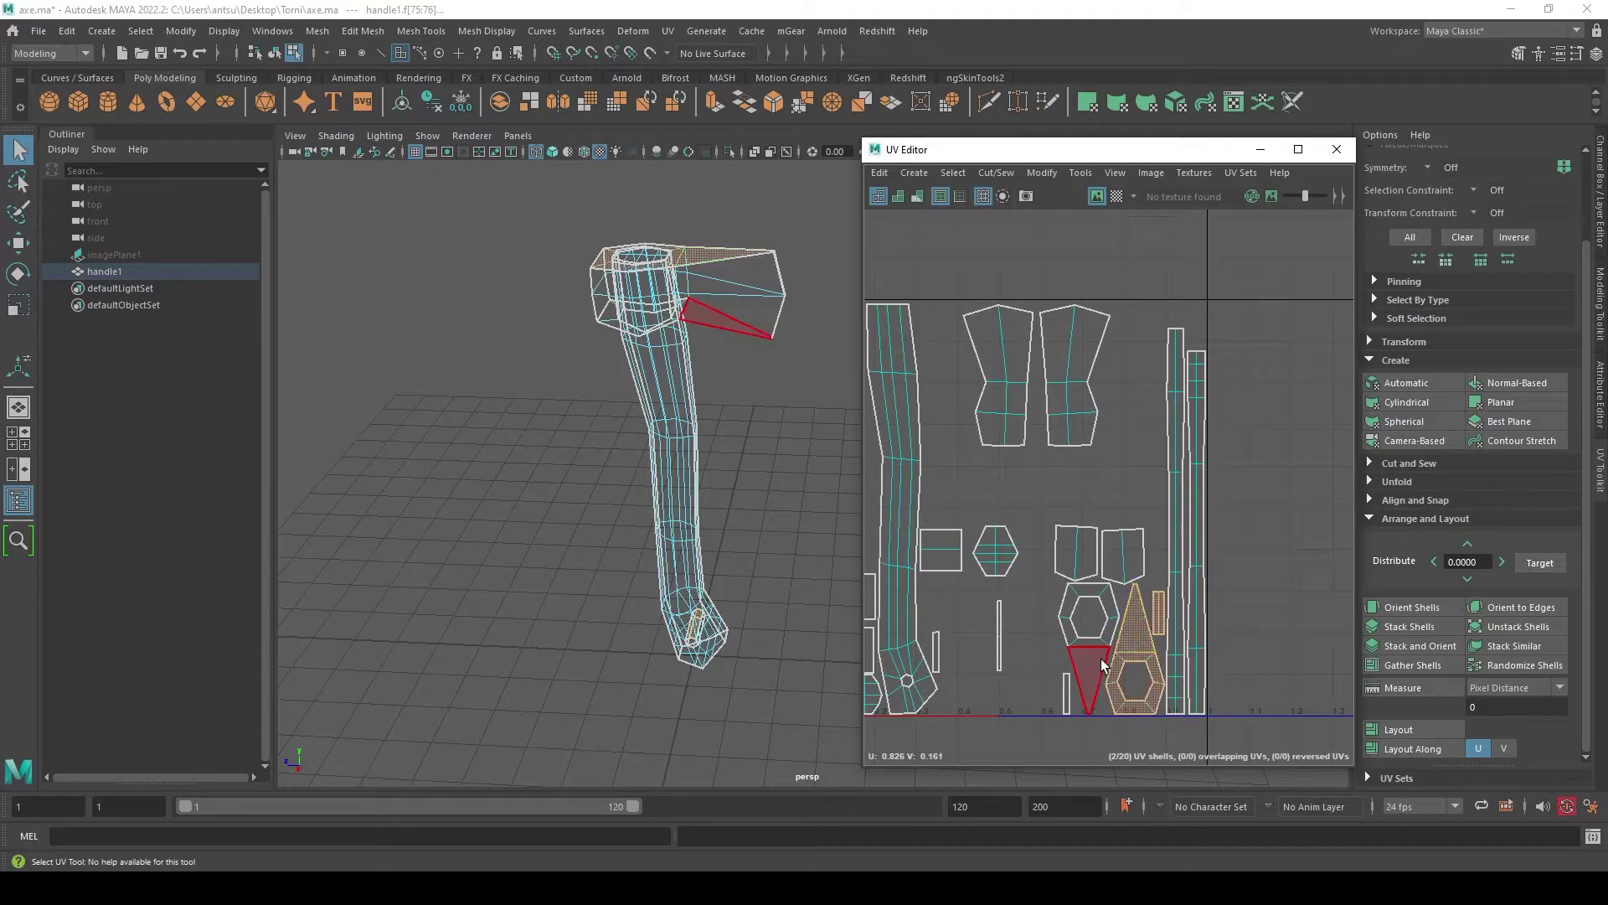
shift+double_click(1089, 641)
shift+double_click(1066, 695)
key(w)
drag(1253, 652, 1218, 651)
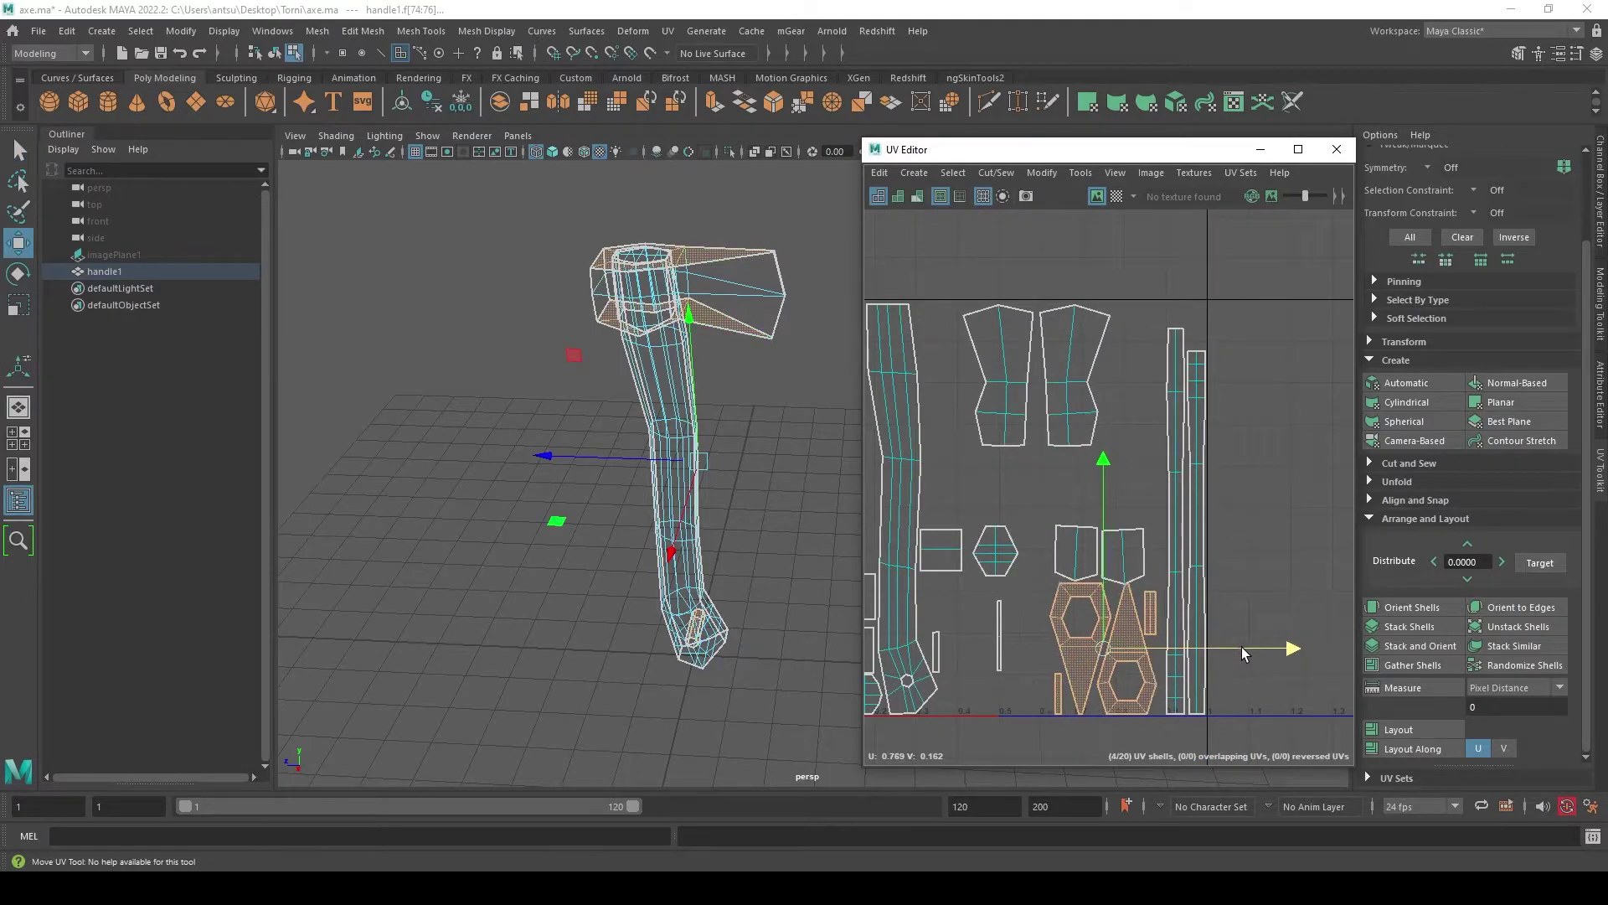
key(q)
- Move the two small box shells left and slightly up
click(1135, 553)
double_click(1132, 553)
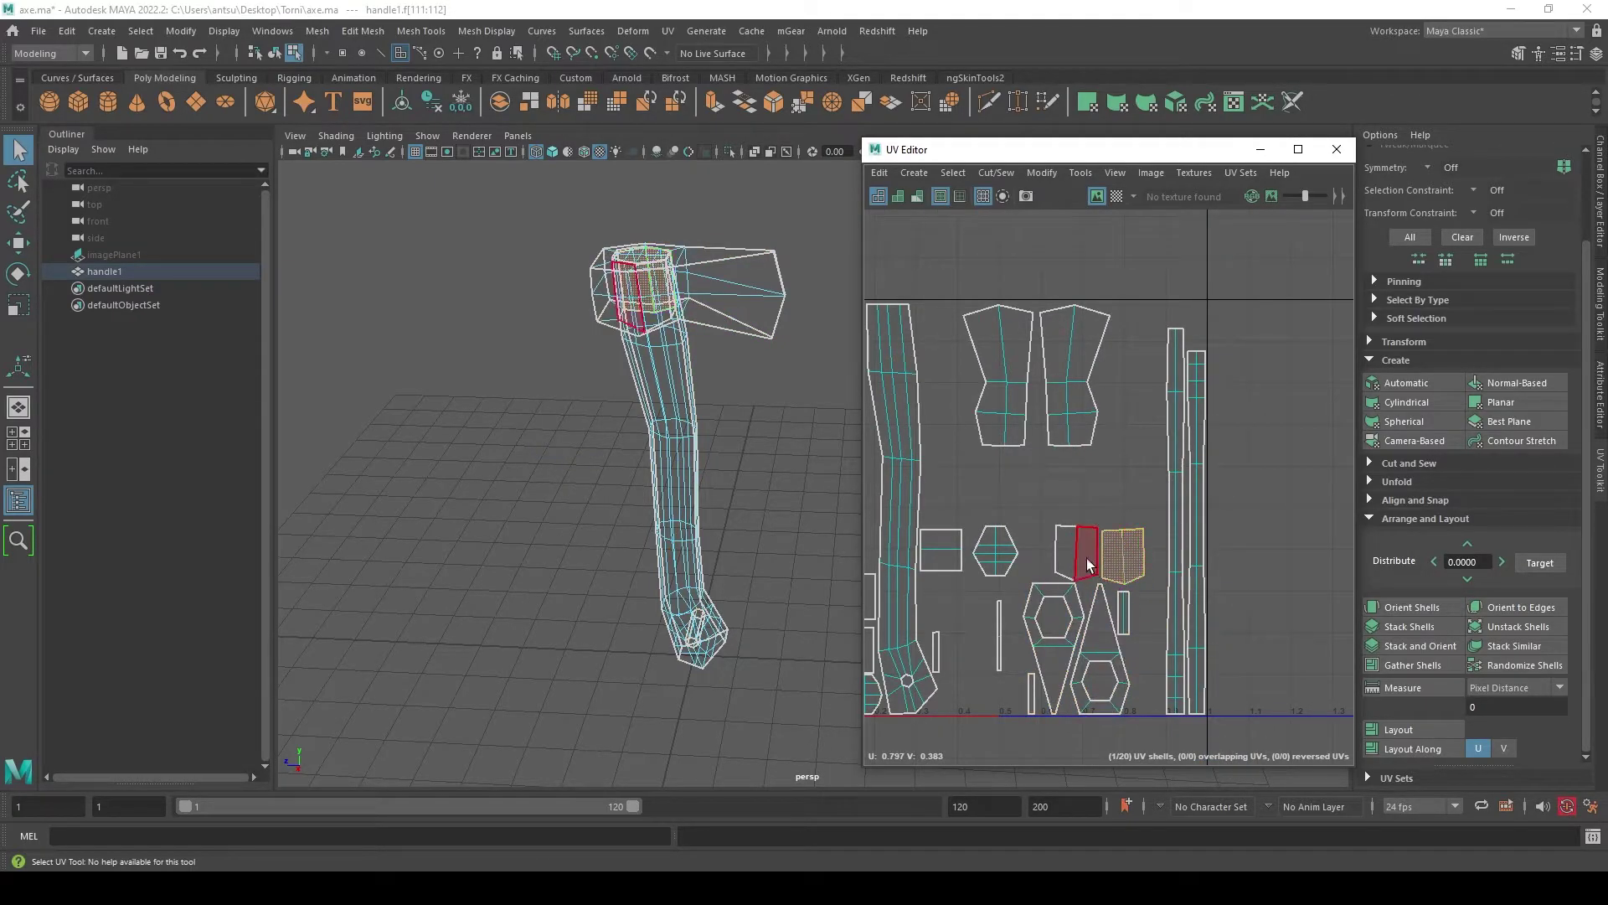
shift+double_click(1076, 553)
key(w)
drag(1217, 566, 1192, 562)
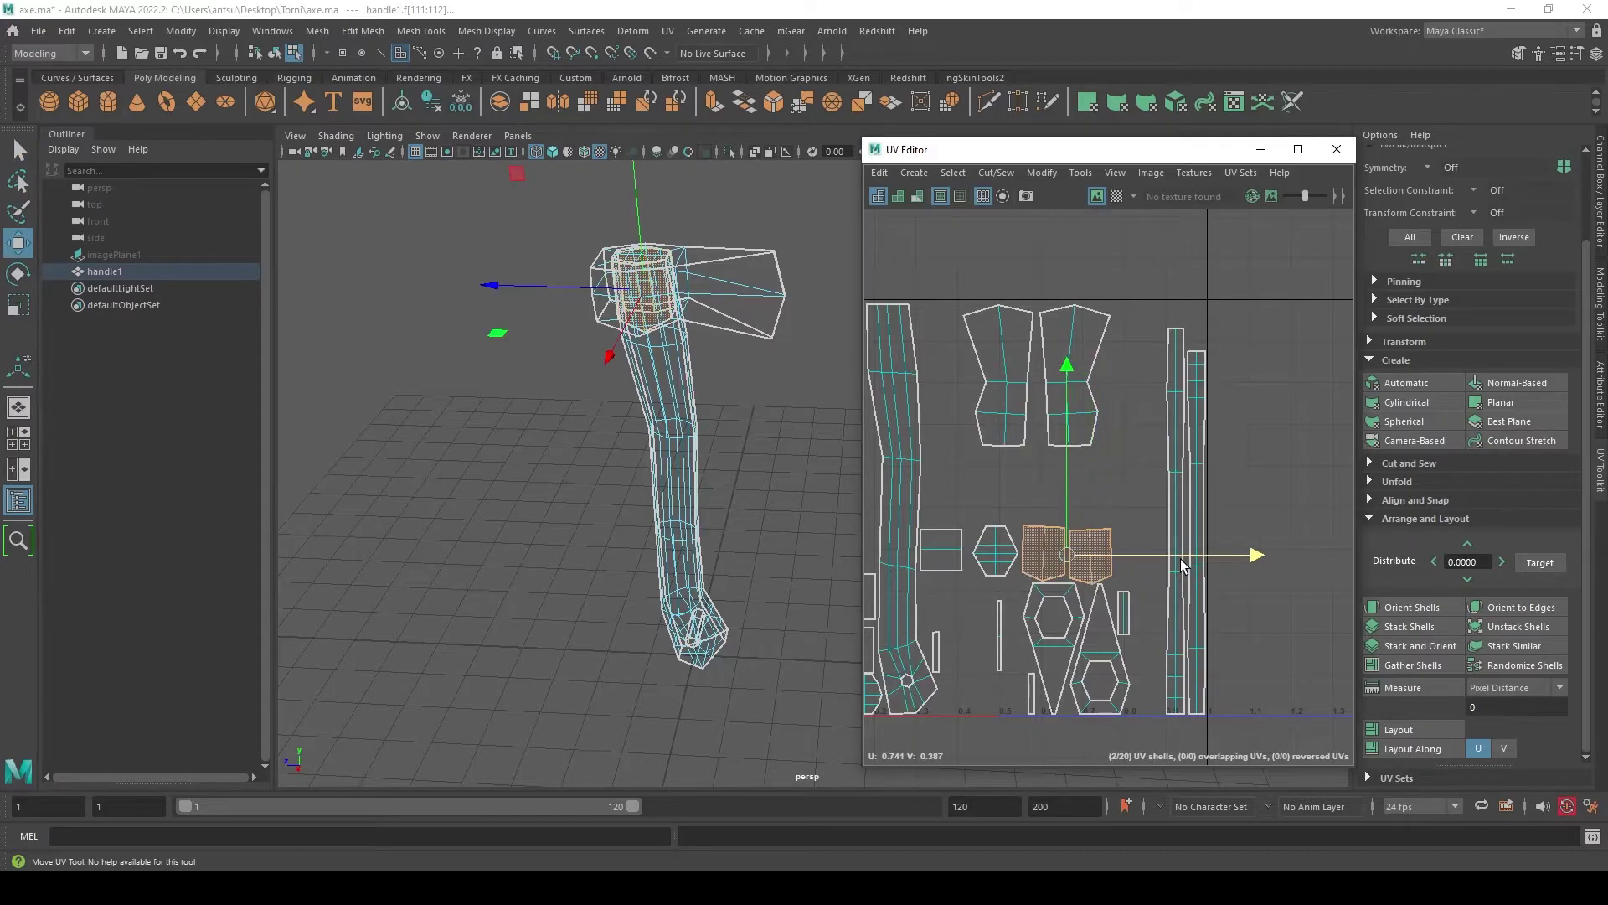
key(q)
- Move the two tall strip shells left, then clear the selection and recentre
click(1176, 428)
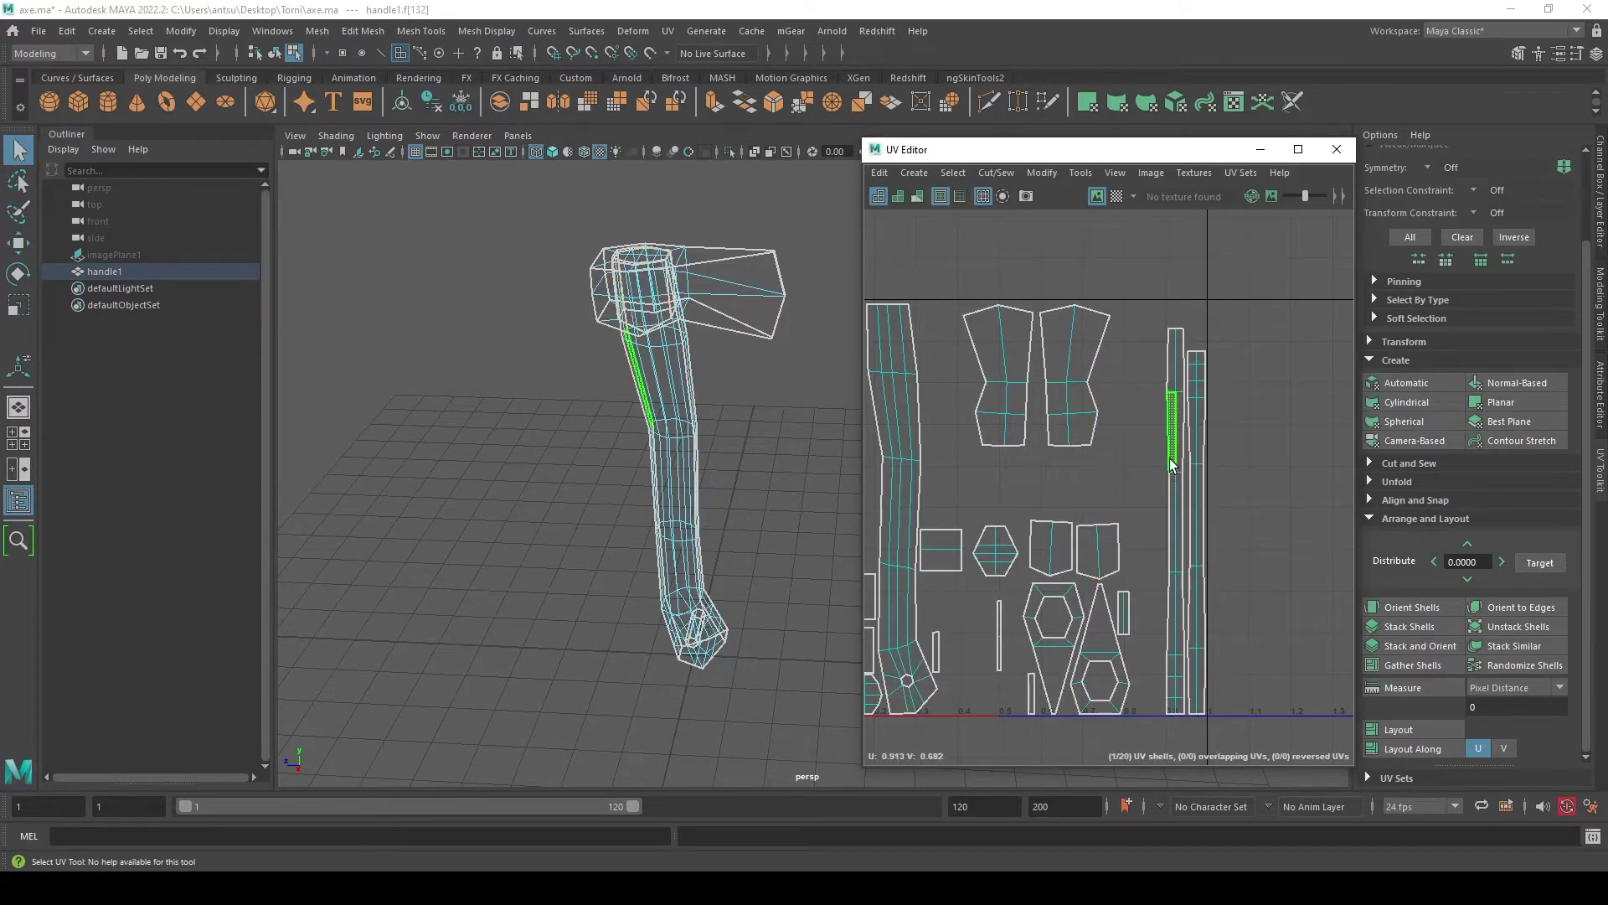
double_click(1176, 427)
shift+double_click(1196, 503)
key(w)
drag(1288, 520, 1263, 521)
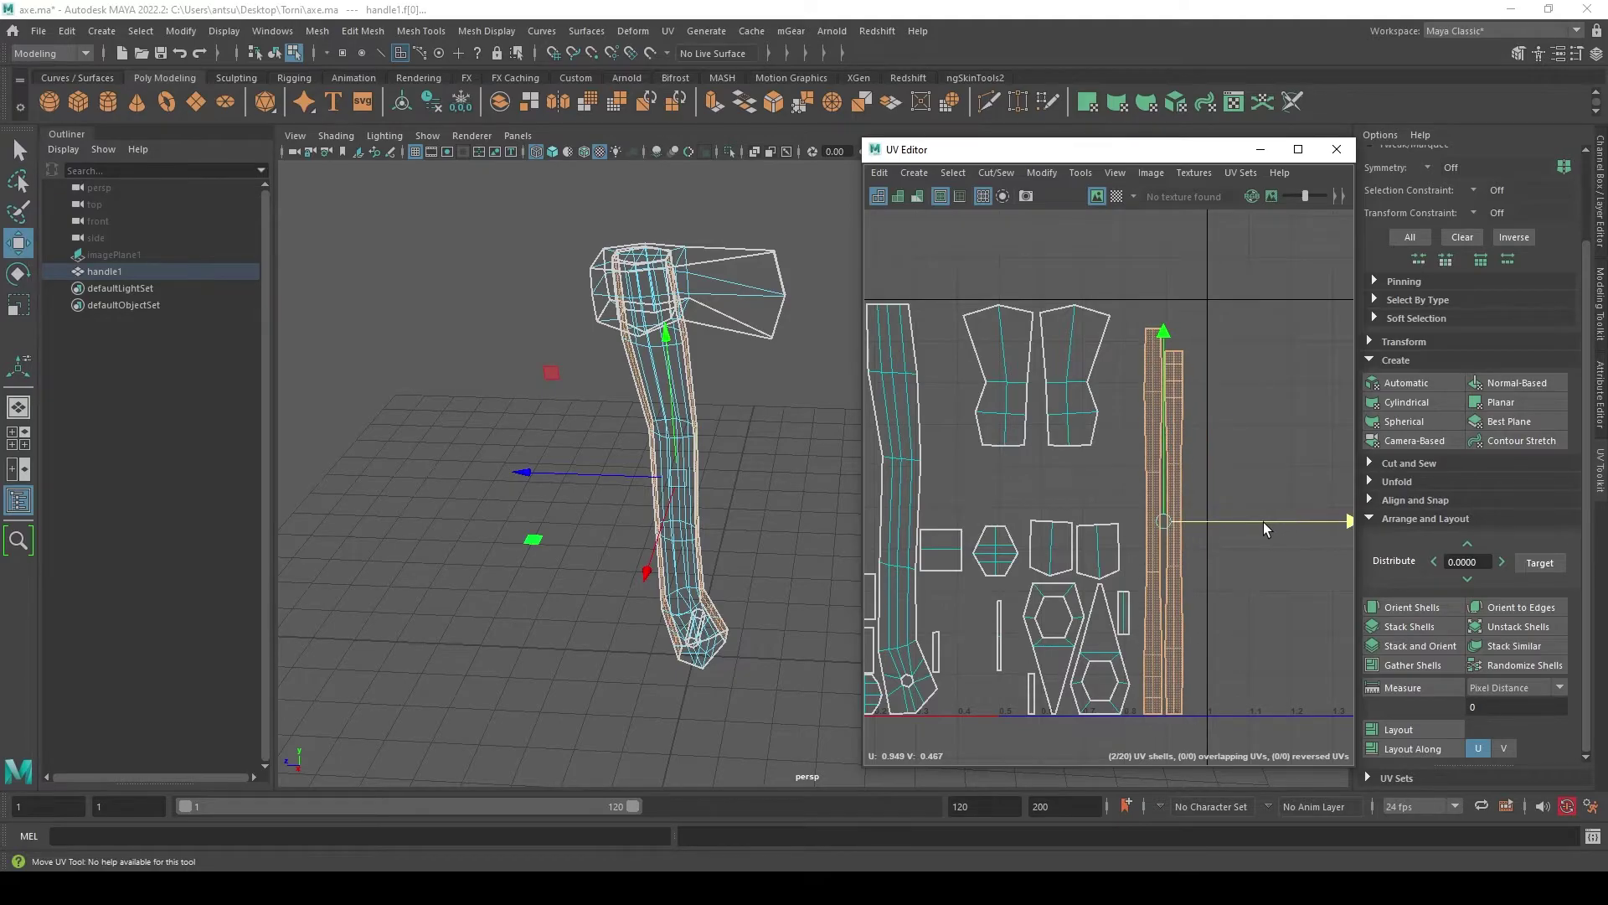
key(q)
click(1264, 561)
alt+middle_drag(1151, 625, 1294, 588)
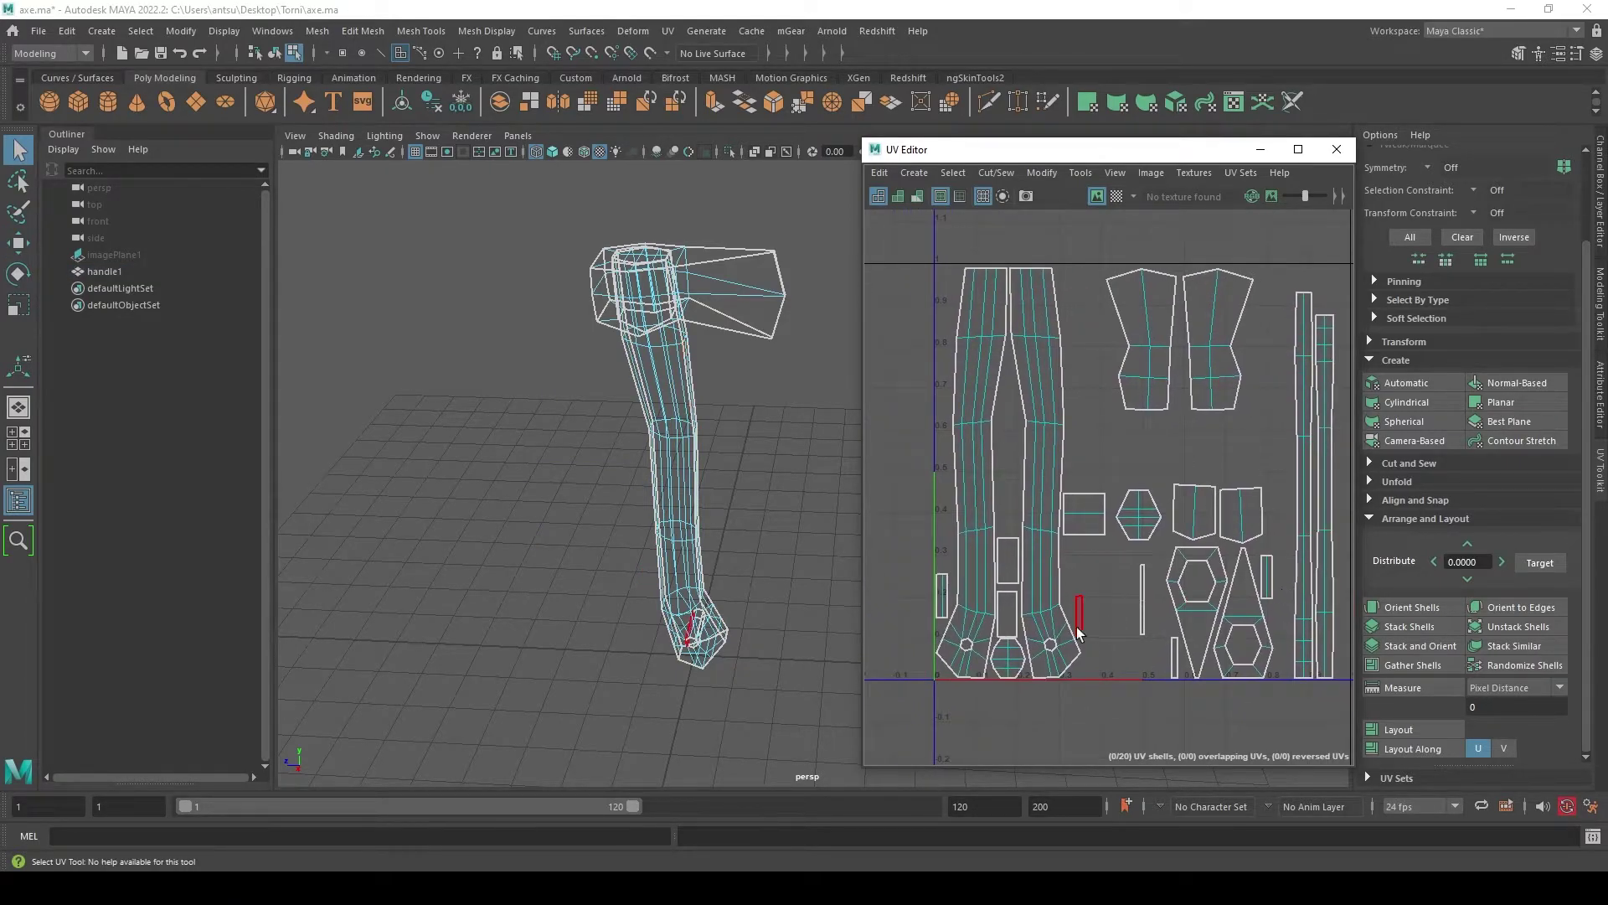
- Shift the tall handle, rectangle, hexagon, strip and square shells slightly right
click(963, 478)
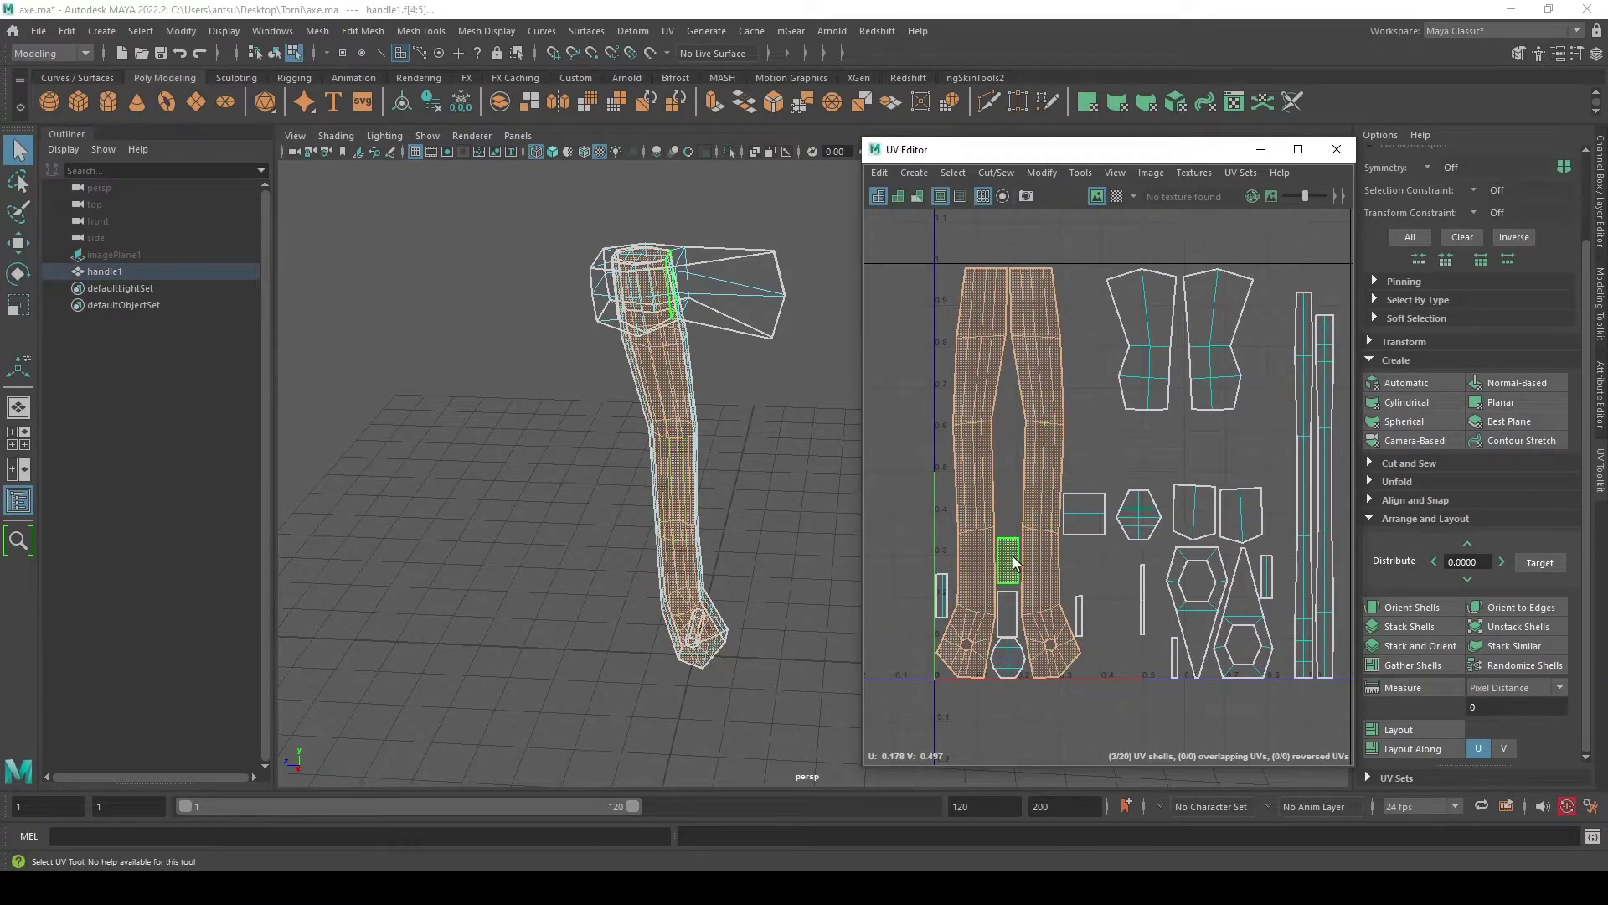
shift+click(1015, 600)
shift+click(1008, 657)
shift+click(942, 594)
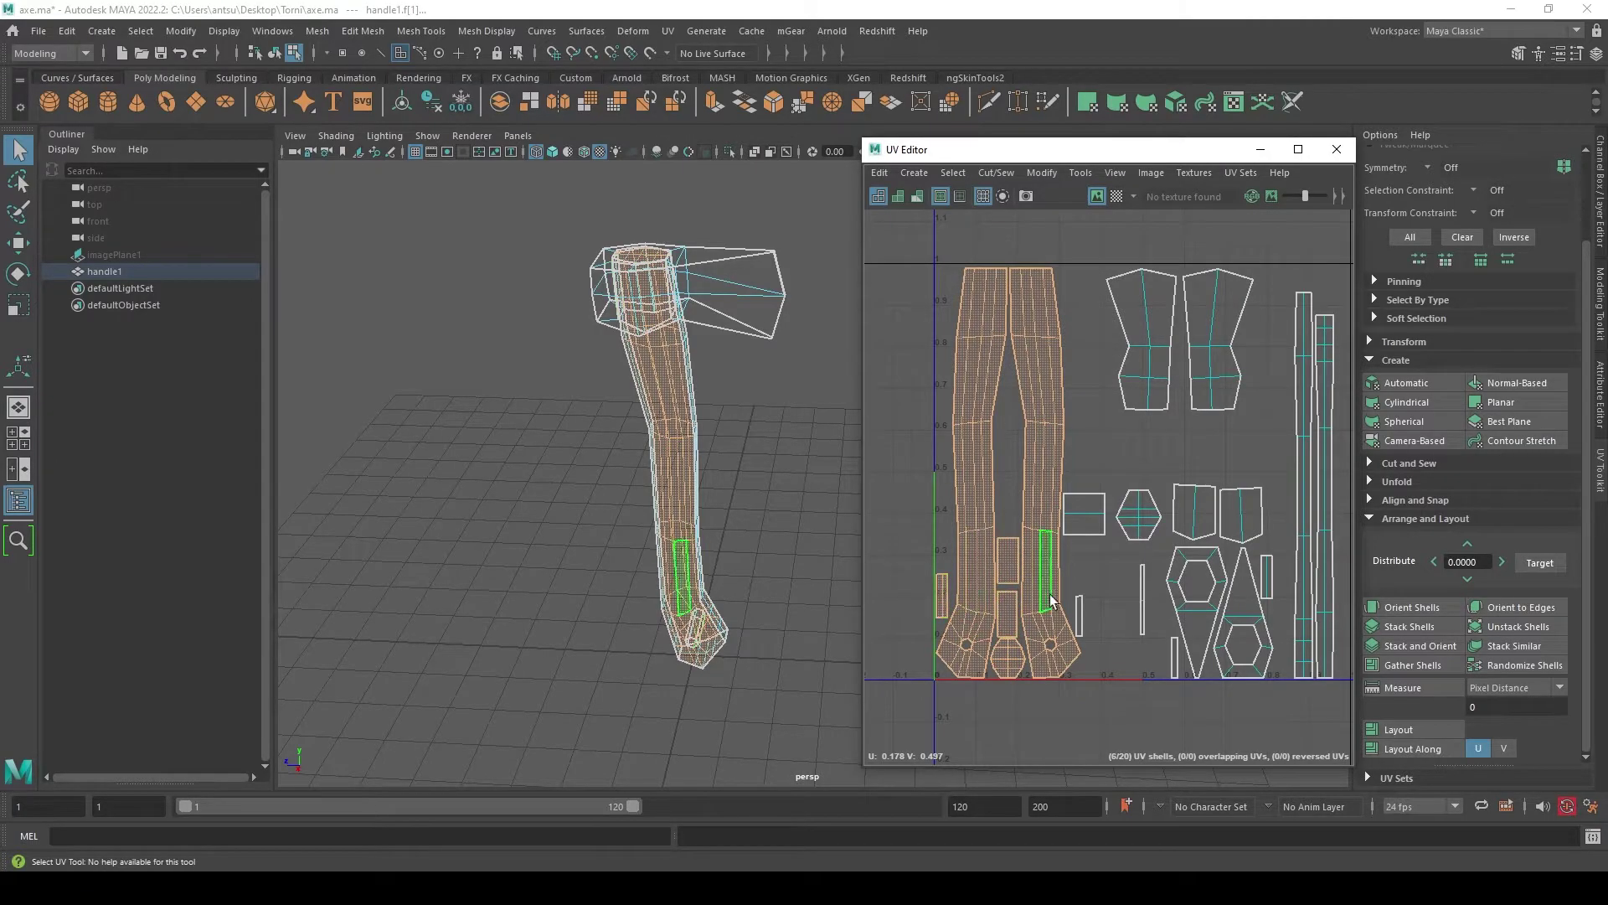
shift+click(1081, 610)
shift+click(1085, 513)
key(w)
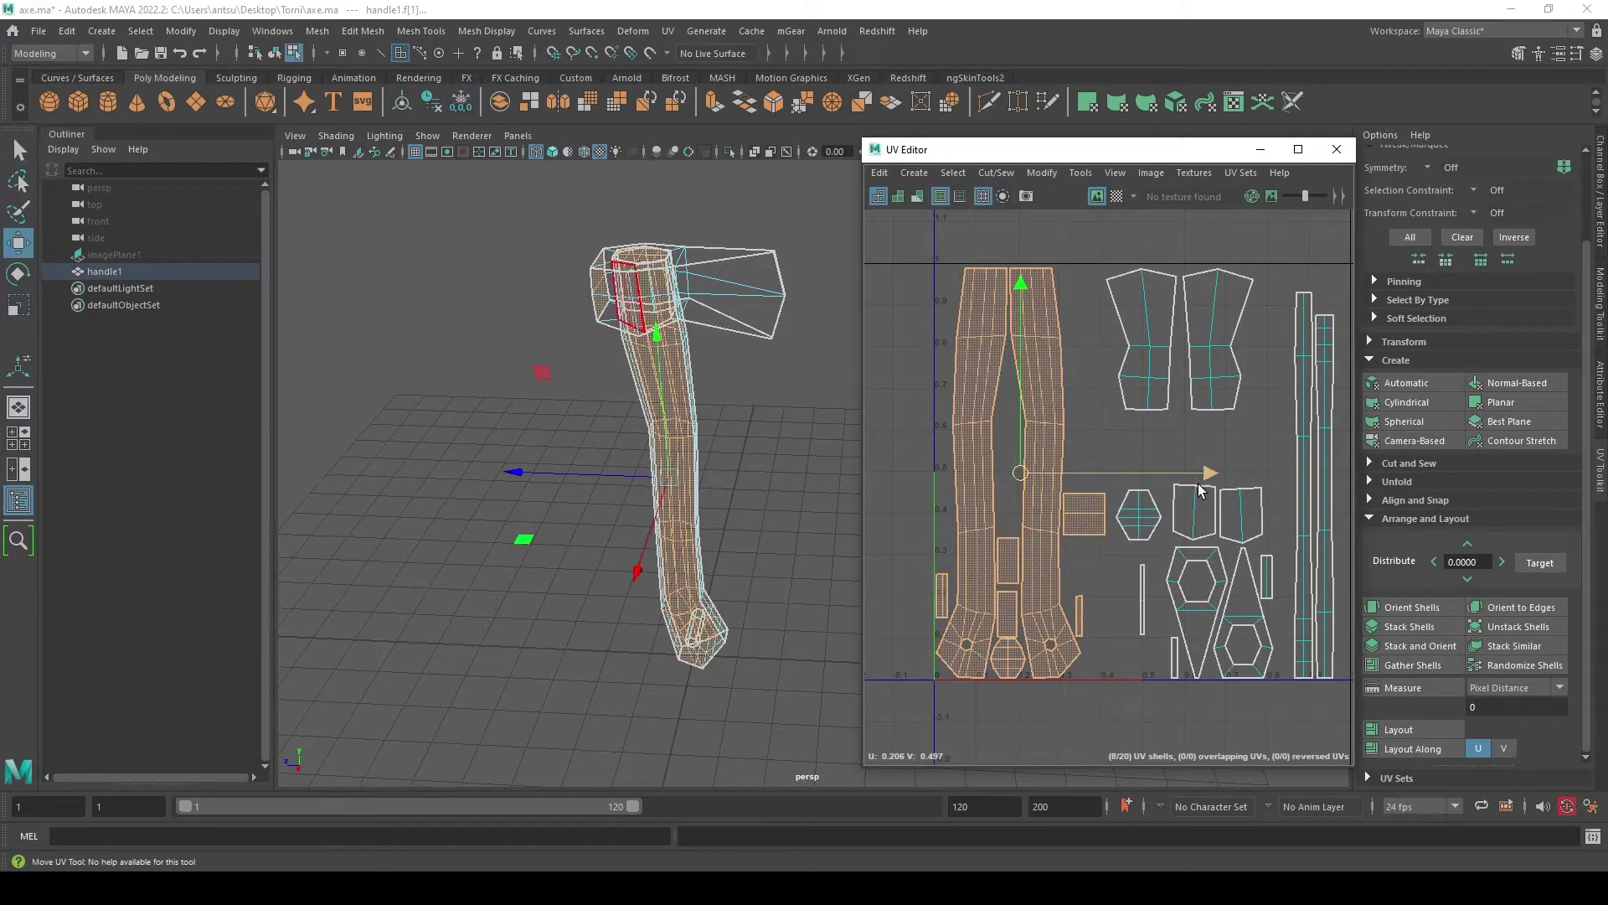
drag(1201, 474, 1206, 479)
key(q)
- Select the hexagon shell on its own, then clear the selection
click(1232, 464)
alt+middle_drag(1231, 464, 1214, 464)
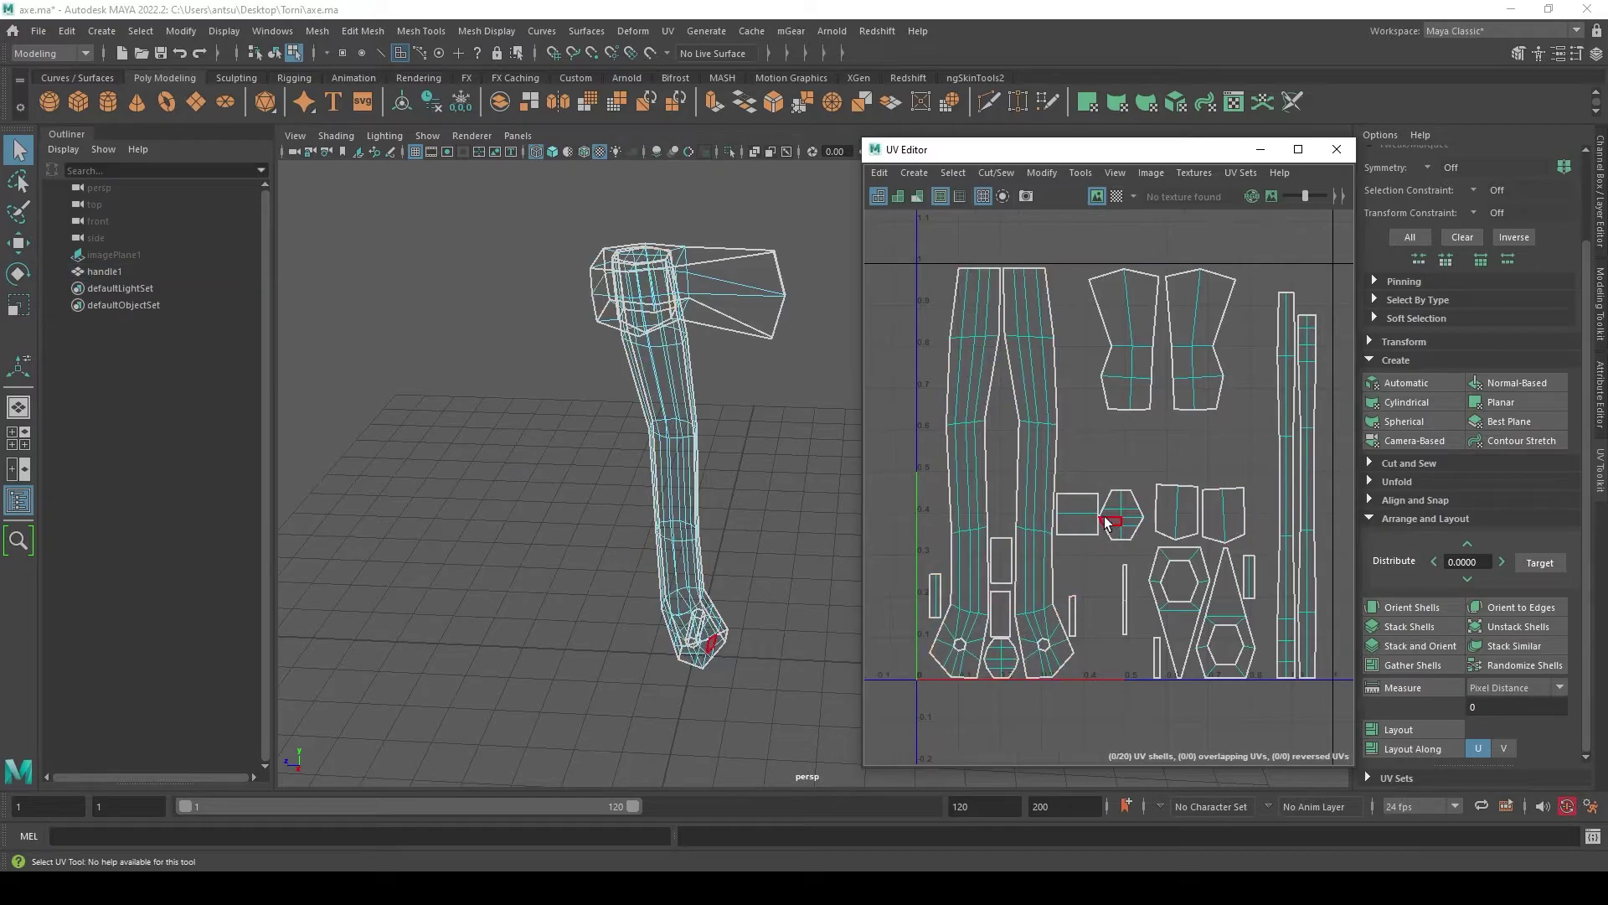
click(1127, 520)
key(w)
key(q)
click(1192, 474)
alt+middle_drag(1146, 598, 1106, 600)
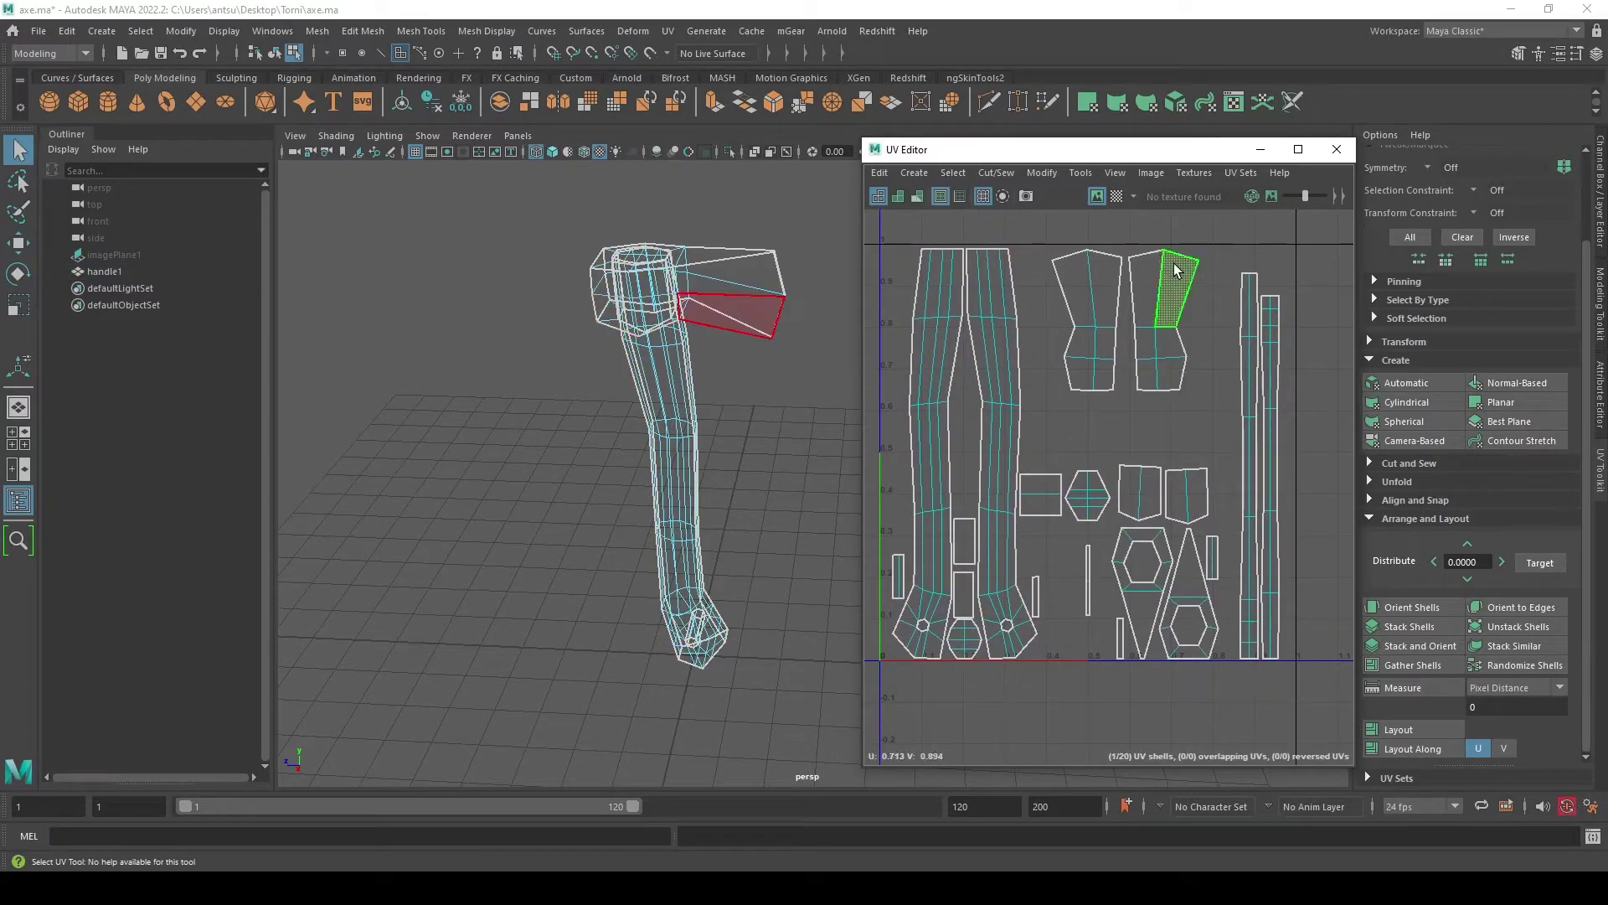
- Try shrinking the axe head shell, then undo to keep its size
click(1160, 323)
key(r)
drag(1154, 323, 1083, 376)
key(ctrl+z)
key(q)
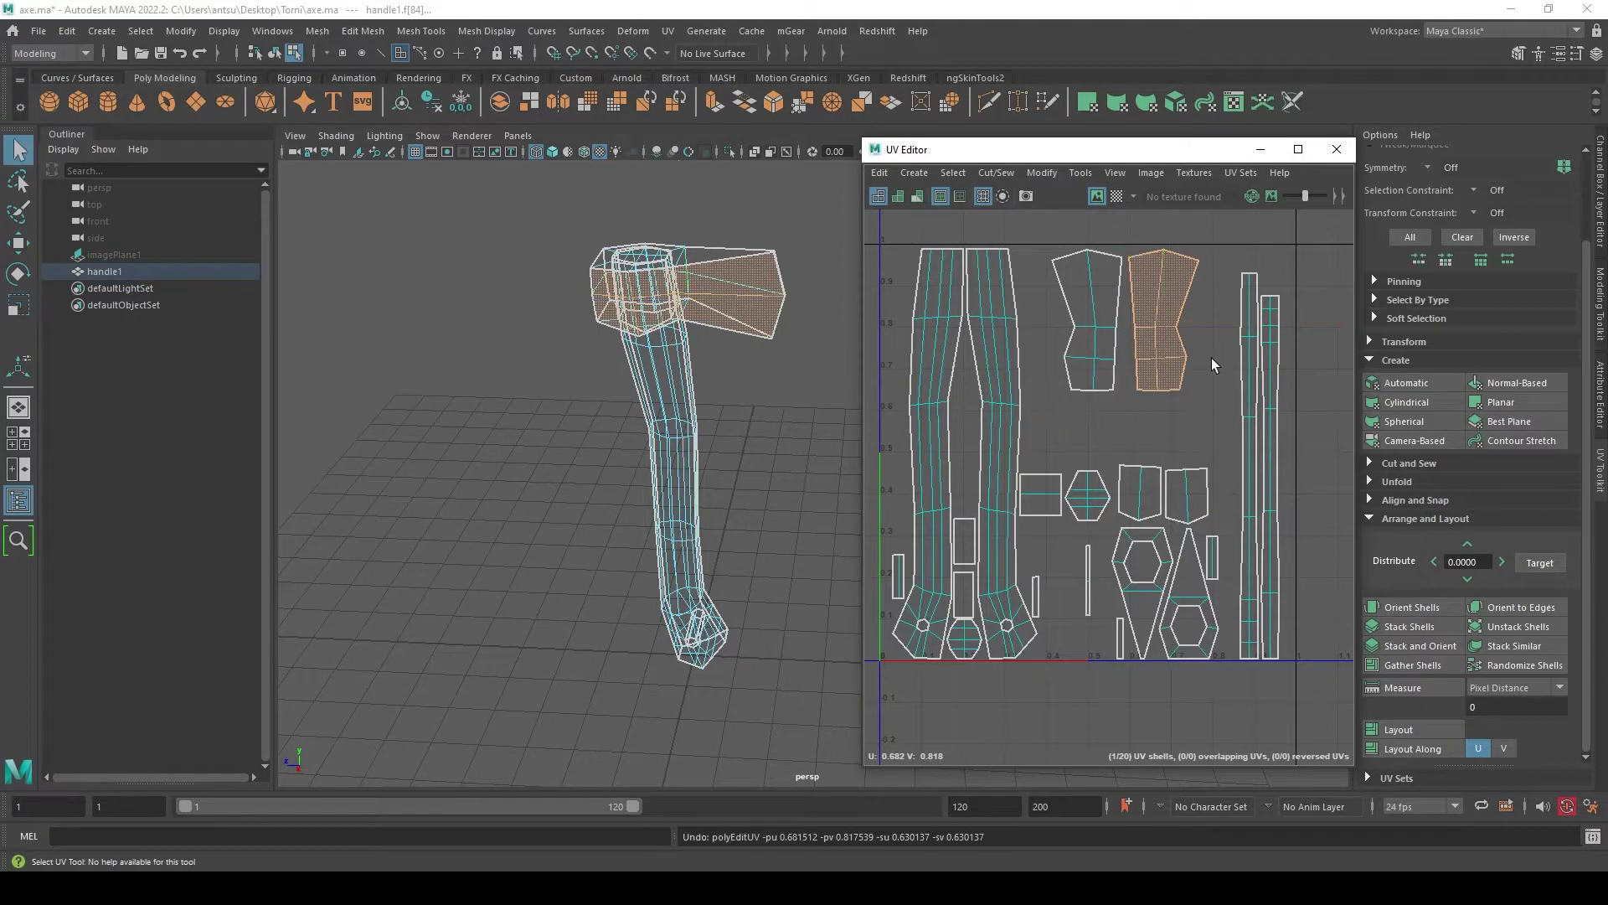
- Switch the UV Editor to selecting whole UV shells via the marking menu
alt+middle_drag(1213, 363, 1111, 390)
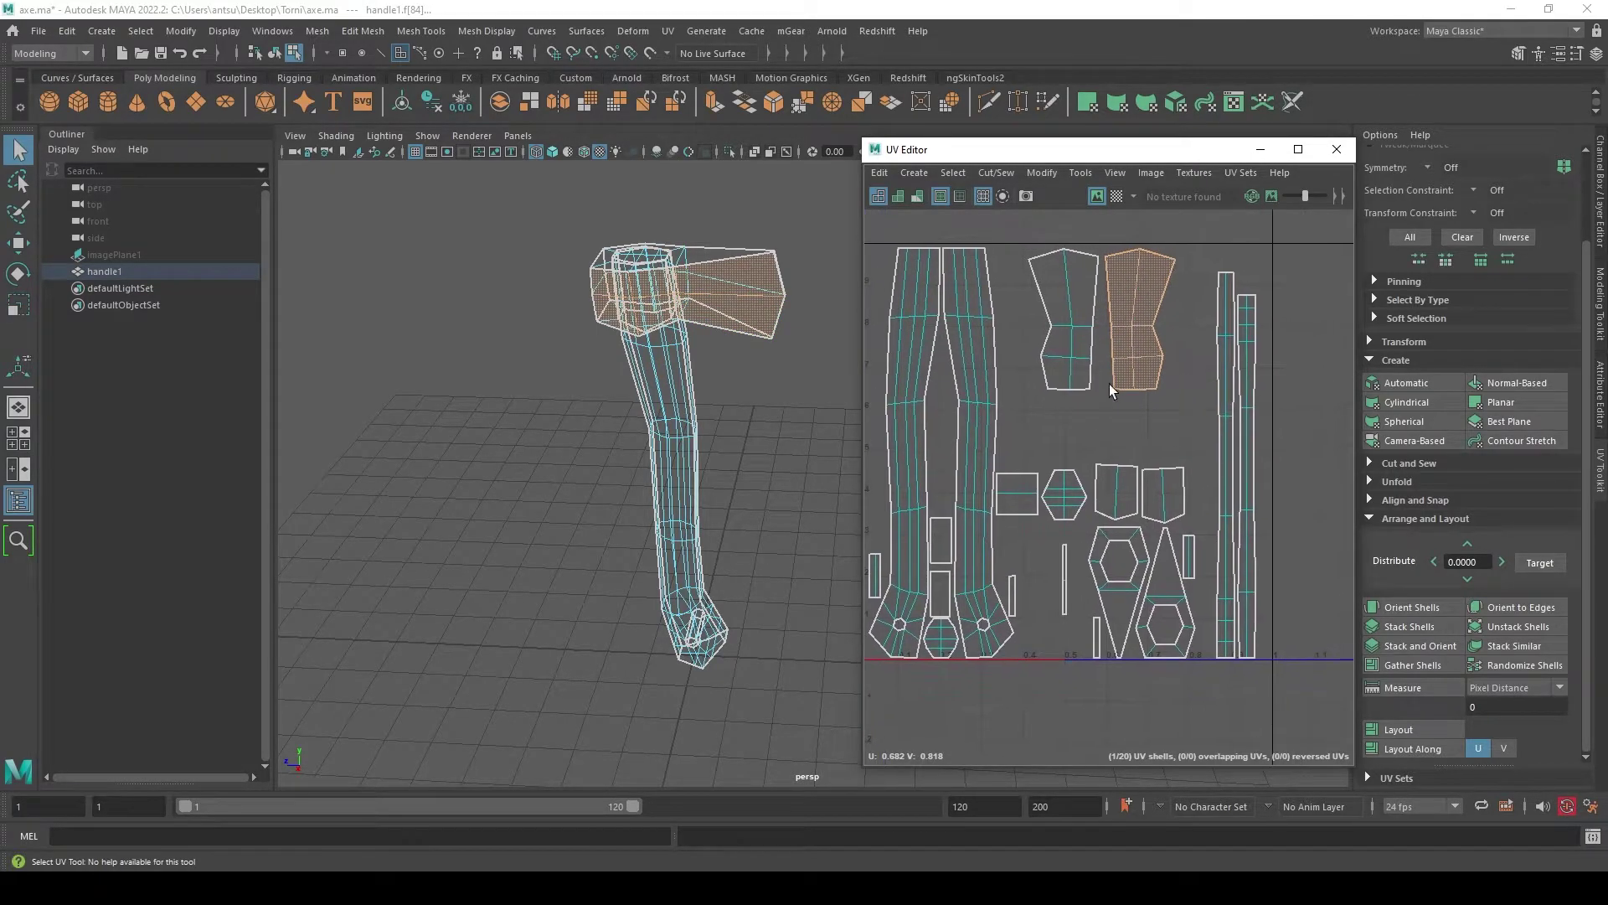
right_drag(1141, 287, 1300, 225)
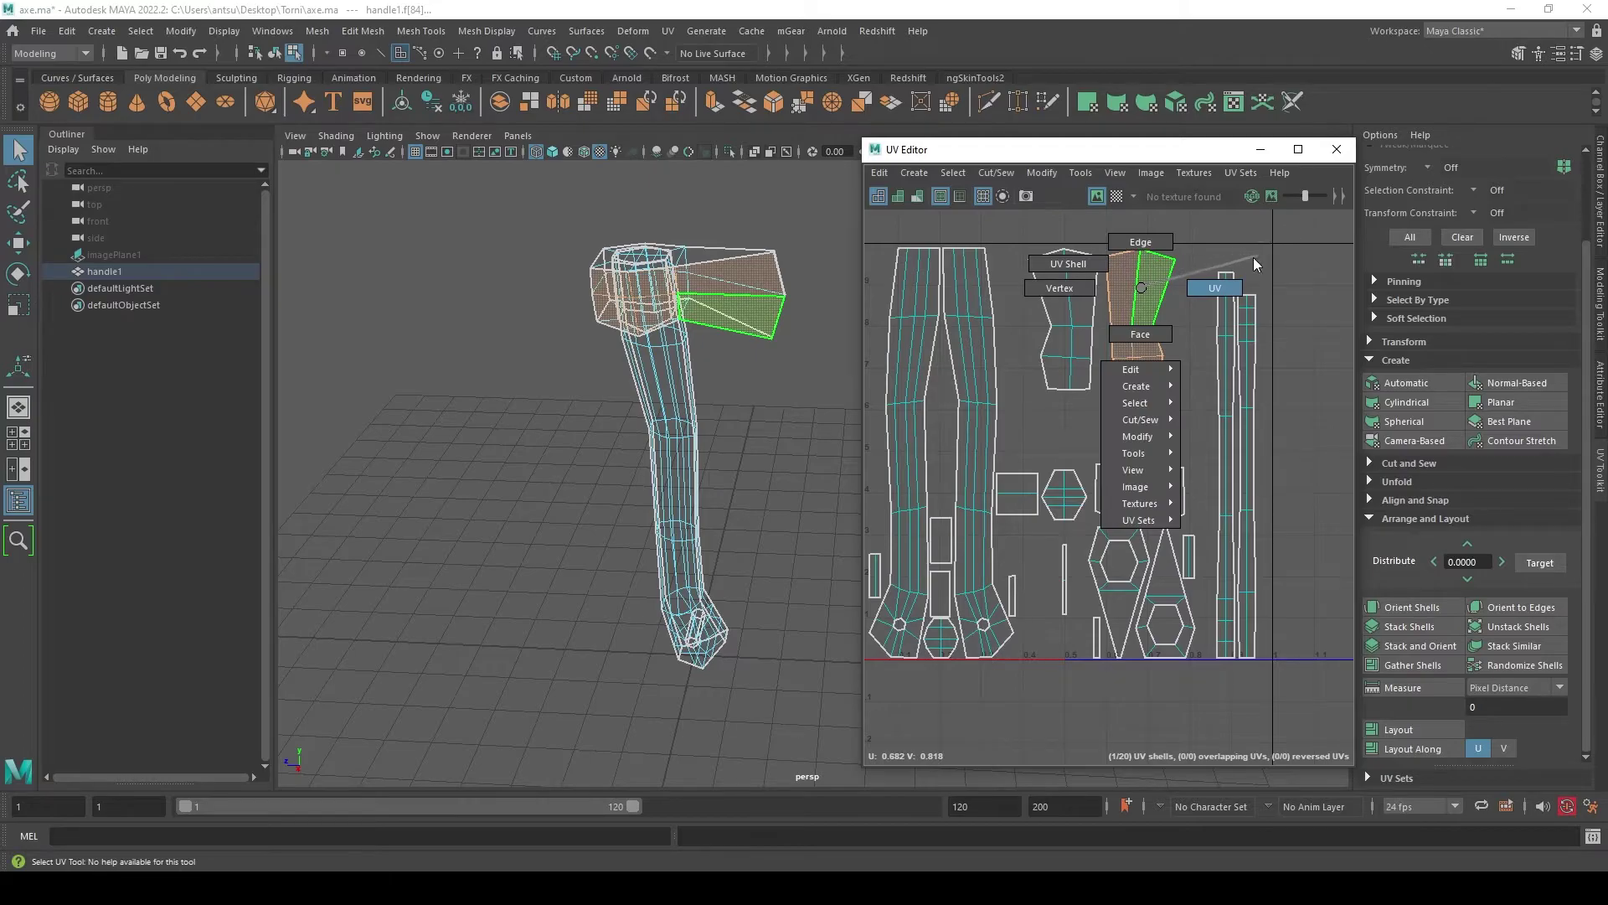
right_drag(1193, 278, 1068, 263)
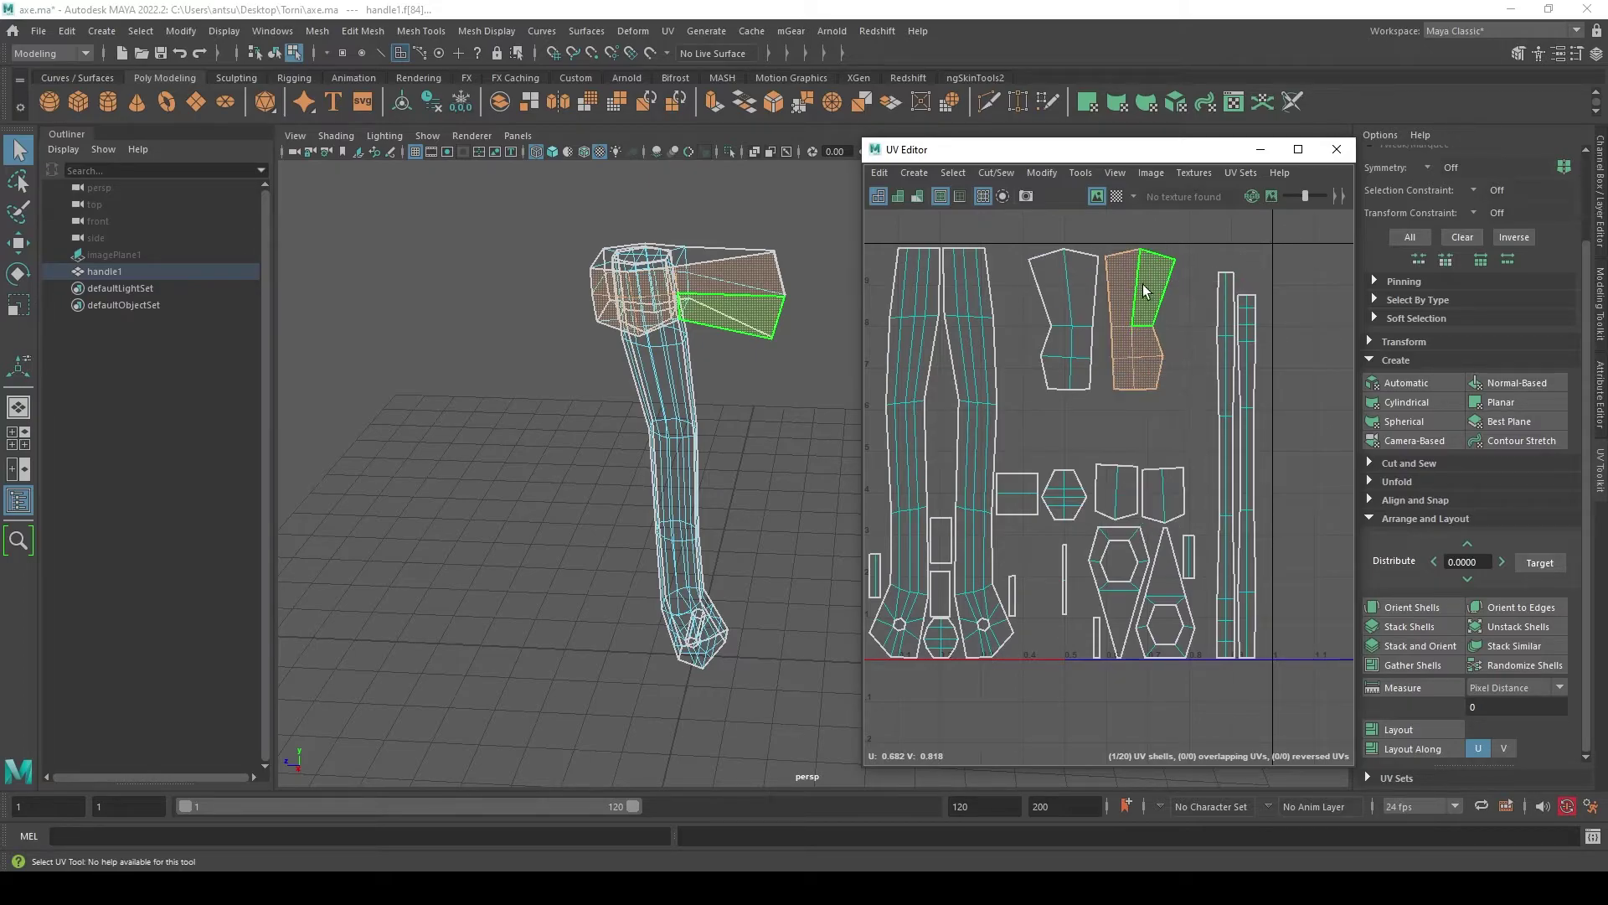
click(1201, 364)
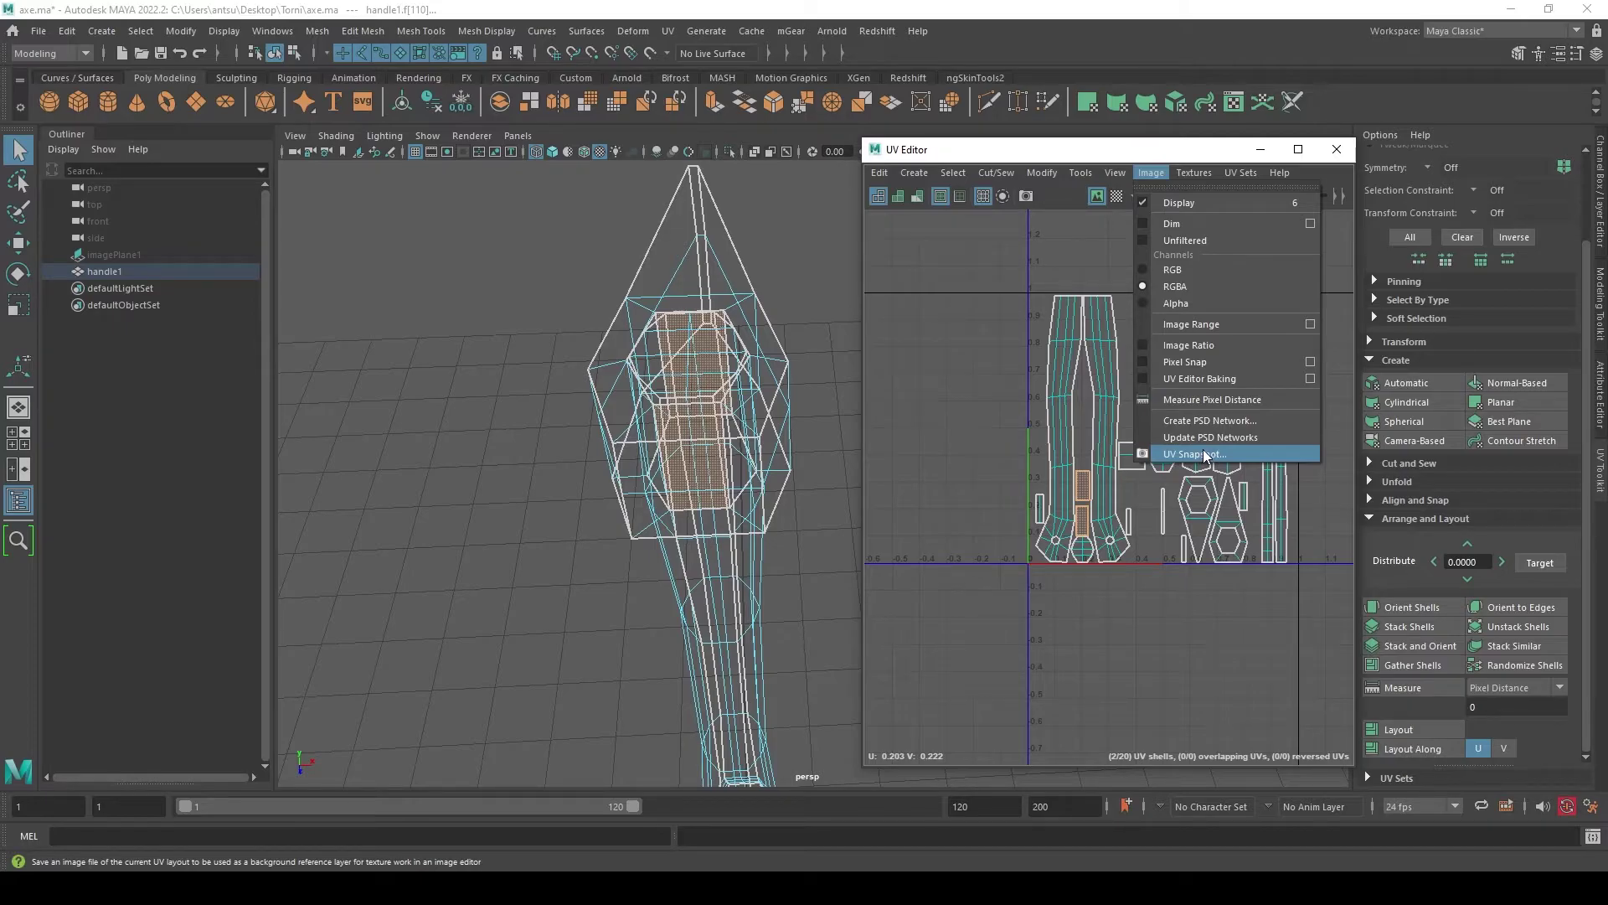
- Close the image options, clear the face selection, and select the handle mesh
click(1019, 288)
click(926, 253)
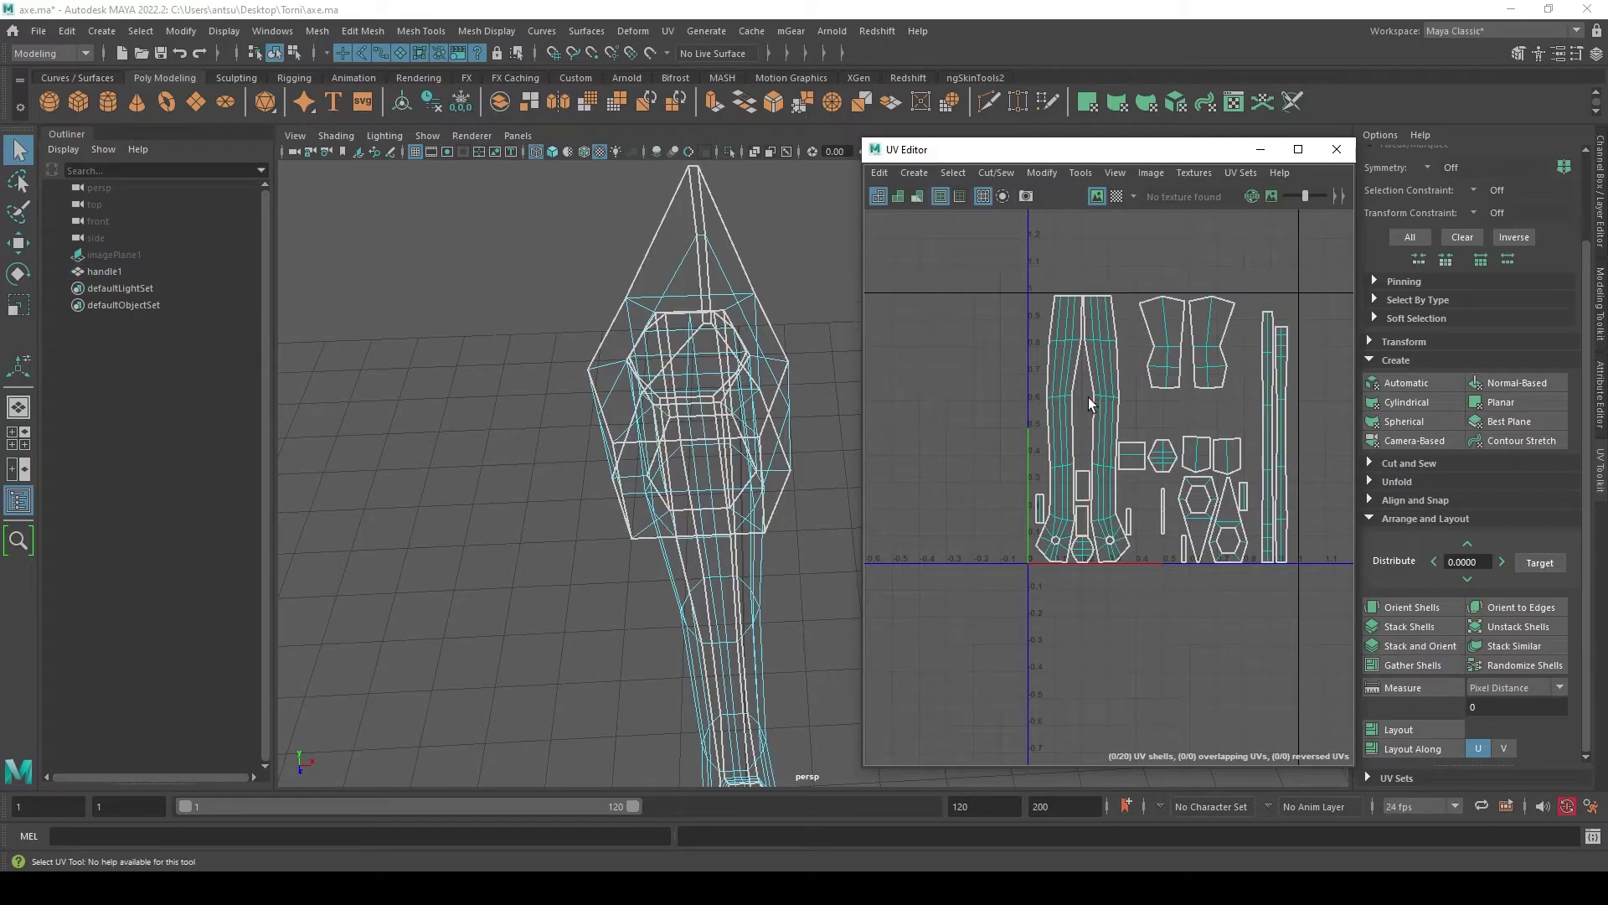
mouse_move(1089, 404)
right_down()
mouse_move(788, 383)
mouse_move(866, 327)
right_up()
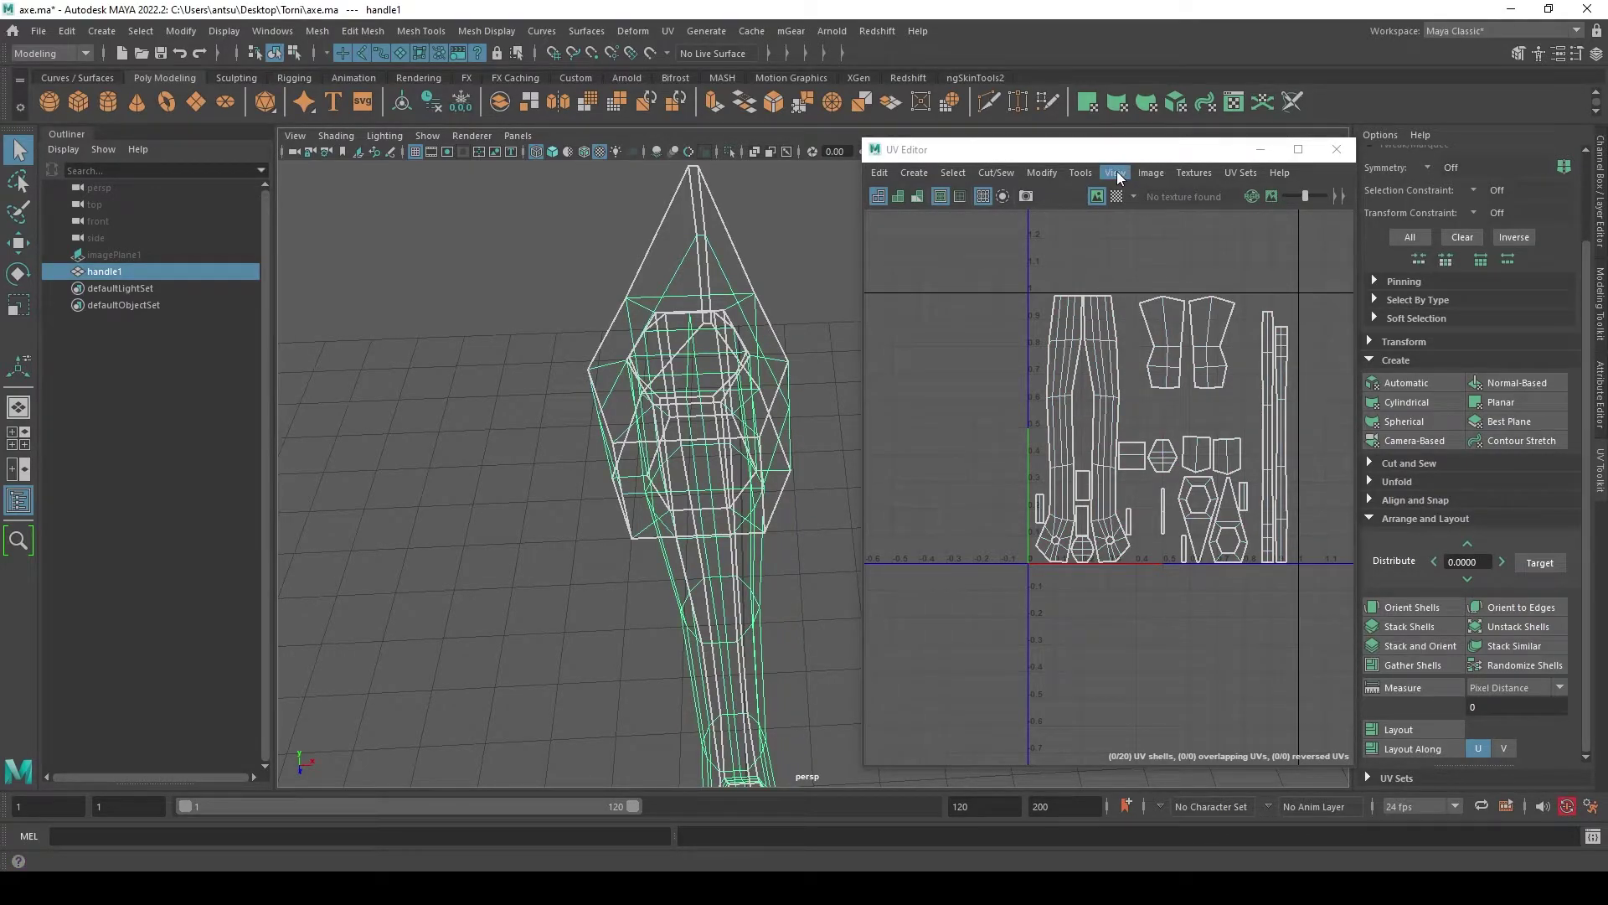
click(800, 264)
click(760, 359)
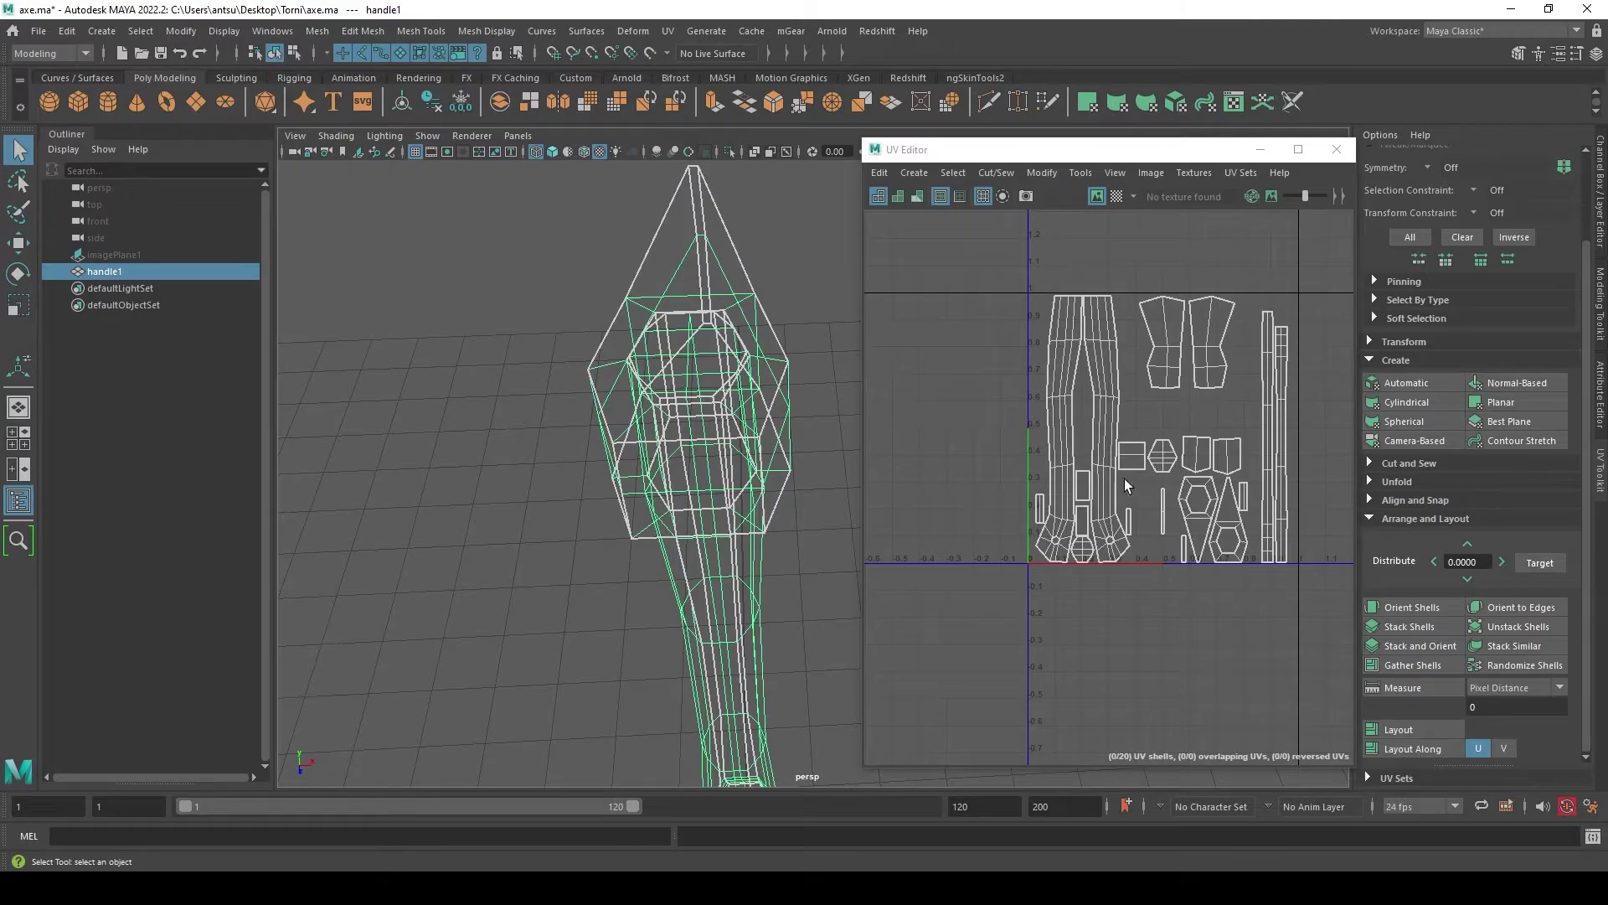
- Export the UV snapshot as hatchet.png at 2048×2048
click(1151, 173)
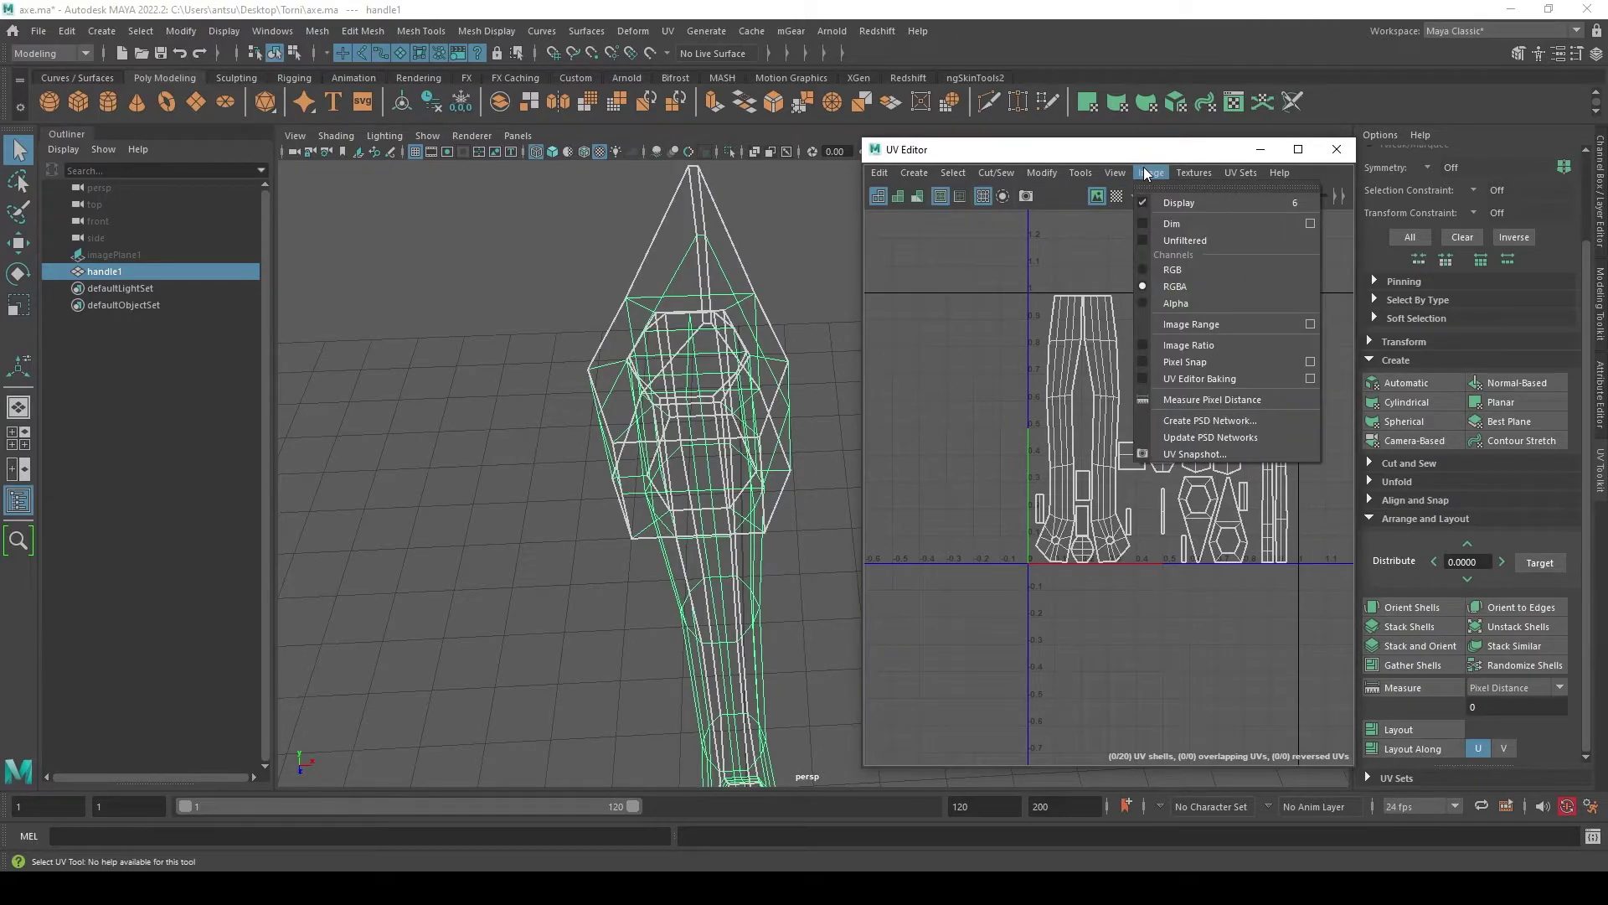
click(1195, 454)
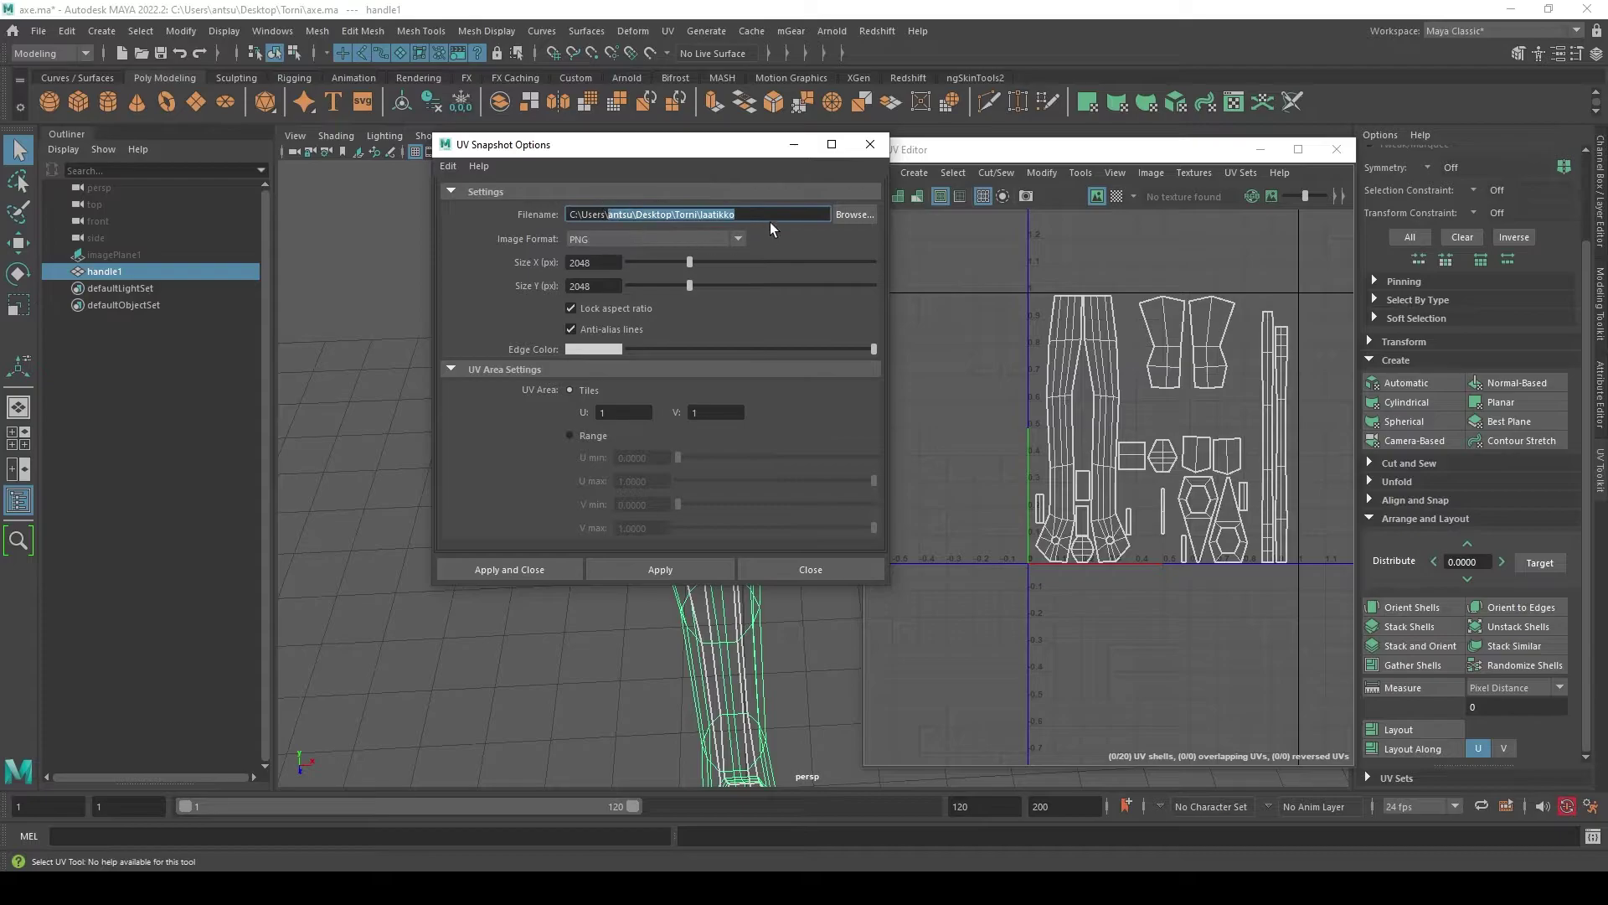
key(BackSpace)
key(BackSpace)
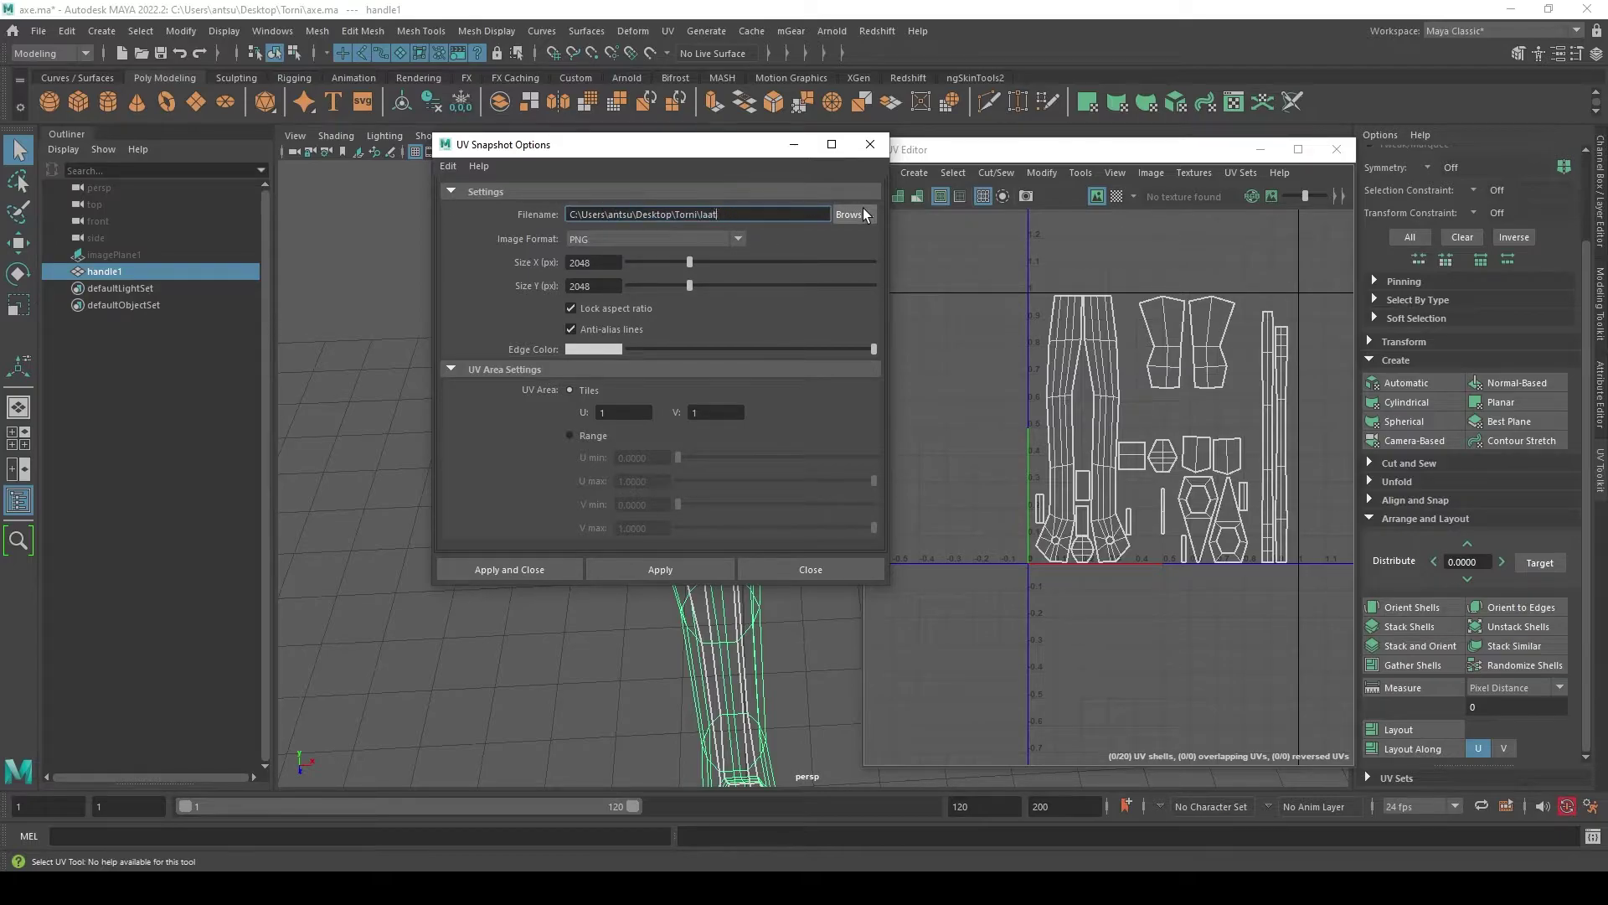
key(BackSpace)
key(BackSpace)
key(BackSpace)
text(hatchet)
click(496, 569)
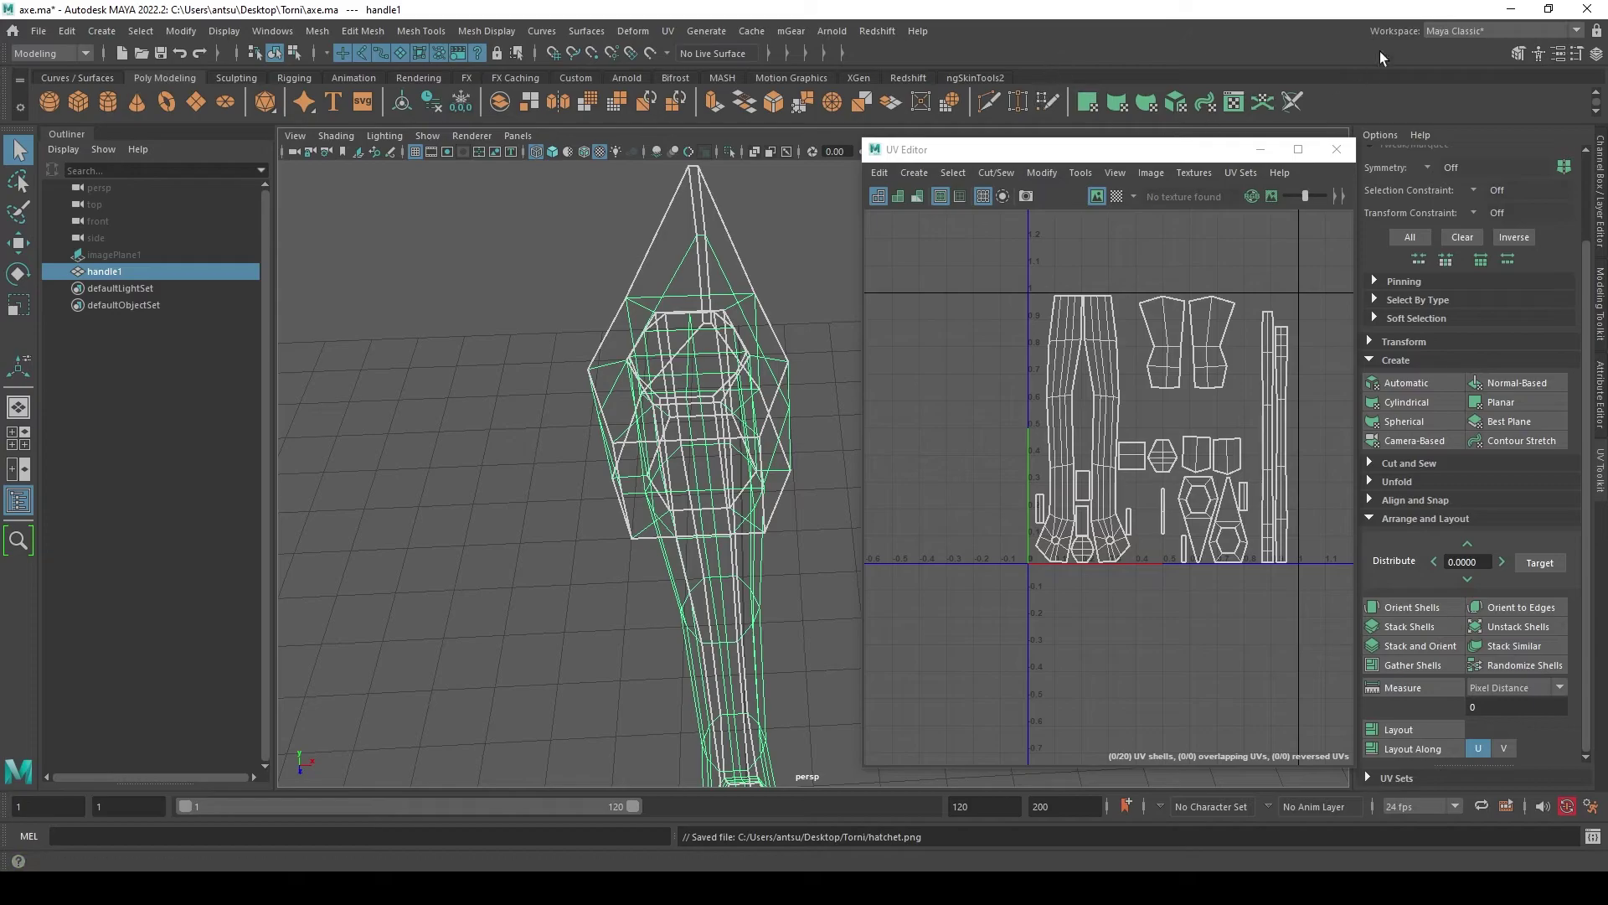
- View the whole axe in textured display mode
alt+drag(646, 405, 628, 502)
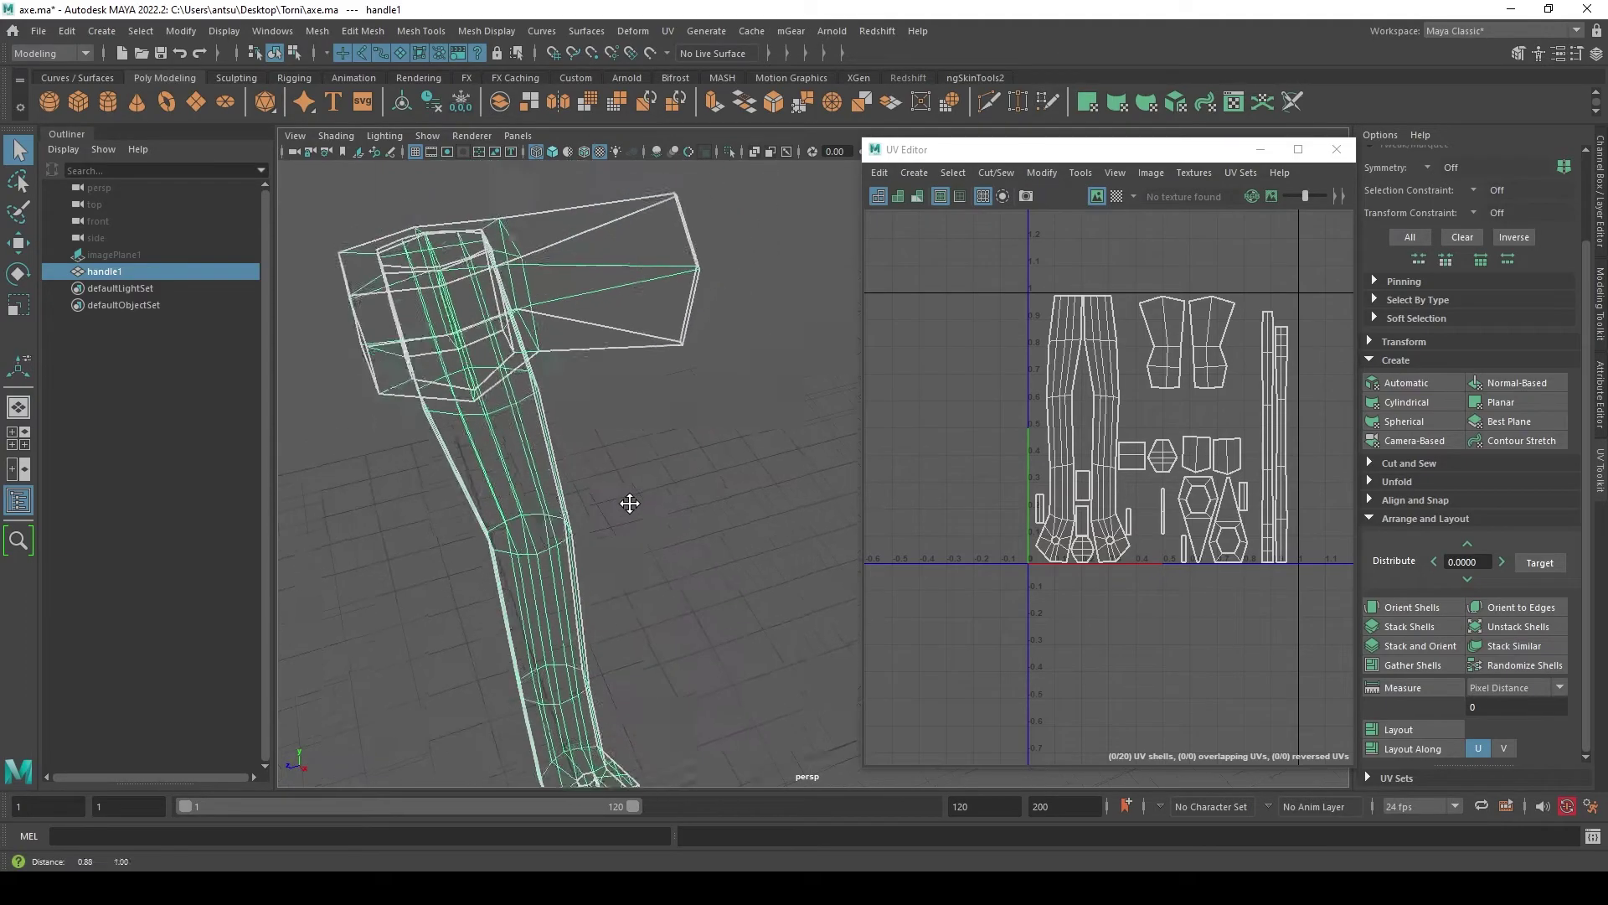
scroll(662, 486, down, 5)
key(6)
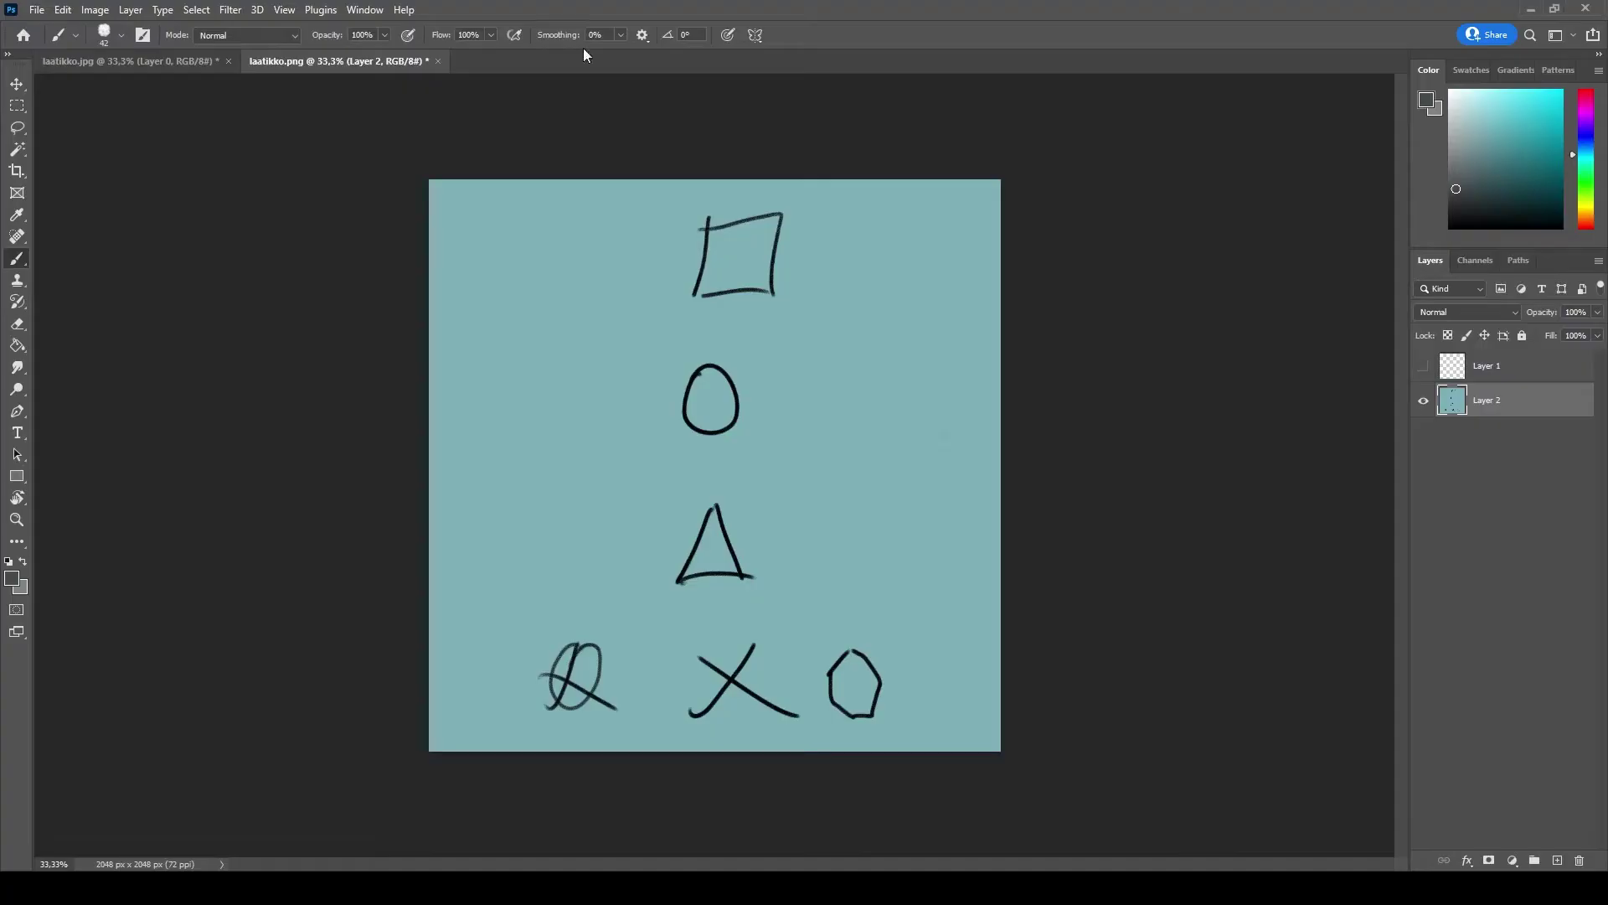
- Open hatchet.png and add a new Layer 2 below the UV-line Layer 1
click(34, 13)
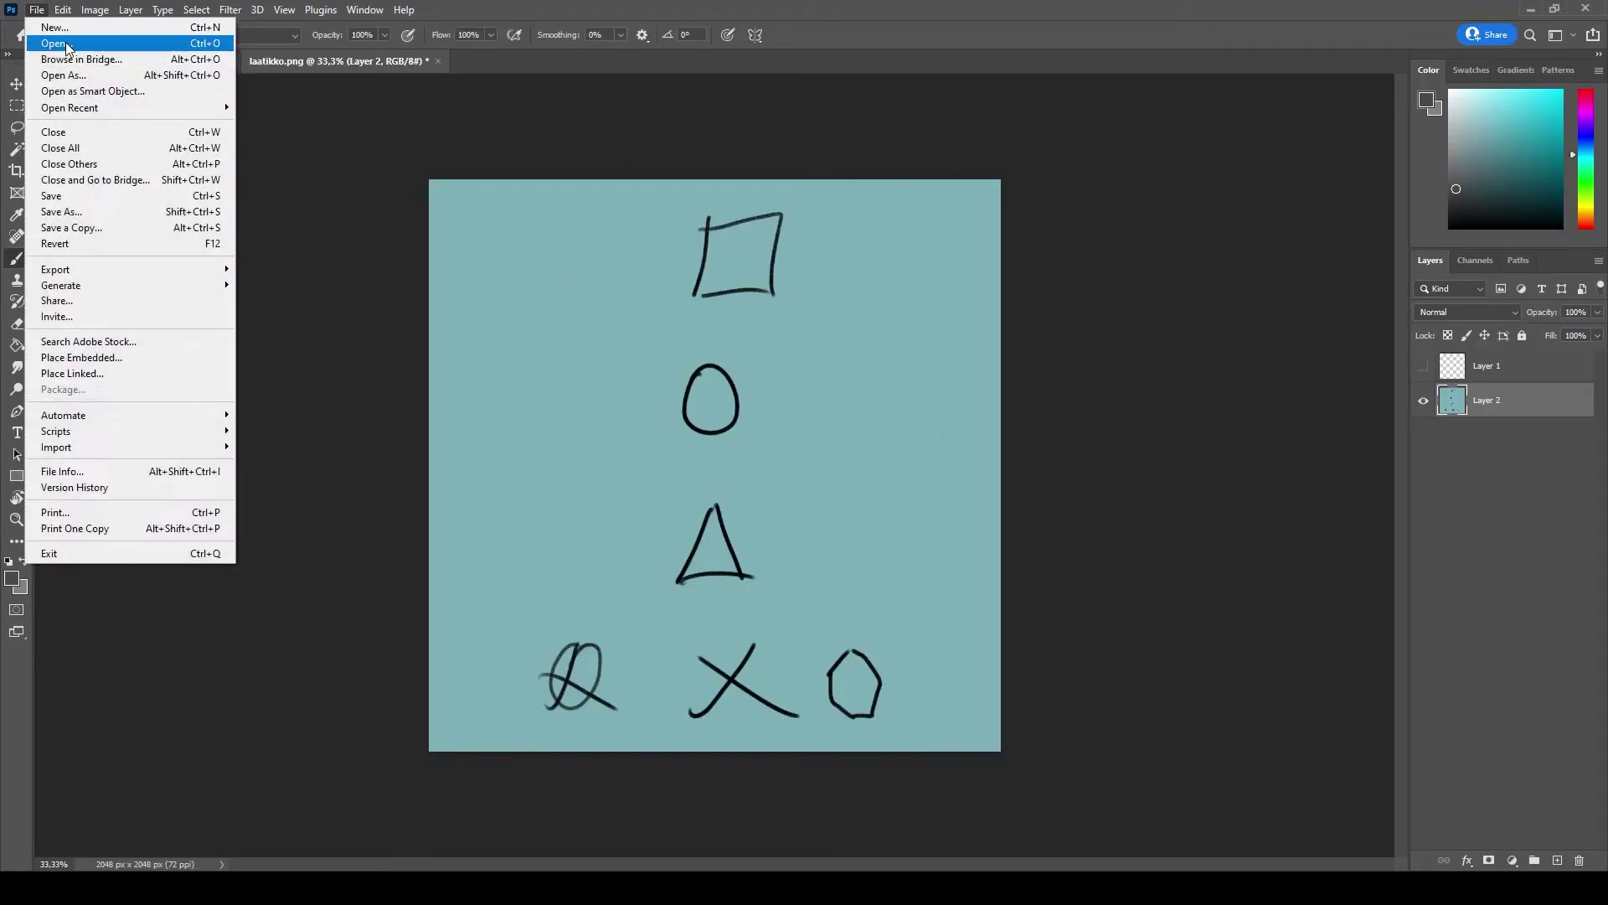
click(205, 78)
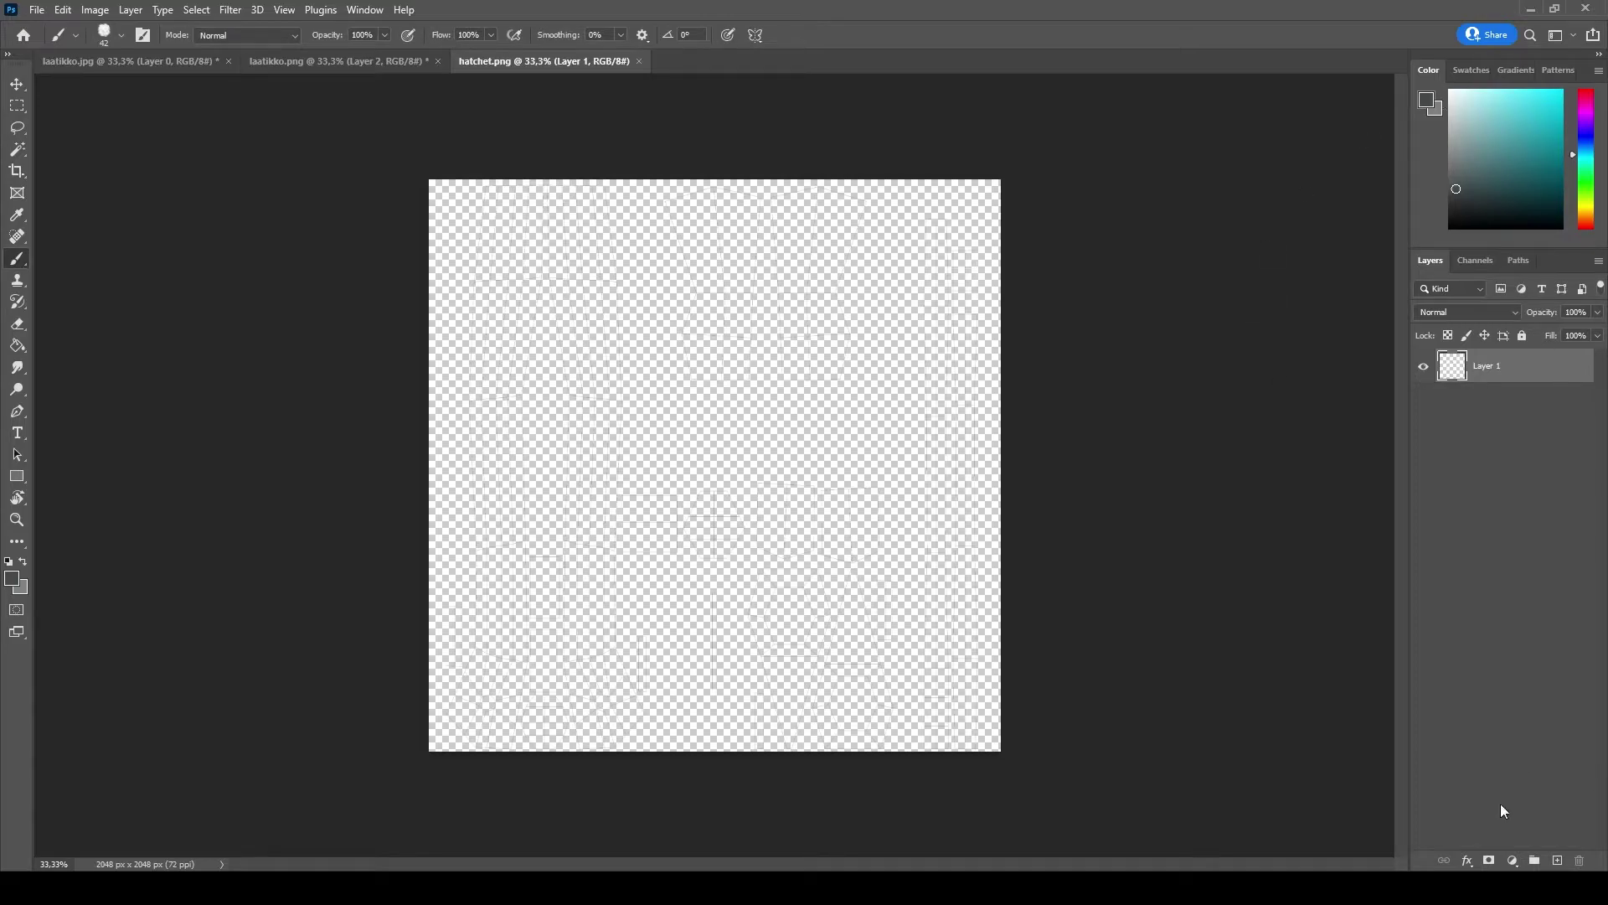
click(1561, 862)
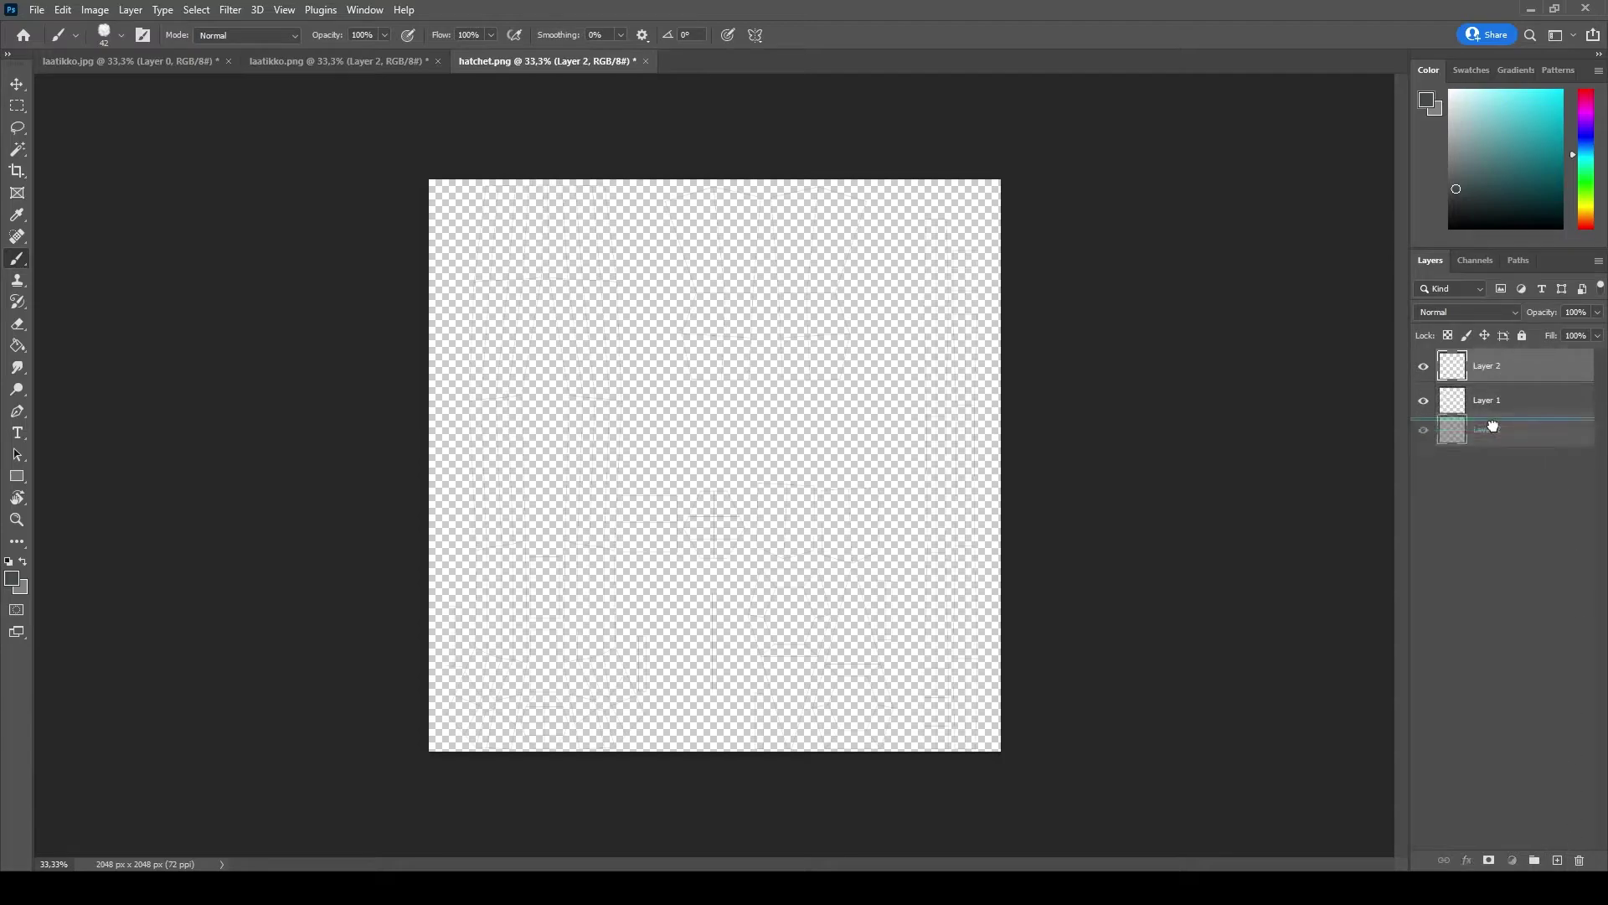
drag(1510, 382, 1511, 414)
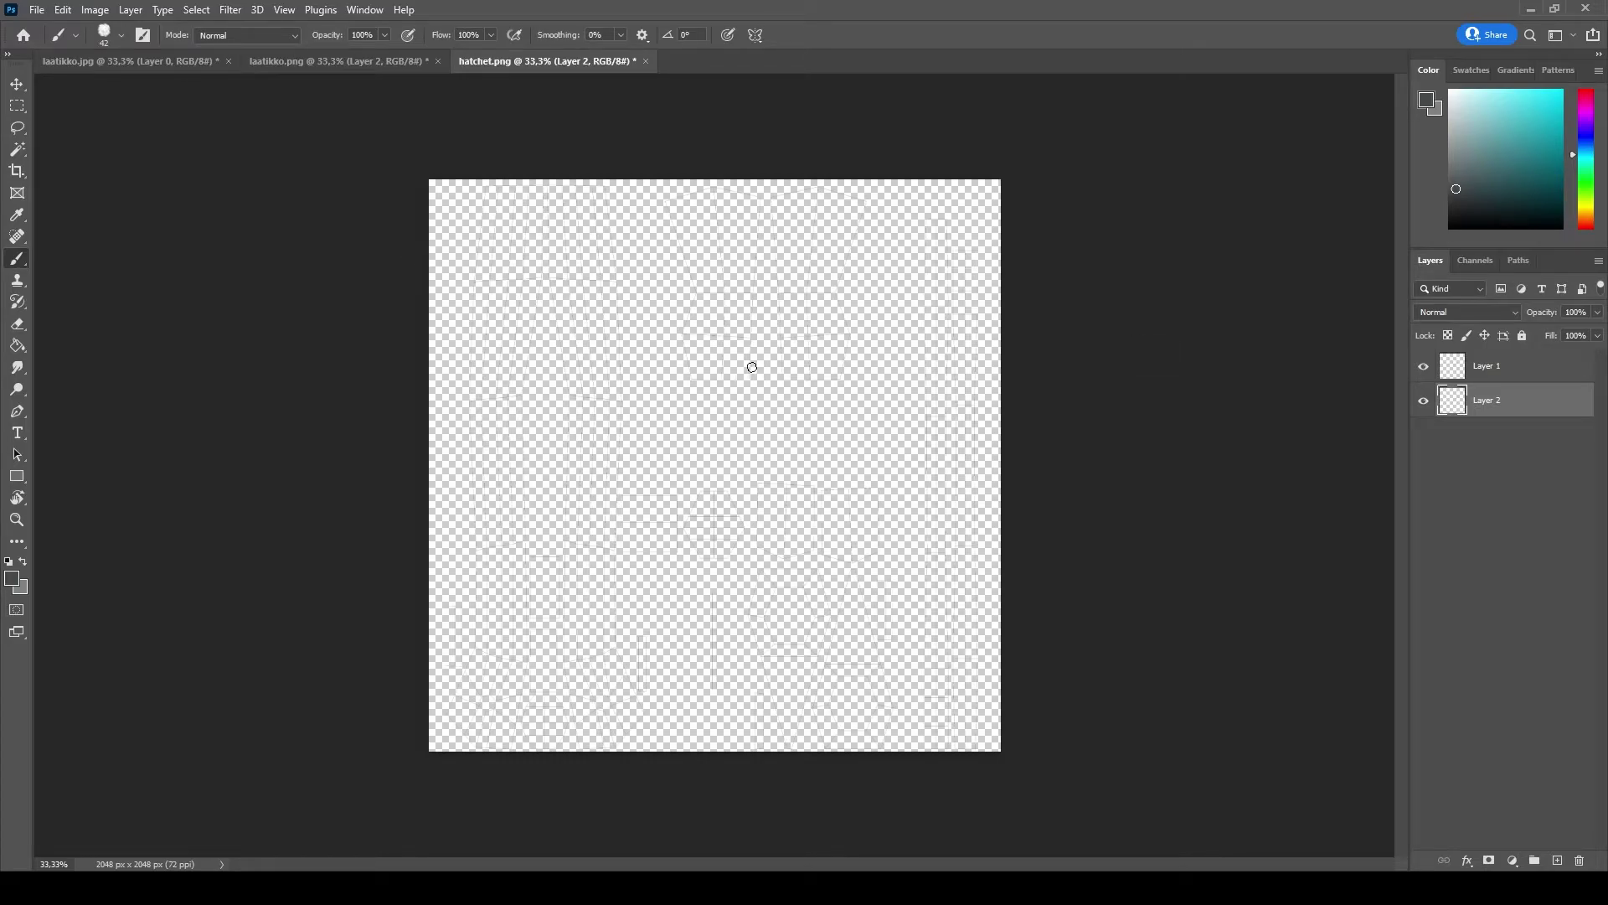
key(Delete)
key(ctrl+z)
- Paint-bucket fill Layer 2 with a dark maroon foreground colour
click(17, 345)
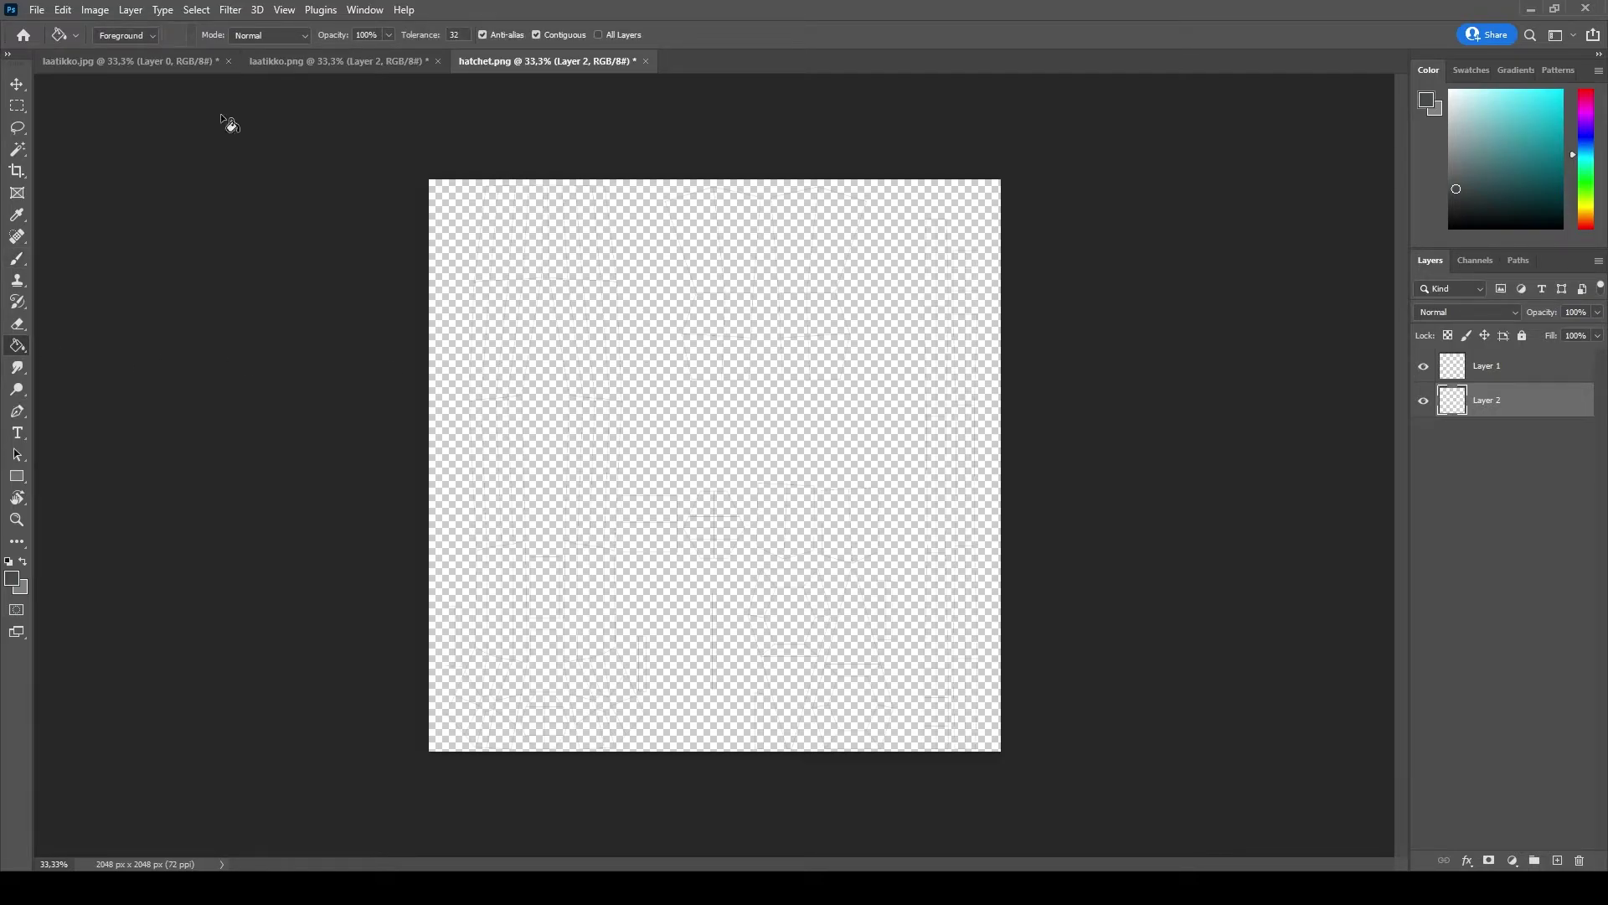
click(867, 607)
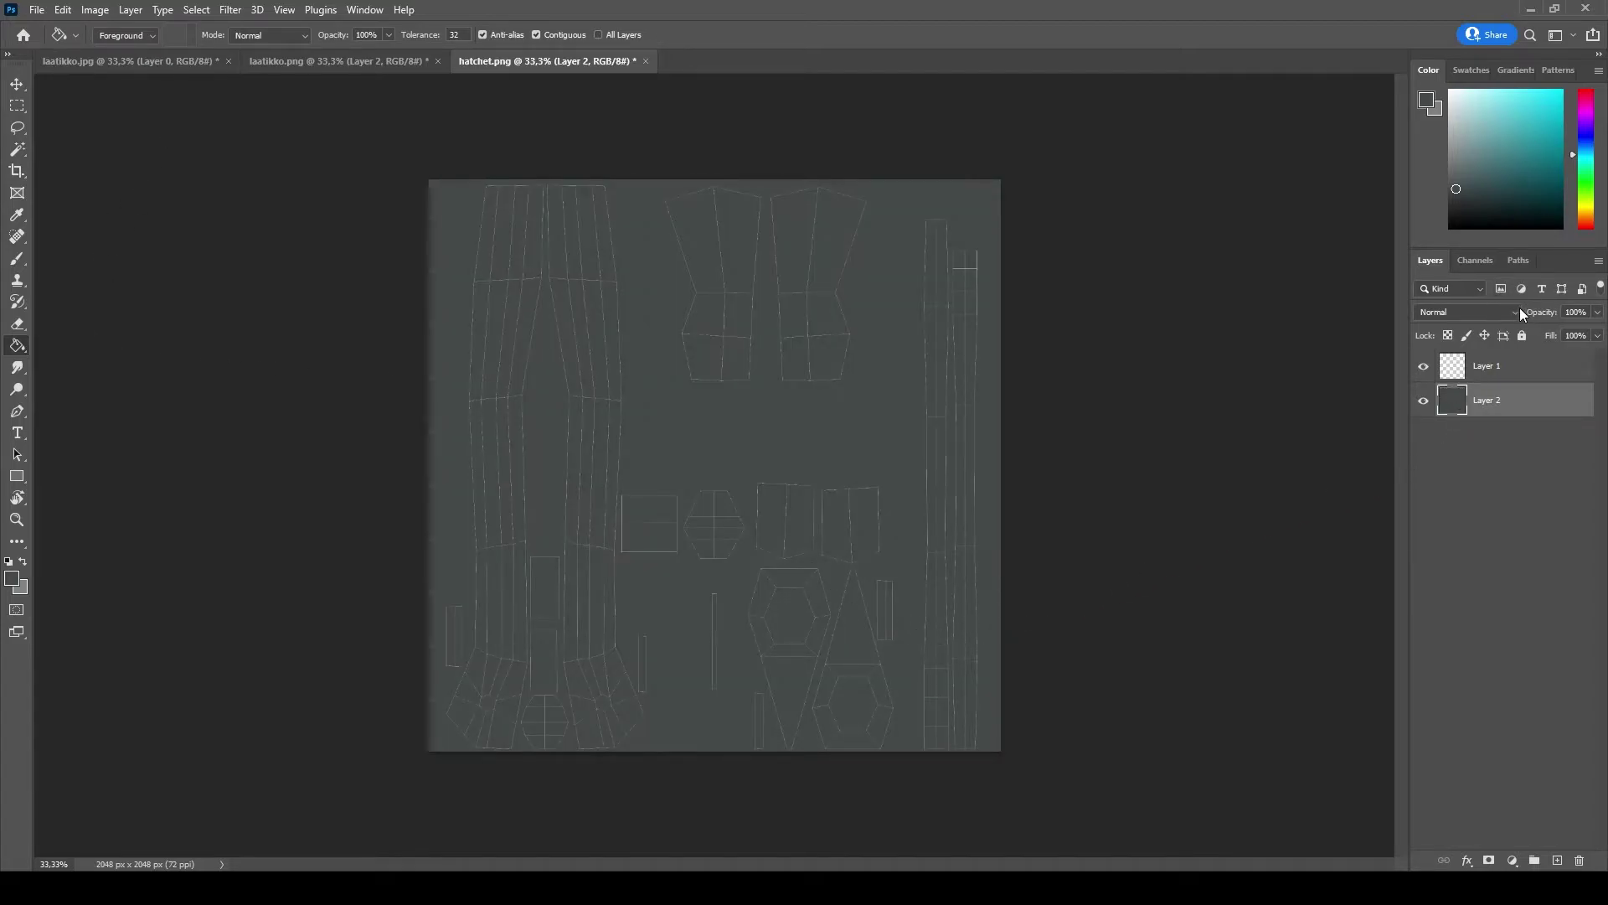
drag(1584, 233, 1586, 228)
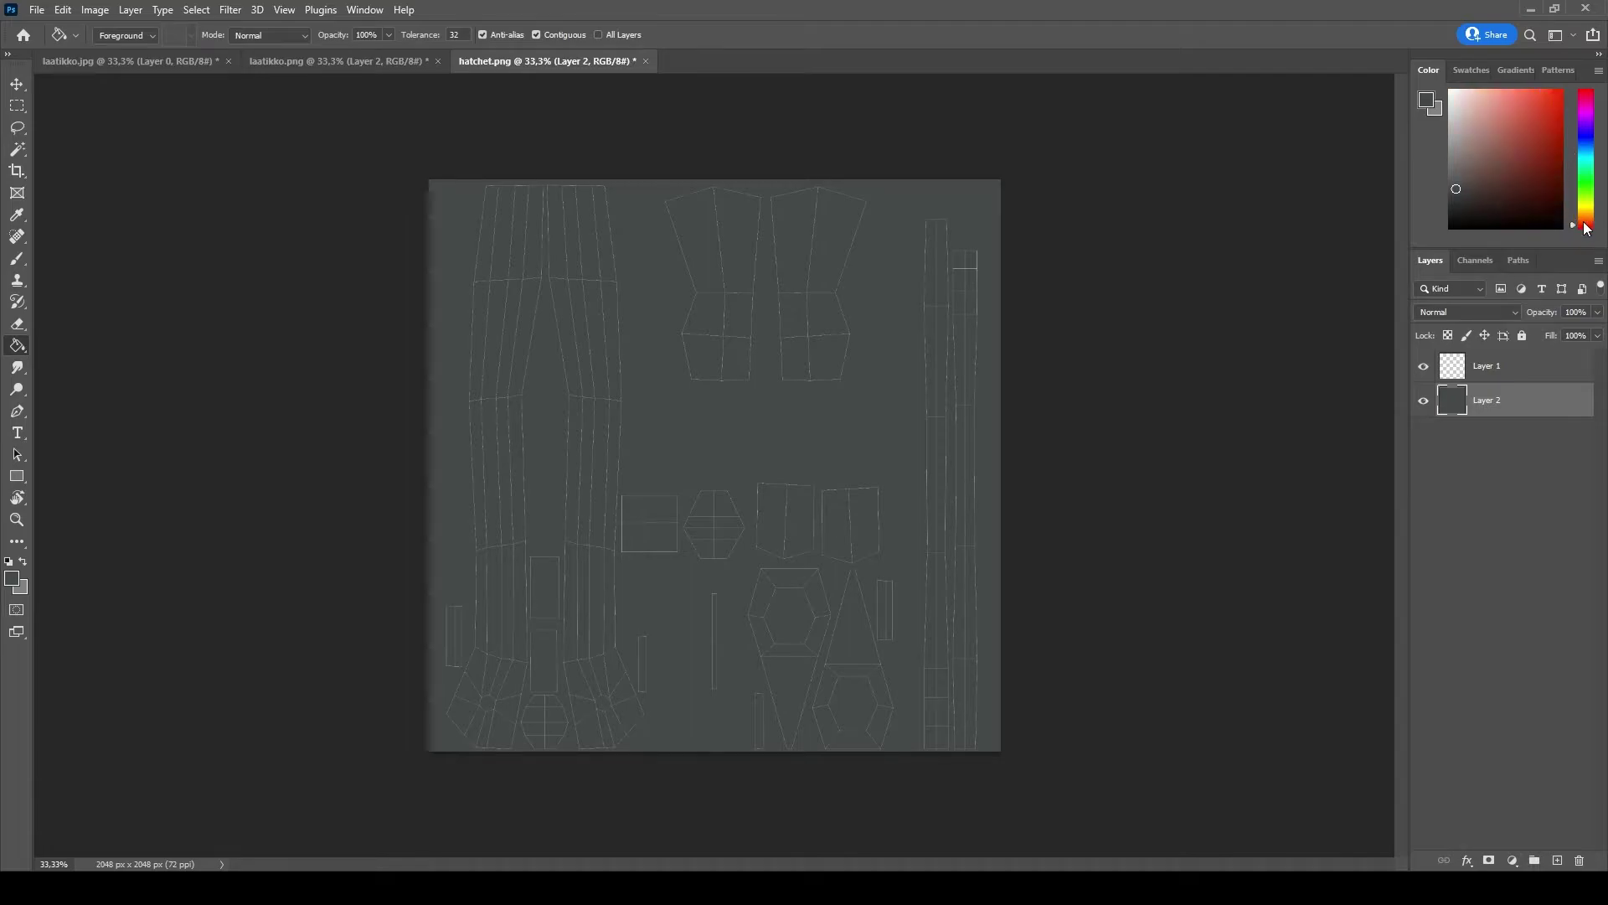
drag(1534, 145, 1497, 186)
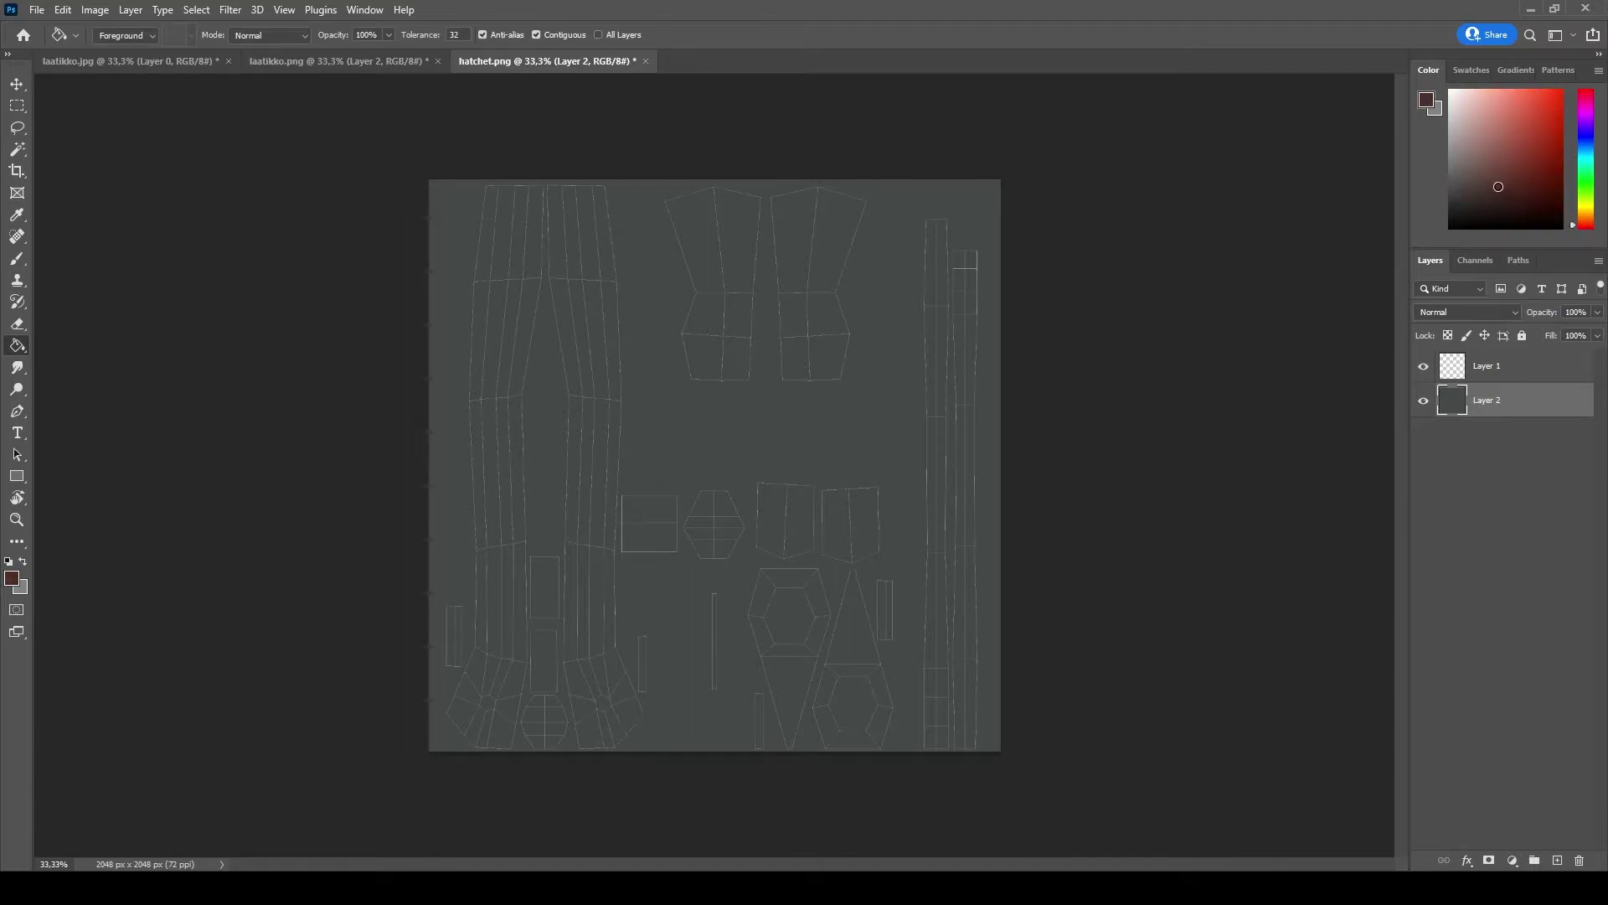
click(850, 562)
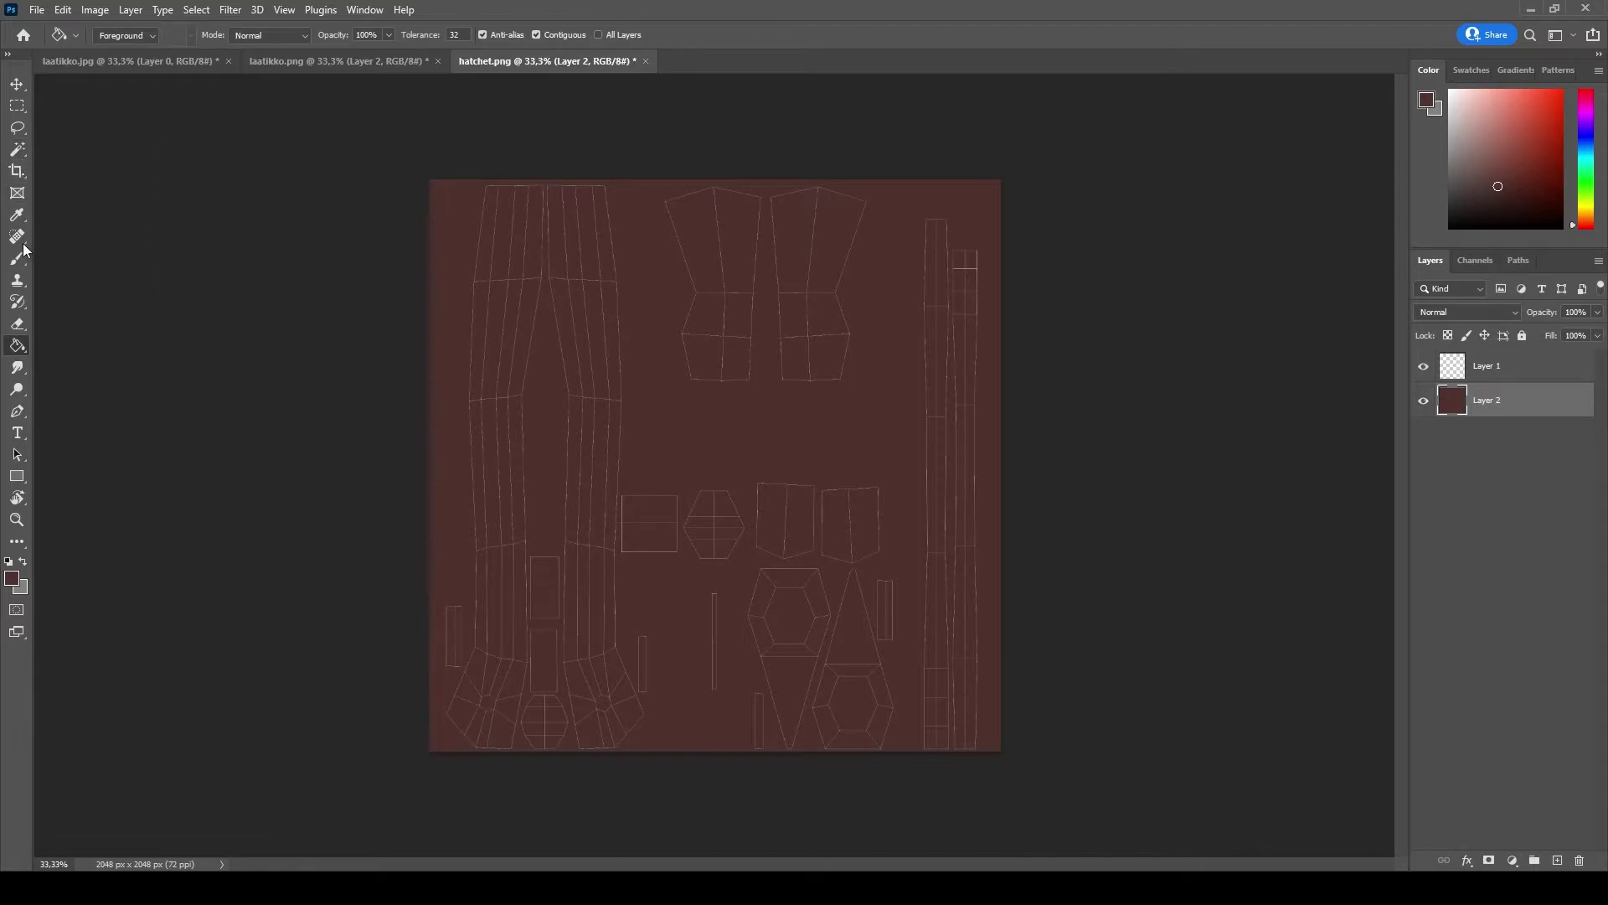
- Select the Hard Round brush and add a new empty layer for painting
key(b)
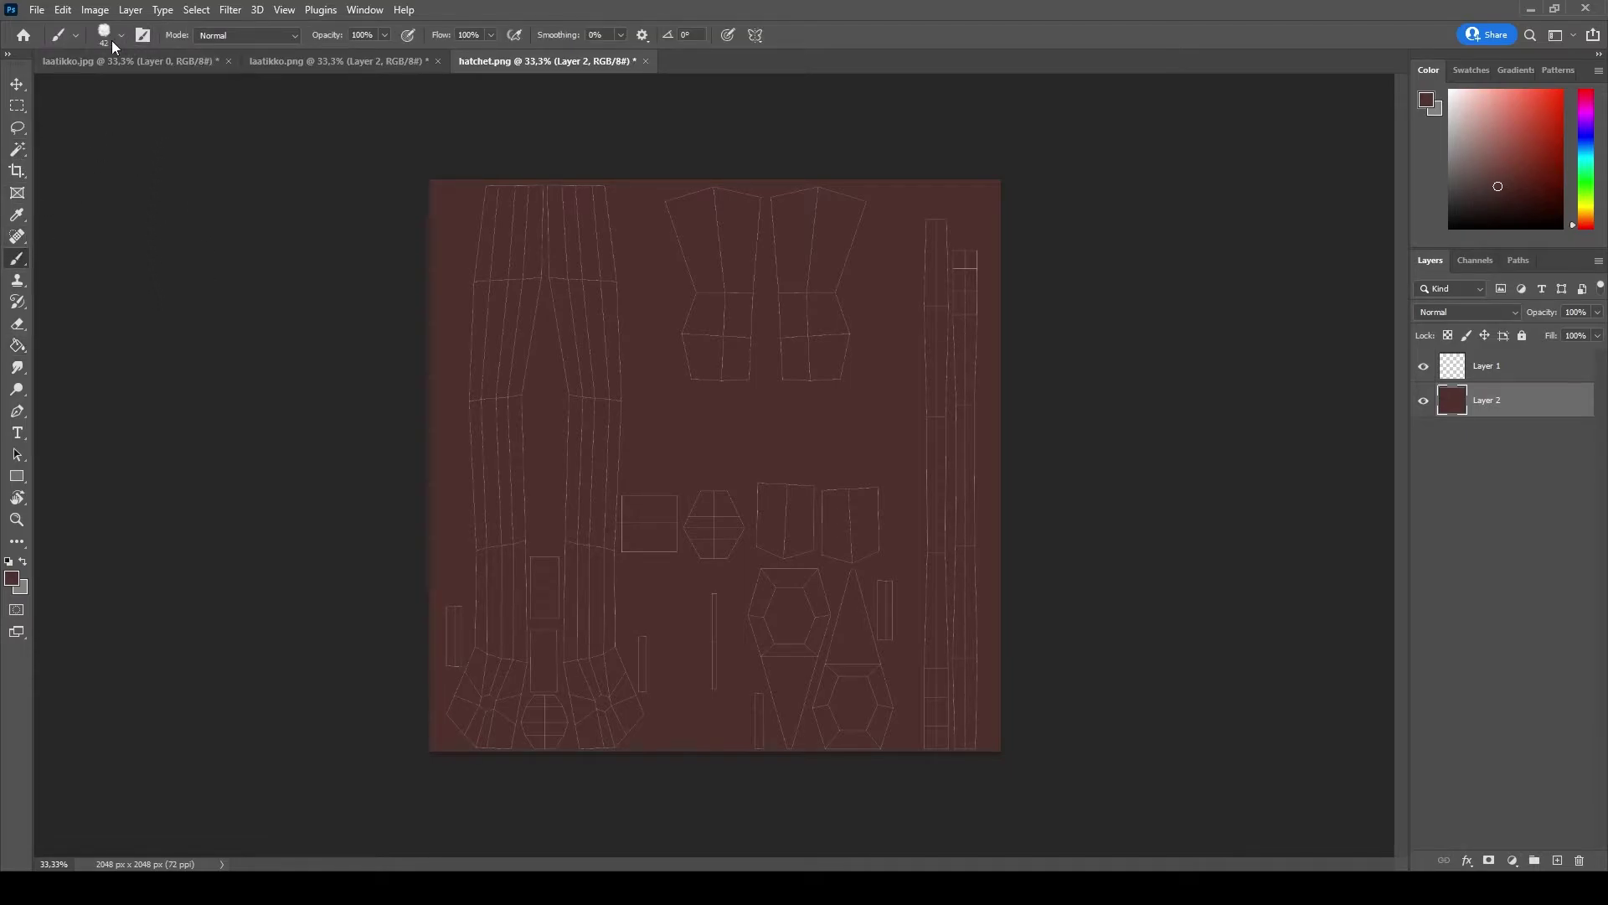
click(112, 40)
double_click(75, 163)
click(1558, 860)
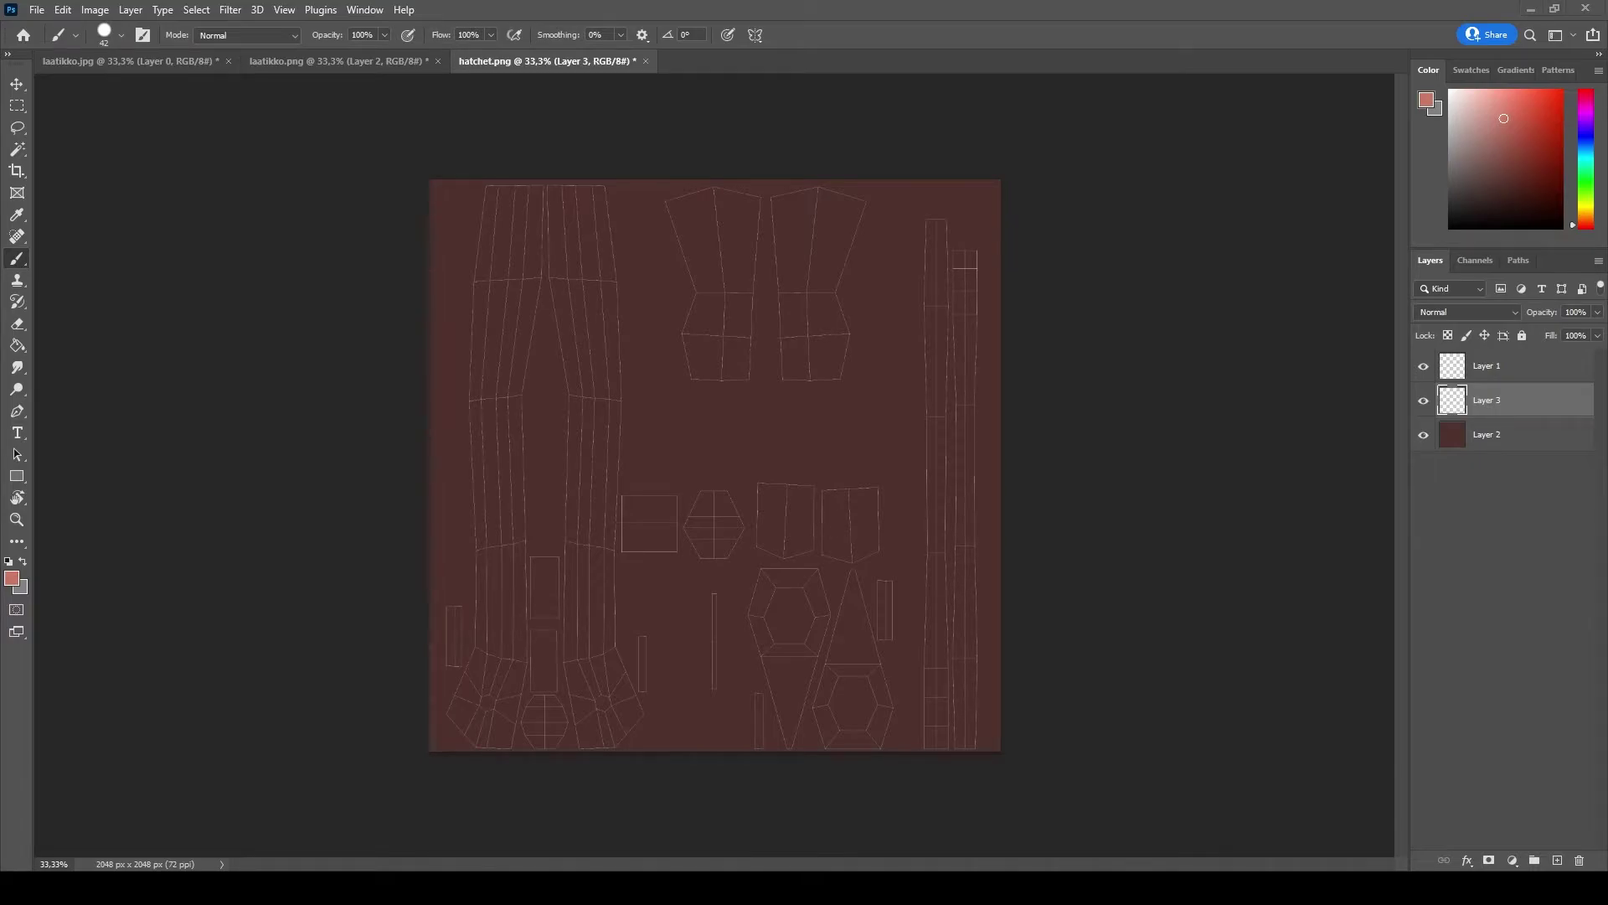
- Paint a pink base coat up the left handle strip with a brush of about 157 px
drag(585, 310, 599, 245)
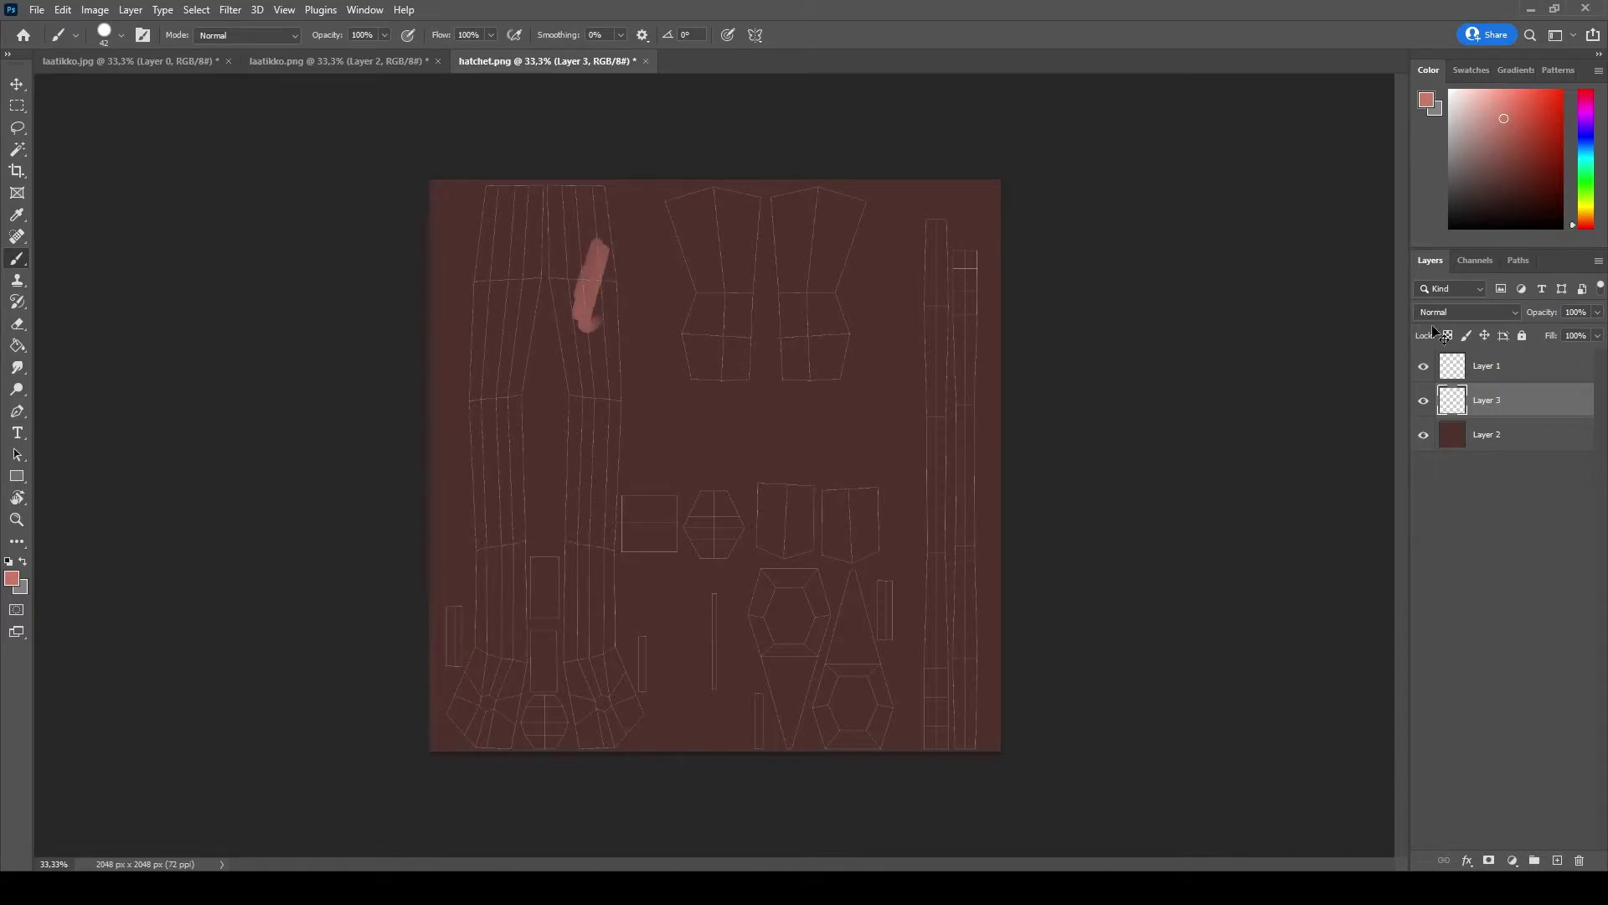
key(ctrl+z)
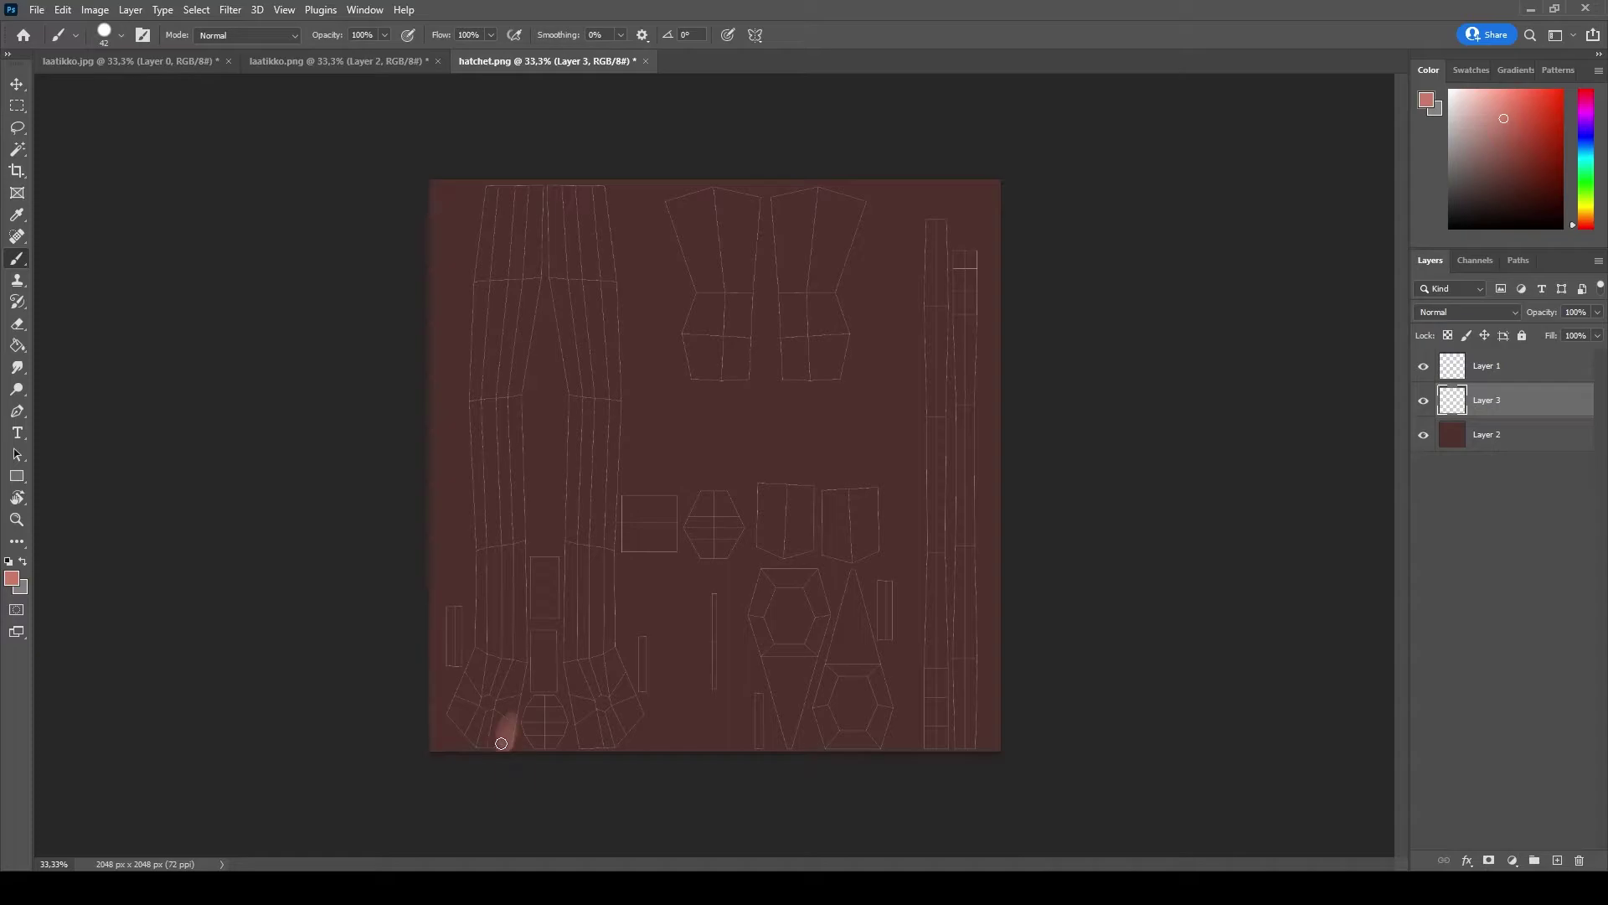
alt+right_drag(592, 718, 619, 718)
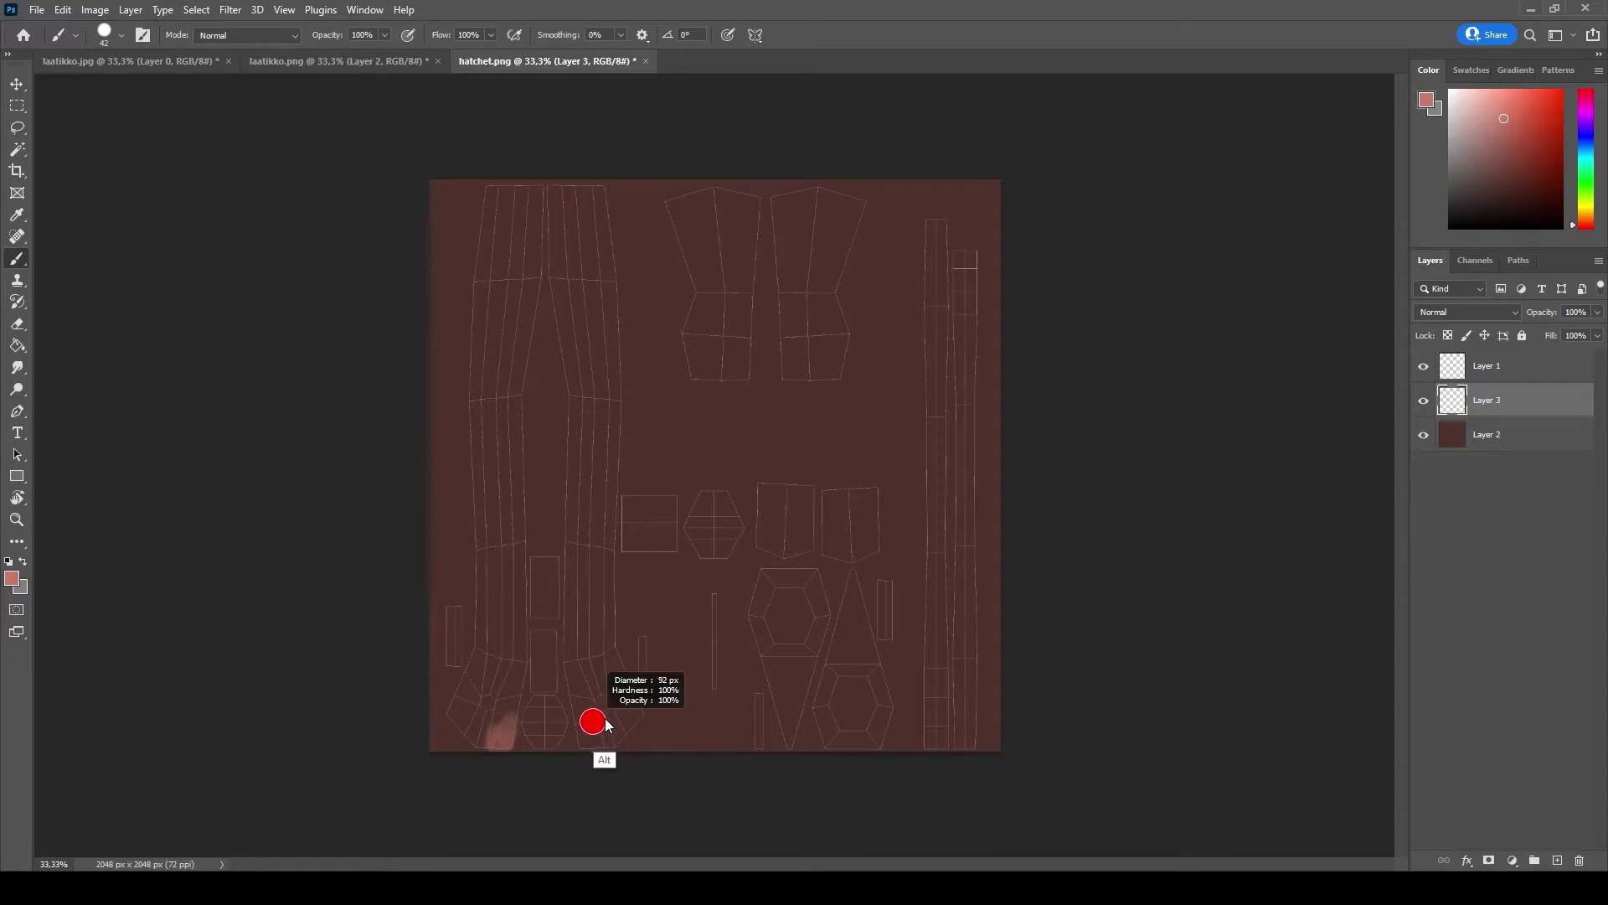
mouse_move(511, 741)
mouse_down()
mouse_move(465, 703)
mouse_move(519, 707)
mouse_move(504, 620)
mouse_up()
key(ctrl+z)
alt+right_drag(589, 712, 628, 712)
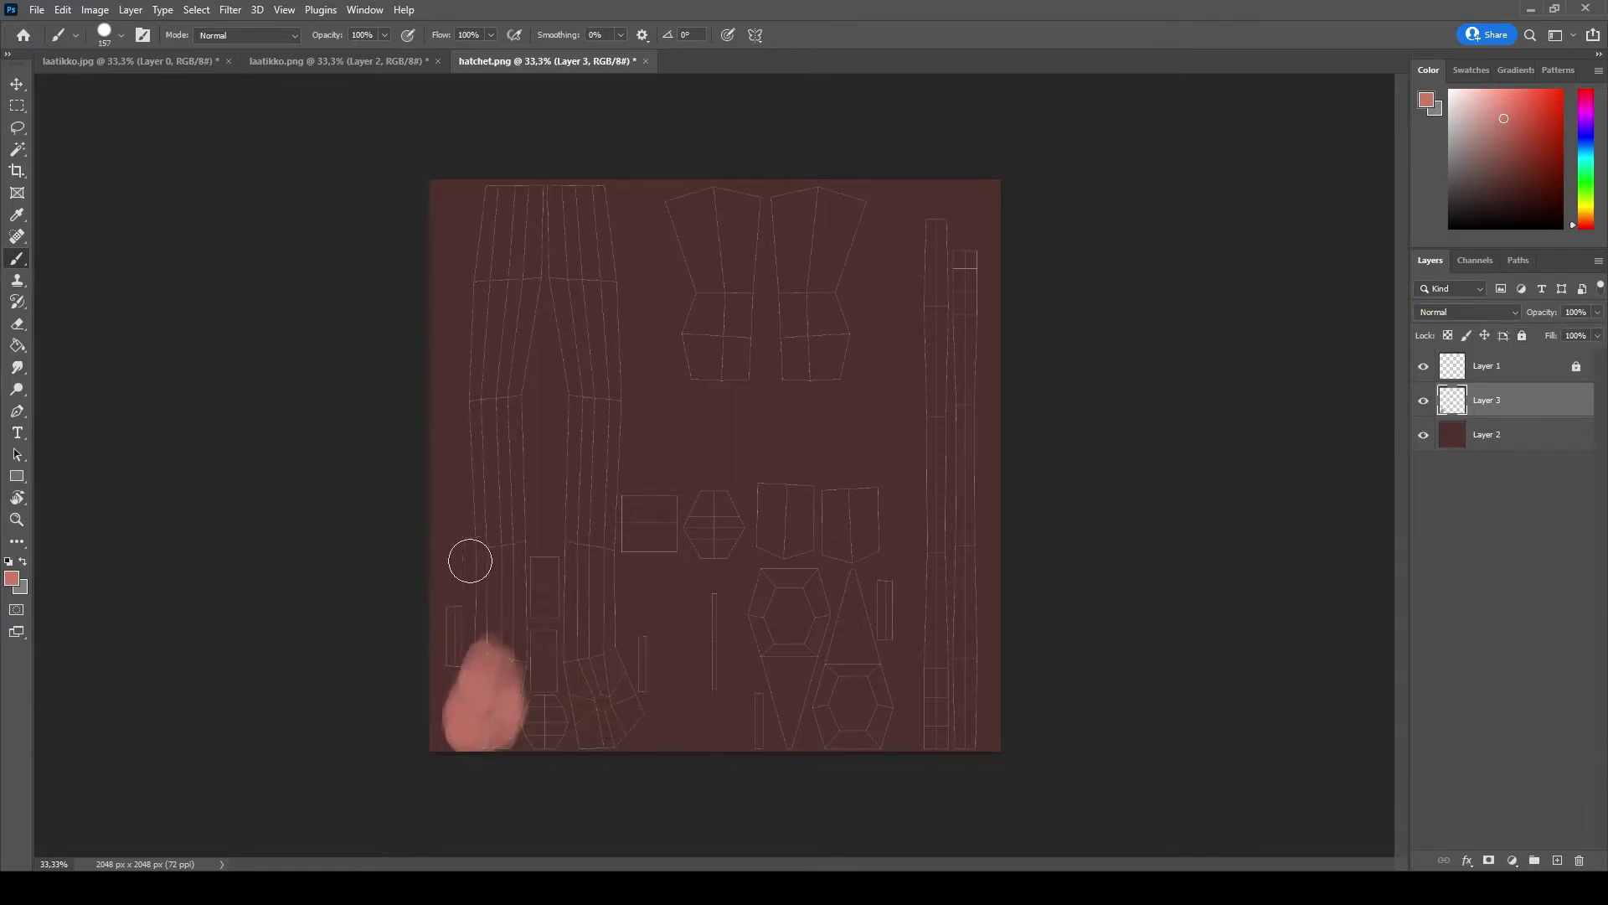
mouse_move(470, 560)
mouse_down()
mouse_move(503, 193)
mouse_move(527, 268)
mouse_move(486, 749)
mouse_move(502, 628)
mouse_up()
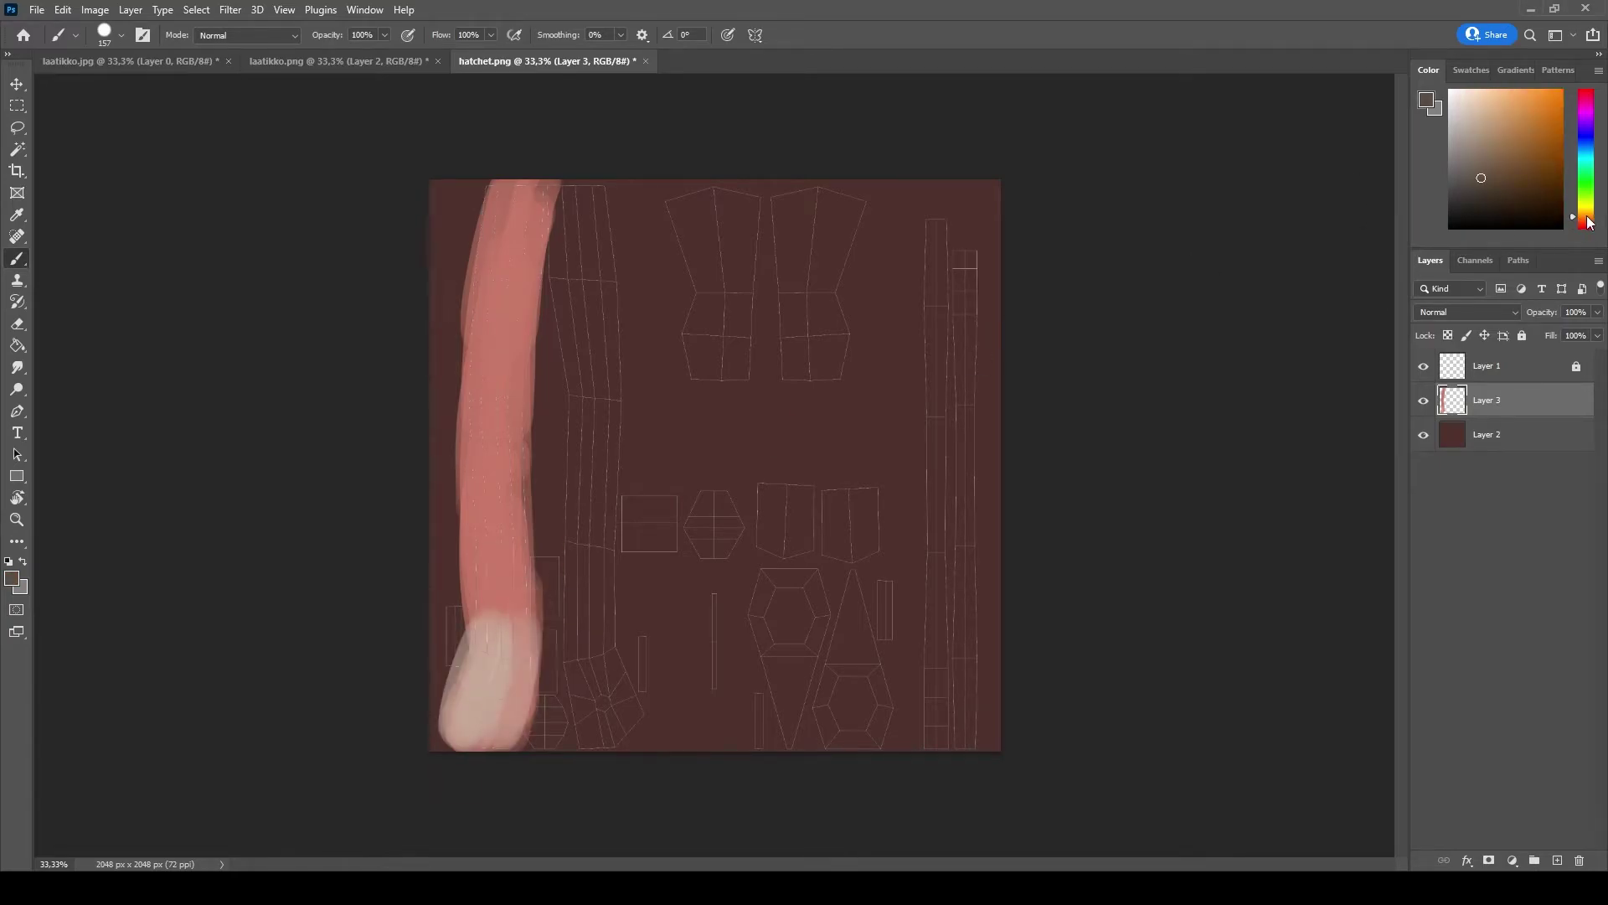
- Brush beige on the first strip's end, then reddish-brown with thin 16 px dark grain lines
mouse_move(460, 720)
mouse_down()
mouse_move(526, 714)
mouse_move(541, 201)
mouse_move(444, 670)
mouse_move(520, 720)
mouse_move(526, 567)
mouse_move(474, 313)
mouse_move(475, 670)
mouse_up()
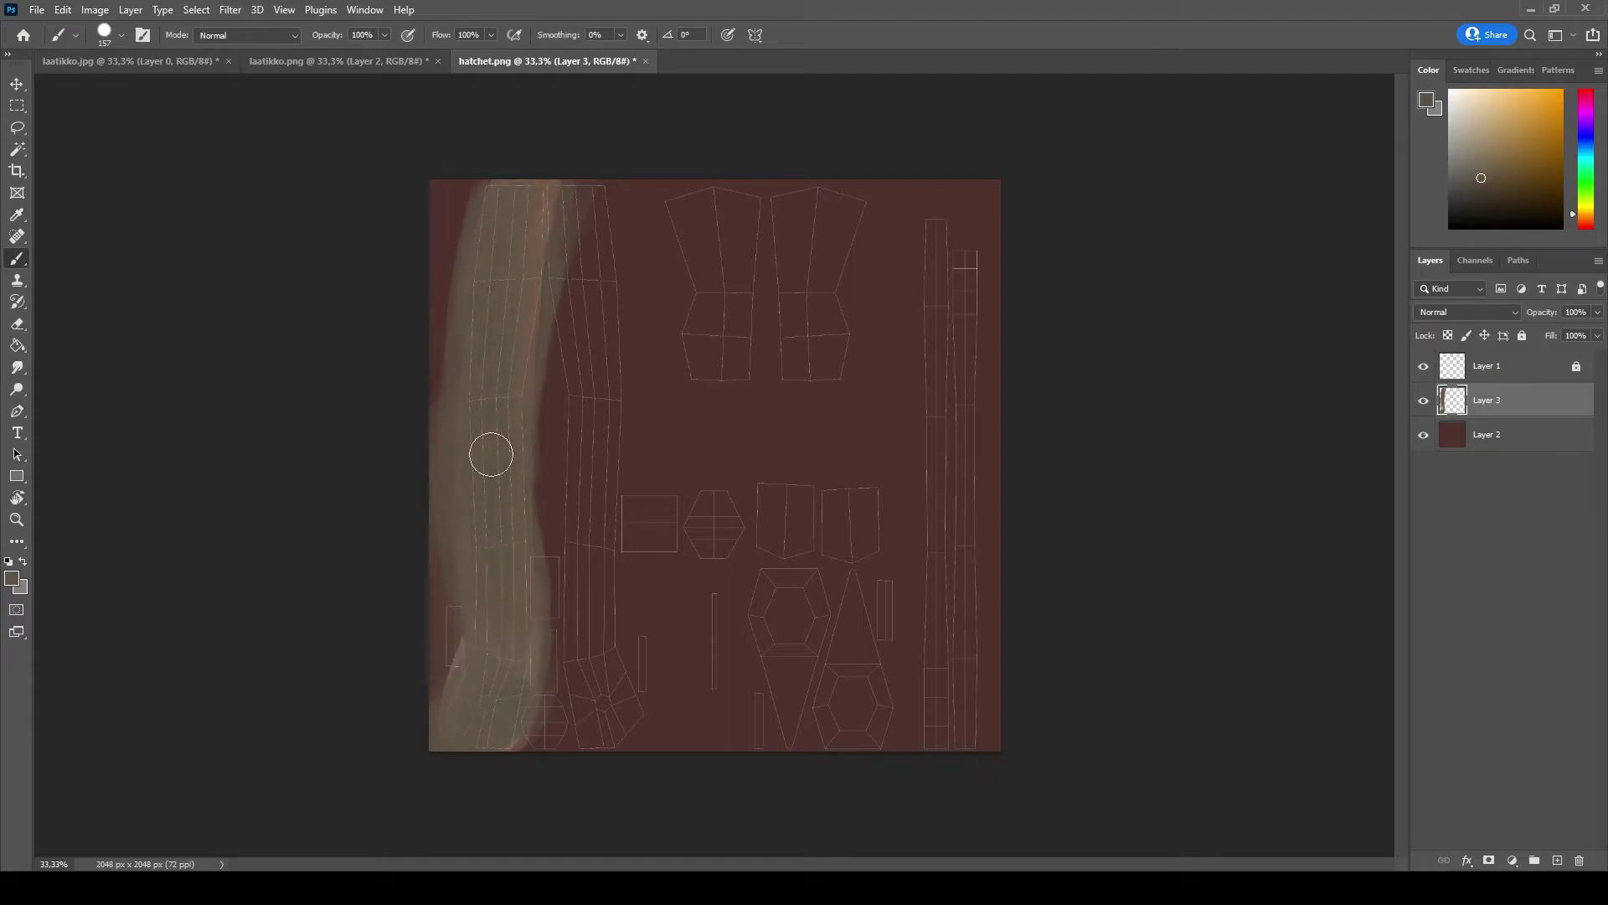
click(1586, 220)
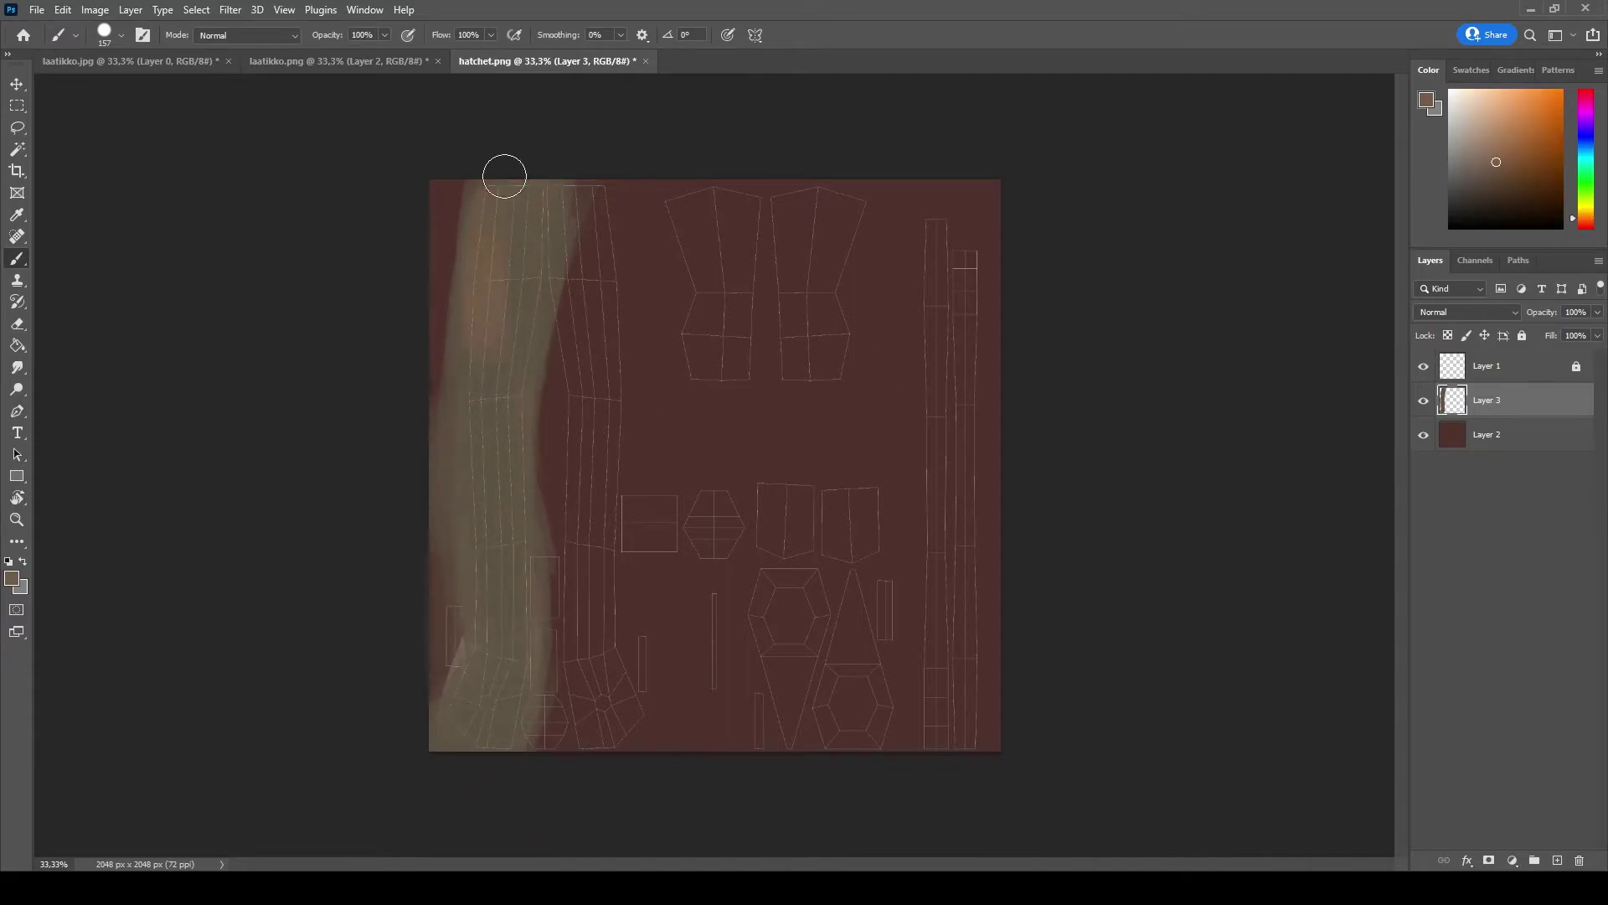
mouse_move(503, 172)
mouse_down()
mouse_move(475, 362)
mouse_move(514, 707)
mouse_up()
alt+click(495, 482)
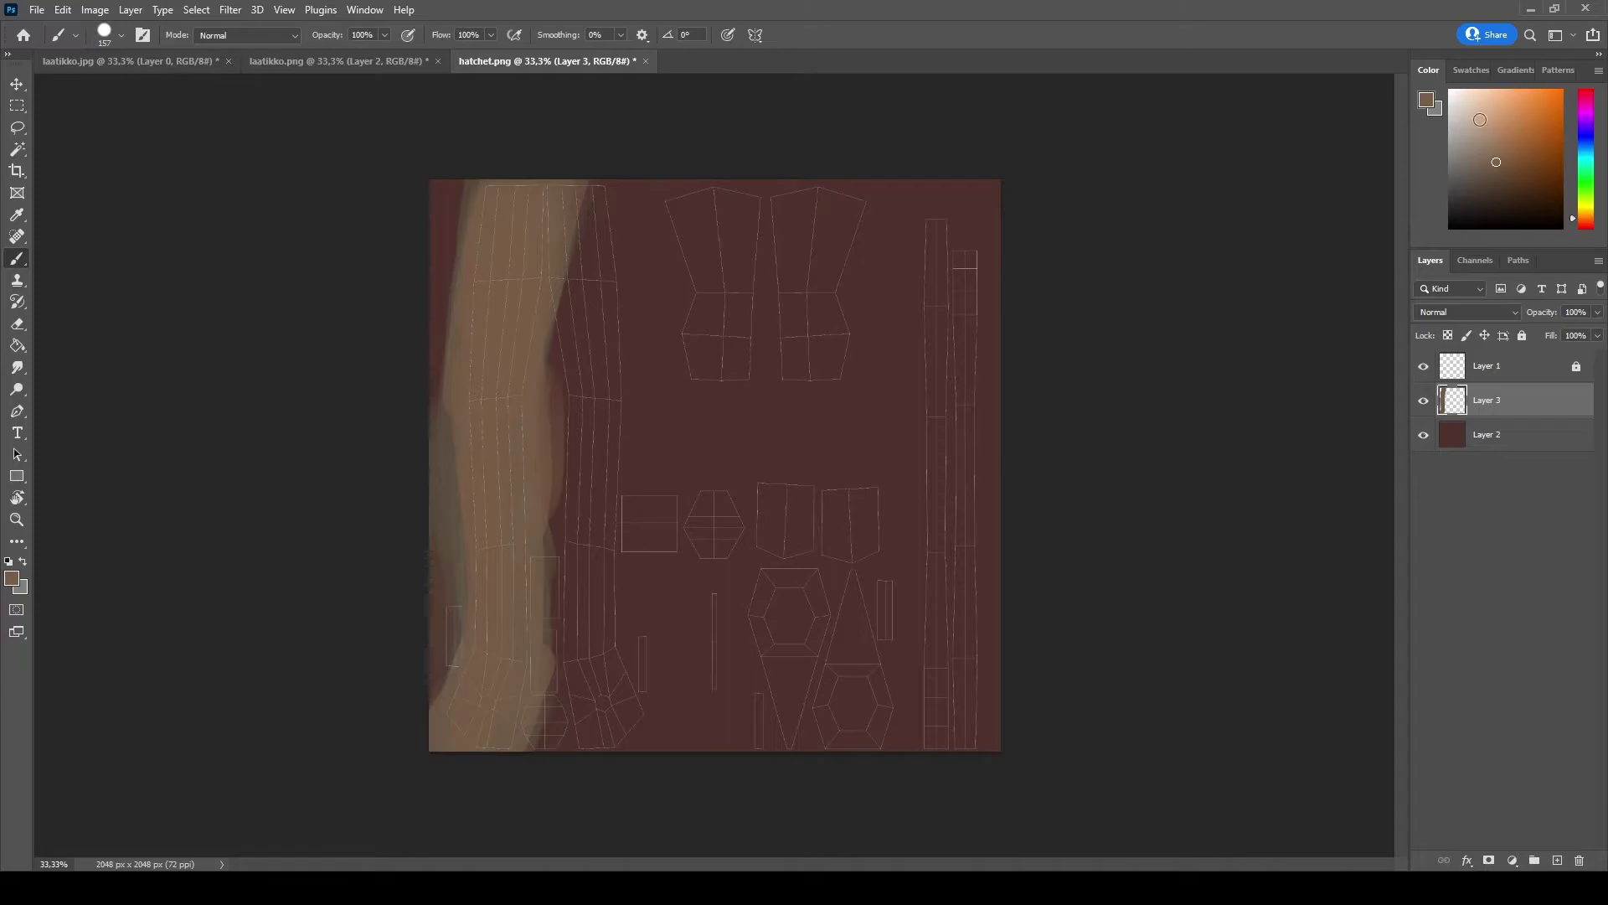
alt+right_drag(495, 484, 490, 500)
mouse_move(465, 712)
mouse_down()
mouse_move(482, 498)
mouse_move(470, 353)
mouse_up()
mouse_move(492, 498)
mouse_down()
mouse_move(516, 186)
mouse_move(496, 329)
mouse_up()
drag(529, 492, 493, 739)
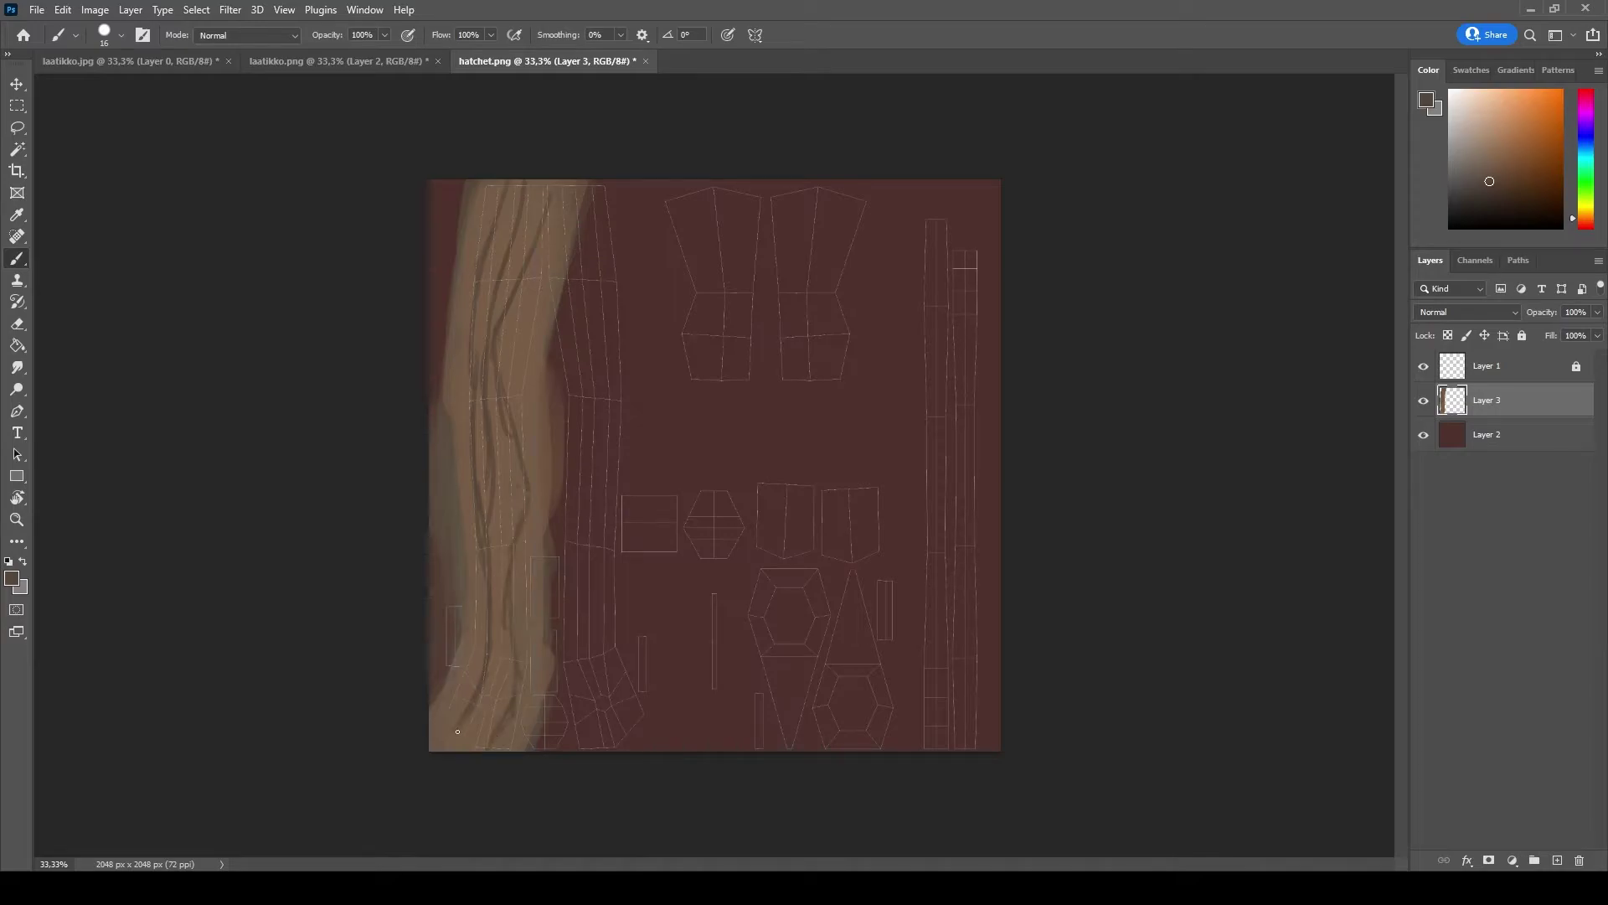
drag(530, 398, 540, 224)
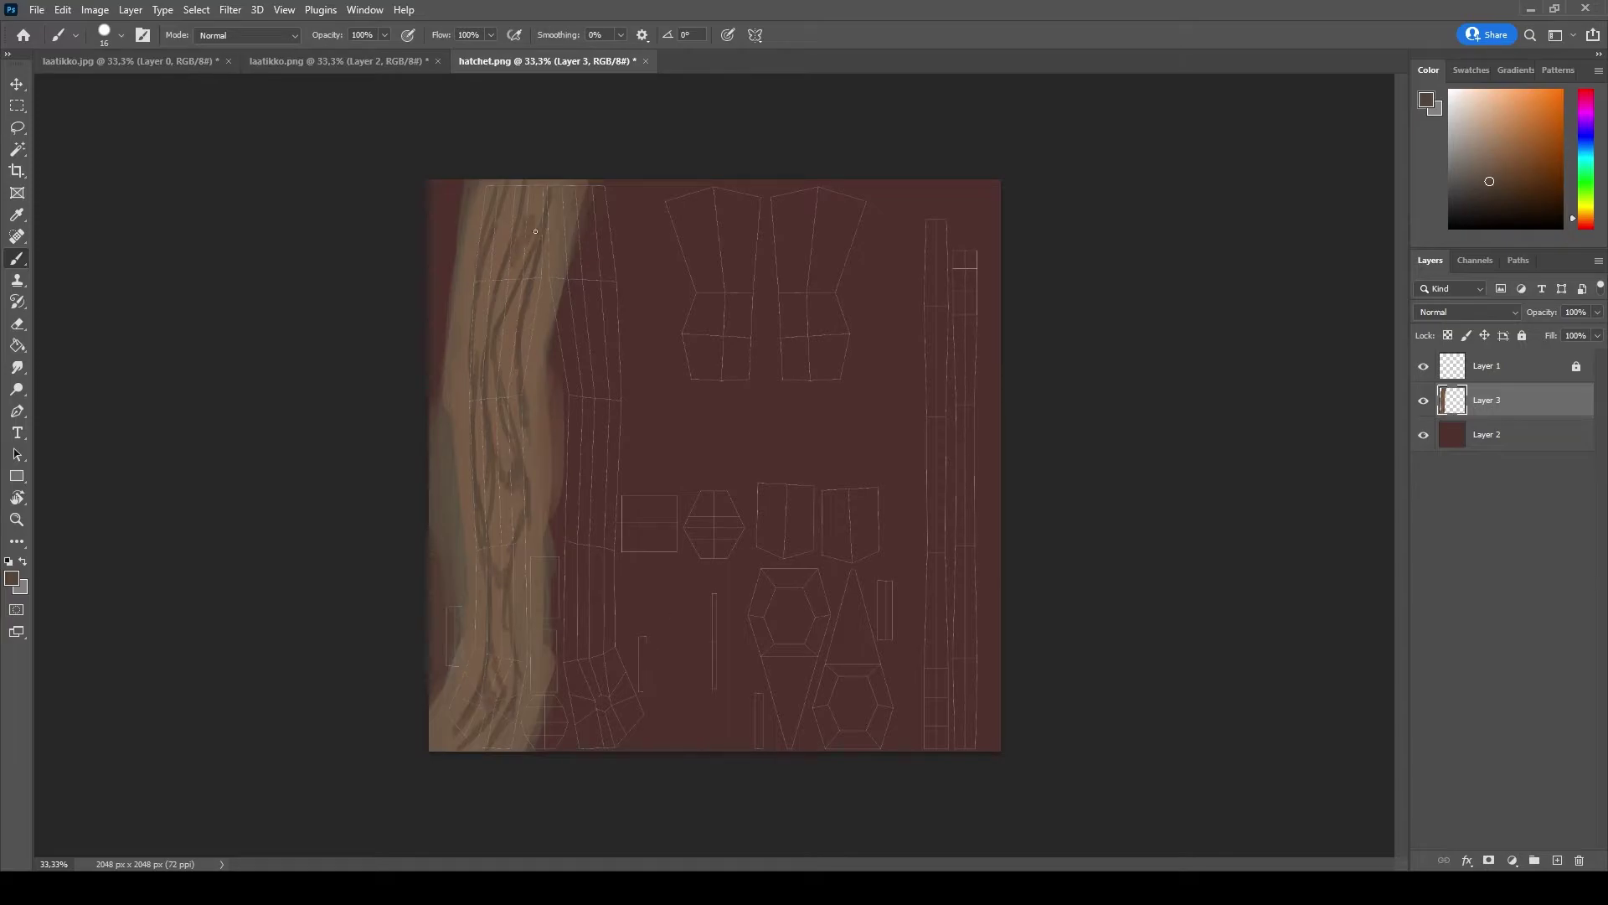
- Paint the wood's right edge and the second handle strip light brown with a 114 px brush
alt+click(531, 427)
alt+right_drag(531, 427, 546, 360)
alt+right_drag(501, 187, 590, 197)
drag(601, 201, 574, 240)
mouse_move(561, 733)
mouse_down()
mouse_move(610, 693)
mouse_move(600, 536)
mouse_up()
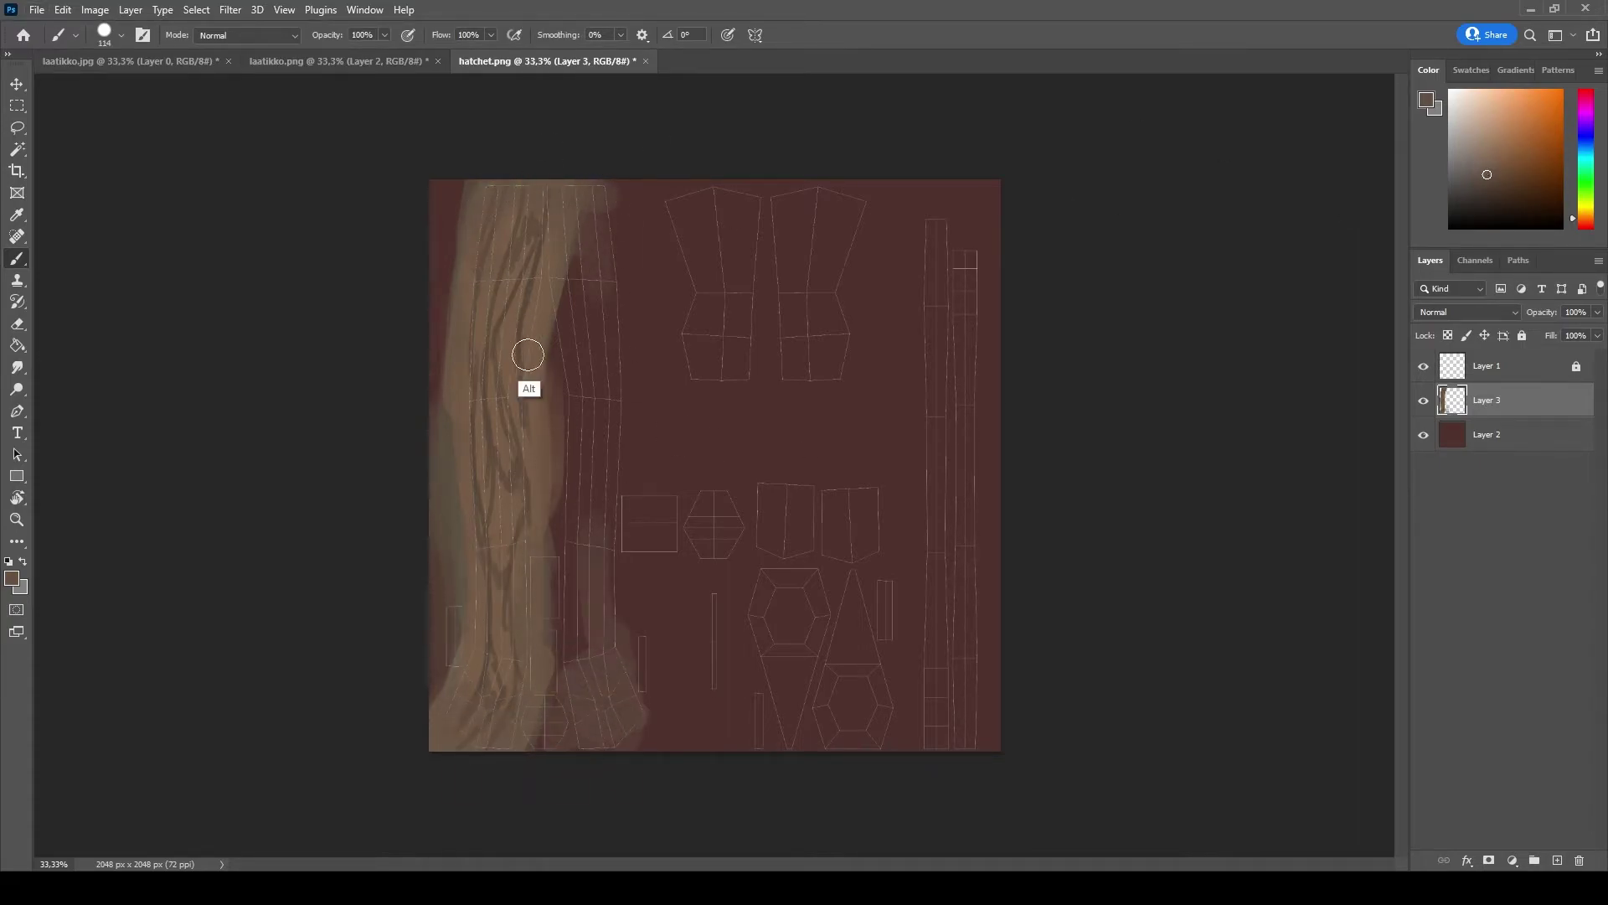
alt+click(528, 355)
mouse_move(560, 229)
mouse_down()
mouse_move(603, 344)
mouse_move(575, 603)
mouse_move(613, 662)
mouse_move(646, 603)
mouse_move(592, 678)
mouse_move(595, 344)
mouse_move(614, 718)
mouse_up()
alt+click(540, 278)
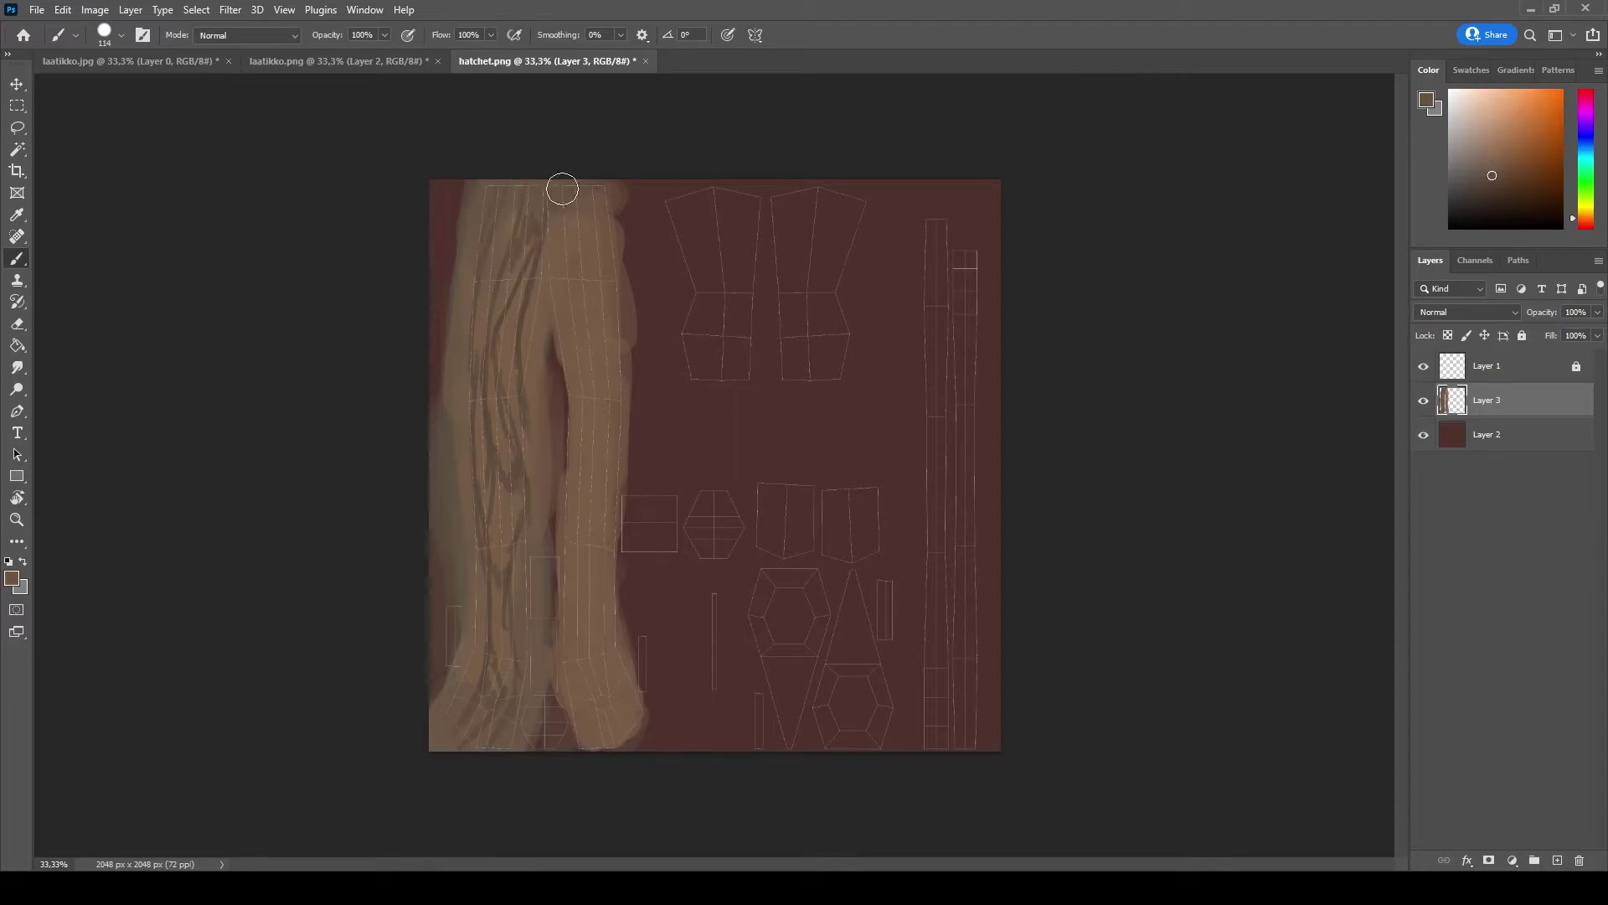
- Add dark grain lines up and down the second strip with a 15 px brush
alt+click(562, 189)
alt+right_drag(573, 537, 573, 545)
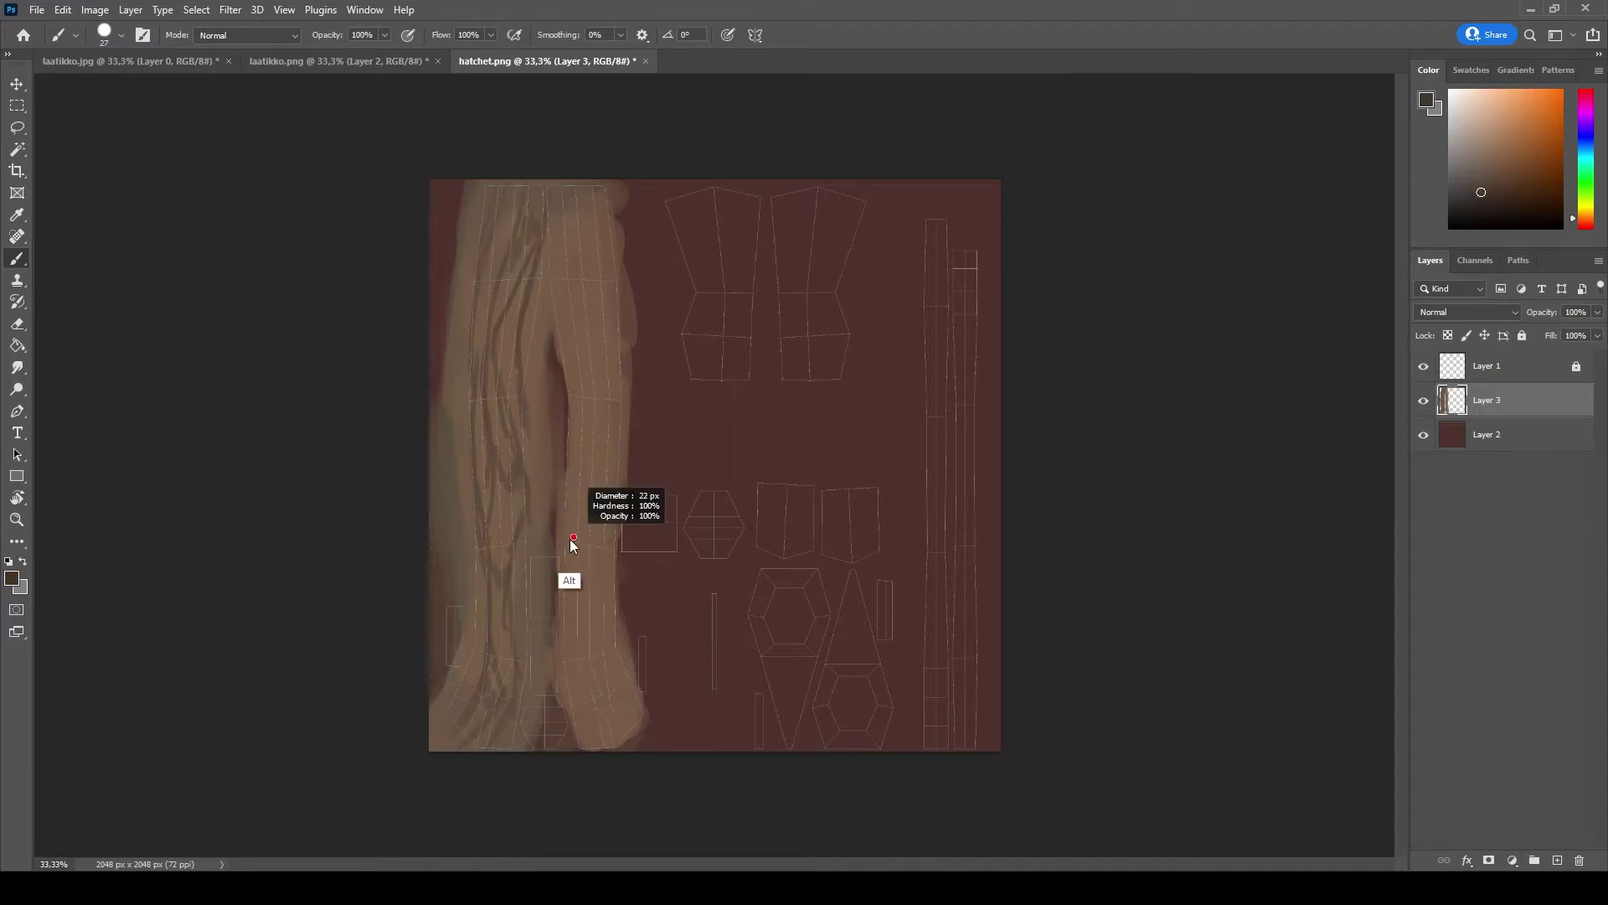
alt+right_drag(627, 697, 624, 697)
alt+right_drag(637, 638, 632, 638)
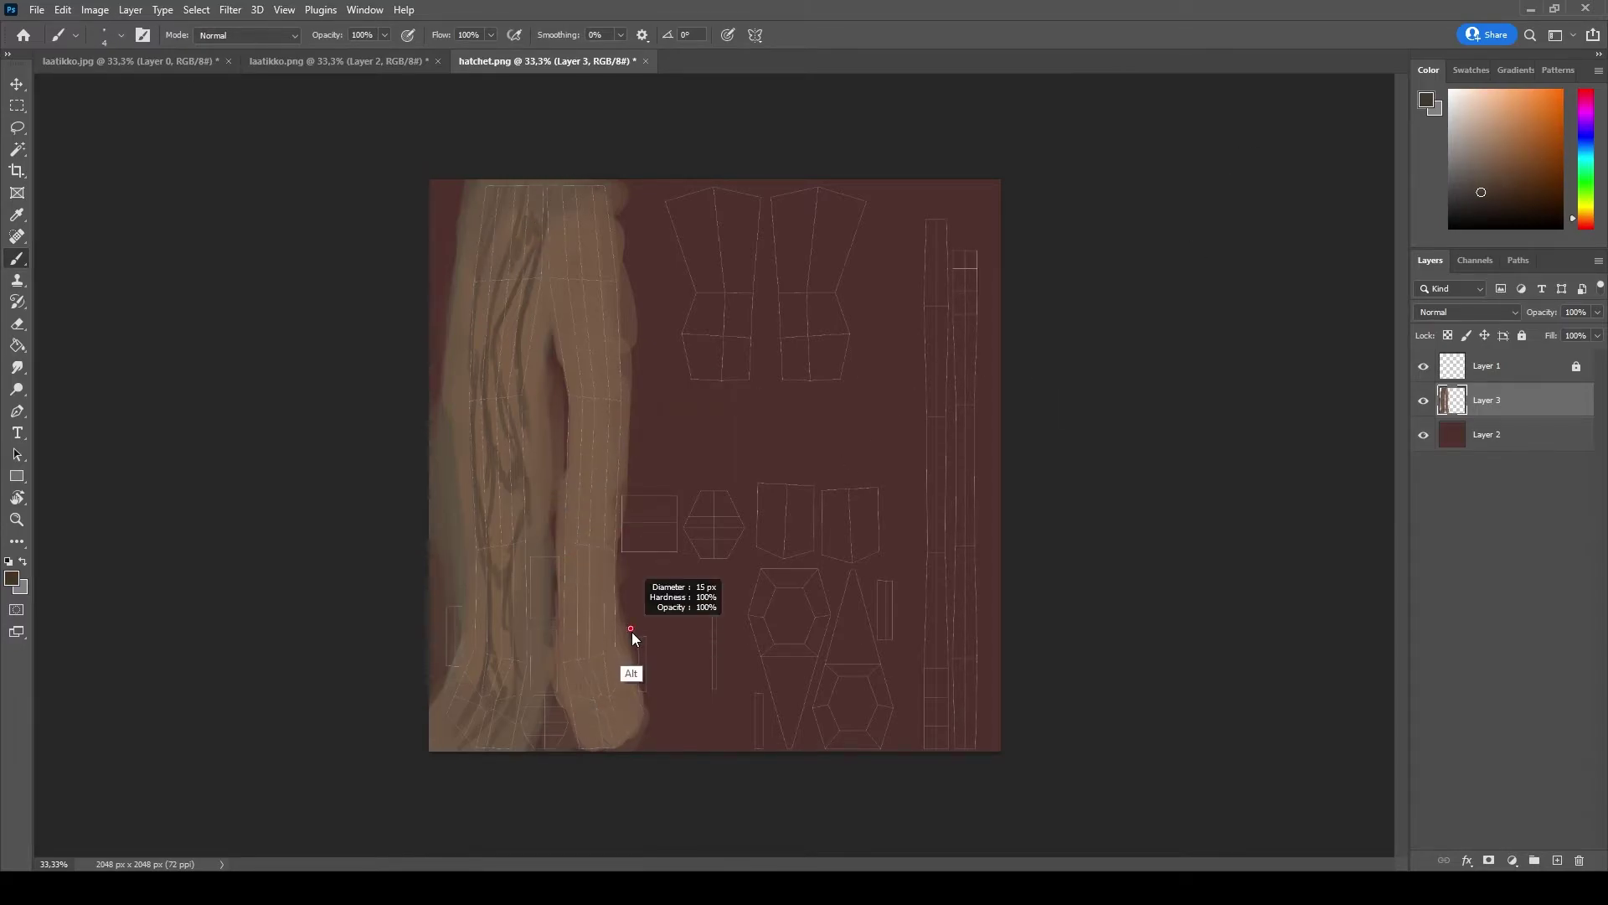
mouse_move(595, 741)
mouse_down()
mouse_move(568, 205)
mouse_move(605, 387)
mouse_up()
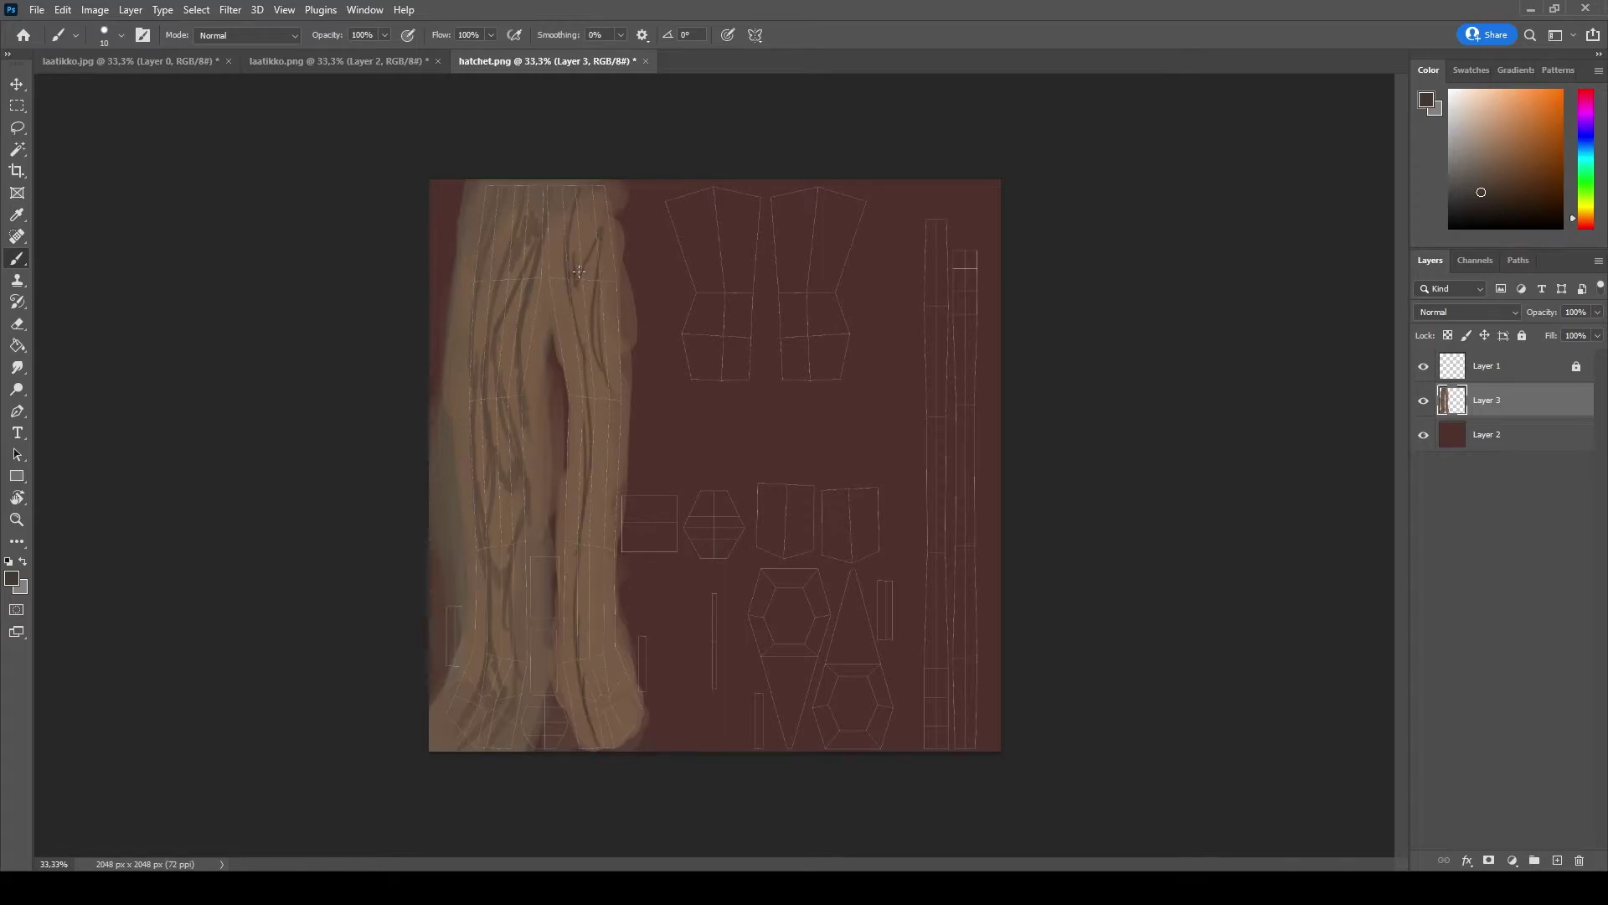
drag(597, 304, 605, 555)
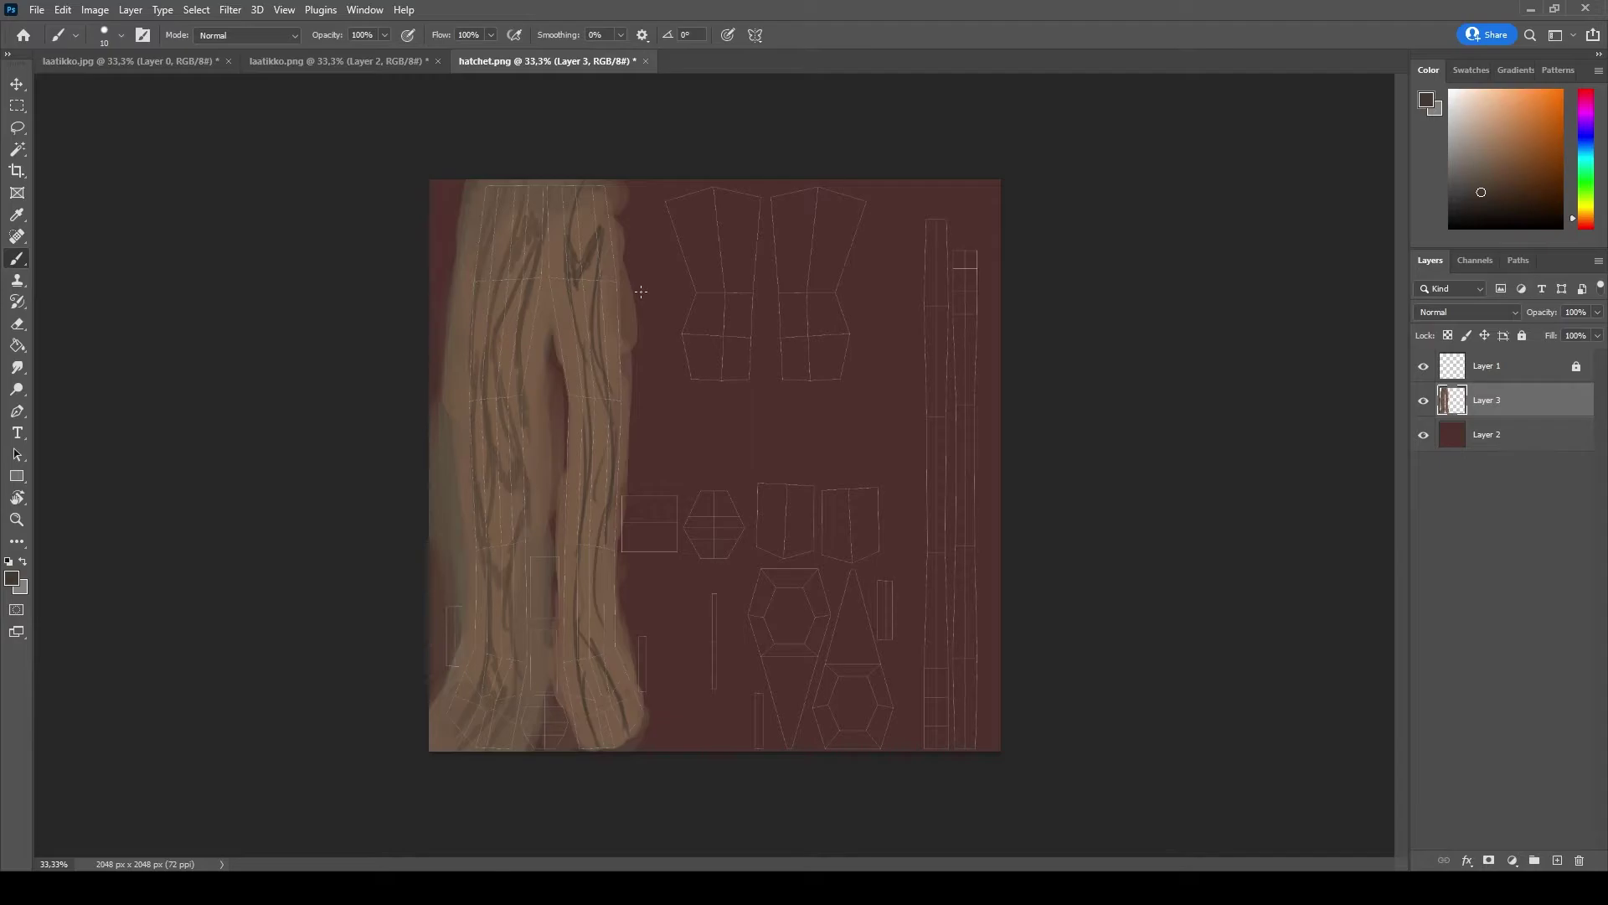
drag(1590, 186, 1590, 154)
drag(1489, 109, 1495, 175)
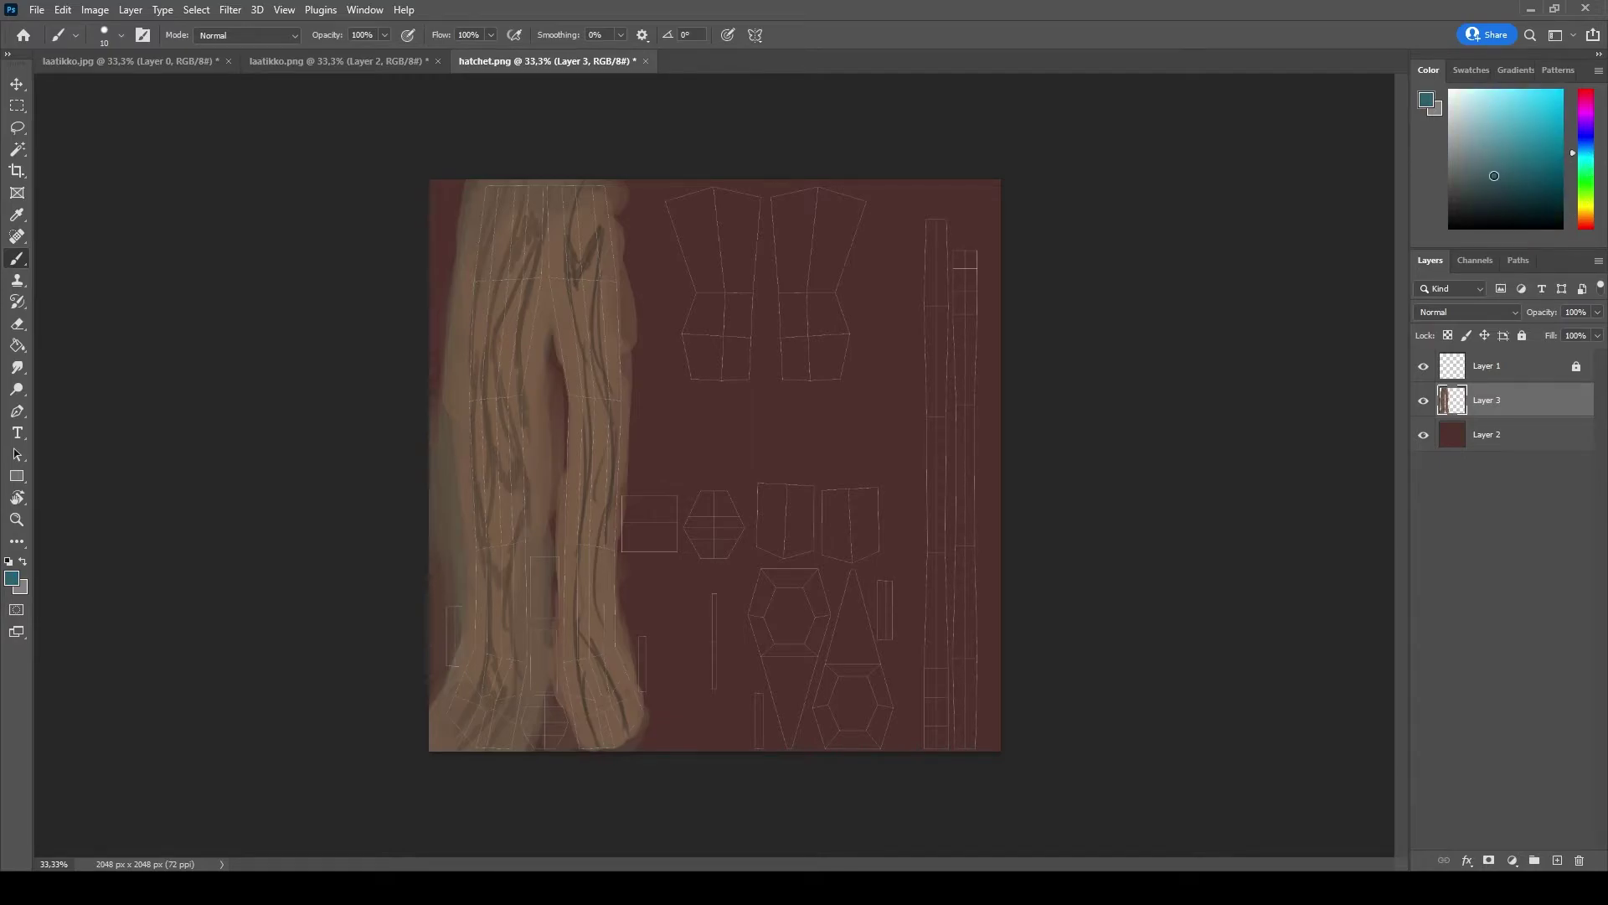
- Paint the blade shapes dark teal at 214 px, then add light edges along their tops
alt+right_drag(837, 394, 875, 394)
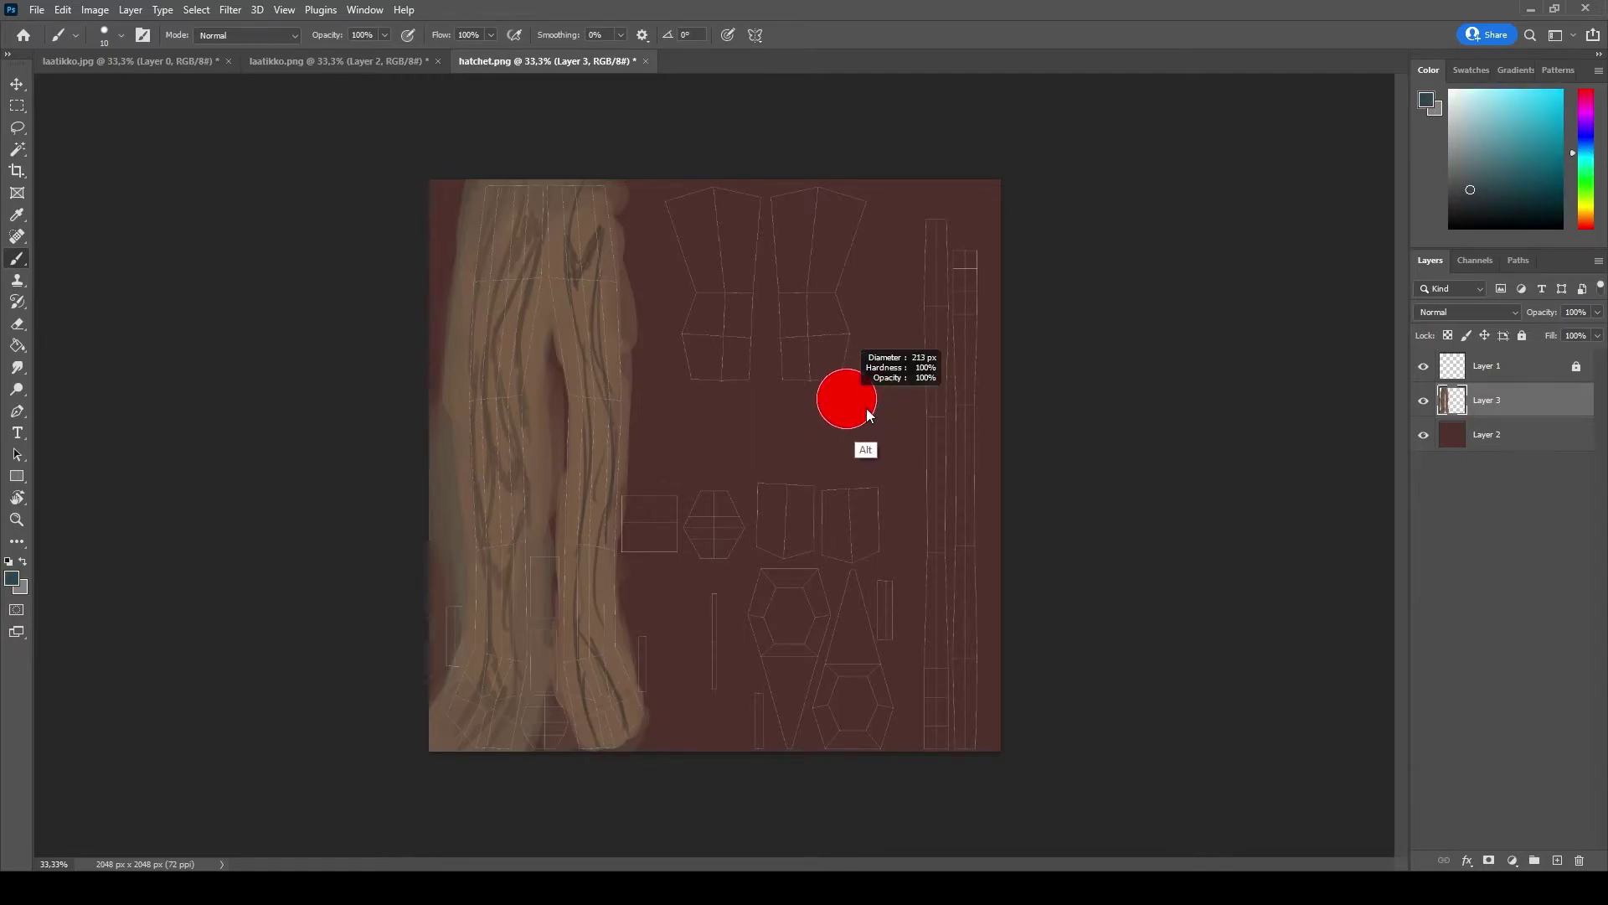
mouse_move(792, 285)
mouse_down()
mouse_move(796, 348)
mouse_move(829, 366)
mouse_move(808, 240)
mouse_move(707, 198)
mouse_move(765, 264)
mouse_up()
click(1467, 201)
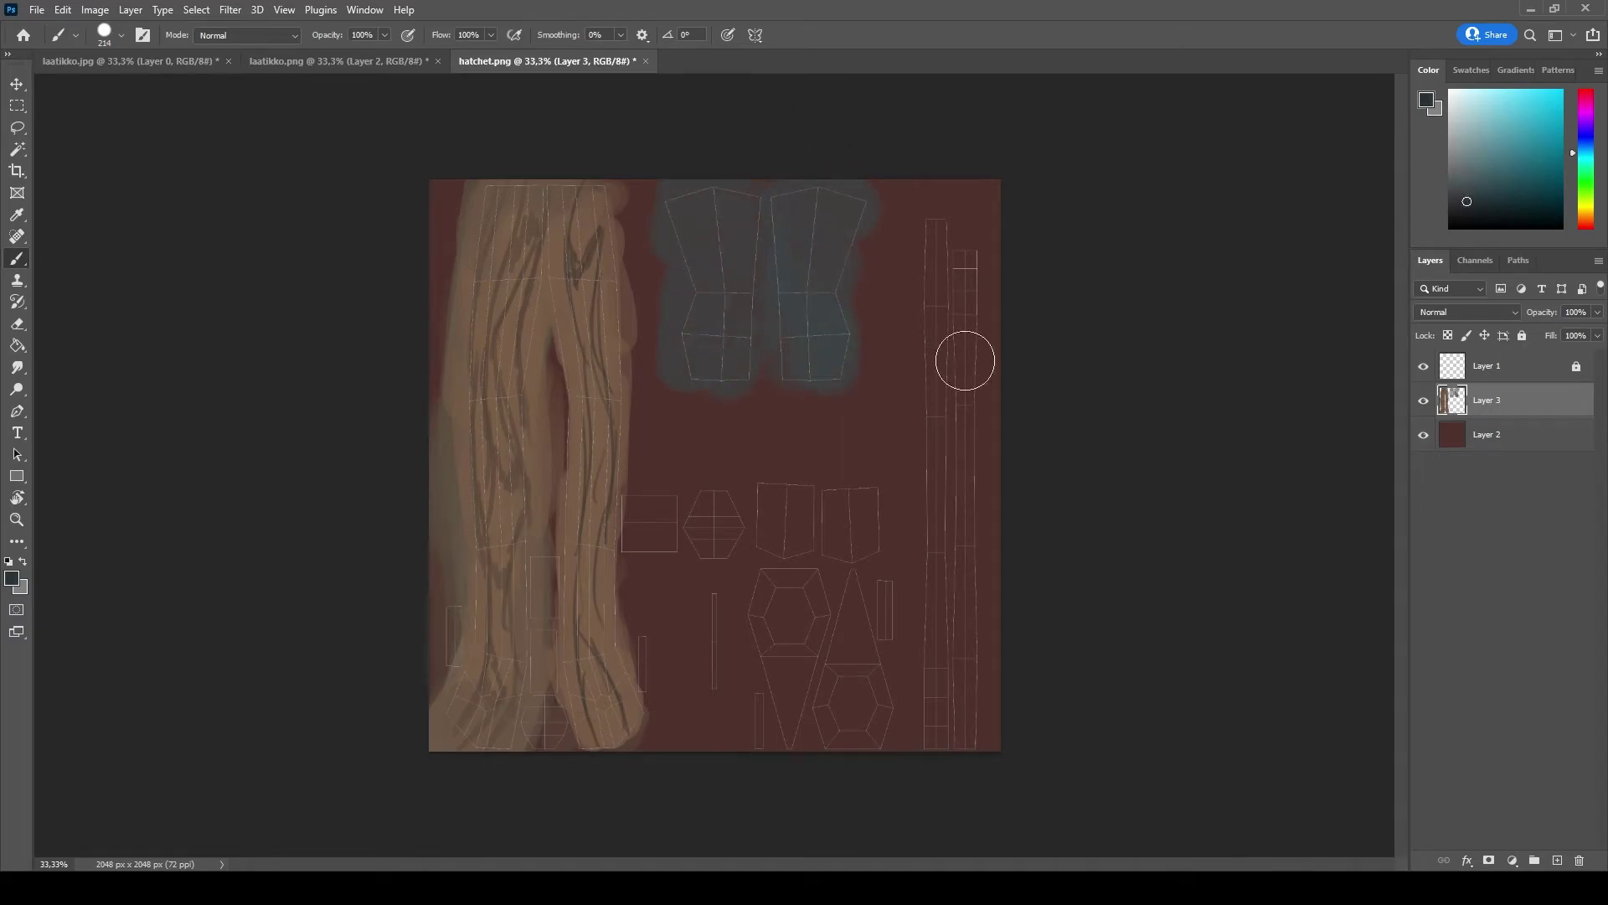
mouse_move(829, 366)
mouse_down()
mouse_move(804, 316)
mouse_move(704, 360)
mouse_up()
click(1457, 110)
click(1586, 156)
alt+right_drag(854, 313, 829, 314)
mouse_move(703, 211)
mouse_down()
mouse_move(710, 194)
mouse_move(817, 210)
mouse_move(907, 175)
mouse_up()
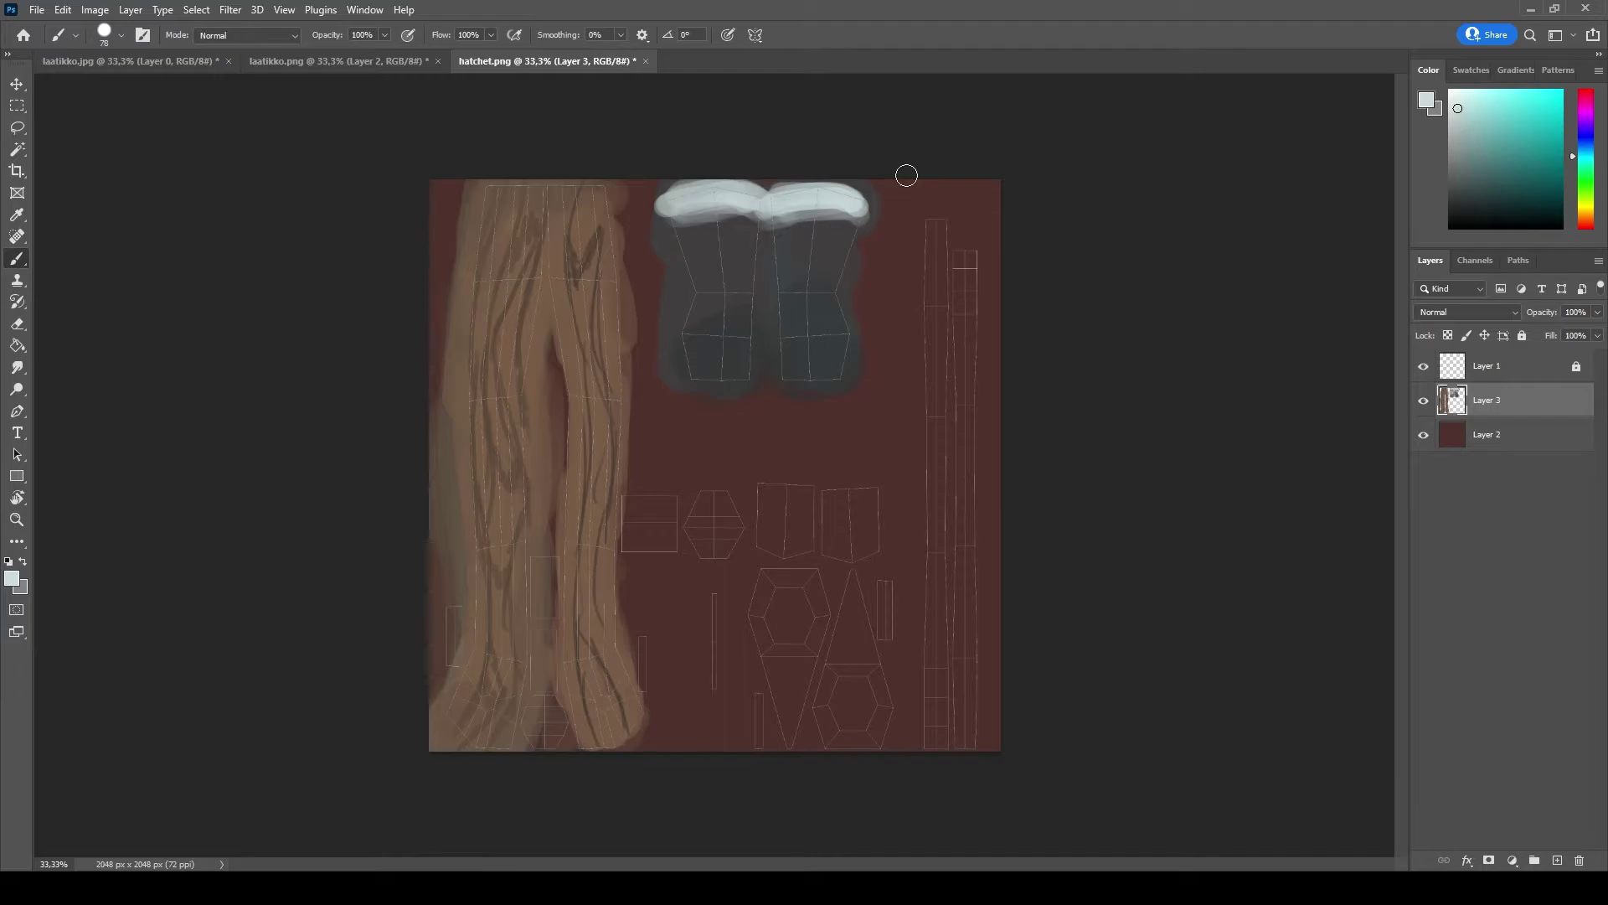
- Paint the hexagon and lower triangle shapes dark blue-grey with a 156 px brush
alt+click(823, 356)
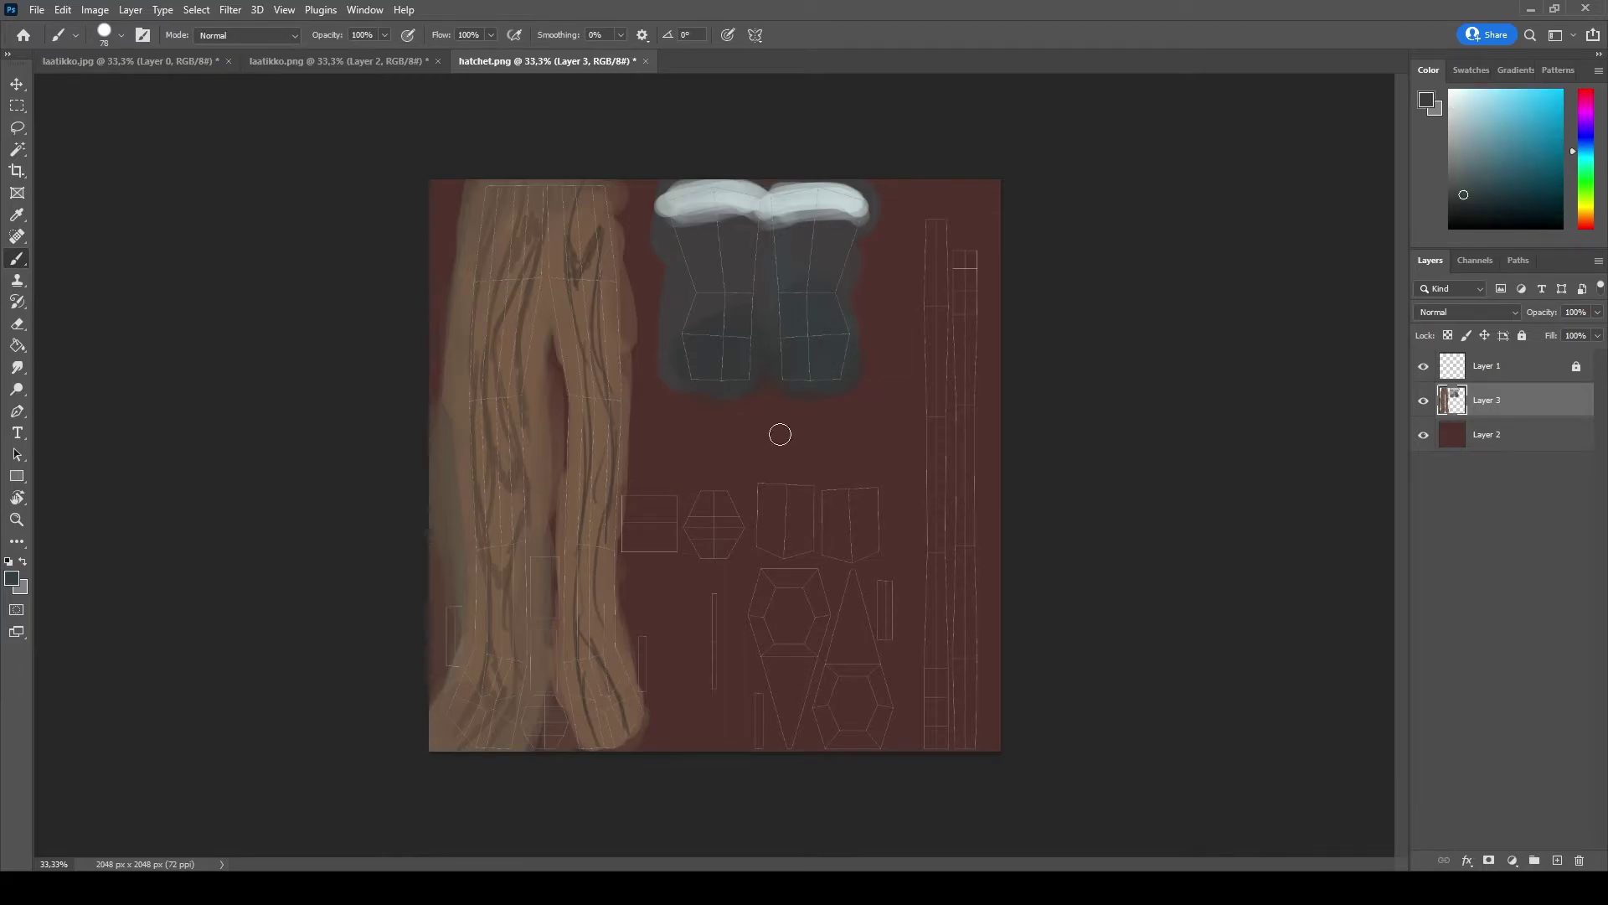
key(bracketright)
mouse_move(790, 675)
mouse_down()
mouse_move(790, 582)
mouse_move(773, 609)
mouse_move(796, 618)
mouse_move(812, 707)
mouse_move(847, 621)
mouse_up()
right_click(855, 675)
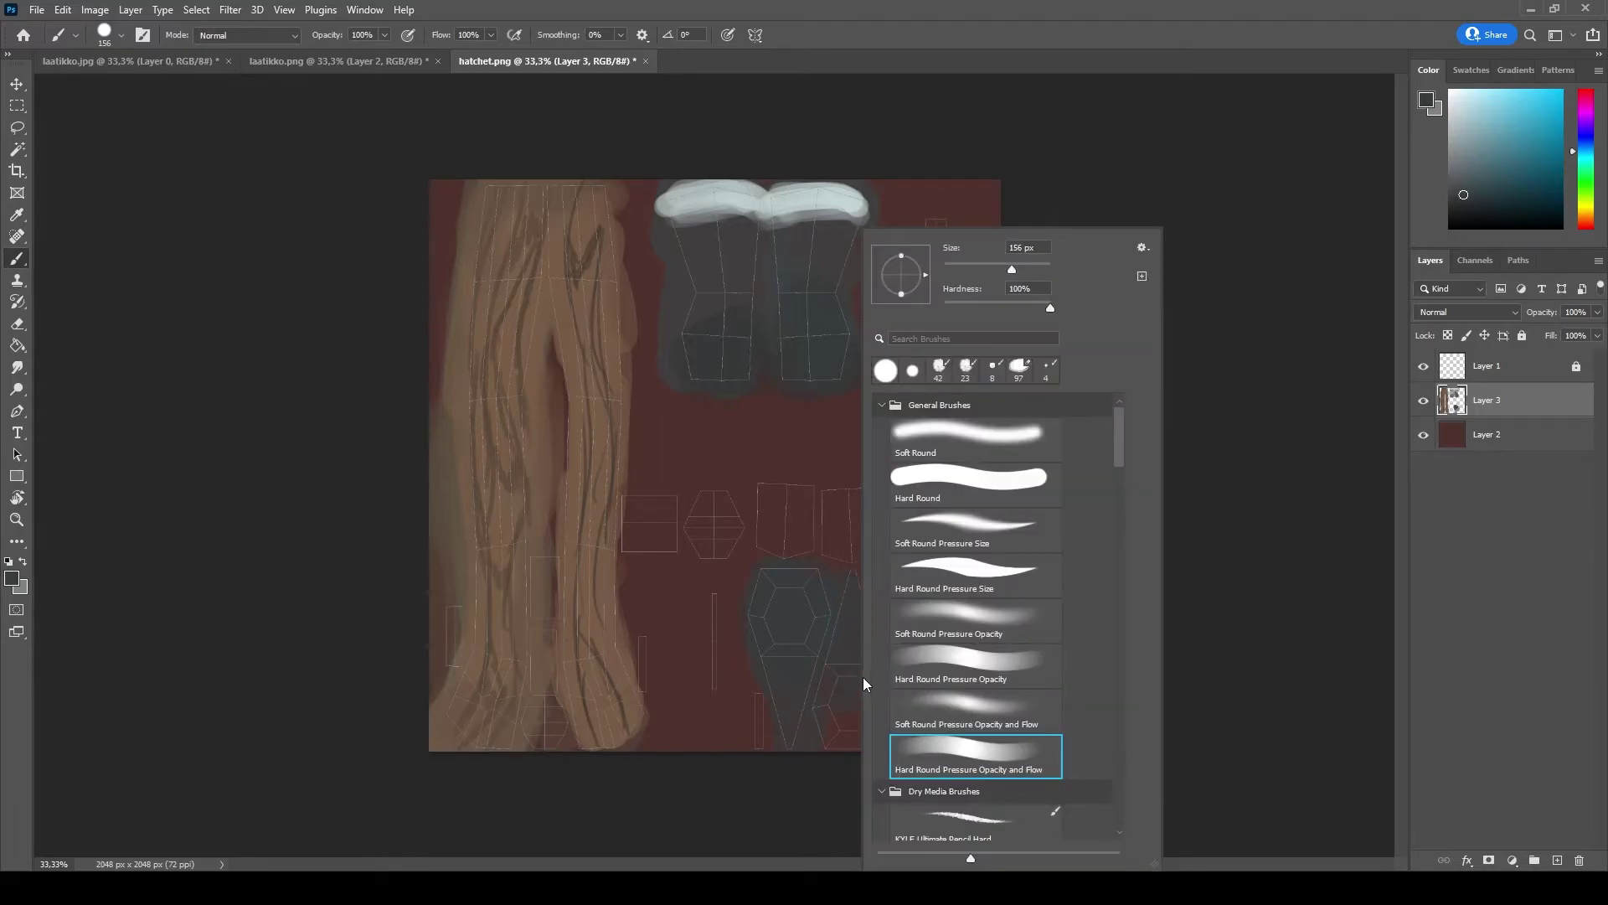
click(859, 677)
mouse_move(888, 720)
mouse_down()
mouse_move(855, 578)
mouse_move(847, 678)
mouse_move(843, 598)
mouse_up()
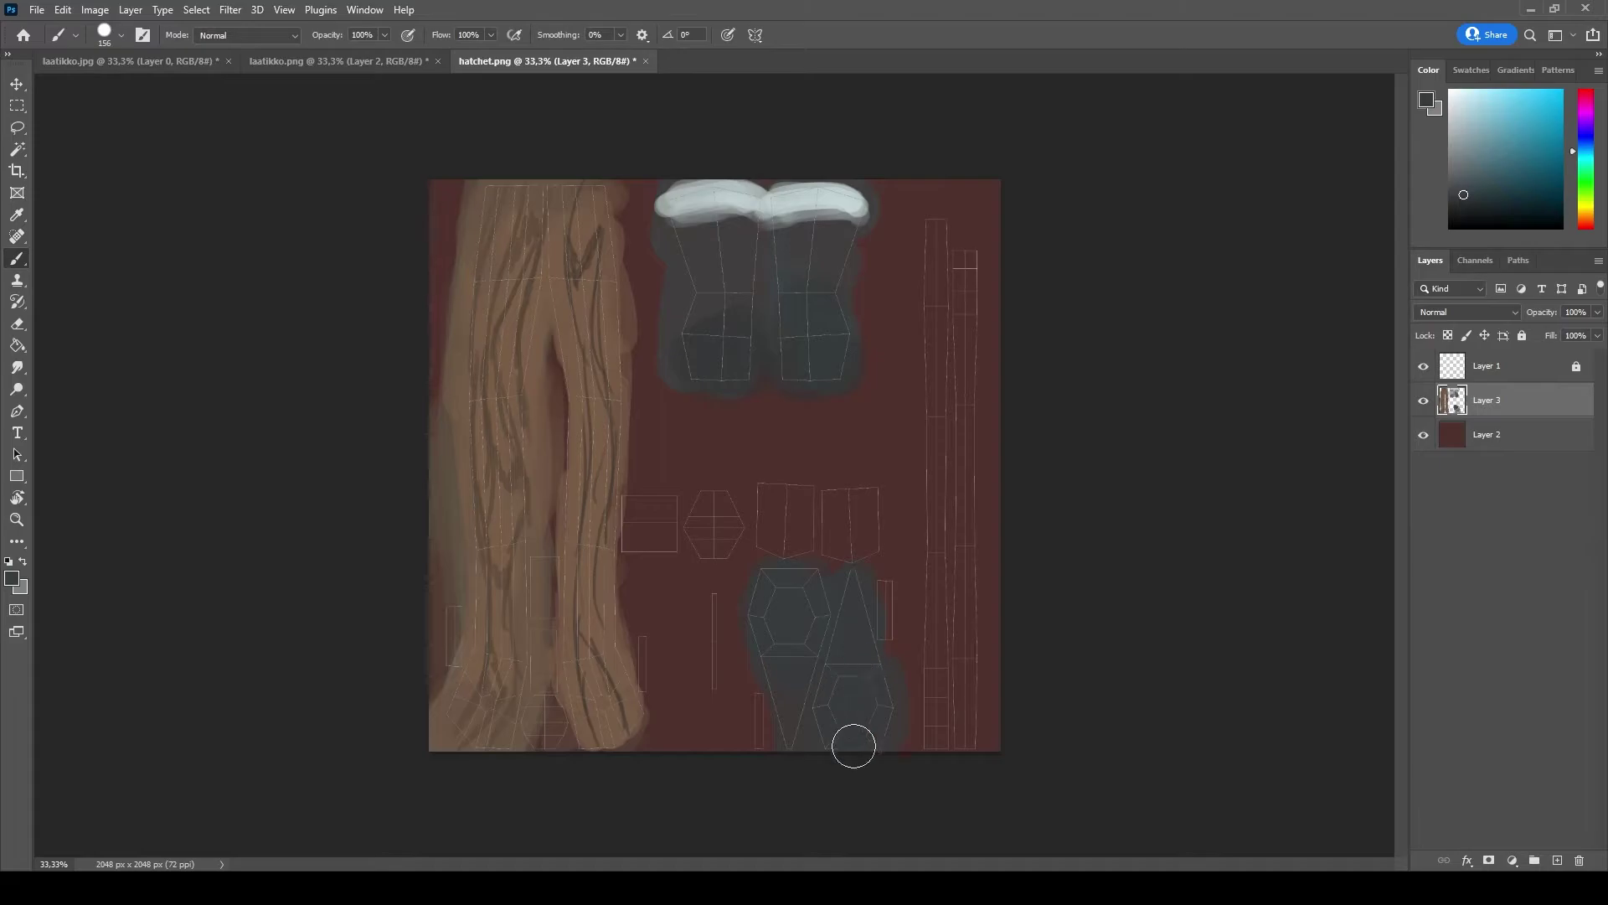
alt+click(814, 245)
alt+right_drag(852, 700, 818, 731)
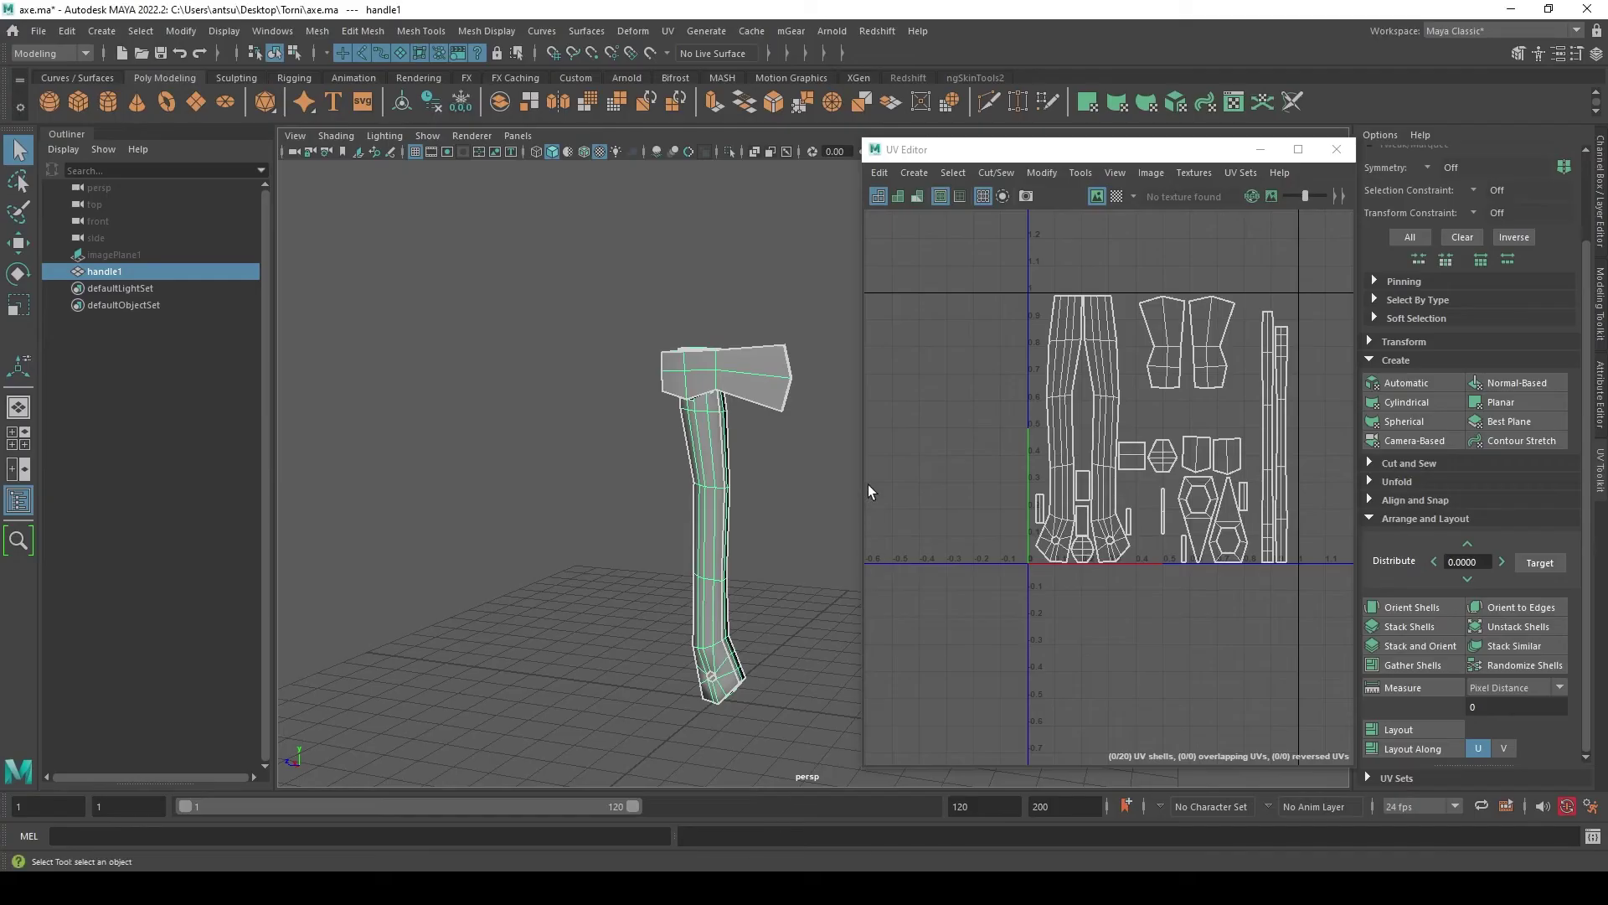
- Locate the blade edge's UV shell in Maya, then paint it light grey in Photoshop
mouse_move(822, 441)
alt+mouse_down()
mouse_move(772, 442)
mouse_move(674, 347)
alt+mouse_up()
alt+right_drag(674, 347, 865, 480)
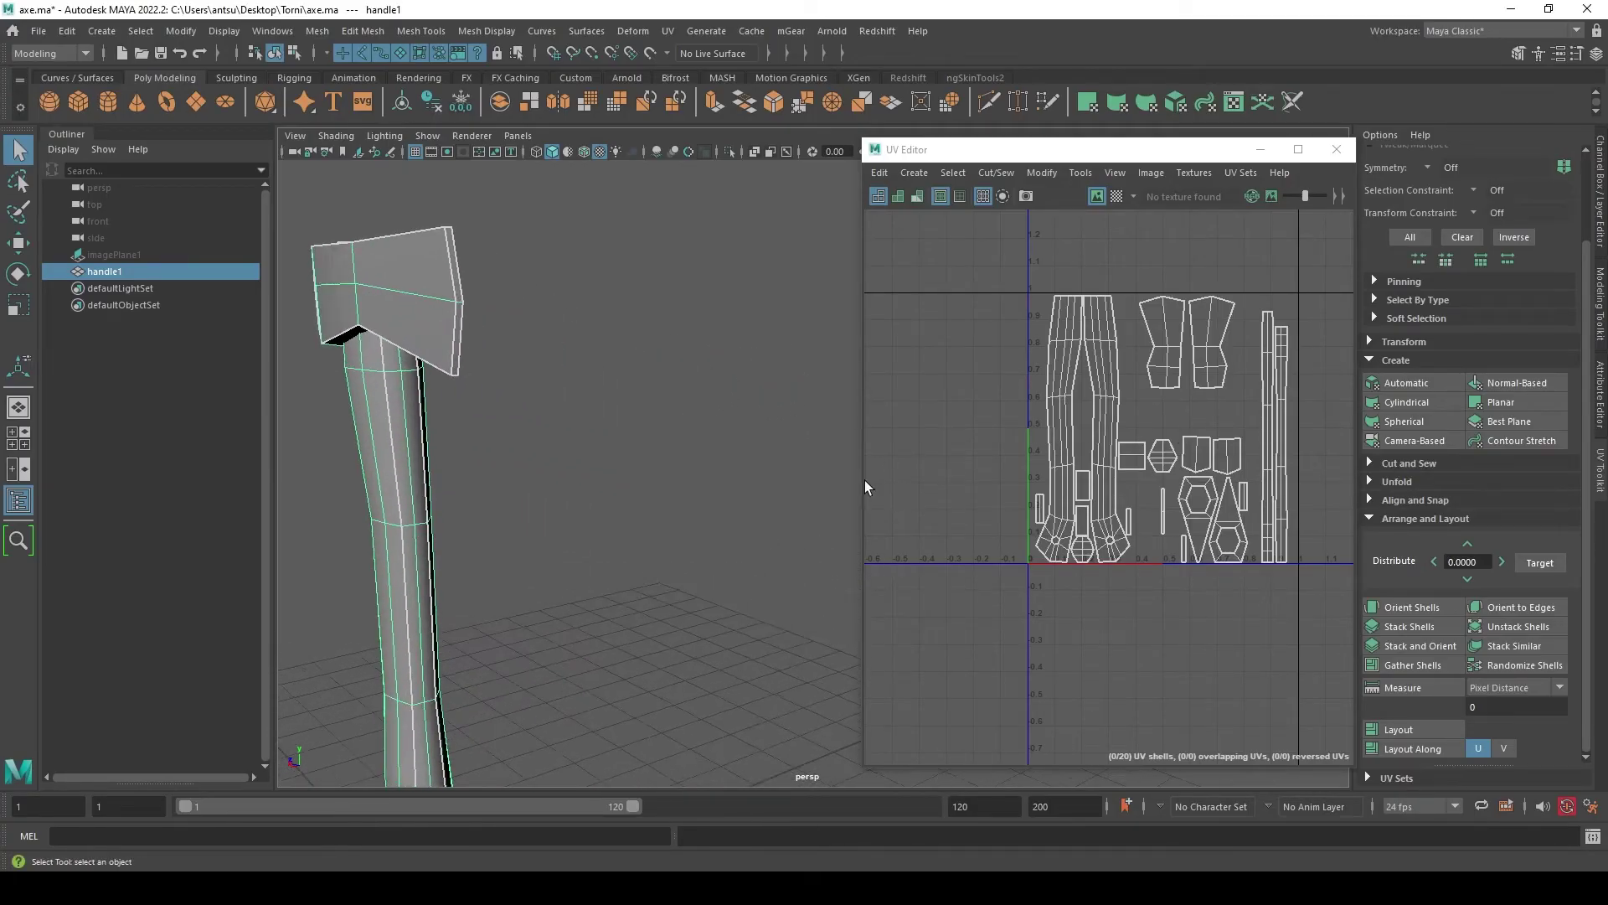
alt+drag(865, 480, 554, 304)
right_drag(555, 305, 556, 266)
click(535, 334)
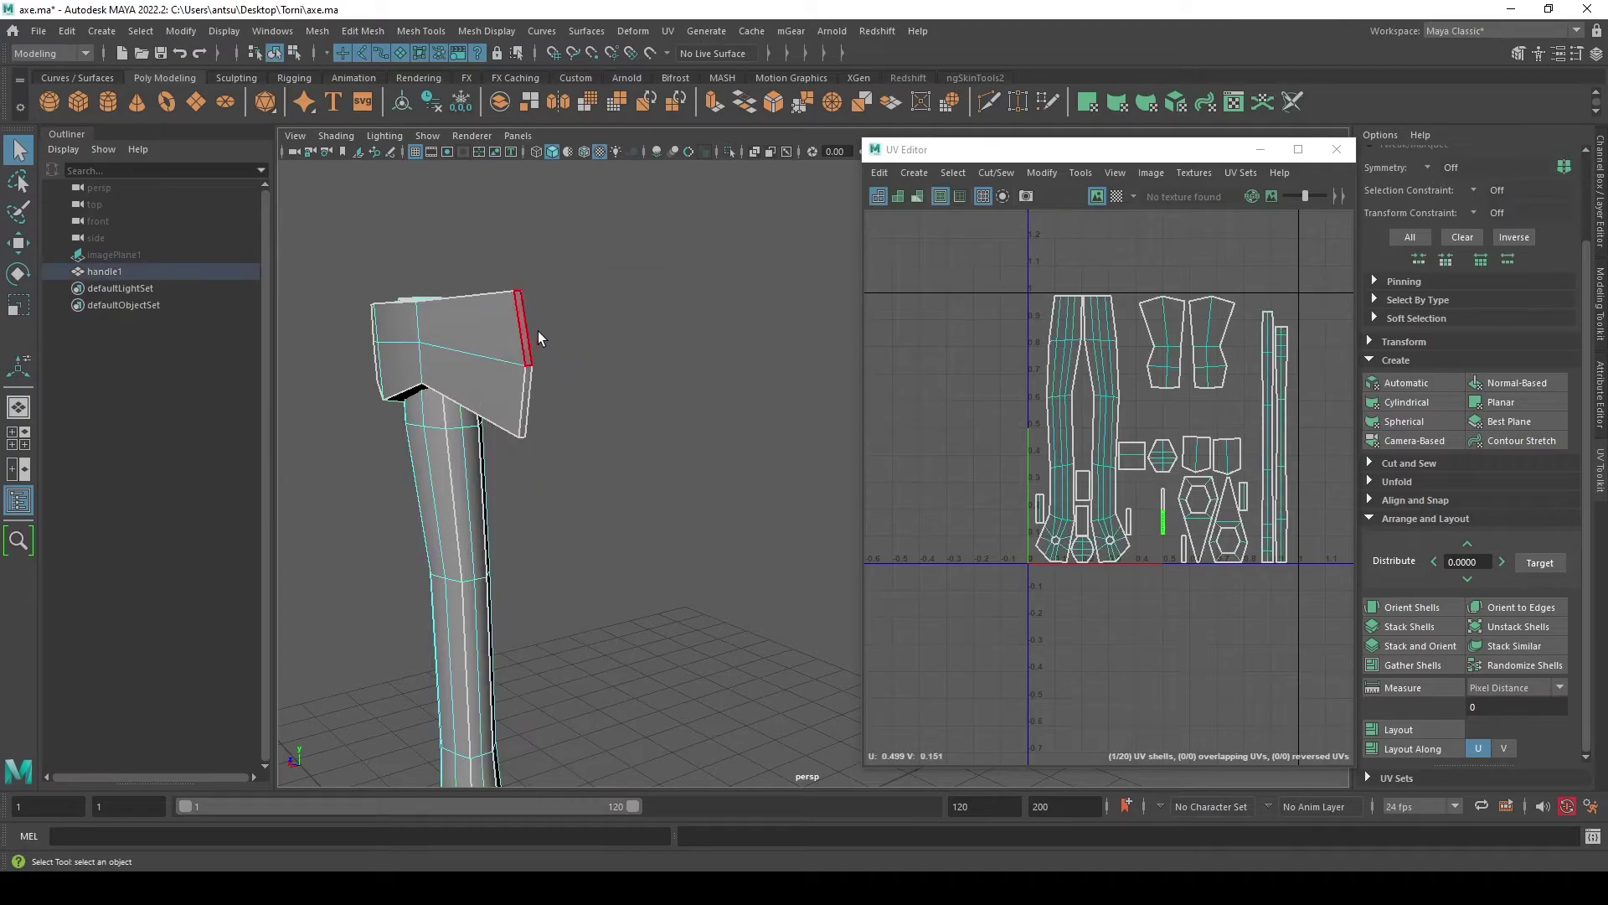
scroll(1160, 494, up, 2)
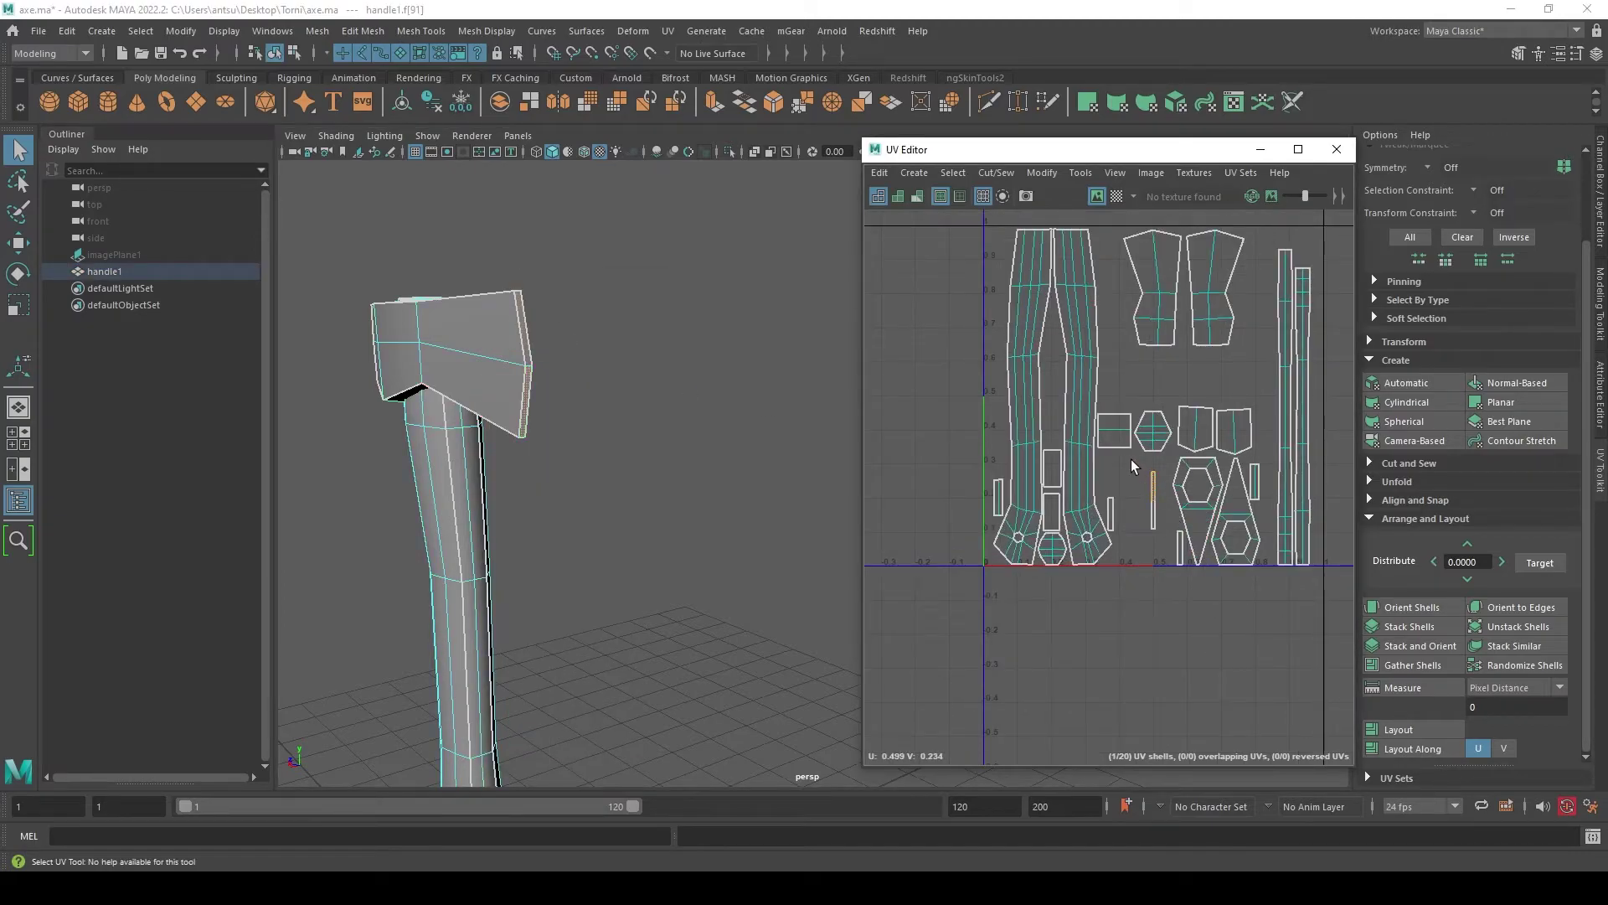
key(alt+Tab)
drag(714, 597, 713, 675)
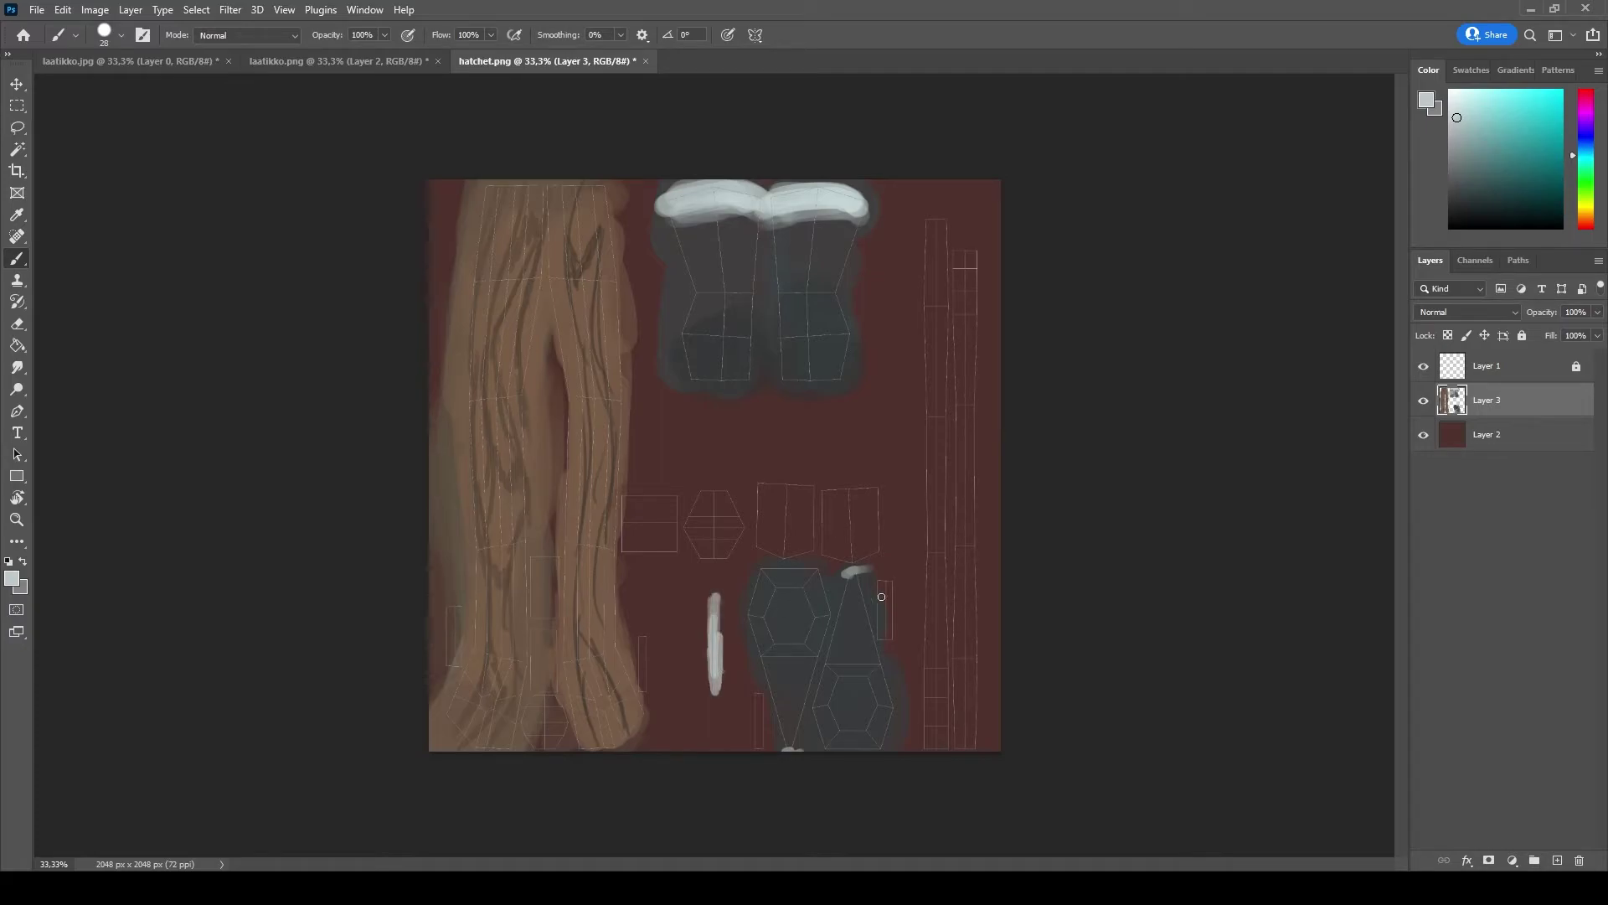
- Paint the long right-hand strip with the sampled brown wood colour
alt+click(580, 364)
alt+right_drag(867, 413, 922, 473)
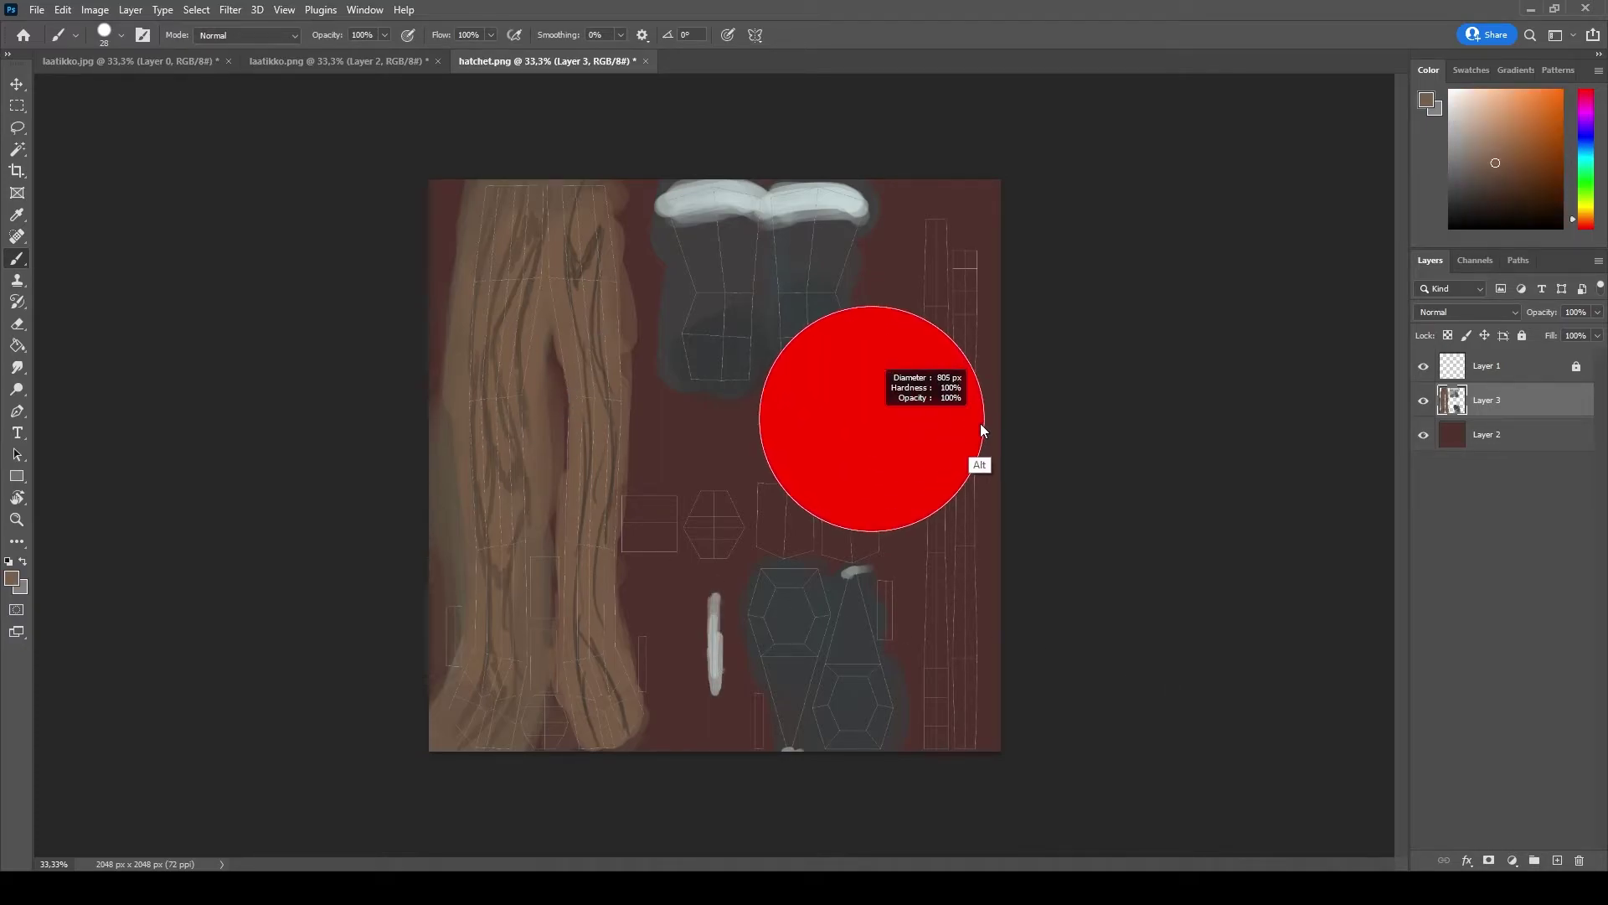
mouse_move(983, 221)
mouse_down()
mouse_move(944, 269)
mouse_move(926, 592)
mouse_move(958, 654)
mouse_move(958, 725)
mouse_move(944, 363)
mouse_move(963, 262)
mouse_move(947, 325)
mouse_up()
right_click(944, 276)
key(Escape)
key(ctrl+z)
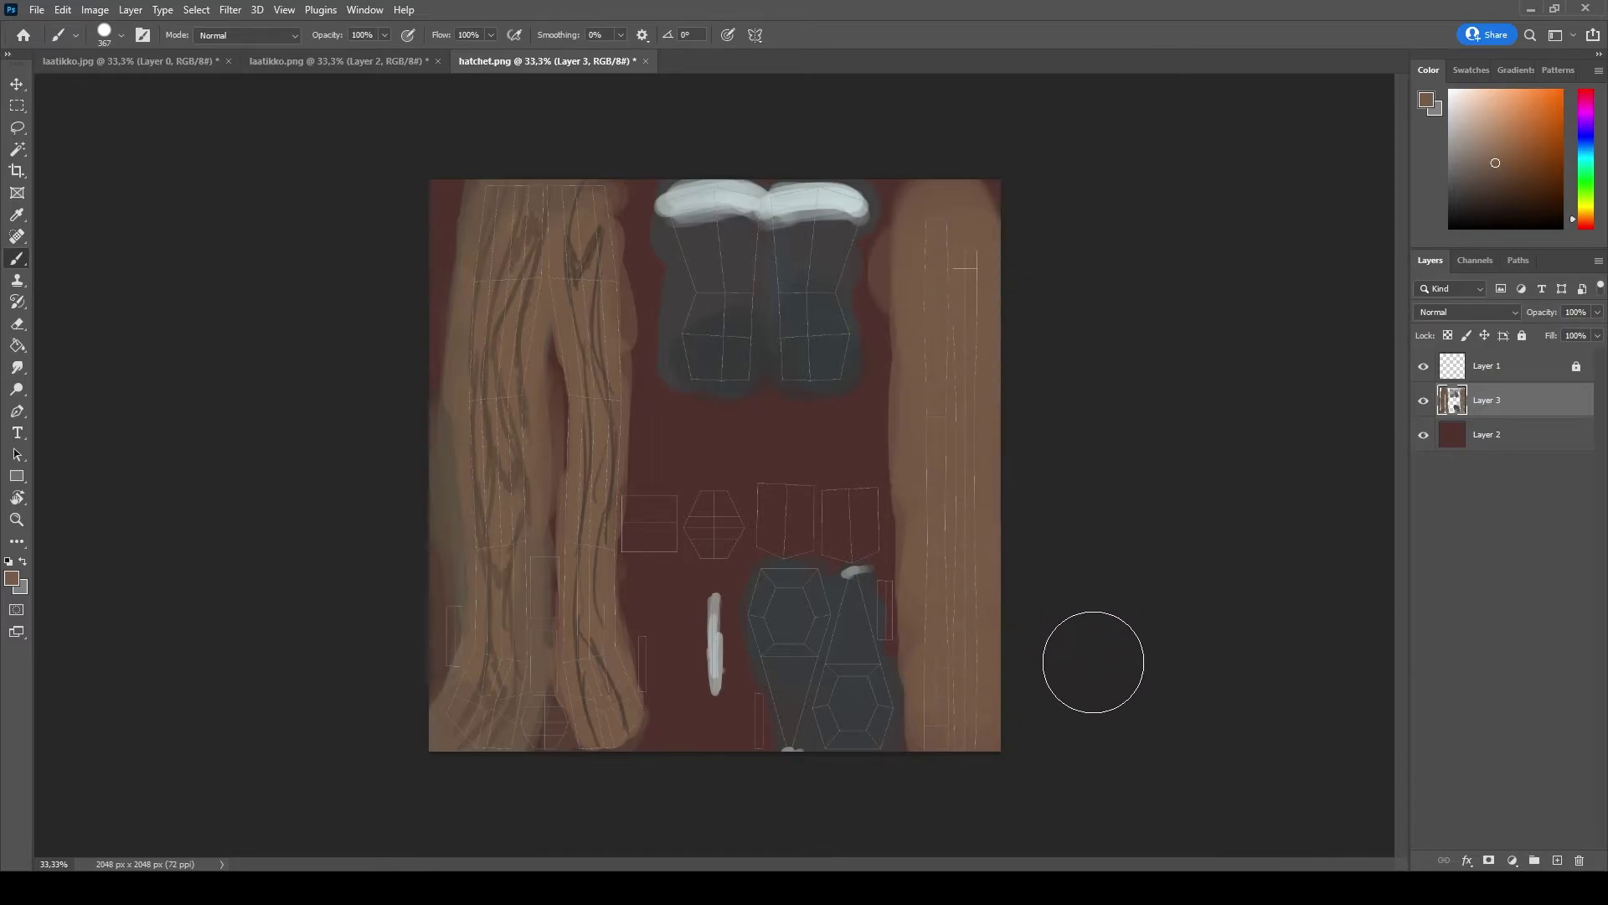
alt+right_drag(971, 556, 951, 572)
alt+right_drag(715, 526, 703, 530)
- Paint the middle axe-head shells dark blue-grey at about 191 px and hide the UV wireframe layer
alt+click(787, 310)
alt+right_drag(787, 491, 800, 494)
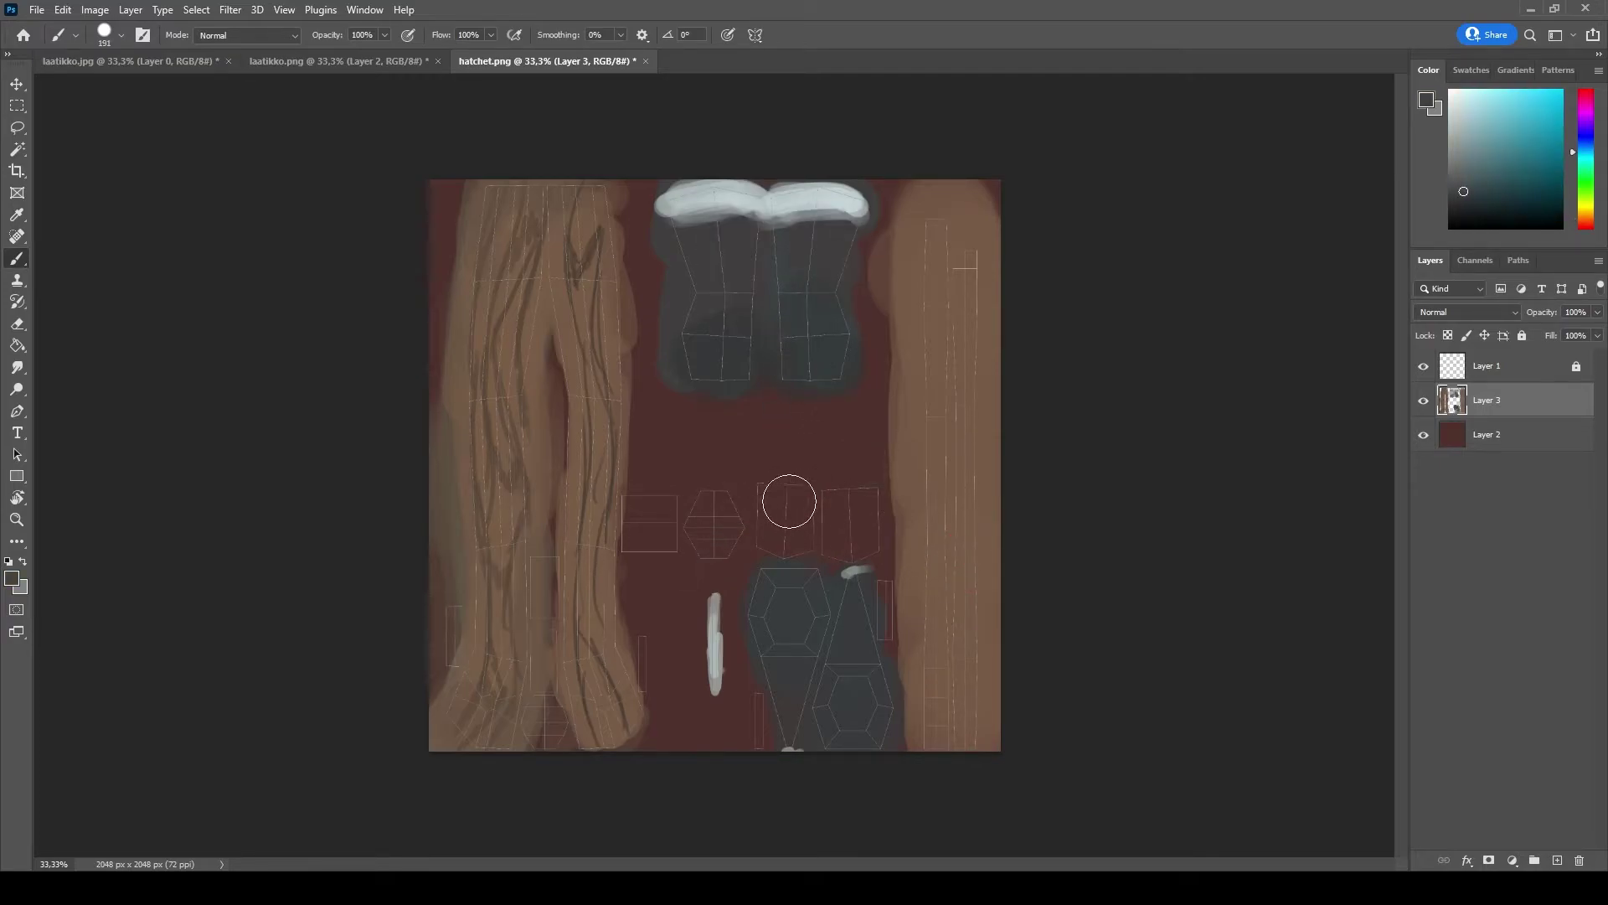
mouse_move(786, 500)
mouse_down()
mouse_move(773, 543)
mouse_move(826, 525)
mouse_move(851, 538)
mouse_move(824, 495)
mouse_up()
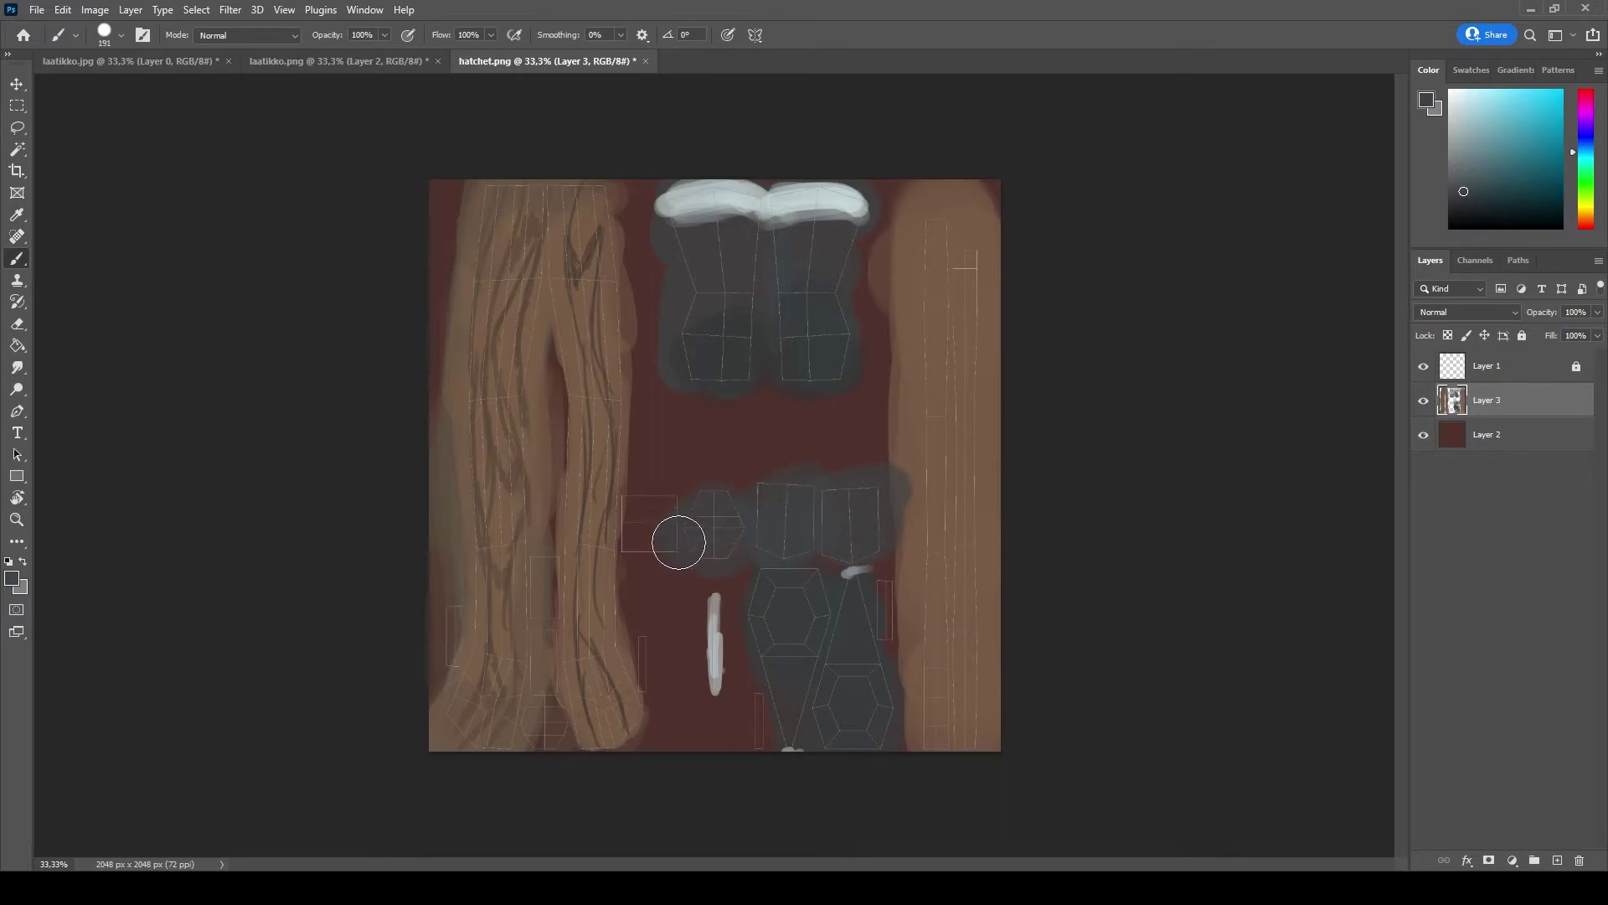
right_click(645, 510)
click(1423, 366)
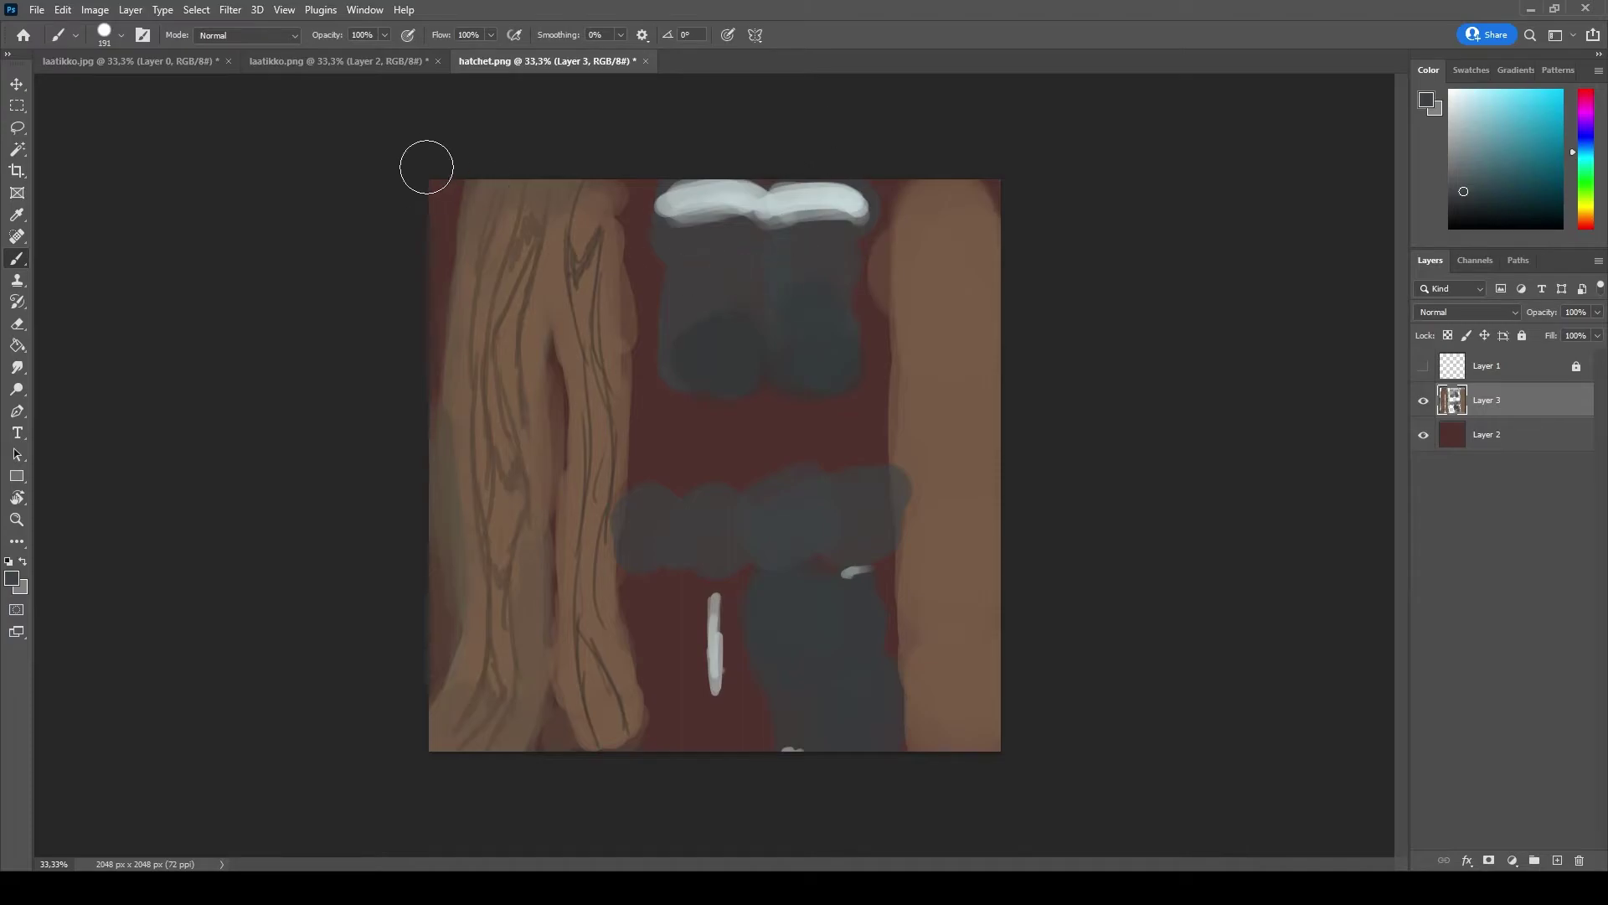
click(38, 10)
mouse_move(84, 278)
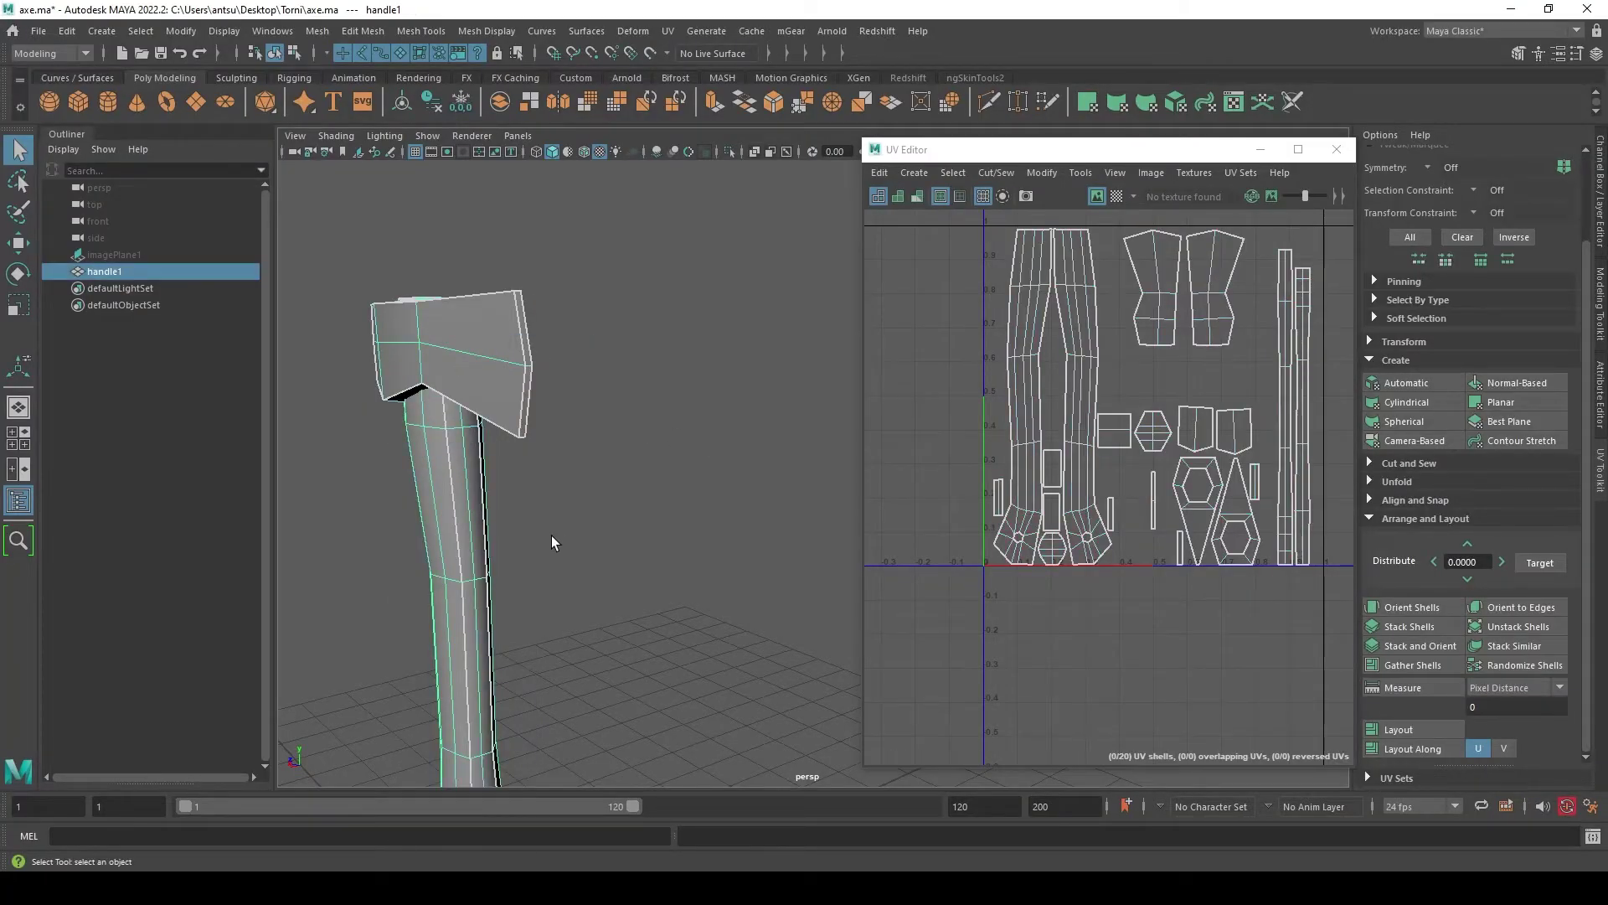
- Assign a new aiFlat material, aiFlat3, to the handle1 axe mesh
mouse_move(553, 489)
alt+mouse_down()
mouse_move(589, 471)
mouse_move(506, 279)
alt+mouse_up()
right_click(496, 274)
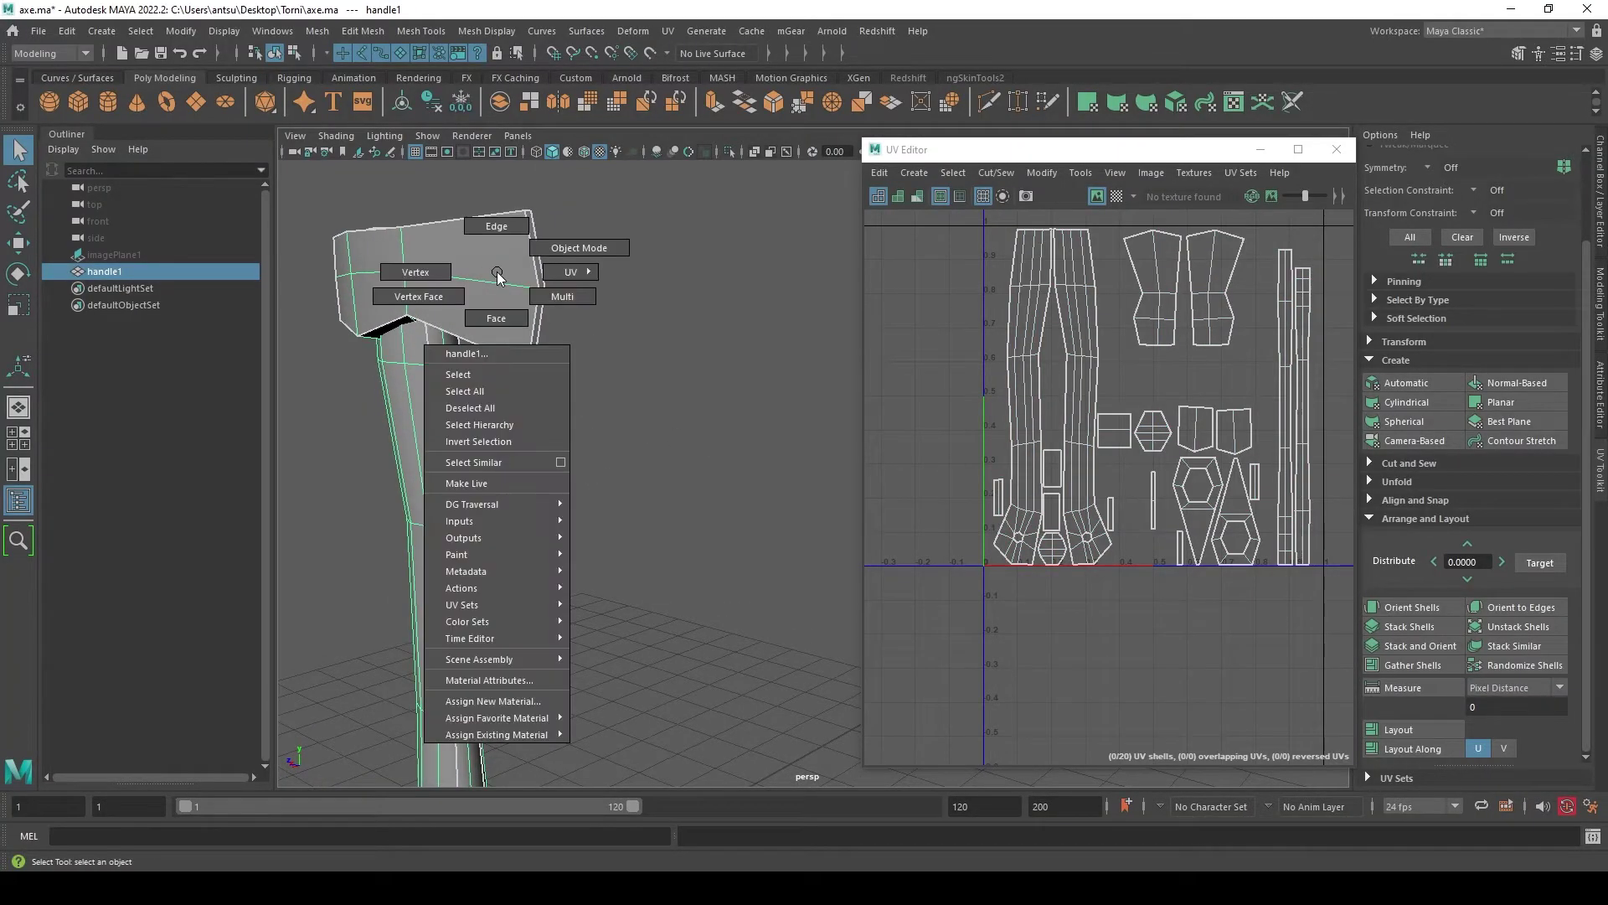
click(509, 701)
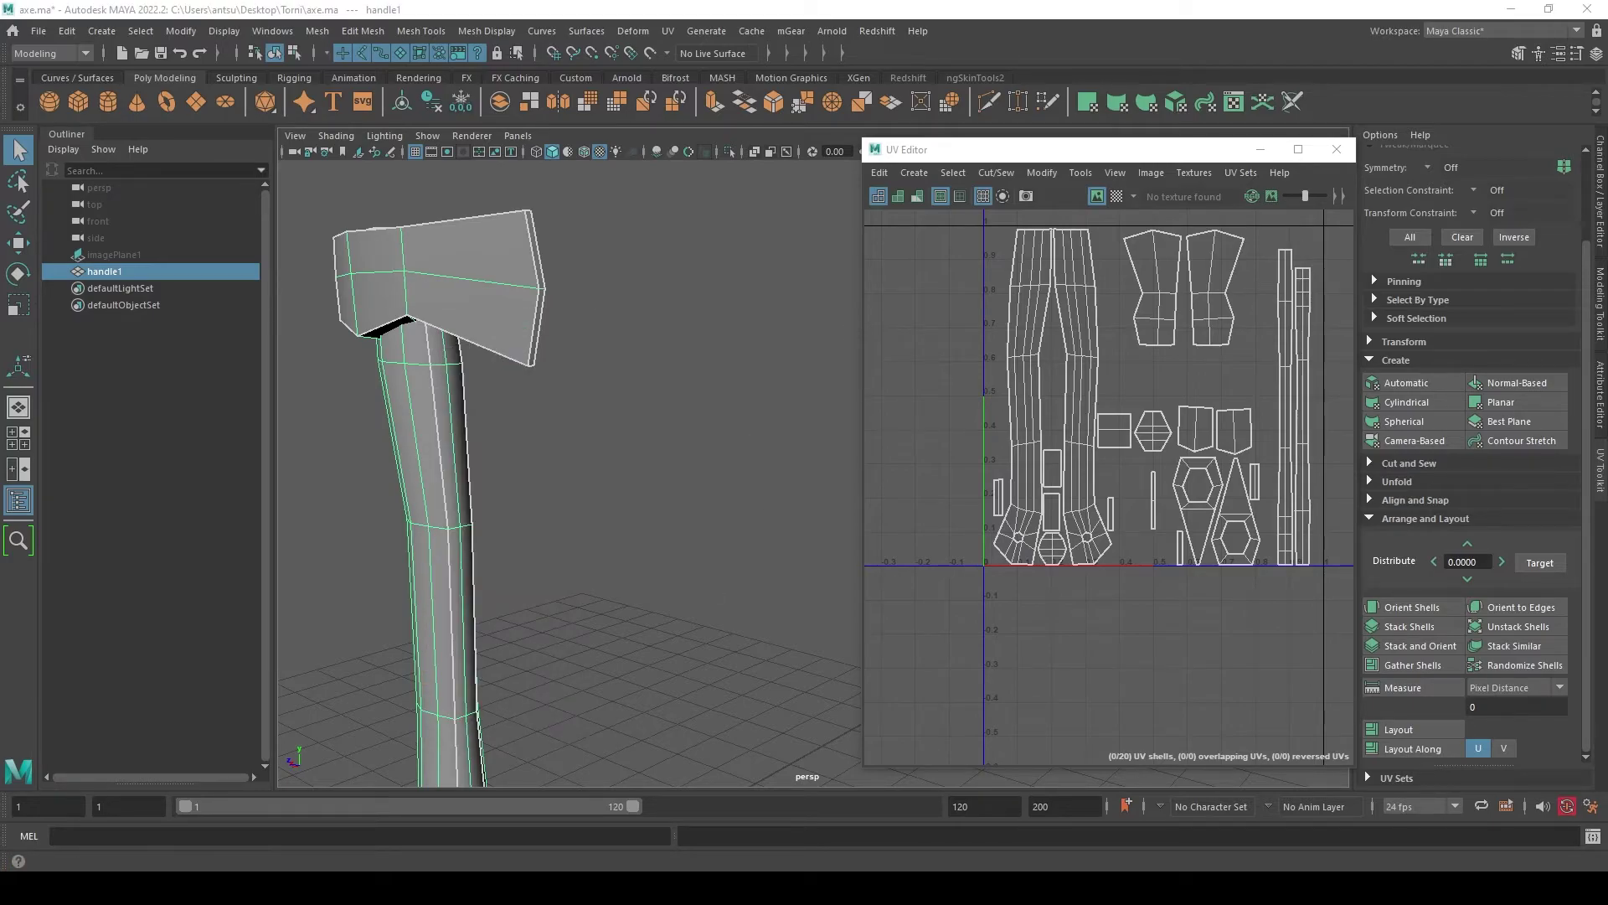
text(flat)
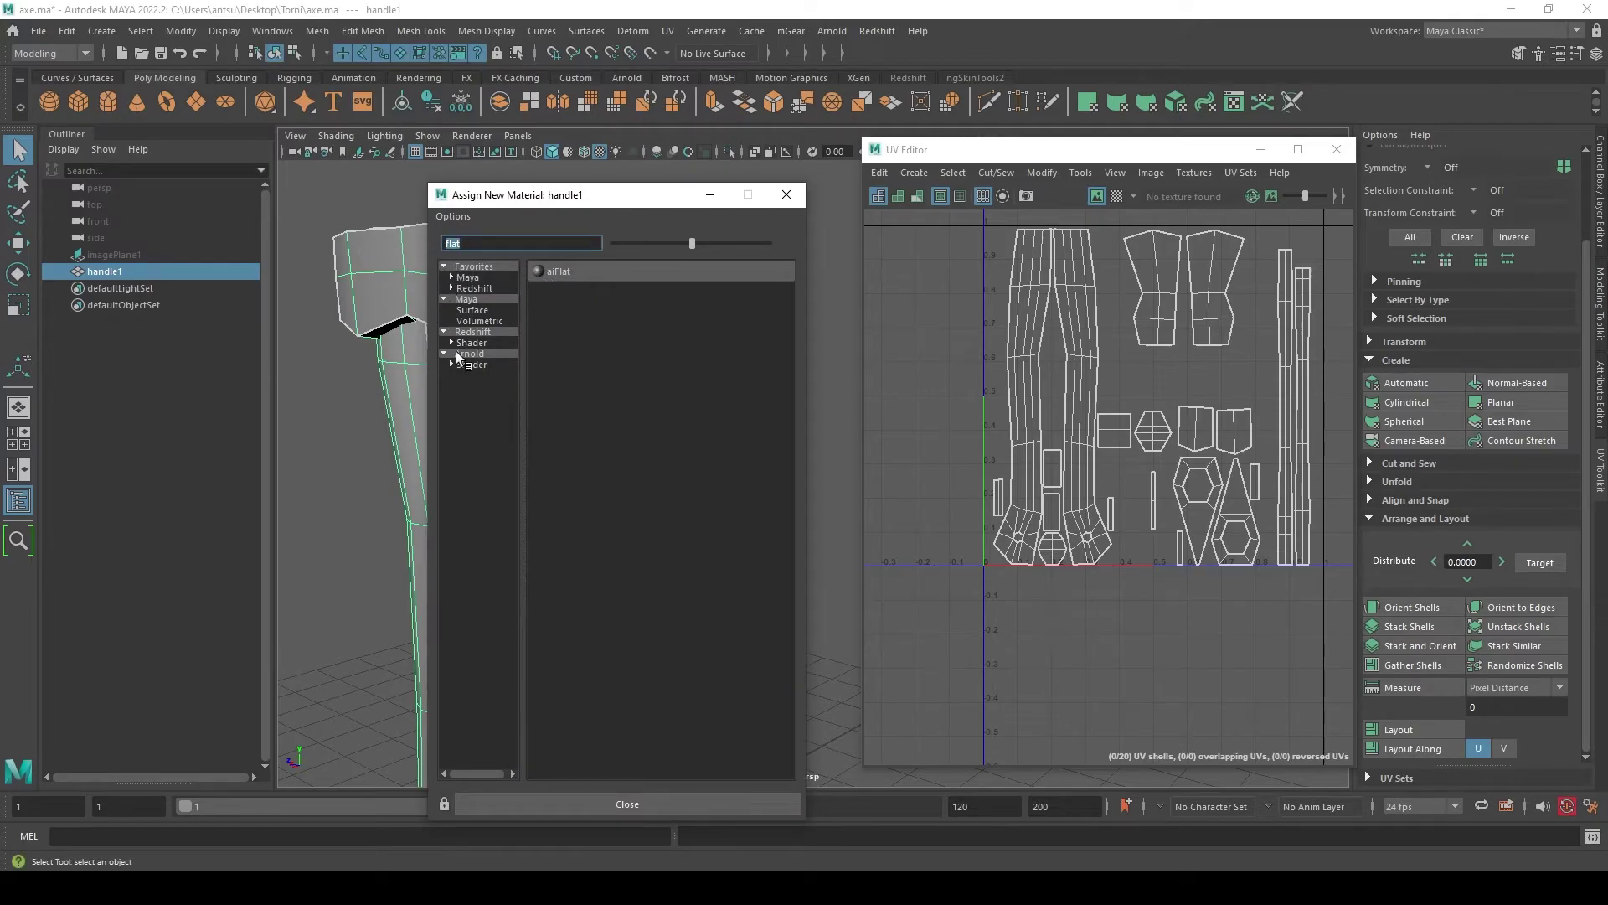
click(479, 266)
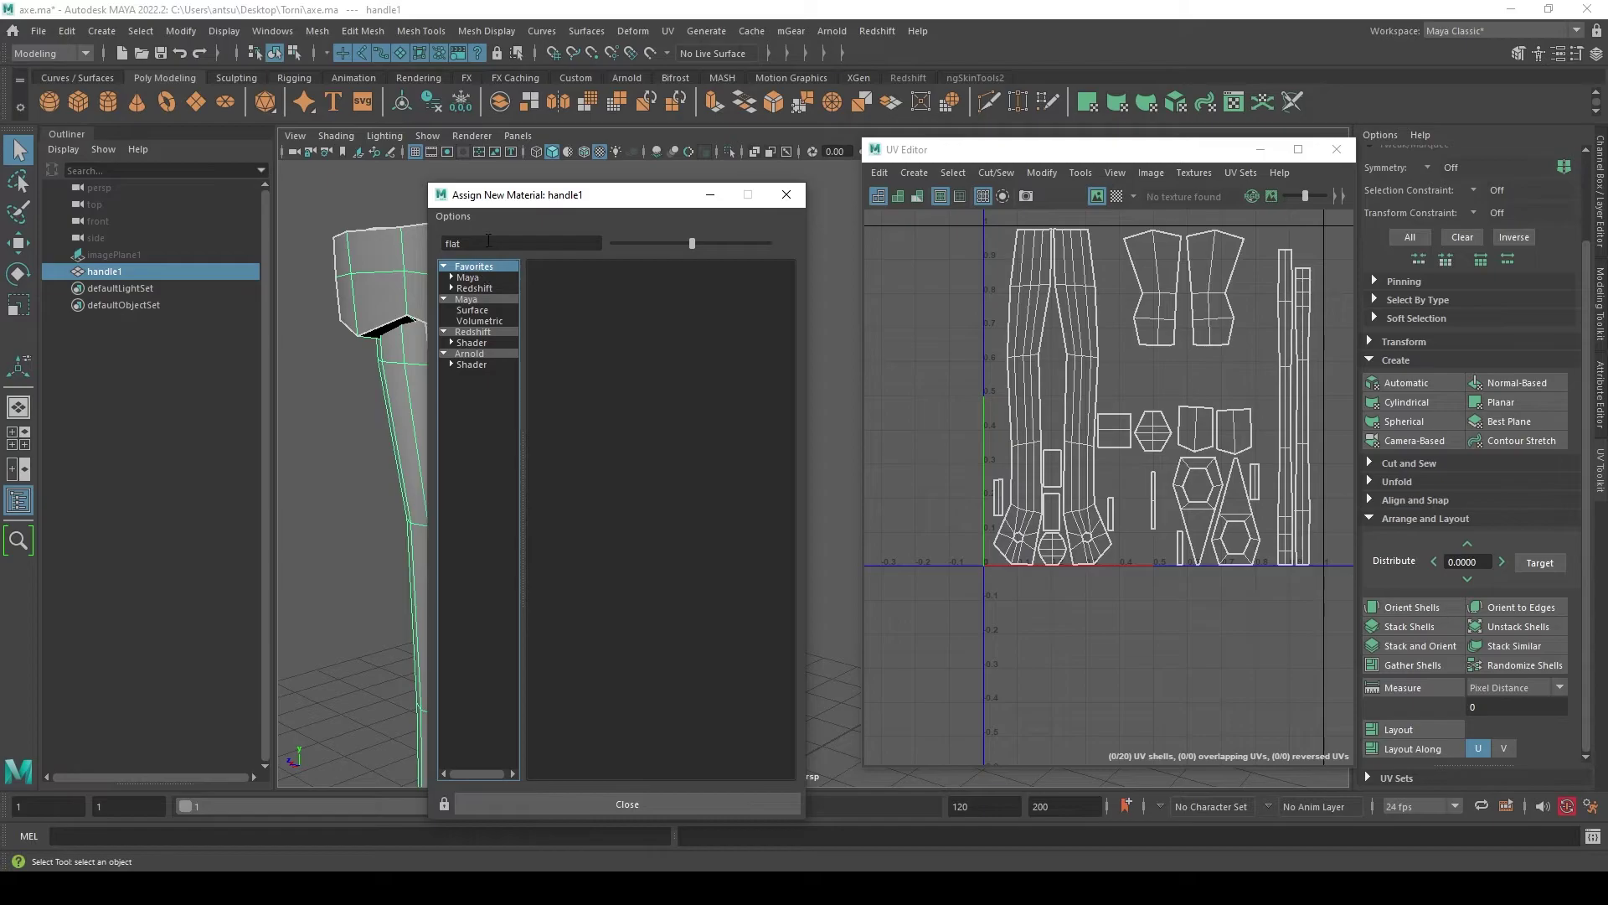
click(473, 297)
click(473, 403)
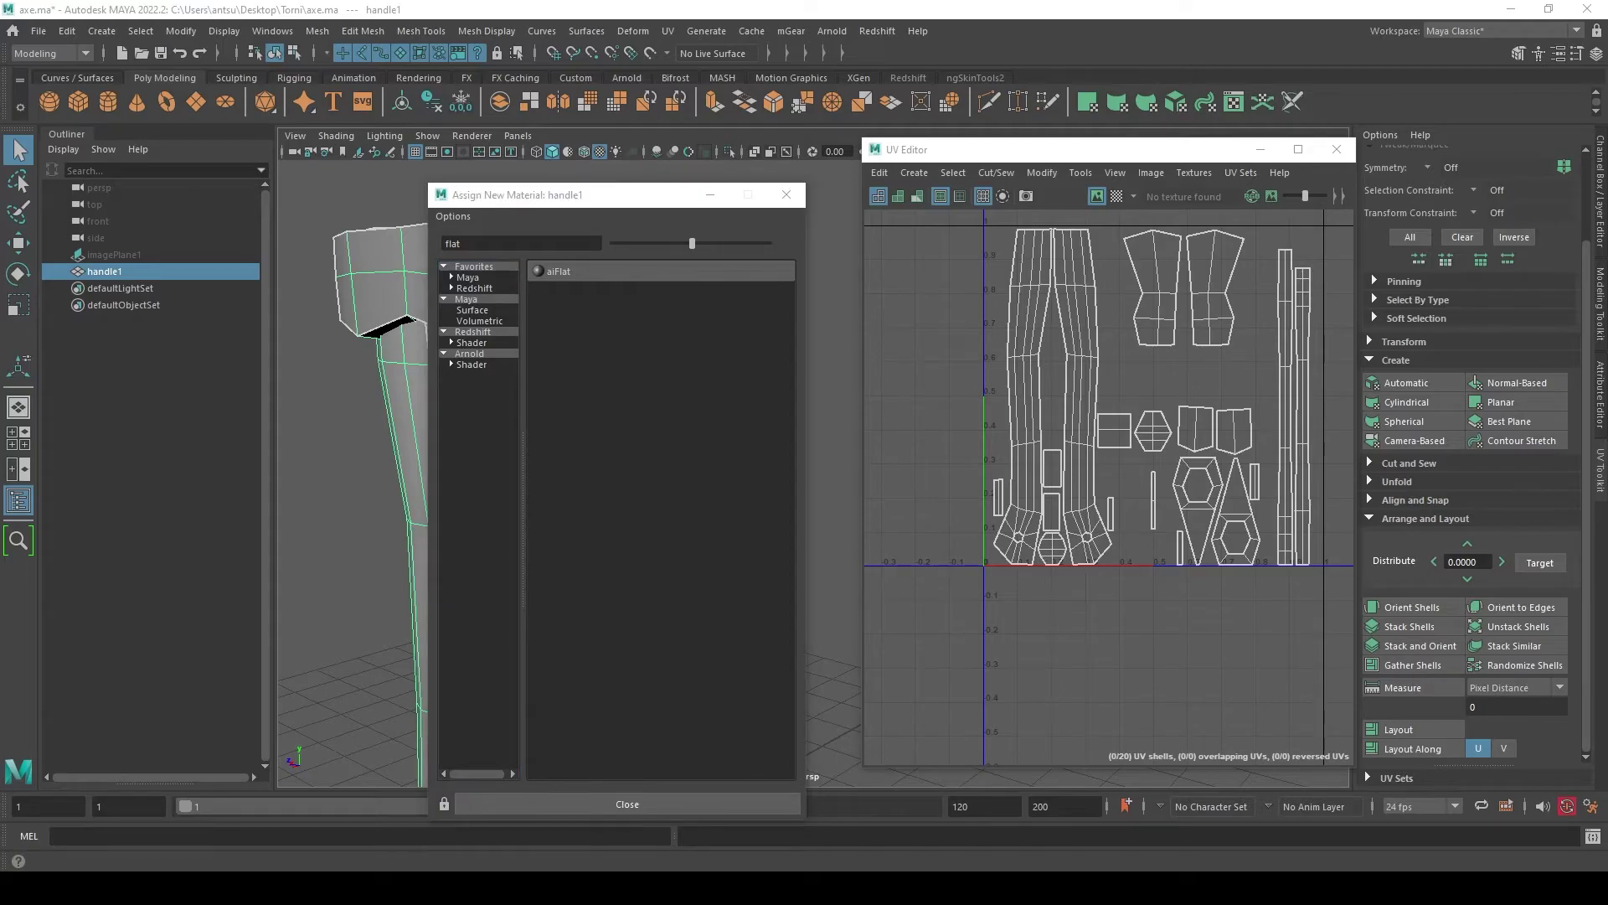
click(575, 272)
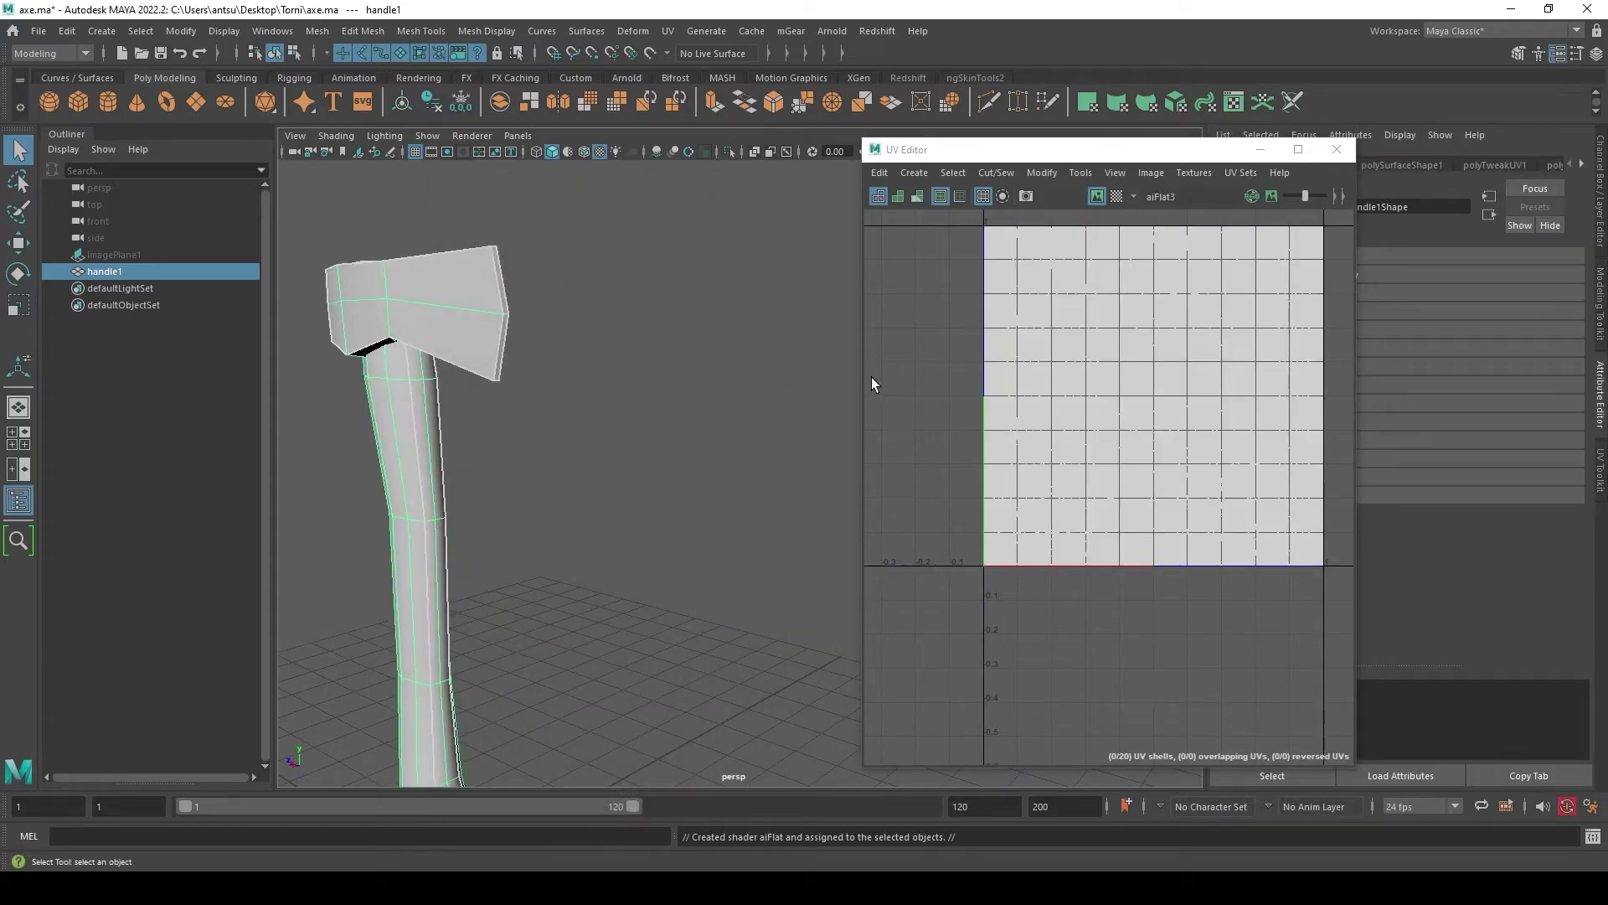
drag(1157, 159, 1004, 184)
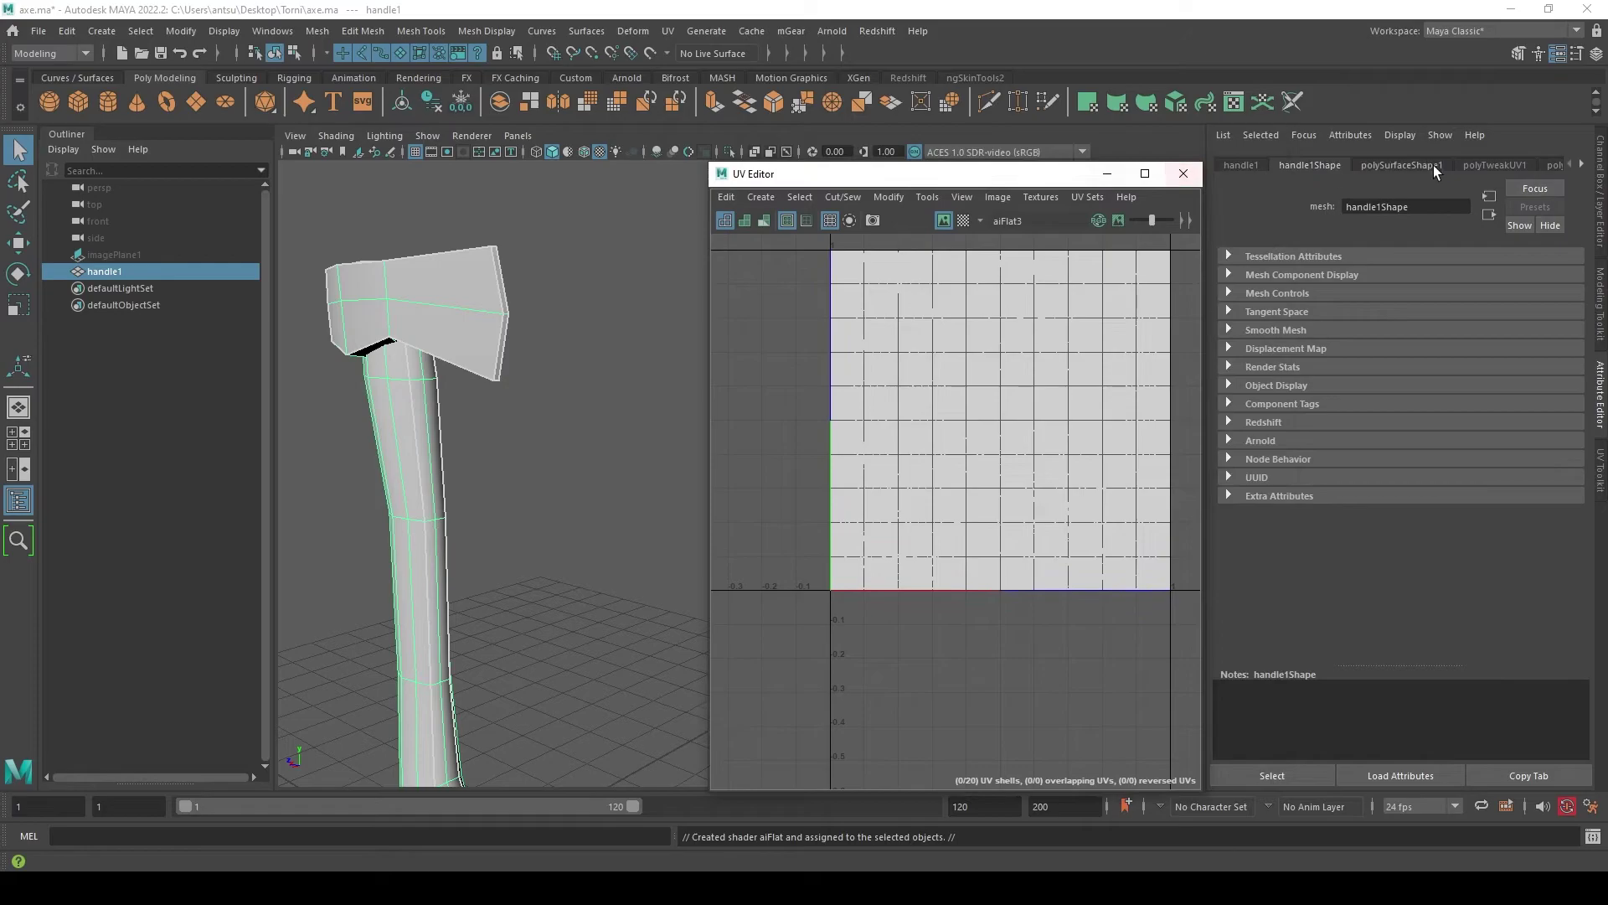
click(1580, 165)
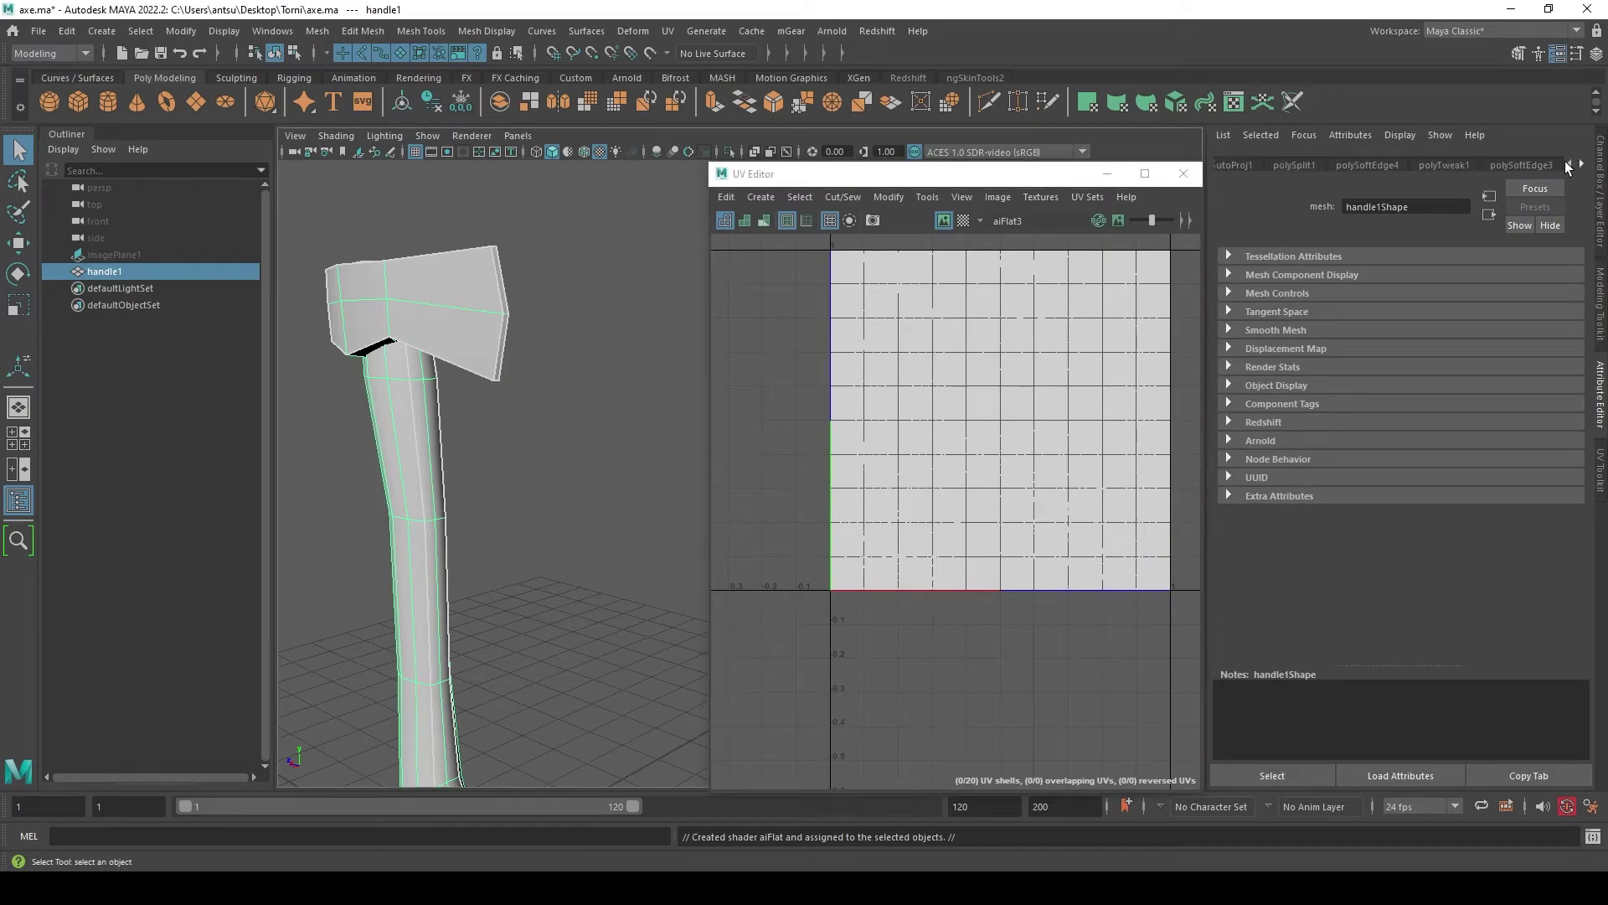
- Delete the axe's construction history and open the aiFlat3 material's attributes
click(1600, 188)
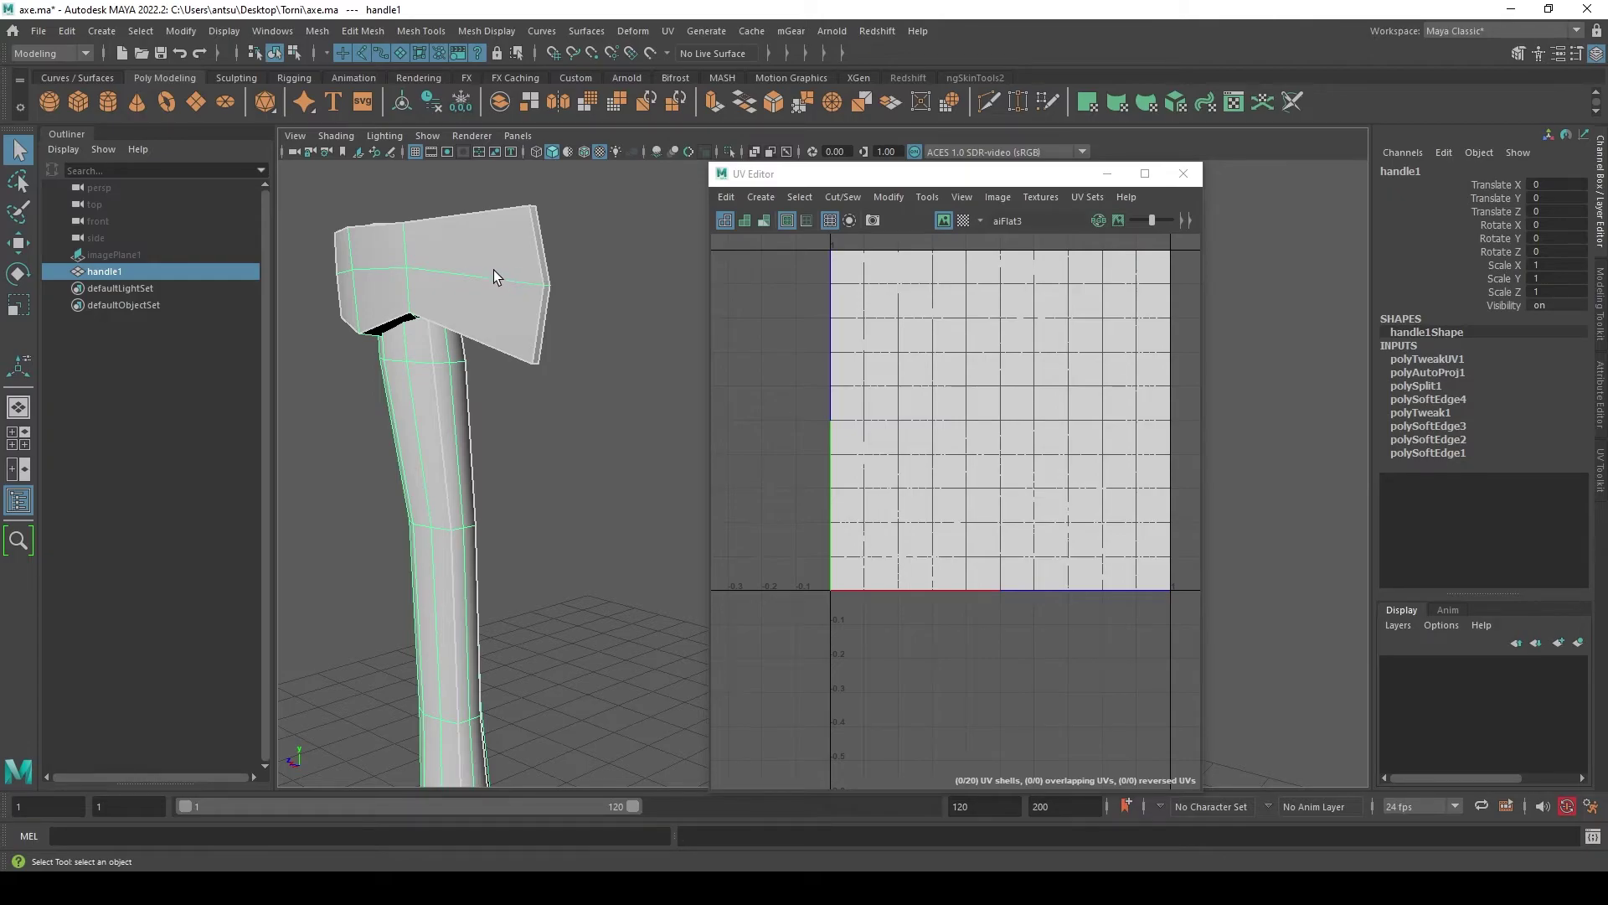
click(67, 31)
mouse_move(115, 231)
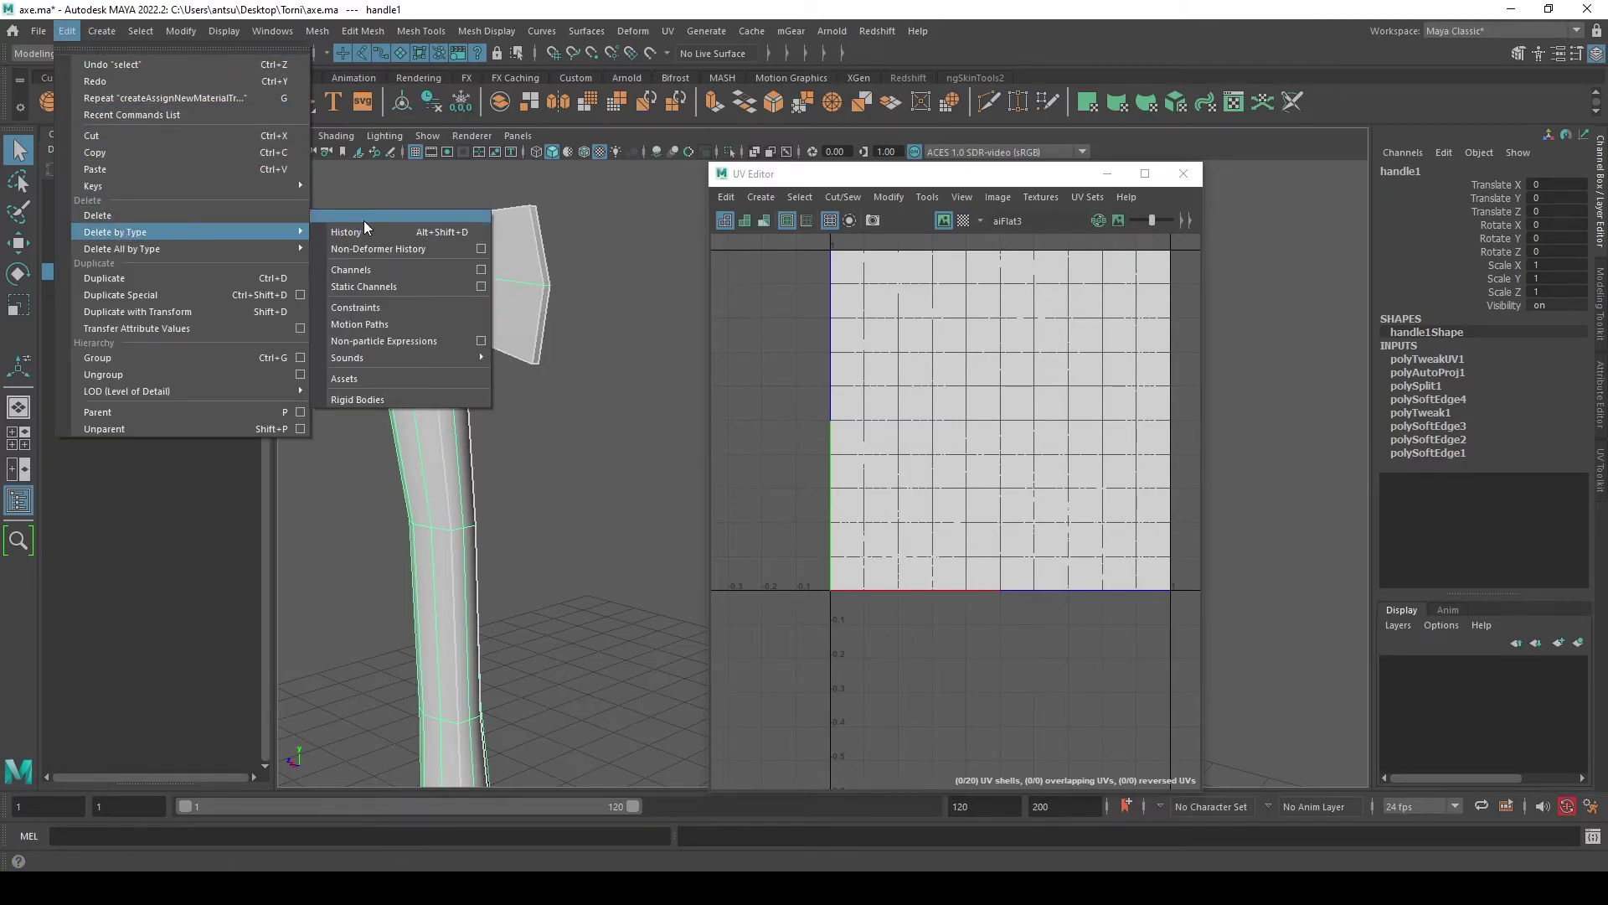
click(360, 232)
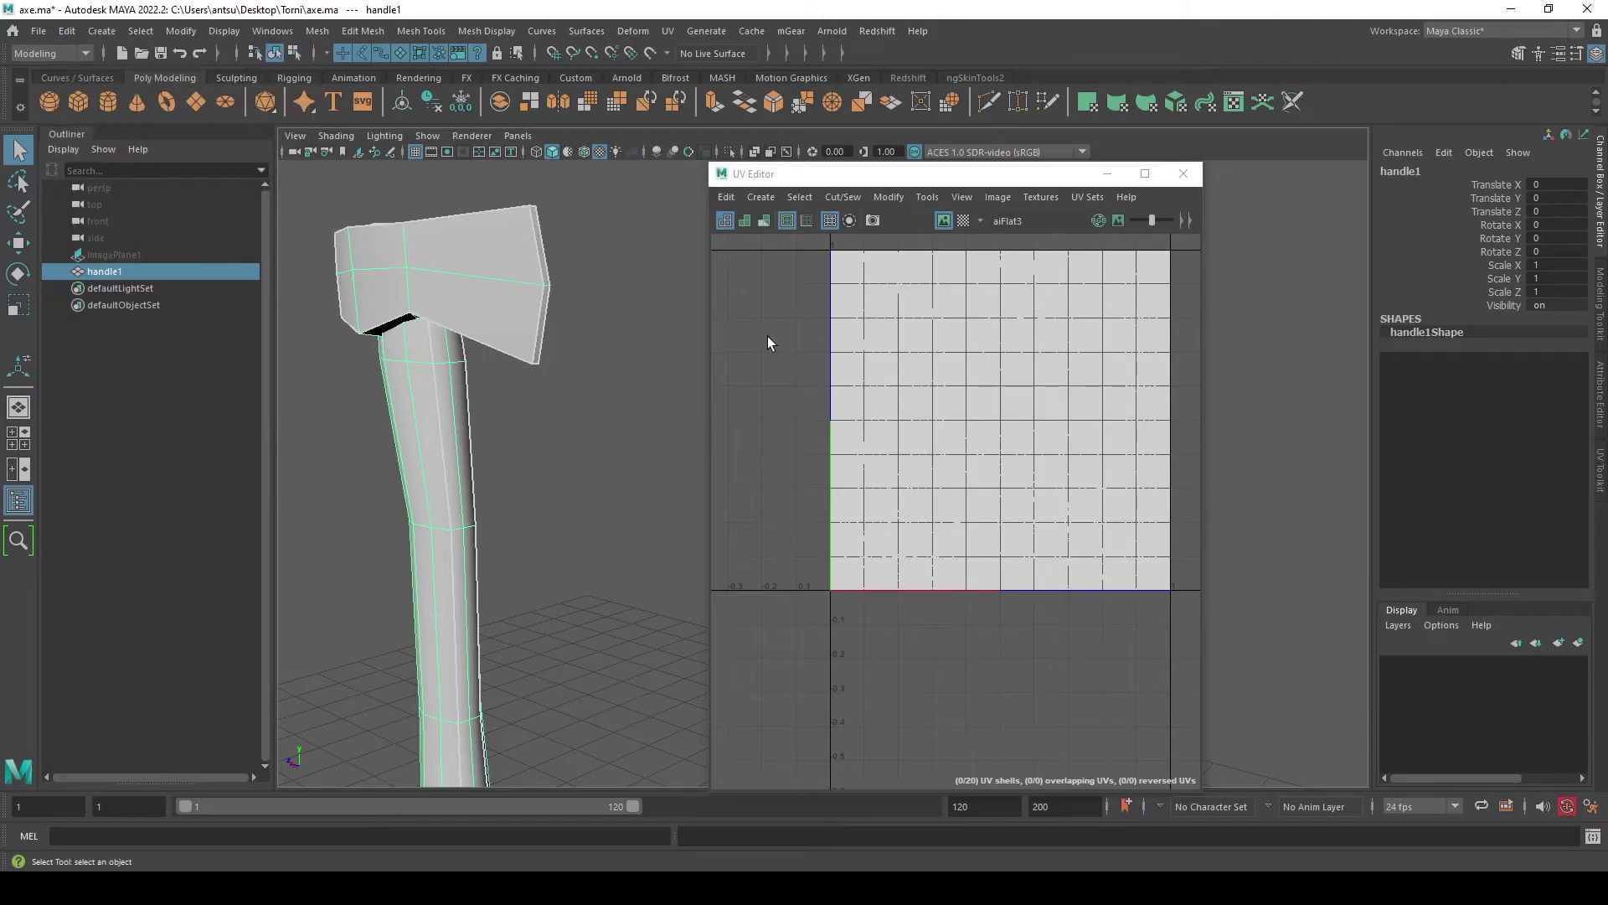
click(1603, 394)
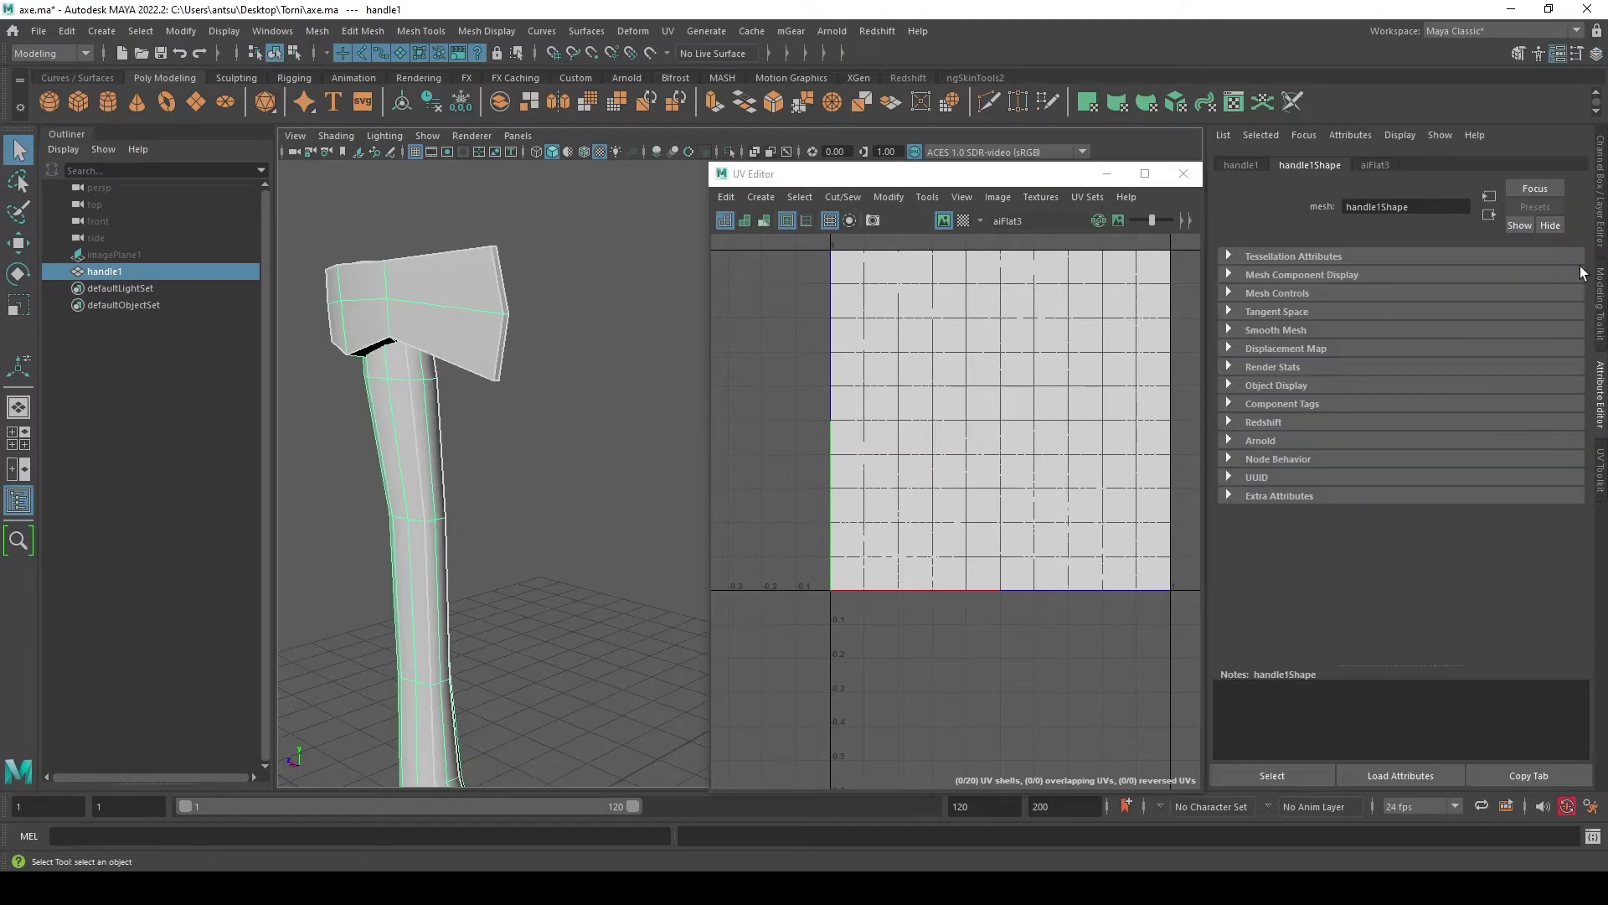
click(1388, 163)
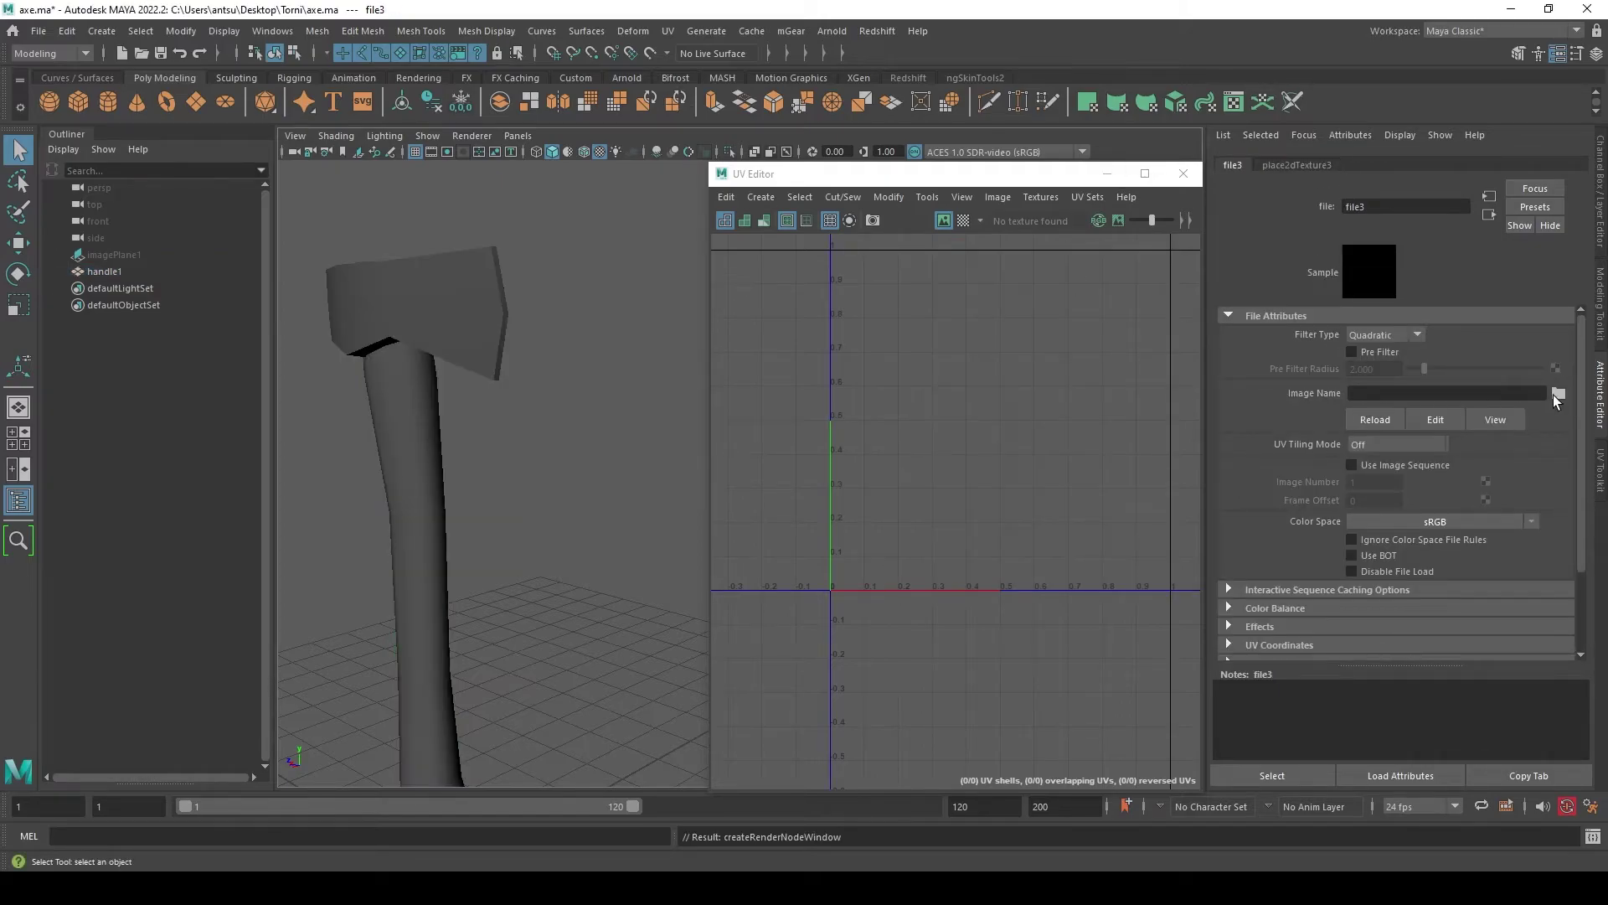
- Load hatchetExp.png into the file3 node and inspect the textured axe up close
click(1556, 396)
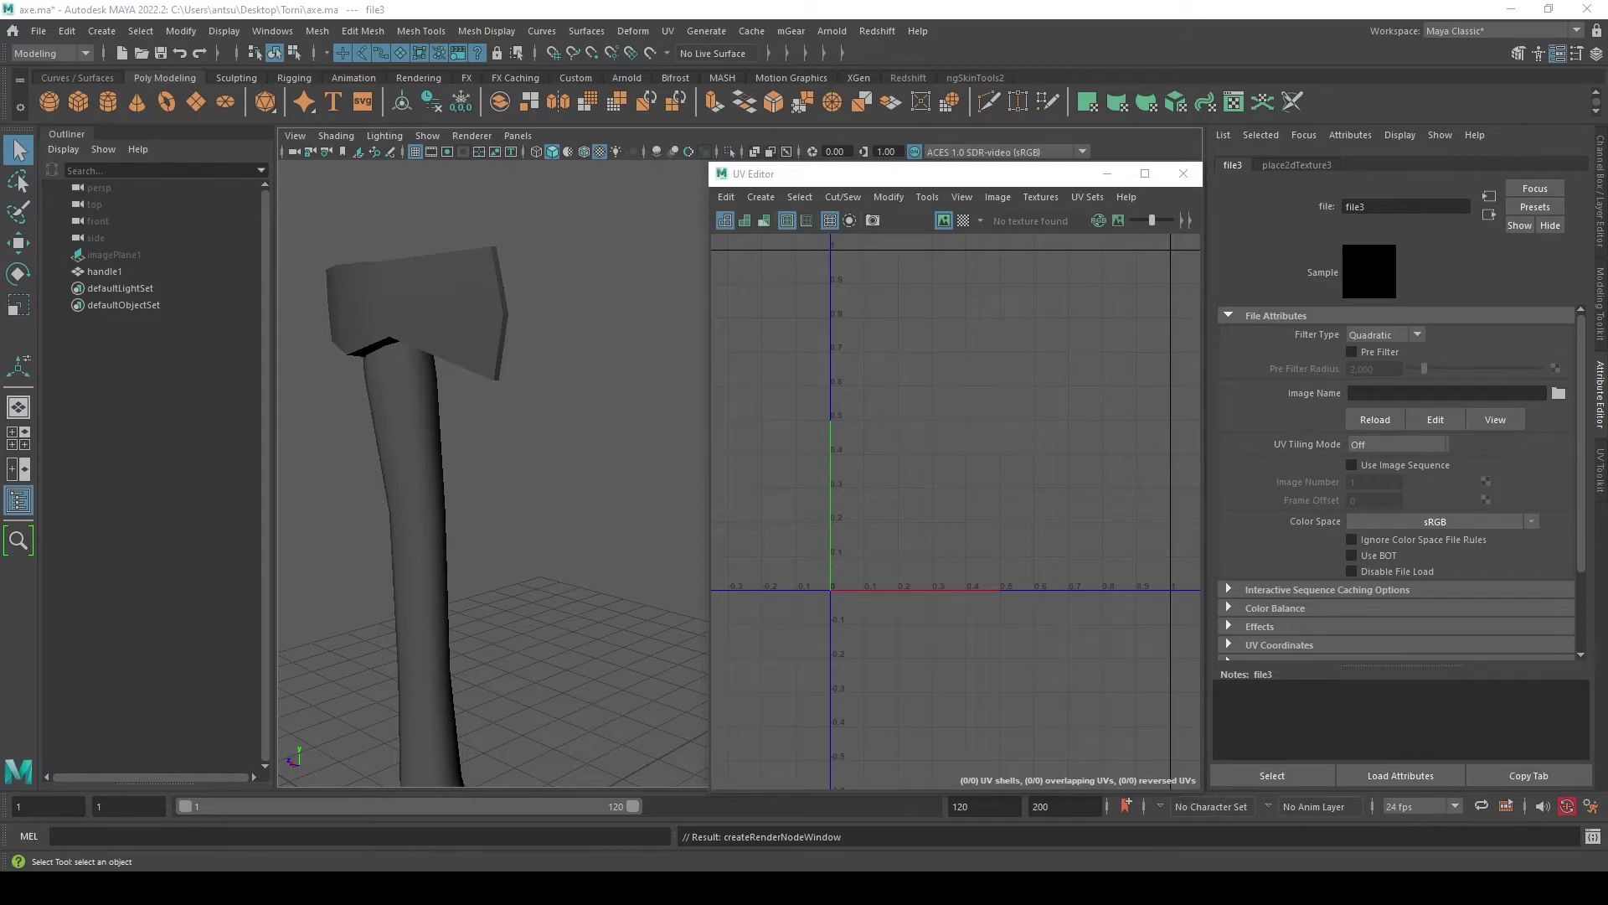
alt+middle_drag(581, 449, 523, 431)
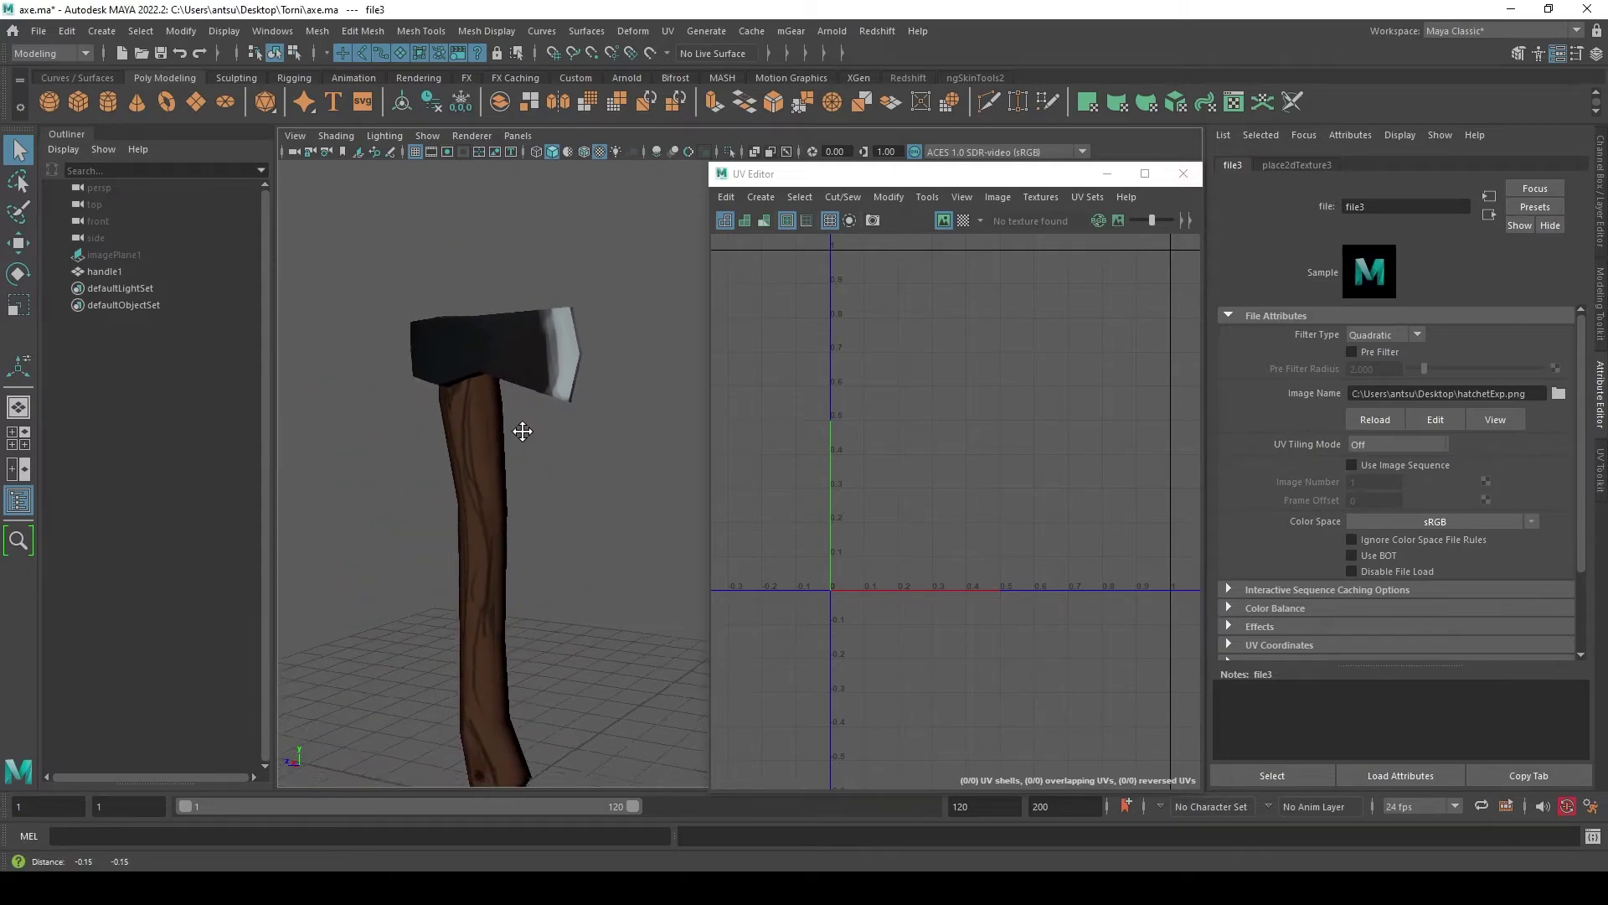
mouse_move(523, 430)
alt+mouse_down()
mouse_move(239, 386)
mouse_move(394, 394)
alt+mouse_up()
click(1184, 173)
mouse_move(587, 352)
alt+mouse_down()
mouse_move(646, 433)
mouse_move(402, 373)
mouse_move(886, 412)
mouse_move(705, 340)
mouse_move(1102, 349)
alt+mouse_up()
mouse_move(1103, 348)
alt+right_down()
mouse_move(1084, 344)
mouse_move(1056, 417)
alt+right_up()
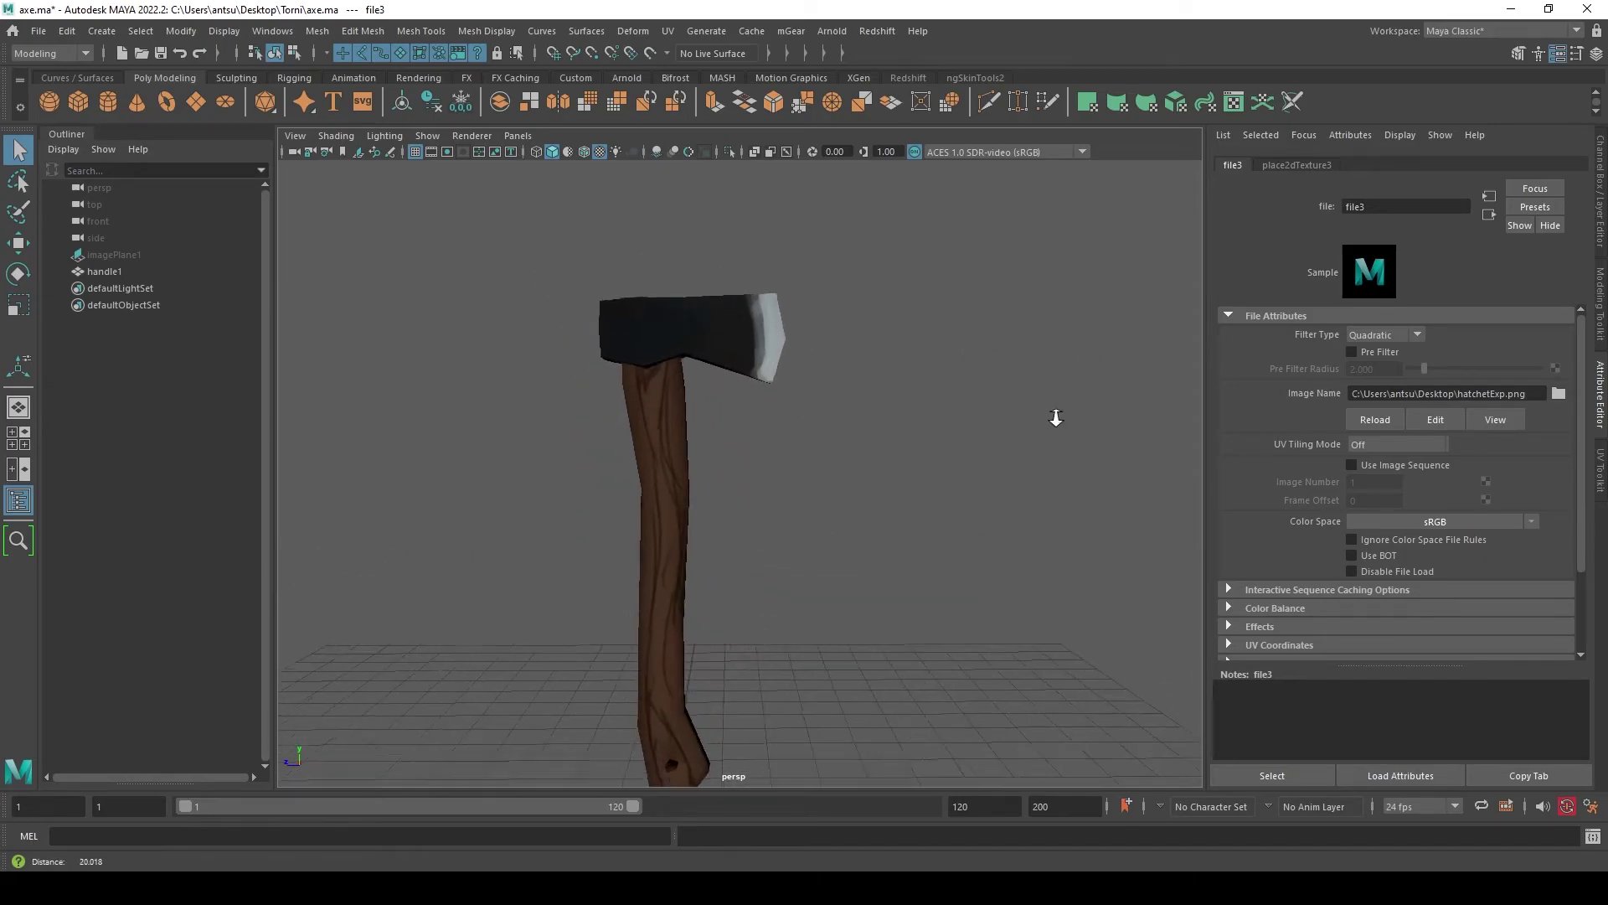
mouse_move(1056, 418)
alt+mouse_down()
mouse_move(829, 337)
mouse_move(893, 362)
mouse_move(797, 394)
mouse_move(791, 363)
mouse_move(753, 358)
mouse_move(940, 445)
mouse_move(955, 358)
alt+mouse_up()
scroll(796, 394, up, 5)
alt+right_drag(954, 358, 1030, 406)
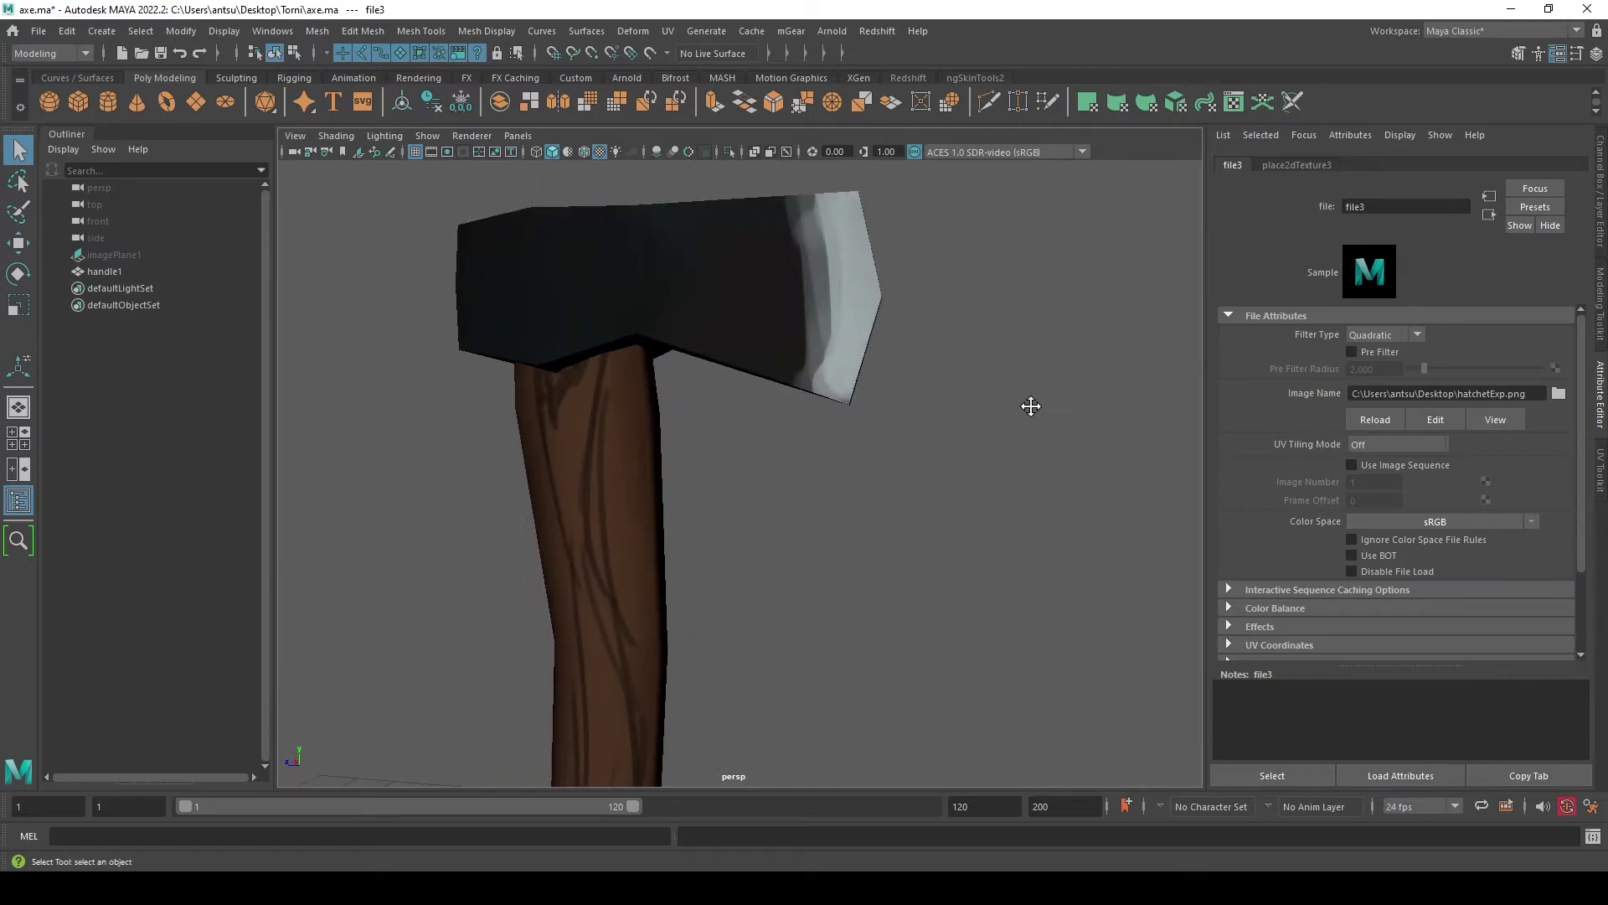
alt+drag(1030, 405, 938, 421)
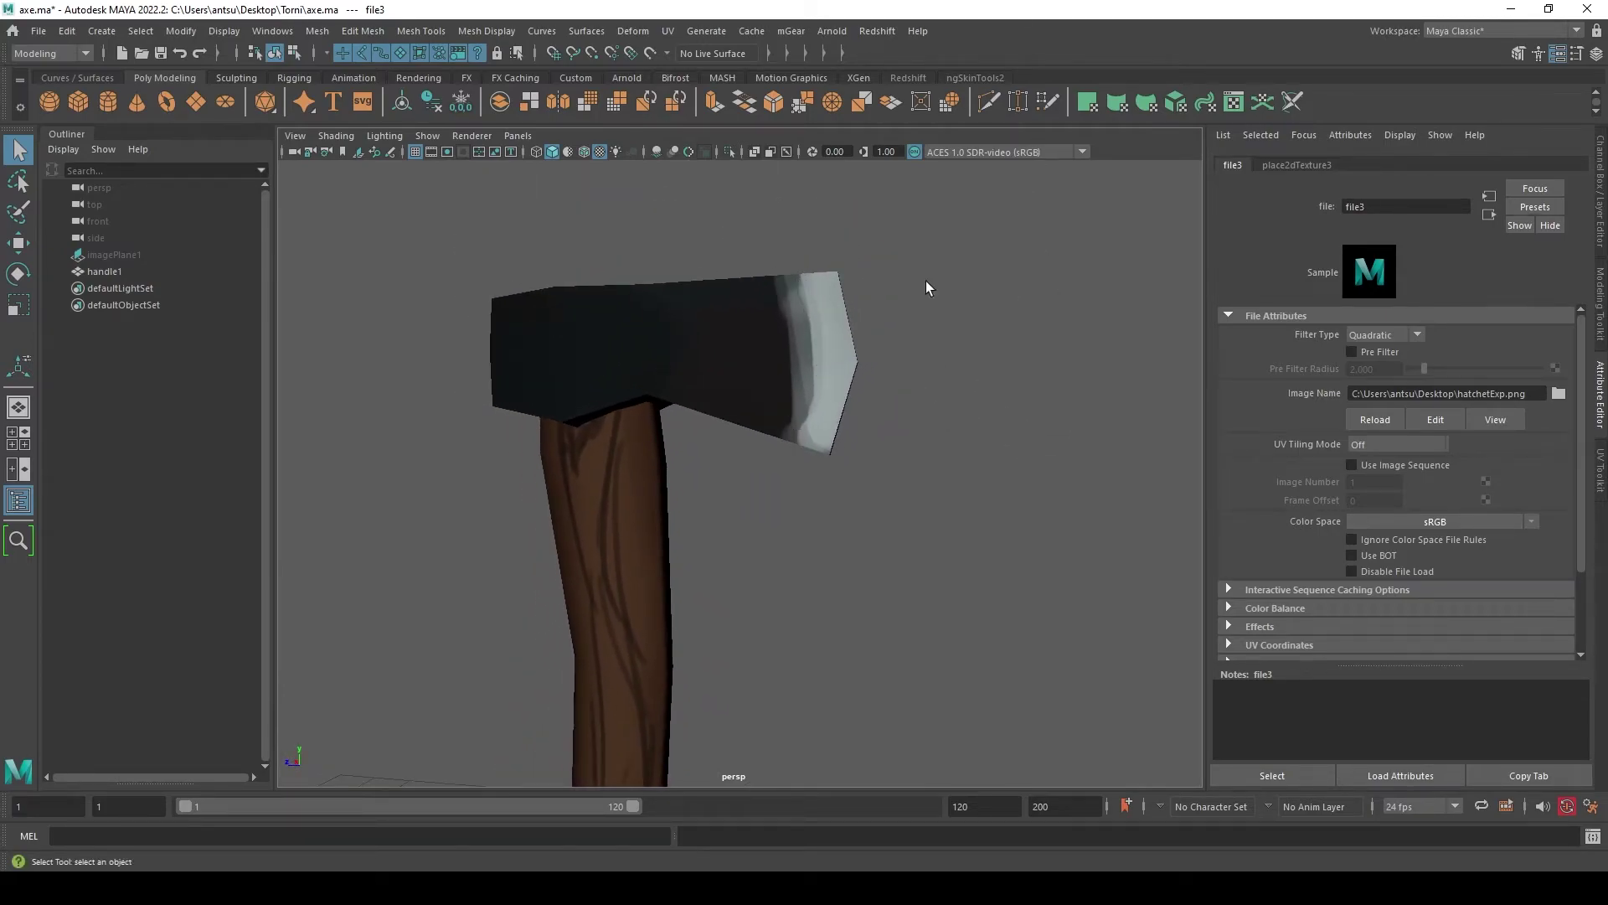
- Select imagePlane1, frame it, and orbit to see the reference behind the axe
click(113, 254)
key(shift+h)
alt+drag(435, 313, 869, 385)
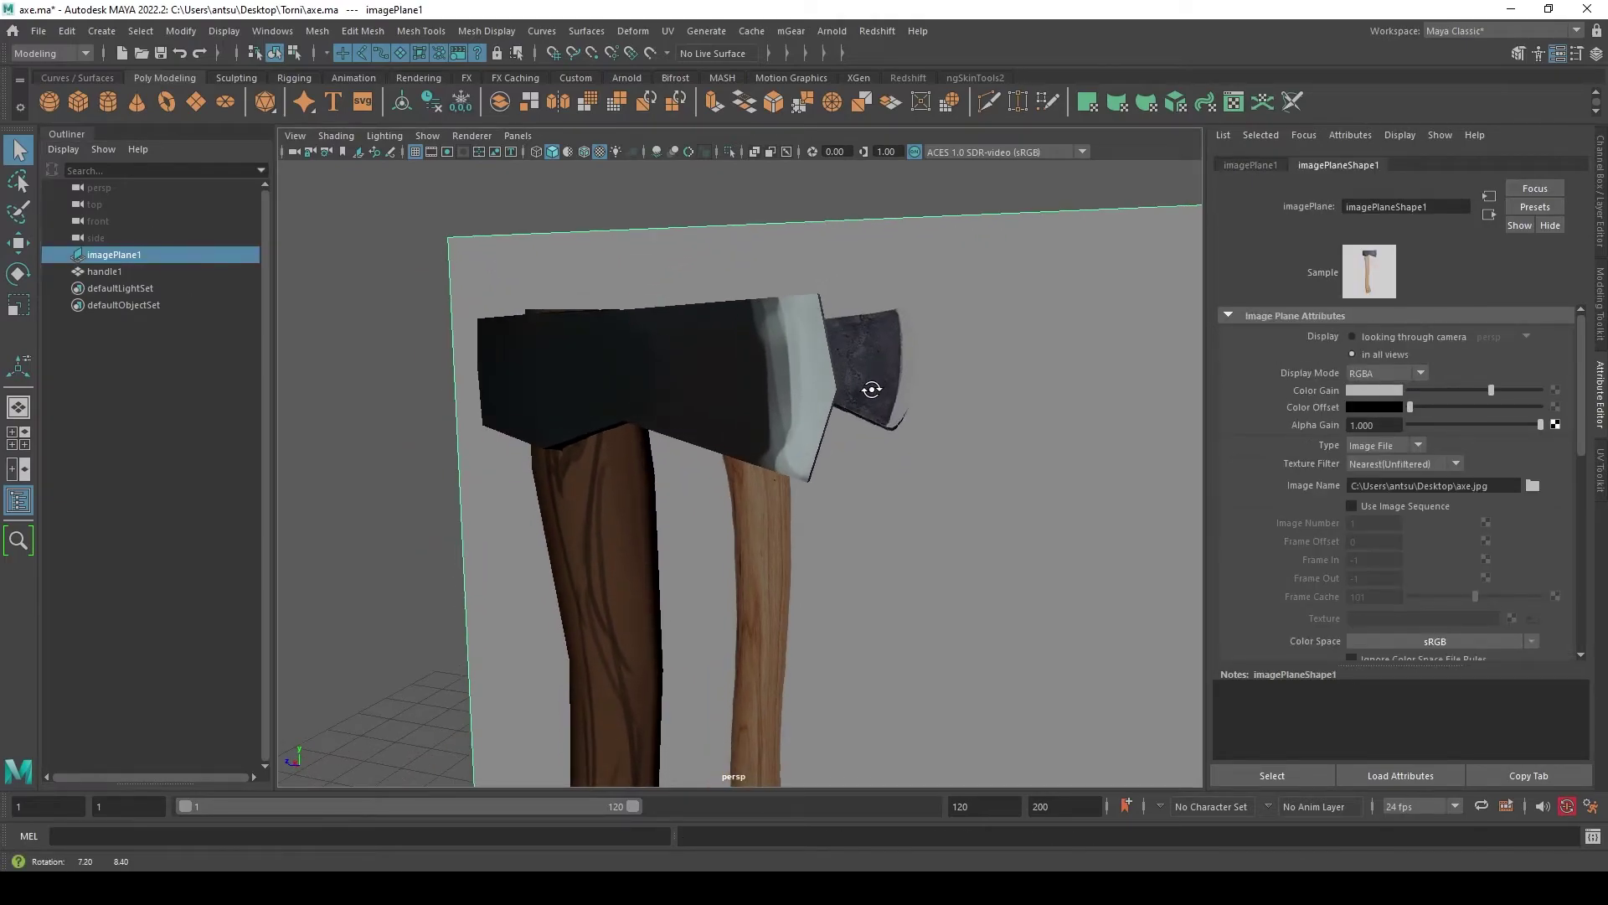
key(f)
alt+drag(933, 460, 911, 362)
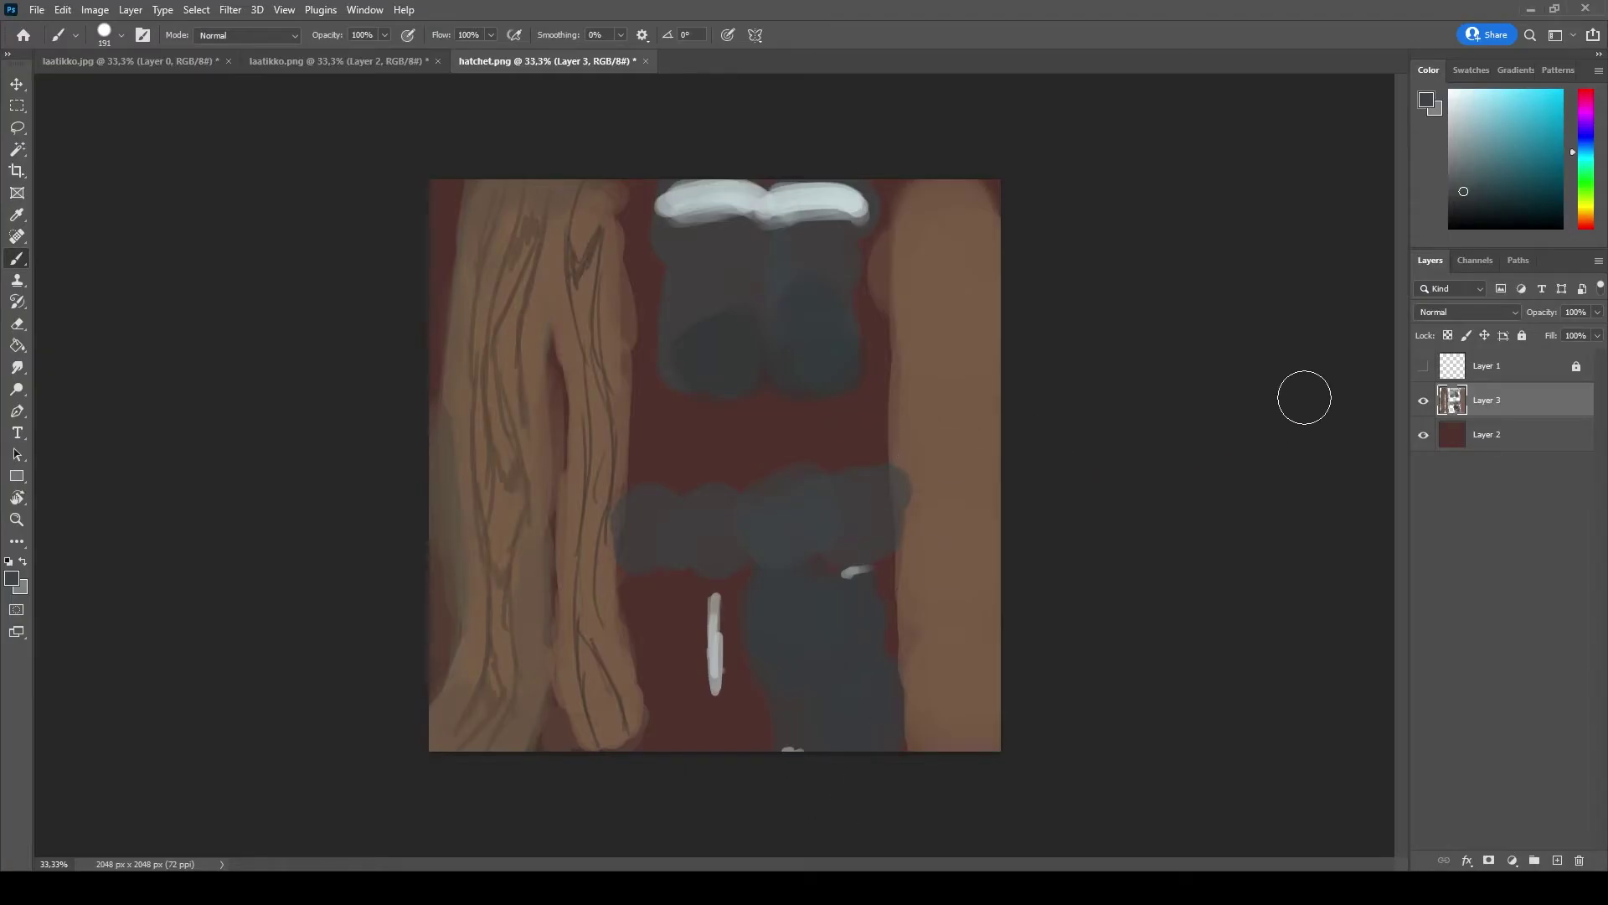
- Save the painted texture as the Photoshop file HatchetTexture.psd, accepting the format options
key(alt)
click(37, 10)
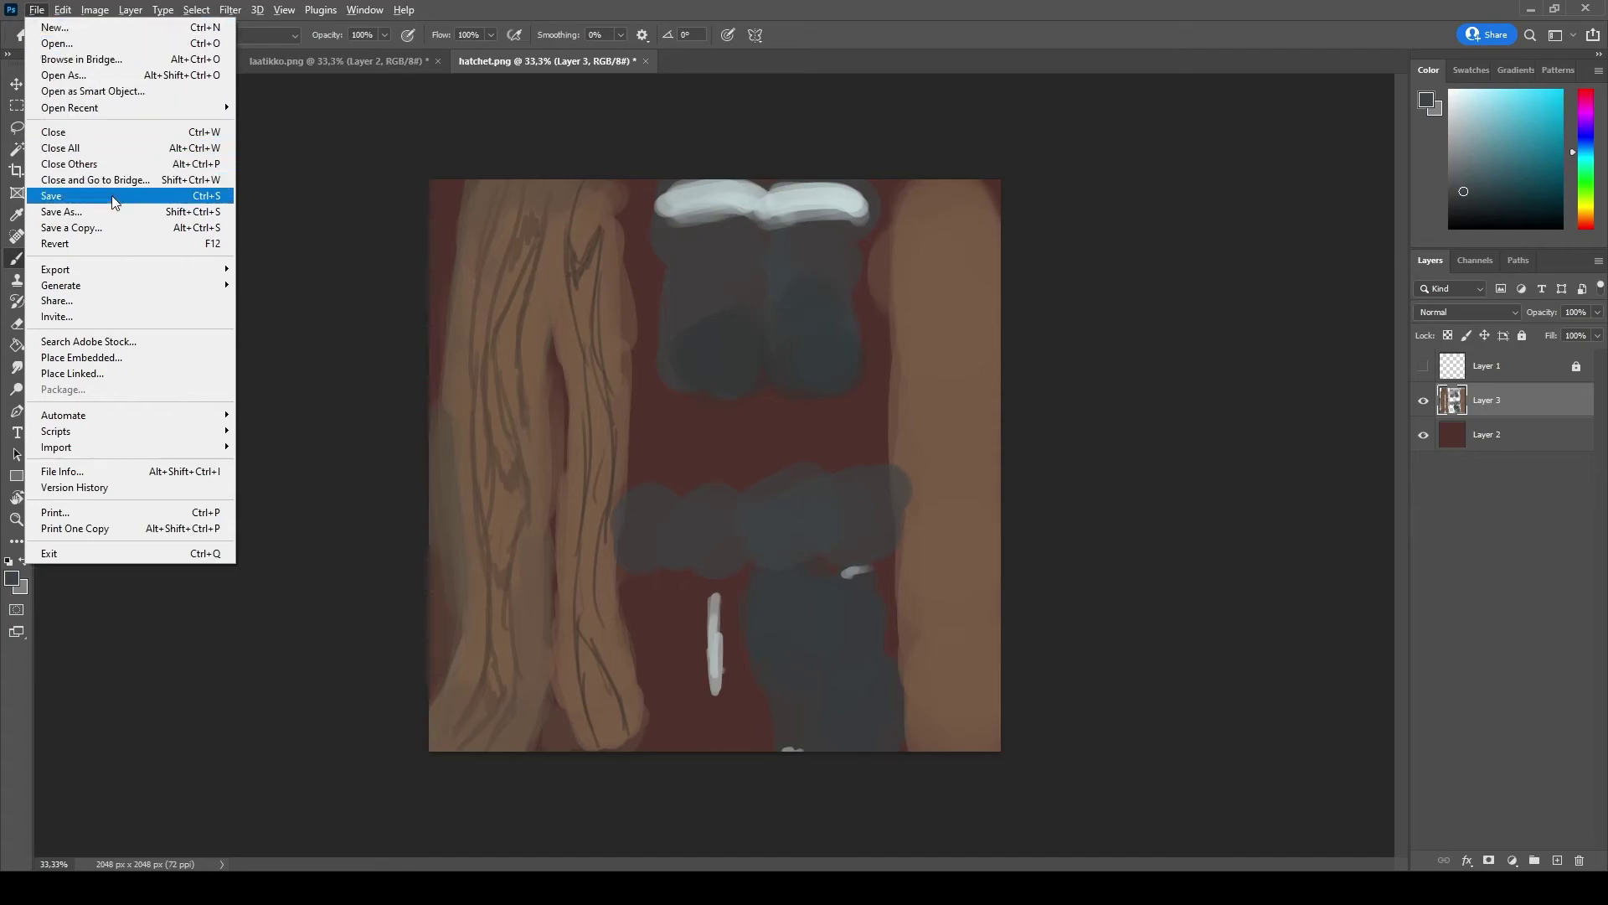
click(89, 213)
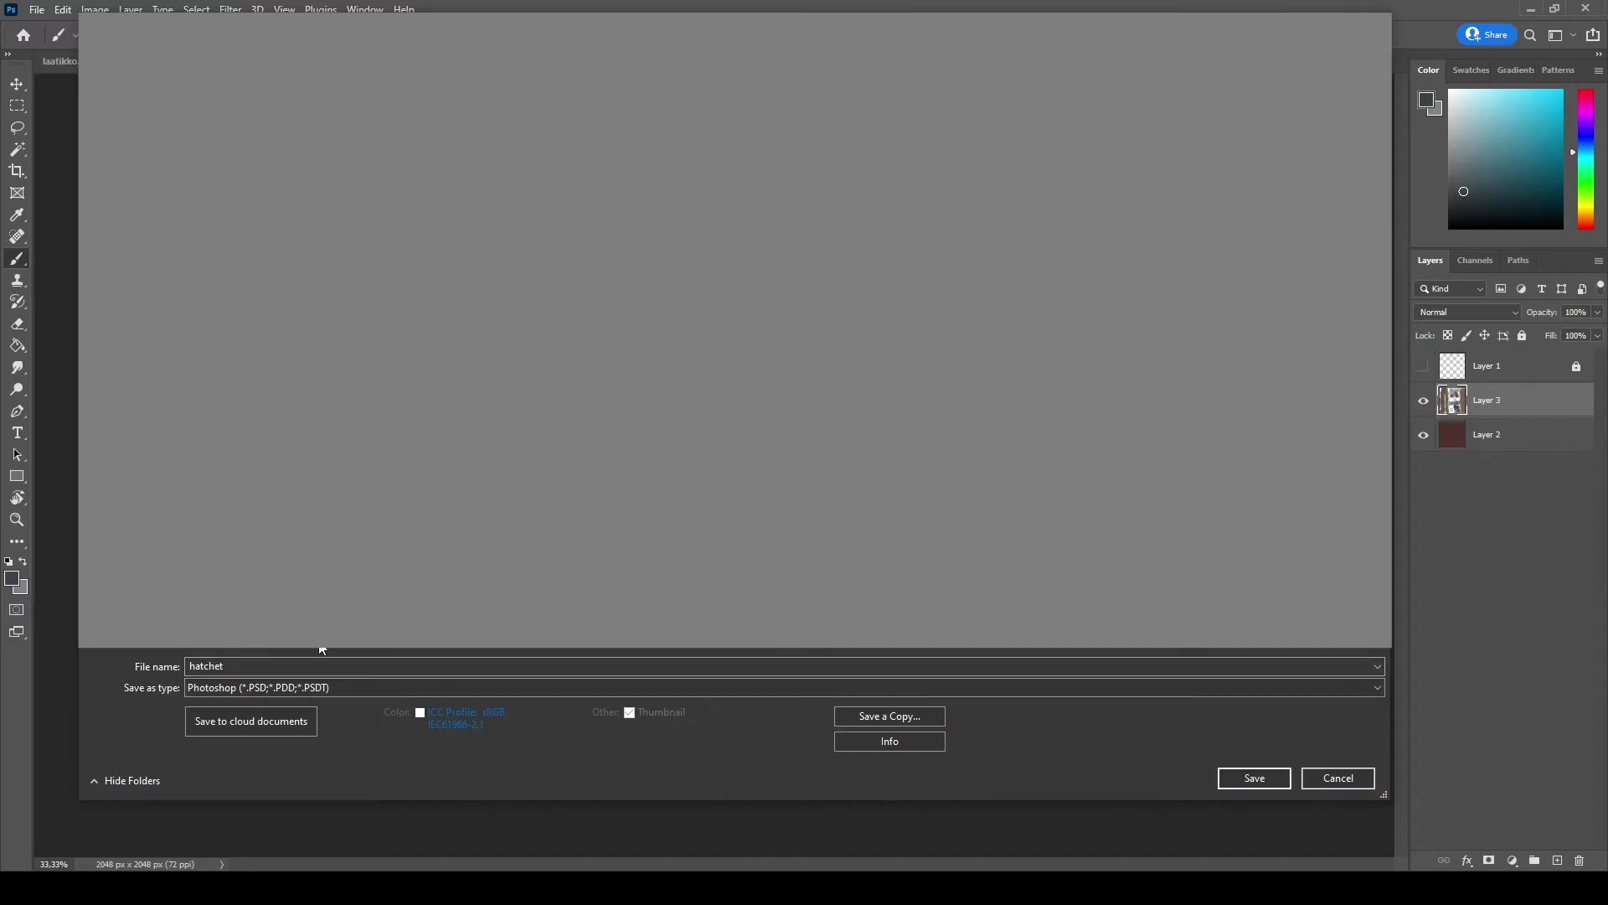
click(260, 667)
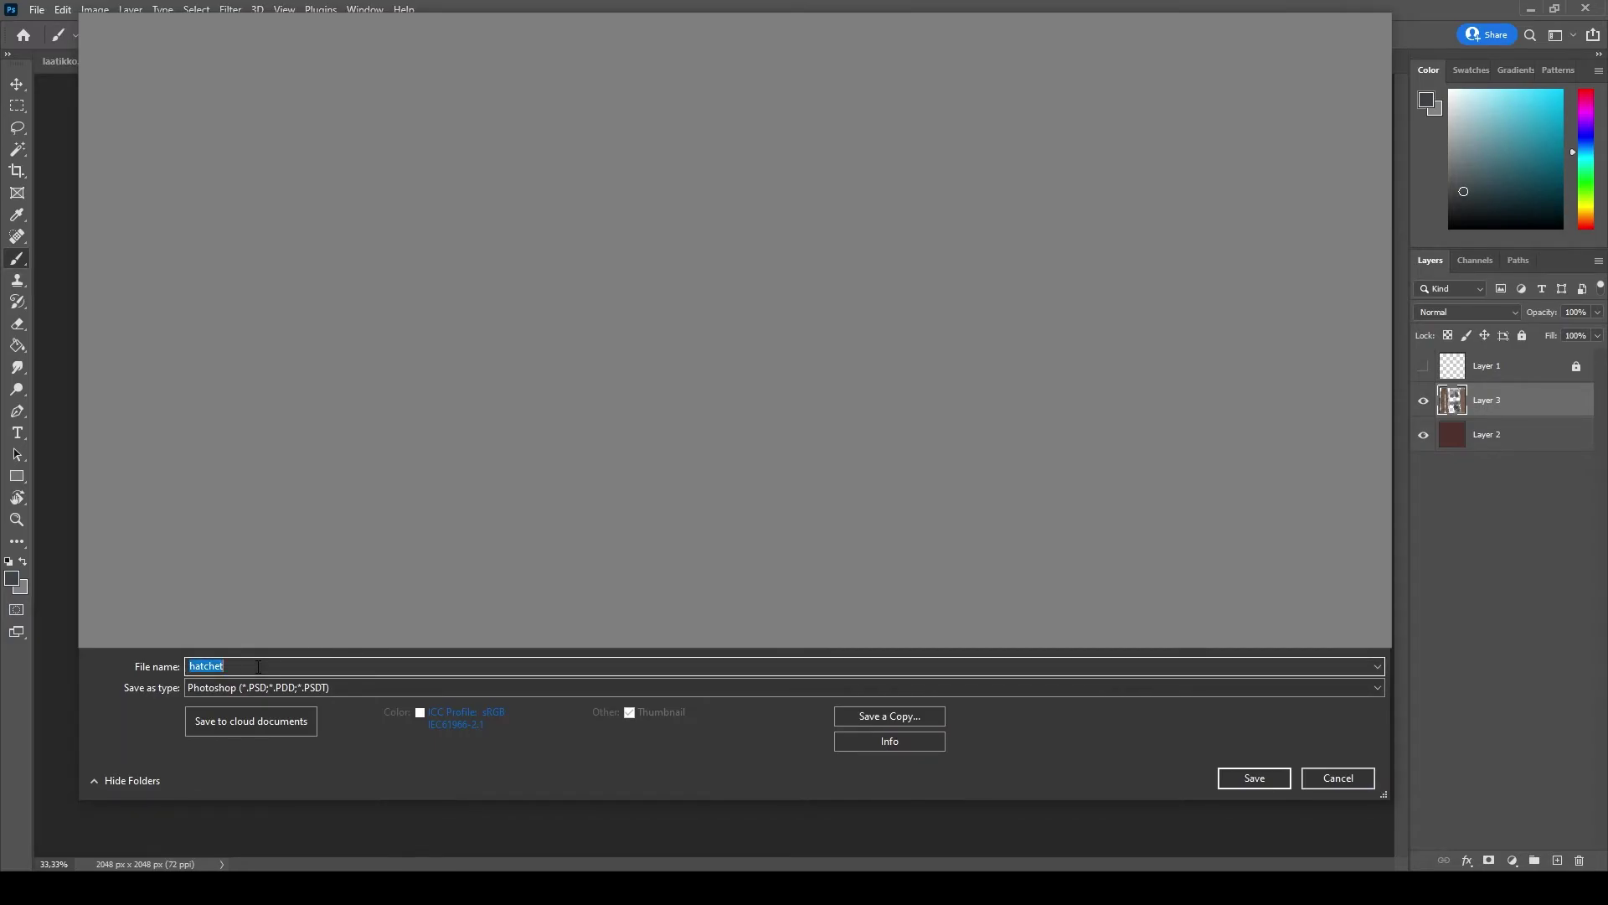
text(Ex)
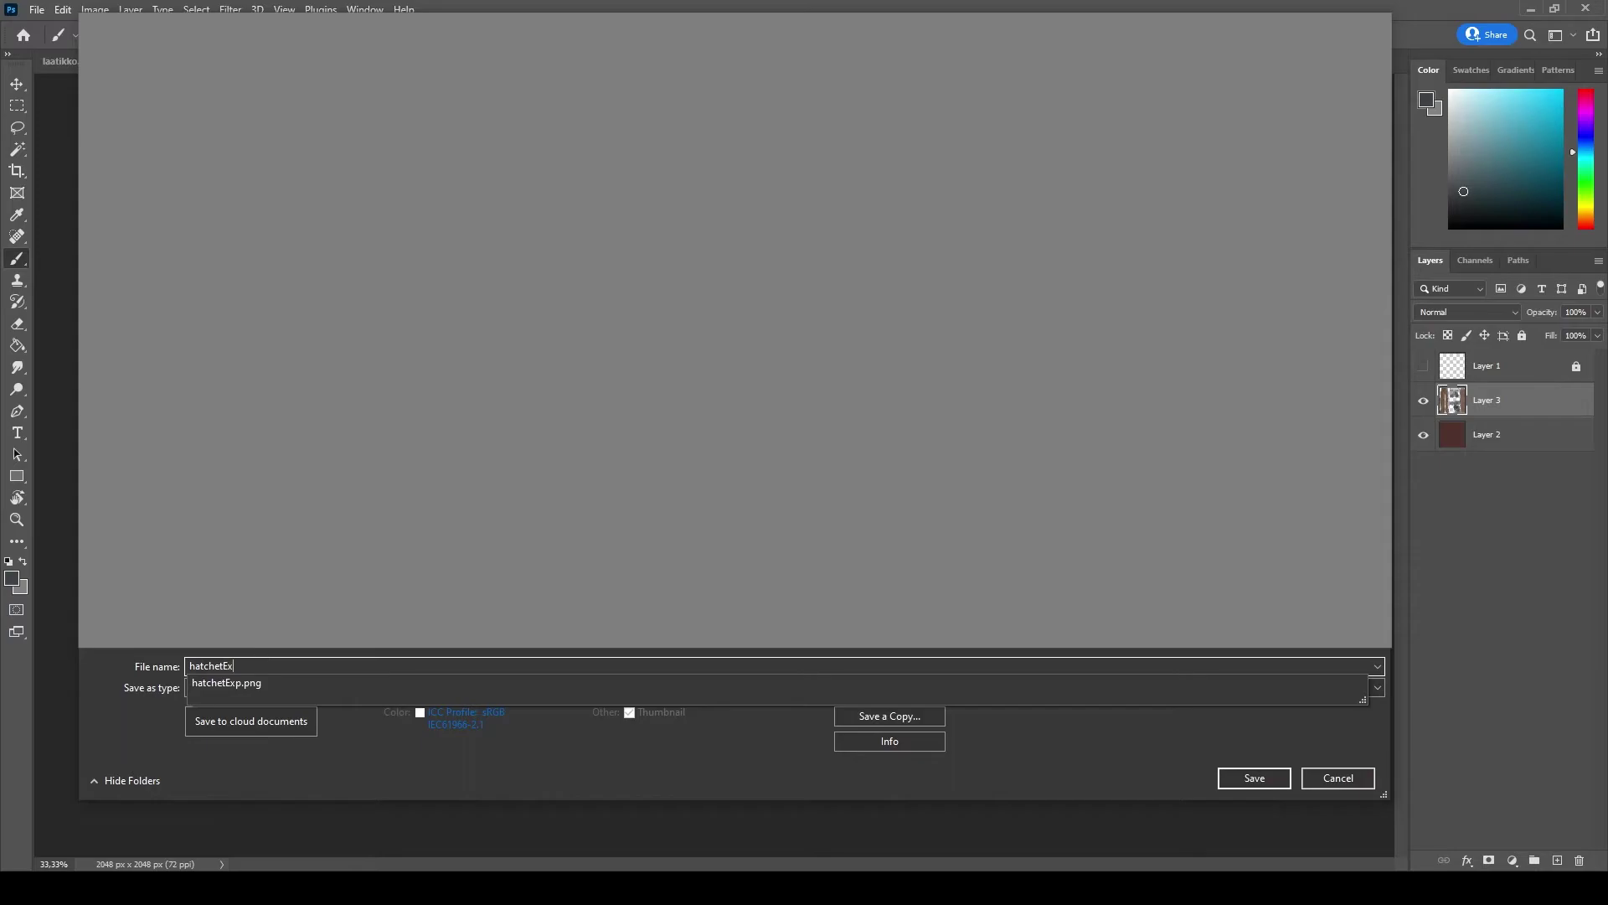
text(port)
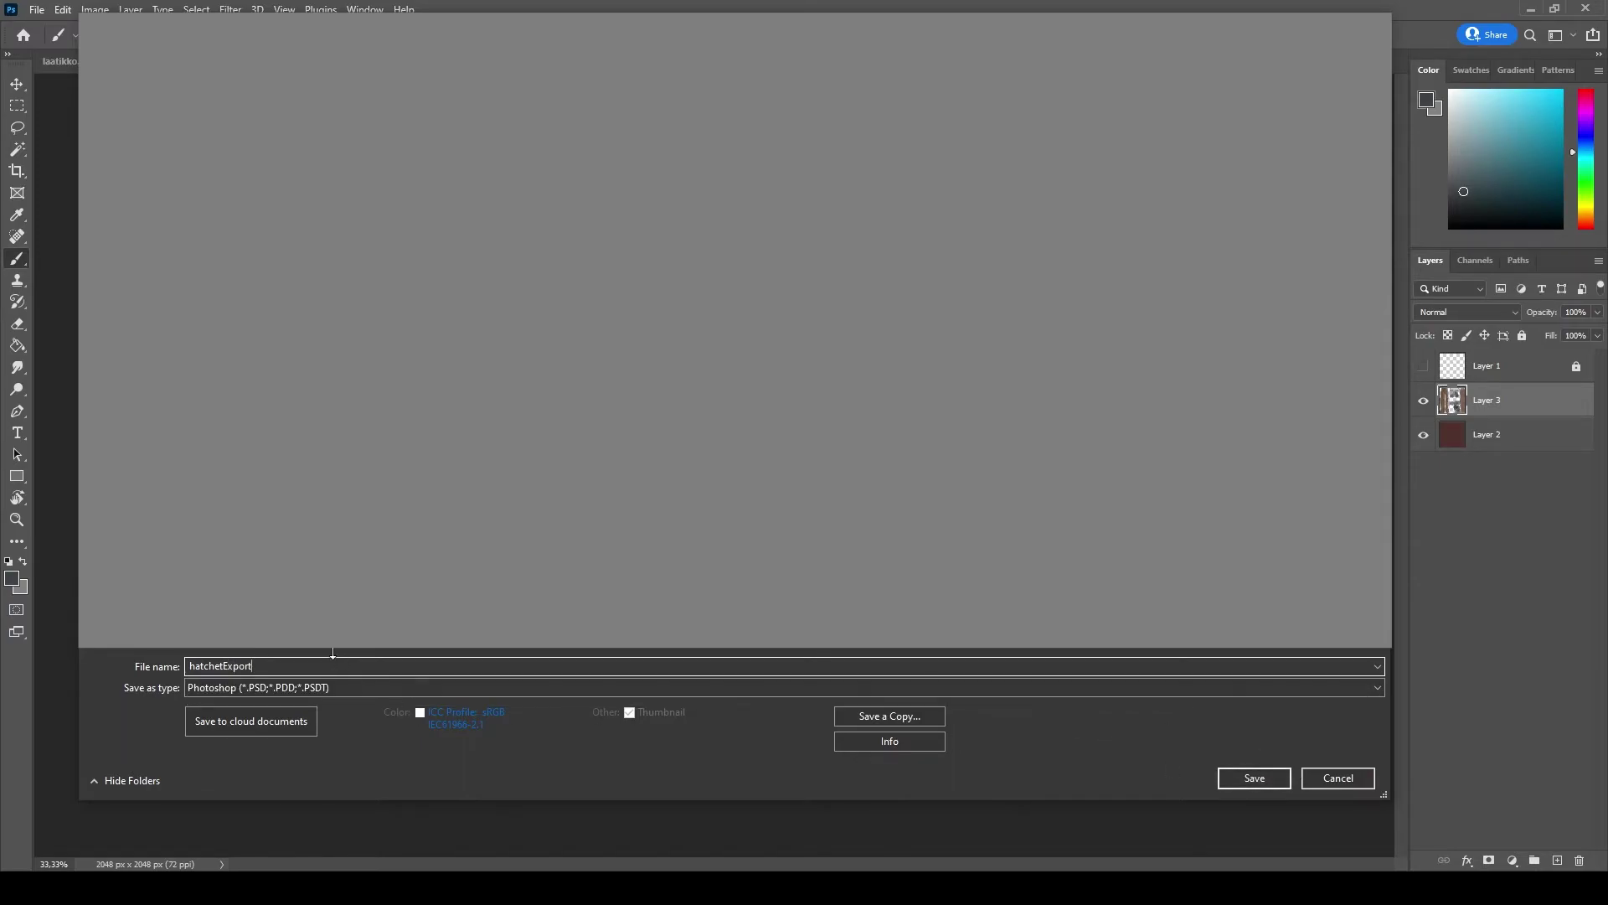
double_click(308, 668)
key(BackSpace)
text(Hatchet)
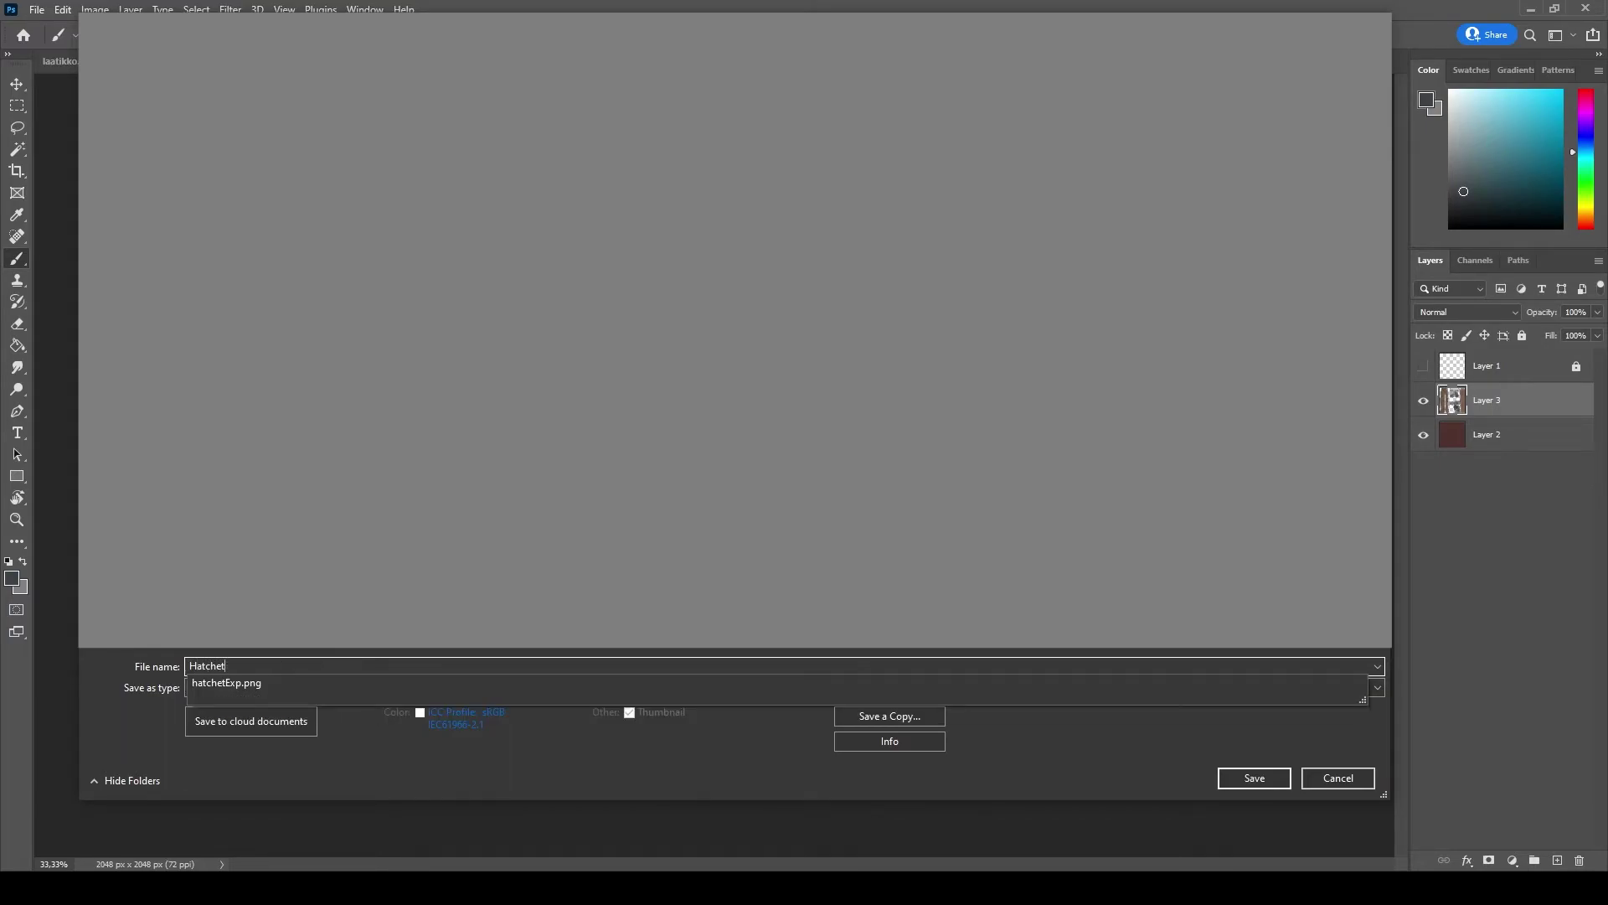
text(Textur)
key(Return)
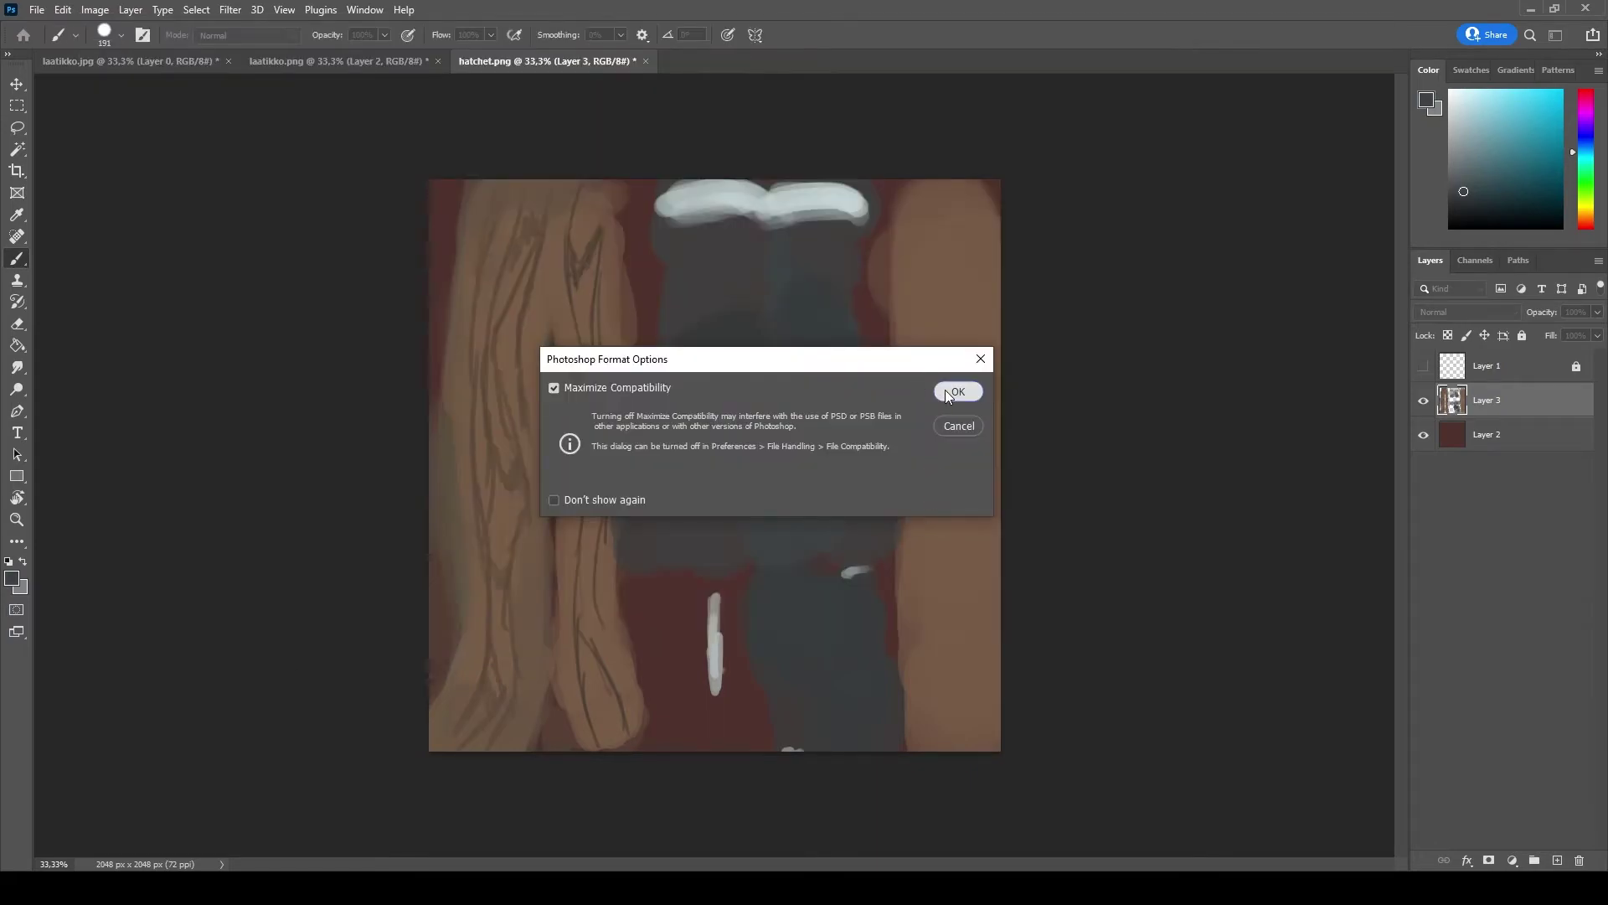
click(954, 392)
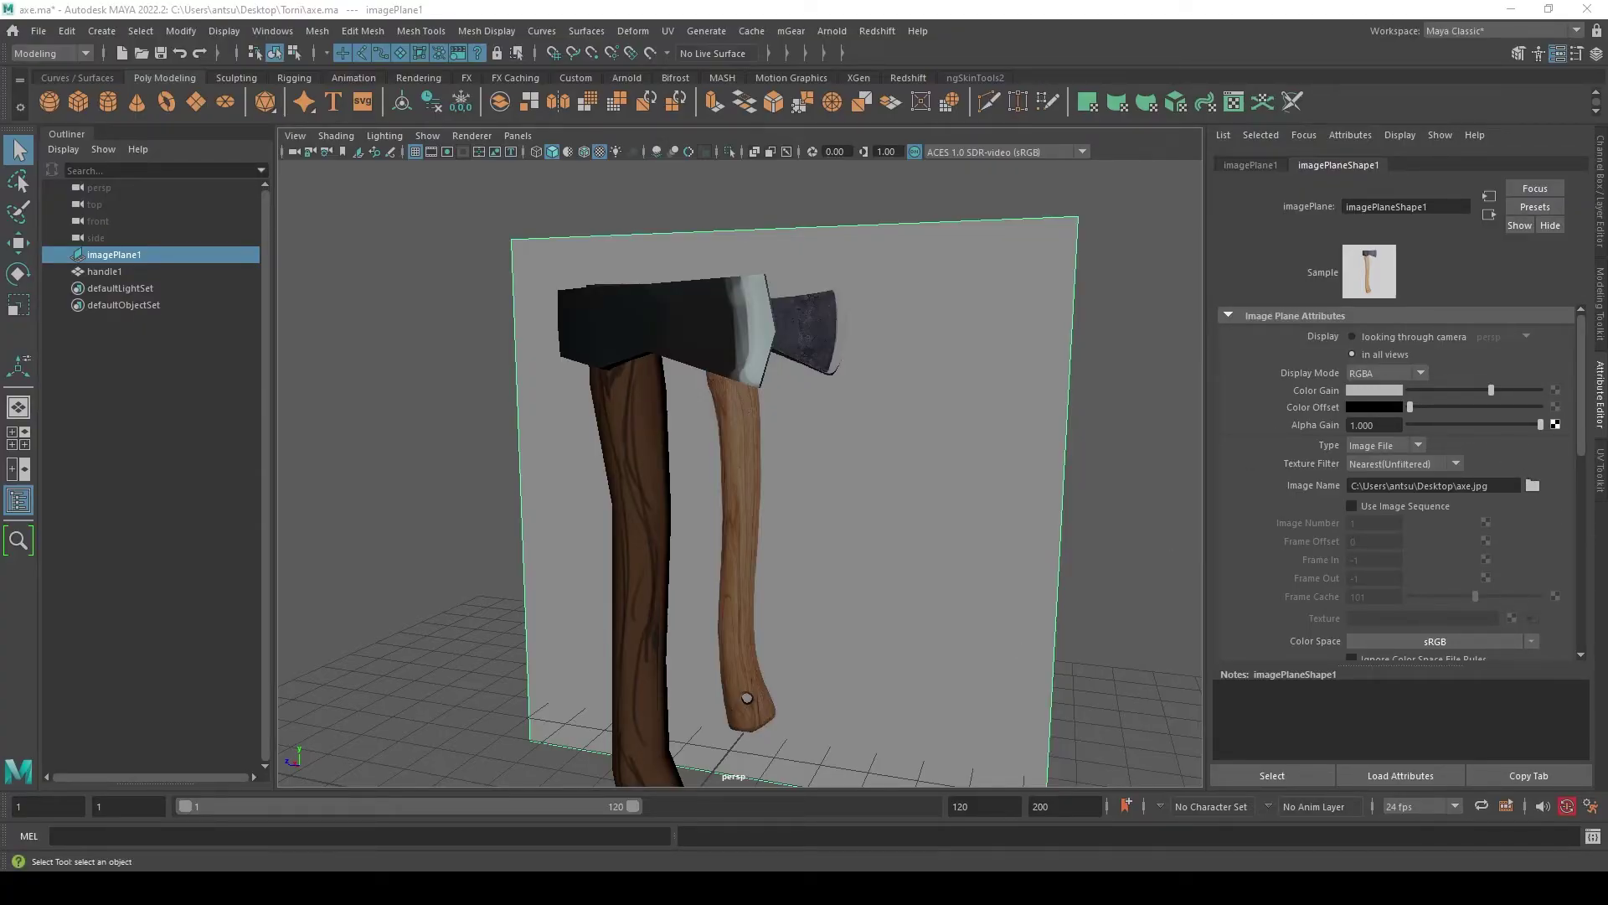
- Point the aiFlat3 file3 node's image at HatchetTexture.psd instead of hatchetExp.png
click(684, 312)
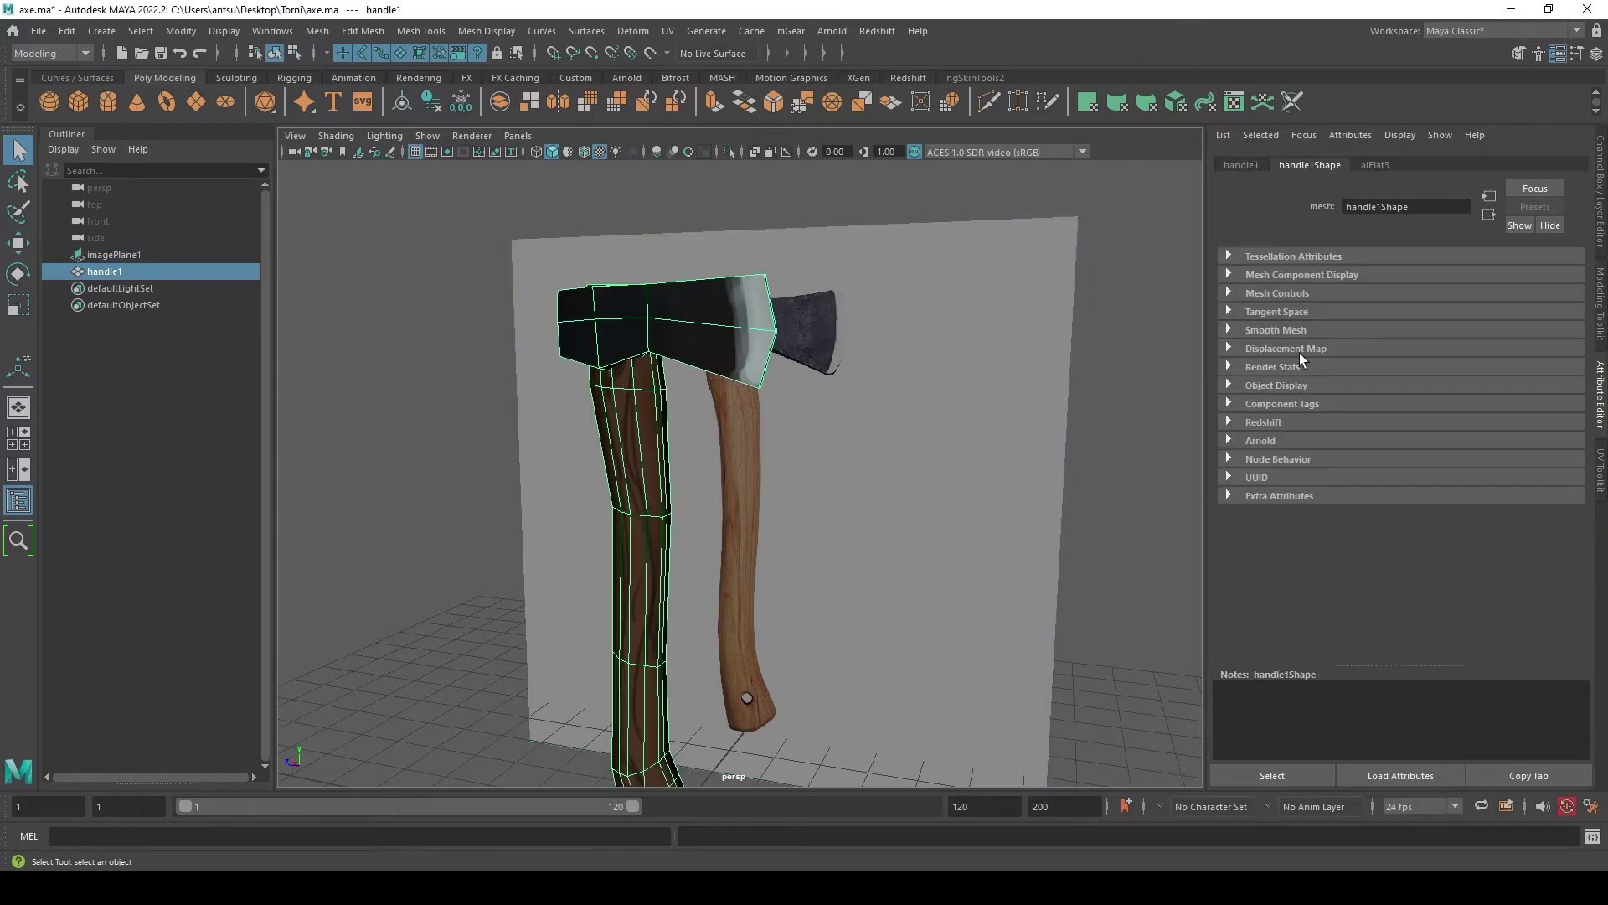
click(1375, 164)
click(1563, 359)
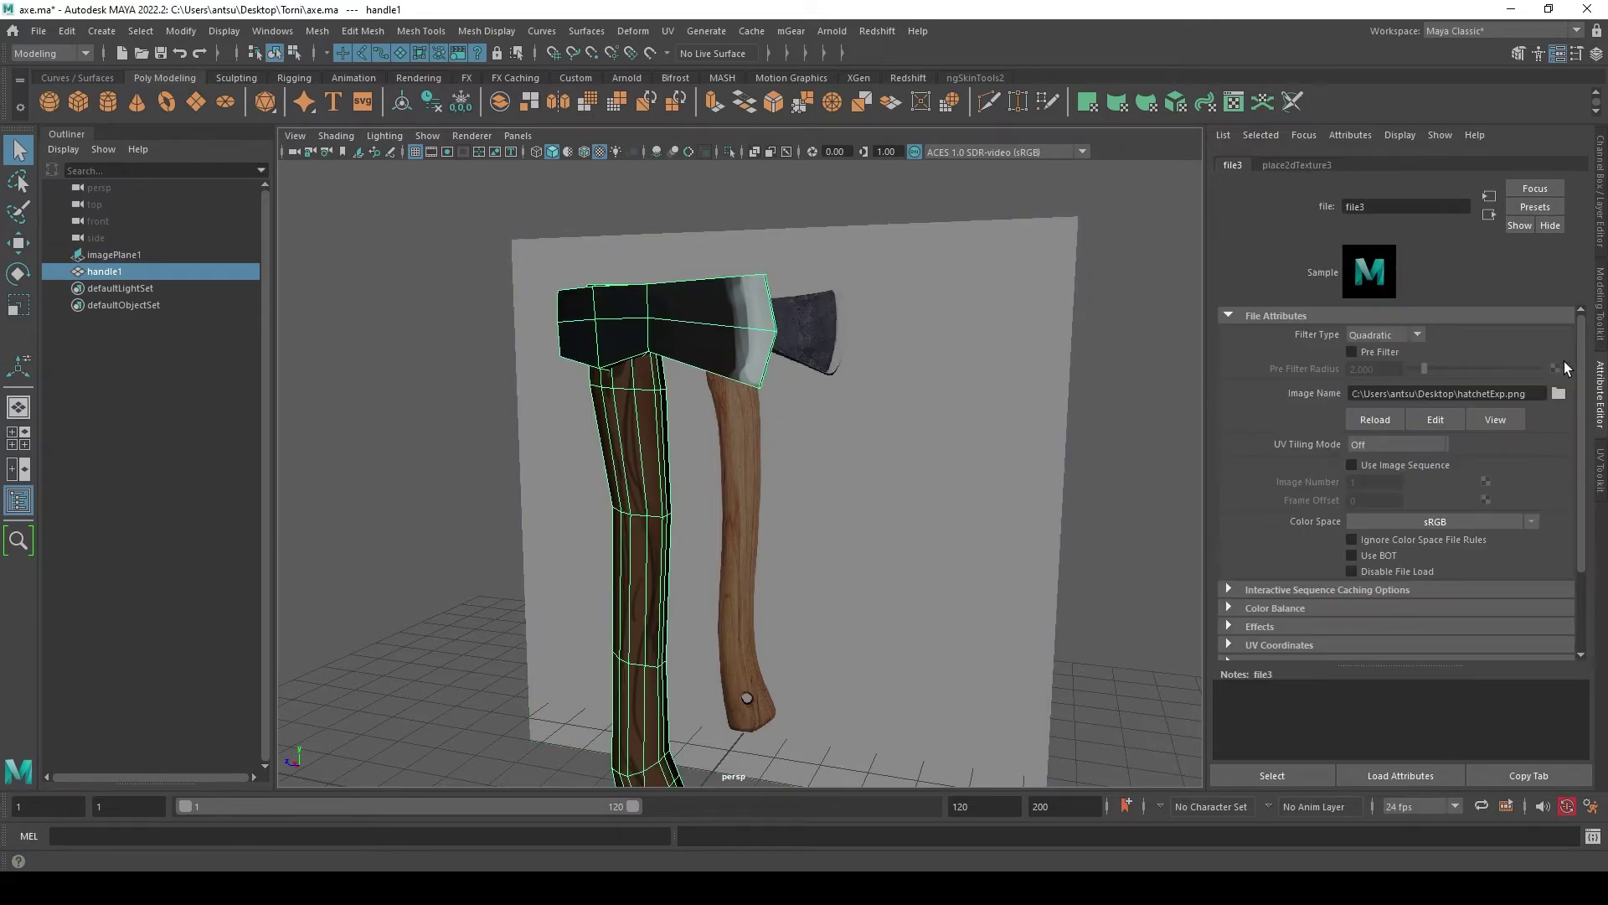
click(927, 188)
click(721, 301)
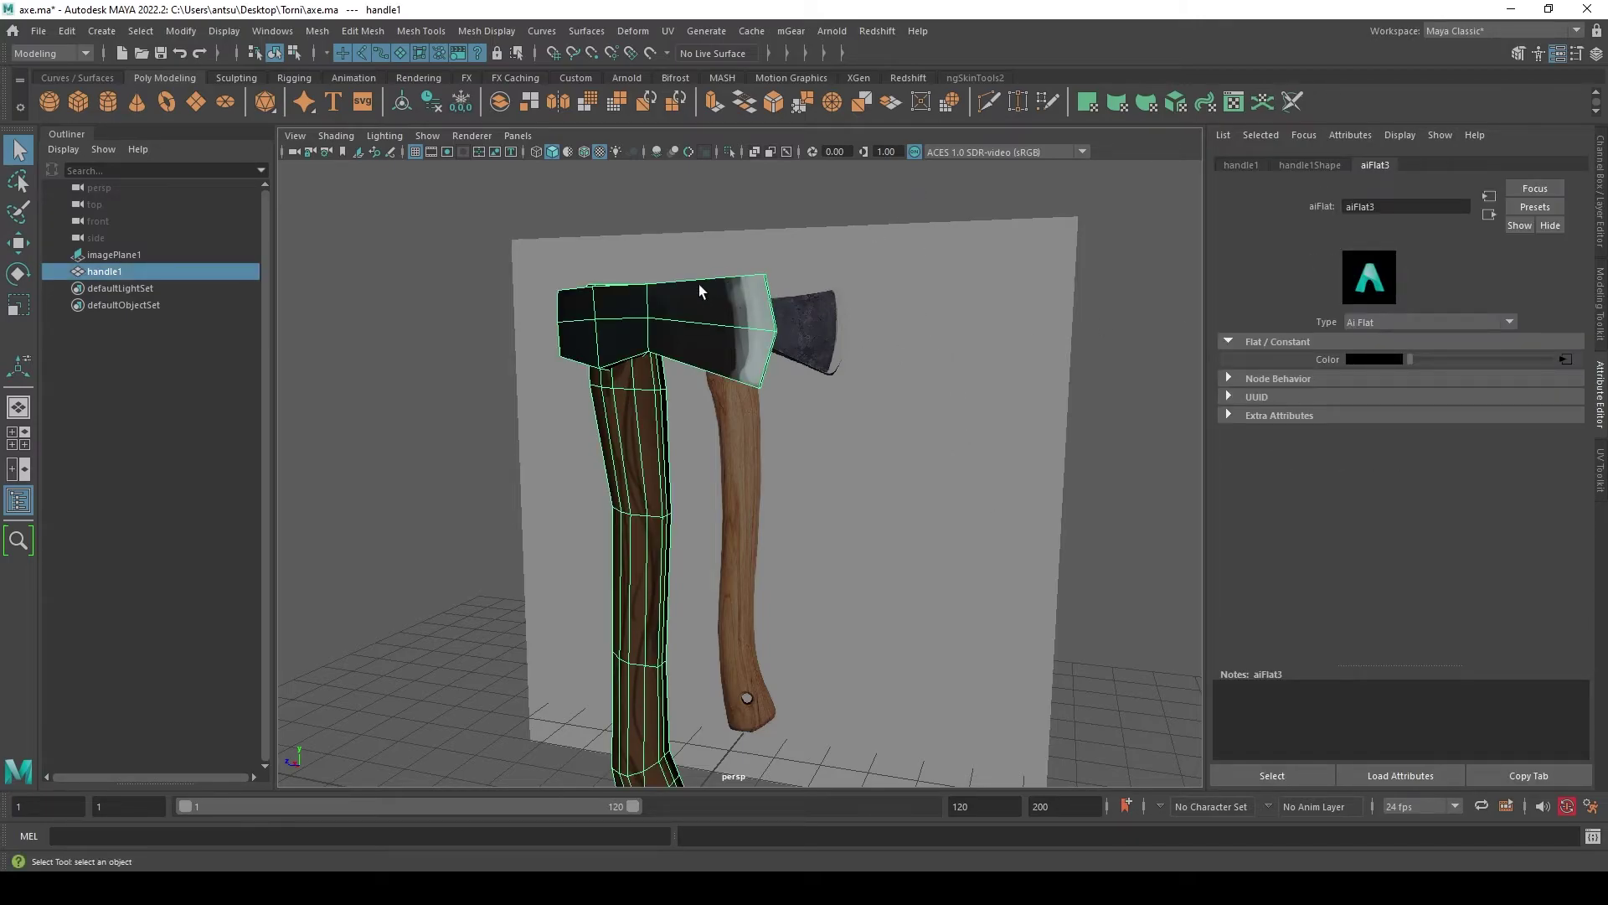
click(1304, 165)
click(1366, 165)
click(1565, 361)
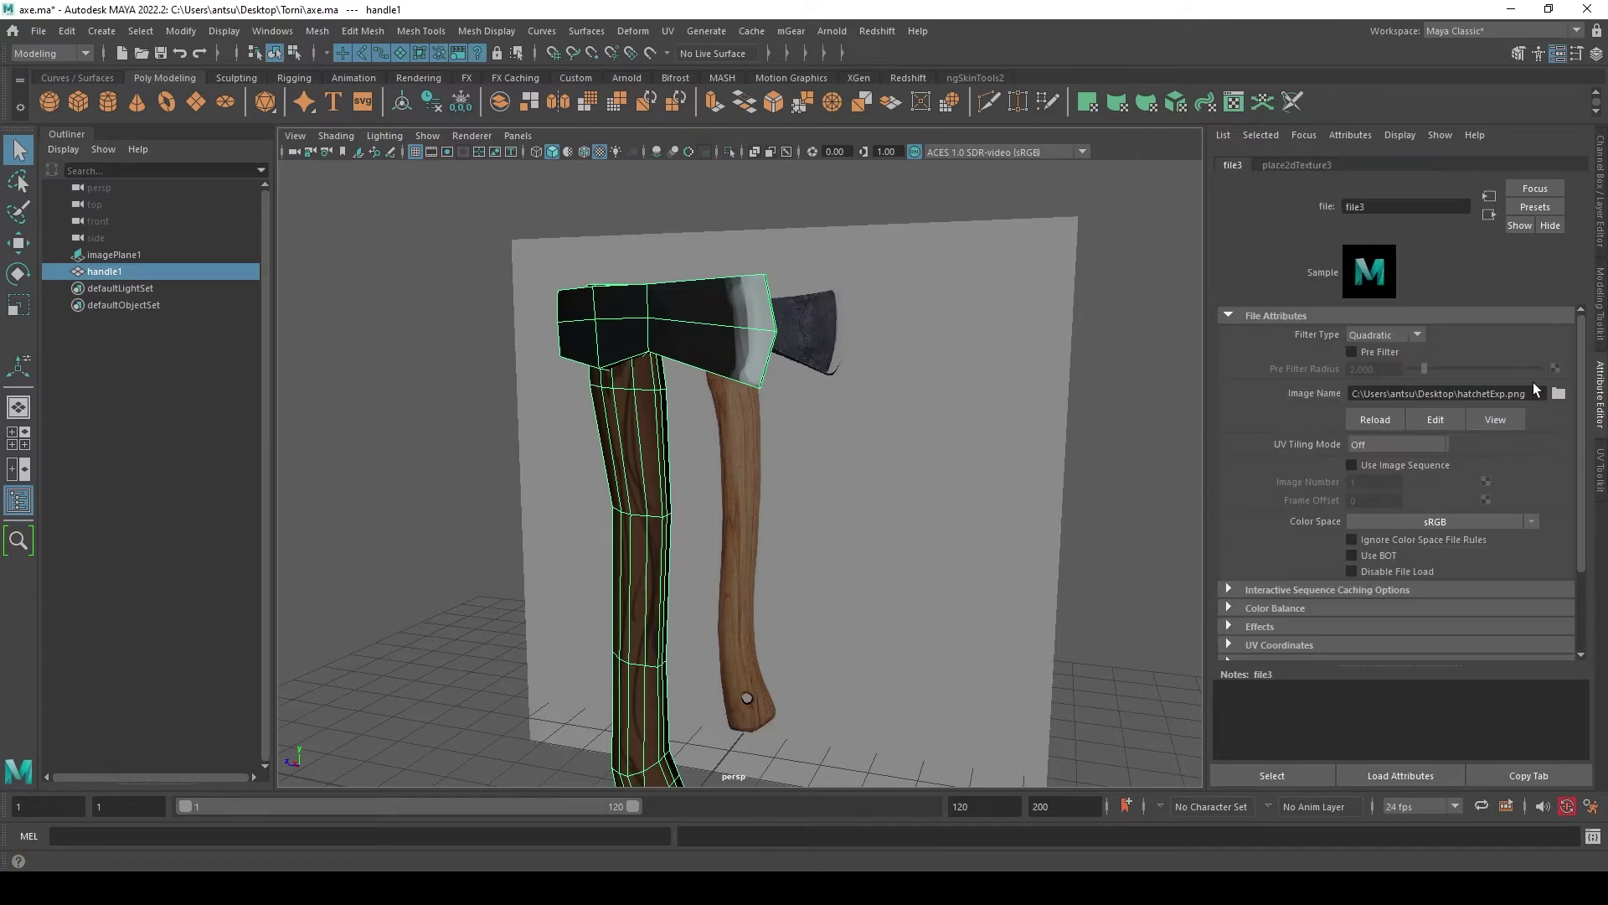
click(1558, 393)
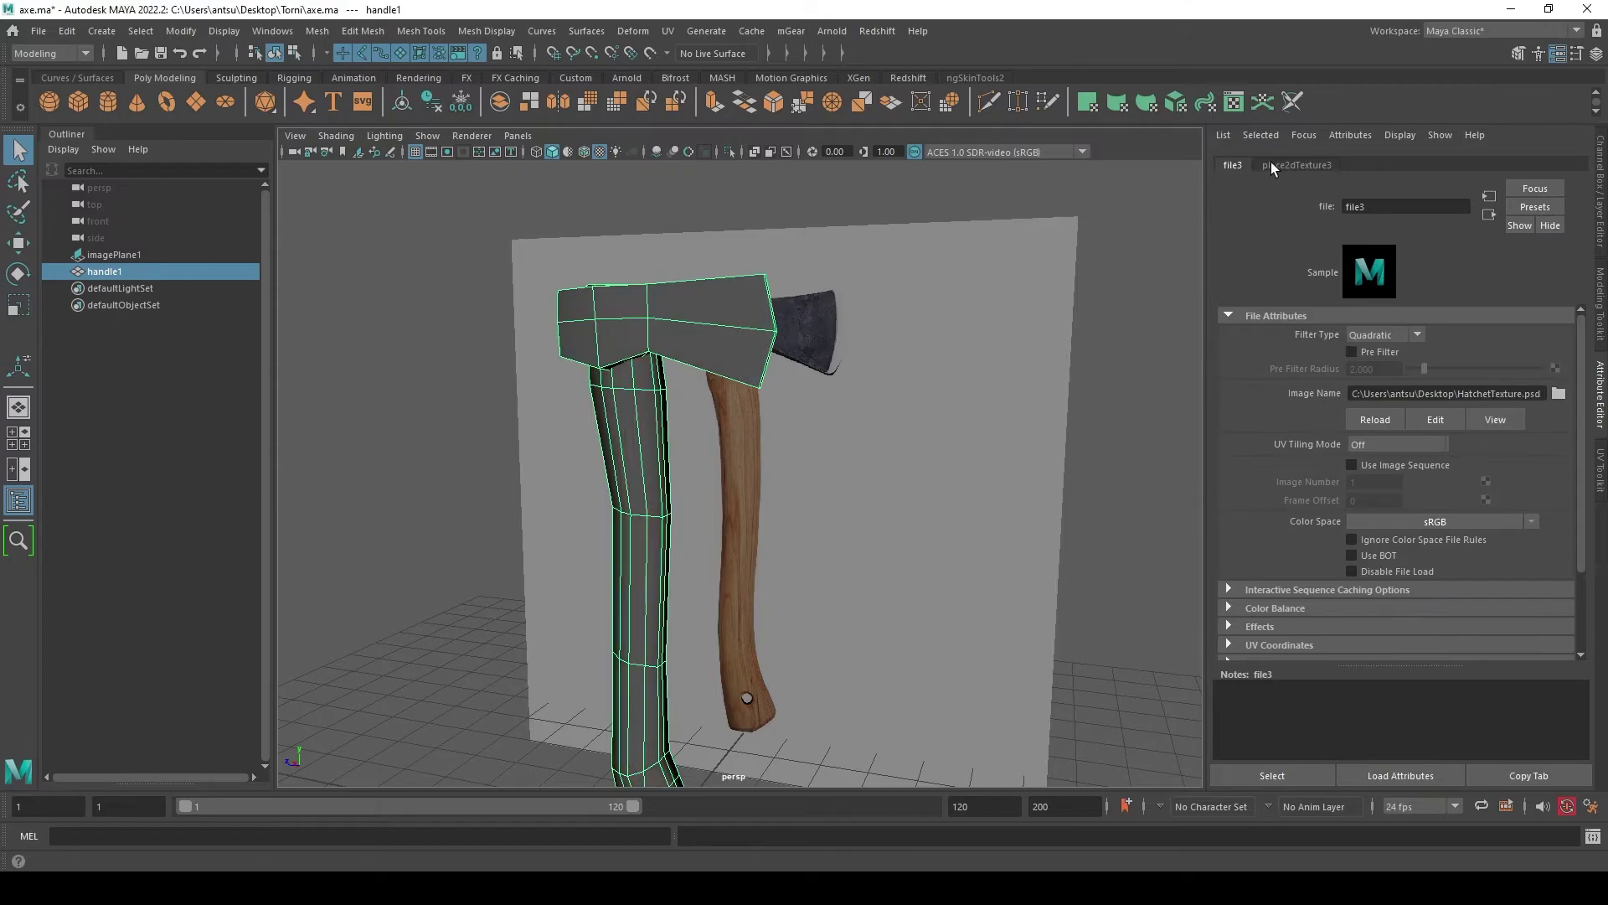
mouse_move(955, 315)
alt+mouse_down()
mouse_move(856, 335)
mouse_move(914, 352)
mouse_move(923, 296)
alt+mouse_up()
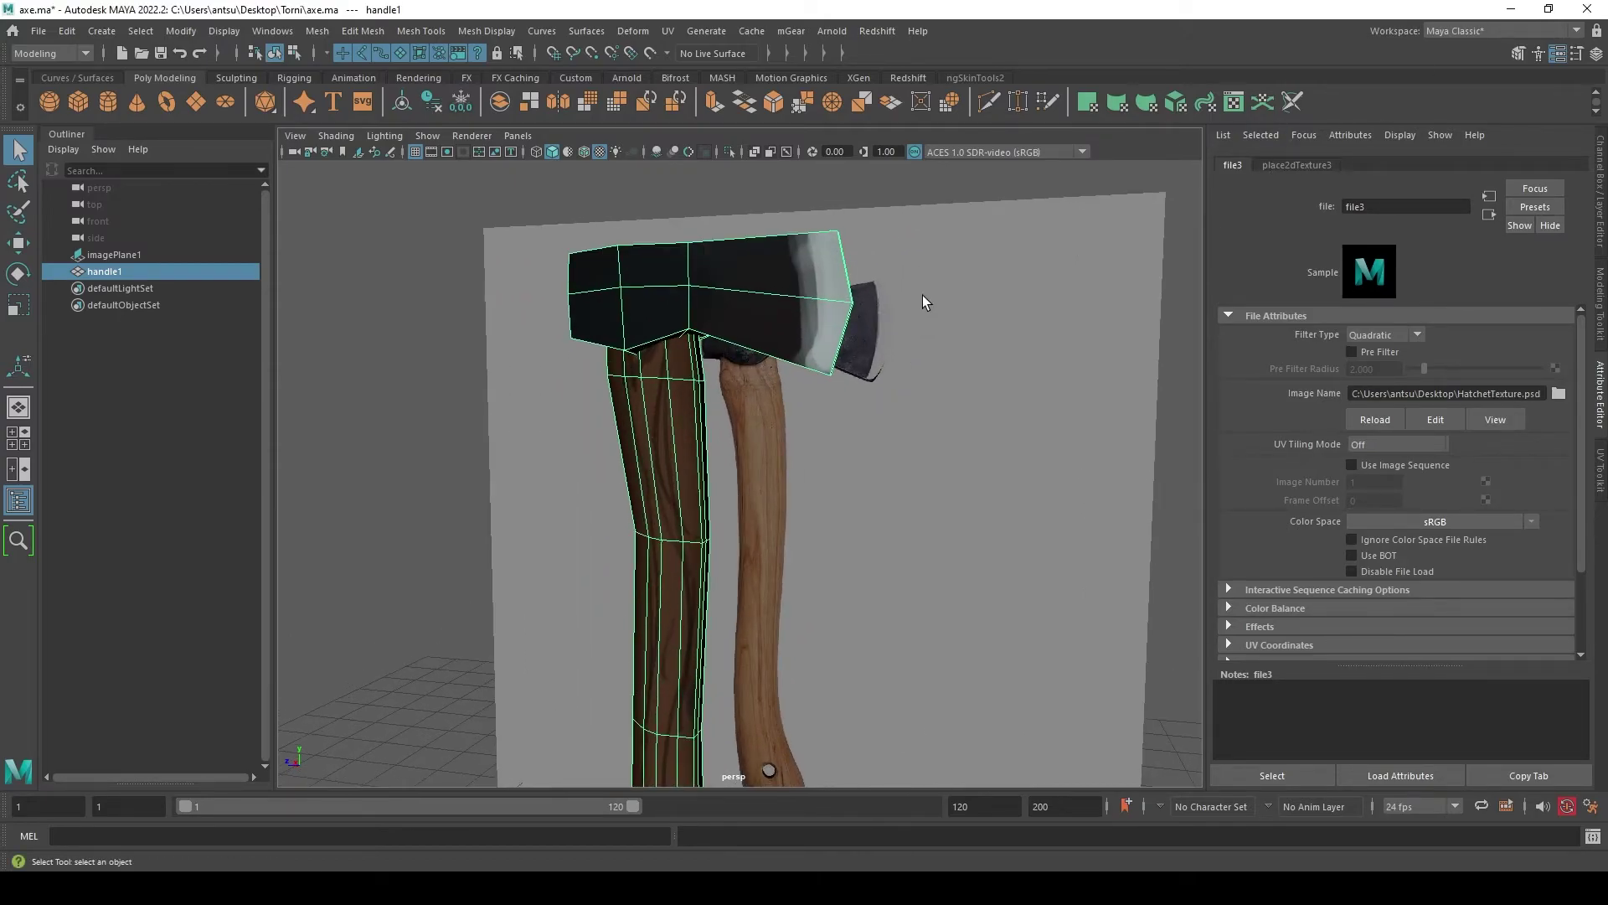
key(alt+Tab)
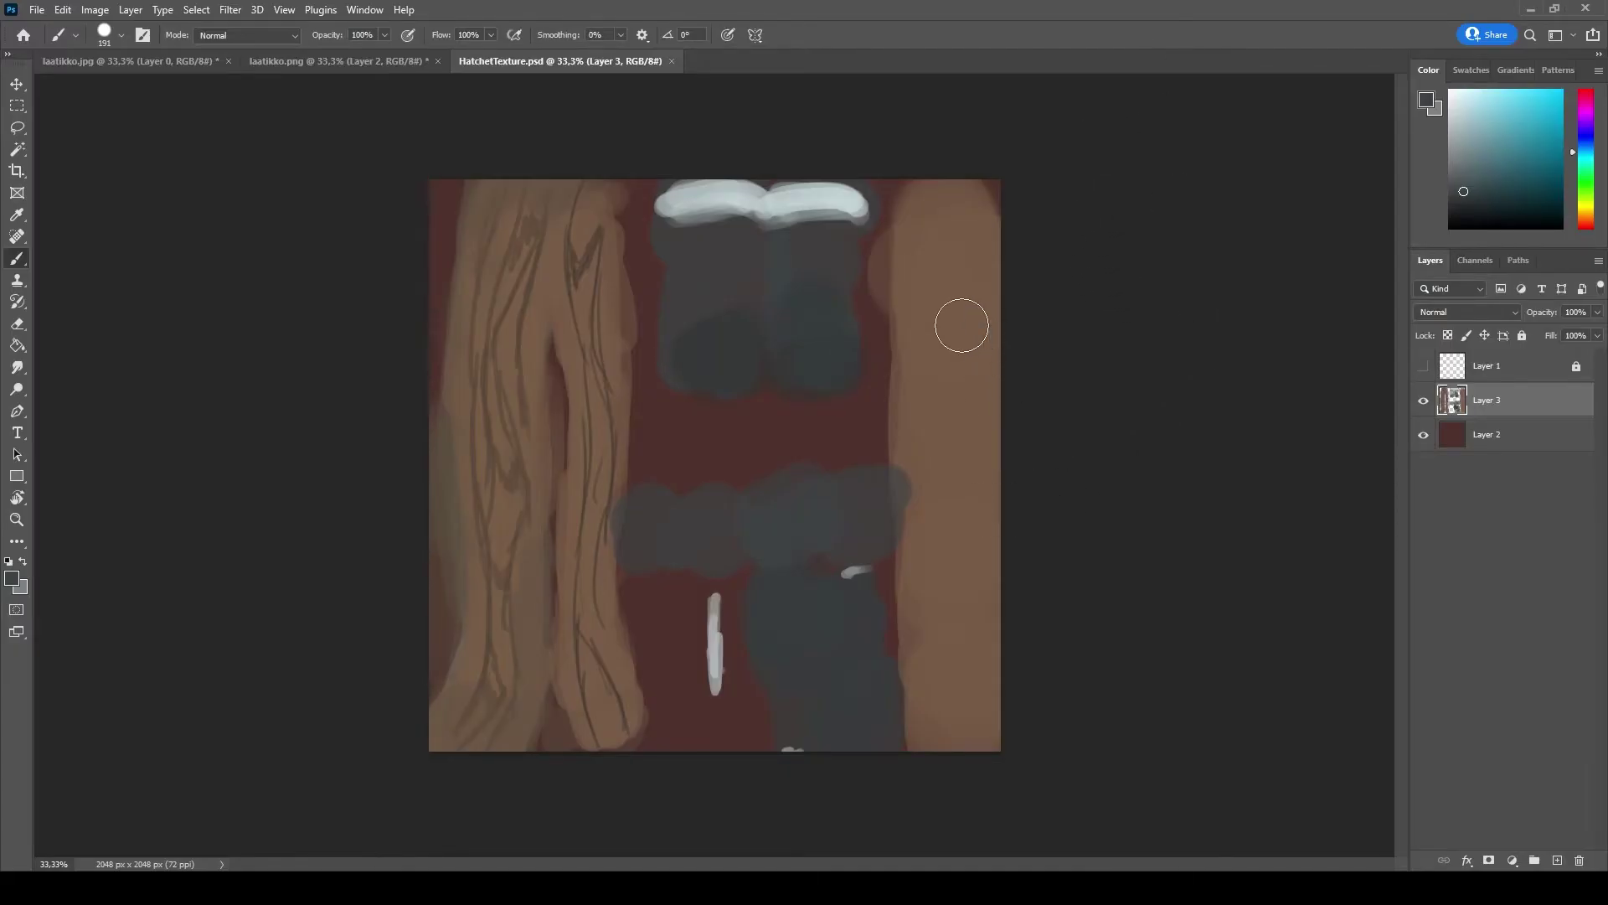
- Sample the blade-edge grey and pick a resized Hard Round brush
alt+click(802, 224)
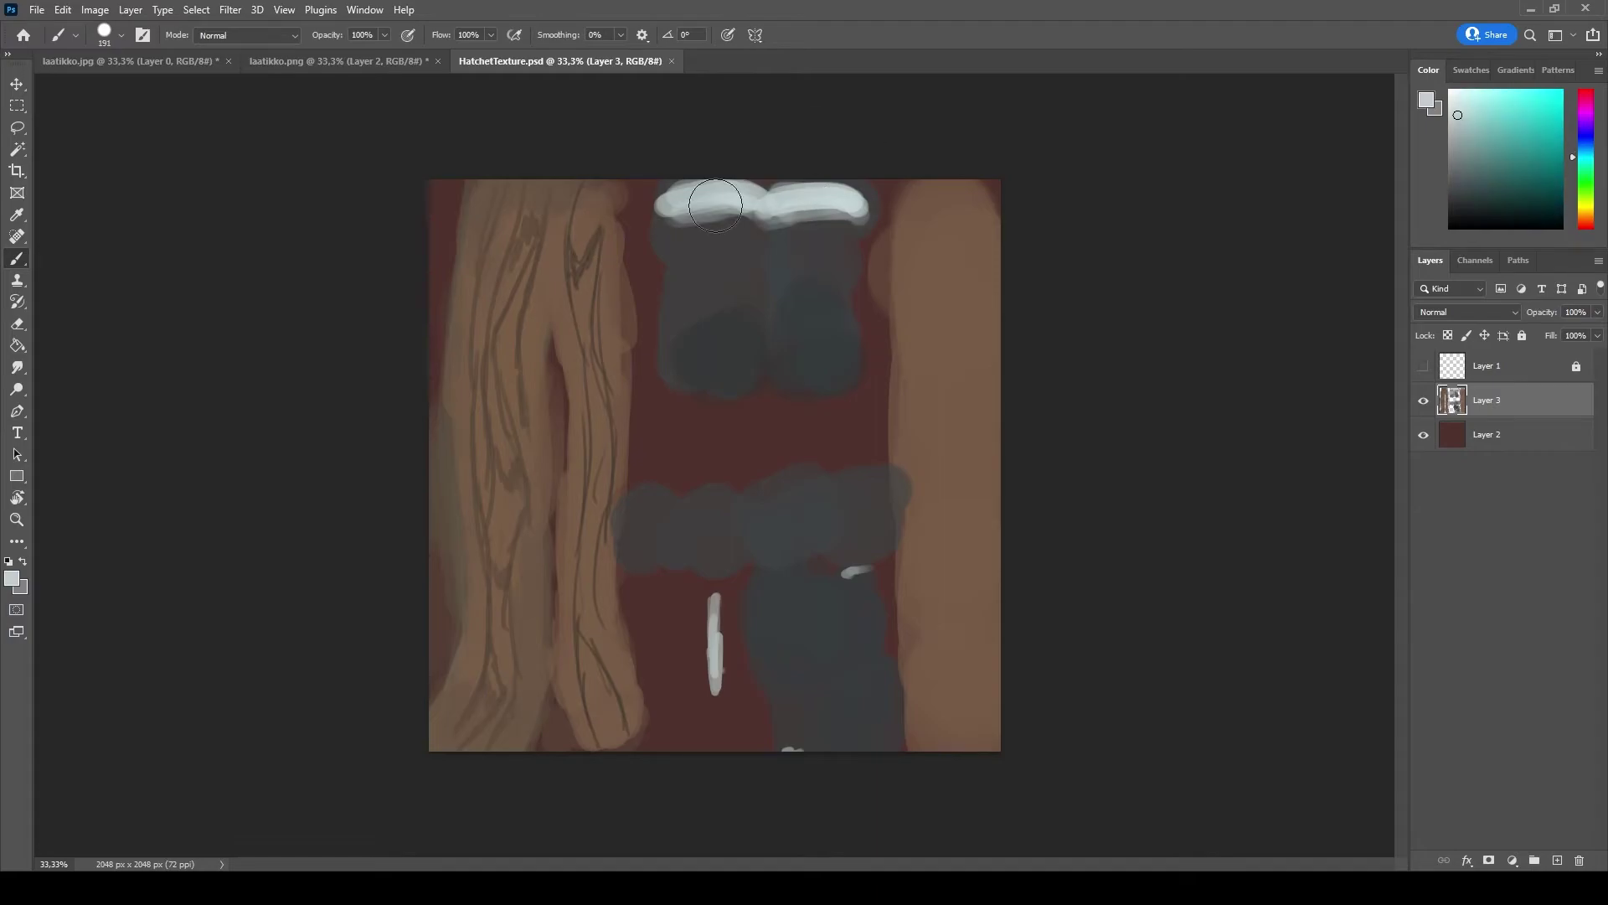
click(125, 36)
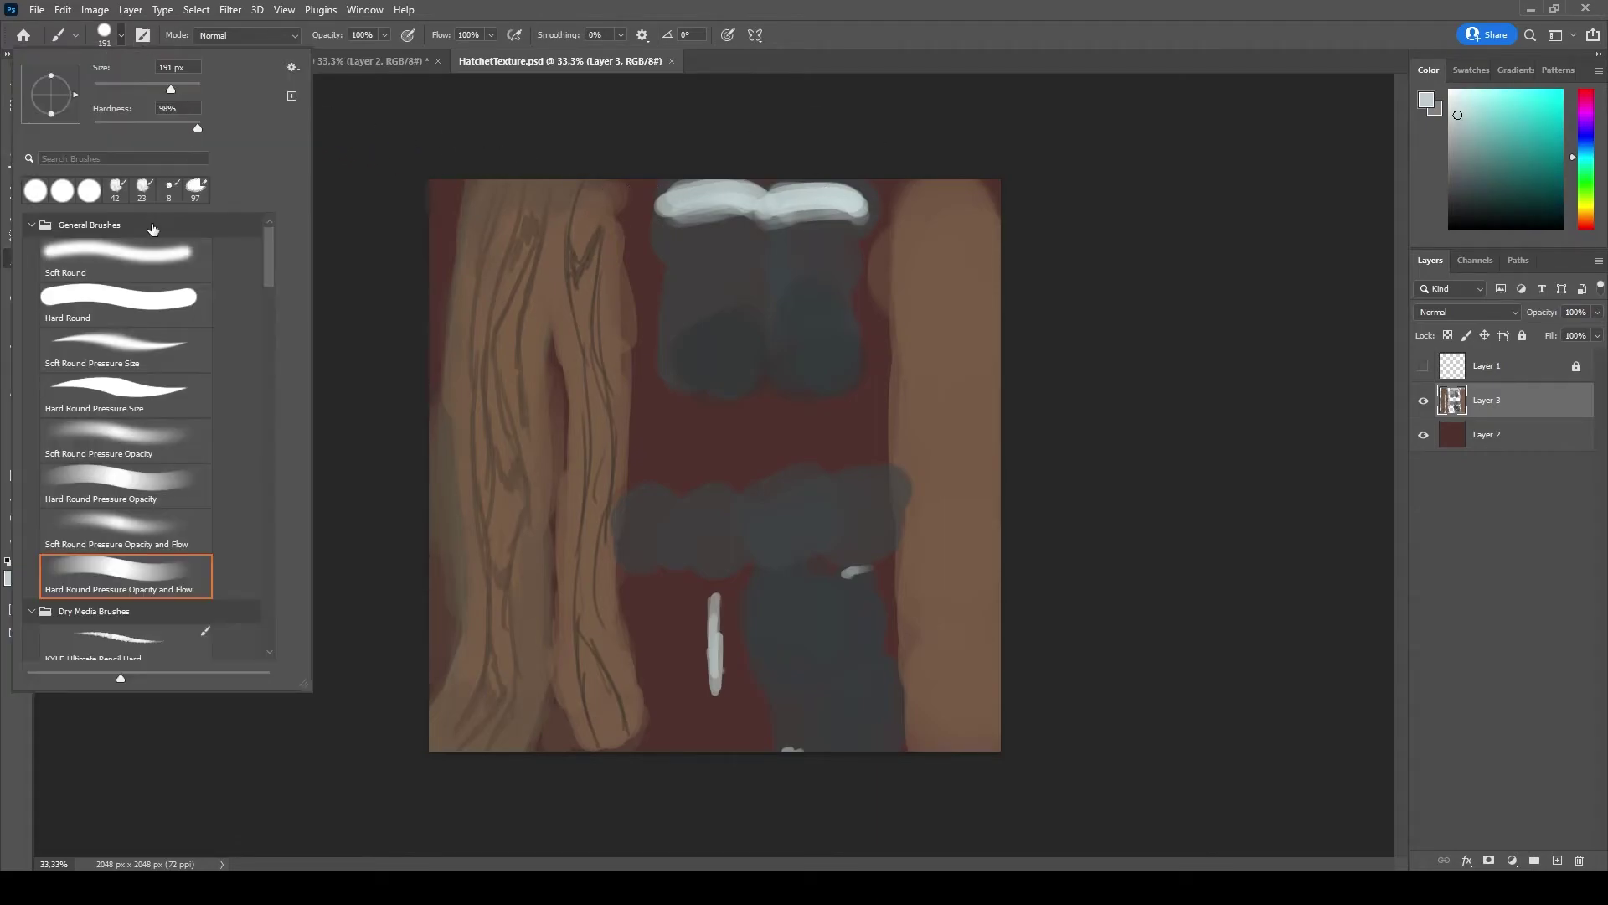
click(119, 299)
alt+right_drag(912, 324, 865, 315)
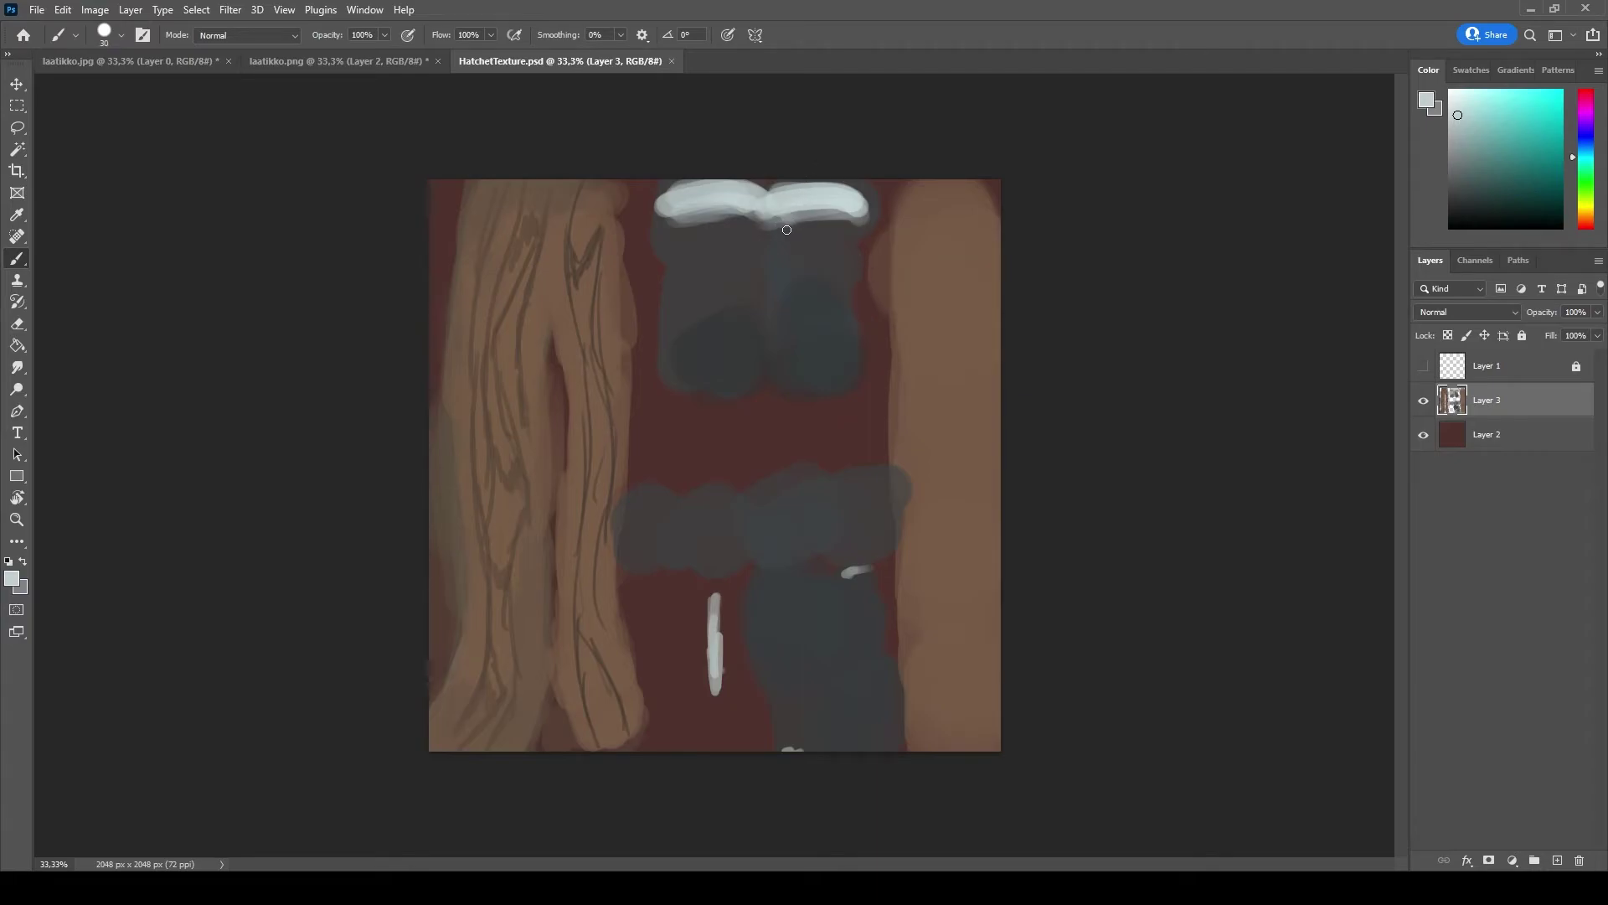
- Paint a dark grey line under the edge, then repaint and extend the light bluish-grey blade edge
alt+click(800, 231)
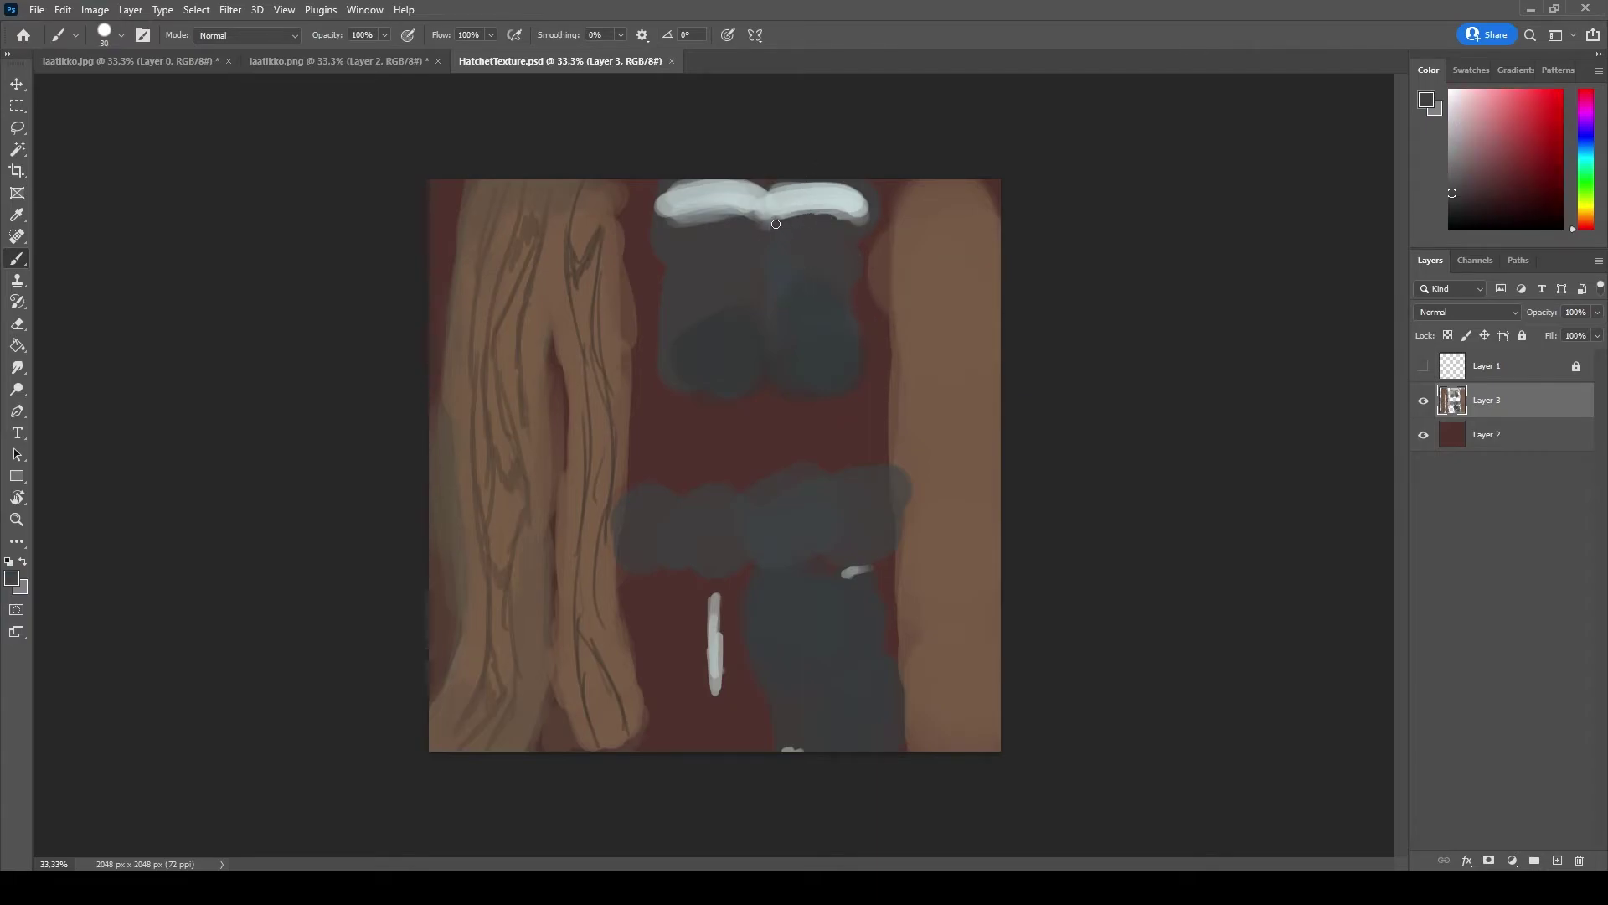
mouse_move(775, 224)
mouse_down()
mouse_move(824, 214)
mouse_move(696, 234)
mouse_move(720, 213)
mouse_up()
alt+click(824, 201)
drag(775, 189, 866, 195)
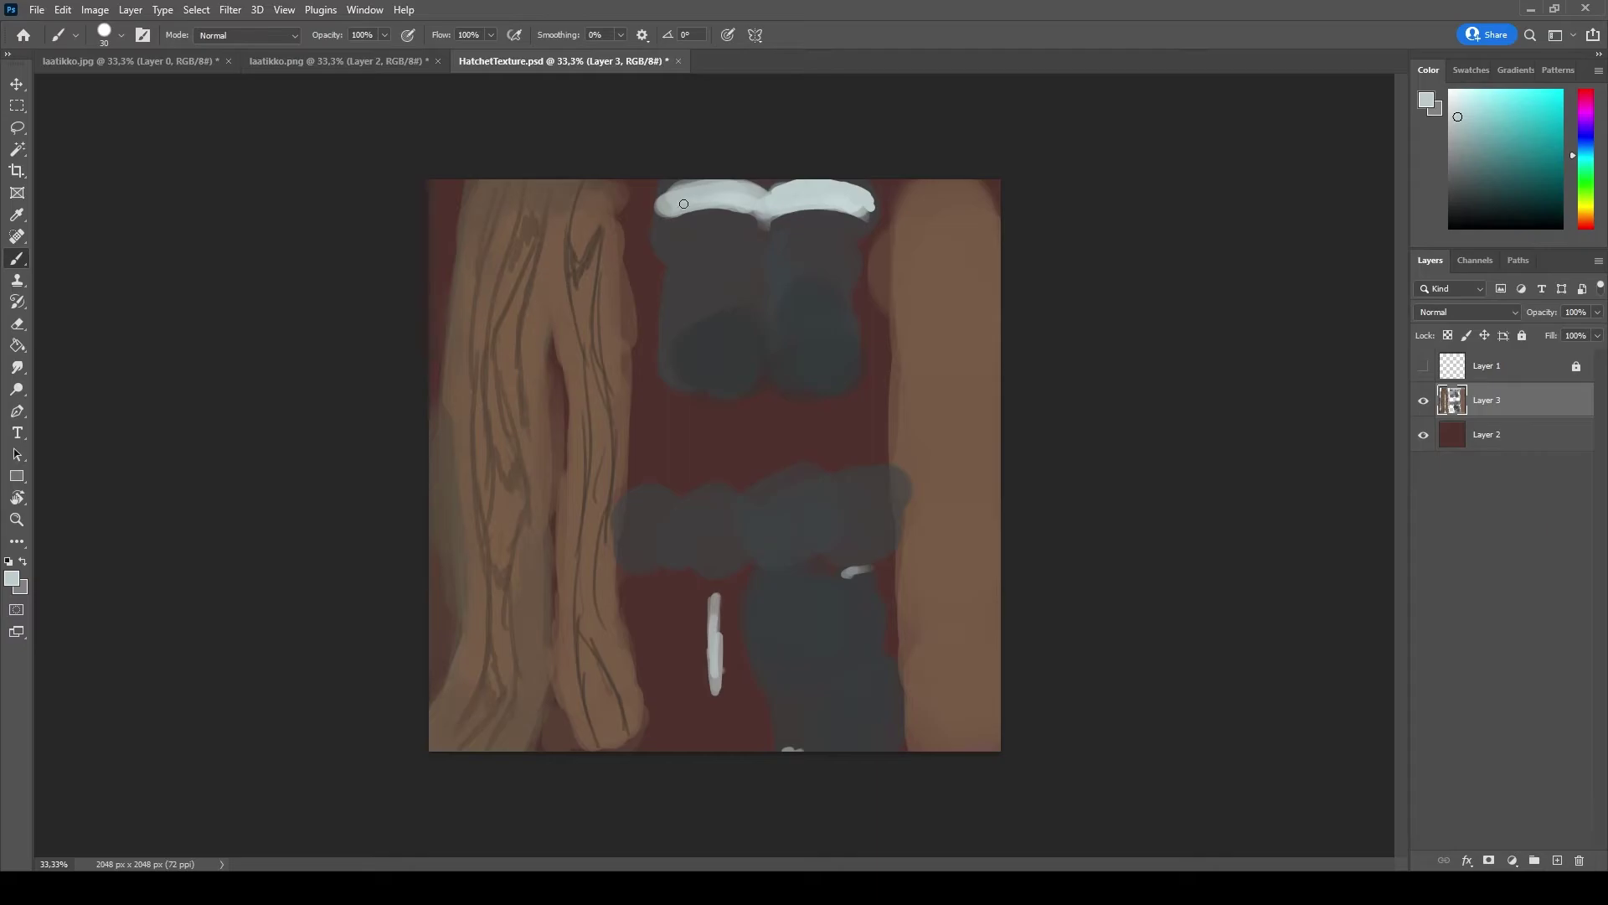
mouse_move(683, 204)
mouse_down()
mouse_move(661, 208)
mouse_move(750, 188)
mouse_move(677, 212)
mouse_move(780, 211)
mouse_up()
- Save HatchetTexture.psd and reload file3 in Maya so the axe shows the repainted highlights
key(ctrl+s)
key(alt+Tab)
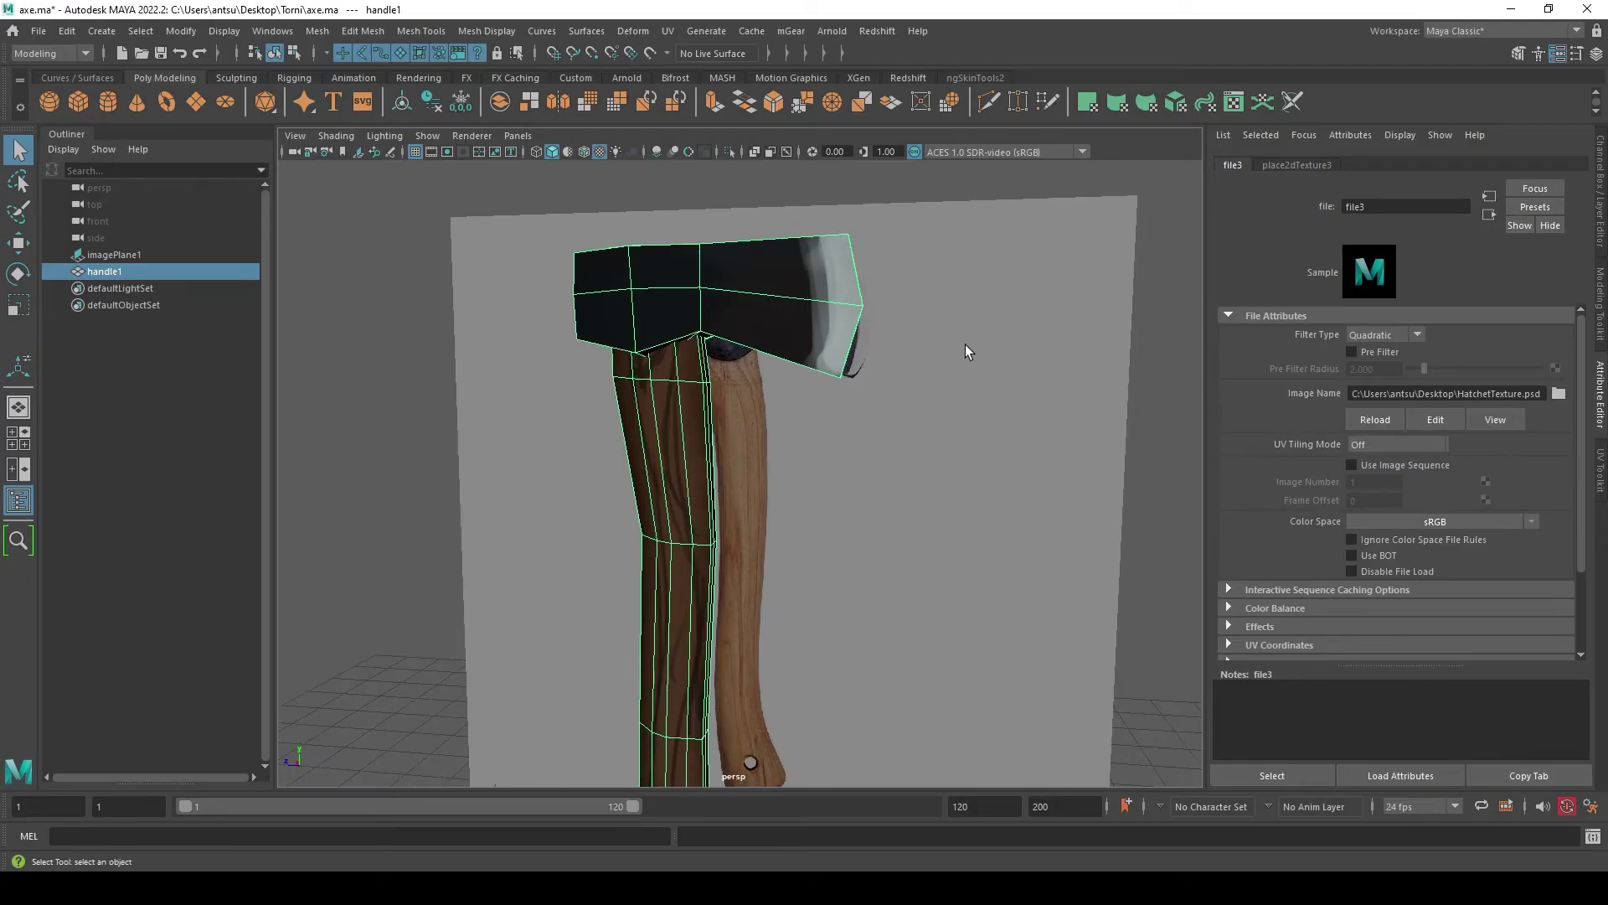
alt+drag(908, 338, 1031, 347)
click(1367, 419)
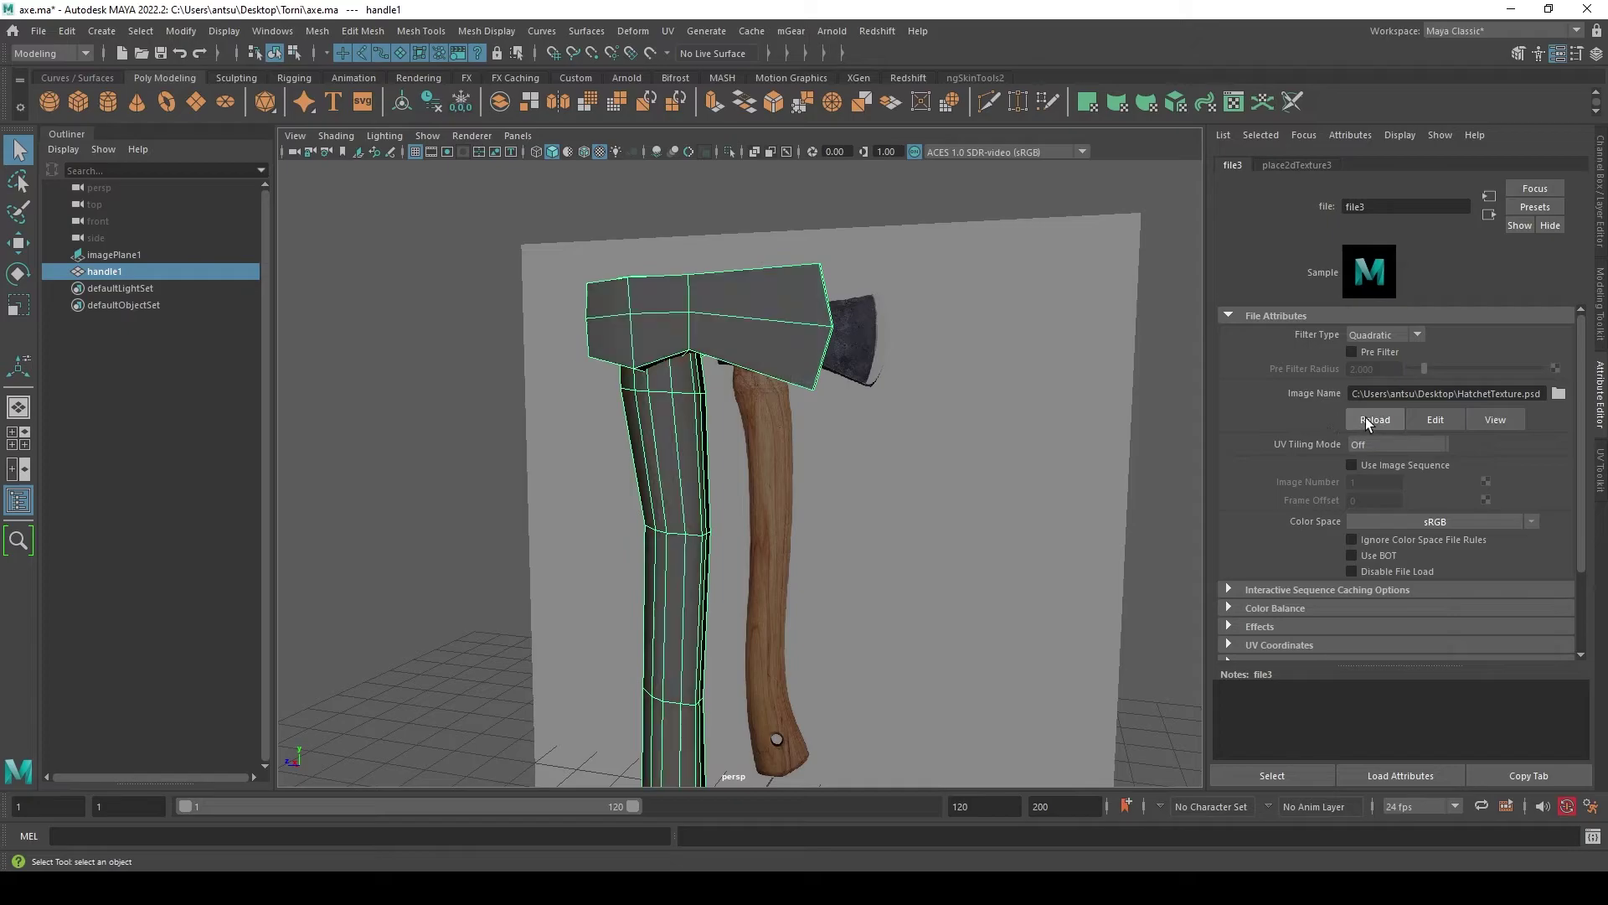
alt+right_drag(992, 430, 854, 416)
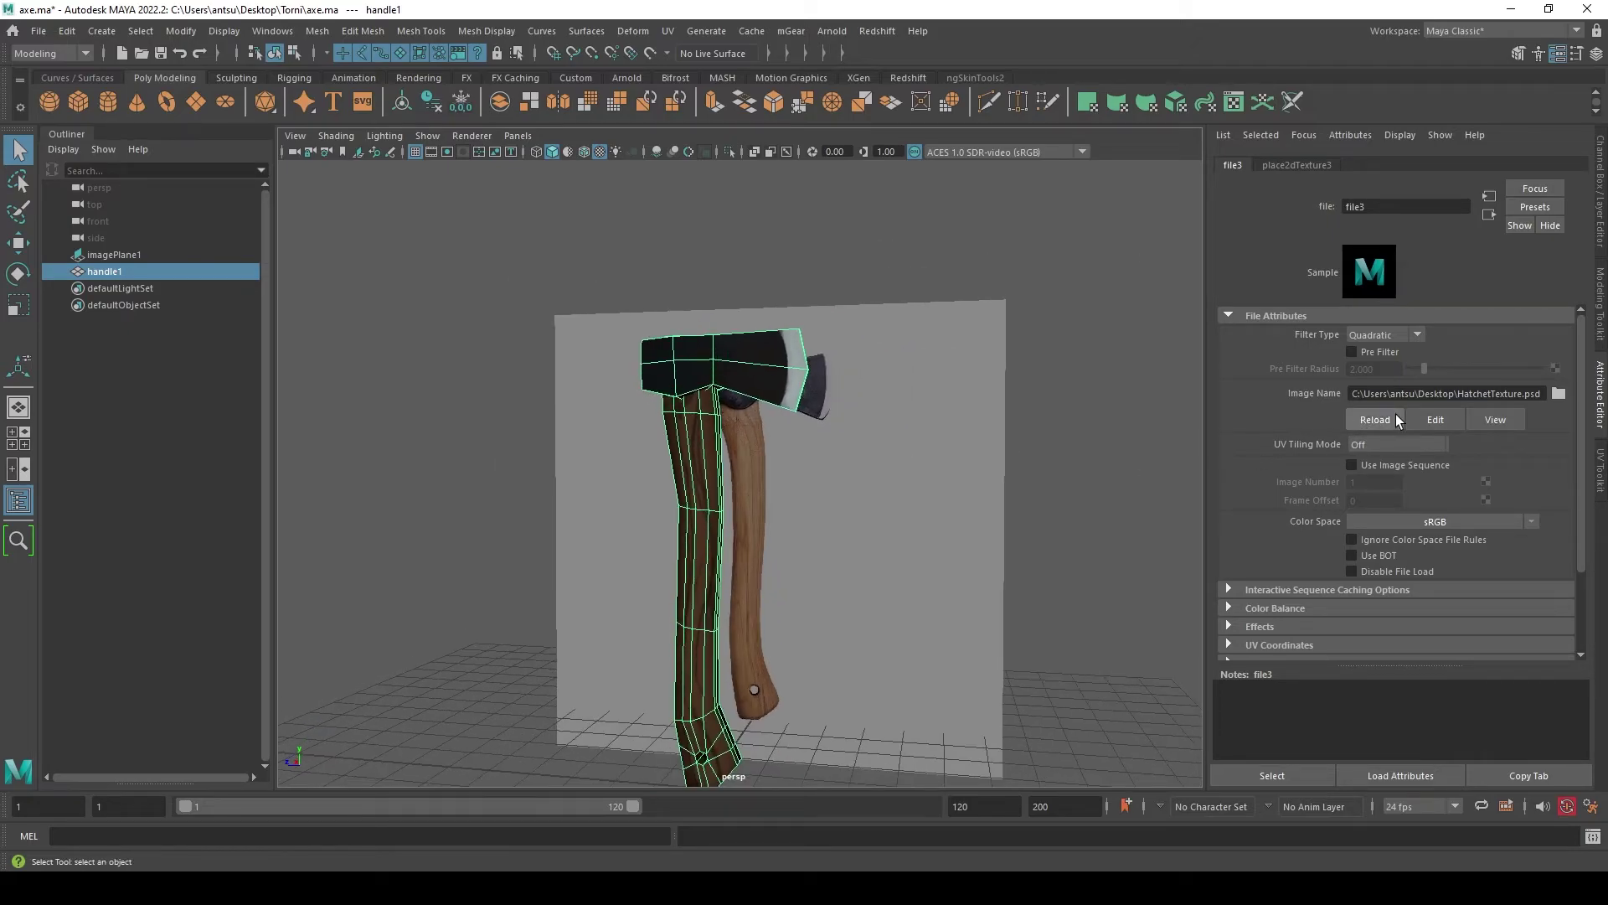
click(1051, 401)
mouse_move(1052, 494)
alt+mouse_down()
mouse_move(613, 497)
mouse_move(592, 527)
mouse_move(846, 488)
mouse_move(1095, 499)
mouse_move(925, 499)
alt+mouse_up()
- Check Photoshop's Hard Round brush preset, then return to Maya and orbit around the axe
key(alt+Tab)
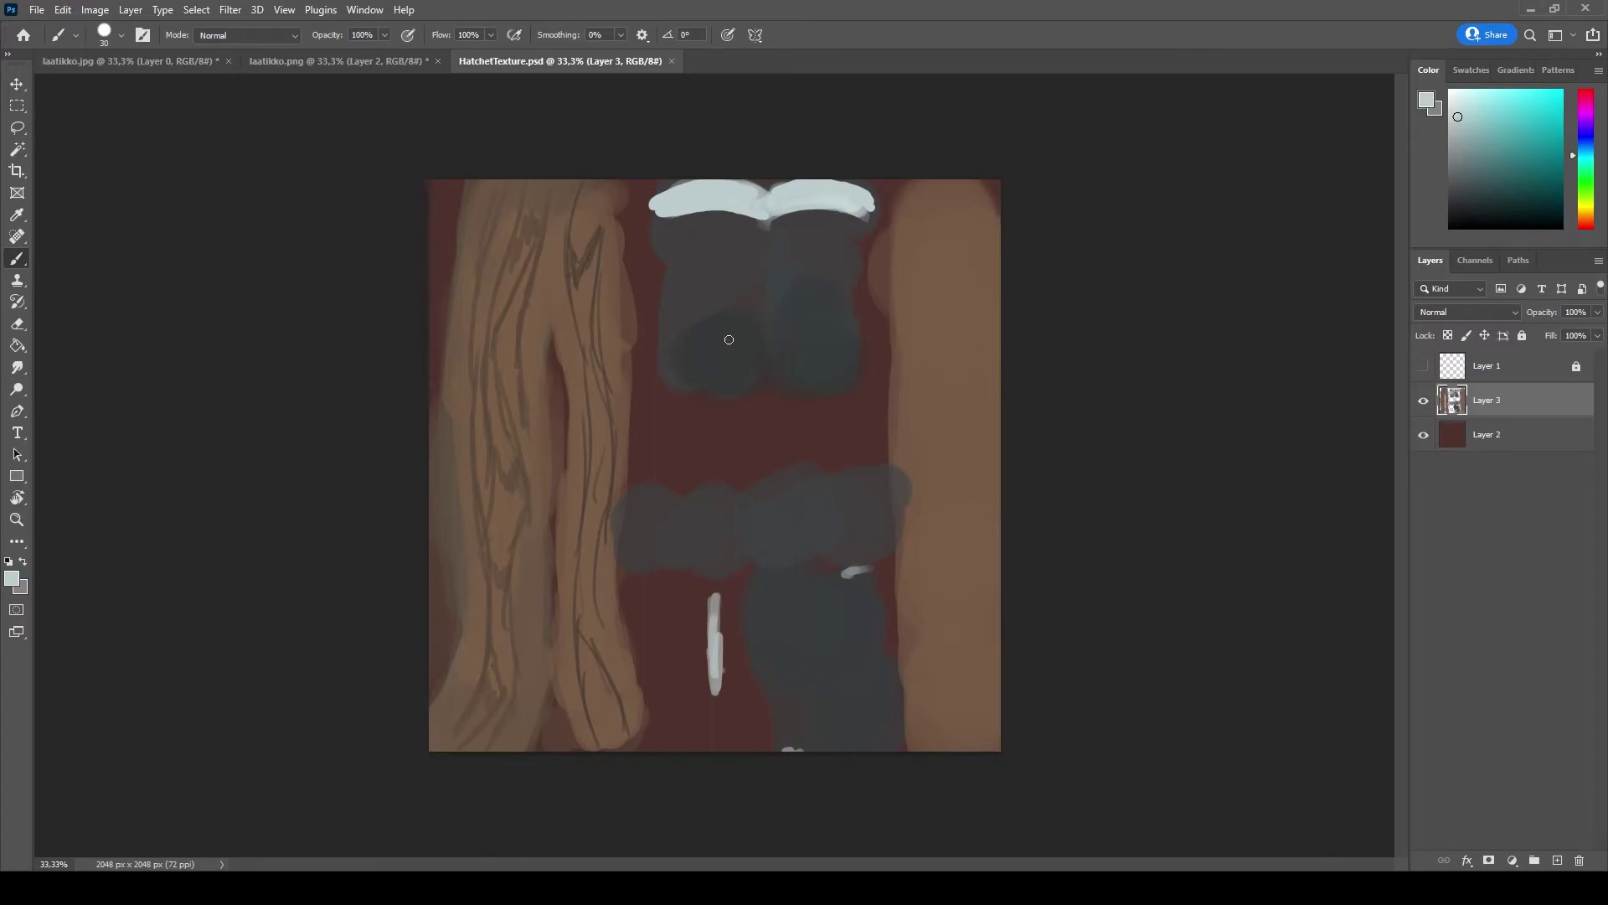
click(123, 35)
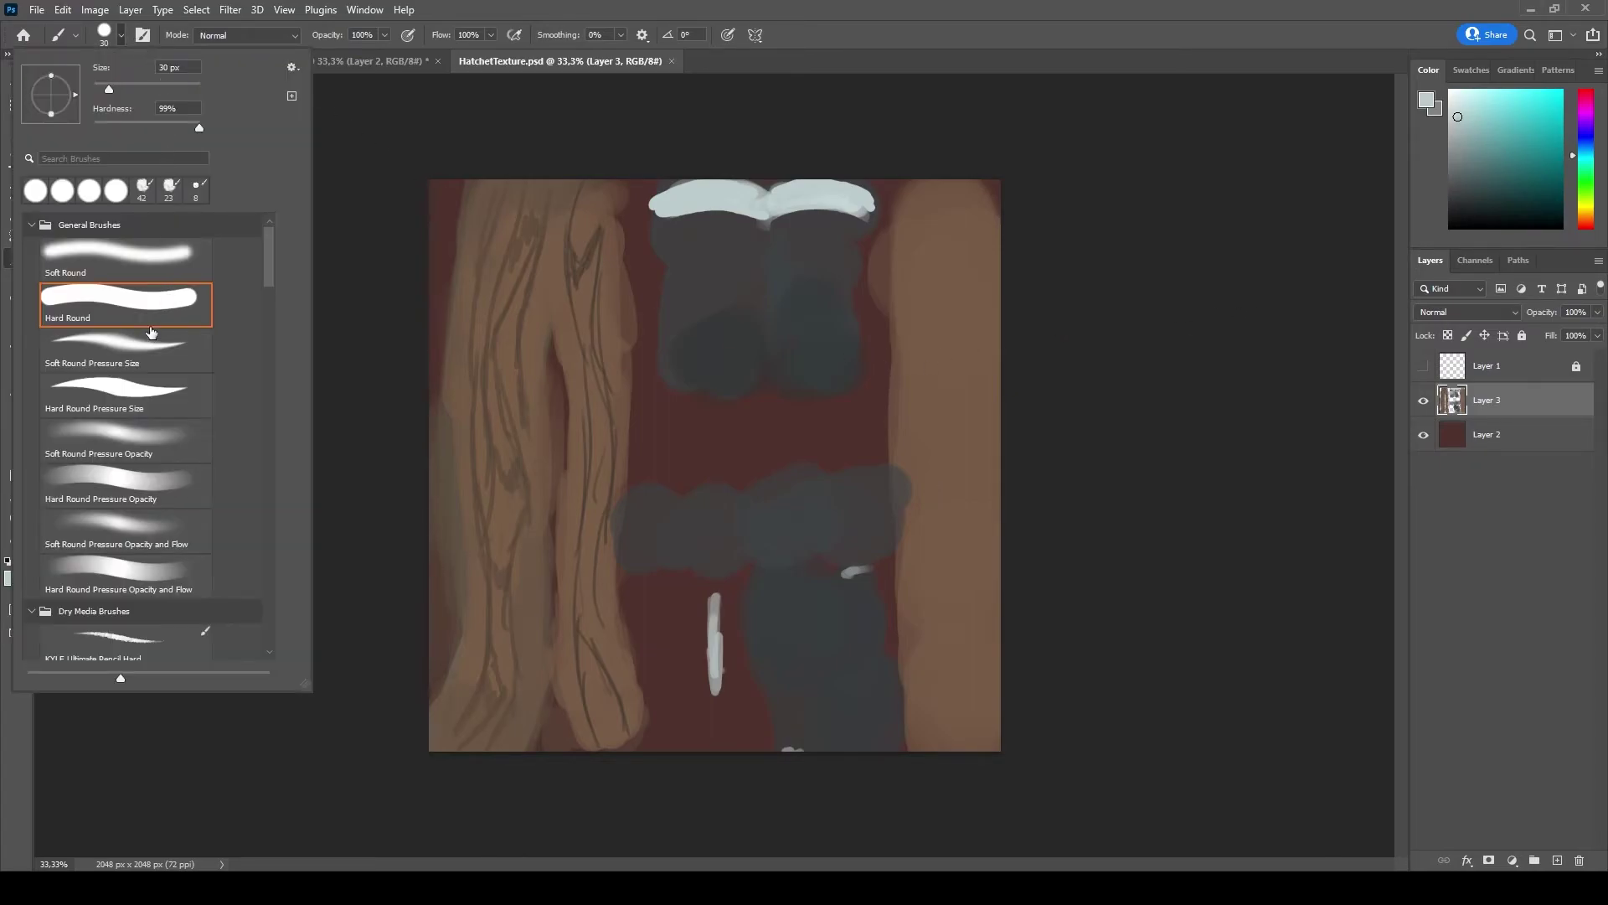
key(alt+Tab)
click(1127, 562)
mouse_move(1128, 563)
alt+mouse_down()
mouse_move(969, 596)
mouse_move(1299, 584)
mouse_move(1249, 642)
mouse_move(1173, 585)
mouse_move(847, 589)
mouse_move(1063, 602)
mouse_move(970, 678)
mouse_move(1033, 555)
alt+mouse_up()
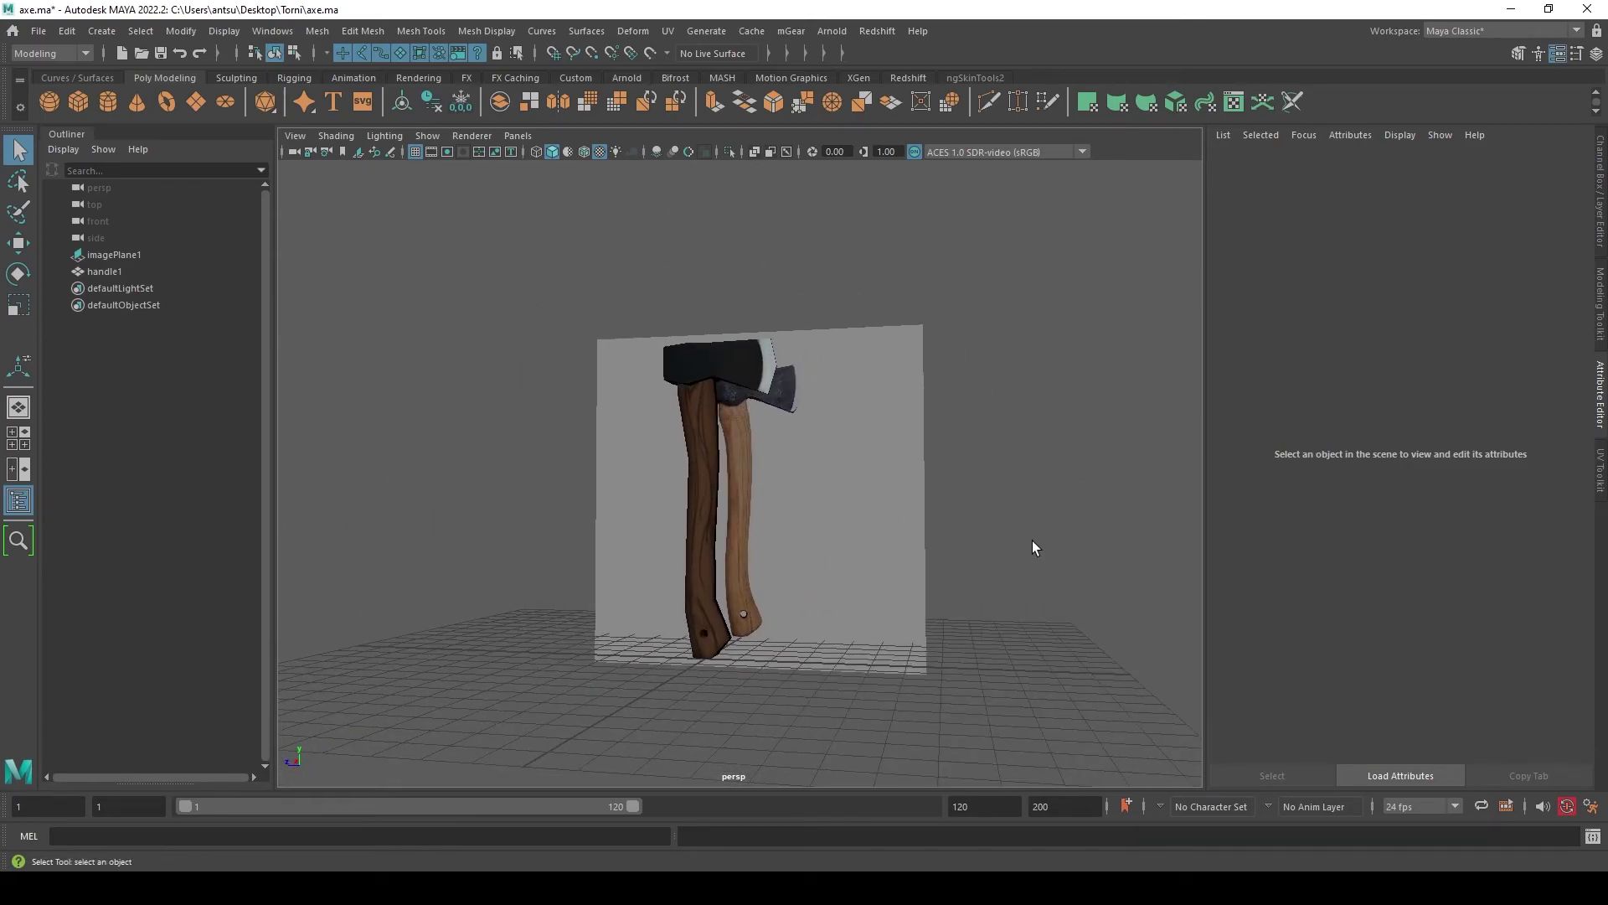
- Select handle1 and delete its non-deformer history
click(717, 374)
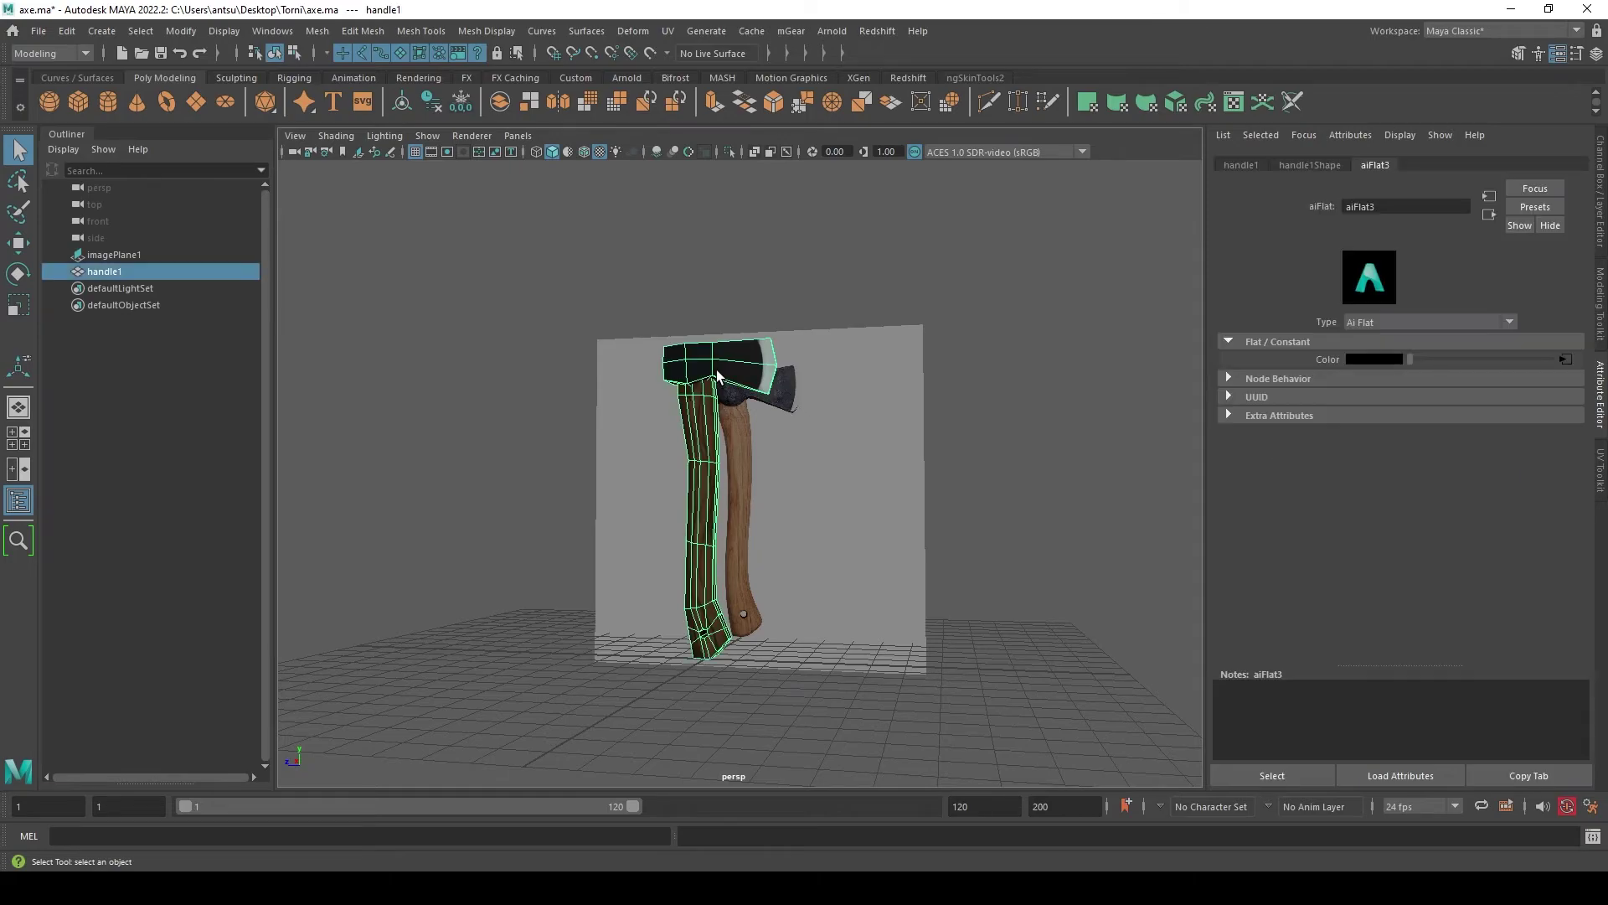
click(871, 282)
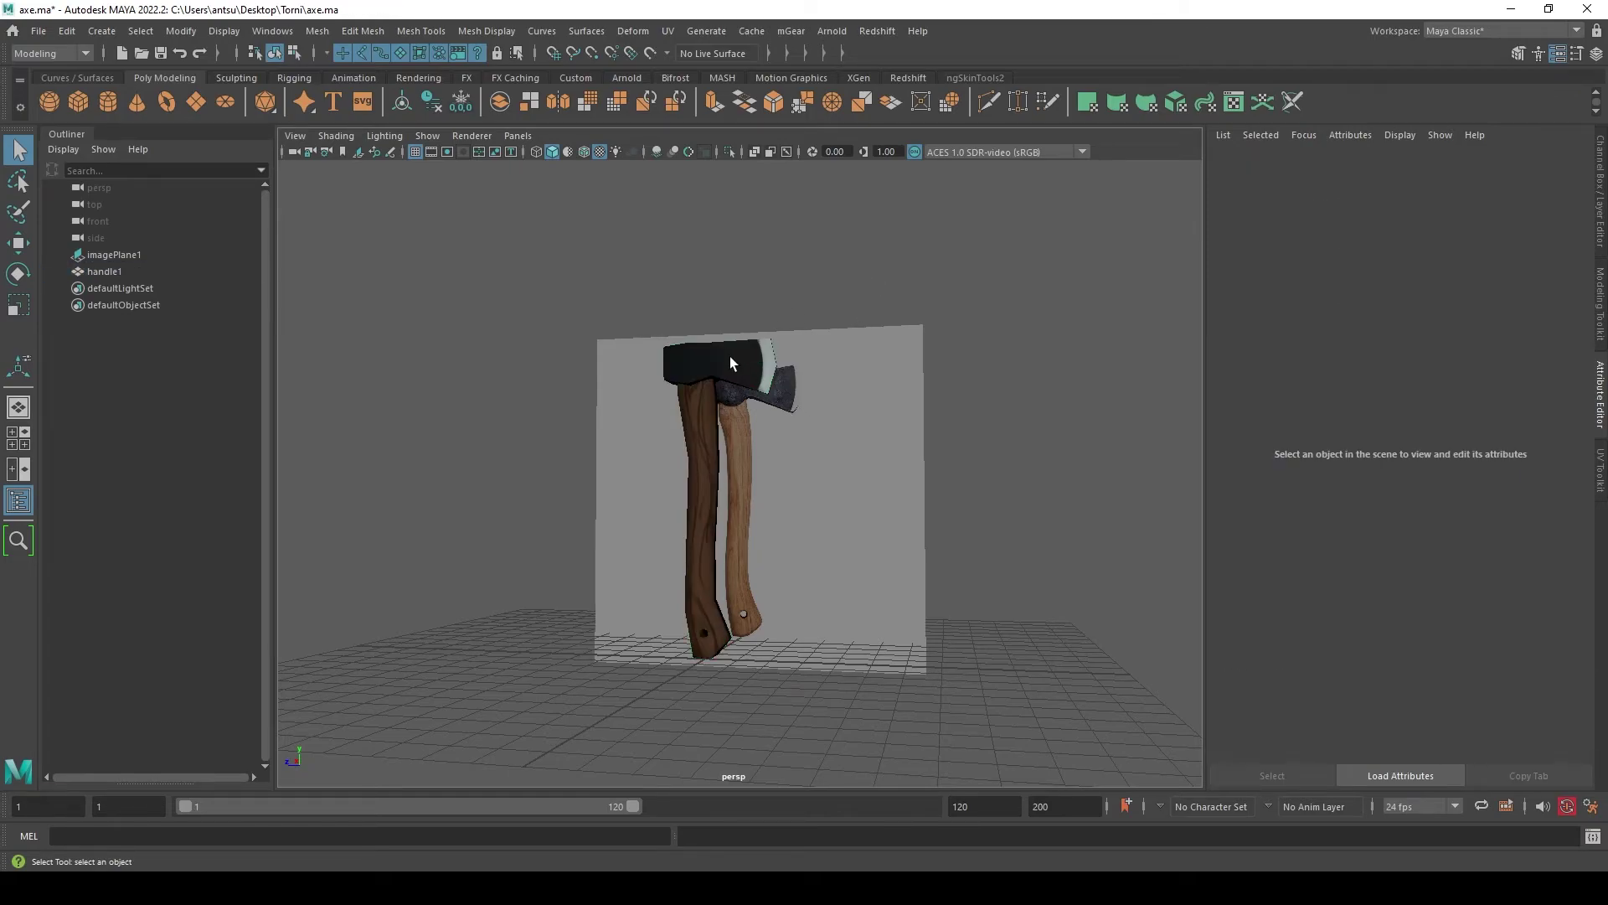
click(730, 356)
click(1602, 149)
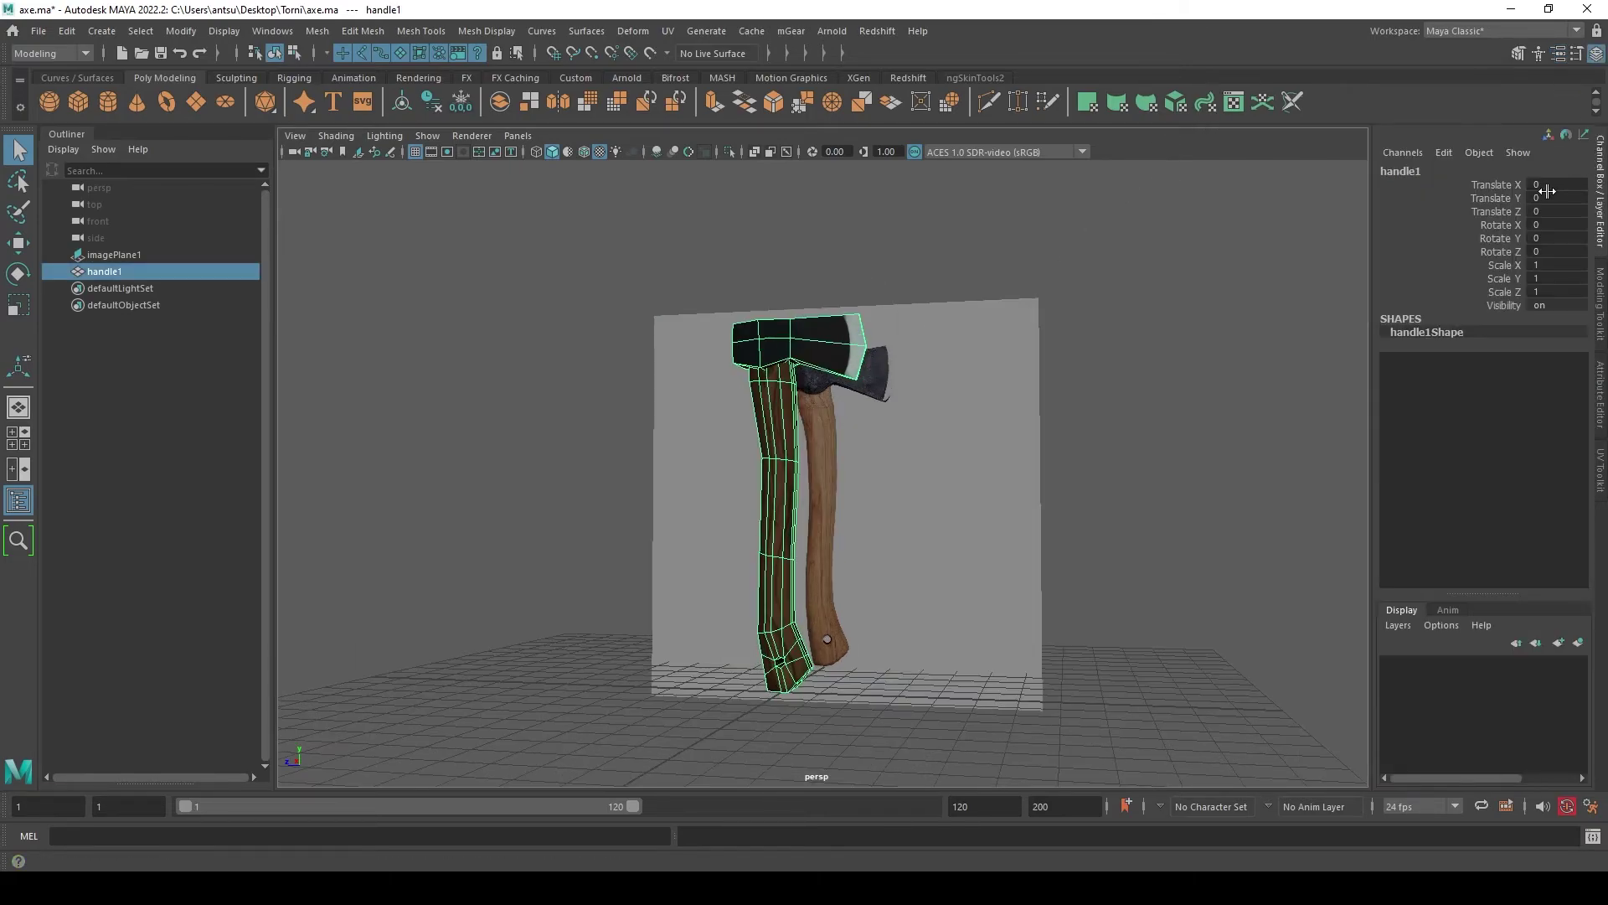
click(42, 33)
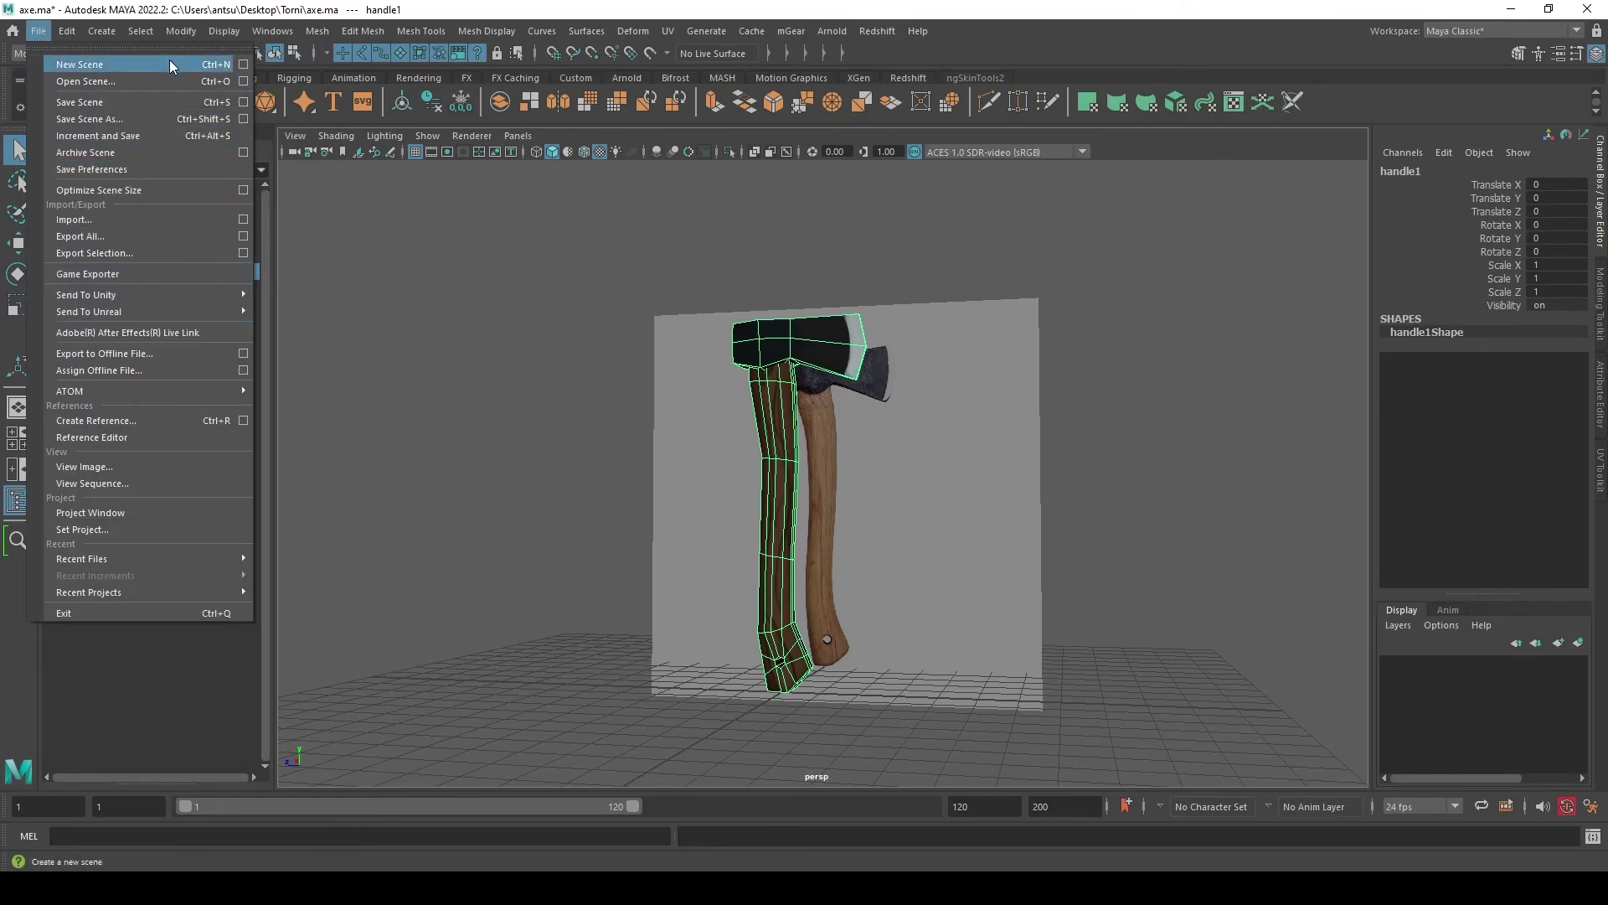
click(352, 247)
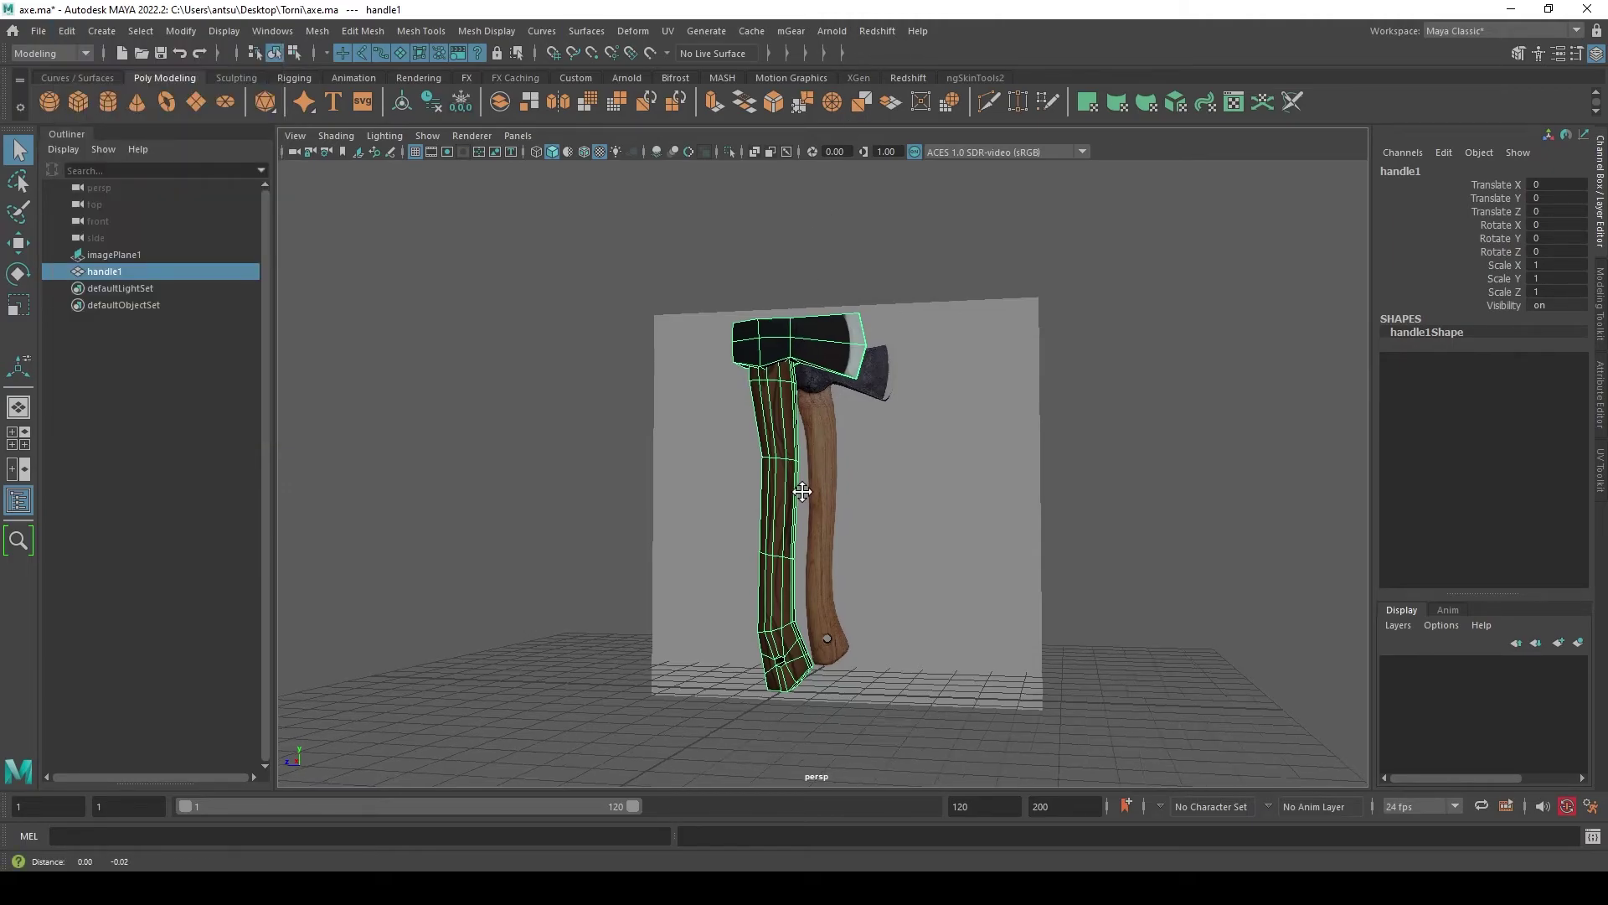
- Switch to the Move tool and zoom in on the bottom of the handle
alt+drag(810, 509, 831, 400)
key(w)
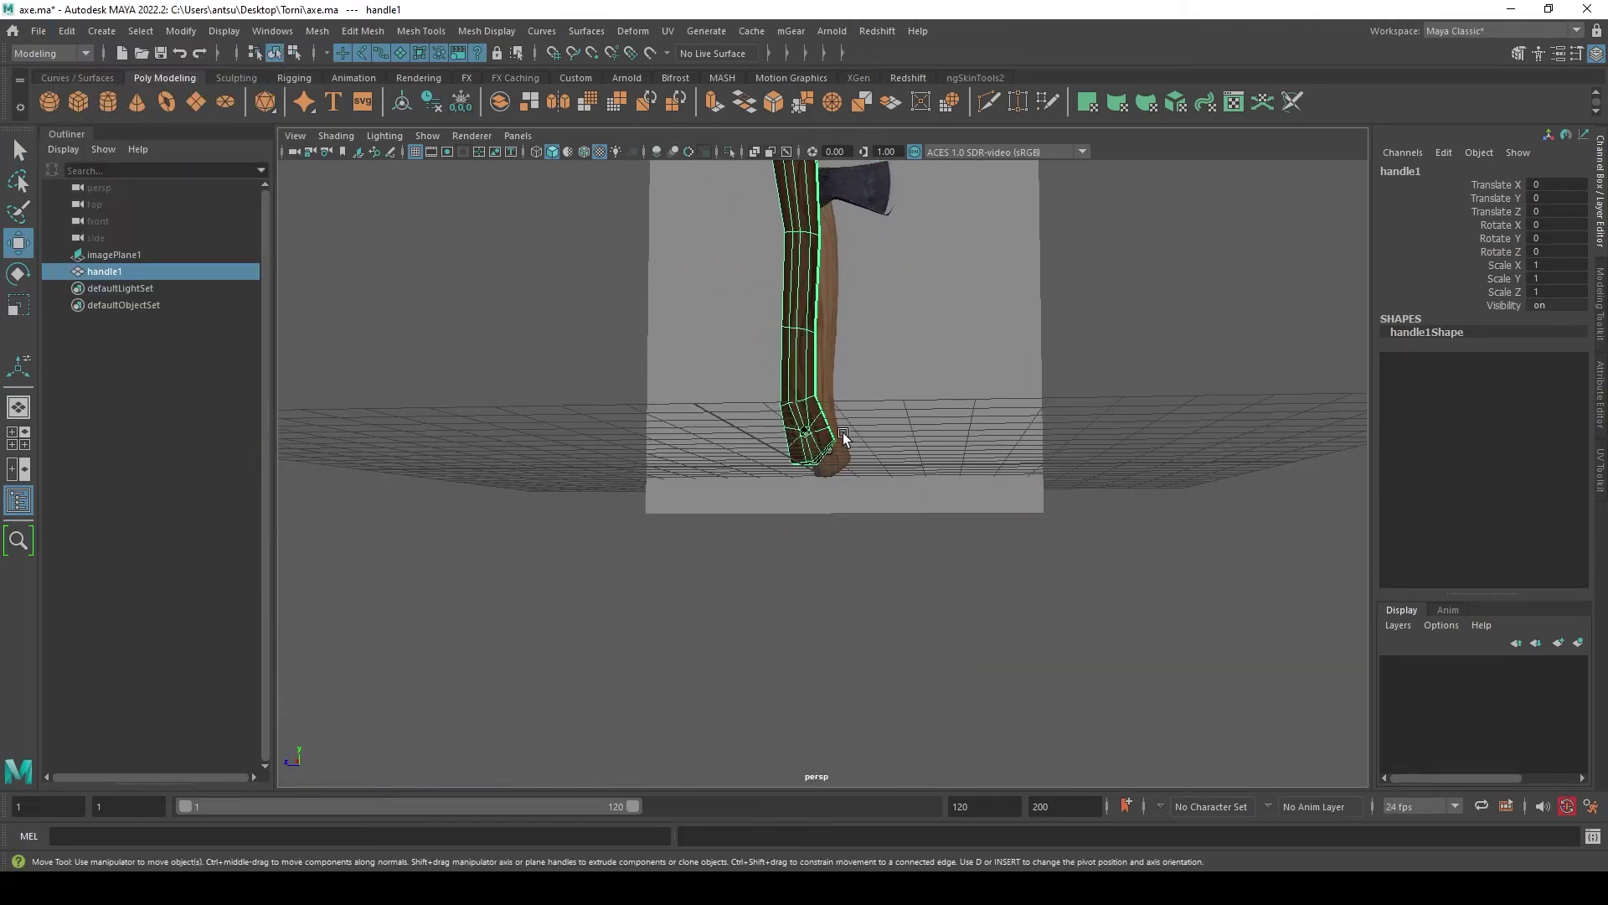
scroll(838, 453, up, 5)
alt+drag(843, 465, 851, 416)
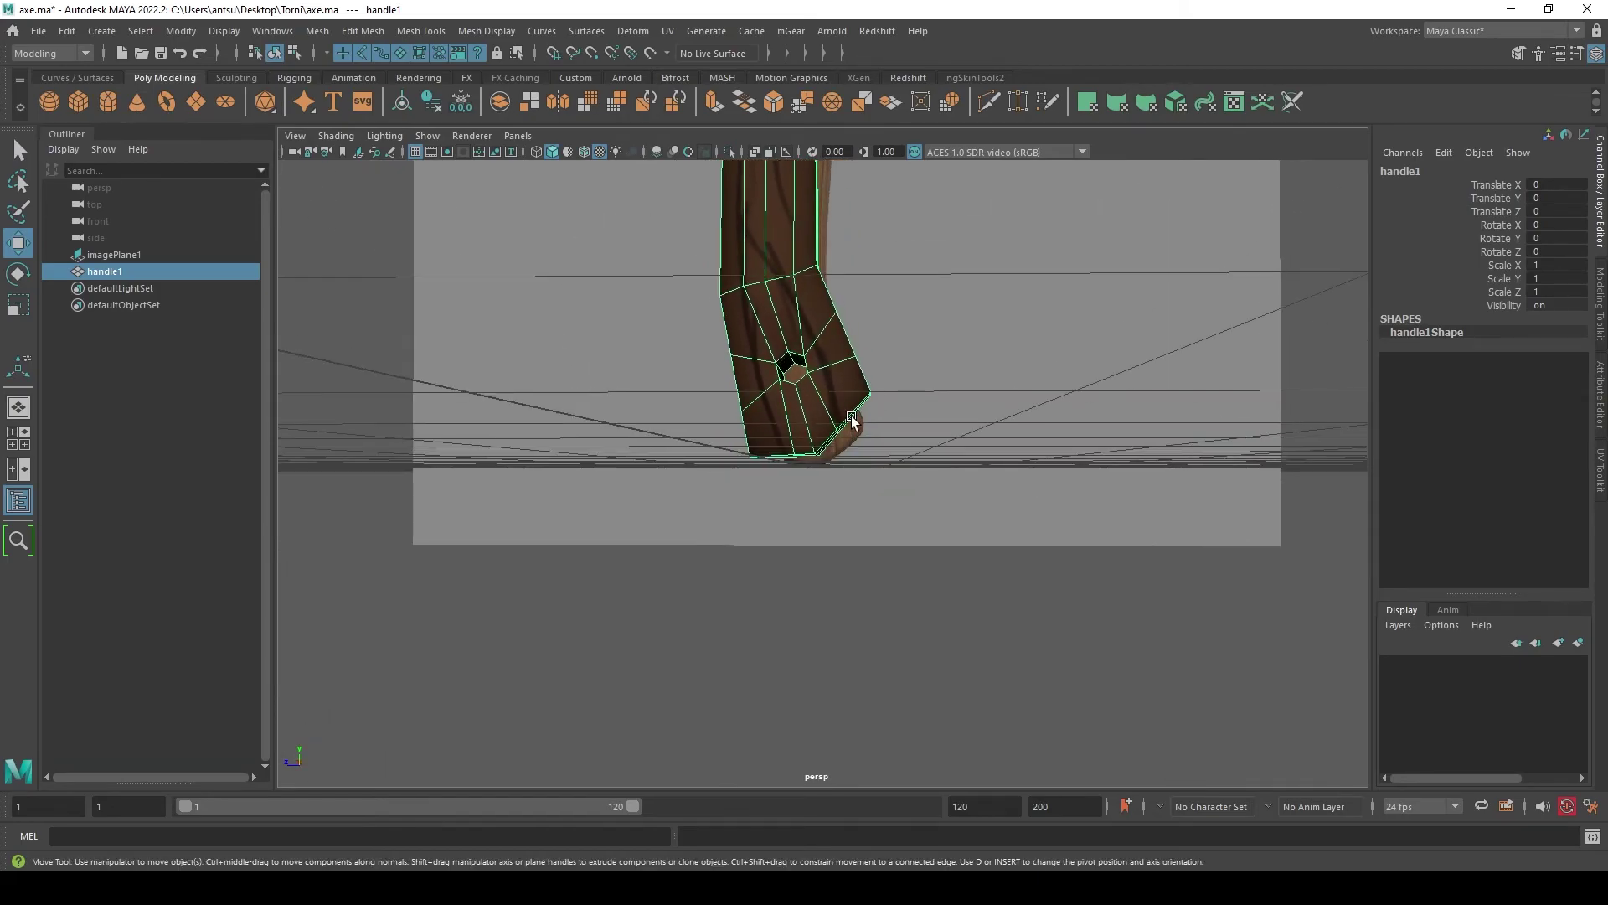
scroll(856, 433, down, 5)
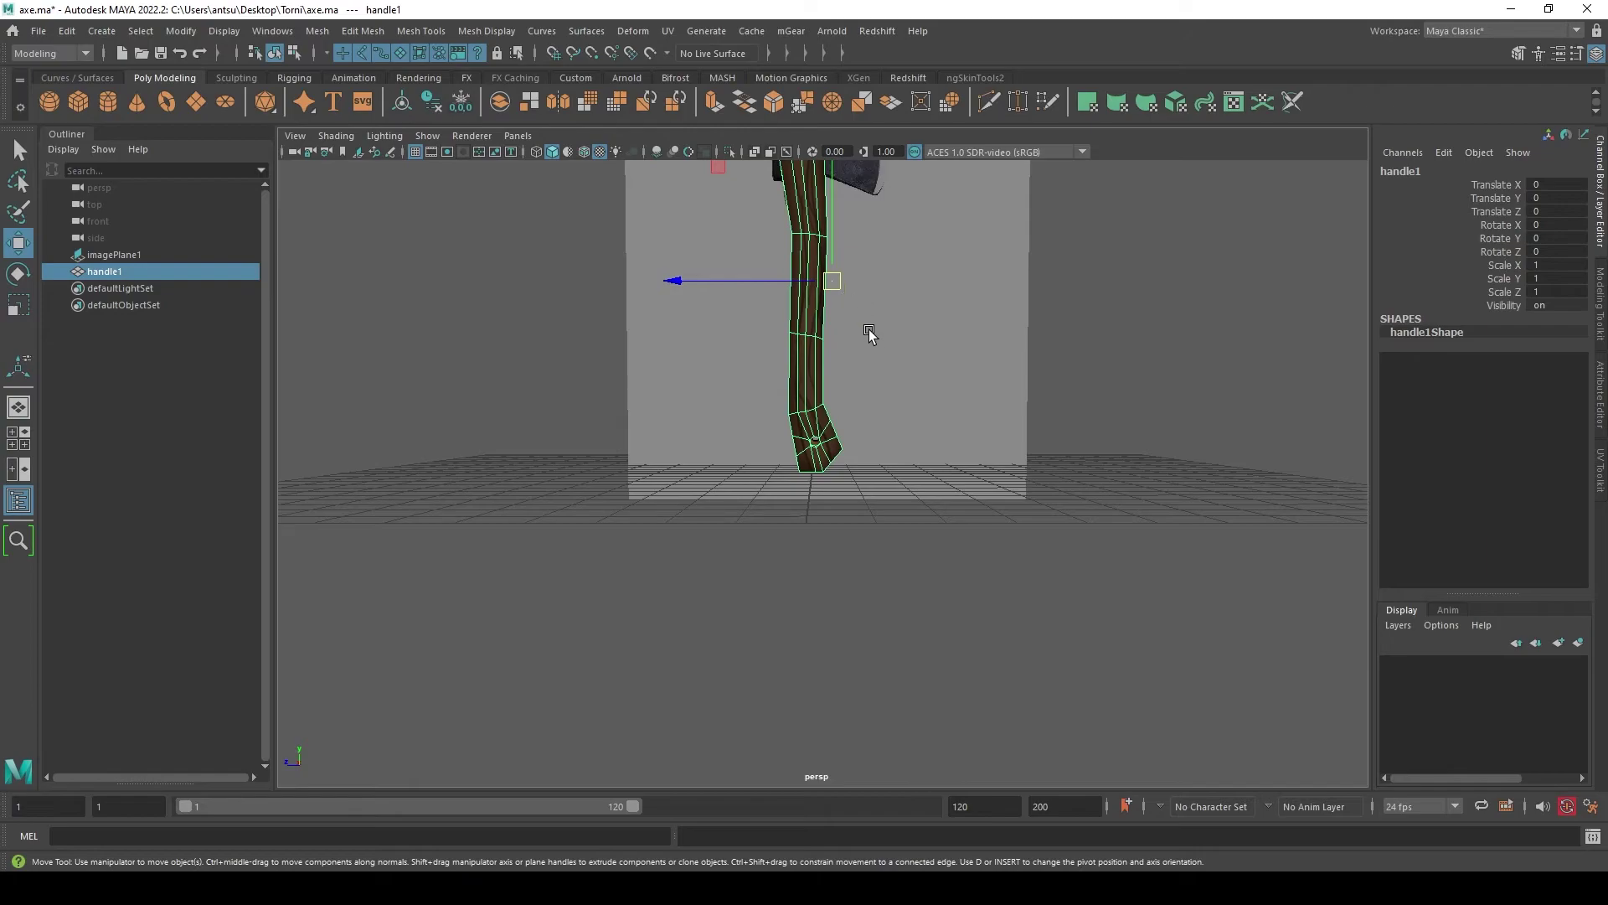
- Turn on pivot editing for handle1 in the Modeling Toolkit
mouse_move(869, 333)
alt+mouse_down()
mouse_move(879, 324)
mouse_move(864, 388)
alt+mouse_up()
key(d)
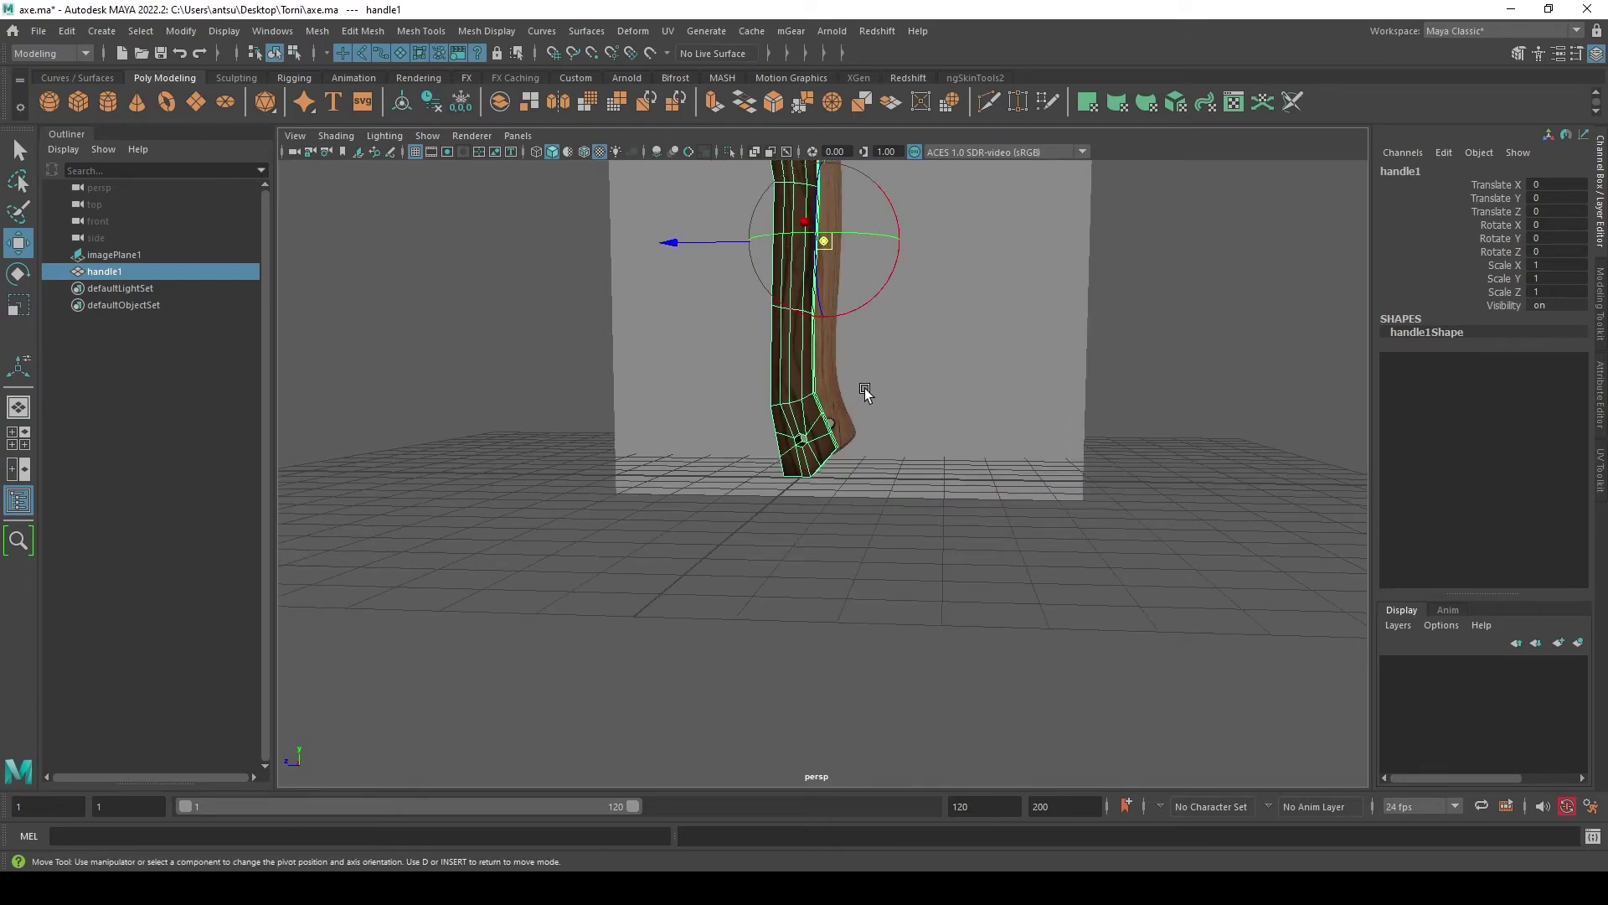
key(d)
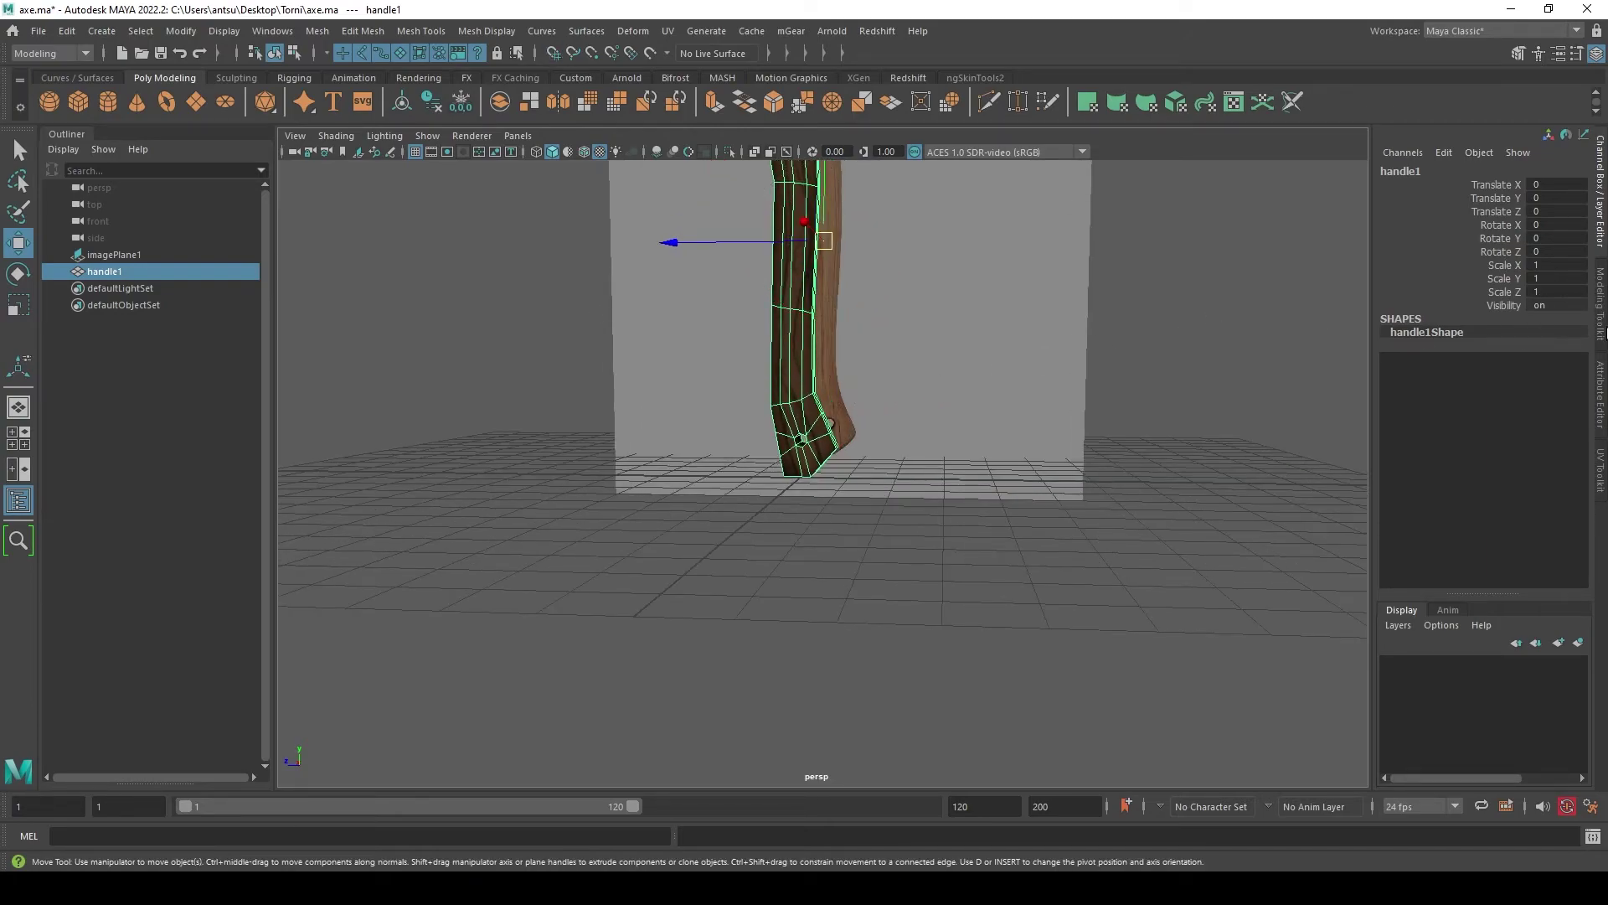
click(1602, 316)
click(1457, 738)
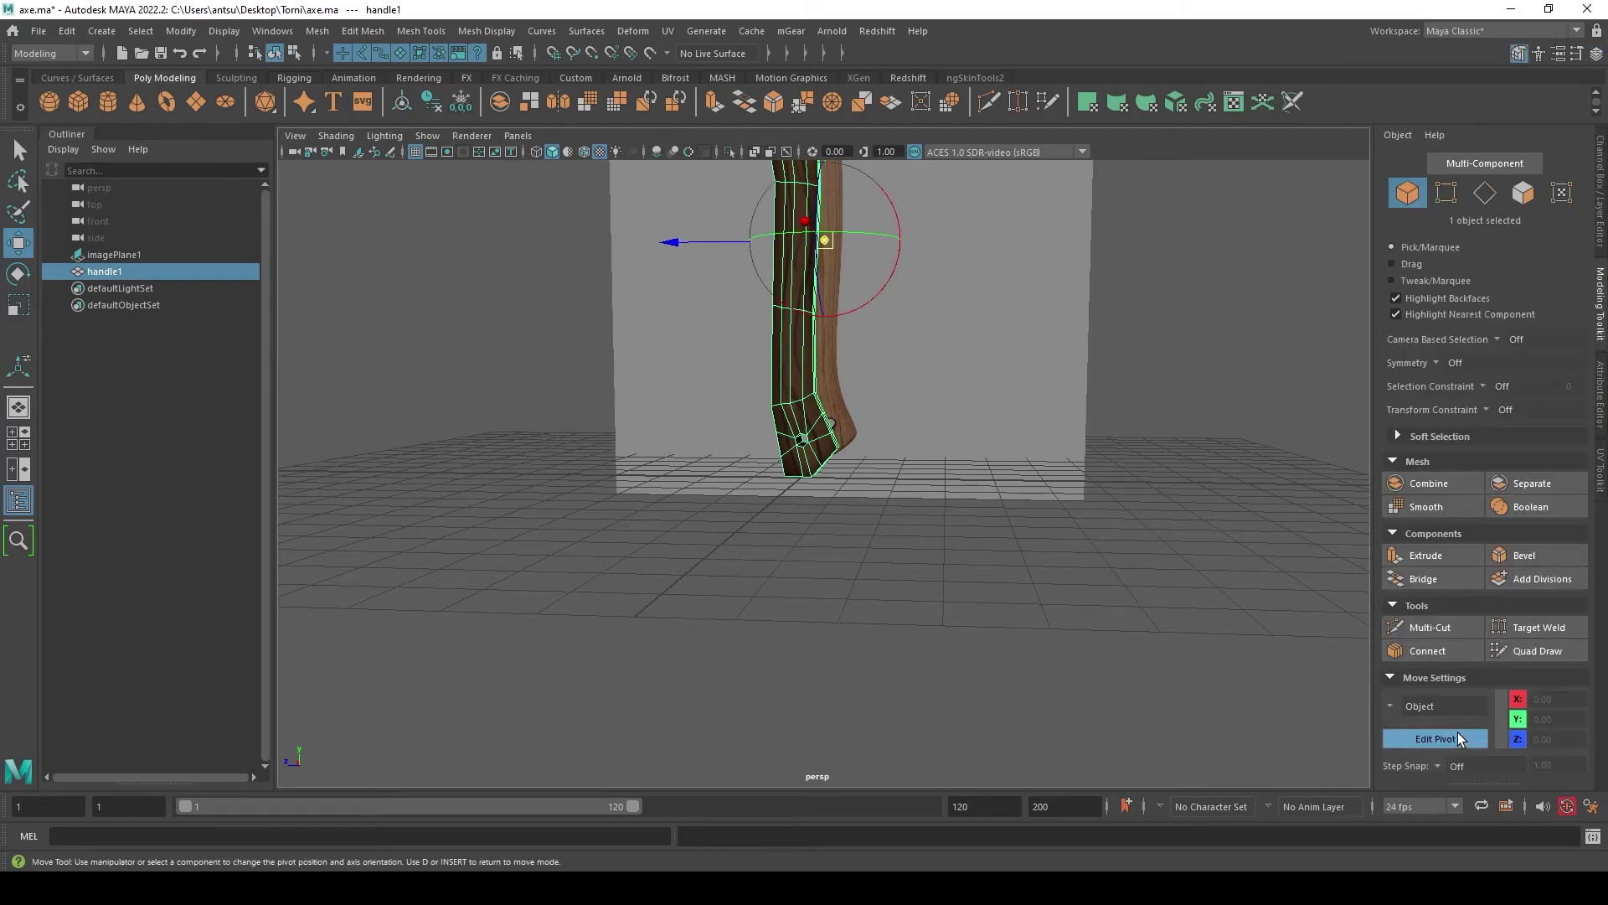
- Align the pivot to the handle's bottom edge and move it down to the tip
mouse_move(957, 499)
alt+mouse_down()
mouse_move(879, 506)
mouse_move(882, 523)
alt+mouse_up()
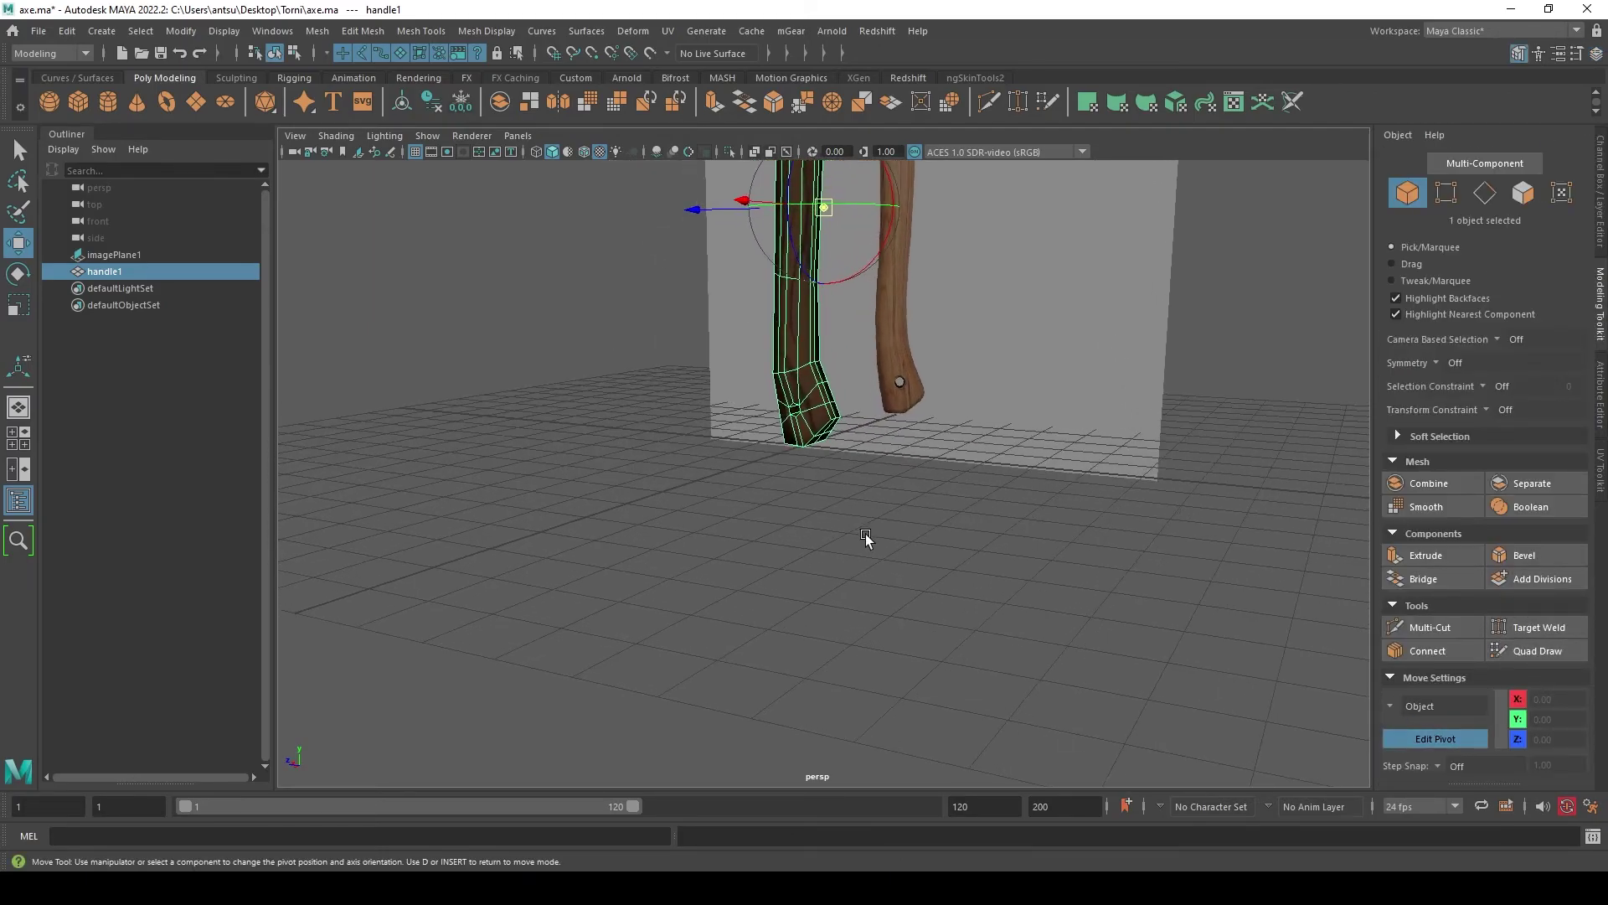
mouse_move(866, 534)
alt+right_down()
mouse_move(881, 586)
mouse_move(838, 550)
alt+right_up()
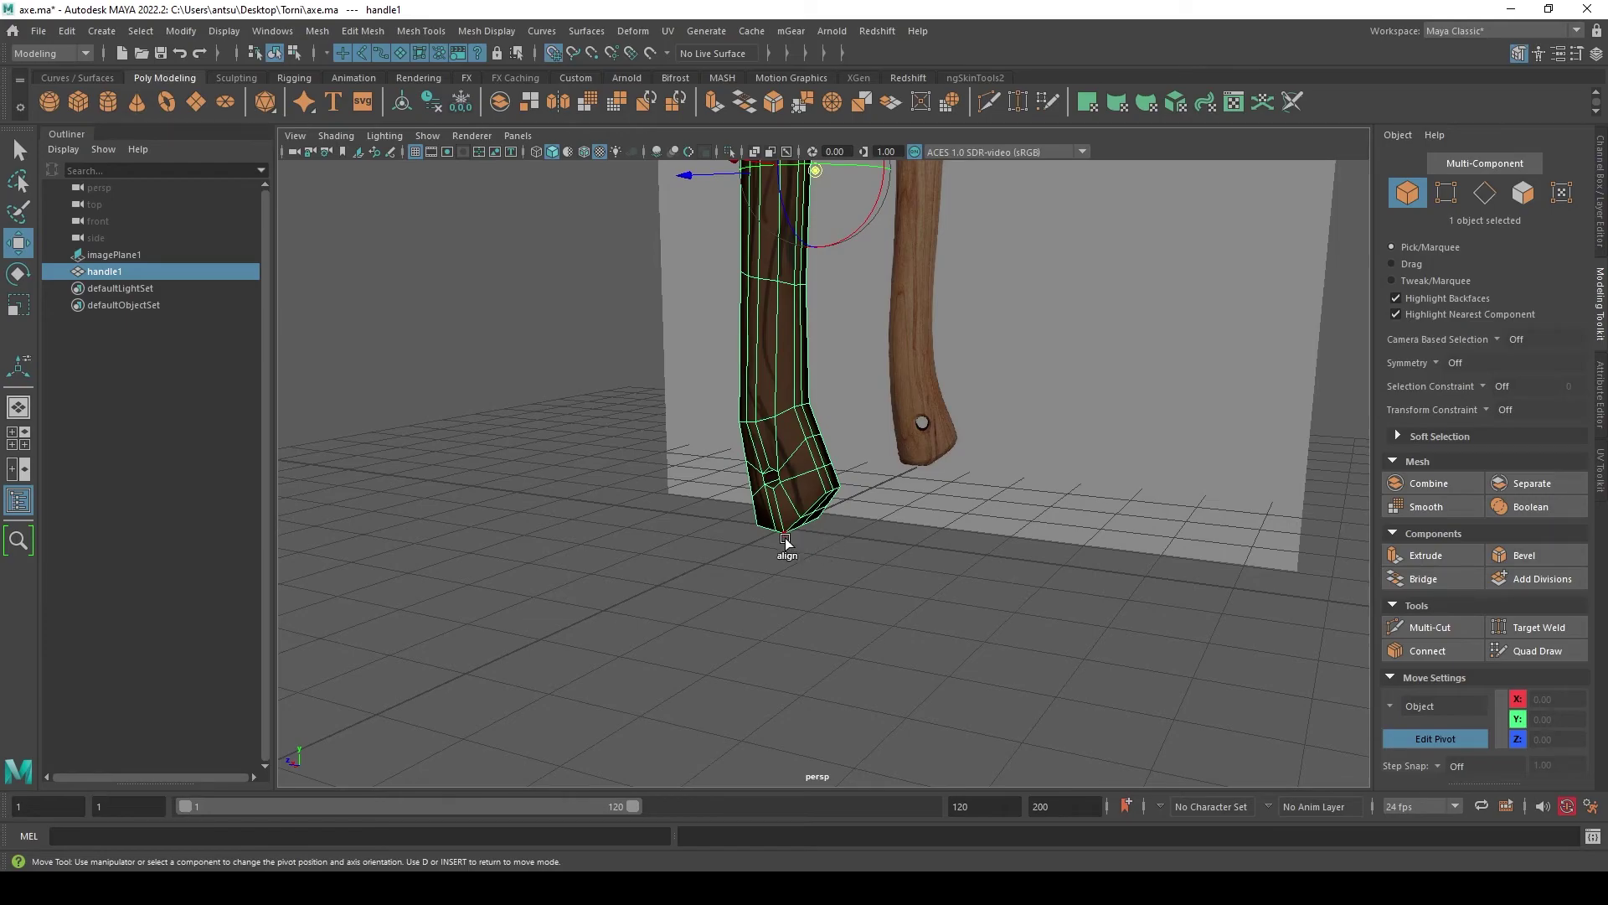
alt+drag(812, 540, 819, 500)
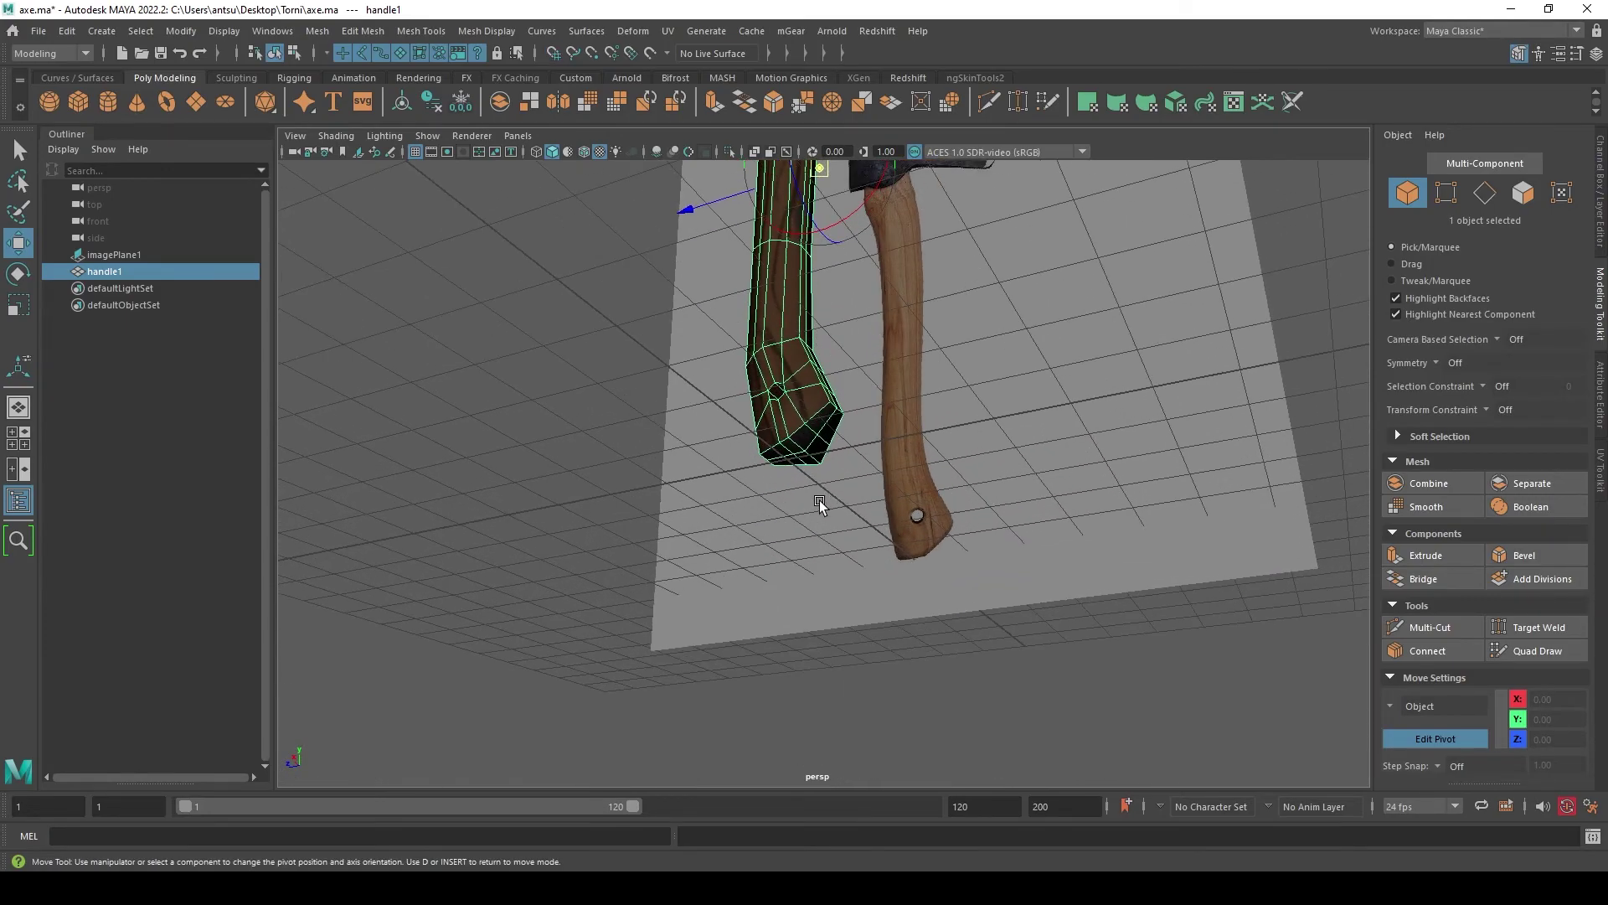
click(782, 462)
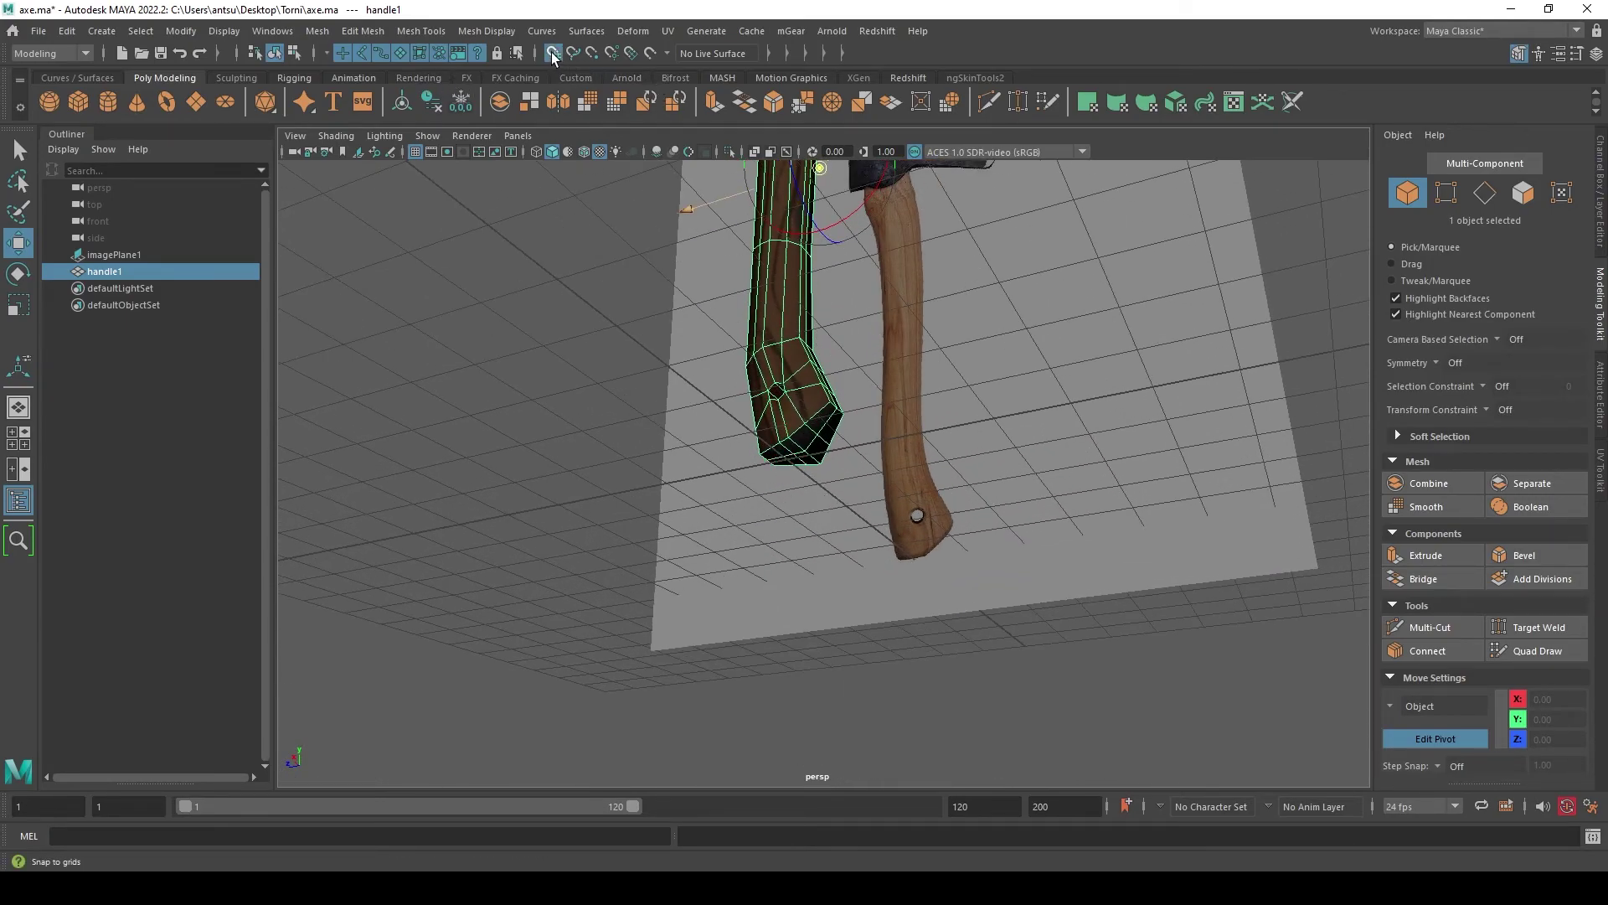
mouse_move(764, 220)
alt+mouse_down()
mouse_move(807, 303)
mouse_move(804, 165)
alt+mouse_up()
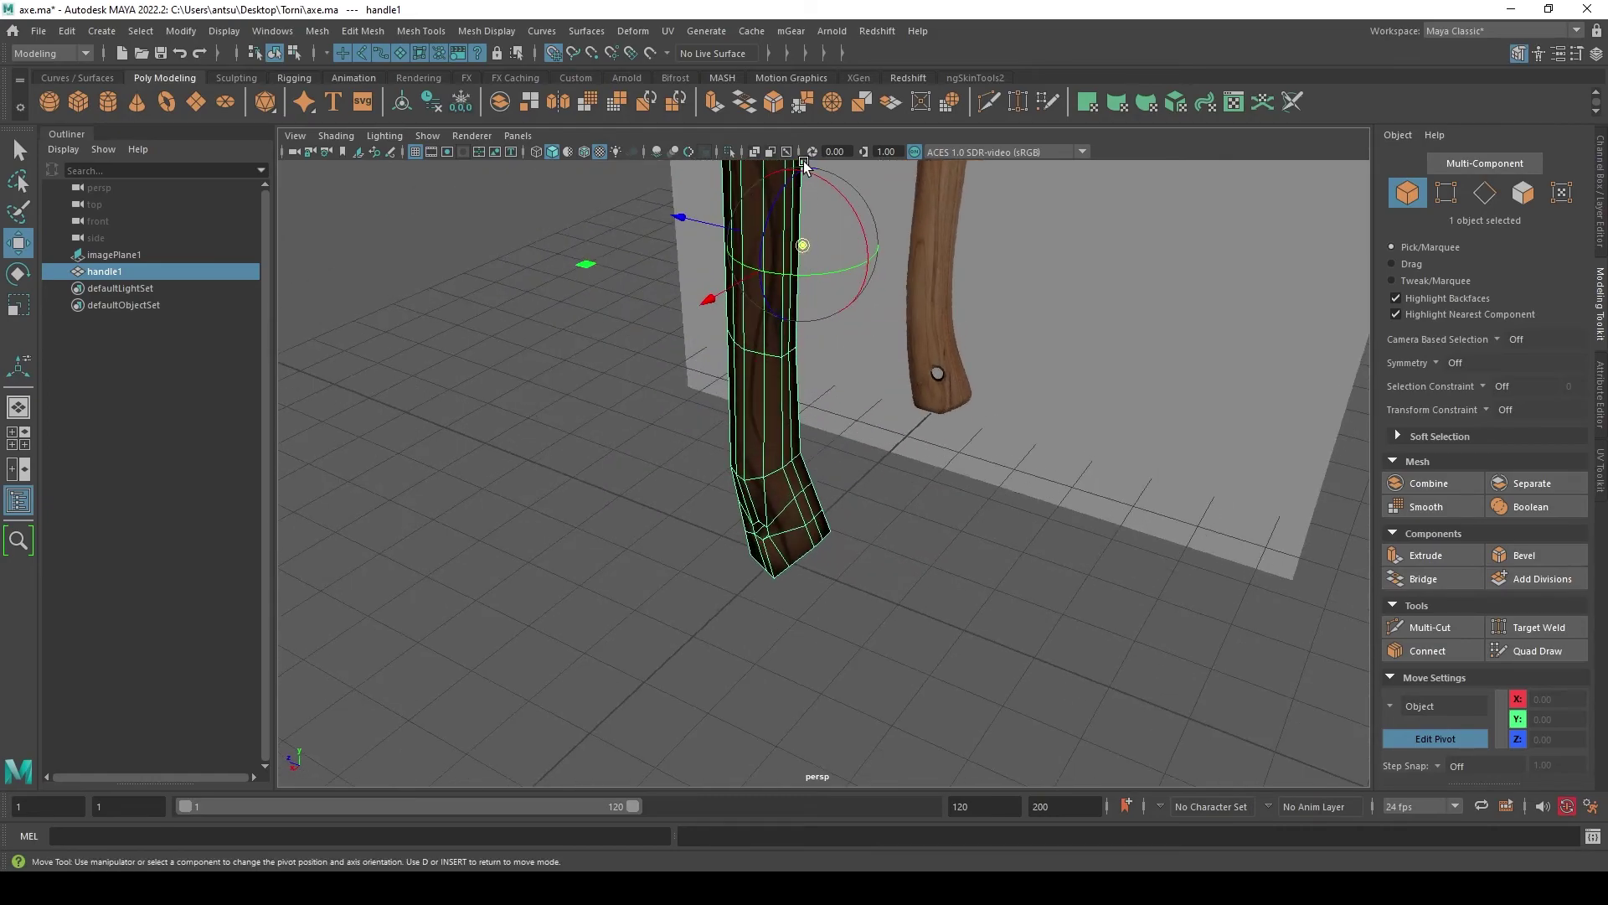
mouse_move(805, 336)
alt+mouse_down()
mouse_move(816, 344)
mouse_move(812, 277)
mouse_move(807, 564)
mouse_move(717, 509)
mouse_move(634, 499)
mouse_move(809, 513)
alt+mouse_up()
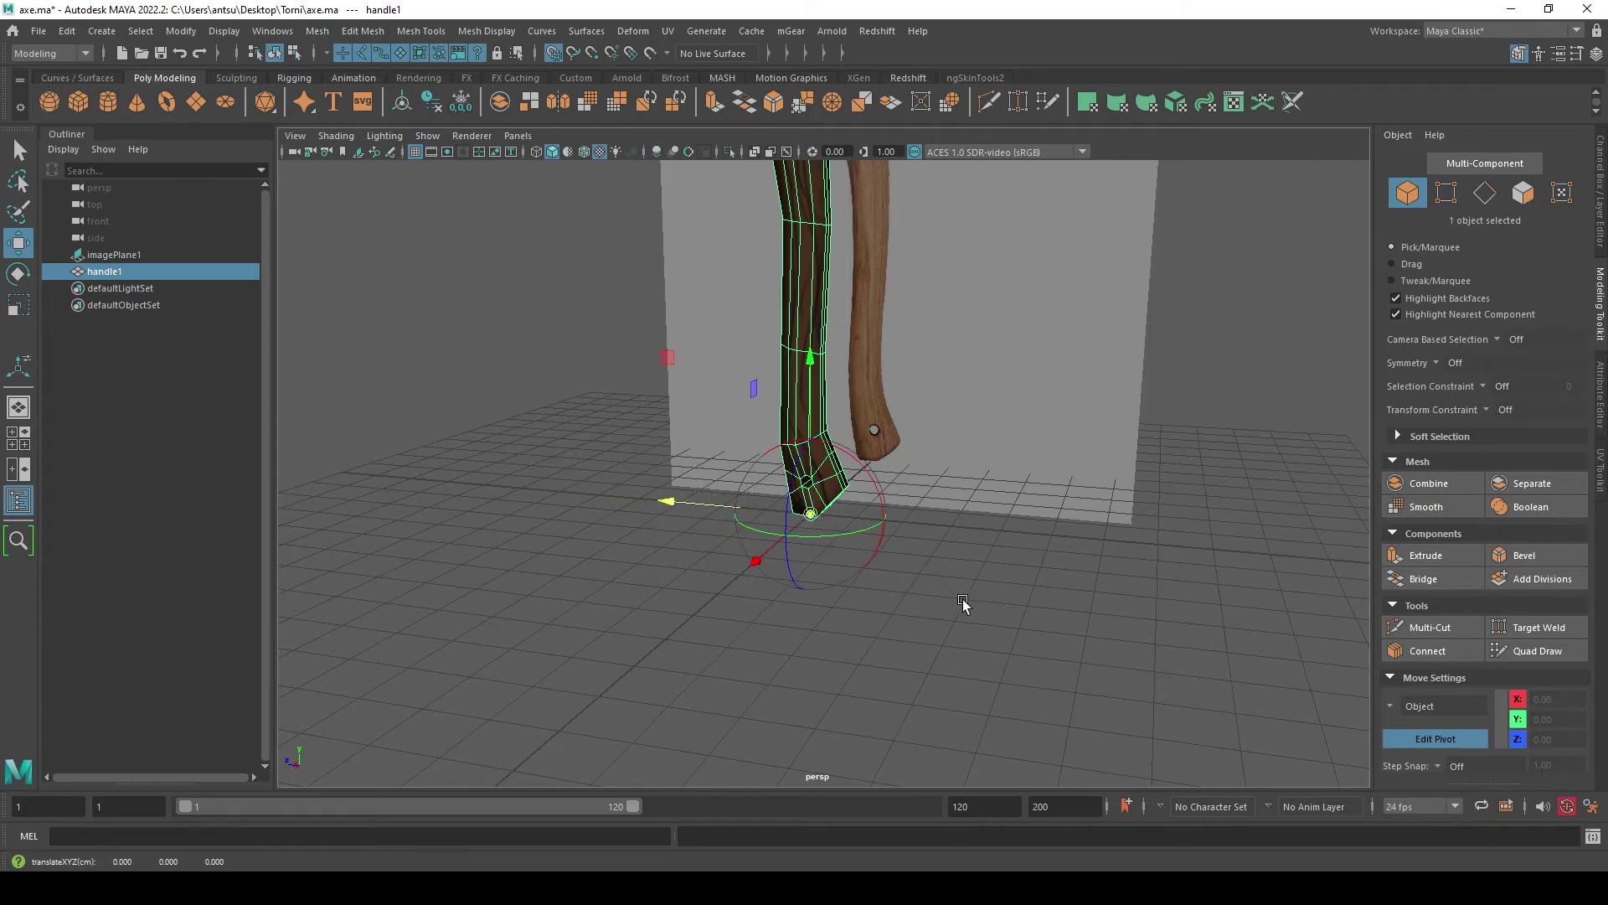
mouse_move(962, 603)
alt+mouse_down()
mouse_move(952, 468)
mouse_move(969, 532)
mouse_move(952, 543)
alt+mouse_up()
- Exit pivot editing and hide the reference image plane
key(q)
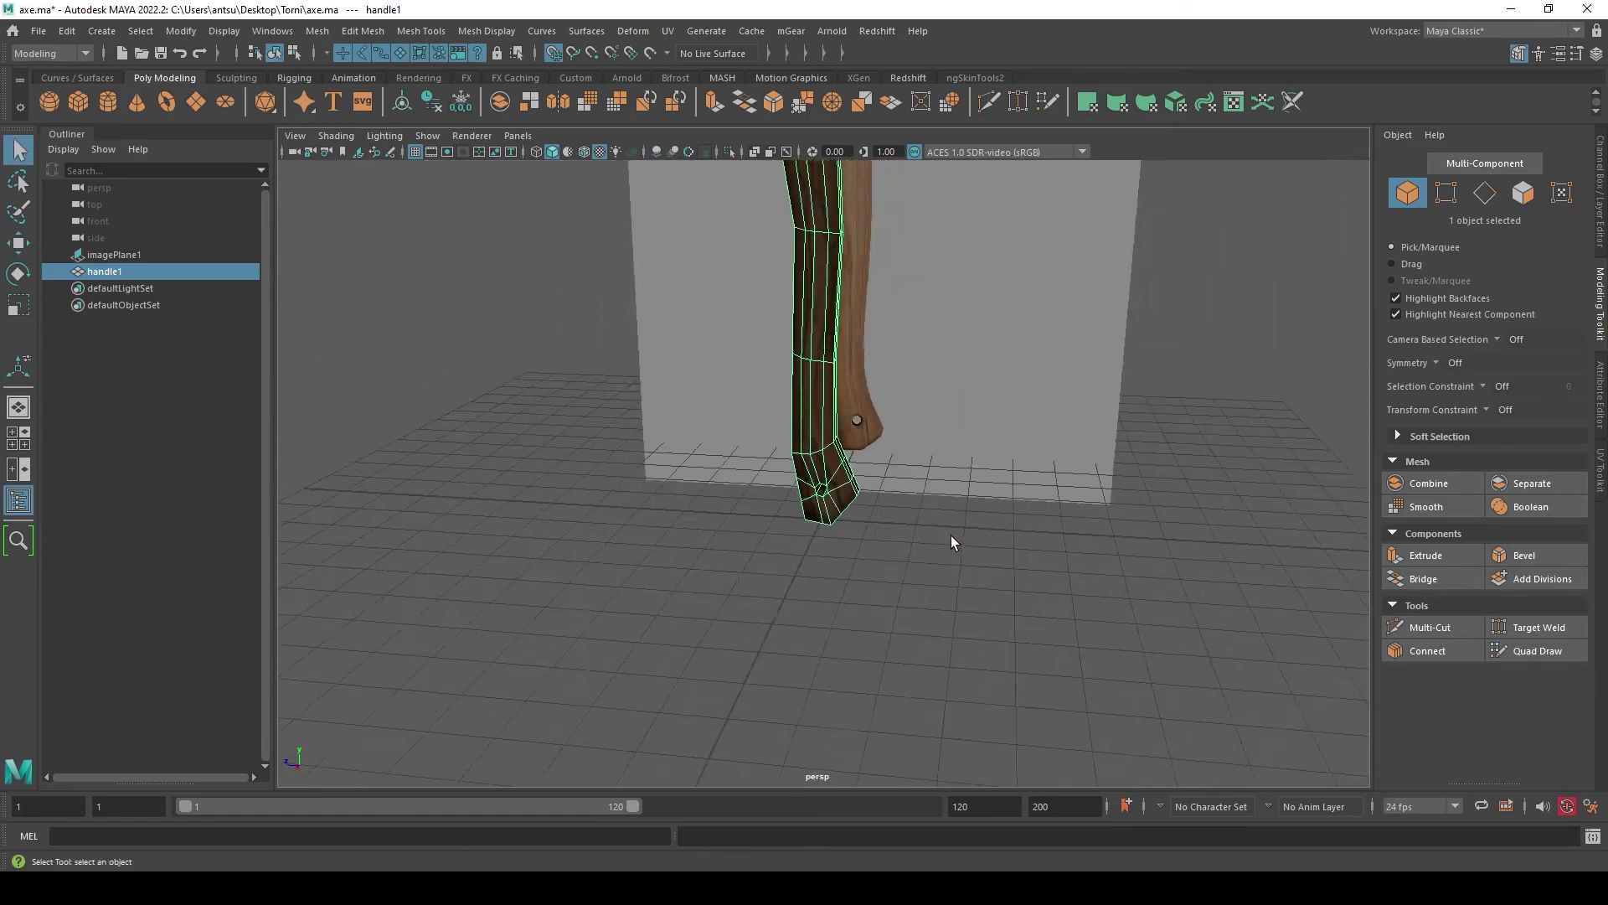
scroll(1134, 372, down, 5)
click(1188, 330)
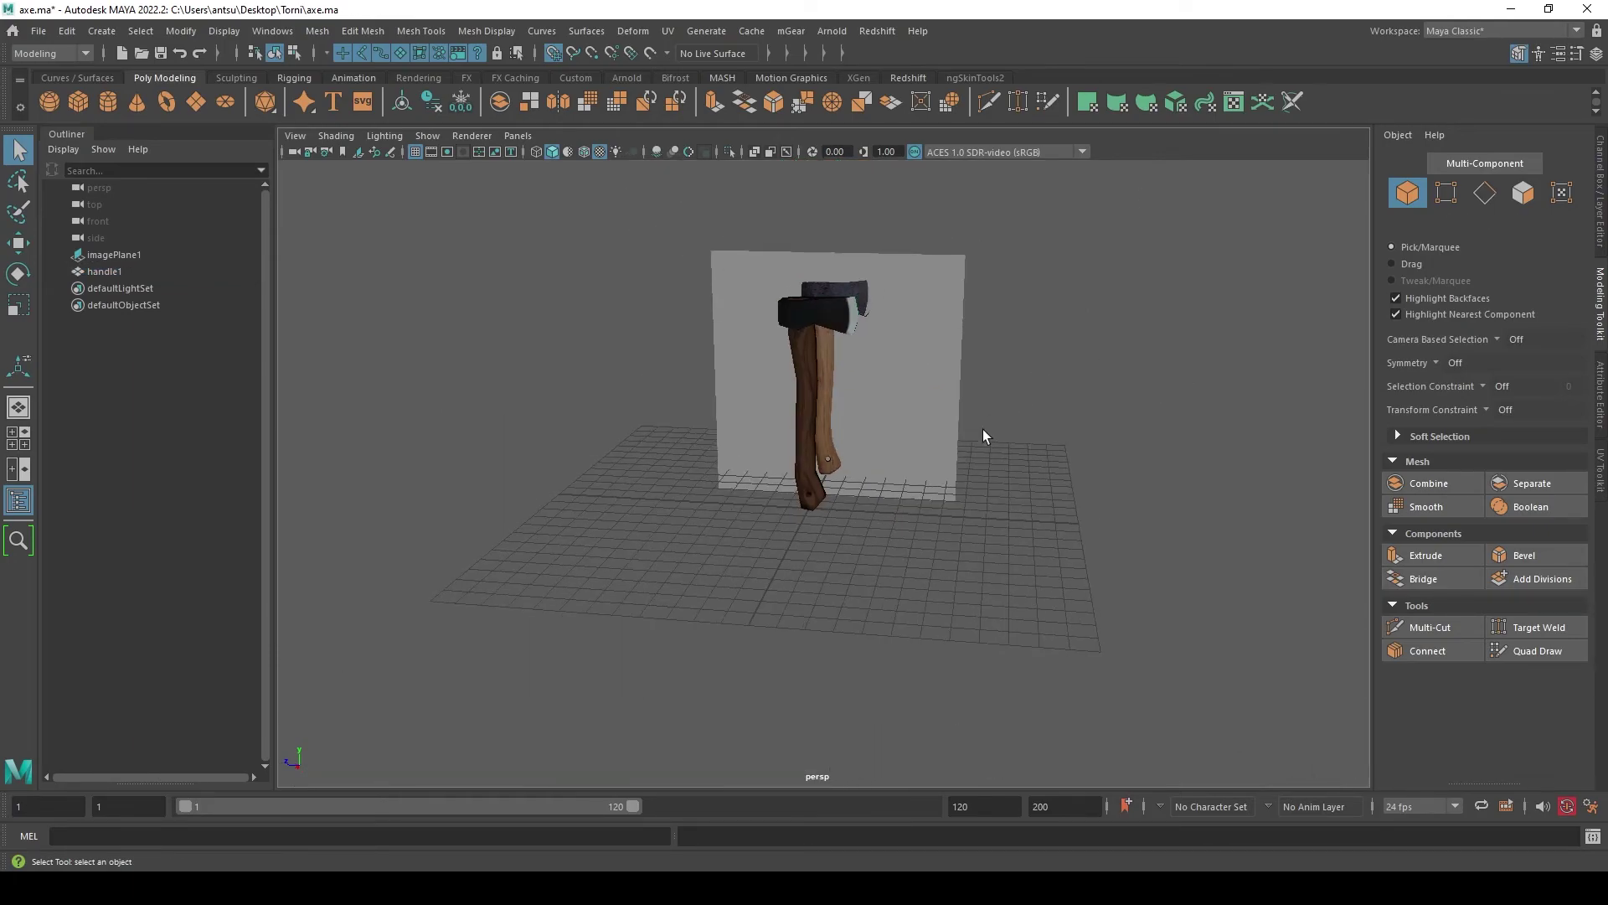
scroll(983, 429, up, 5)
alt+drag(983, 428, 941, 348)
click(942, 348)
key(ctrl+h)
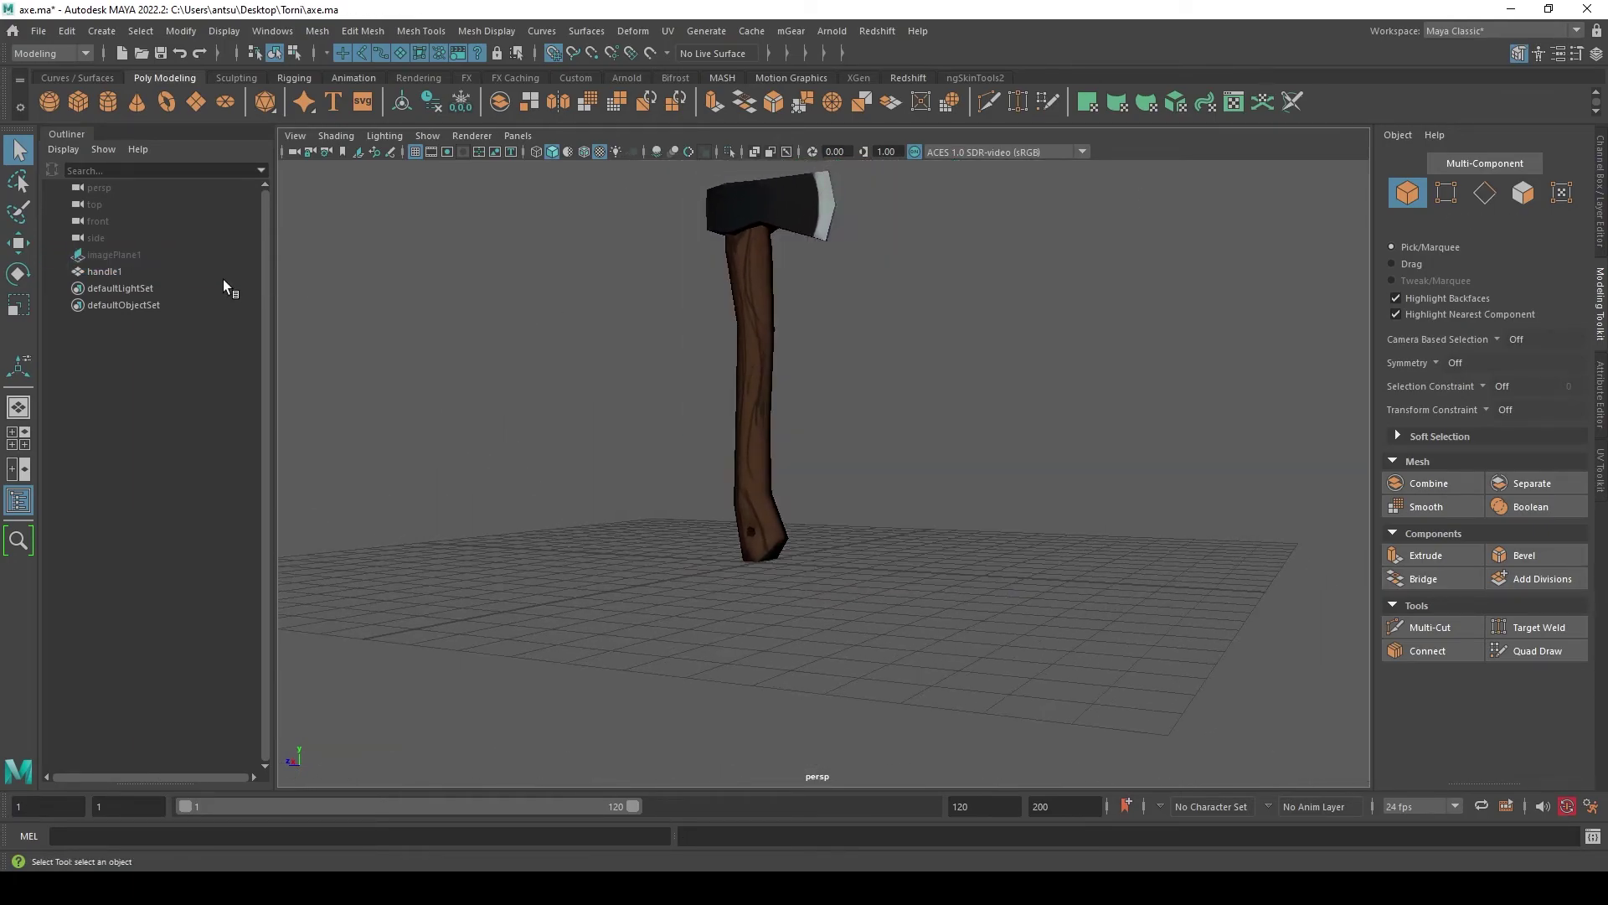
- Select the handle1 axe mesh and export it as AxeOBJ.obj using Export Selection
click(223, 271)
click(857, 242)
mouse_move(857, 241)
alt+mouse_down()
mouse_move(1016, 402)
mouse_move(822, 405)
mouse_move(1149, 395)
alt+mouse_up()
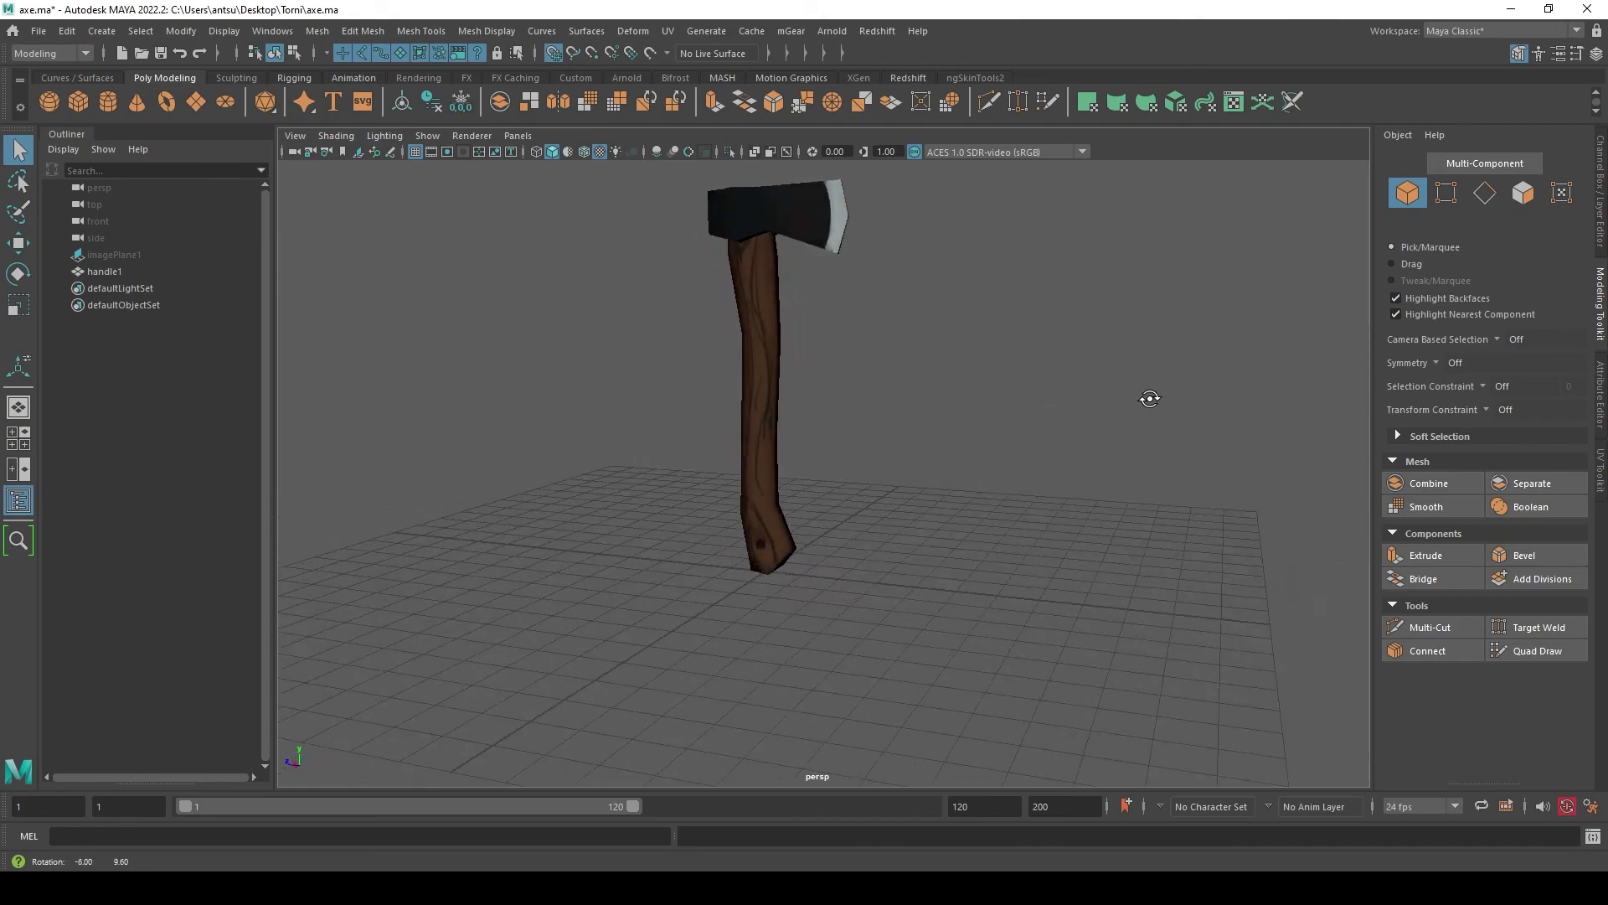
alt+middle_drag(1149, 395, 1137, 475)
click(763, 385)
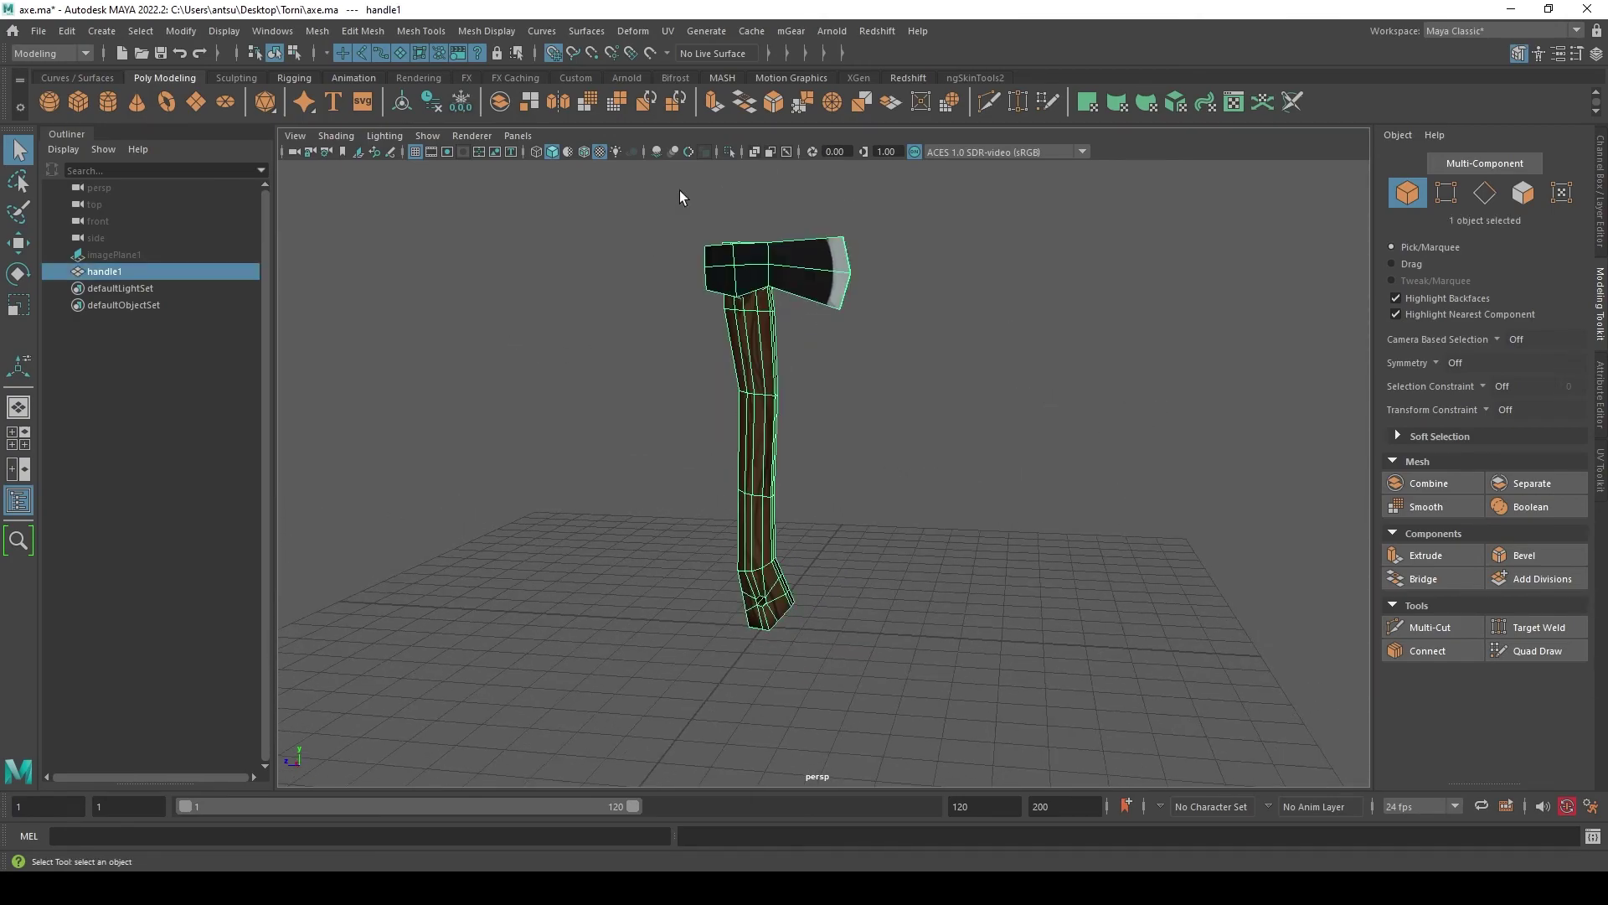
click(37, 30)
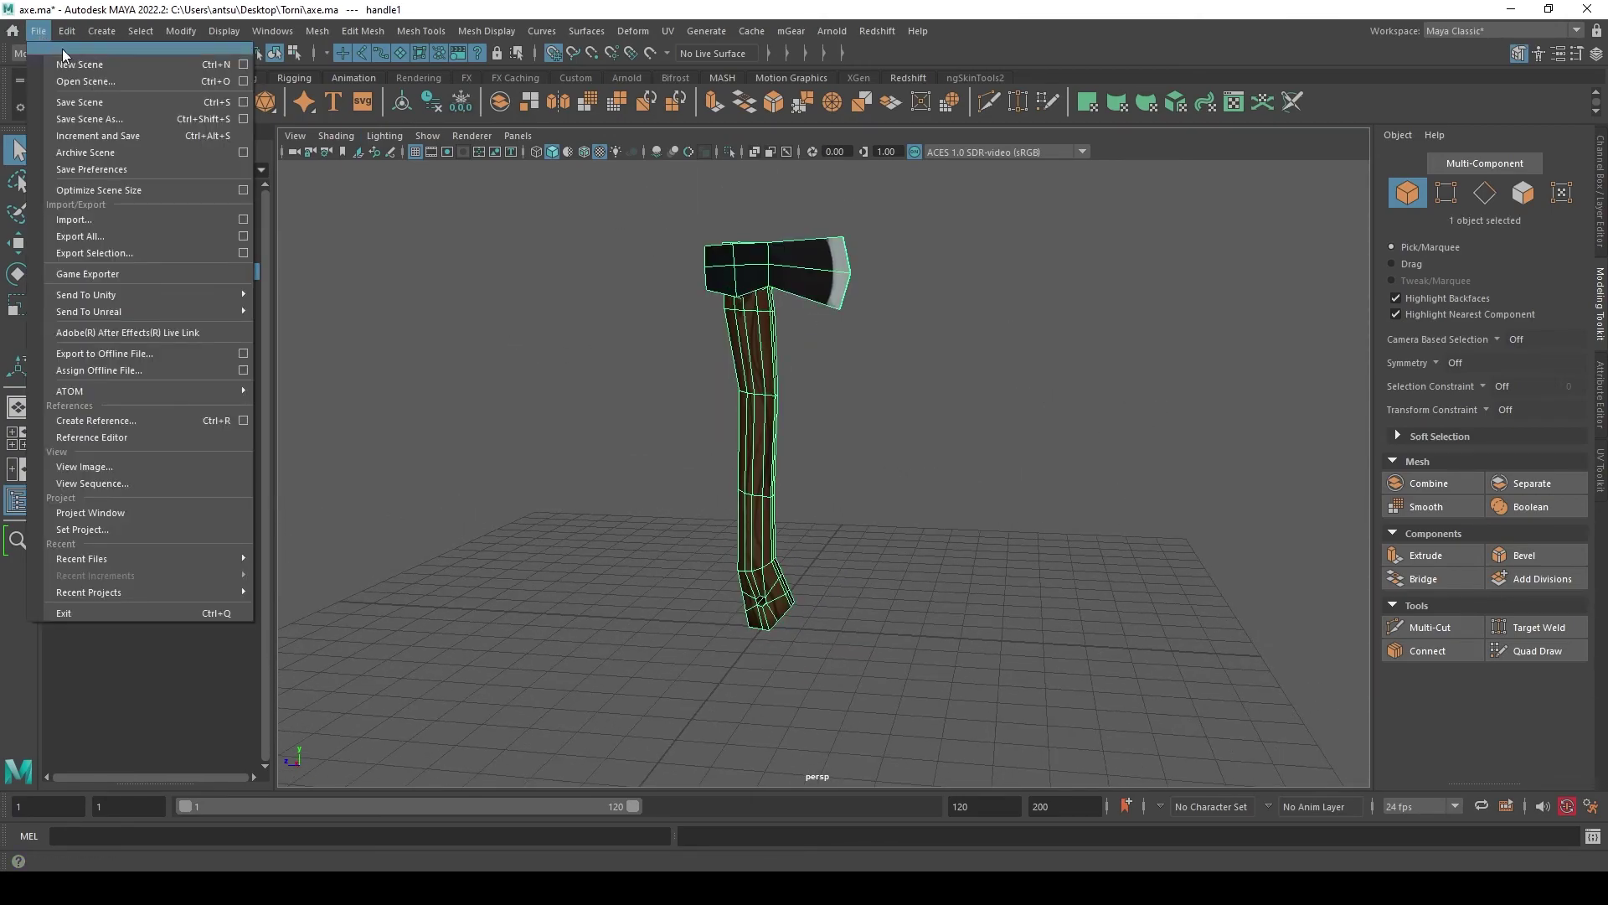
click(128, 251)
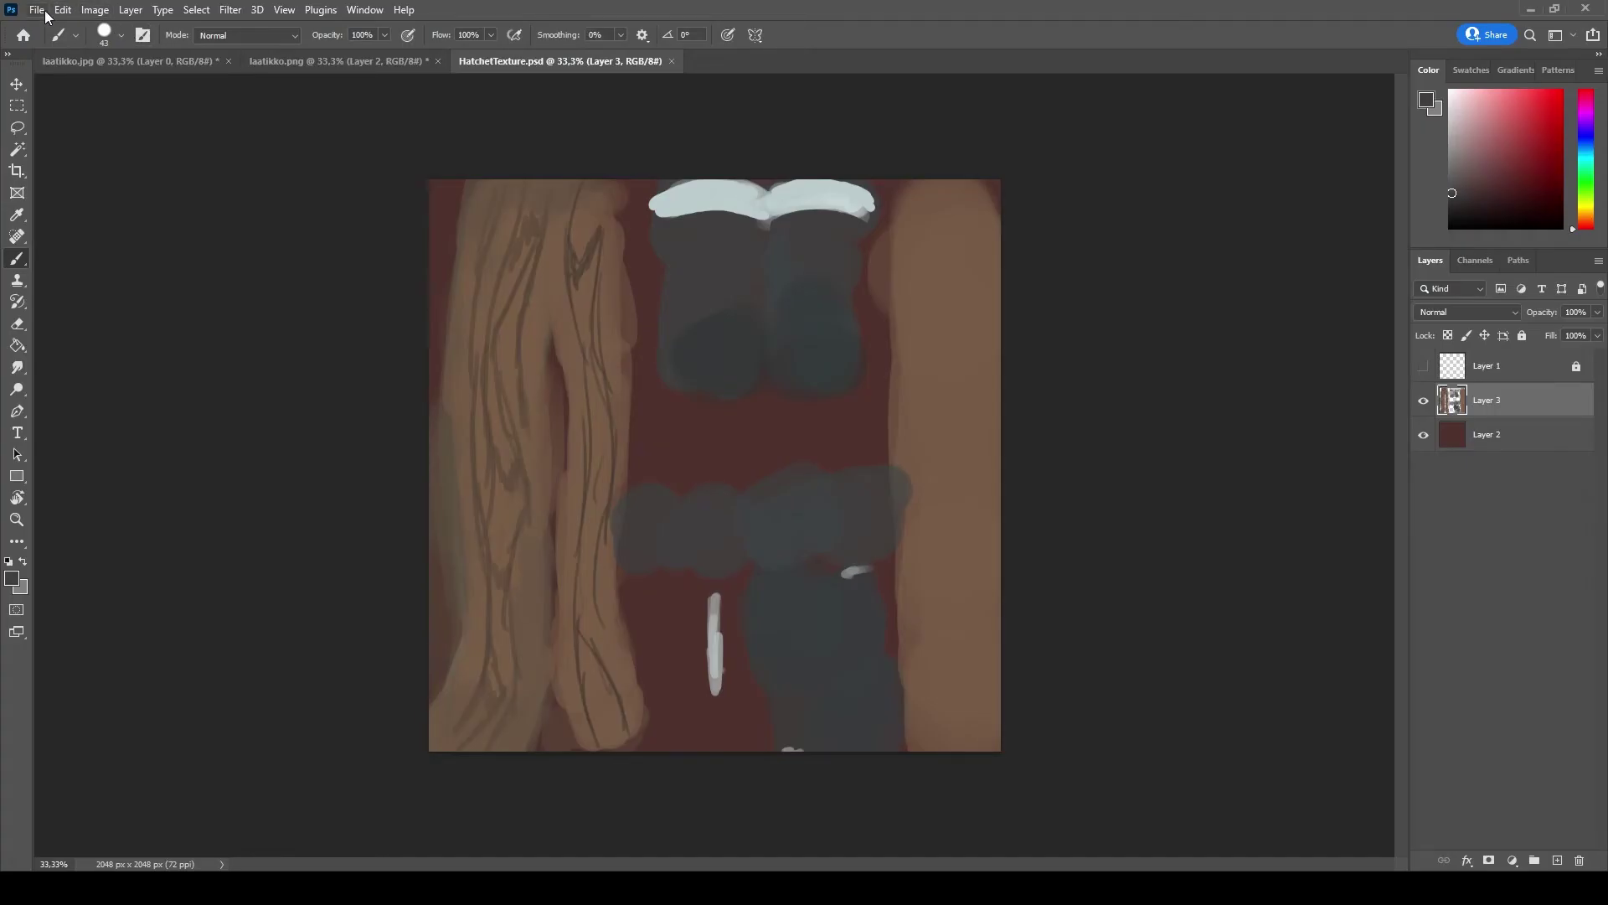
- Quick Export the texture as a PNG named HatchetTexture
click(44, 10)
mouse_move(56, 269)
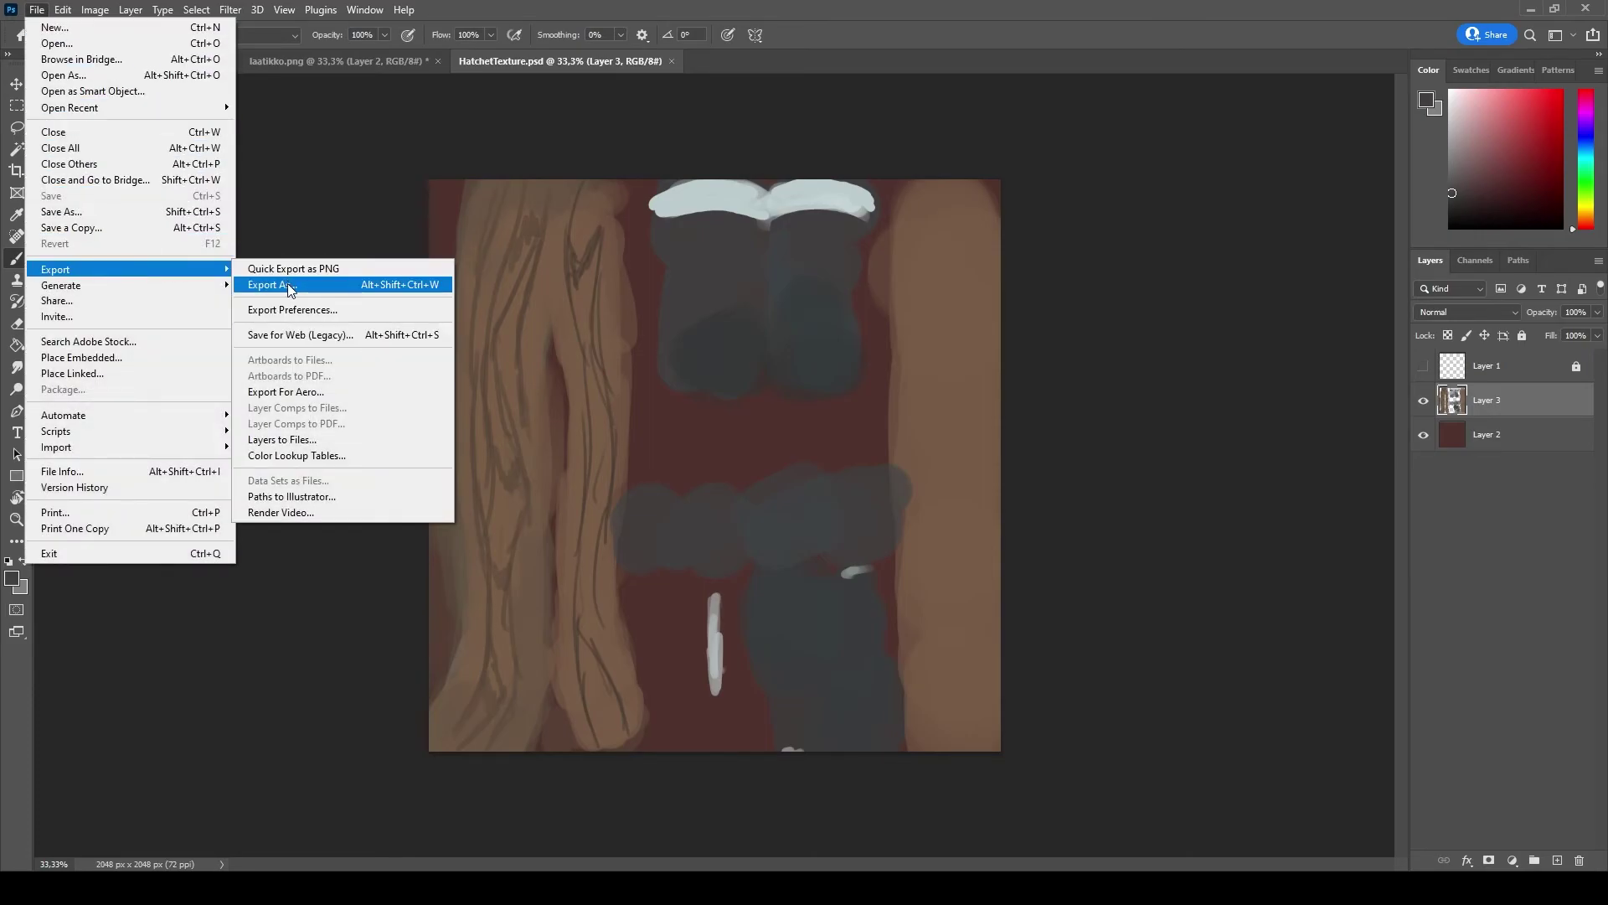
click(328, 265)
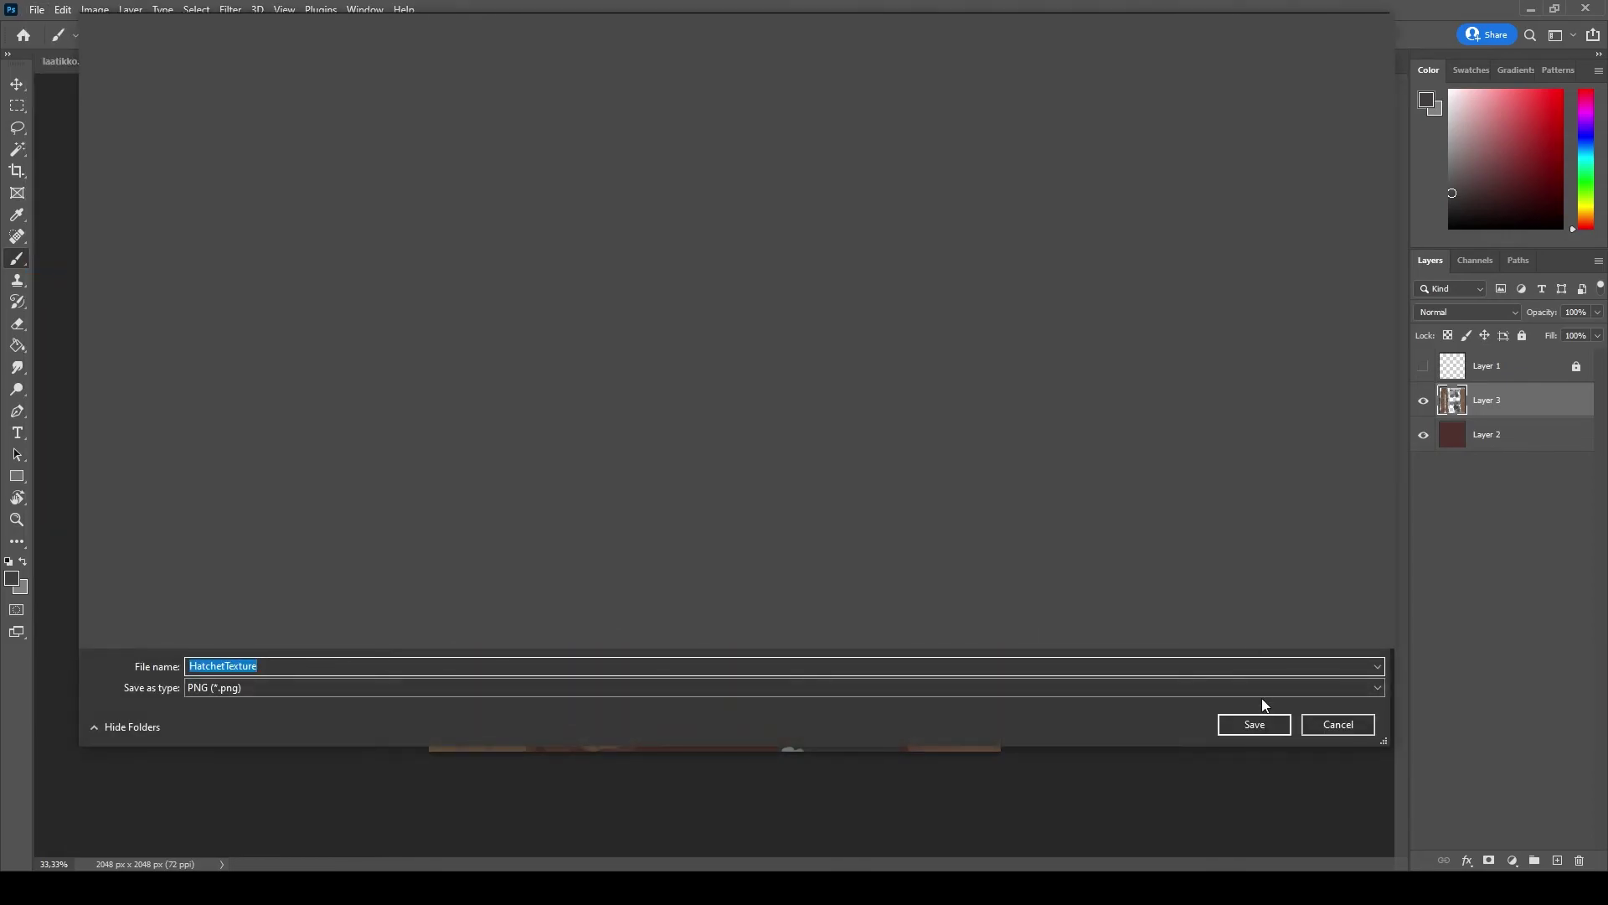
click(1255, 724)
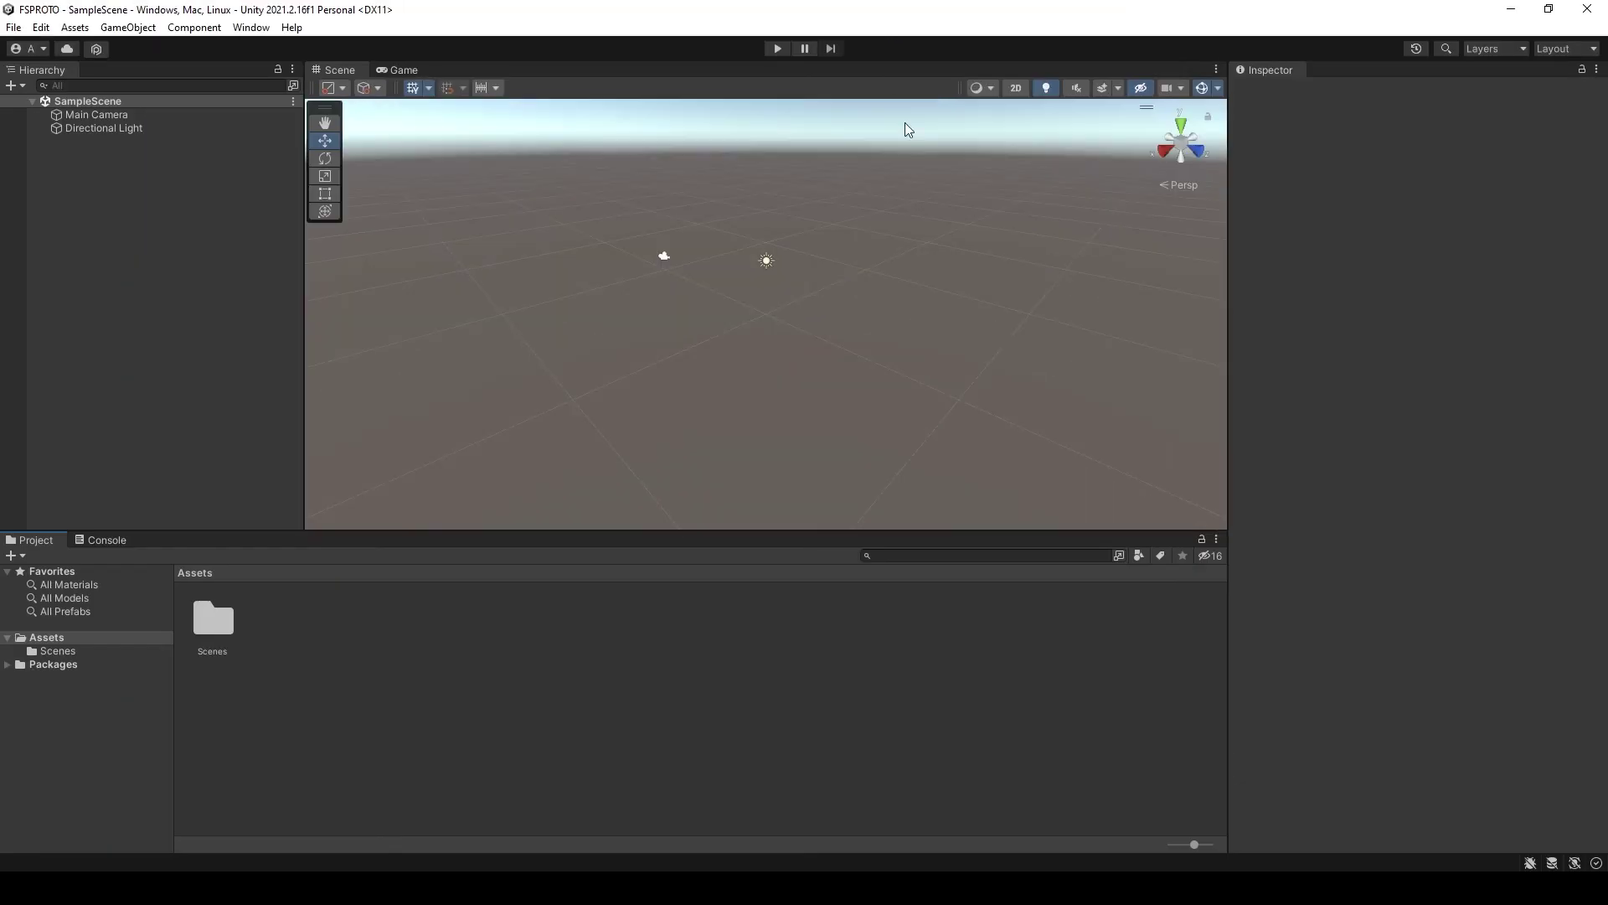
- Import AxeOBJ into Assets, drag it into the scene, and switch to the Hand tool
right_click(416, 662)
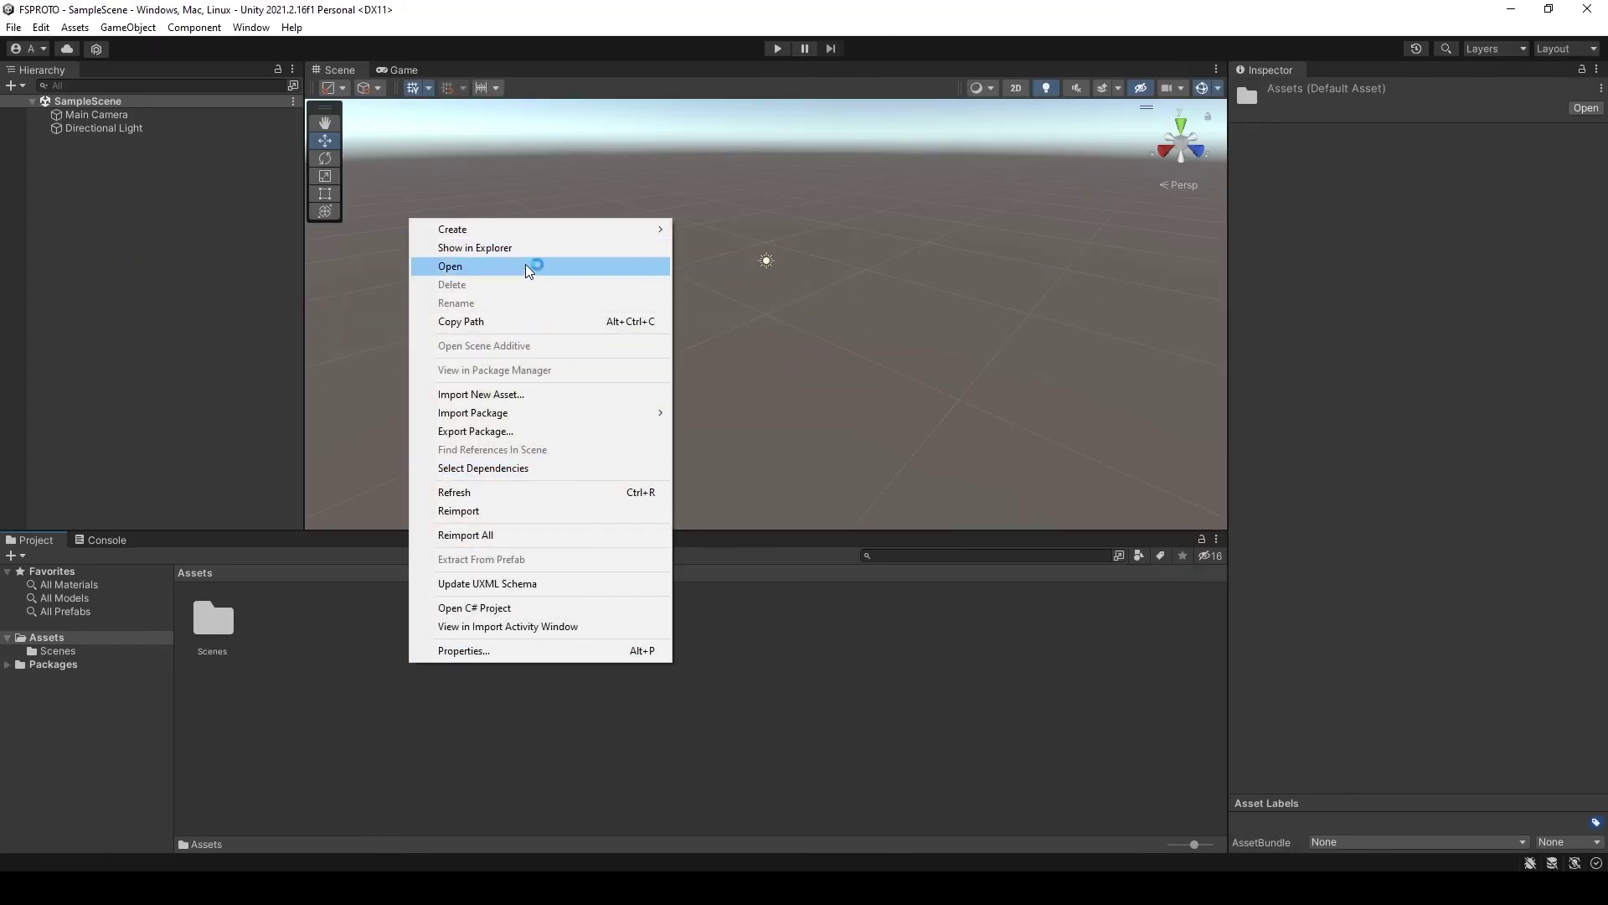
click(513, 398)
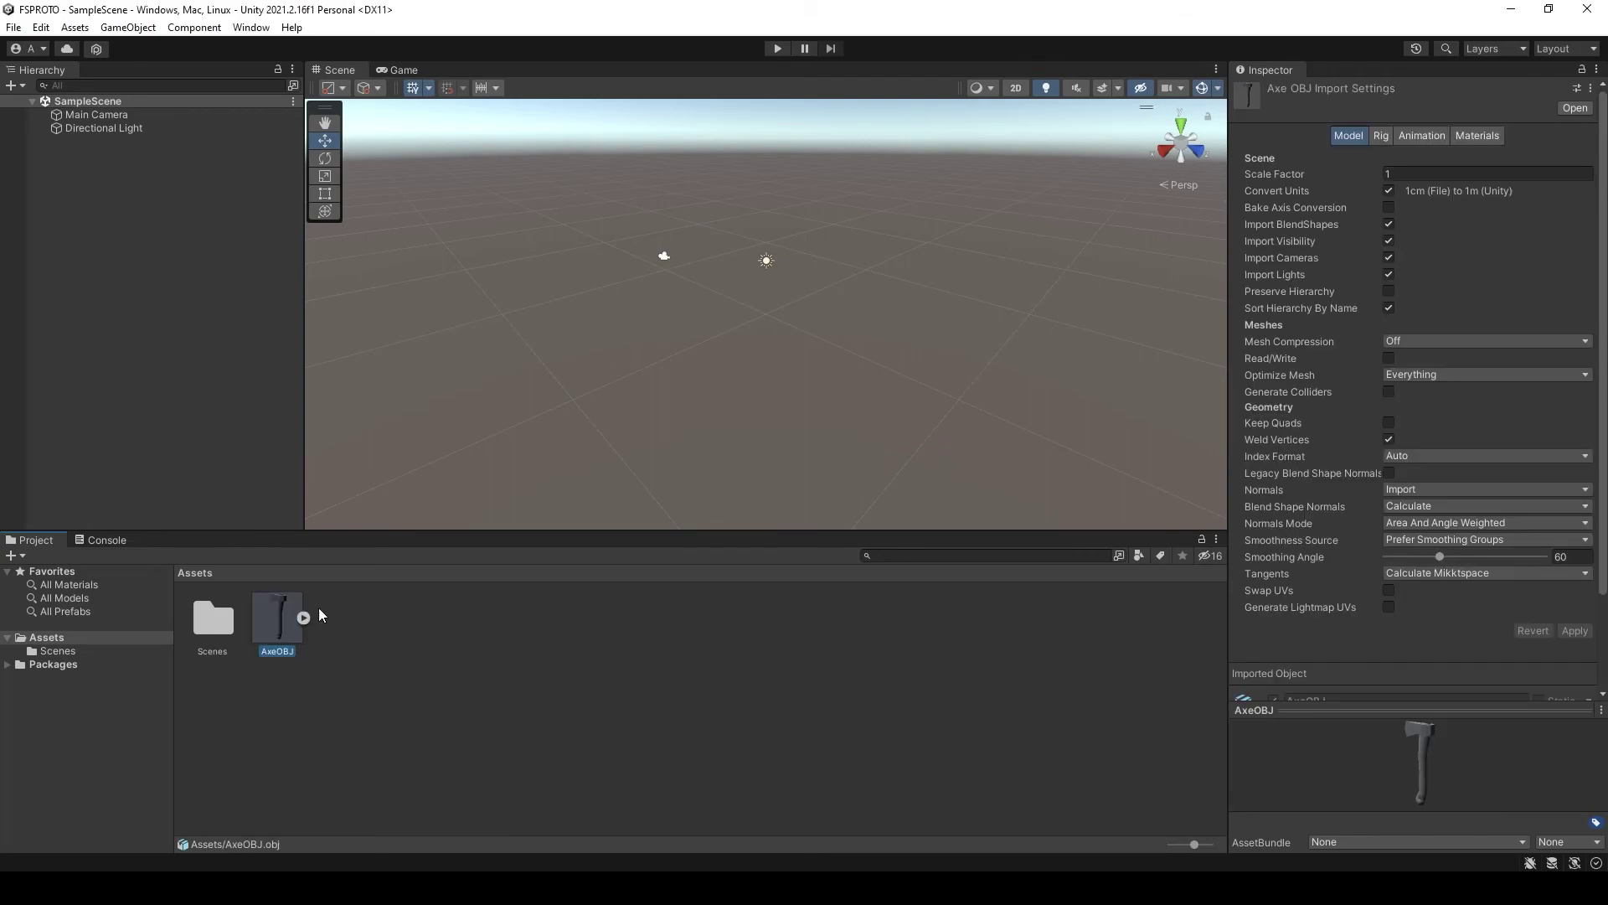
mouse_move(300, 598)
mouse_down()
mouse_move(758, 330)
mouse_move(1180, 315)
mouse_move(734, 359)
mouse_move(754, 351)
mouse_up()
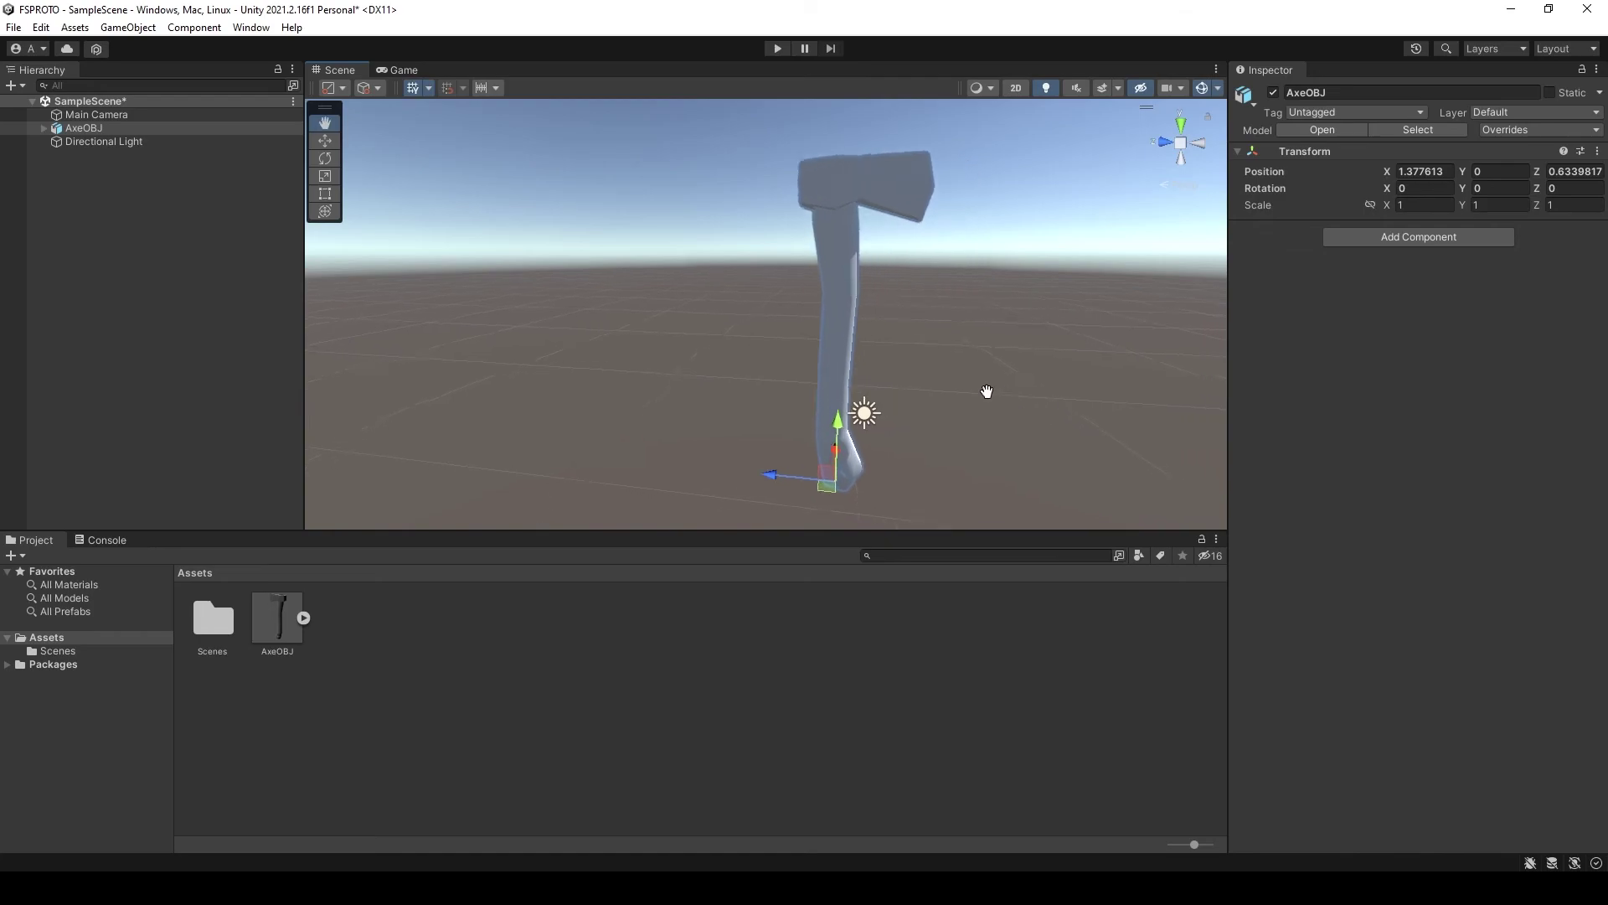
scroll(753, 352, up, 8)
scroll(675, 388, down, 5)
scroll(646, 384, down, 5)
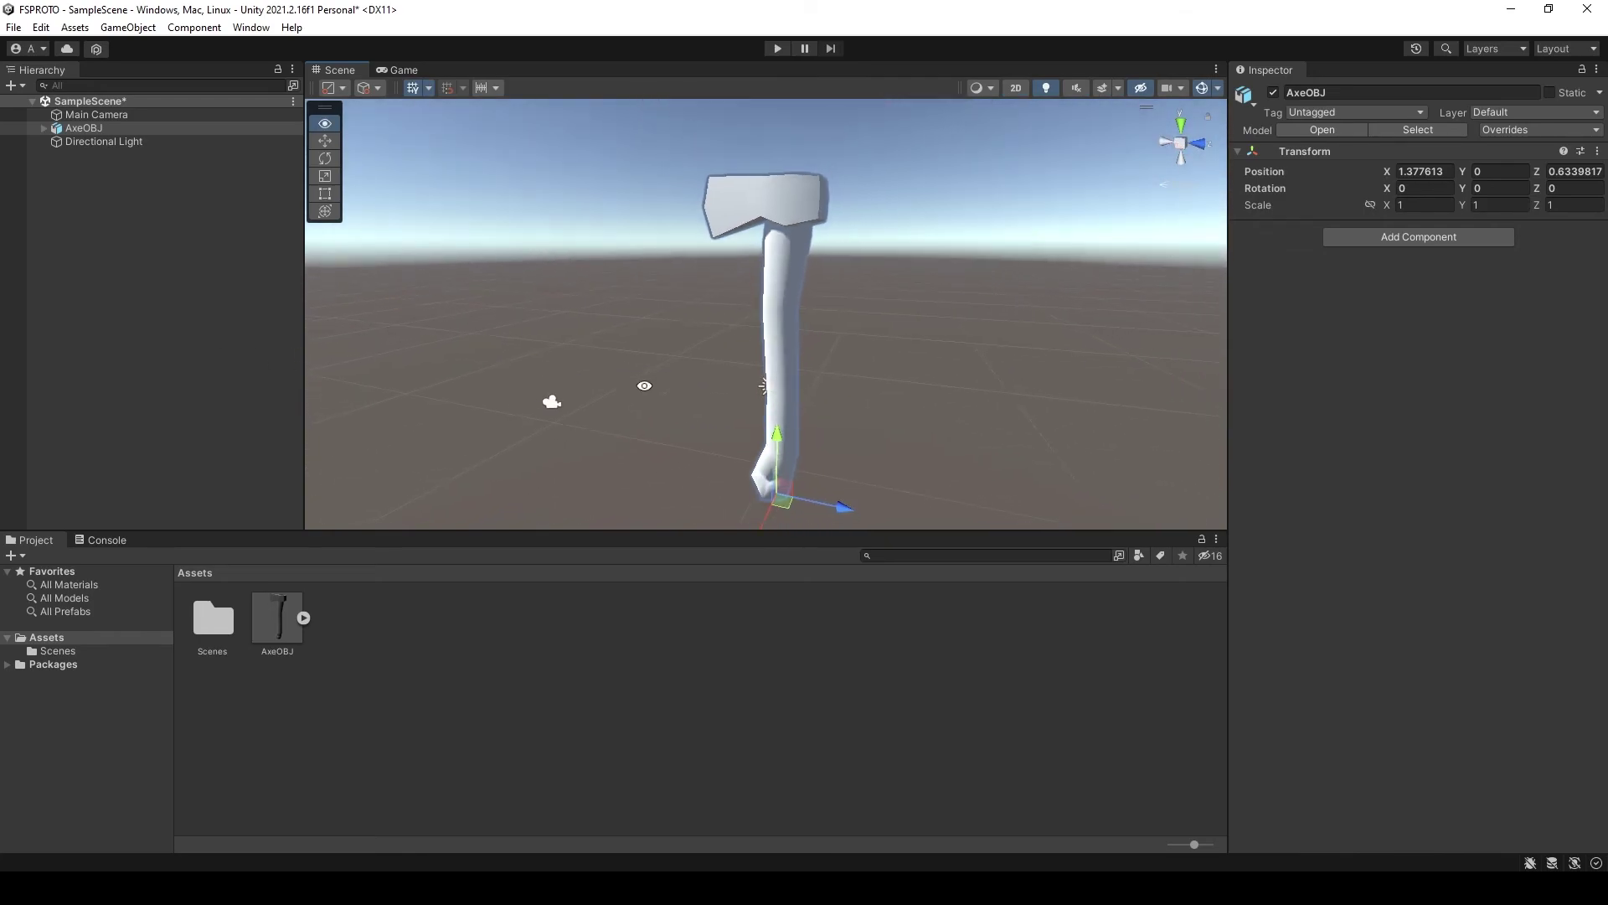
mouse_move(646, 384)
alt+mouse_down()
mouse_move(811, 417)
mouse_move(751, 402)
mouse_move(766, 404)
alt+mouse_up()
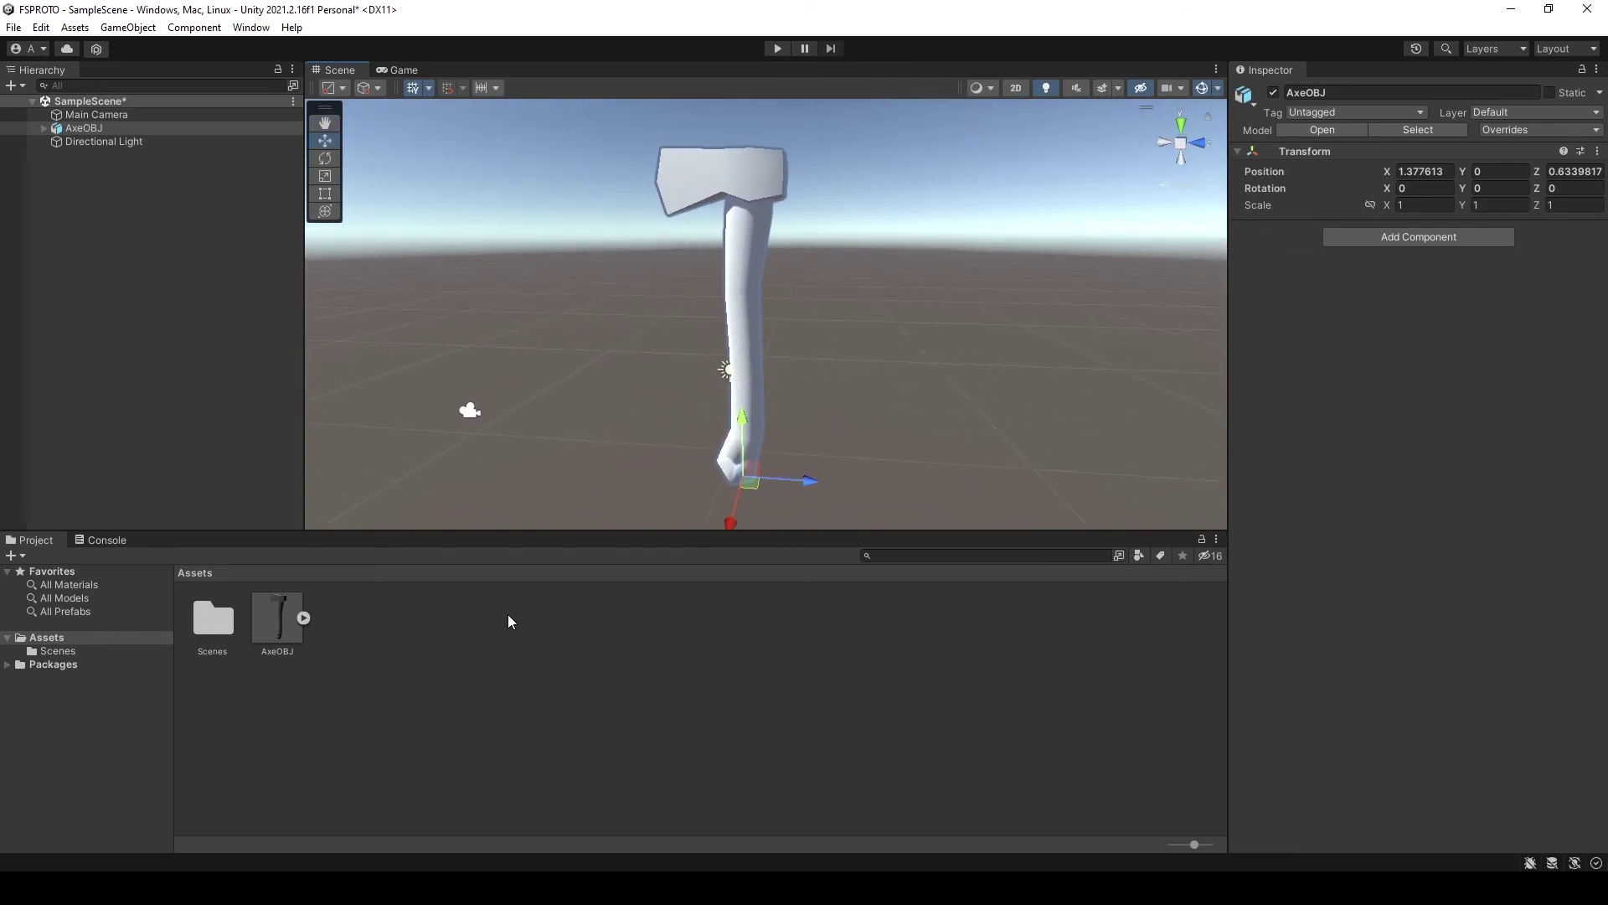
key(q)
- Create a new material in Assets named AxeMaterial
right_click(421, 636)
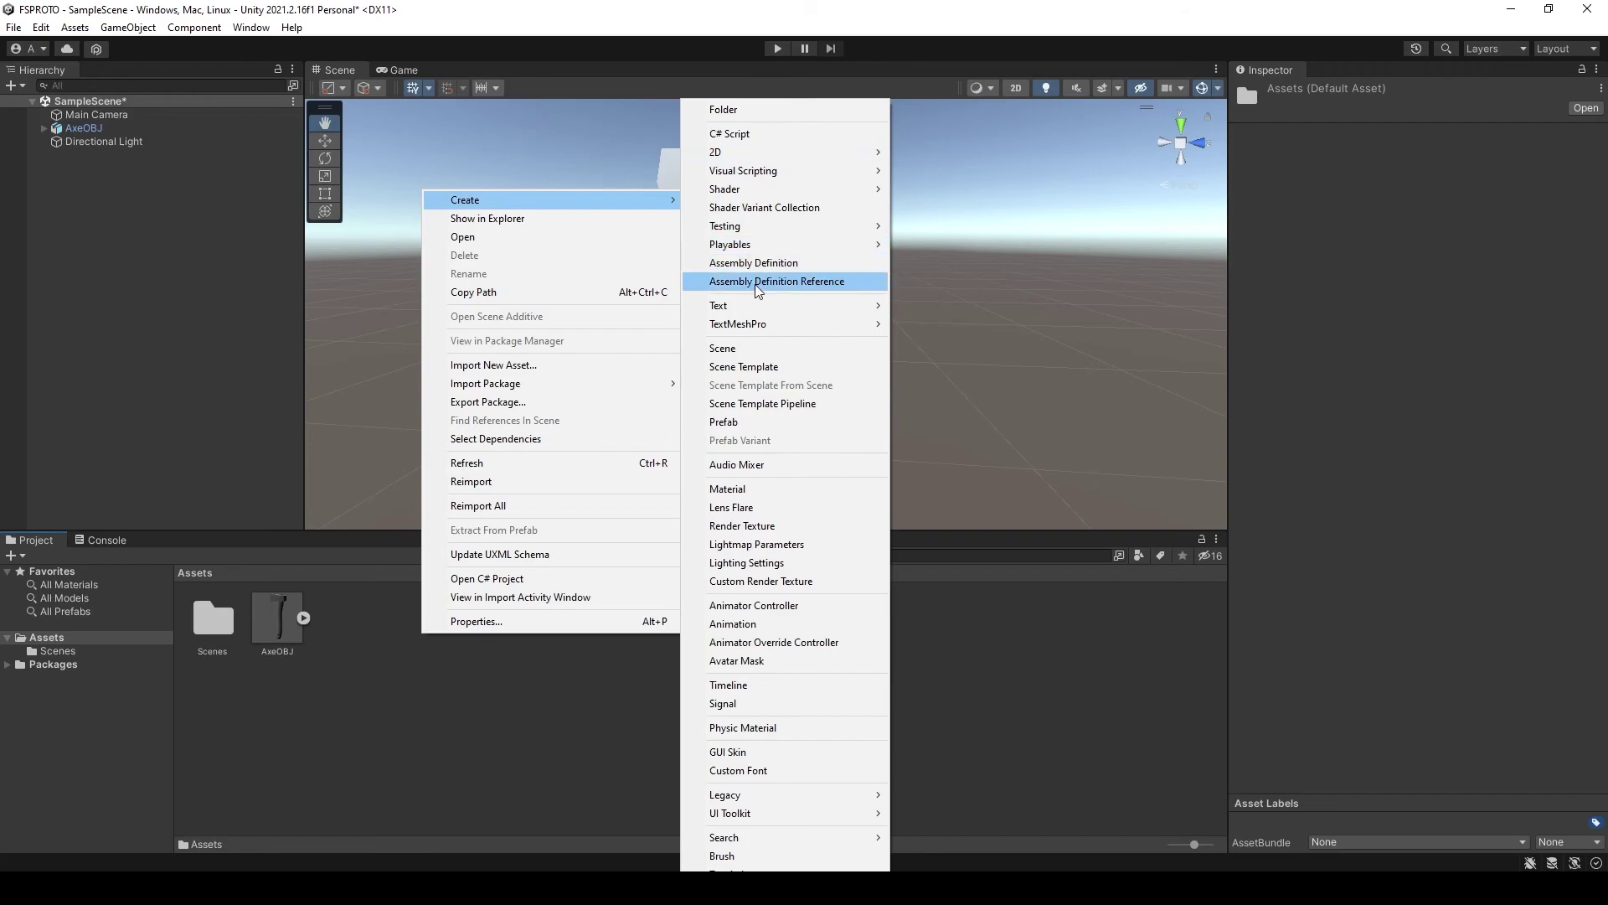
mouse_move(737, 324)
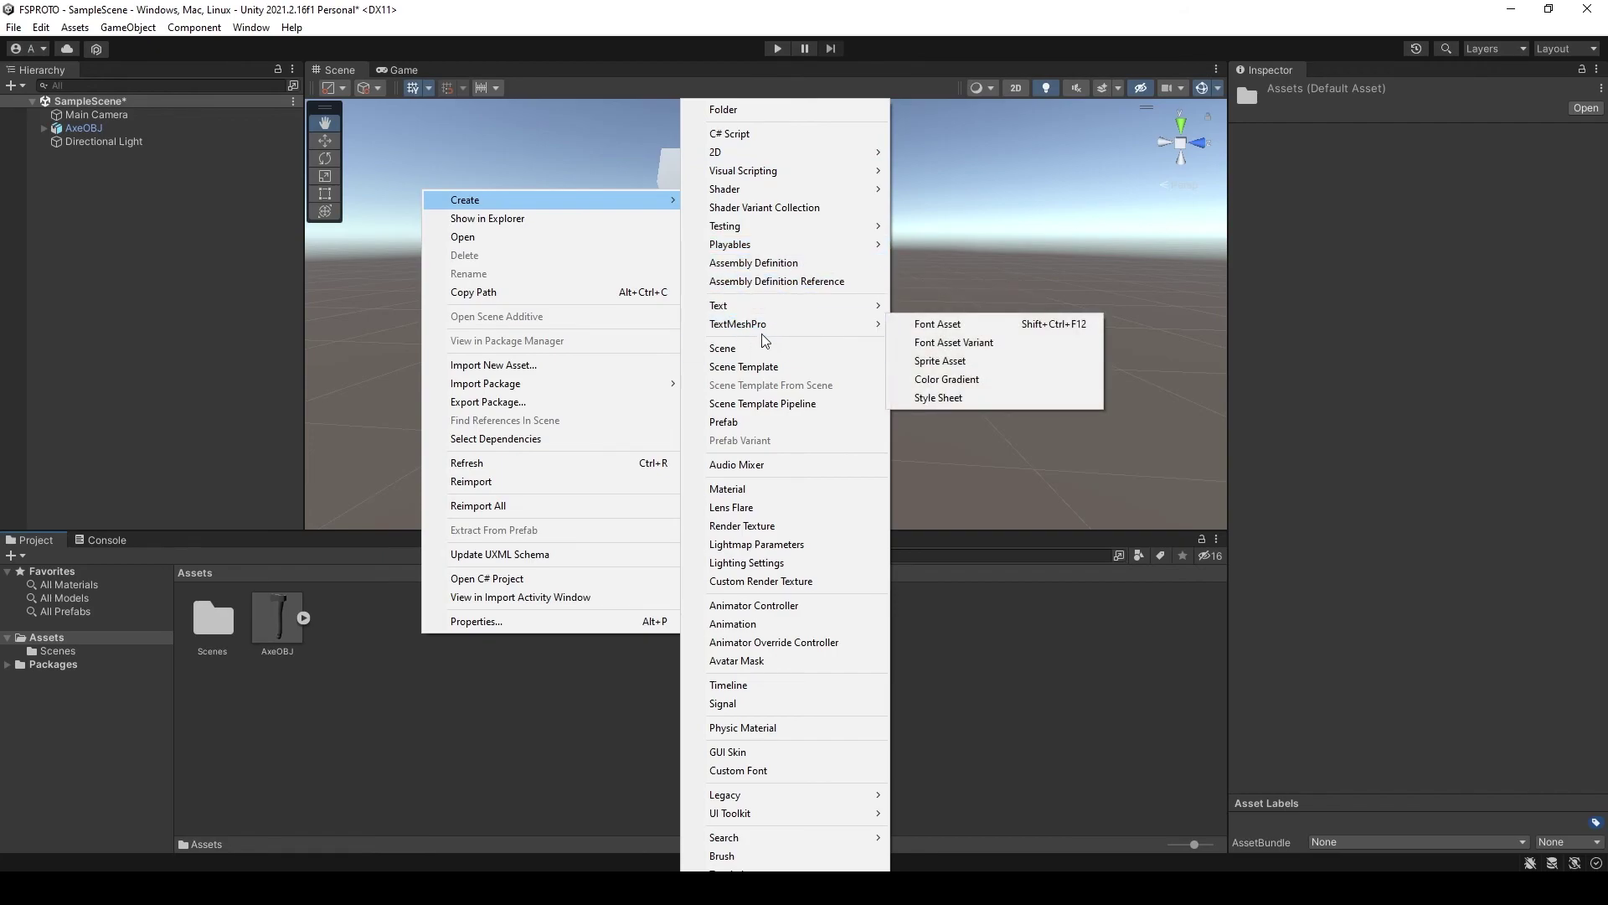
click(763, 488)
text(AxeM)
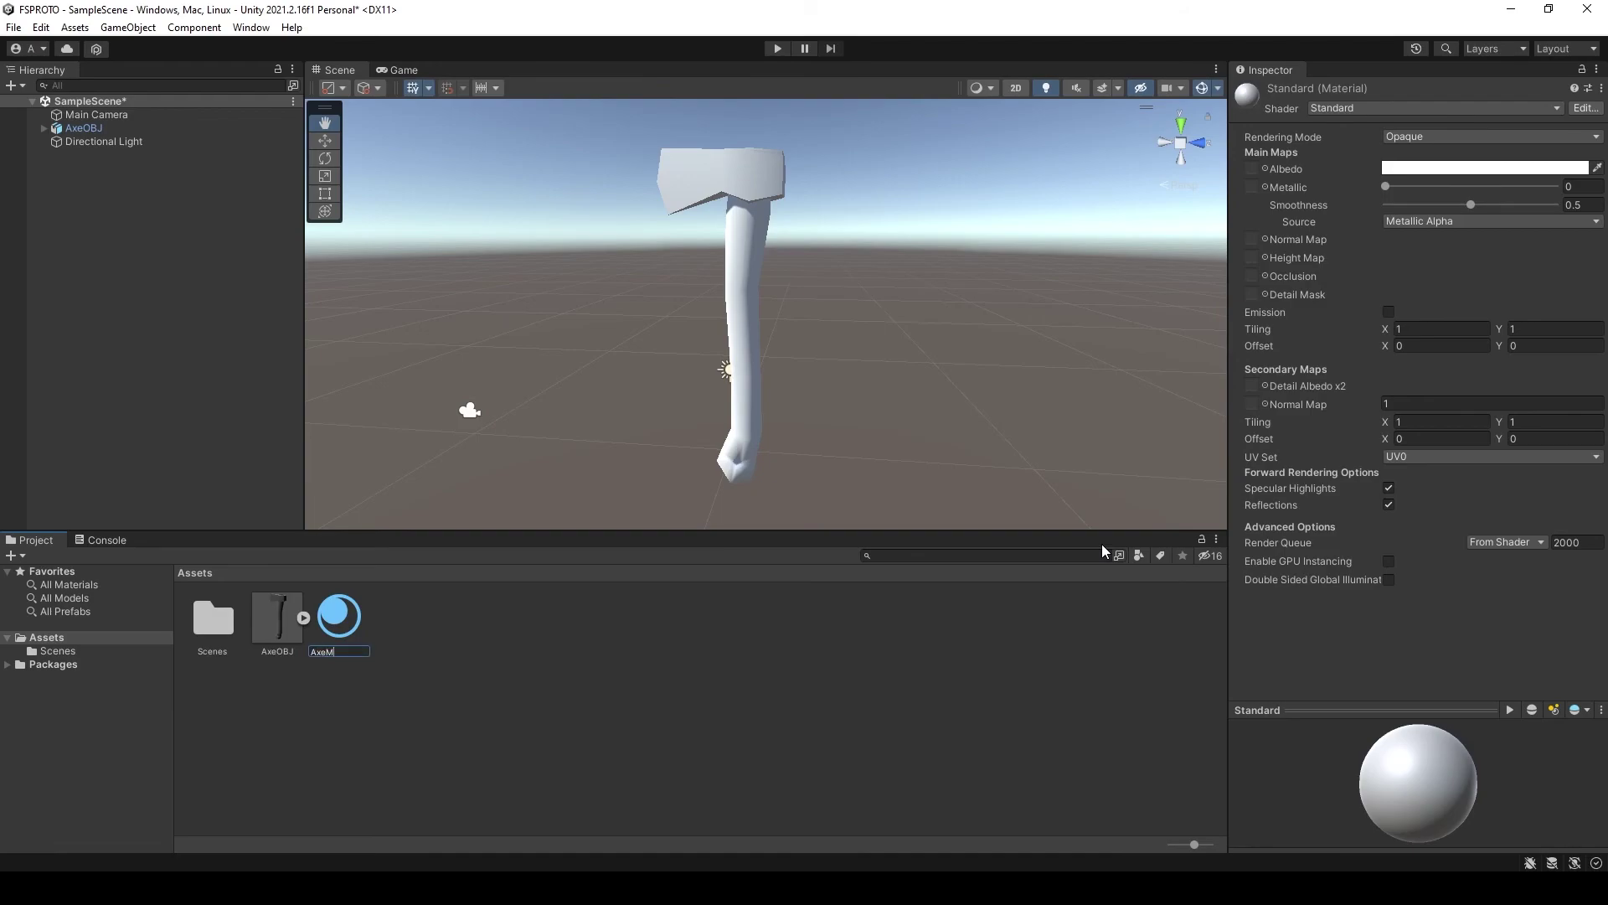
text(aterial)
key(Return)
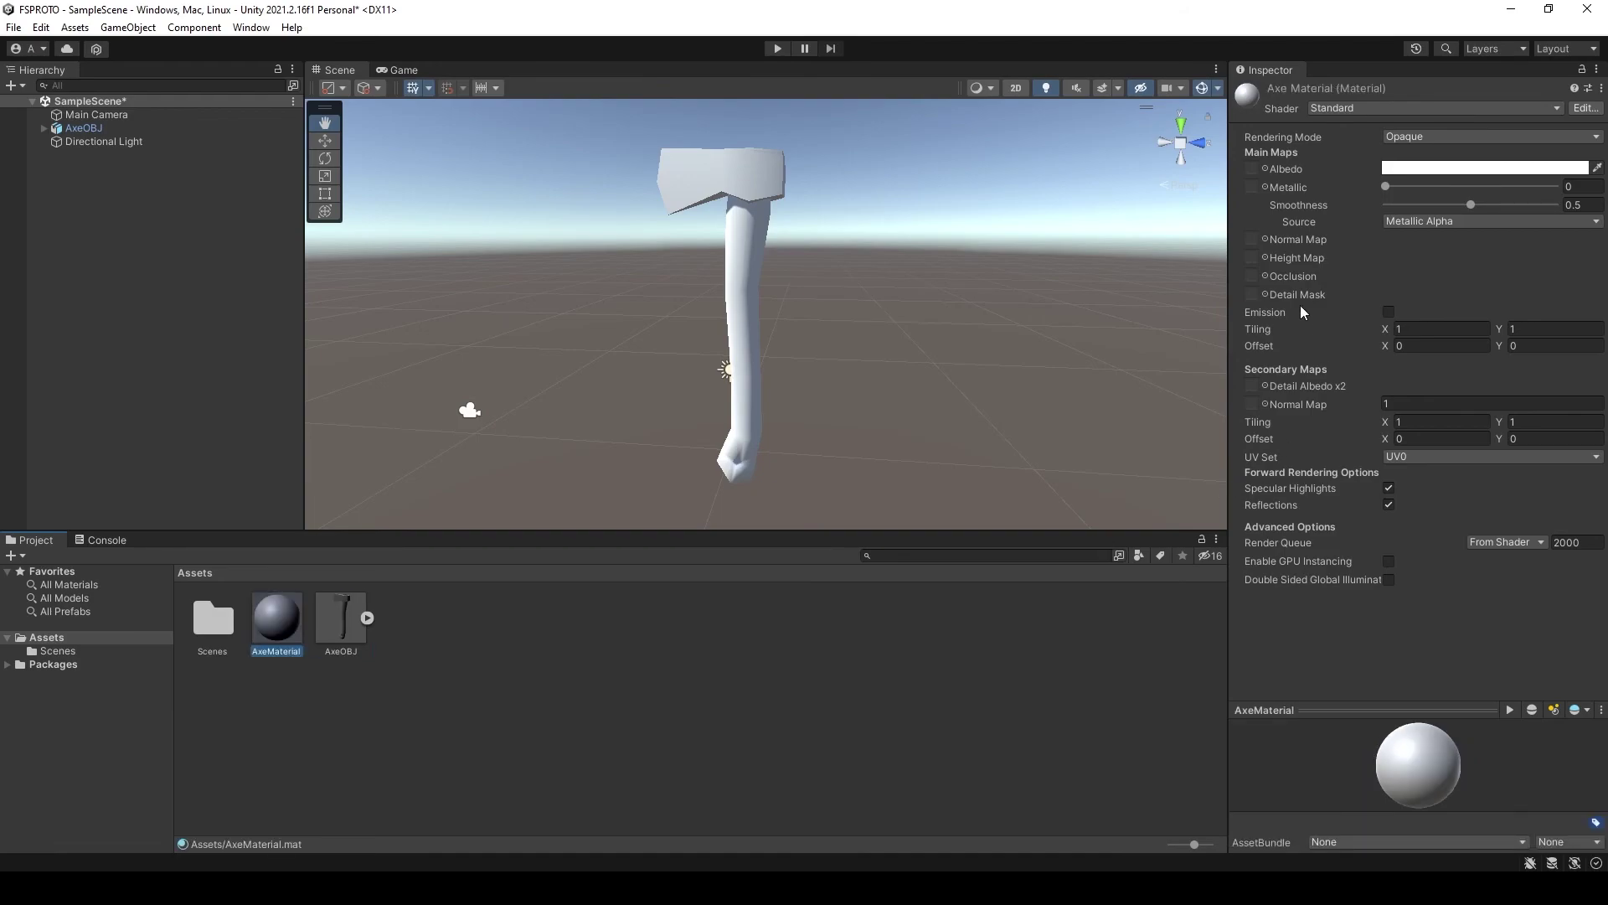
- Set AxeMaterial's Albedo map to HatchetTexture and drag the material onto the axe
click(1597, 172)
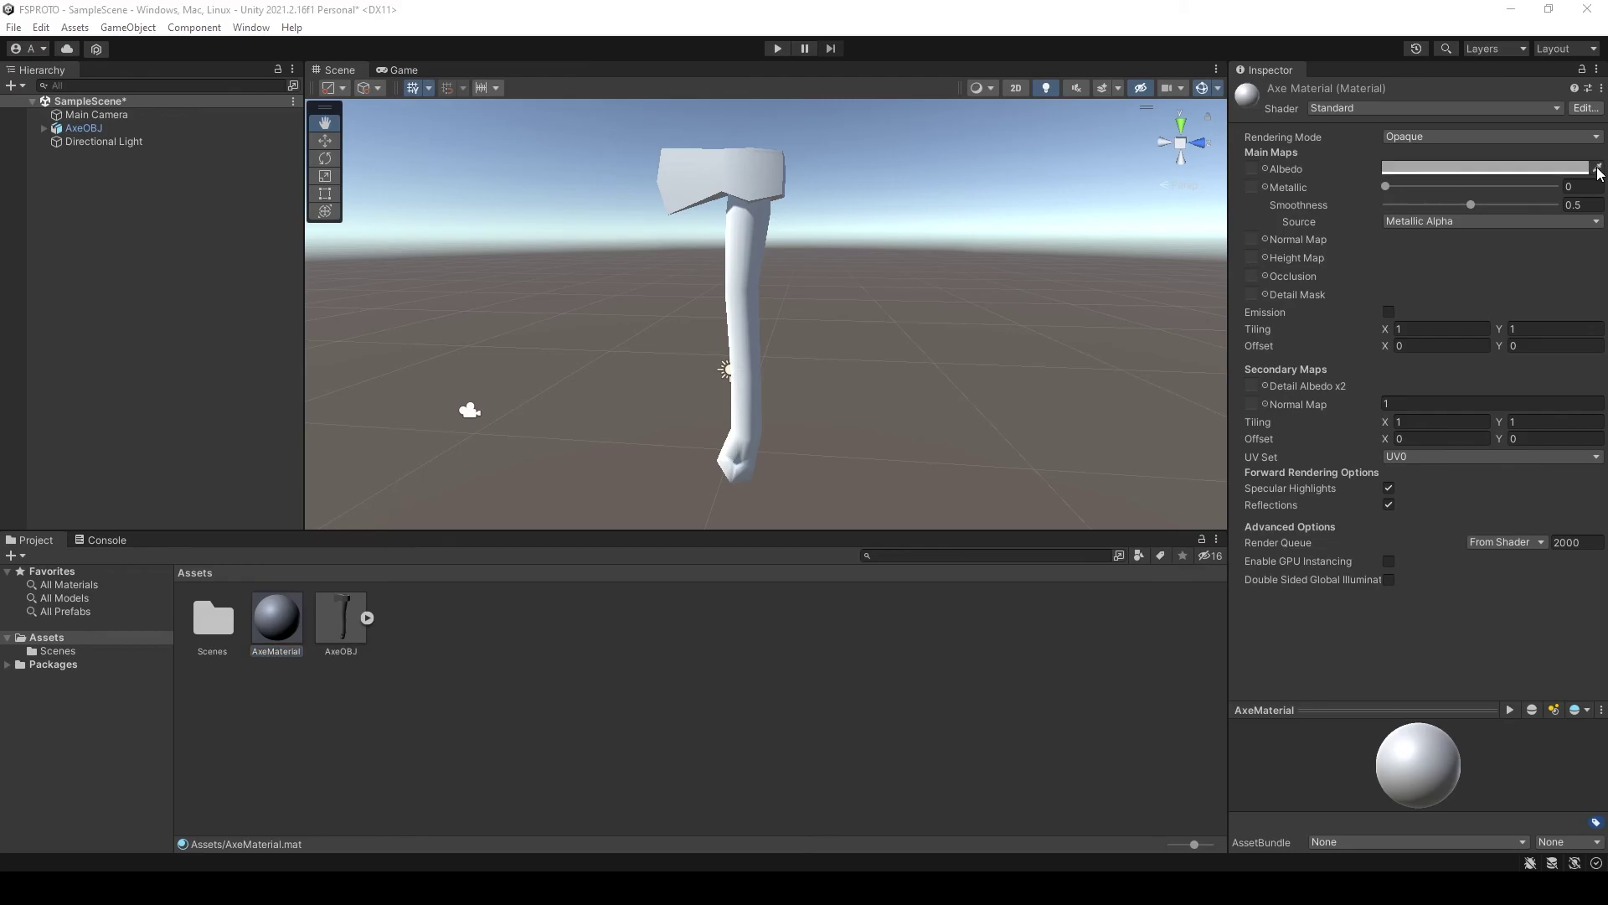
click(1042, 473)
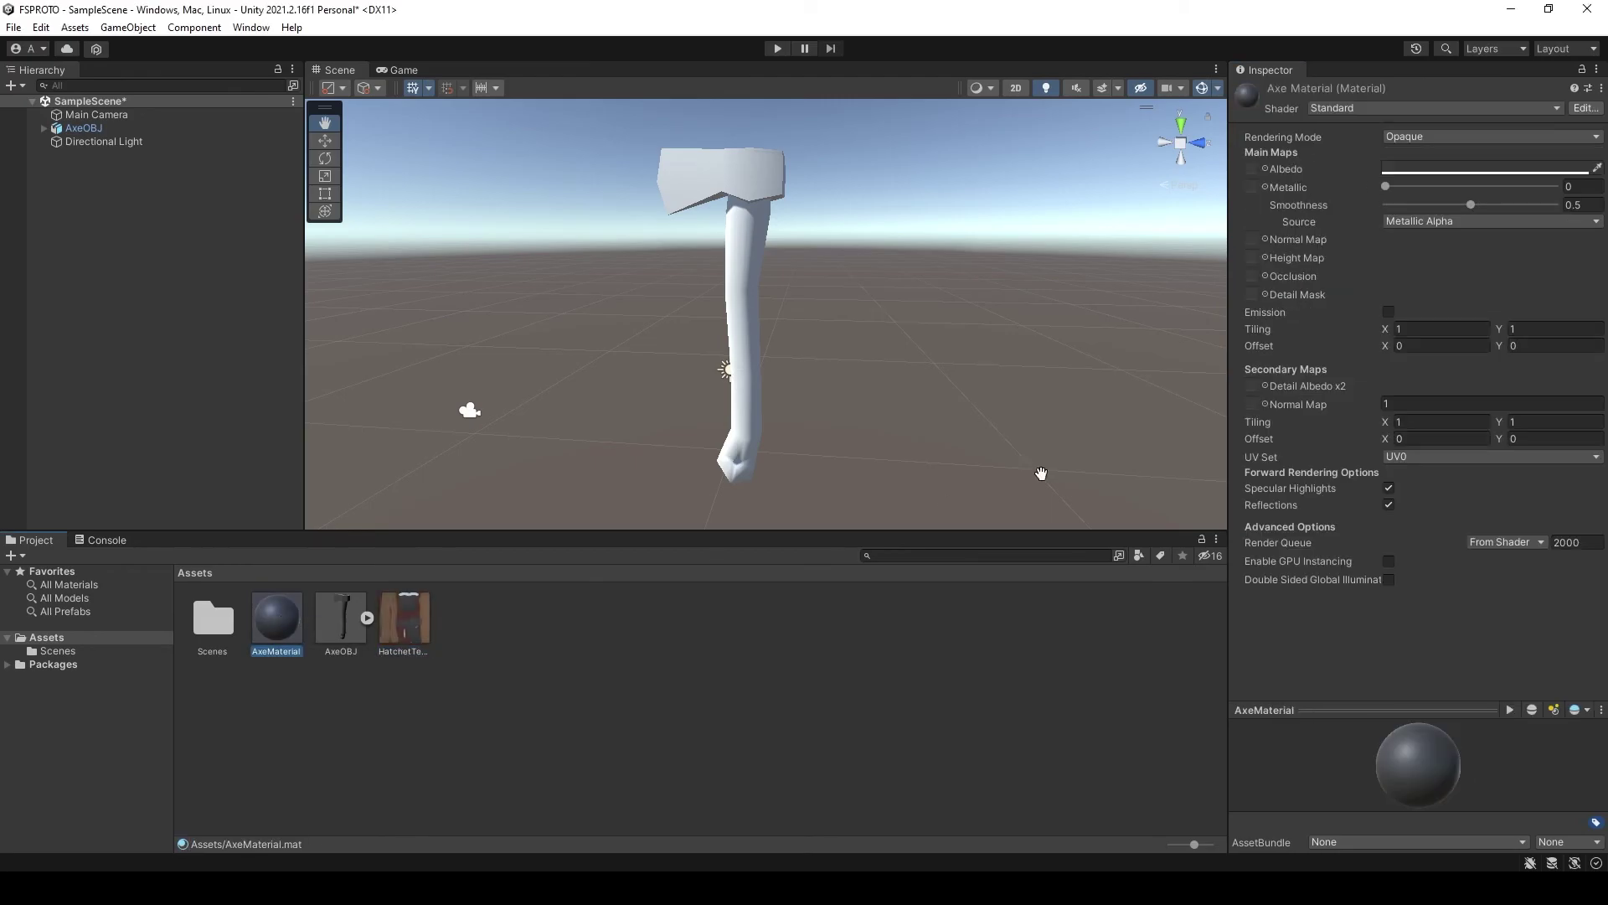
click(1263, 169)
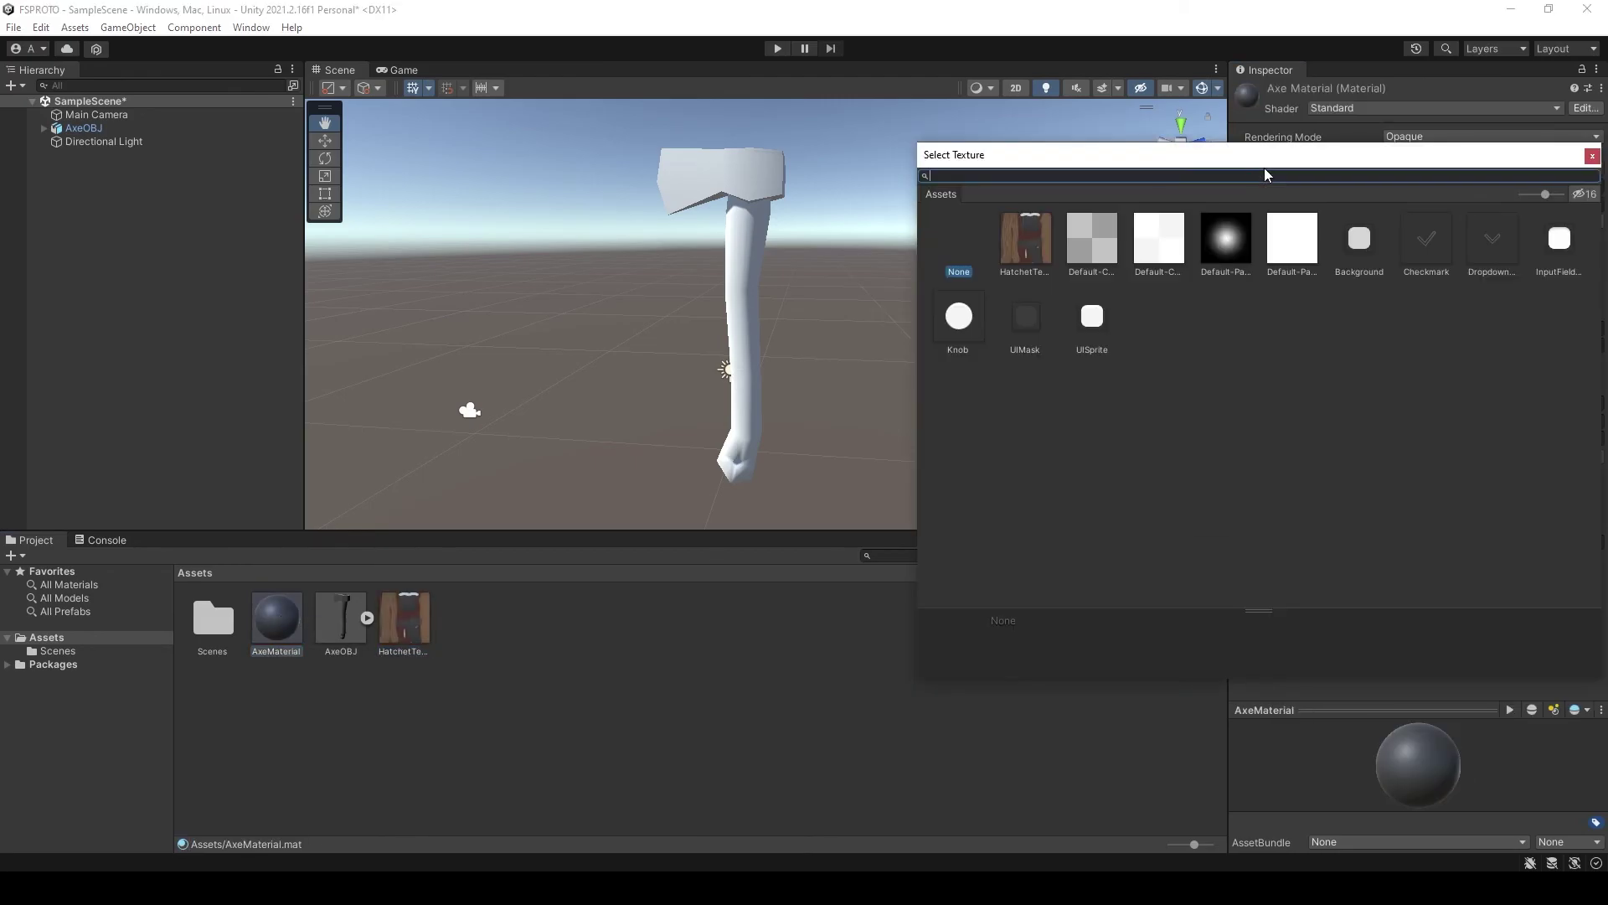
double_click(1022, 235)
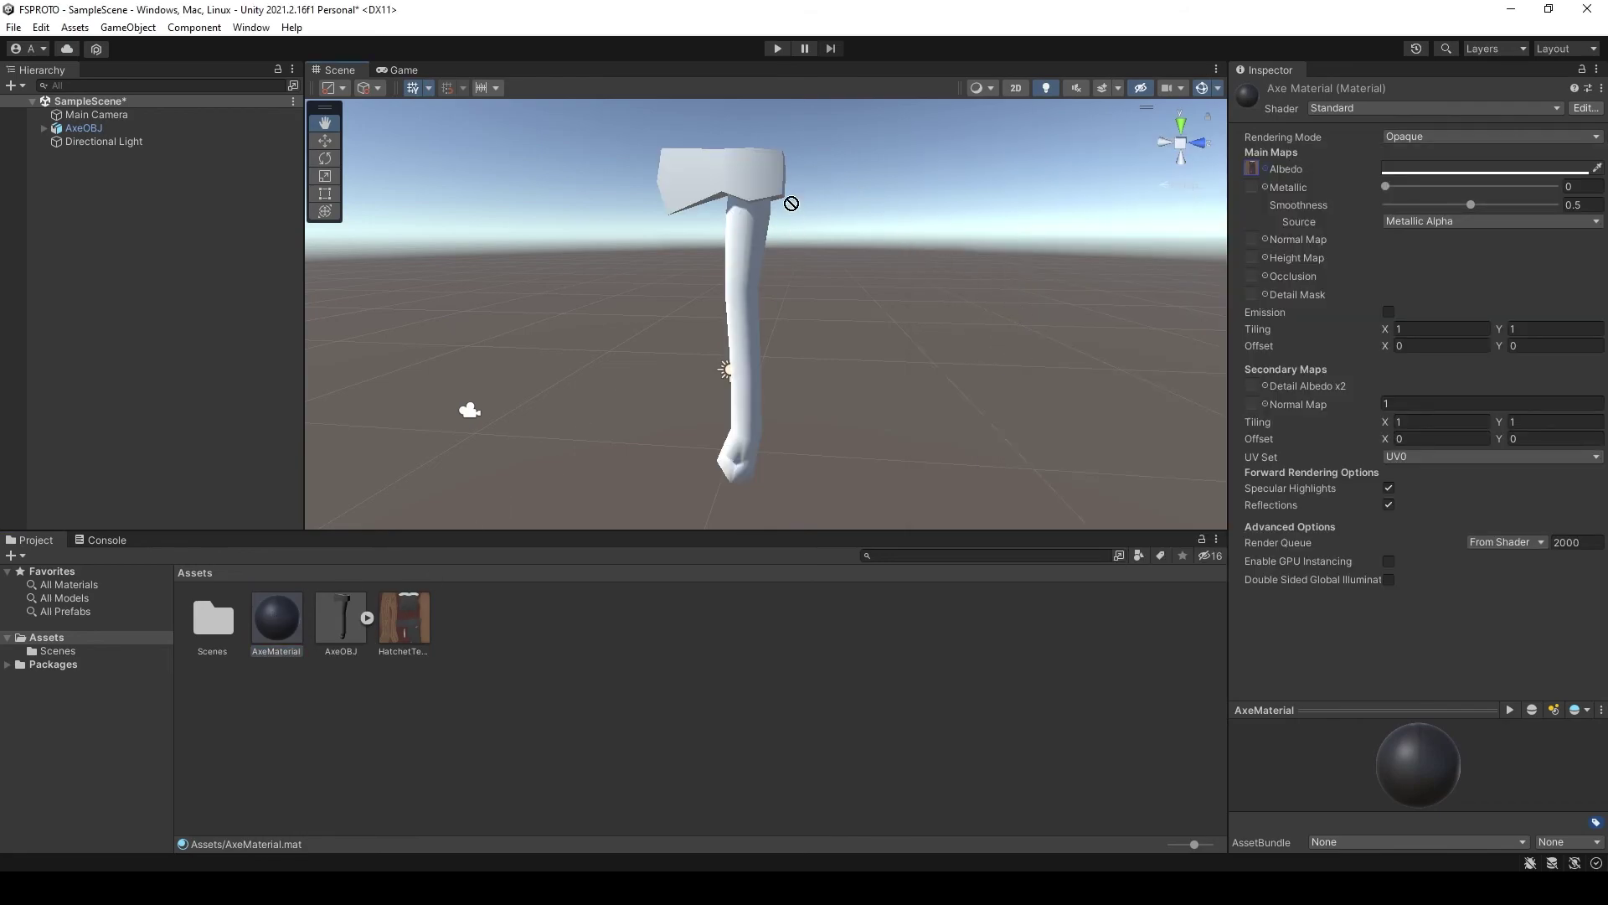
drag(276, 620, 745, 190)
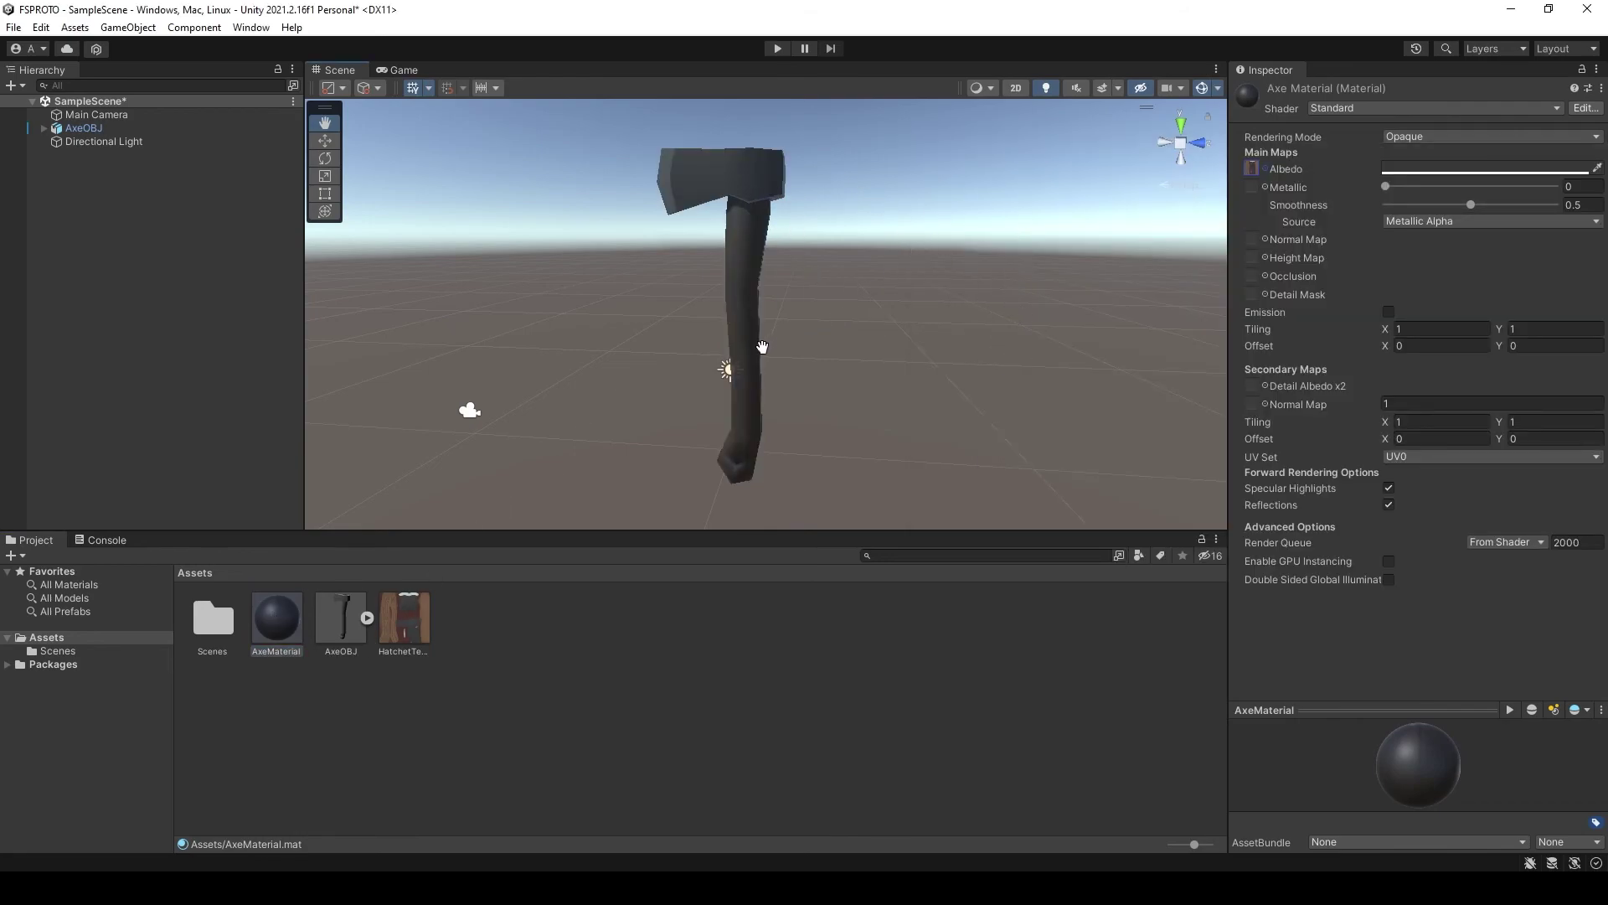
- Set the Albedo tint to pure white FFFFFF and orbit around the textured axe
alt+drag(762, 346, 922, 318)
click(1499, 170)
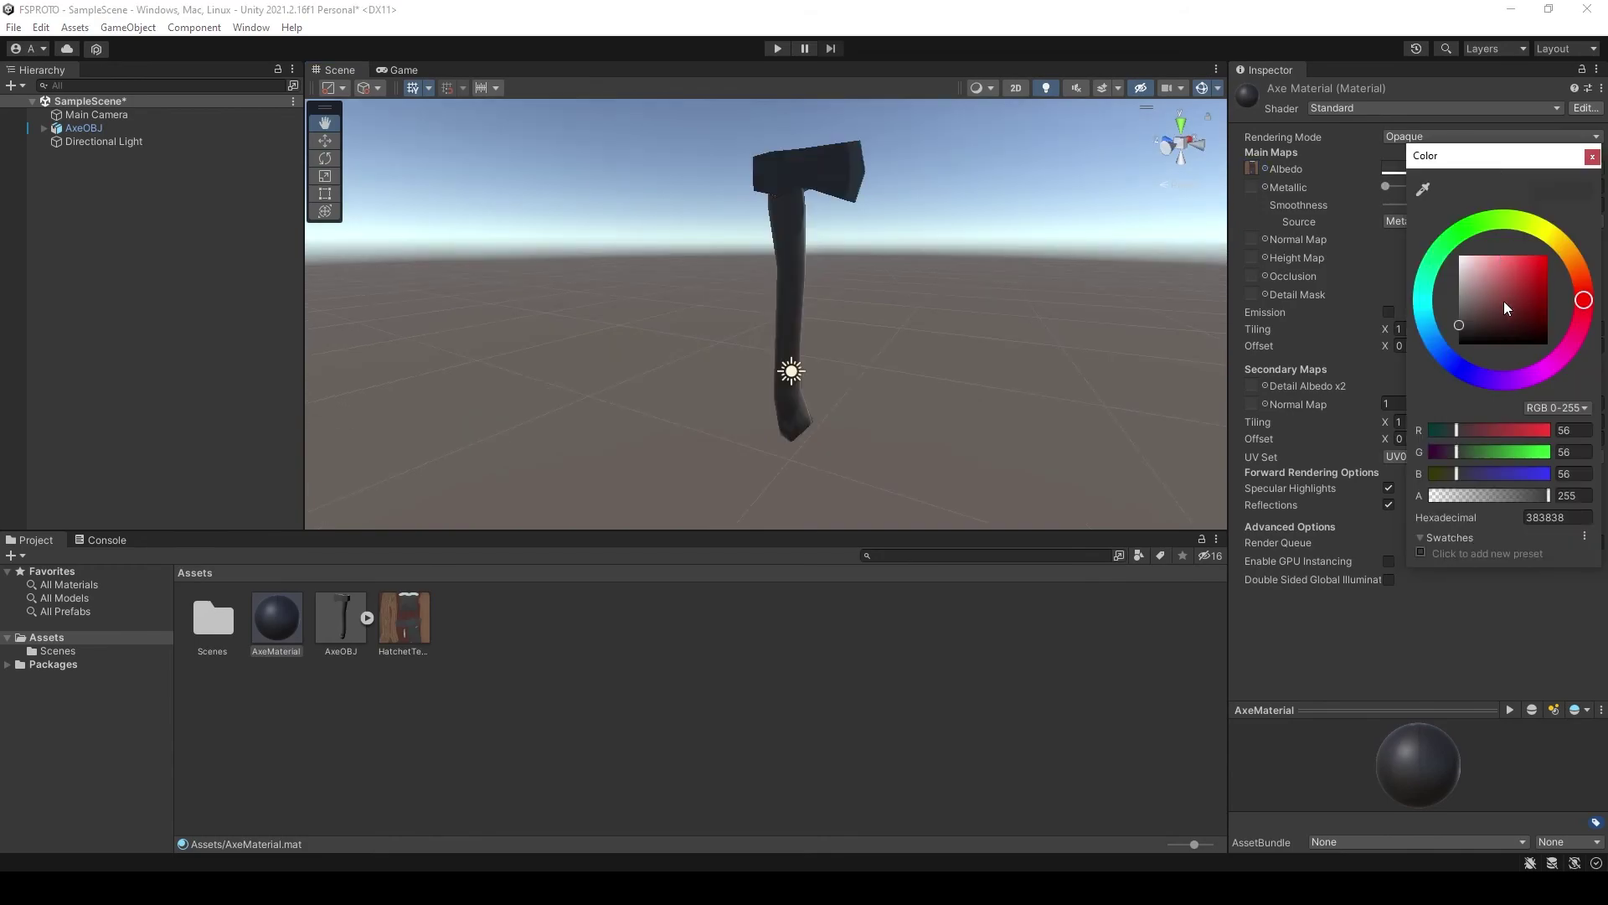
drag(1504, 307, 1379, 211)
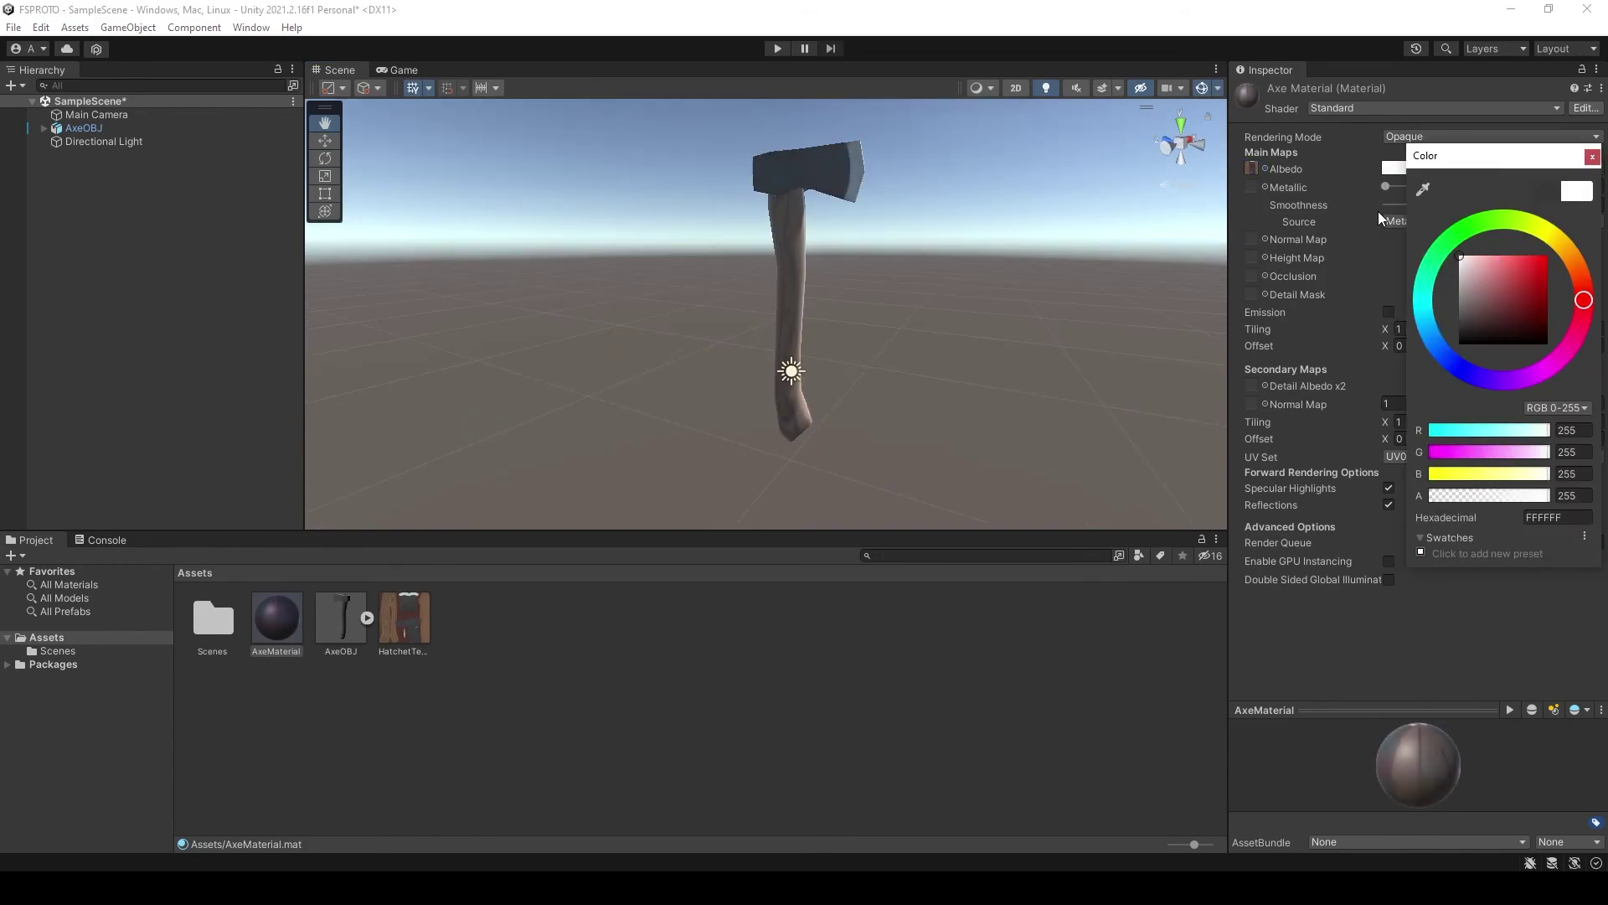
click(1593, 156)
mouse_move(1073, 220)
alt+mouse_down()
mouse_move(633, 209)
mouse_move(639, 139)
mouse_move(586, 251)
alt+mouse_up()
mouse_move(872, 388)
middle_down()
mouse_move(872, 220)
mouse_move(846, 248)
mouse_move(941, 353)
middle_up()
mouse_move(942, 353)
alt+mouse_down()
mouse_move(950, 306)
mouse_move(97, 384)
alt+mouse_up()
- Orbit and zoom around the textured axe to inspect the blade, head and handle
alt+drag(764, 376, 31, 338)
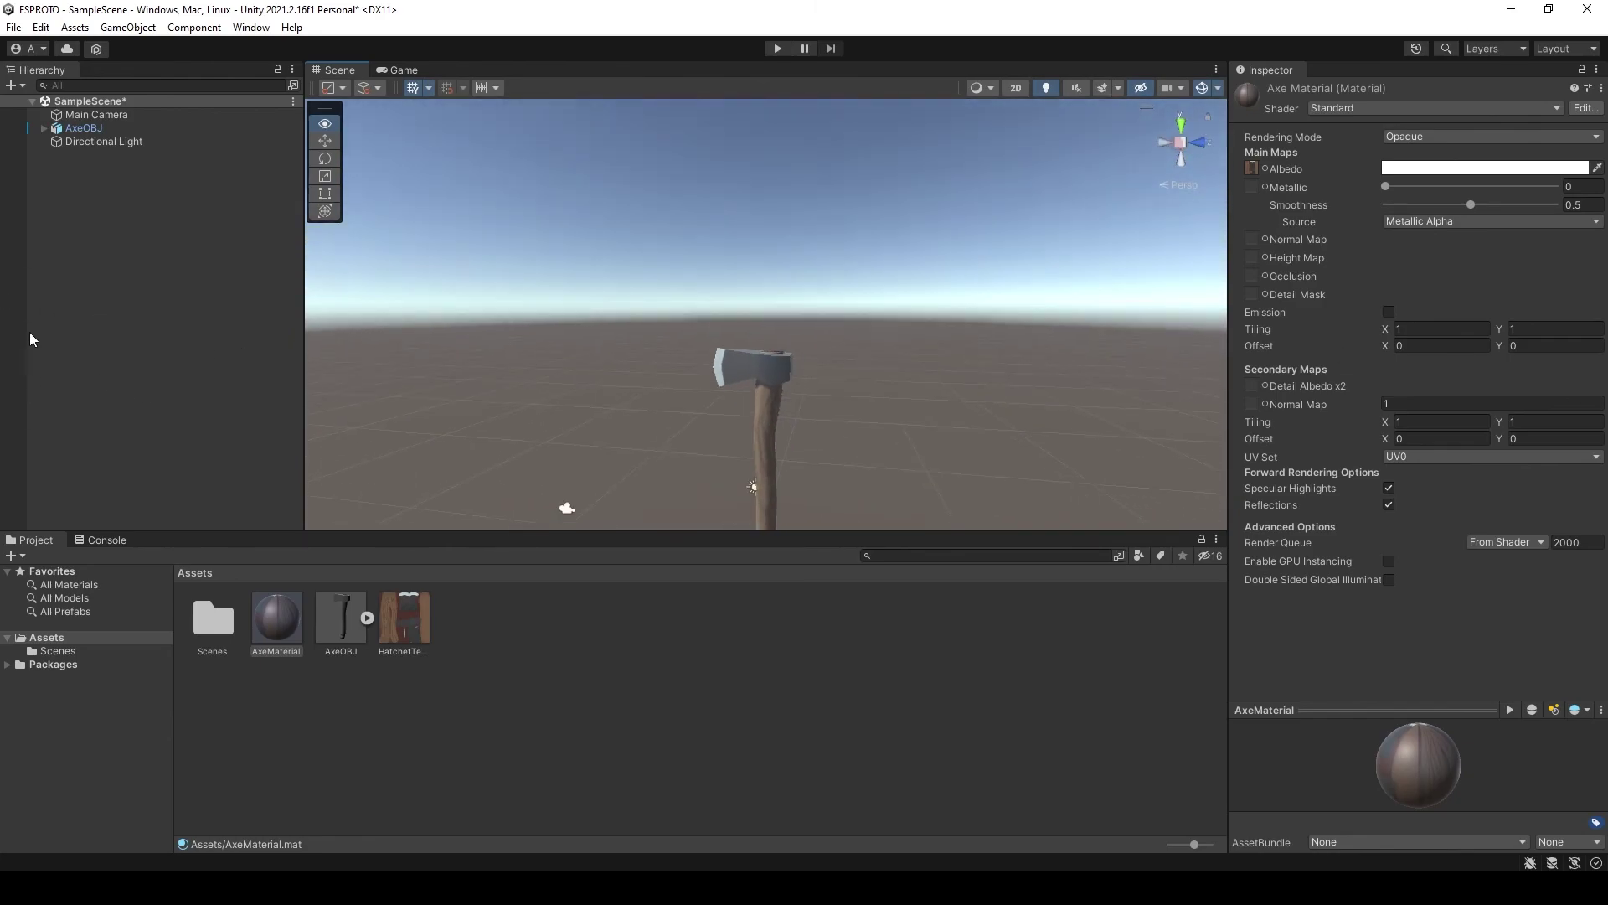
mouse_move(763, 368)
alt+mouse_down()
mouse_move(908, 370)
mouse_move(796, 345)
mouse_move(822, 273)
mouse_move(857, 396)
mouse_move(842, 338)
alt+mouse_up()
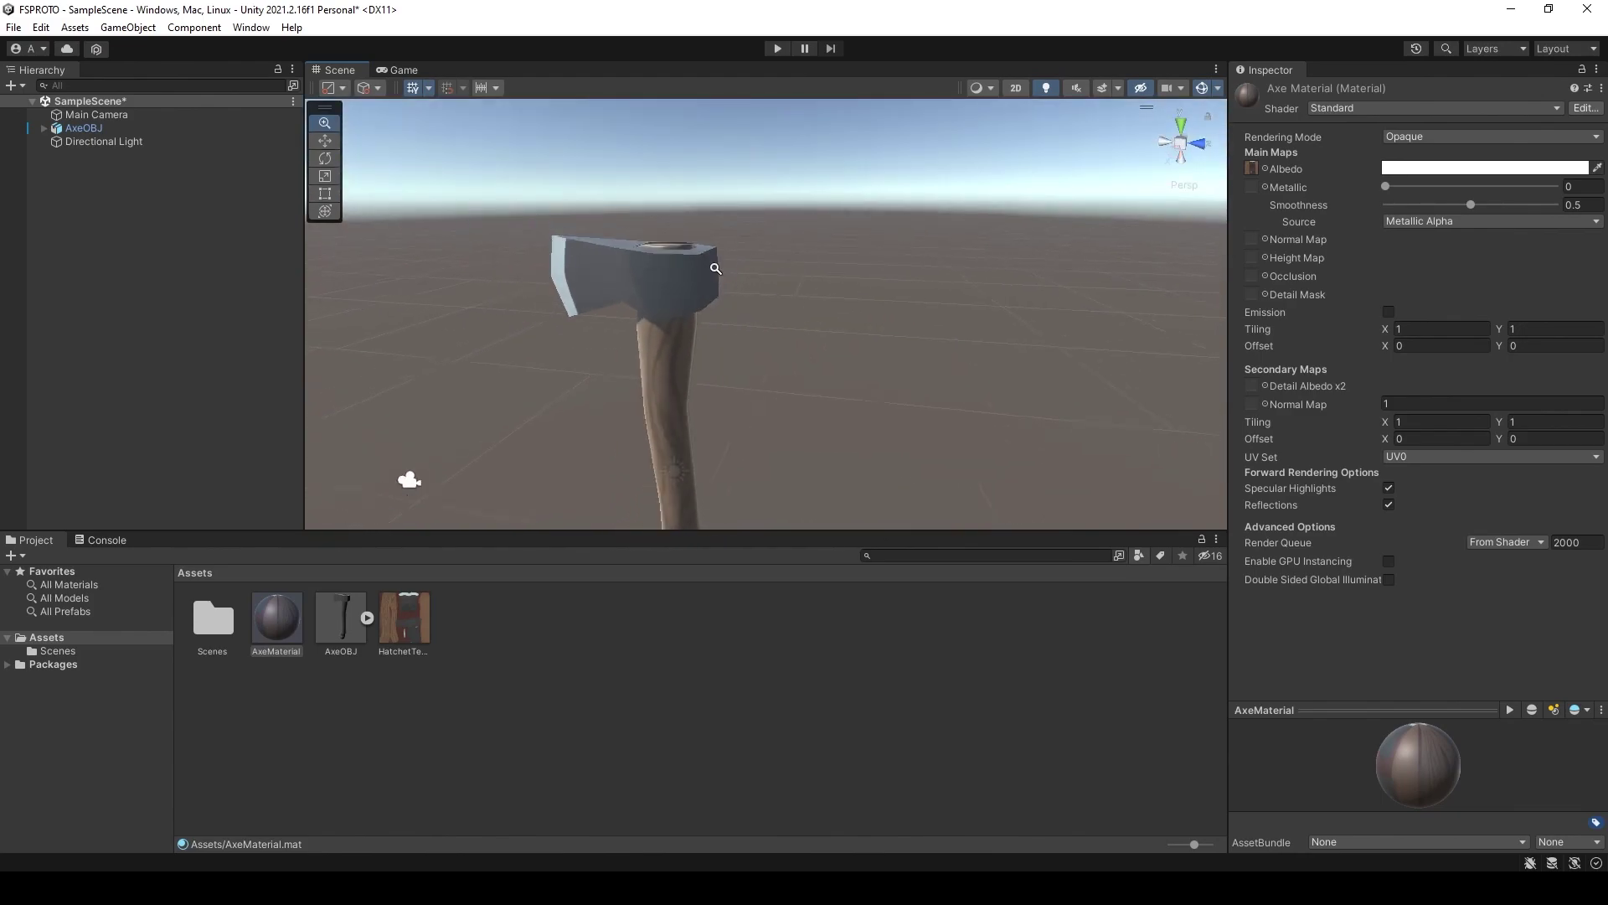
alt+right_drag(842, 338, 846, 255)
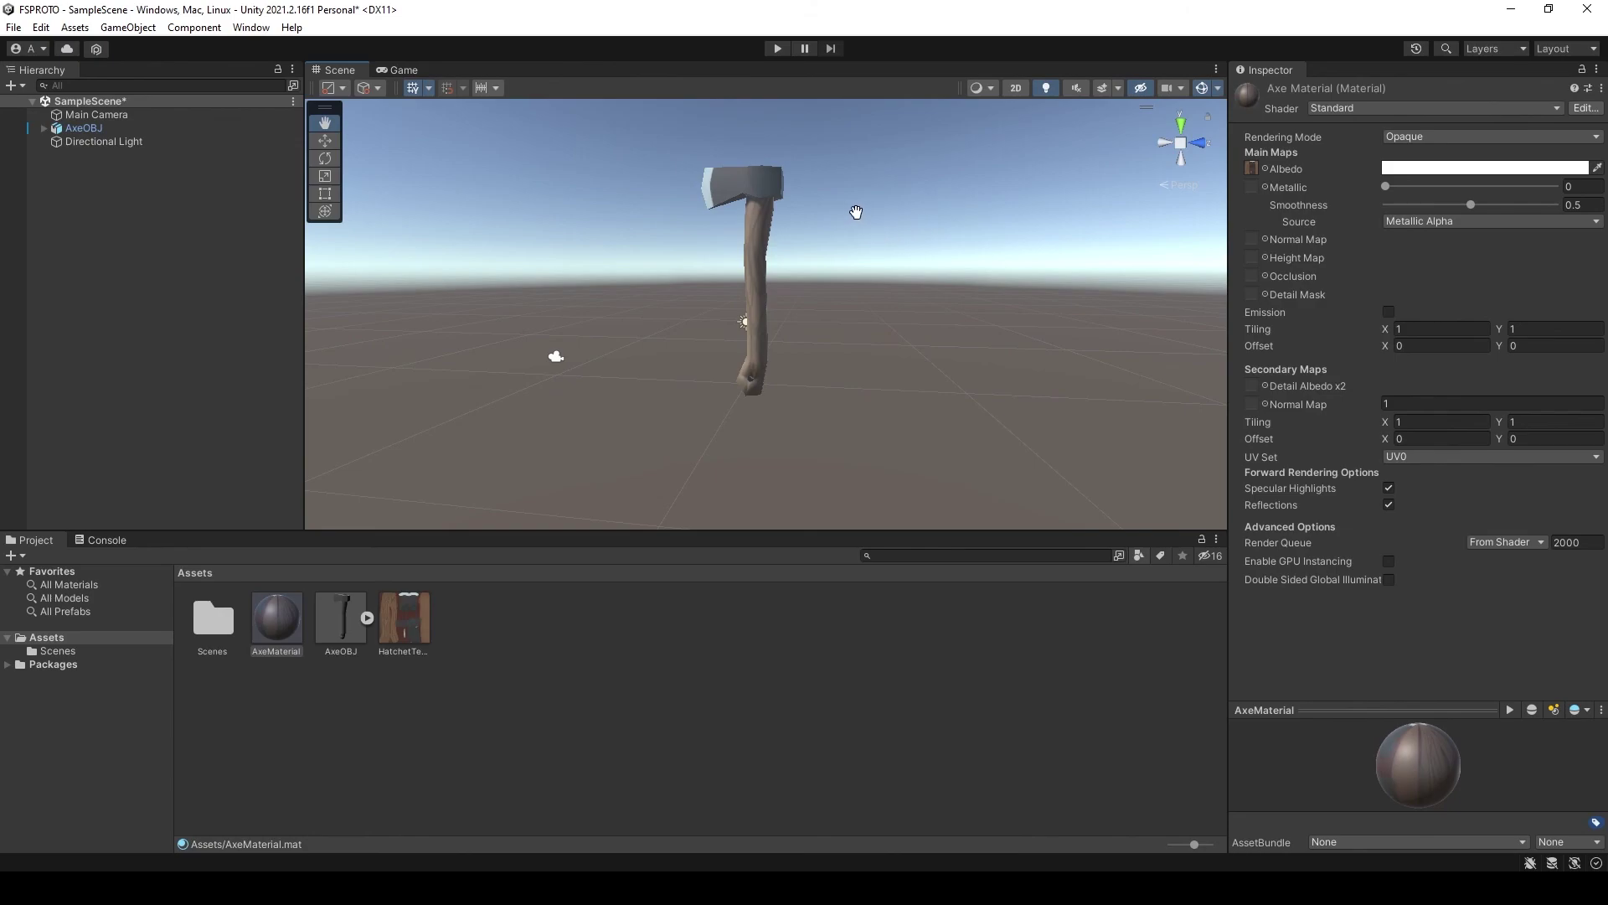
alt+right_drag(826, 187, 1395, 438)
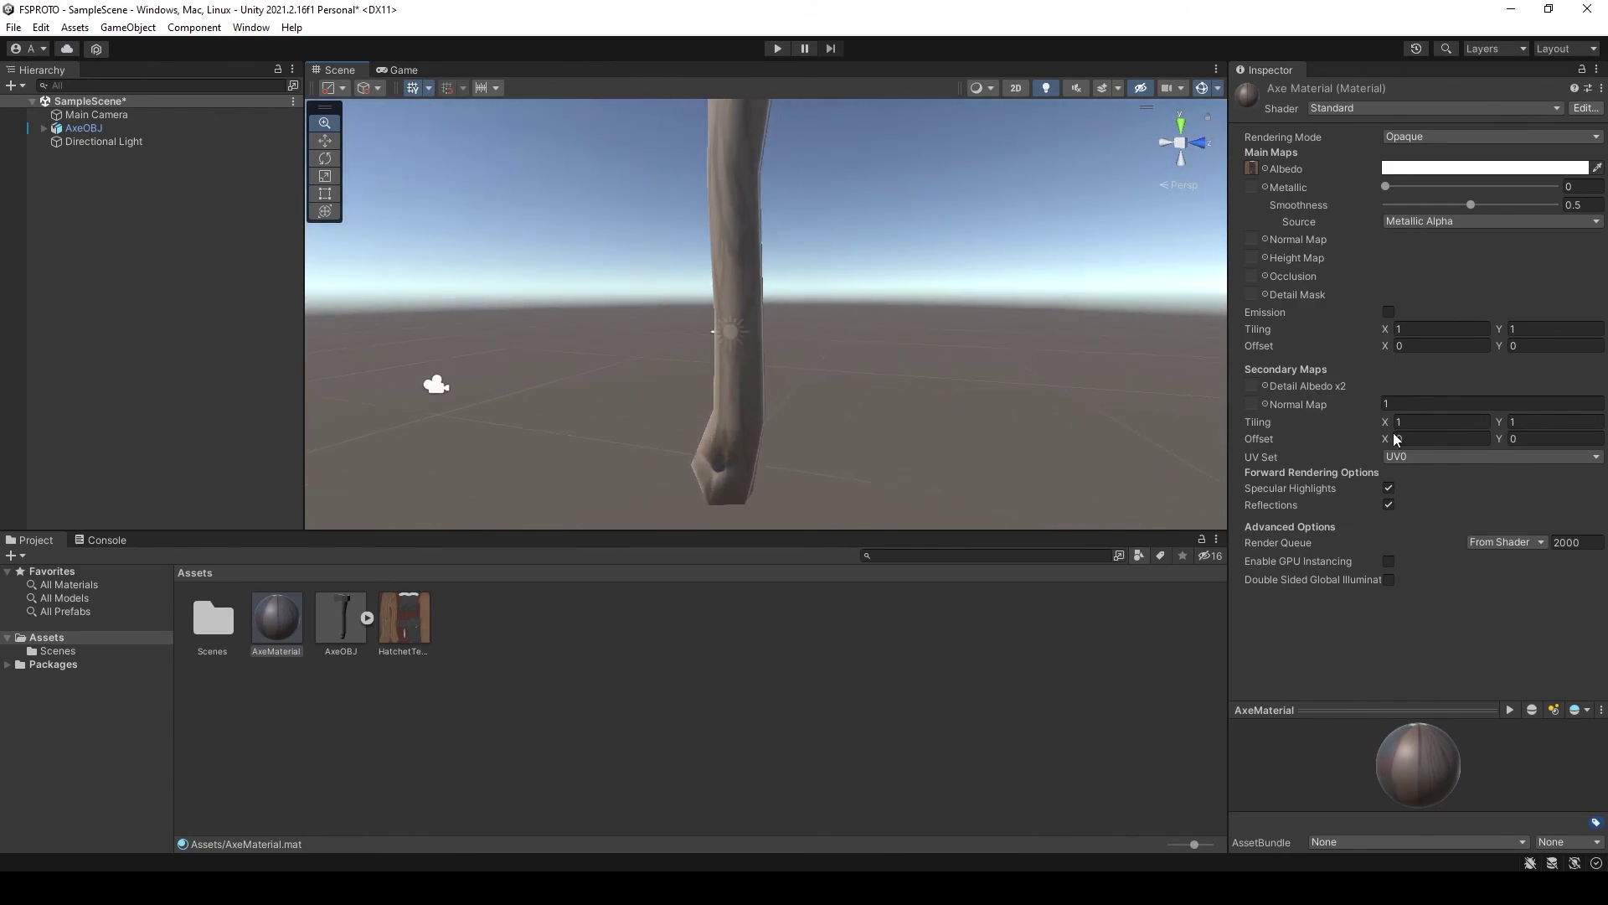
scroll(854, 369, down, 5)
mouse_move(858, 319)
alt+mouse_down()
mouse_move(982, 280)
mouse_move(927, 248)
mouse_move(808, 262)
mouse_move(843, 209)
mouse_move(817, 313)
mouse_move(1005, 215)
mouse_move(430, 259)
mouse_move(424, 287)
mouse_move(359, 302)
mouse_move(1223, 385)
mouse_move(691, 329)
mouse_move(406, 359)
alt+mouse_up()
scroll(534, 436, down, 5)
middle_drag(534, 436, 599, 407)
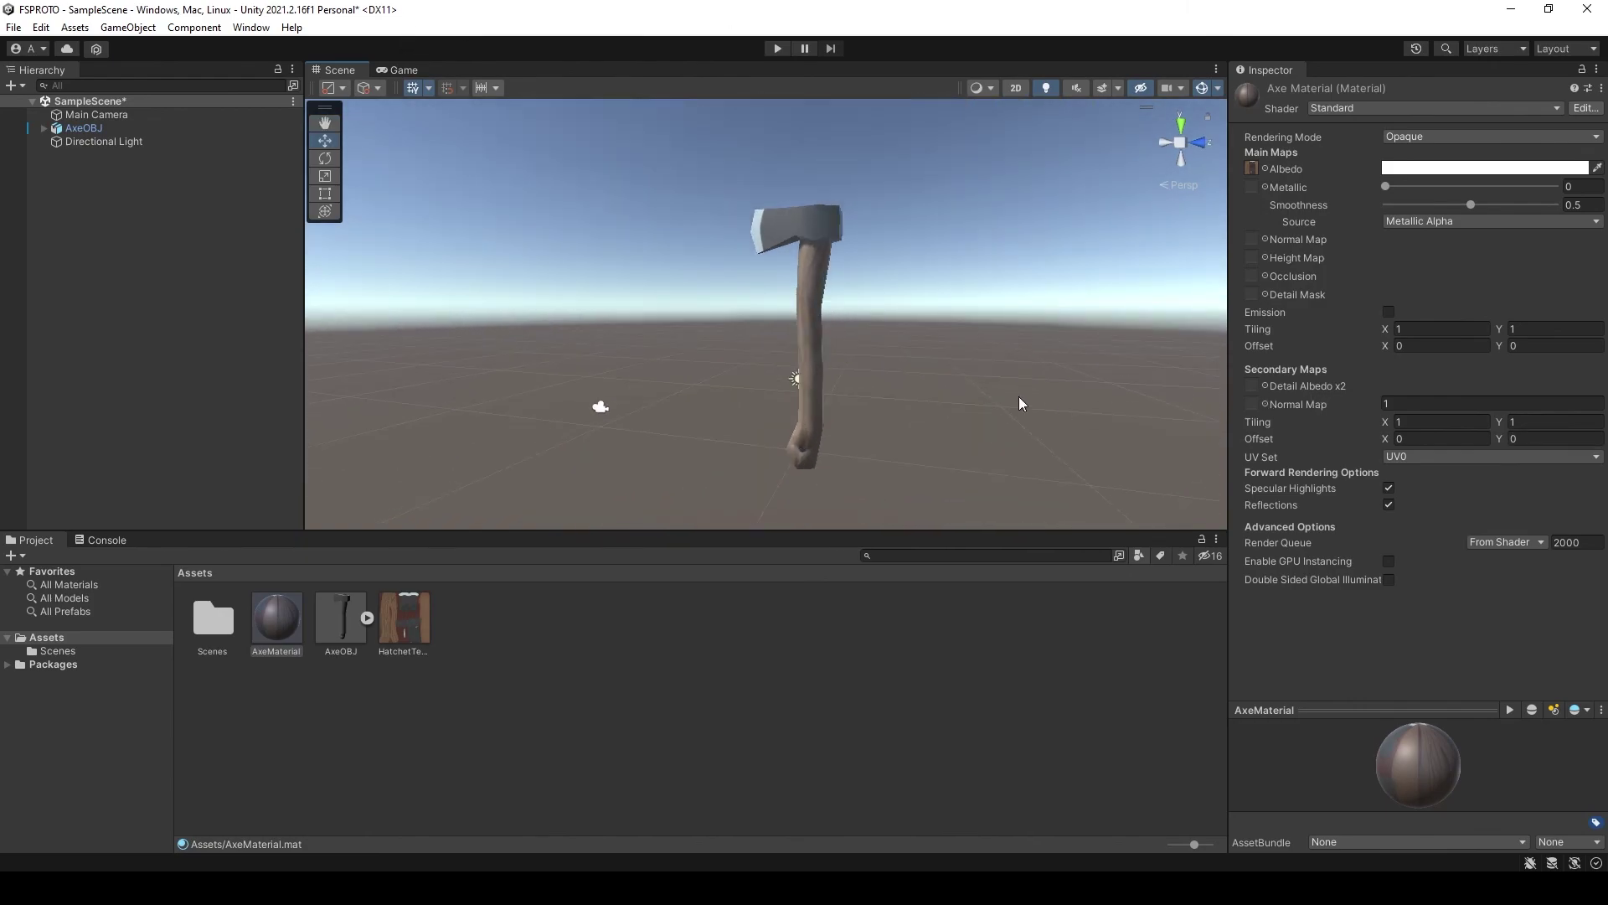
mouse_move(1020, 403)
alt+mouse_down()
mouse_move(922, 335)
mouse_move(962, 362)
mouse_move(926, 413)
mouse_move(1110, 479)
mouse_move(787, 426)
alt+mouse_up()
- Show HatchetTexture's import settings, briefly checking AxeMaterial along the way
click(401, 614)
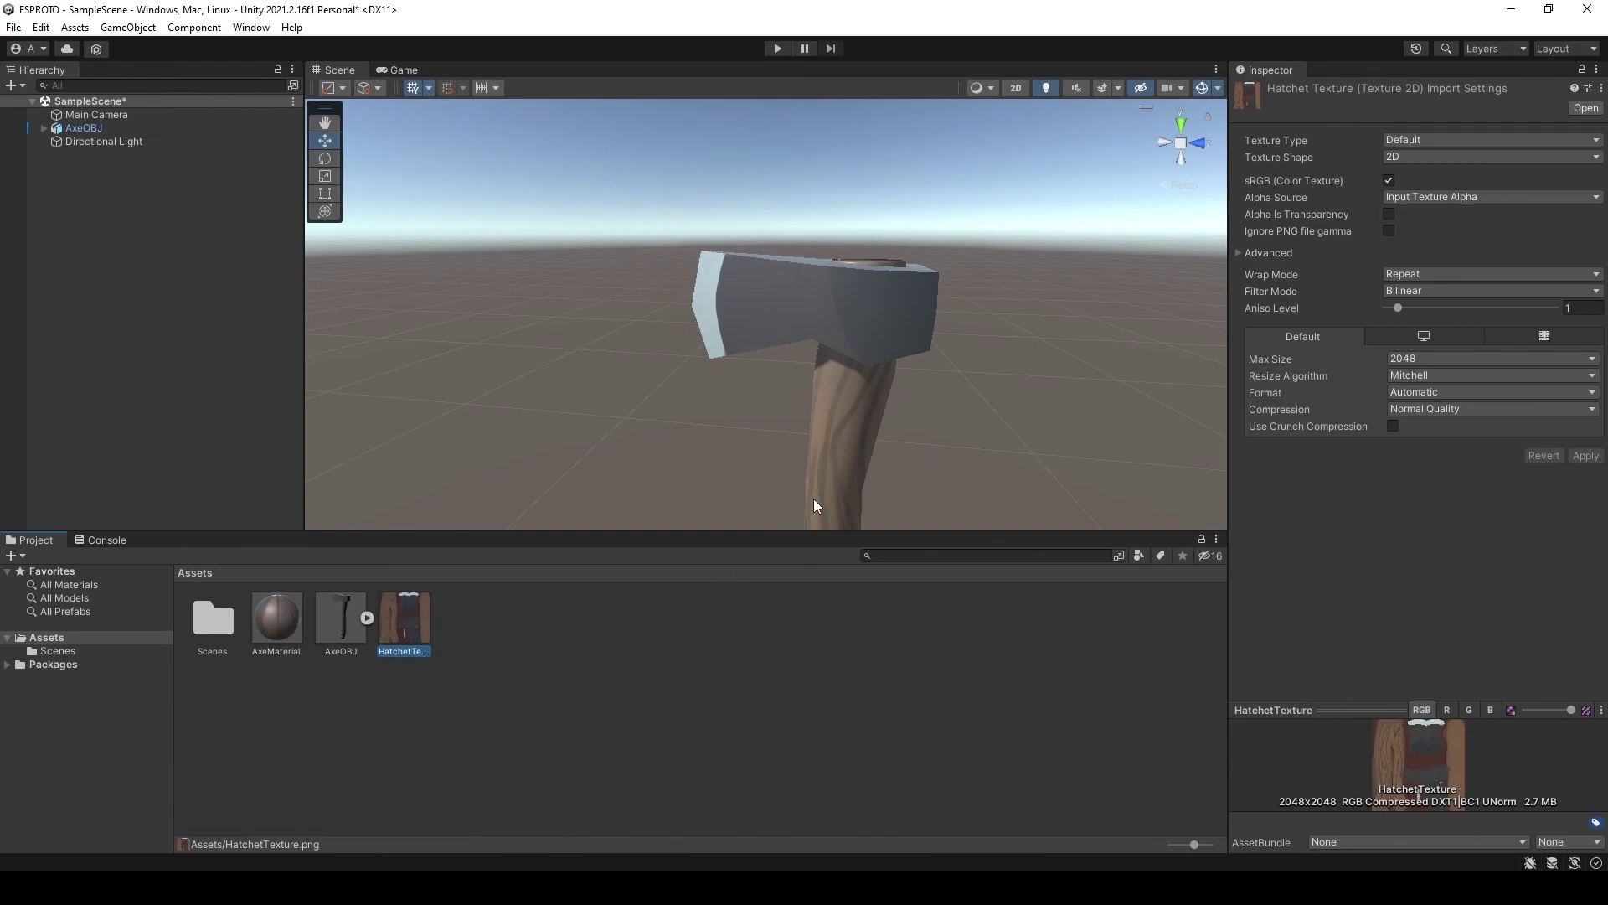
click(298, 601)
click(411, 622)
mouse_move(814, 375)
alt+mouse_down()
mouse_move(897, 369)
mouse_move(952, 335)
mouse_move(996, 351)
alt+mouse_up()
scroll(1030, 352, up, 1)
scroll(962, 296, up, 2)
scroll(997, 352, up, 1)
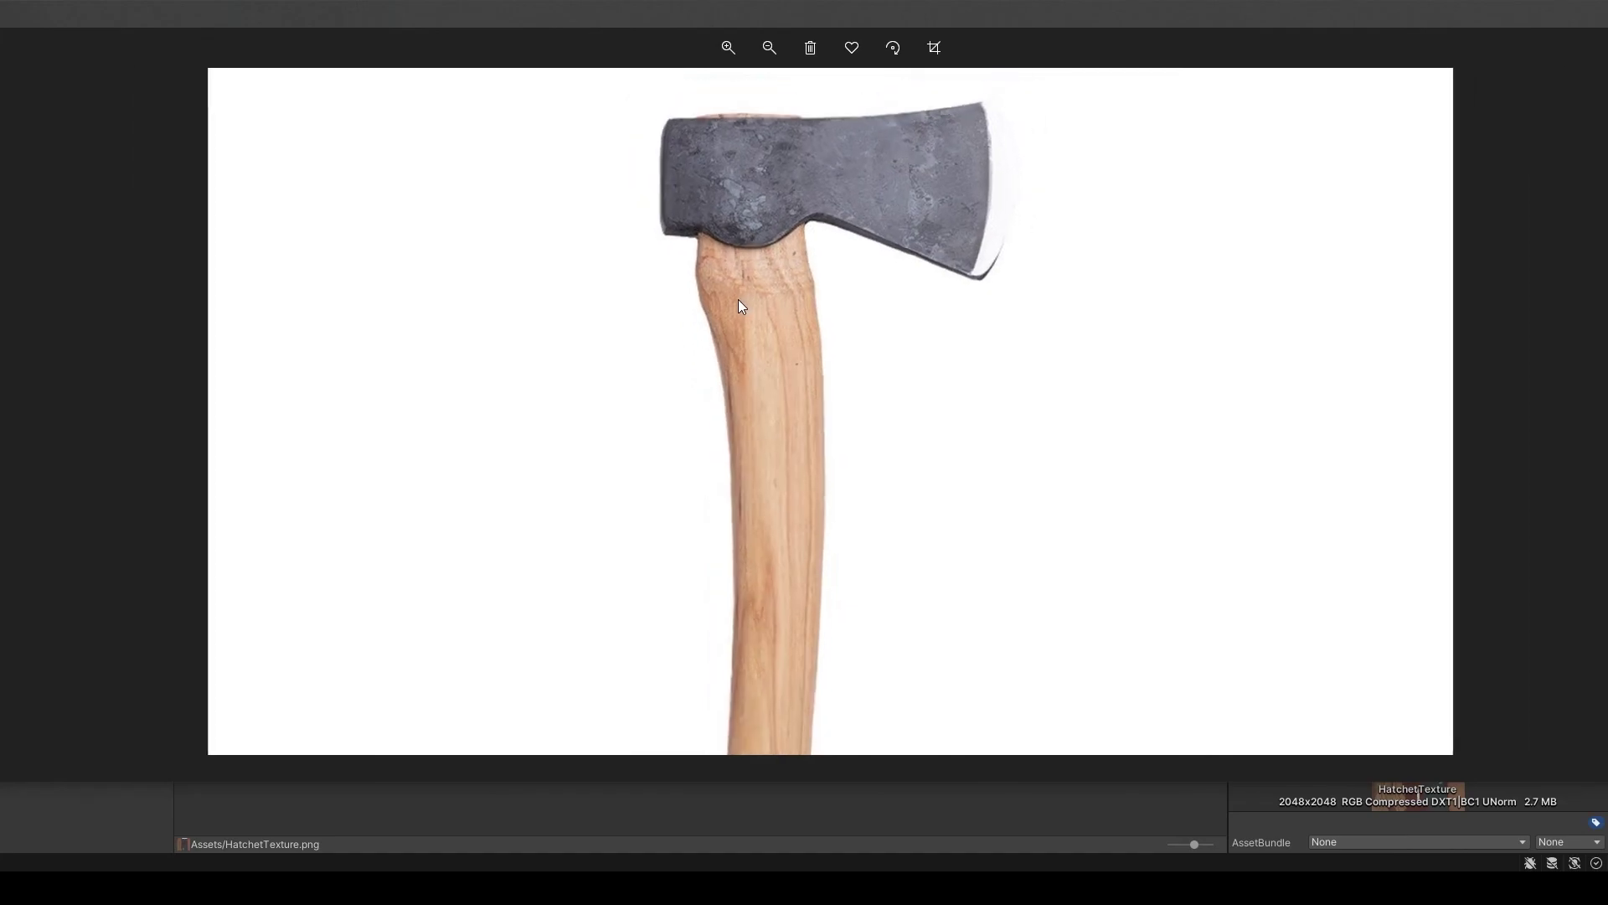
- Close the reference axe photo, then orbit and zoom the Unity Scene view to frame the whole textured axe
mouse_move(779, 7)
mouse_down()
mouse_move(643, 188)
mouse_move(279, 166)
mouse_up()
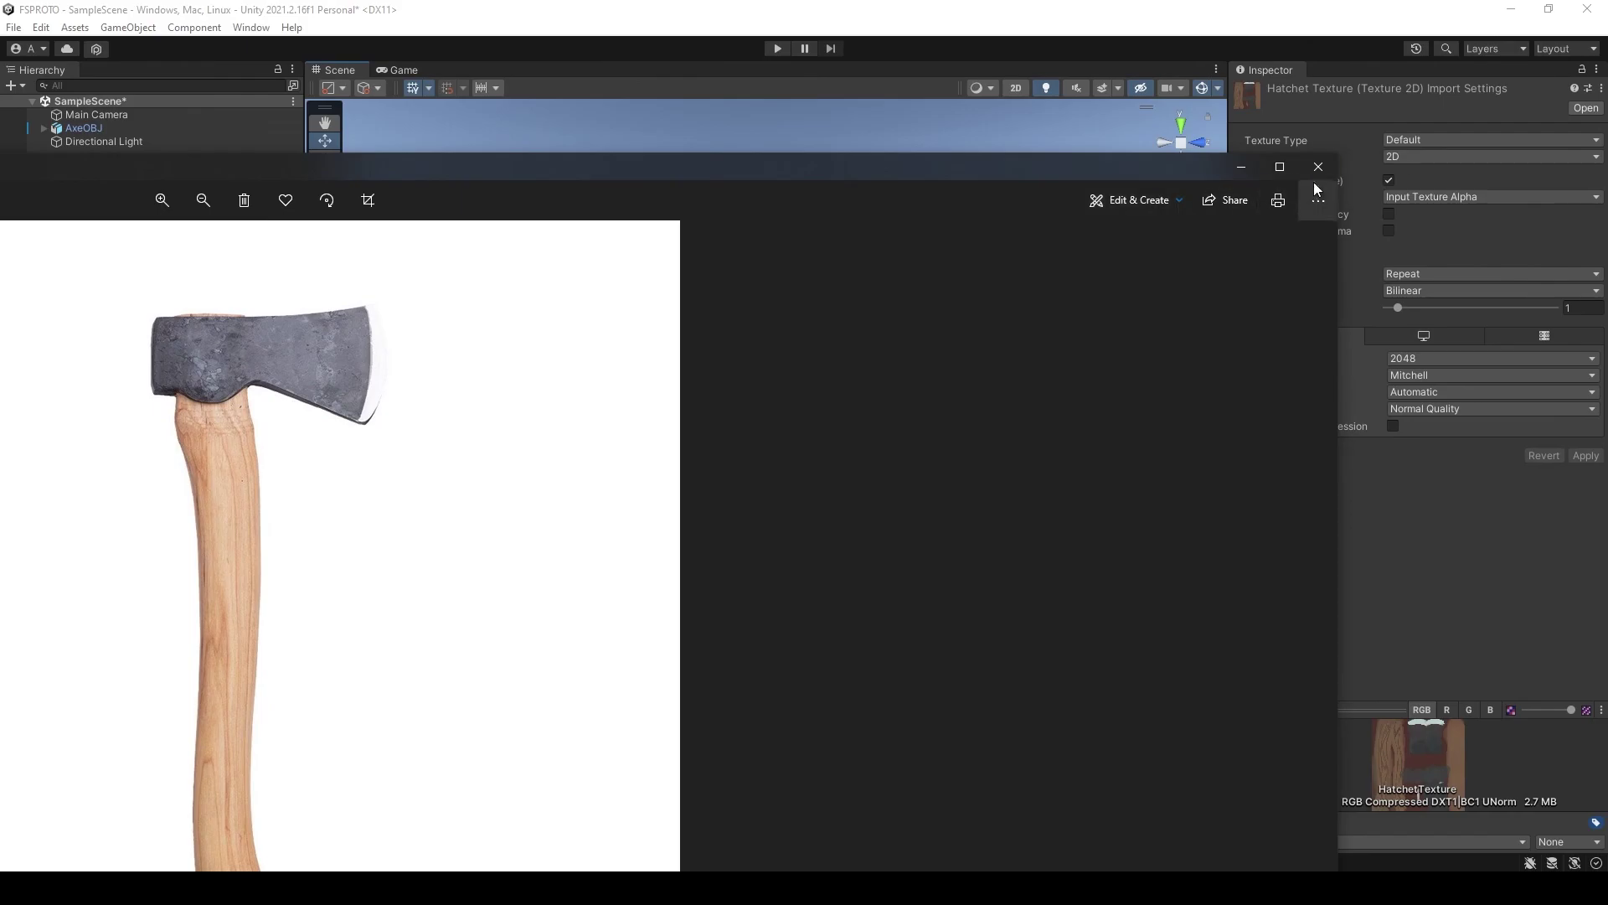
click(1318, 166)
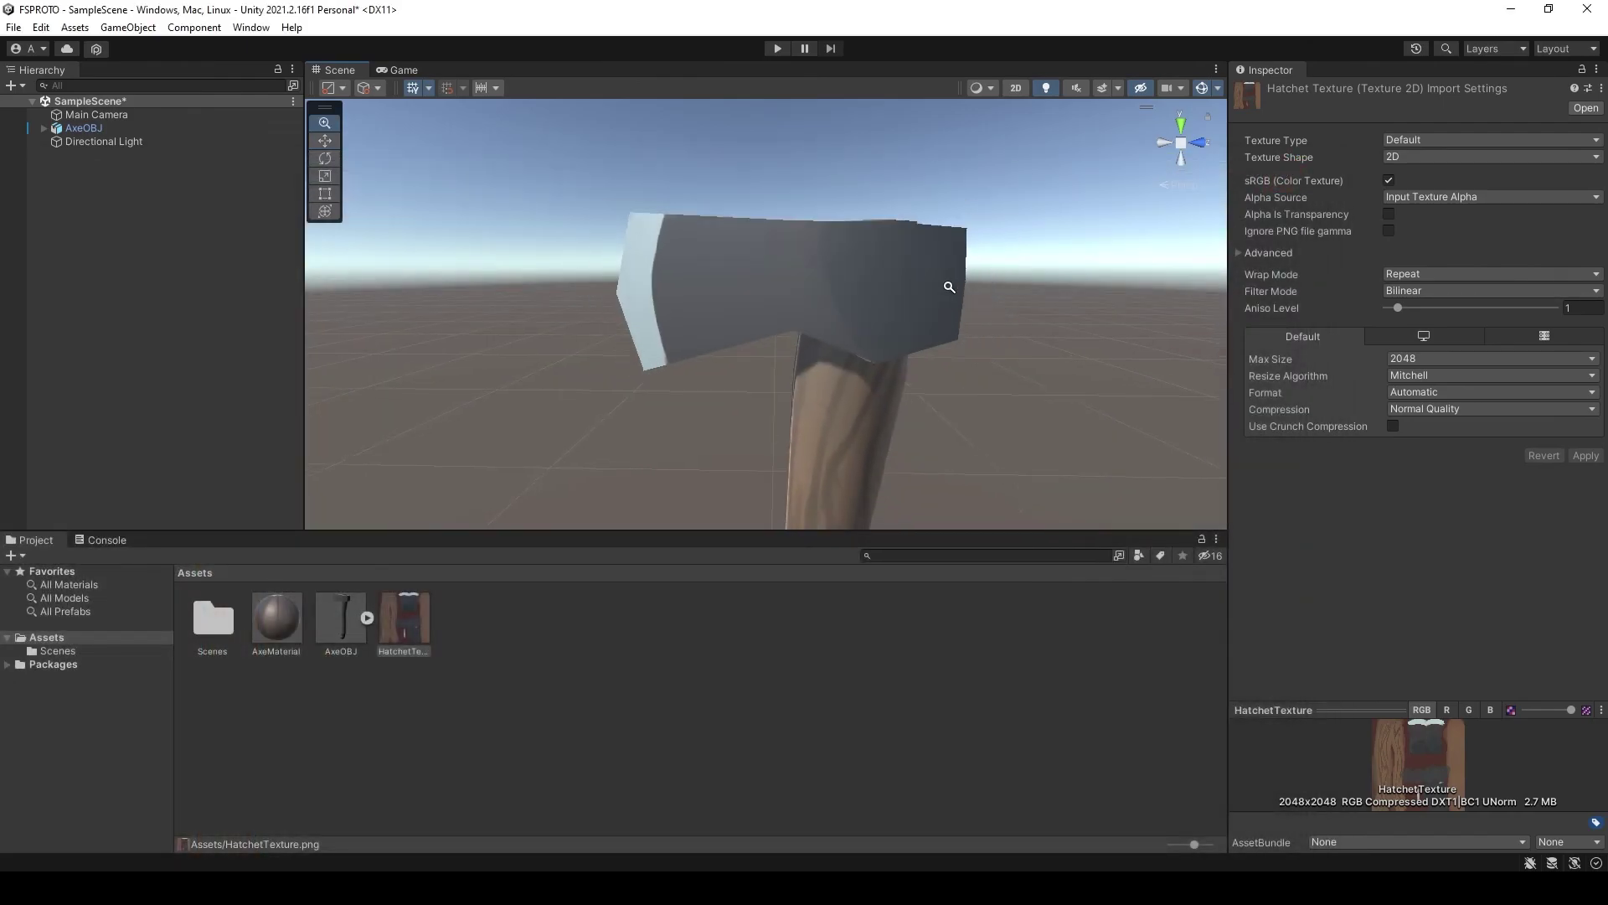
mouse_move(976, 305)
alt+mouse_down()
mouse_move(872, 190)
mouse_move(982, 266)
alt+mouse_up()
scroll(981, 265, up, 1)
alt+right_drag(981, 266, 911, 271)
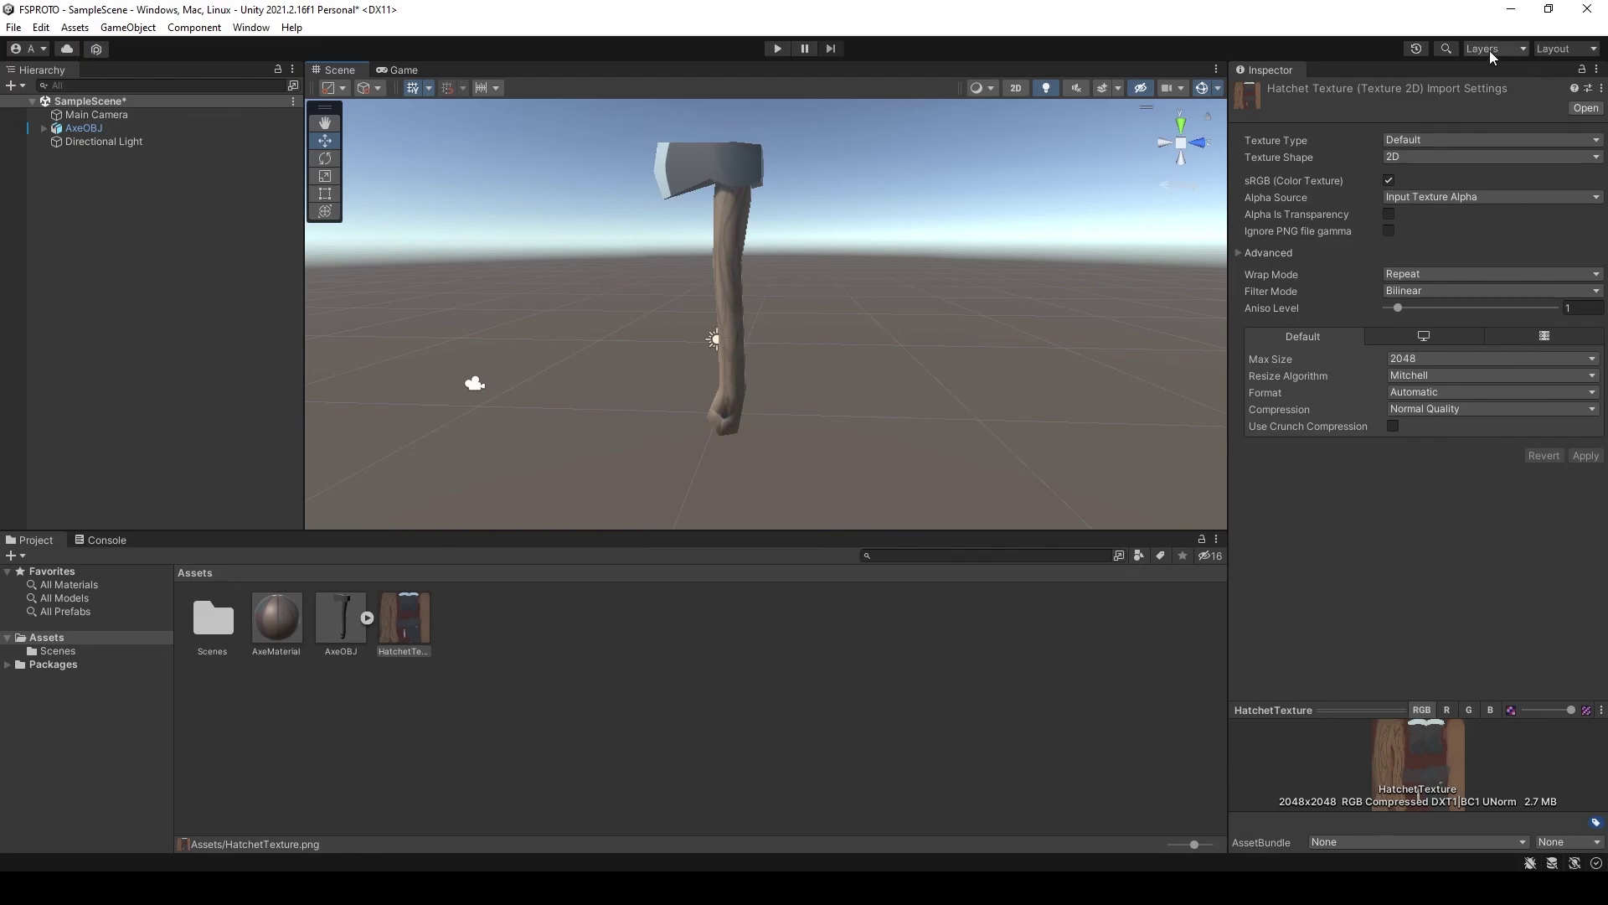